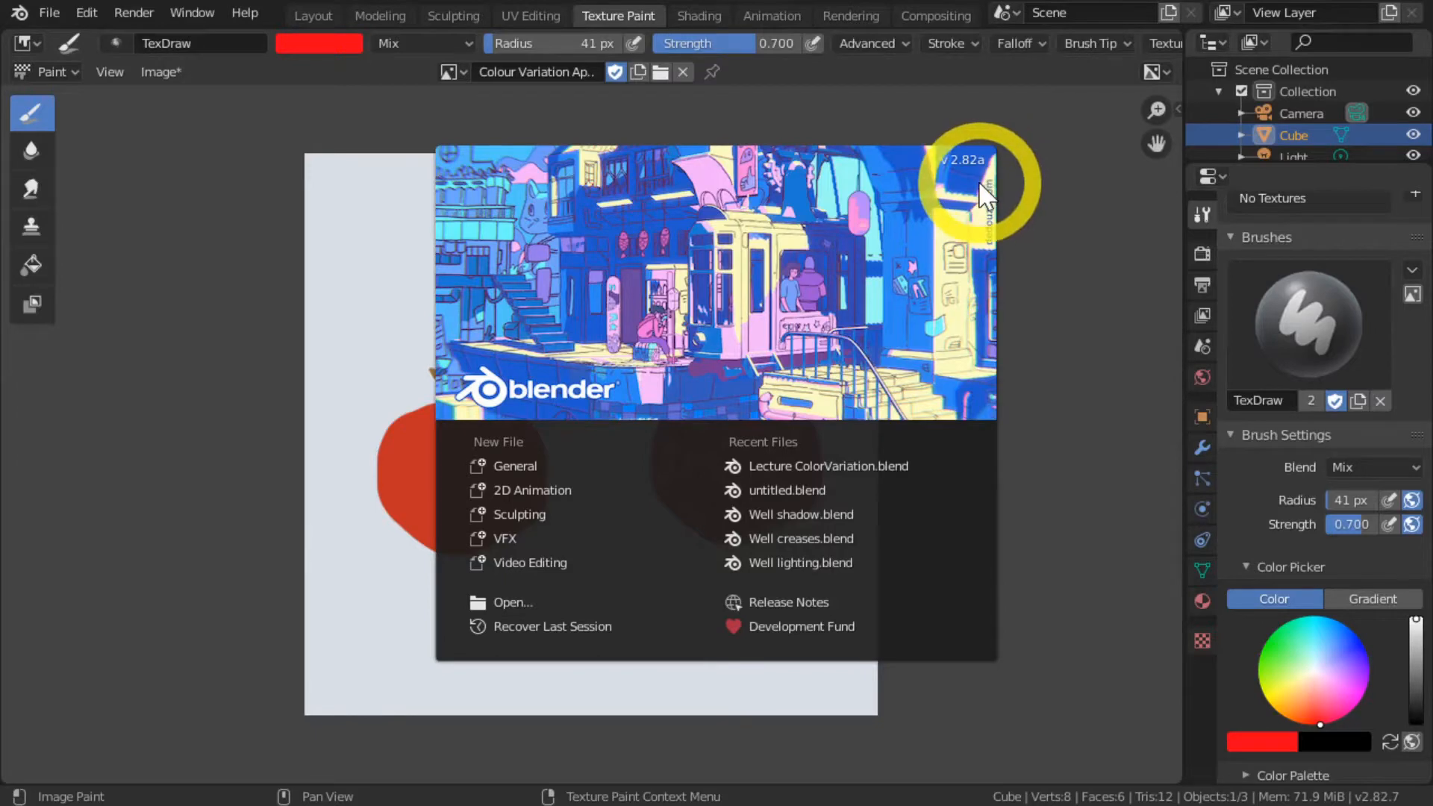
Step: Dismiss the splash screen and set the brush colour to a darker red
left_click(198, 396)
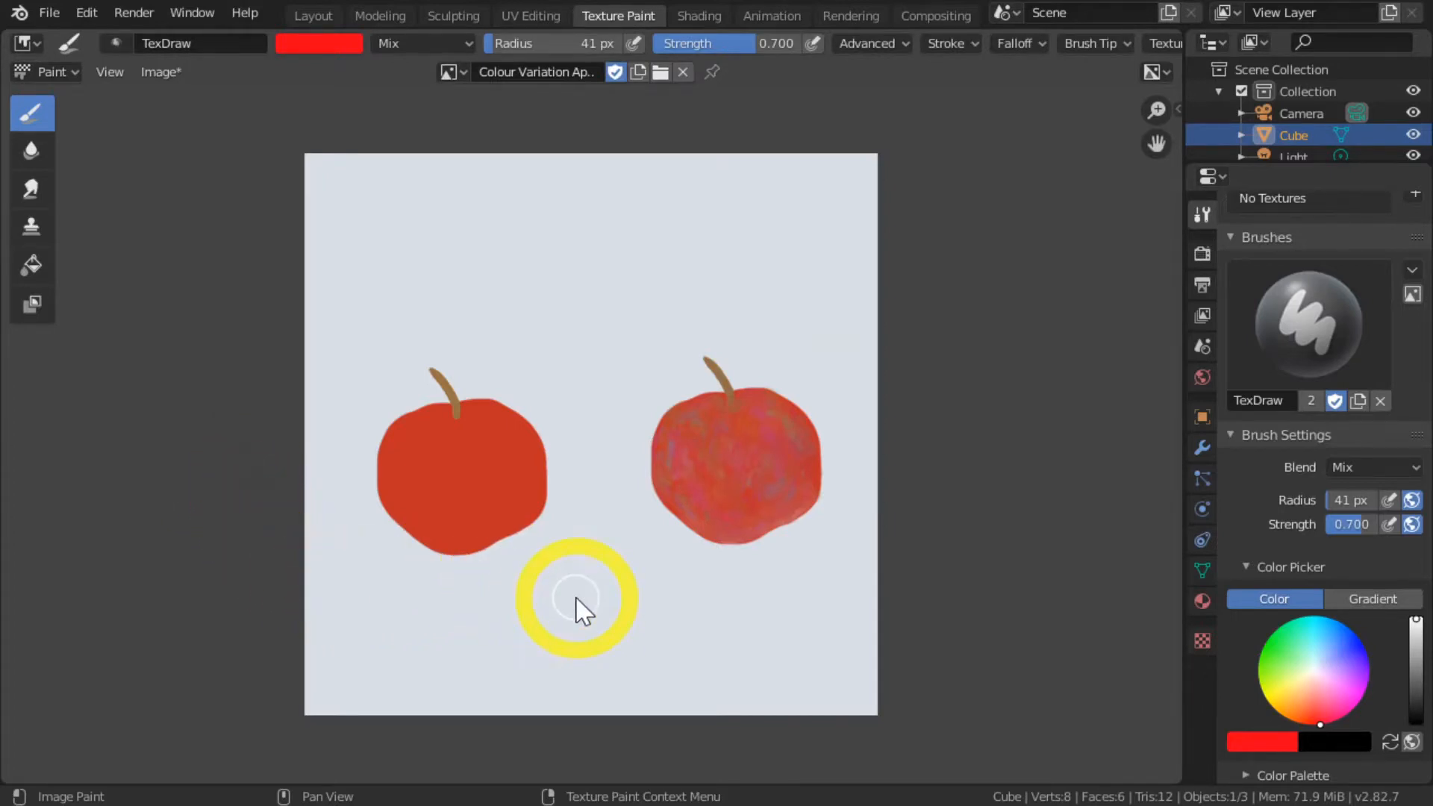
left_click_drag(1308, 703, 1313, 728)
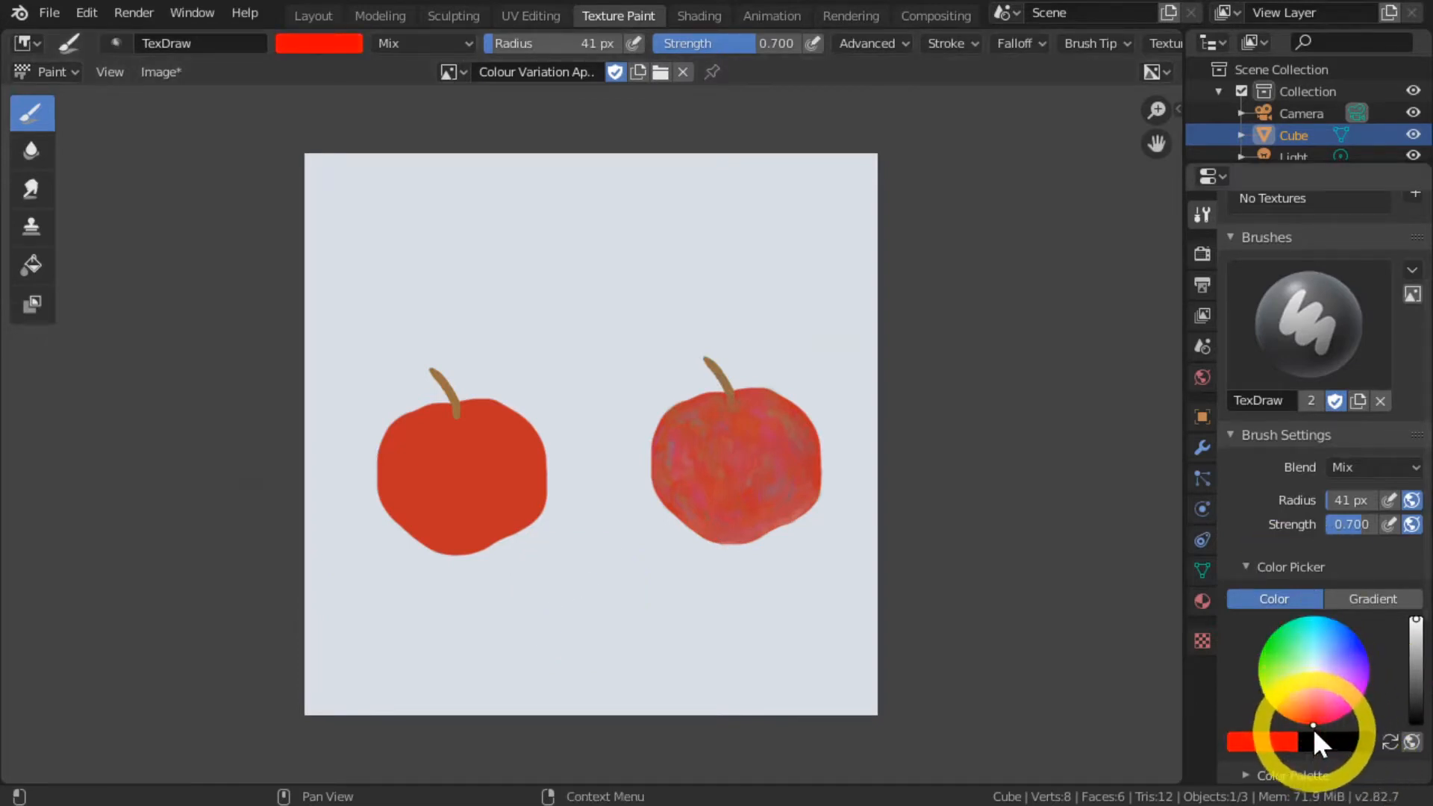
left_click_drag(1414, 627, 1414, 645)
Step: Paint a test patch of dark red above the plain apple and undo the strokes
mouse_move(457, 228)
left_mouse_down()
mouse_move(499, 261)
mouse_move(472, 303)
left_mouse_up()
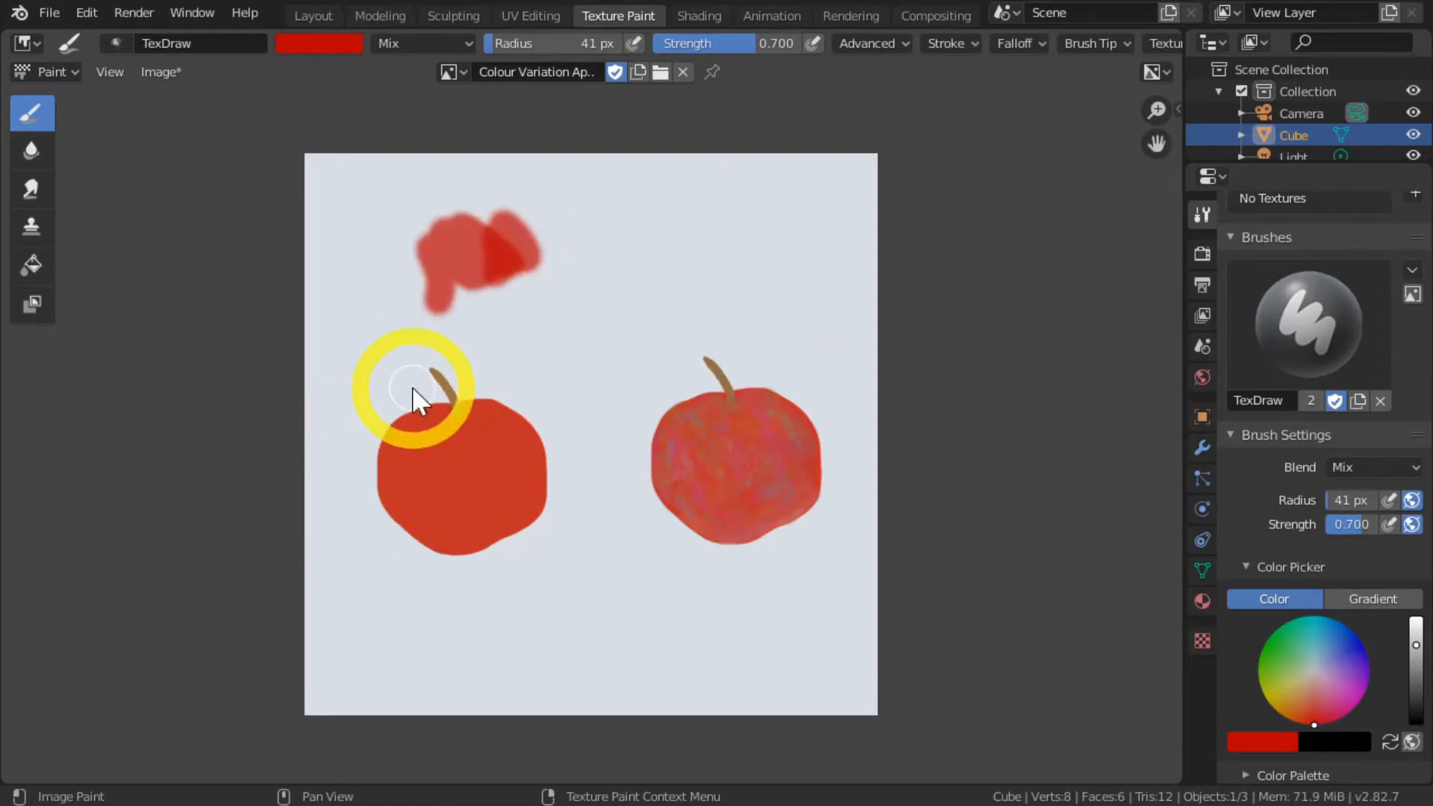
key("ctrl+z")
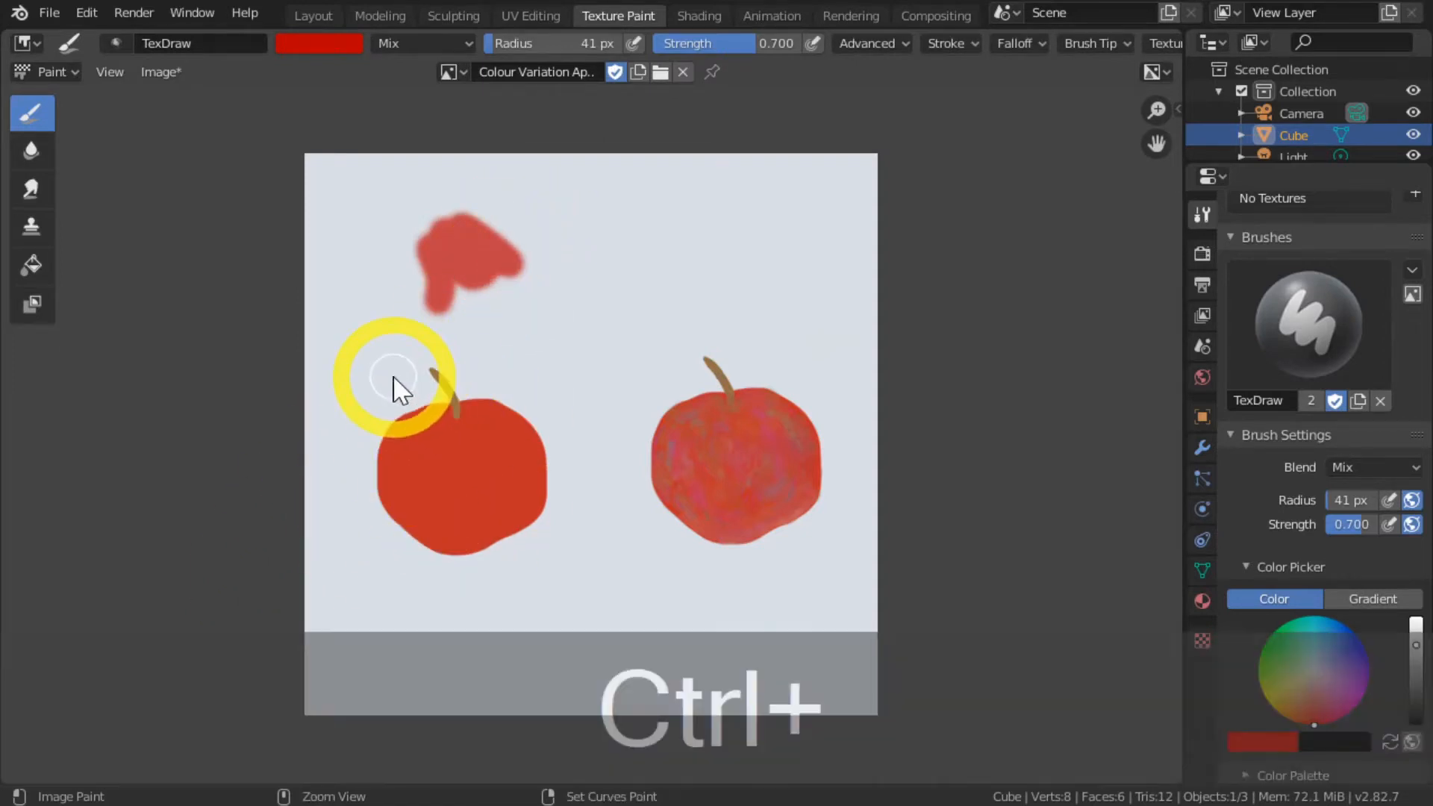
key("ctrl+z")
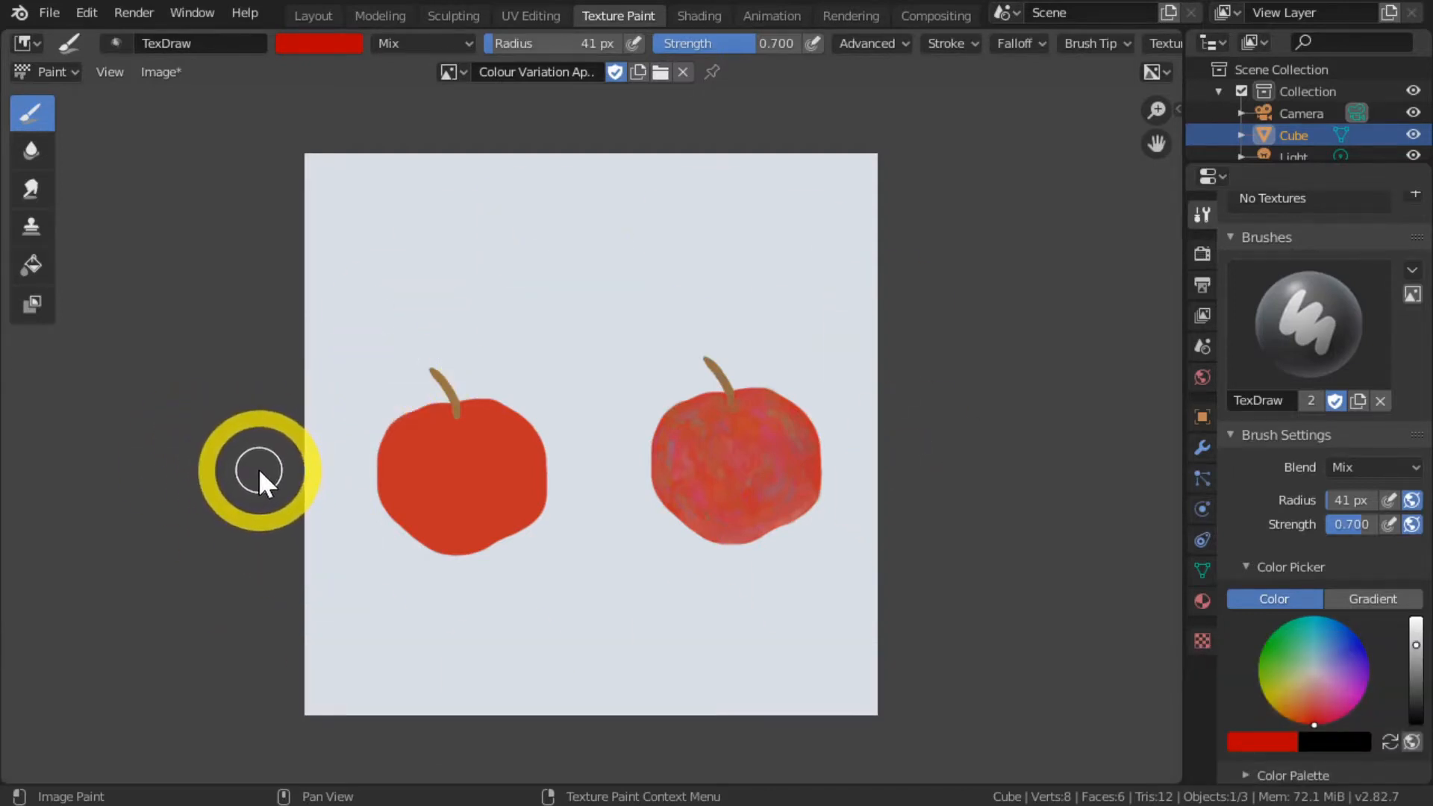
Step: Examine the flat red apple and the multi-coloured apple up close and from afar to compare their colour variation
scroll(258, 468, "up", 1)
middle_click_drag(185, 494, 233, 478)
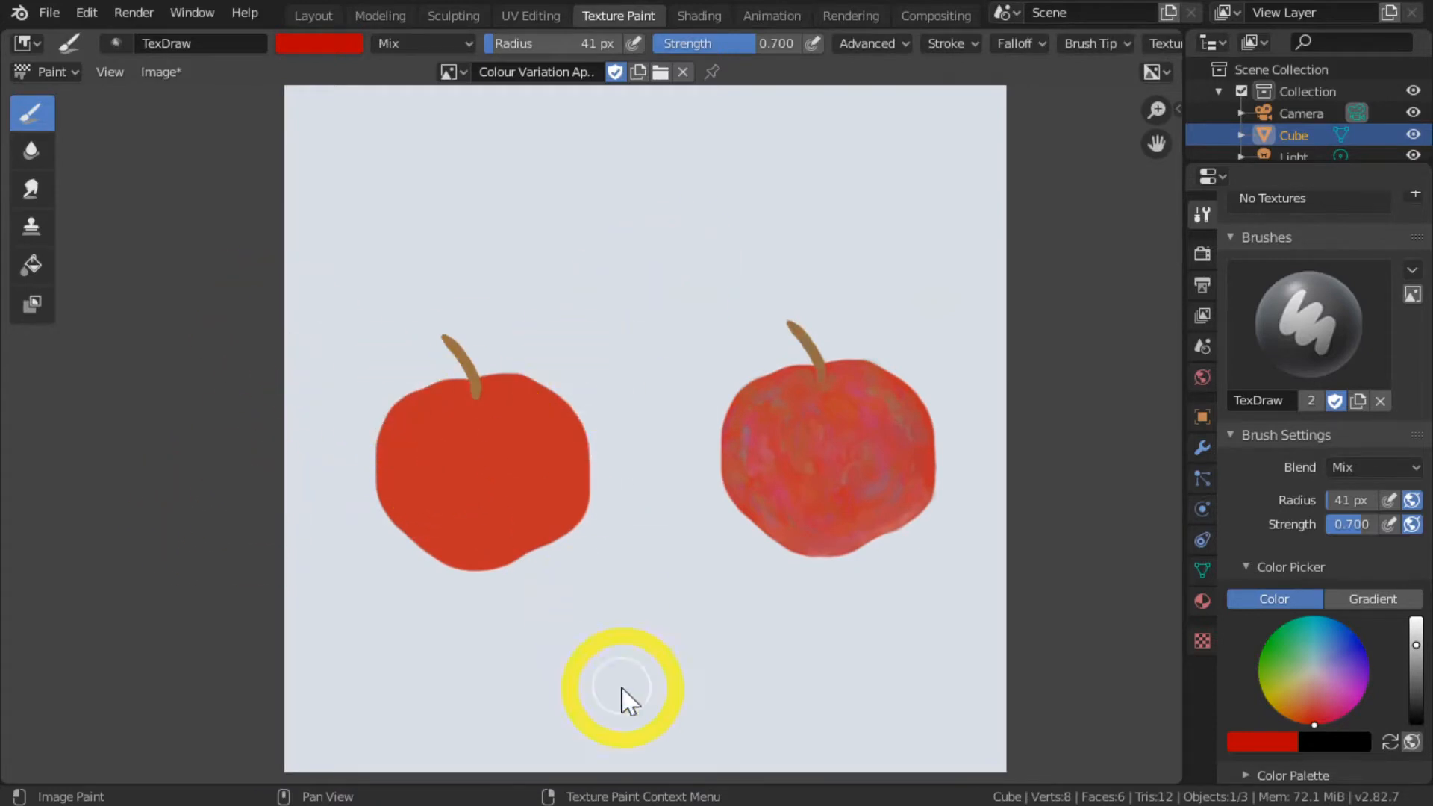
scroll(406, 466, "up", 4)
middle_click_drag(828, 415, 416, 410)
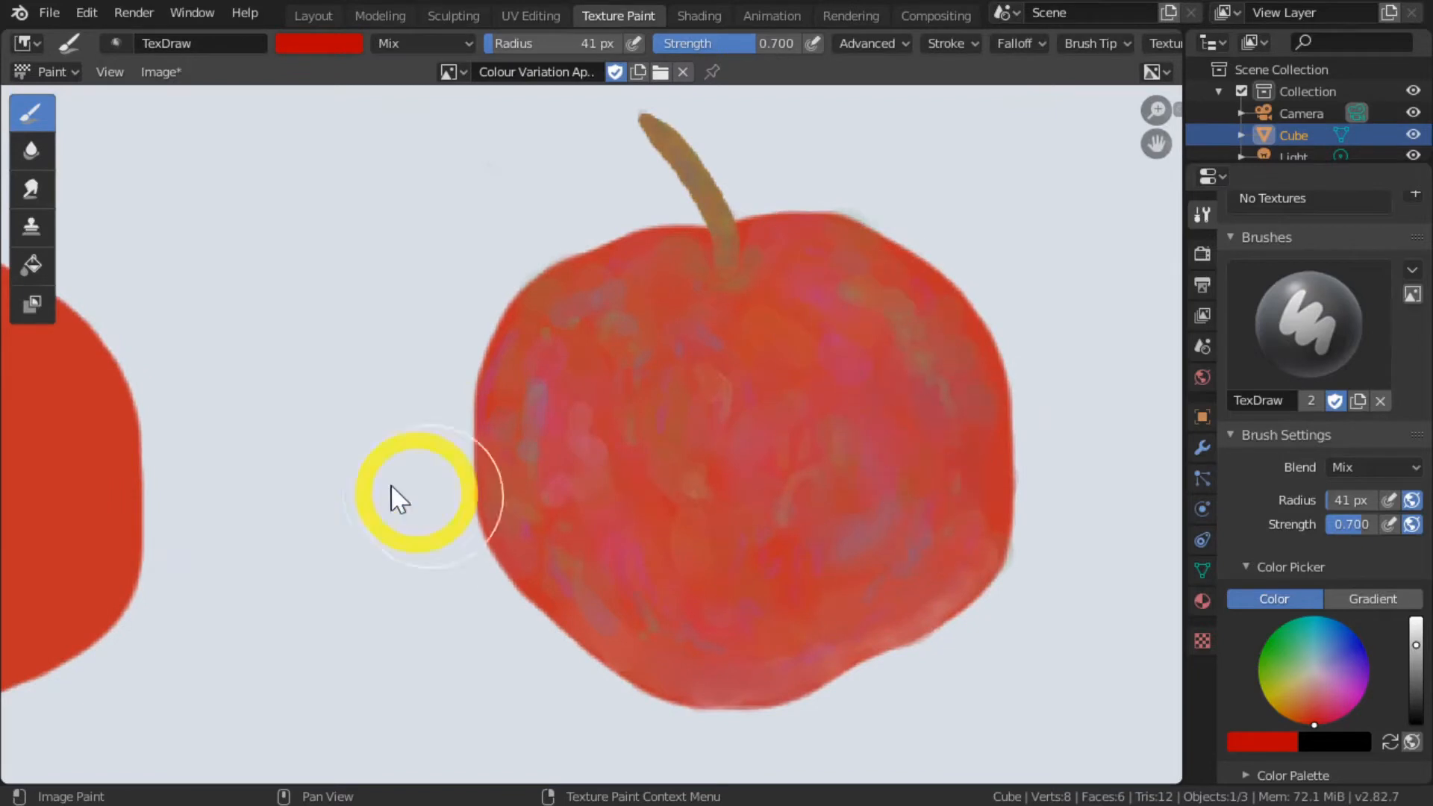
scroll(362, 479, "down", 10)
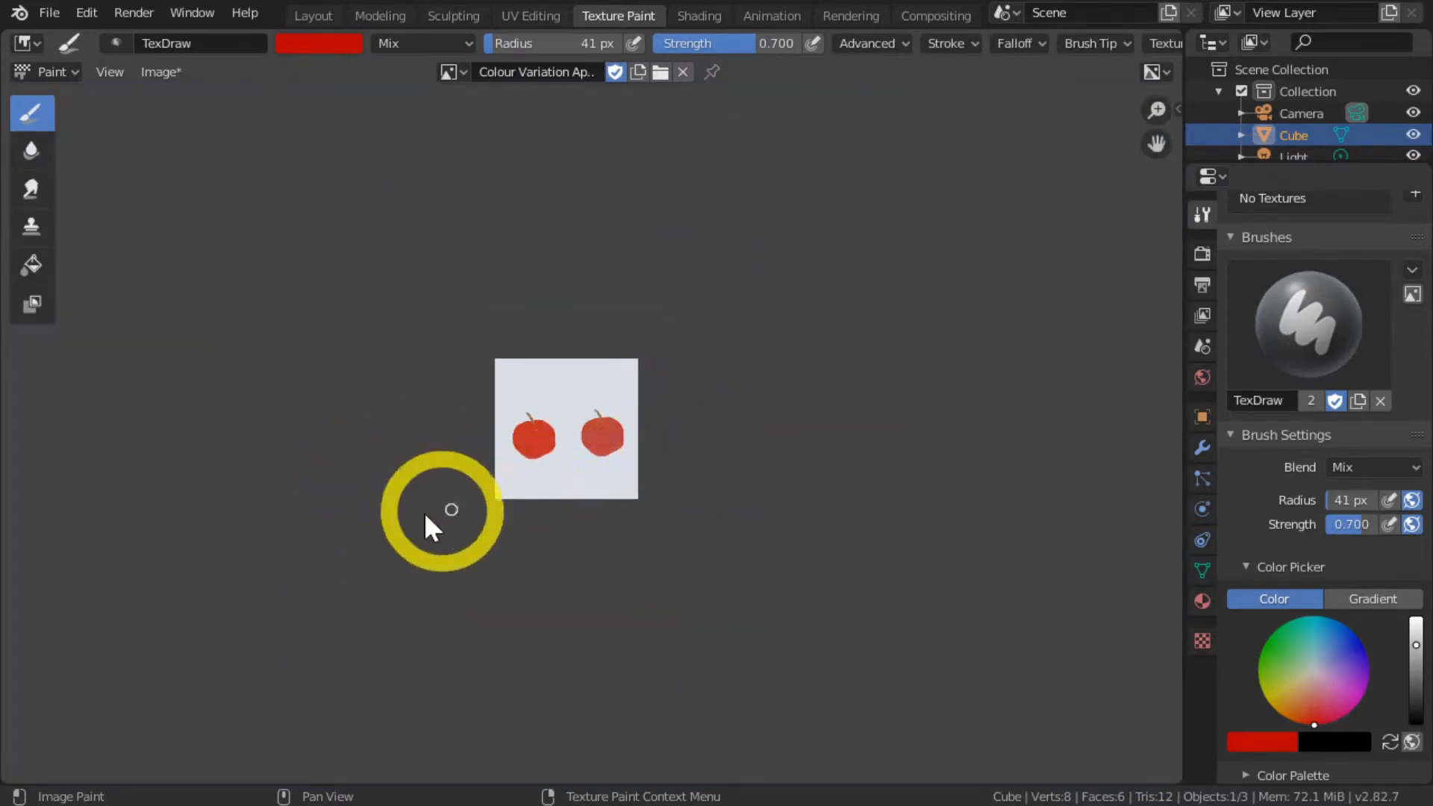
scroll(371, 531, "up", 7)
middle_click_drag(429, 522, 579, 505)
scroll(597, 508, "up", 1)
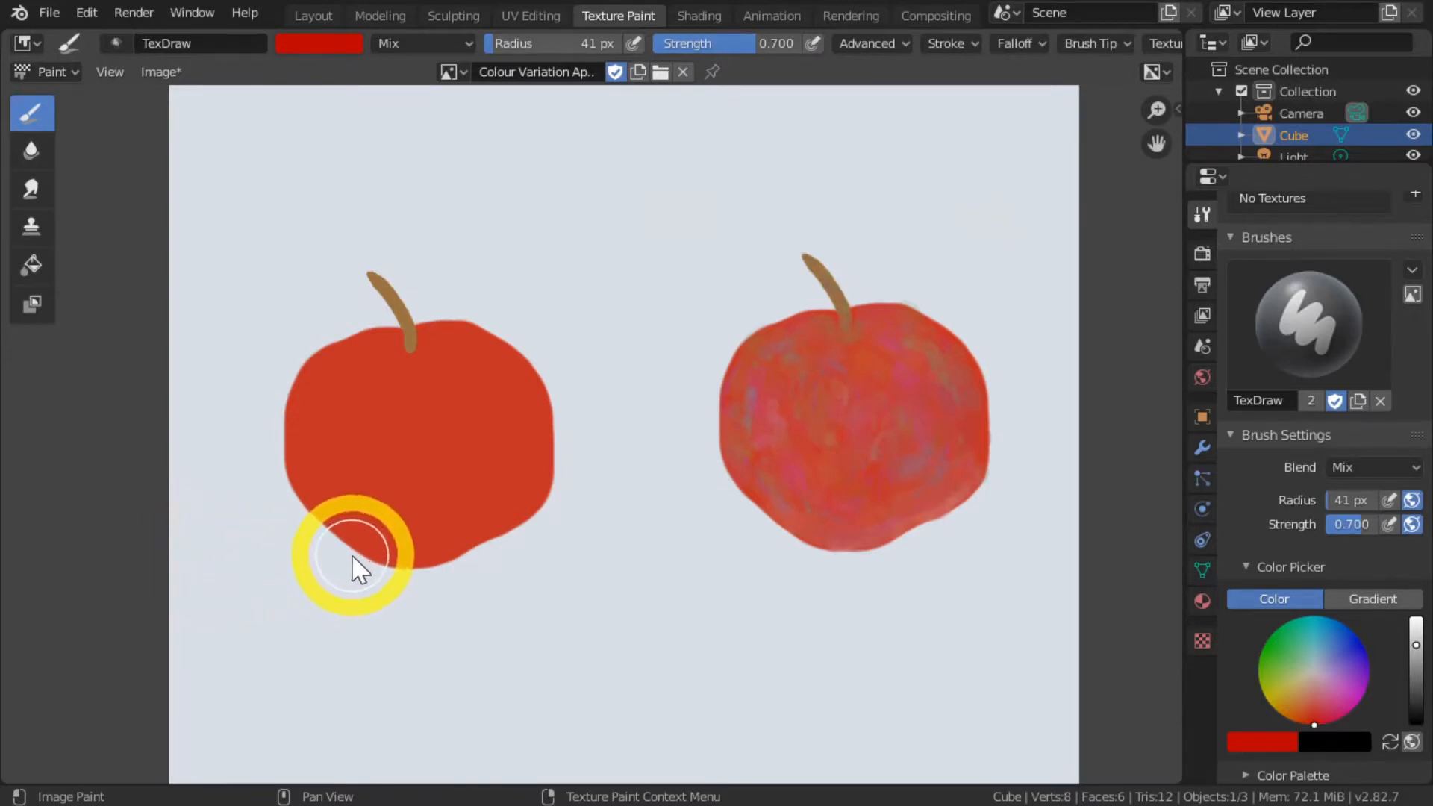
middle_click_drag(457, 522, 618, 531)
scroll(613, 534, "up", 2)
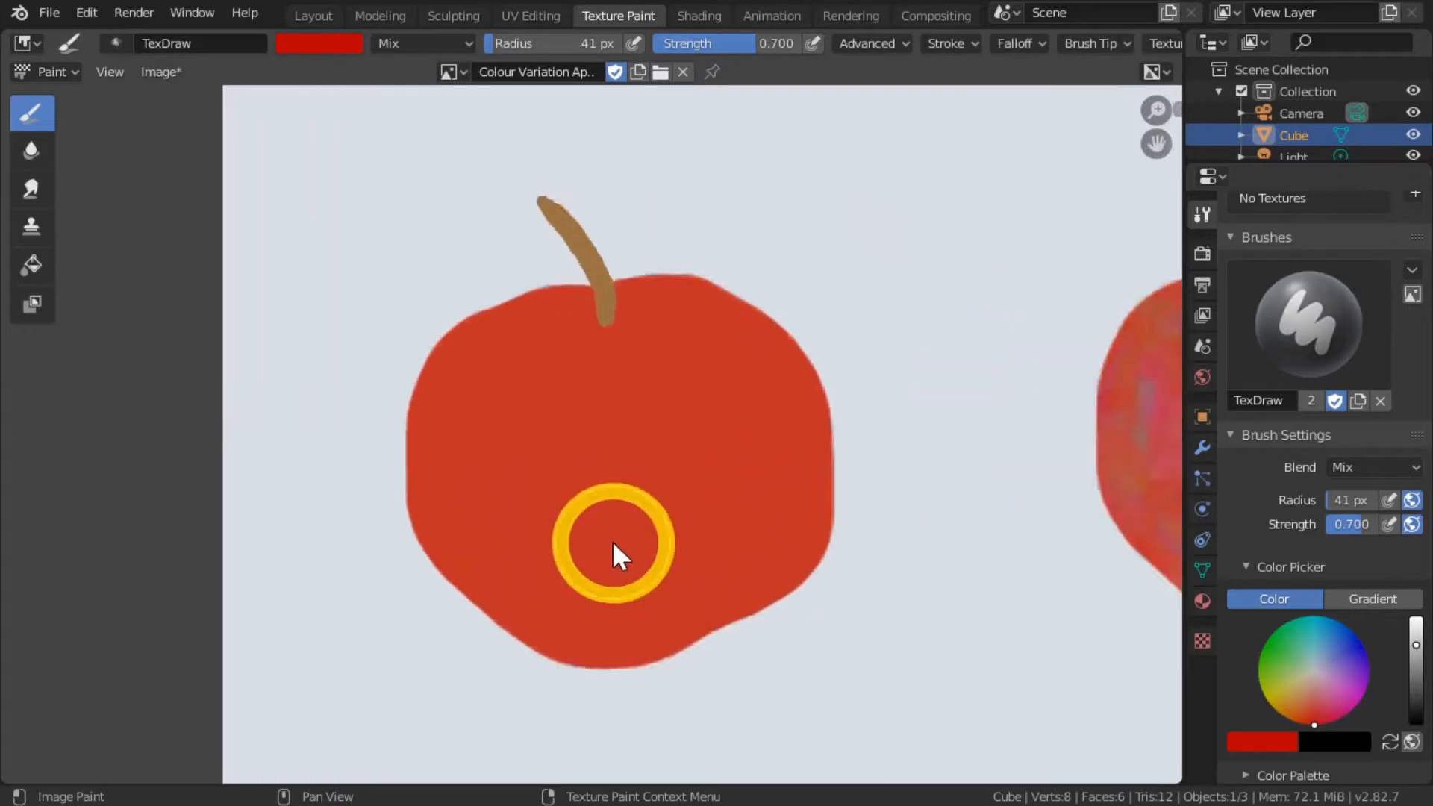
scroll(612, 541, "up", 5)
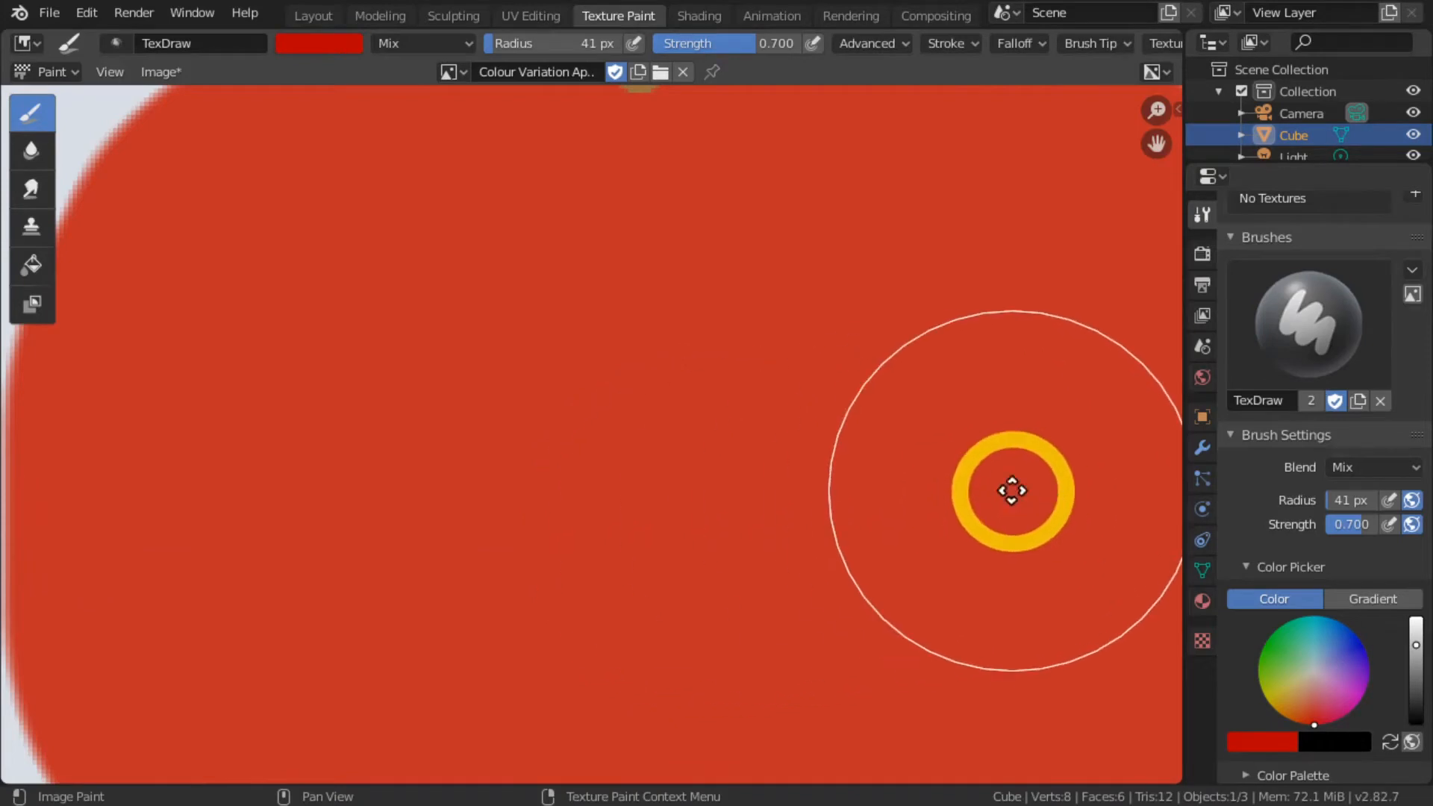
middle_click_drag(1012, 490, 439, 601)
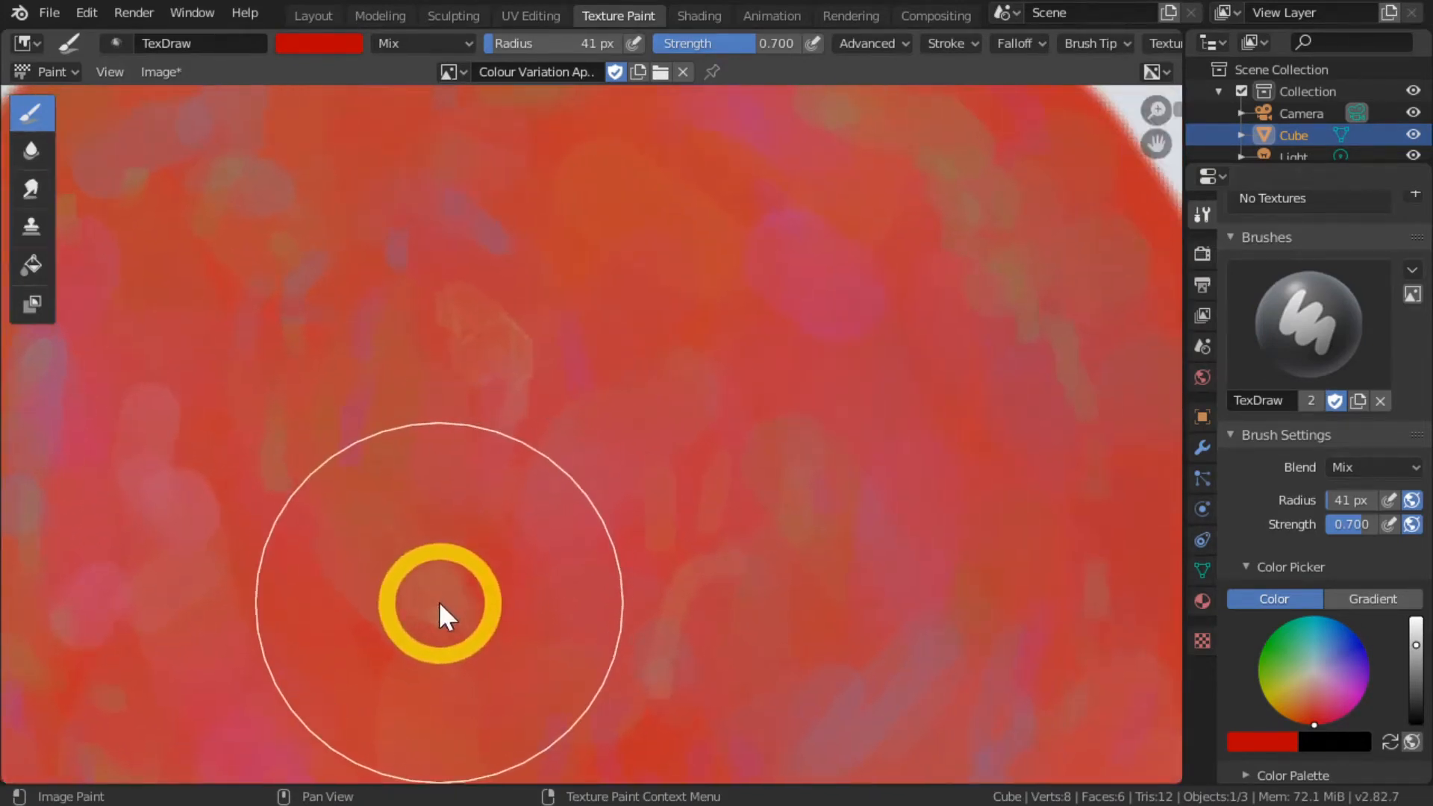
key("Home")
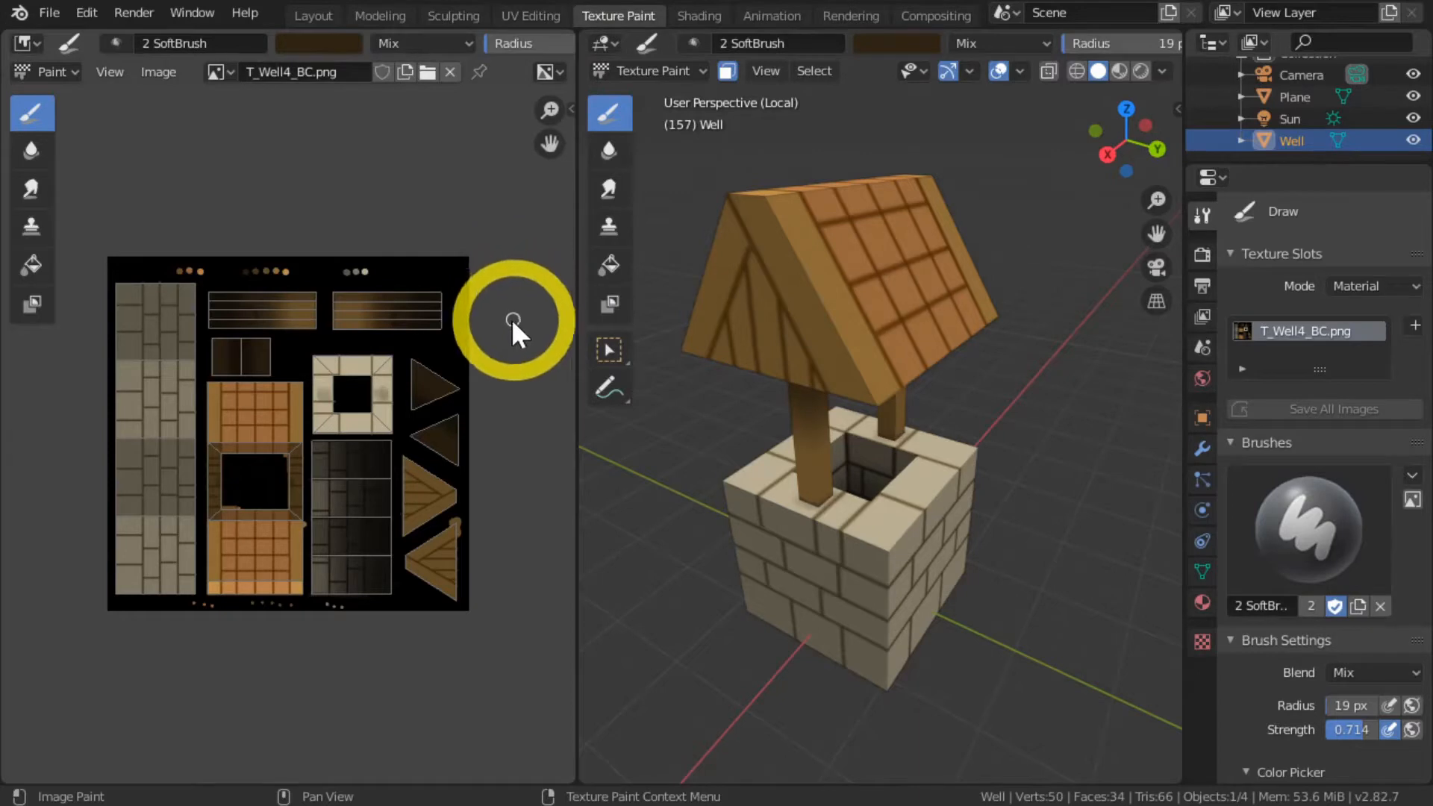
Step: Save the well's texture image as a new file named T_Well5_BC.png in the Textures folder
left_click(163, 75)
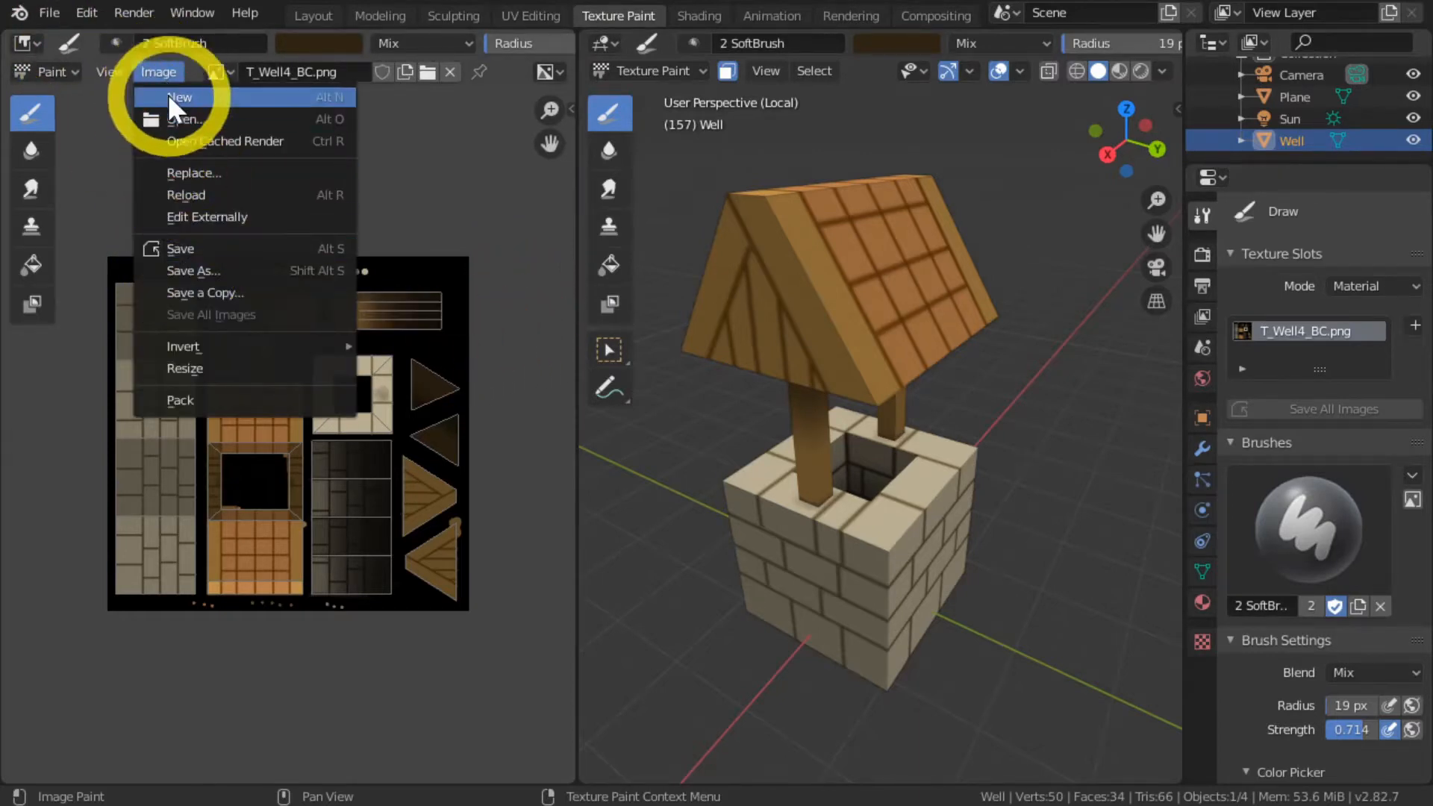
left_click(195, 270)
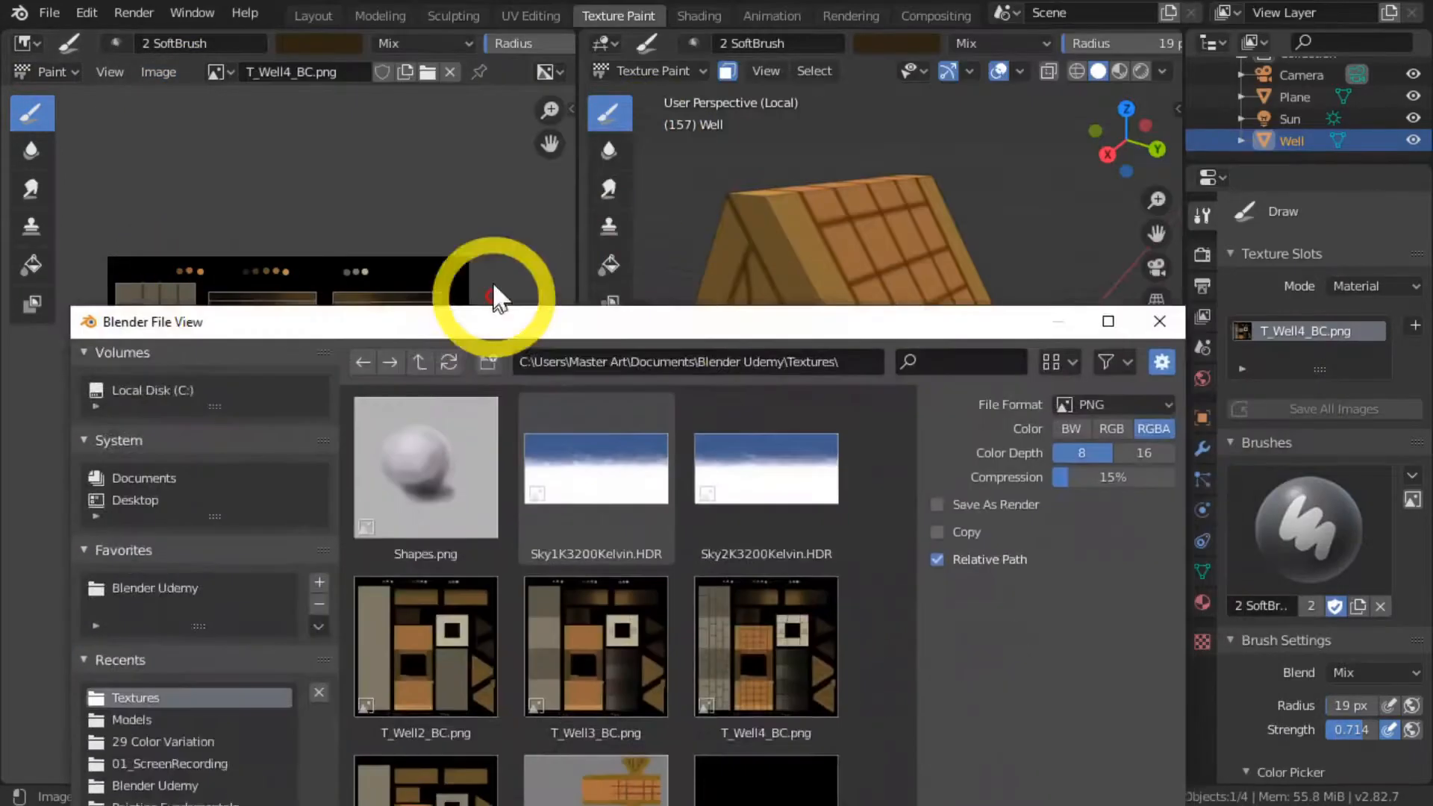
left_click_drag(495, 317, 496, 34)
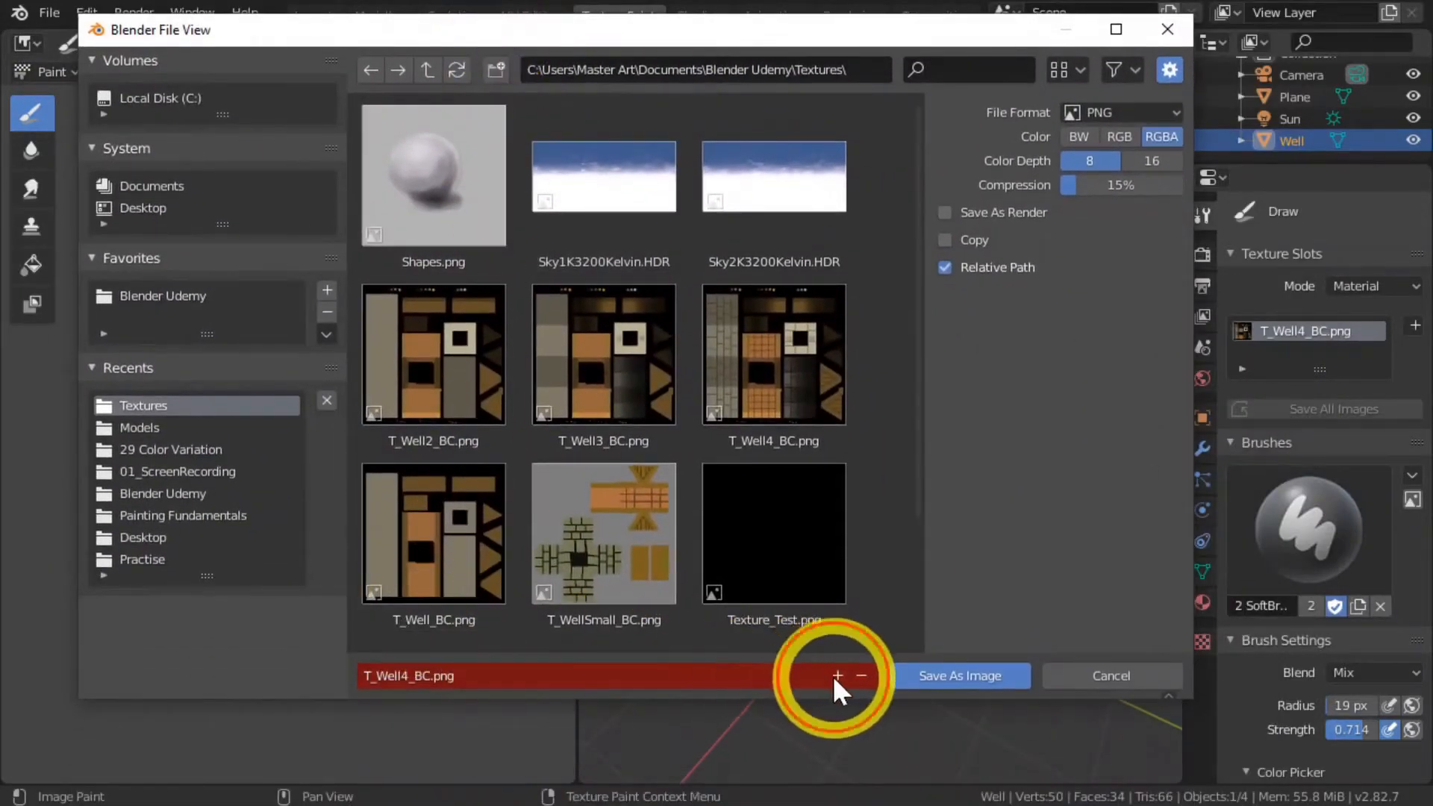
left_click(834, 675)
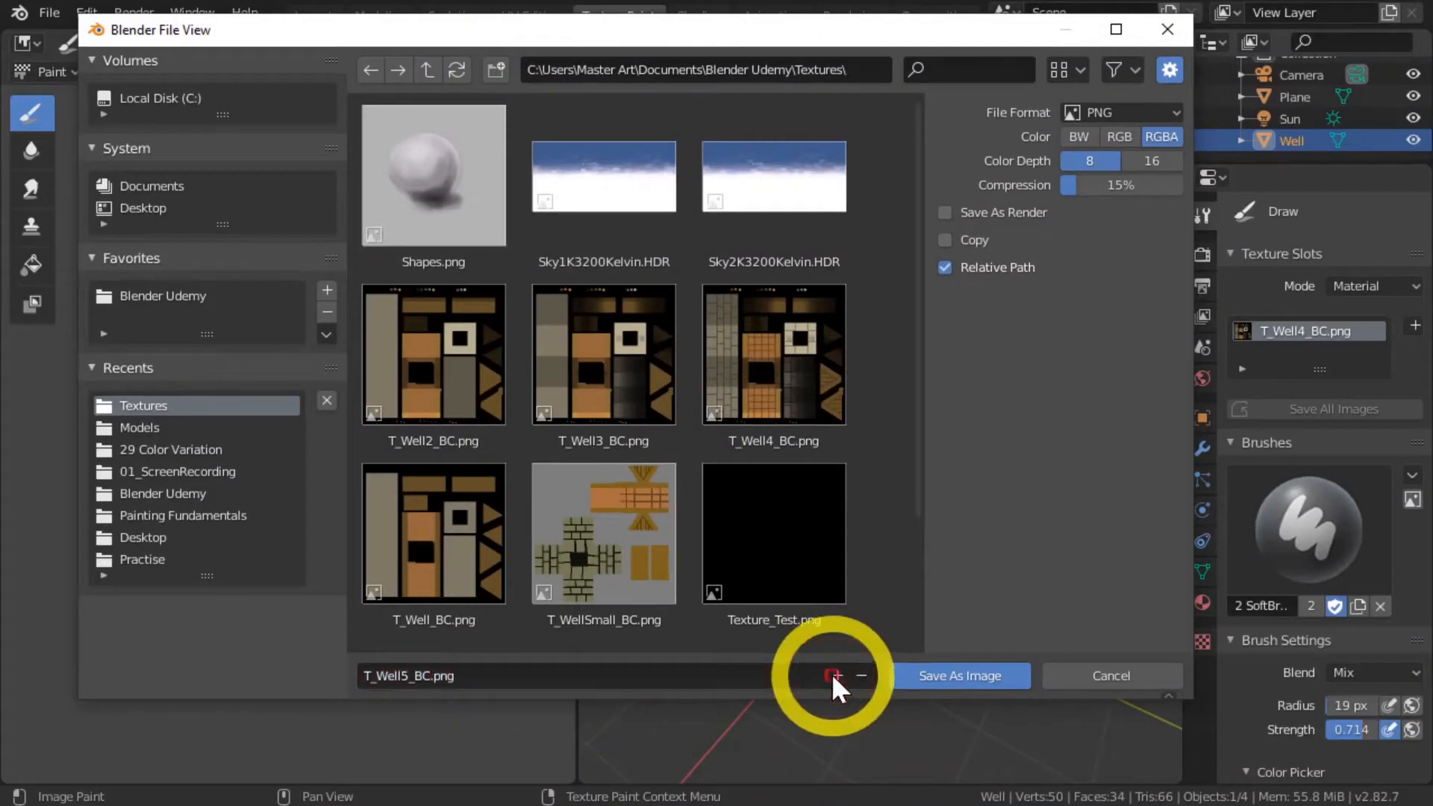
left_click(947, 673)
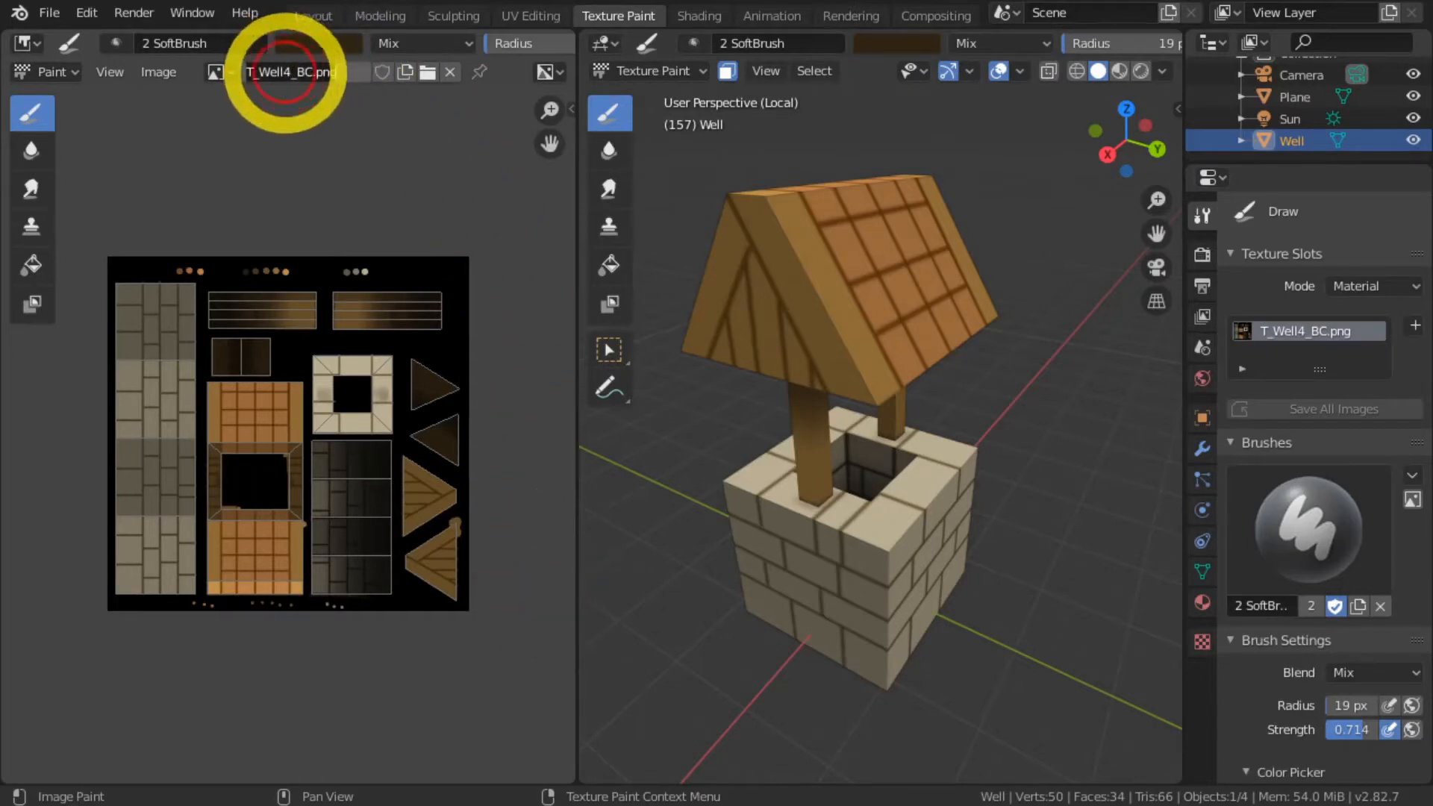
Step: Rename the well's image to T_Well5_BC.png and check its source file path
double_click(284, 72)
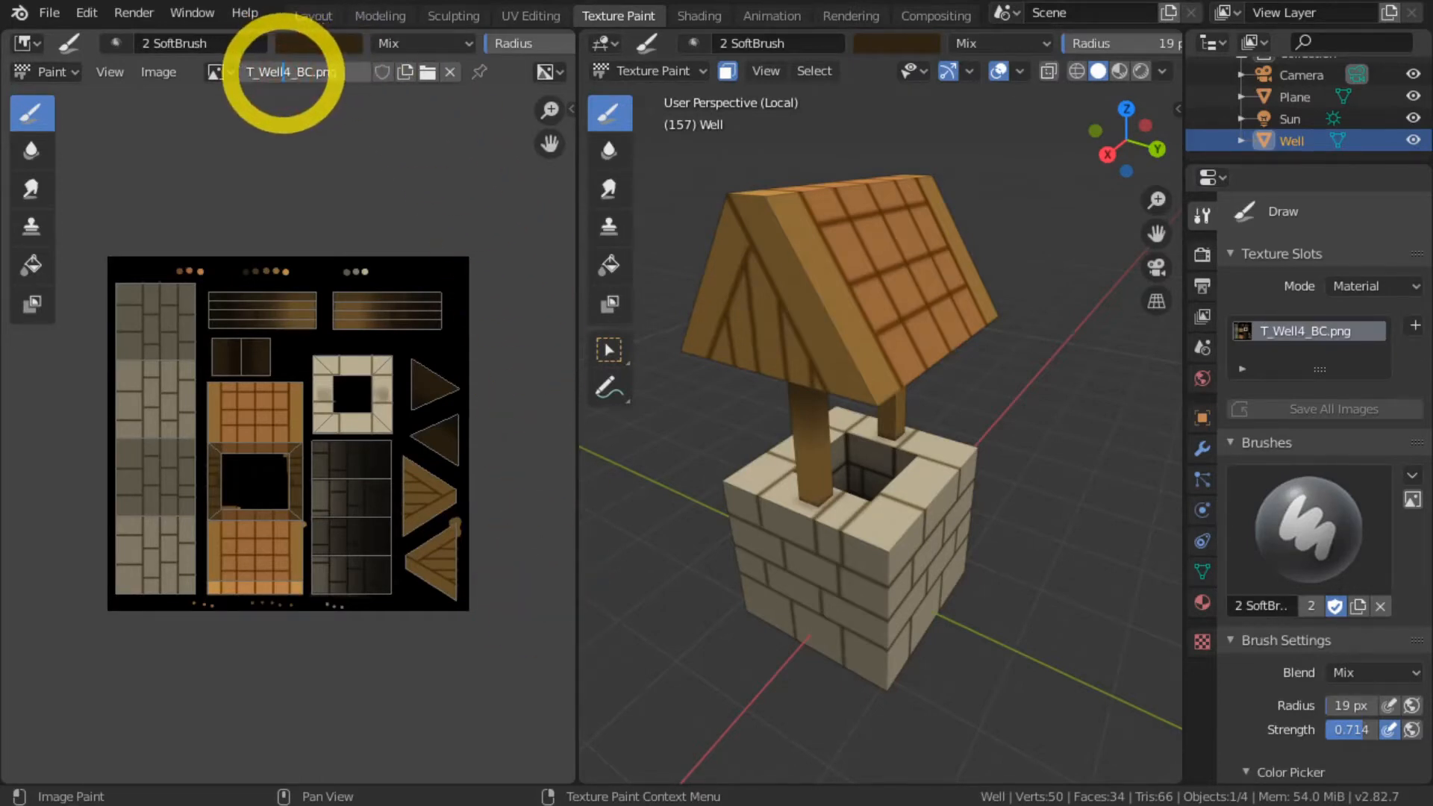
key("Delete")
type("5")
key("Return")
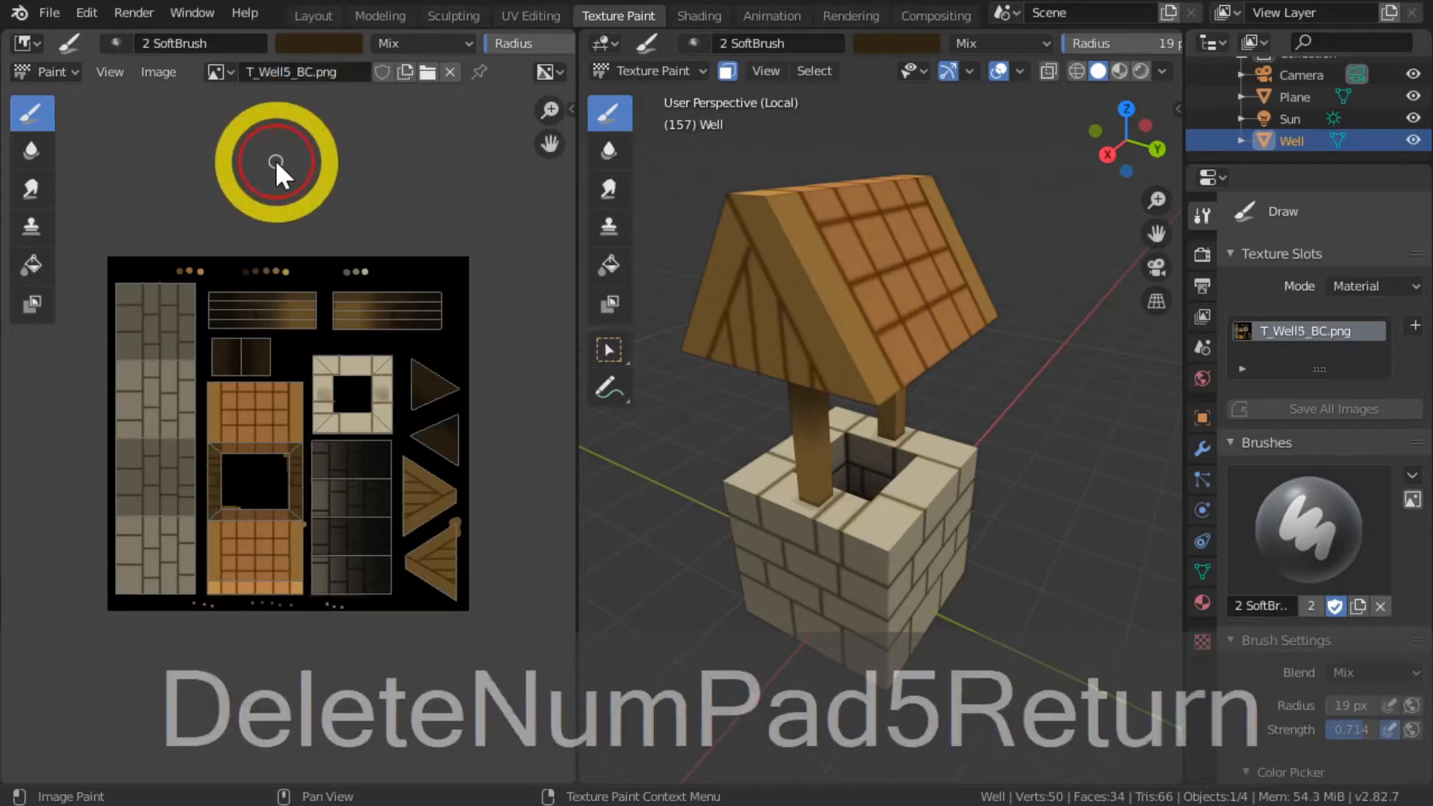
key("n")
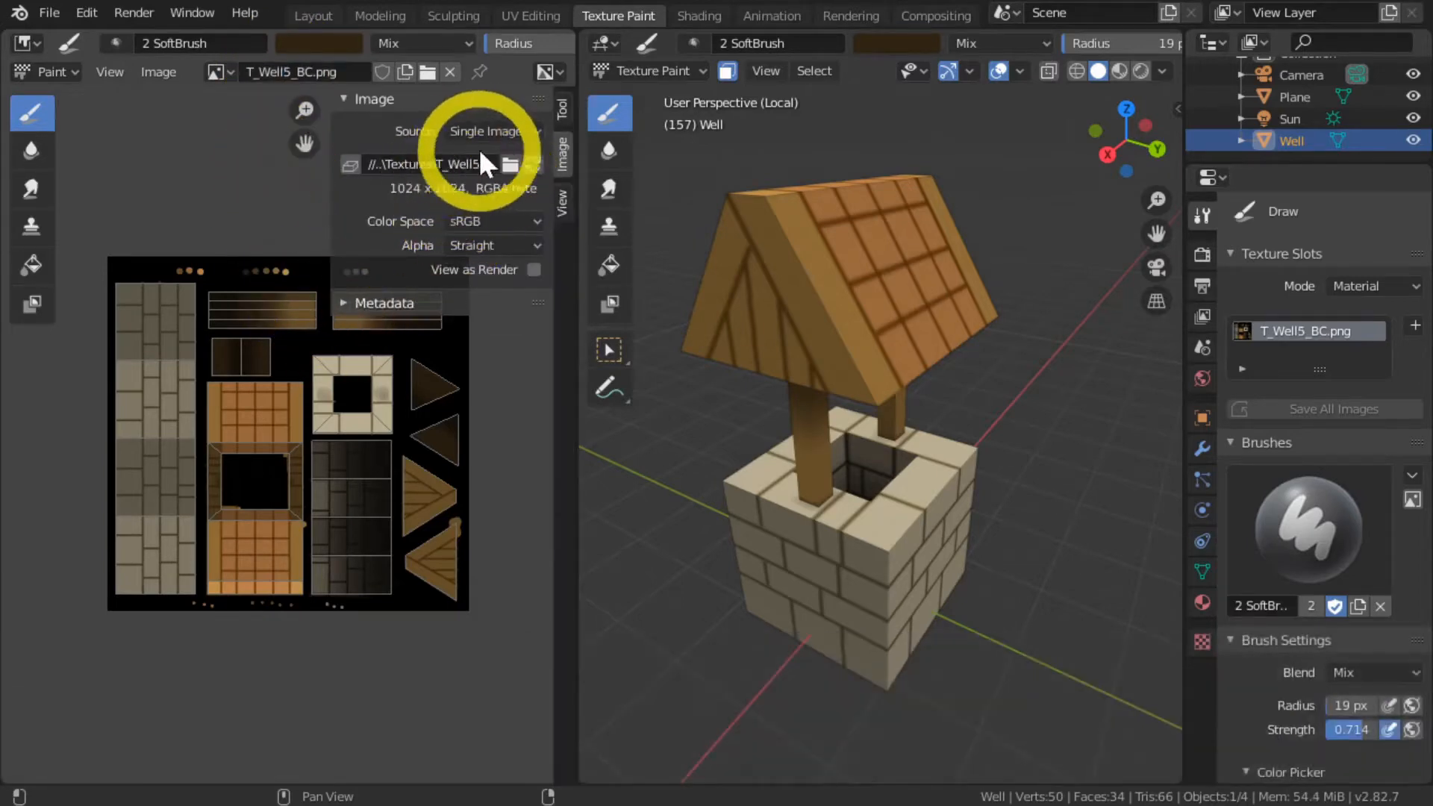
key("n")
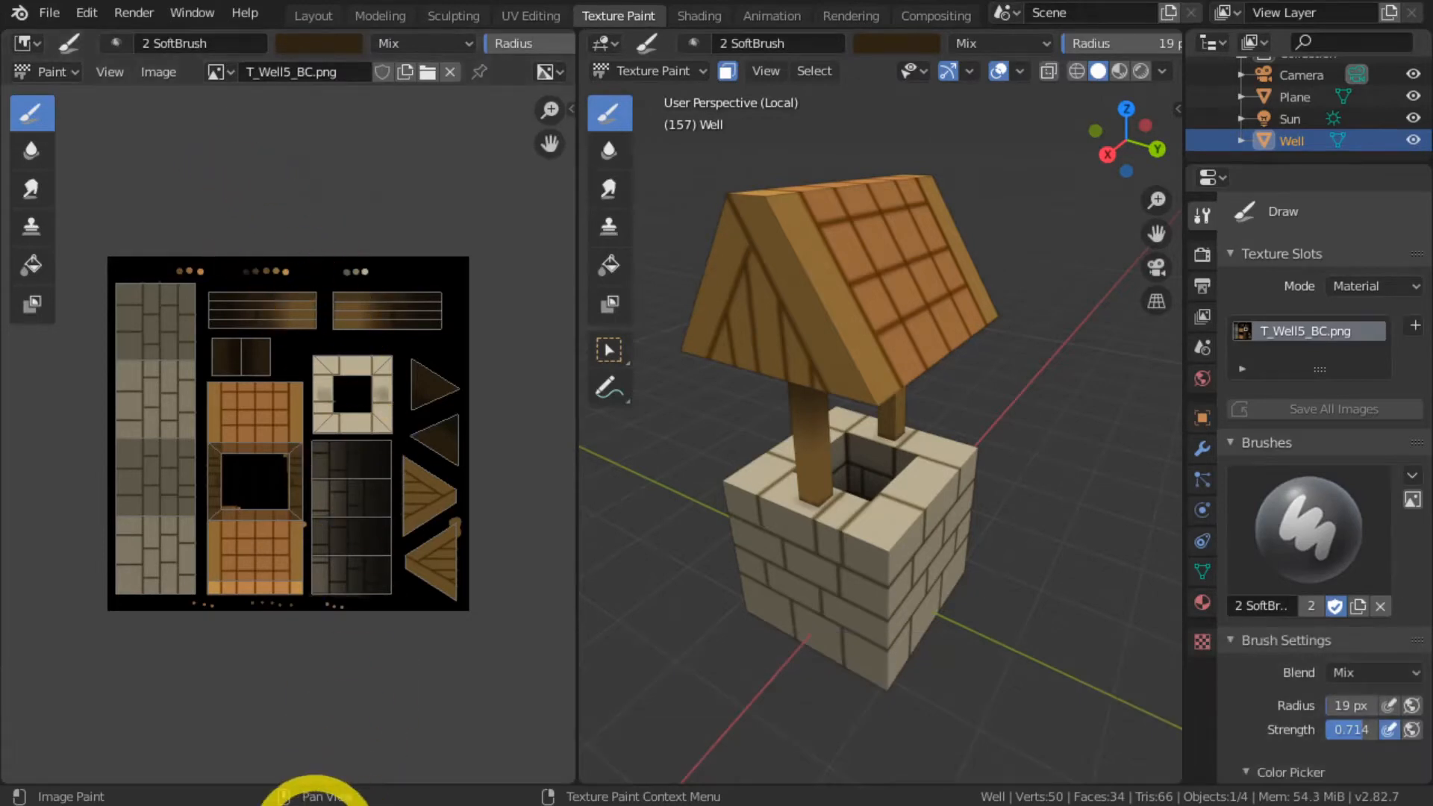
Step: Switch to the castle wall reference photo and examine the colour variation of its upper and lower stonework up close
mouse_move(302, 804)
left_click(349, 754)
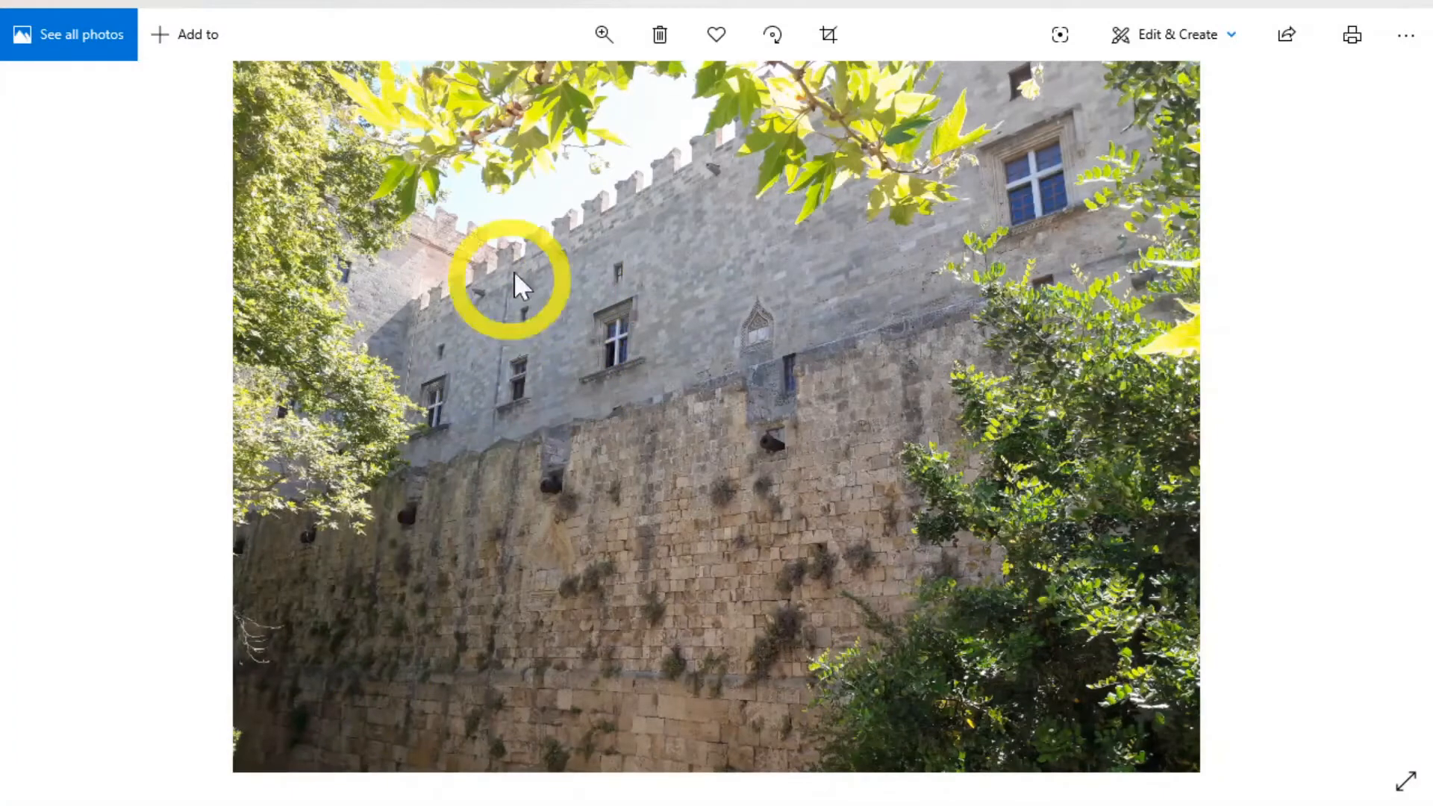
scroll(619, 463, "down", 1)
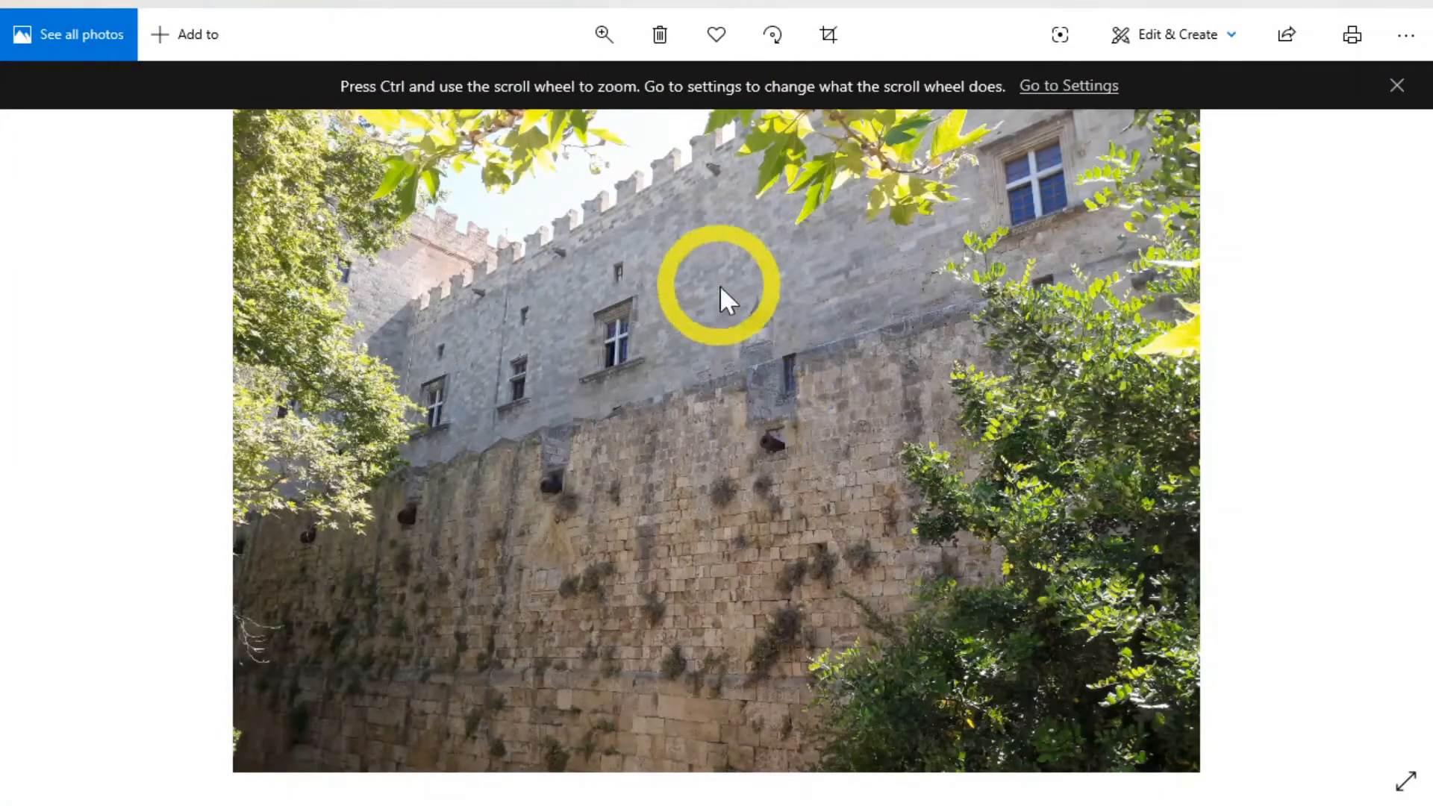
left_click(604, 37)
left_click(537, 141)
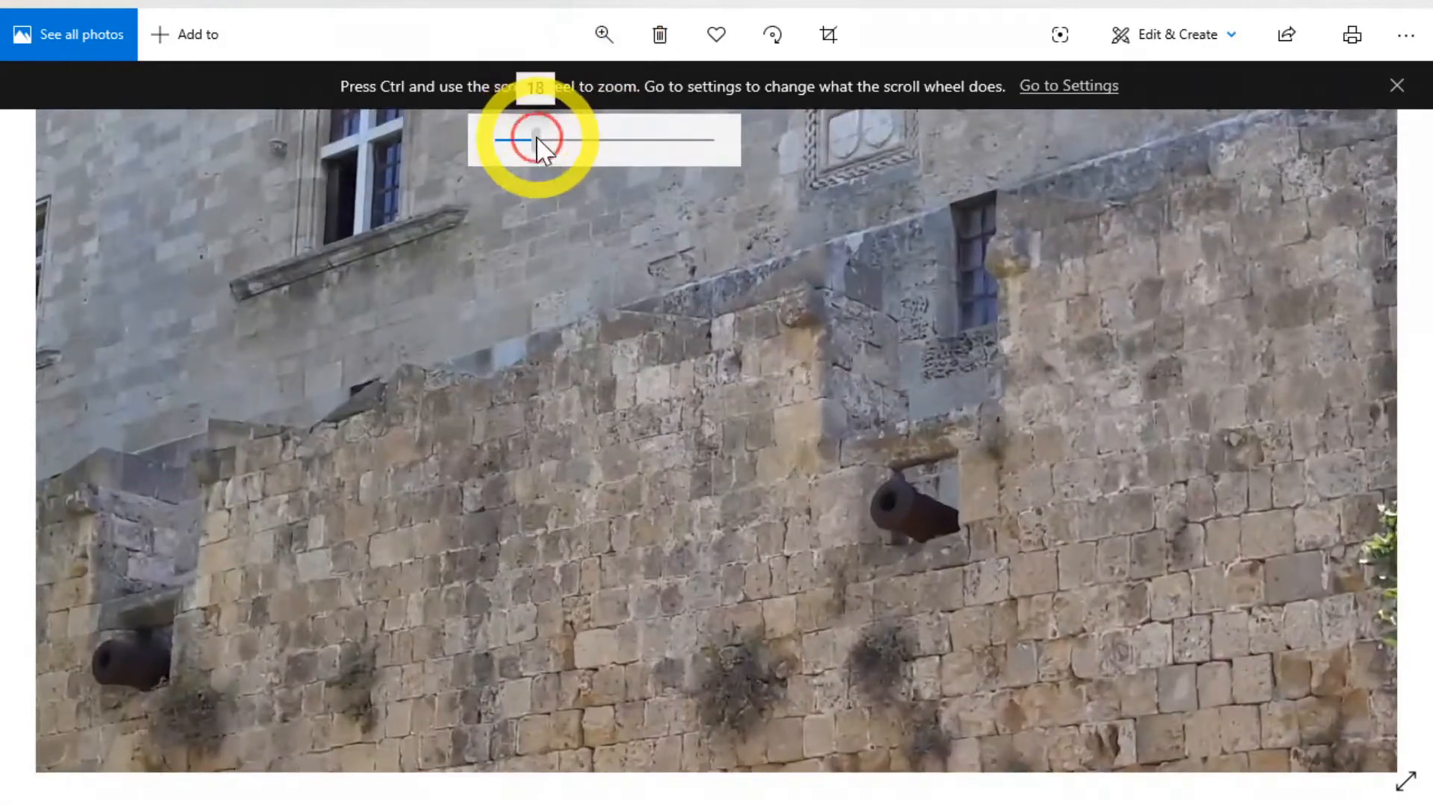
left_click_drag(594, 252, 682, 448)
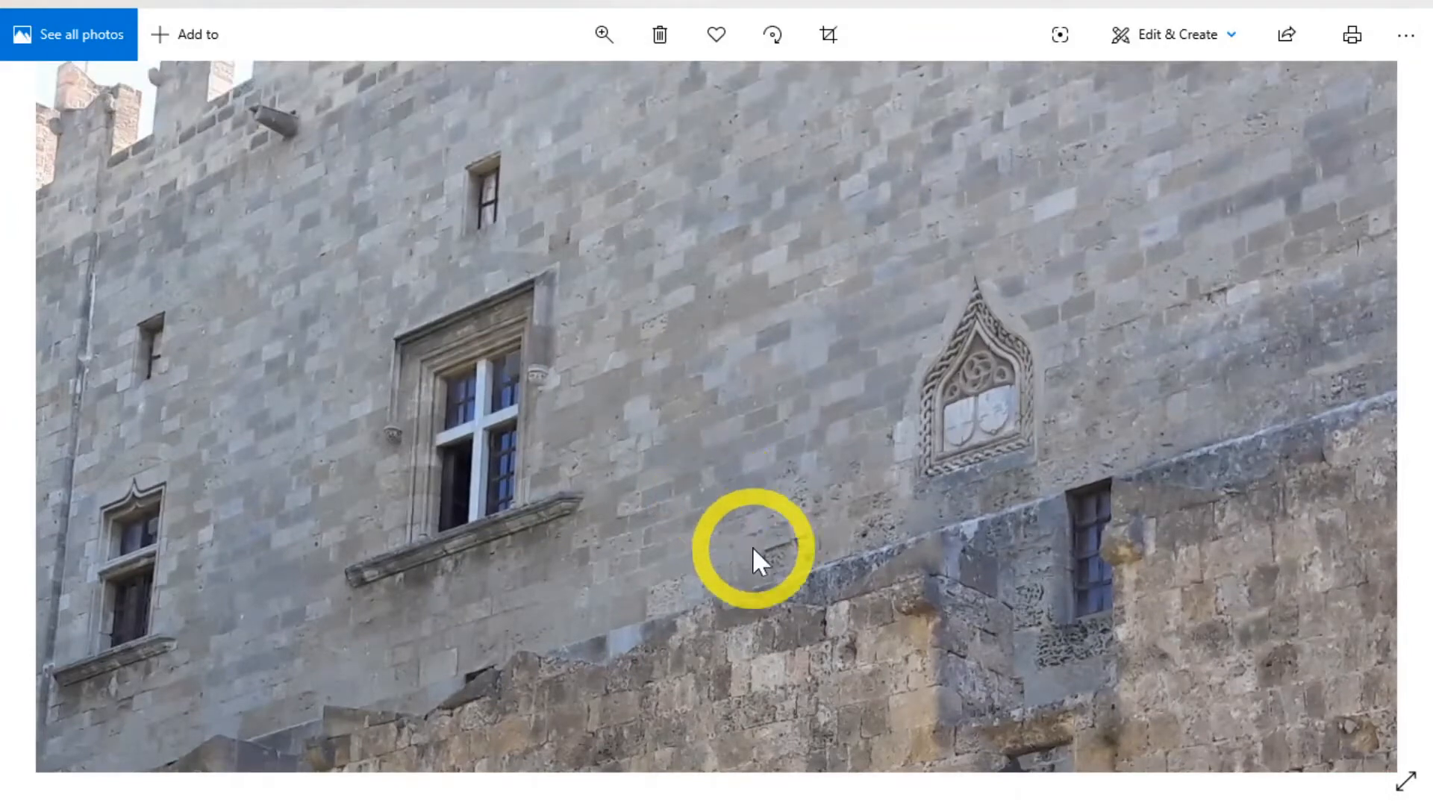
left_click_drag(686, 555, 661, 207)
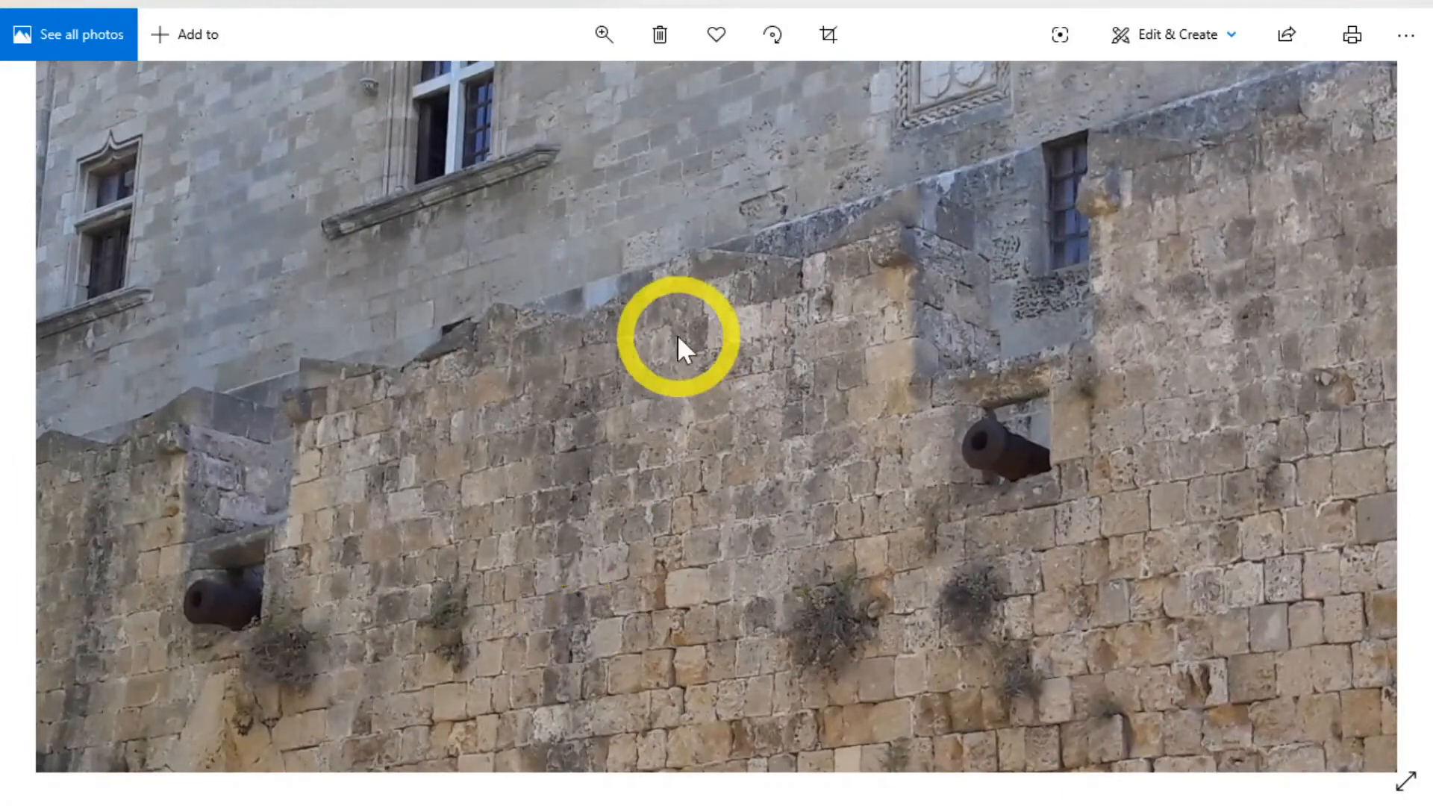
left_click_drag(678, 334, 661, 691)
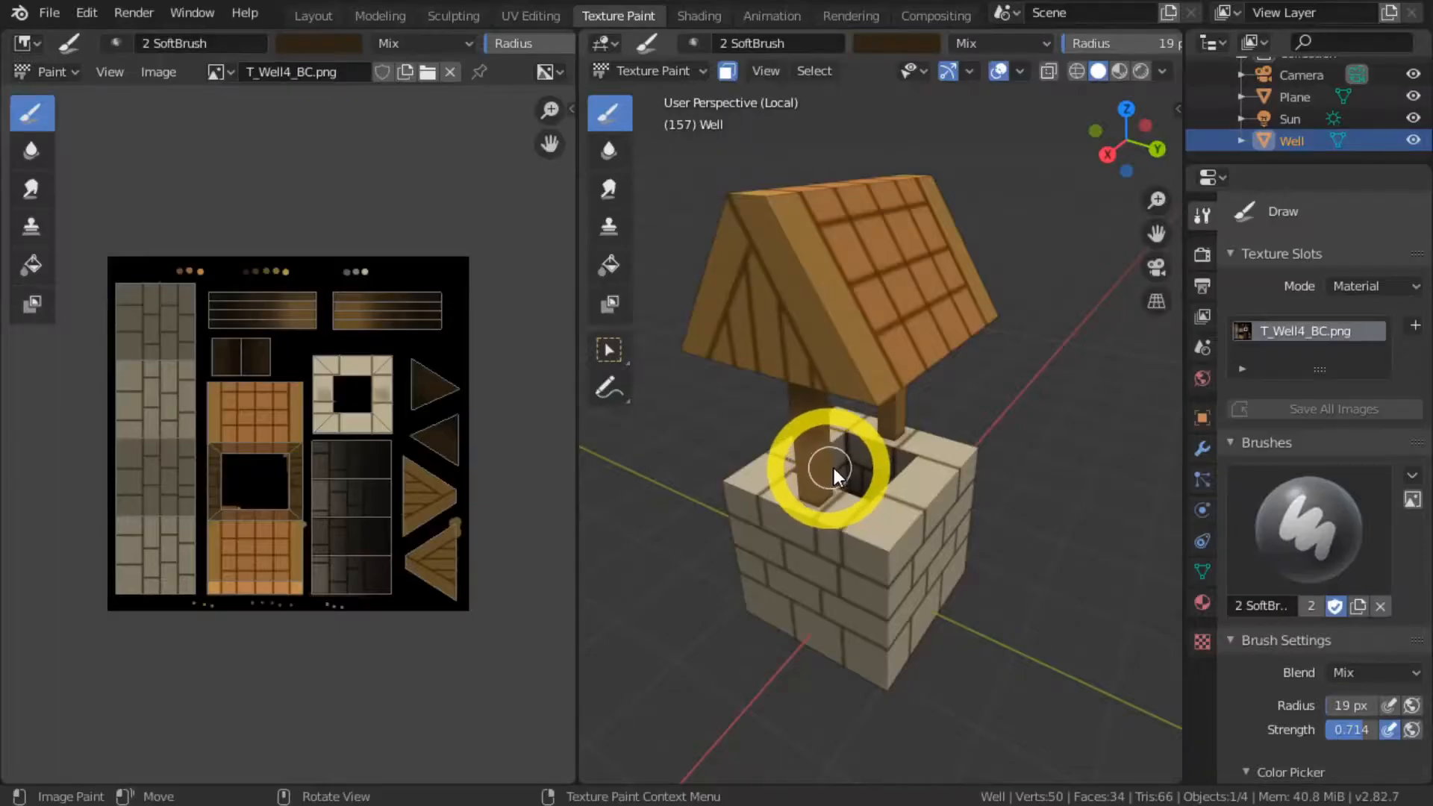
Step: Choose the 1 HardBrush brush for painting the well
scroll(1000, 515, "down", 2)
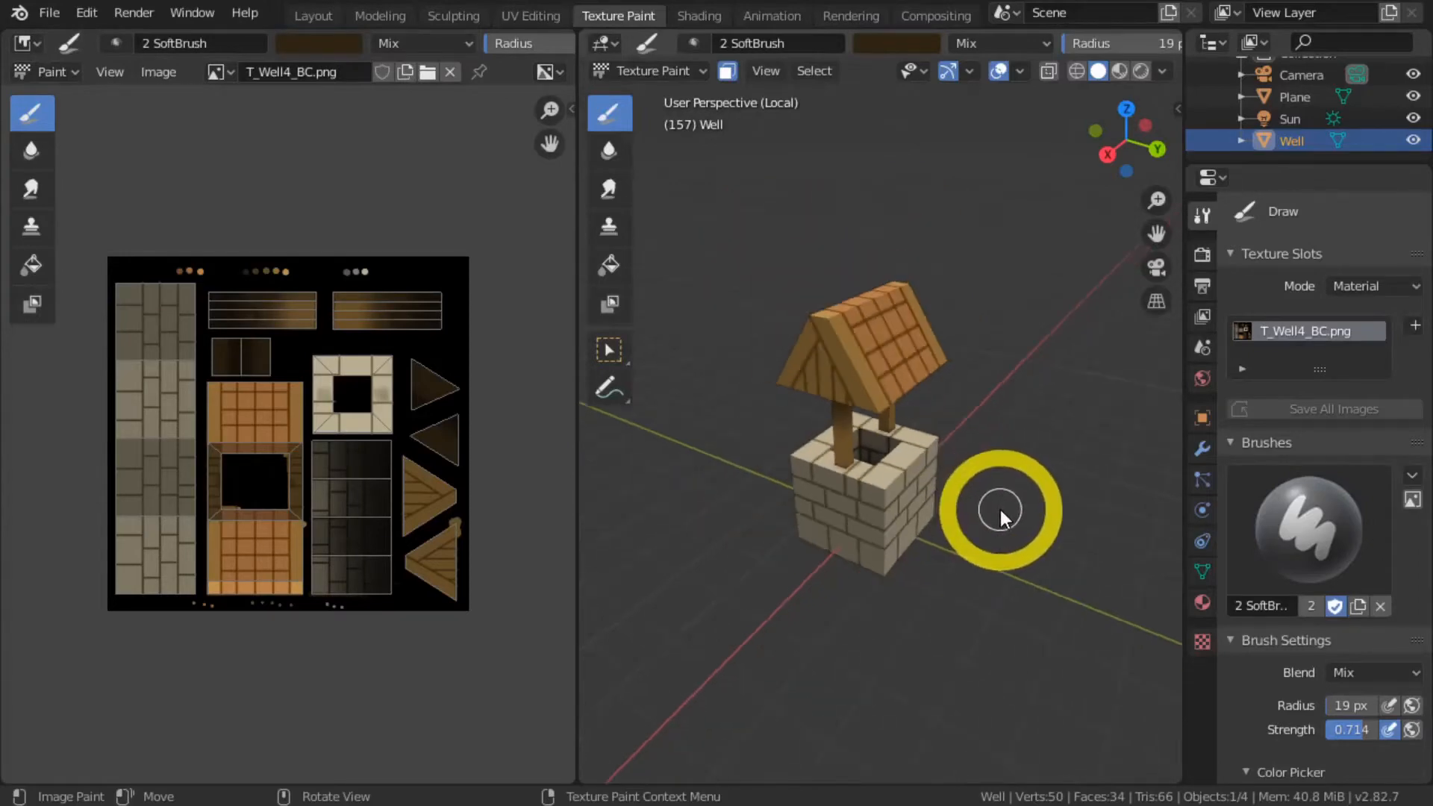
scroll(1000, 509, "up", 1)
scroll(1302, 482, "down", 8)
scroll(1278, 418, "up", 5)
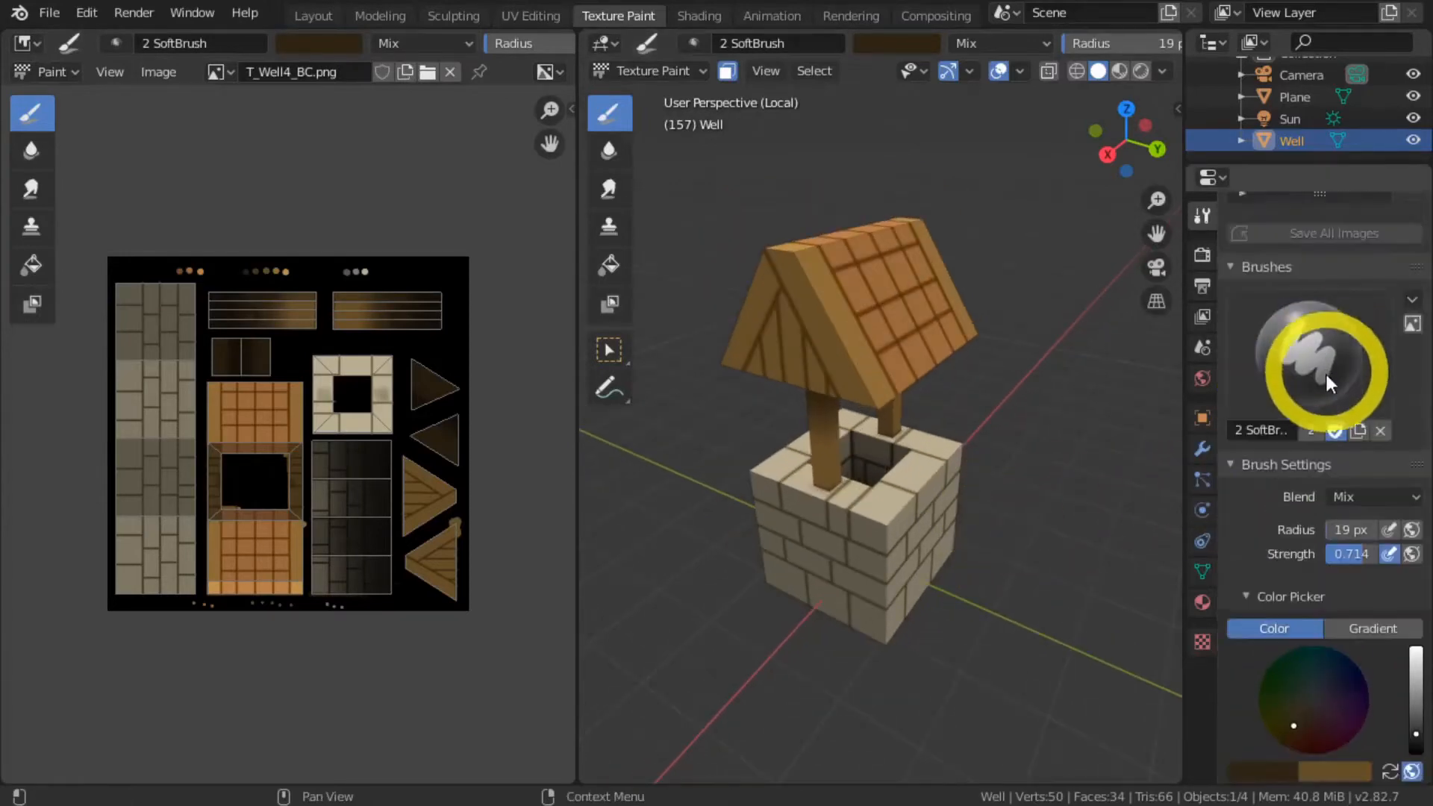
left_click(1303, 343)
left_click(727, 481)
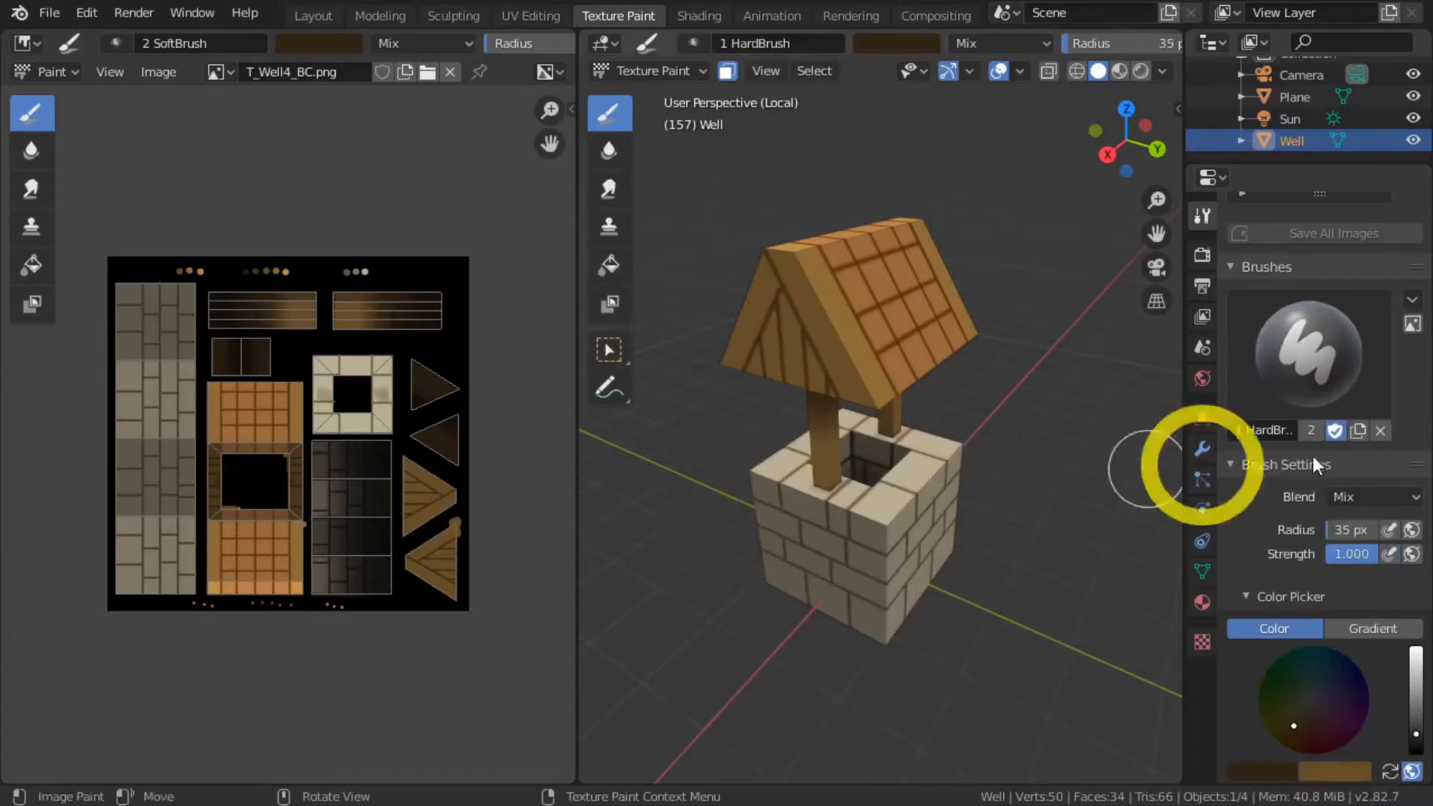
Step: Set the hard brush's blend mode to Multiply and its strength to 0.7
scroll(1342, 433, "down", 3)
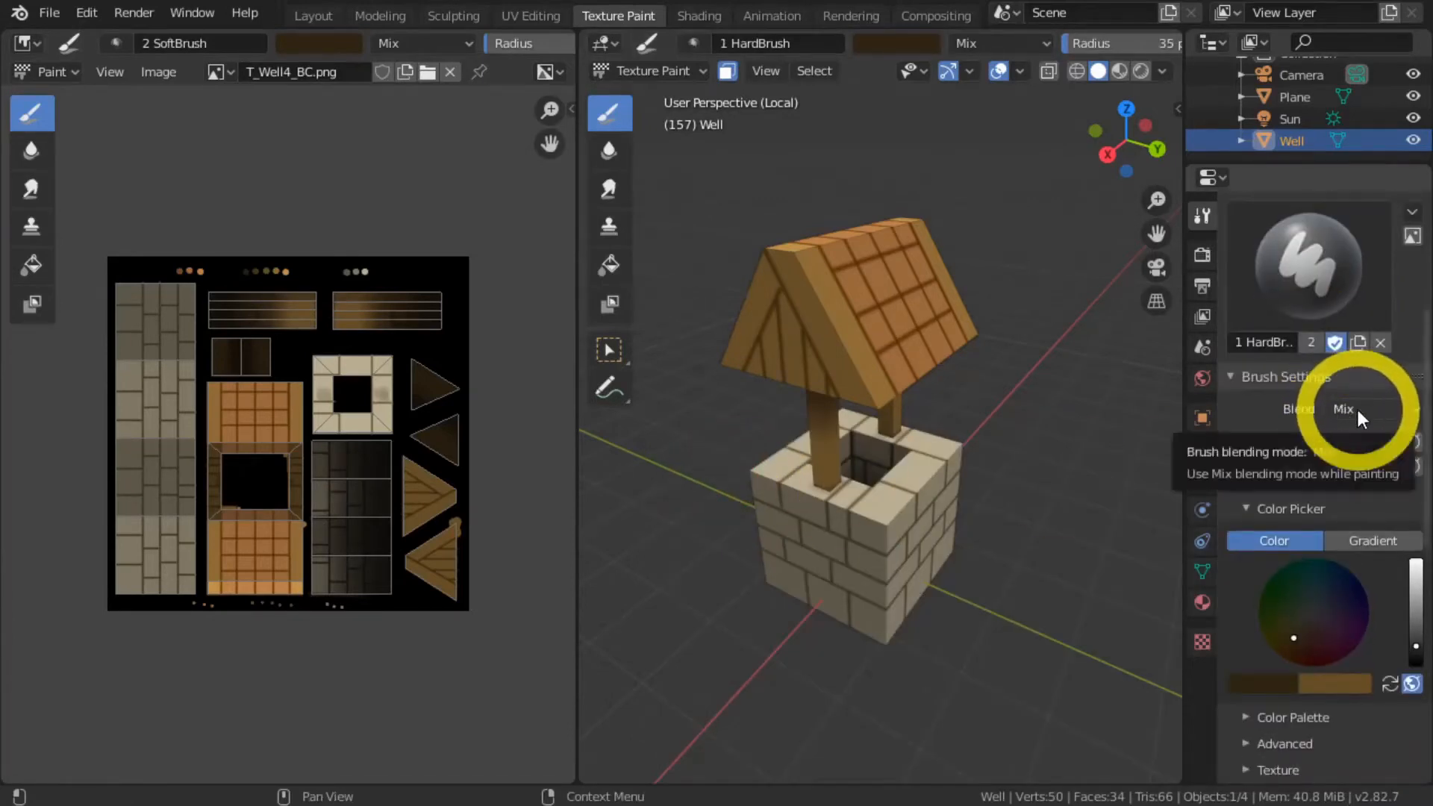
left_click(1357, 411)
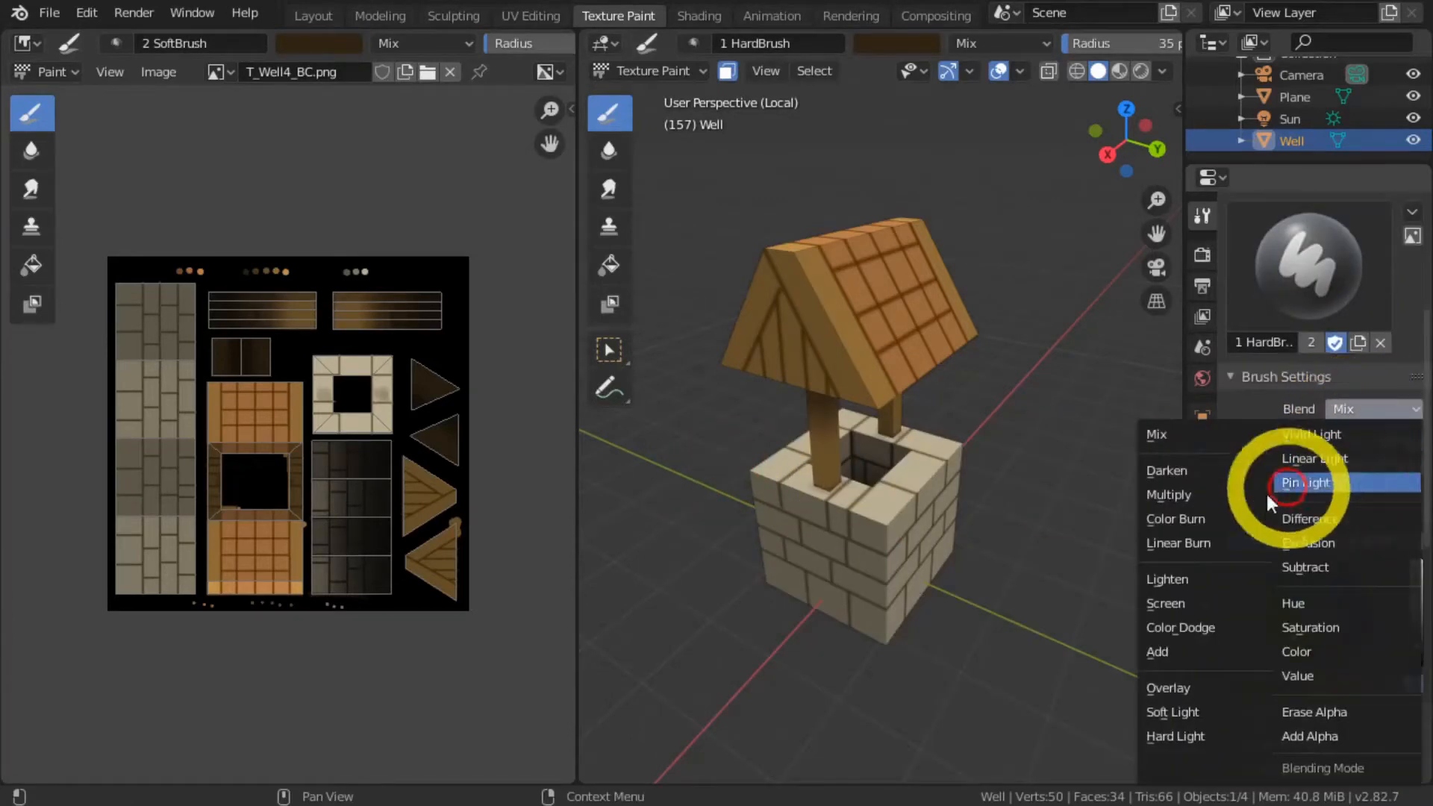
left_click(1167, 497)
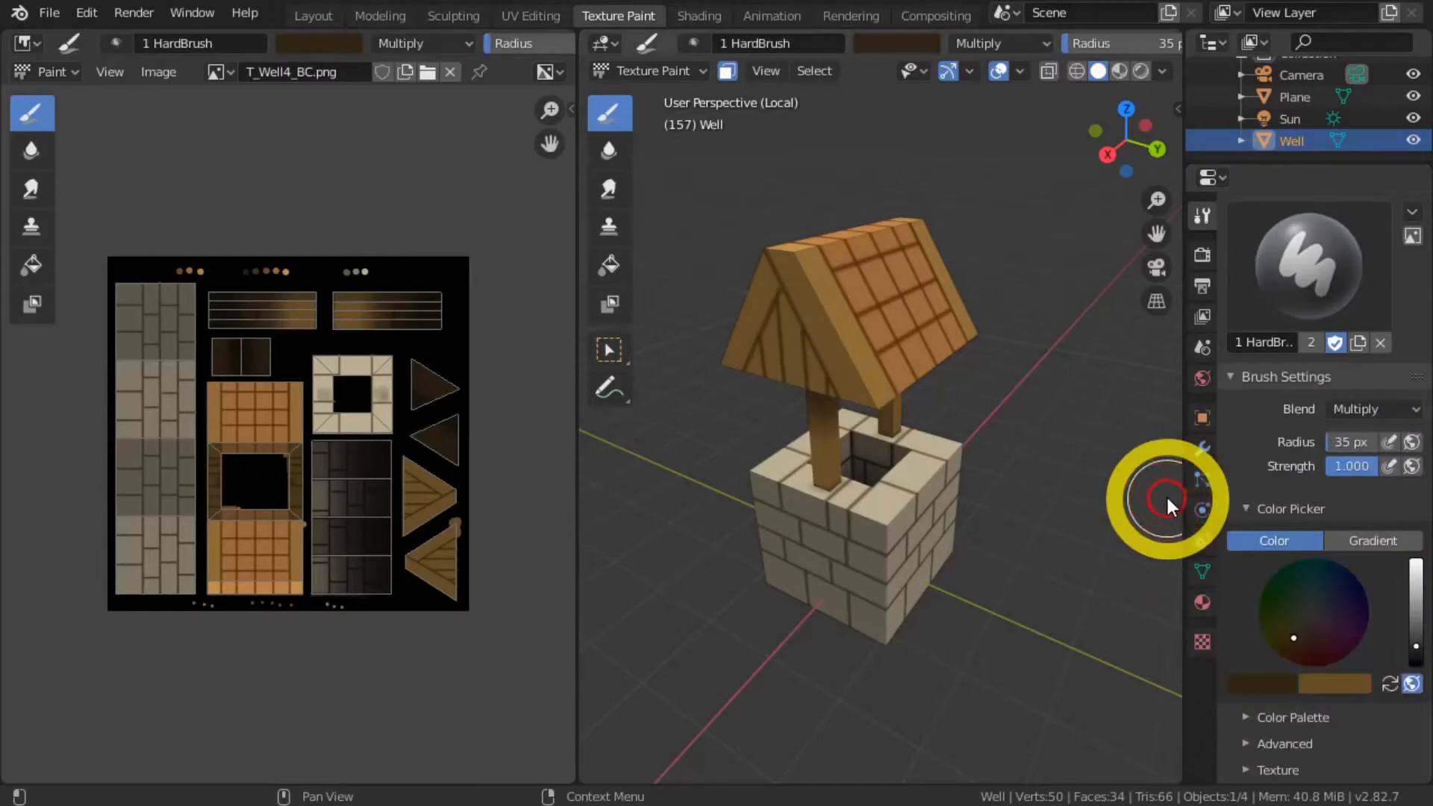
left_click(1345, 465)
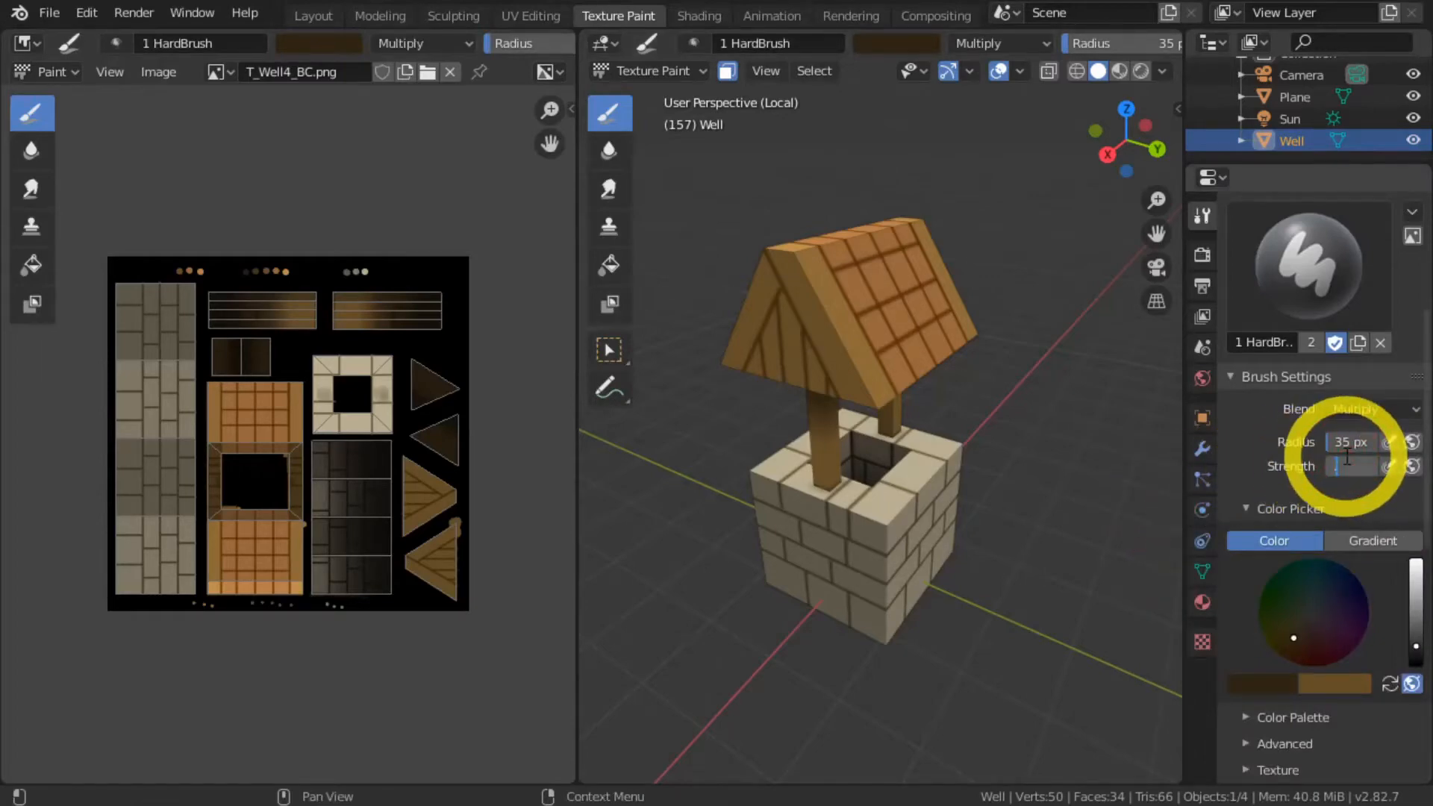
type("0.7")
key("Return")
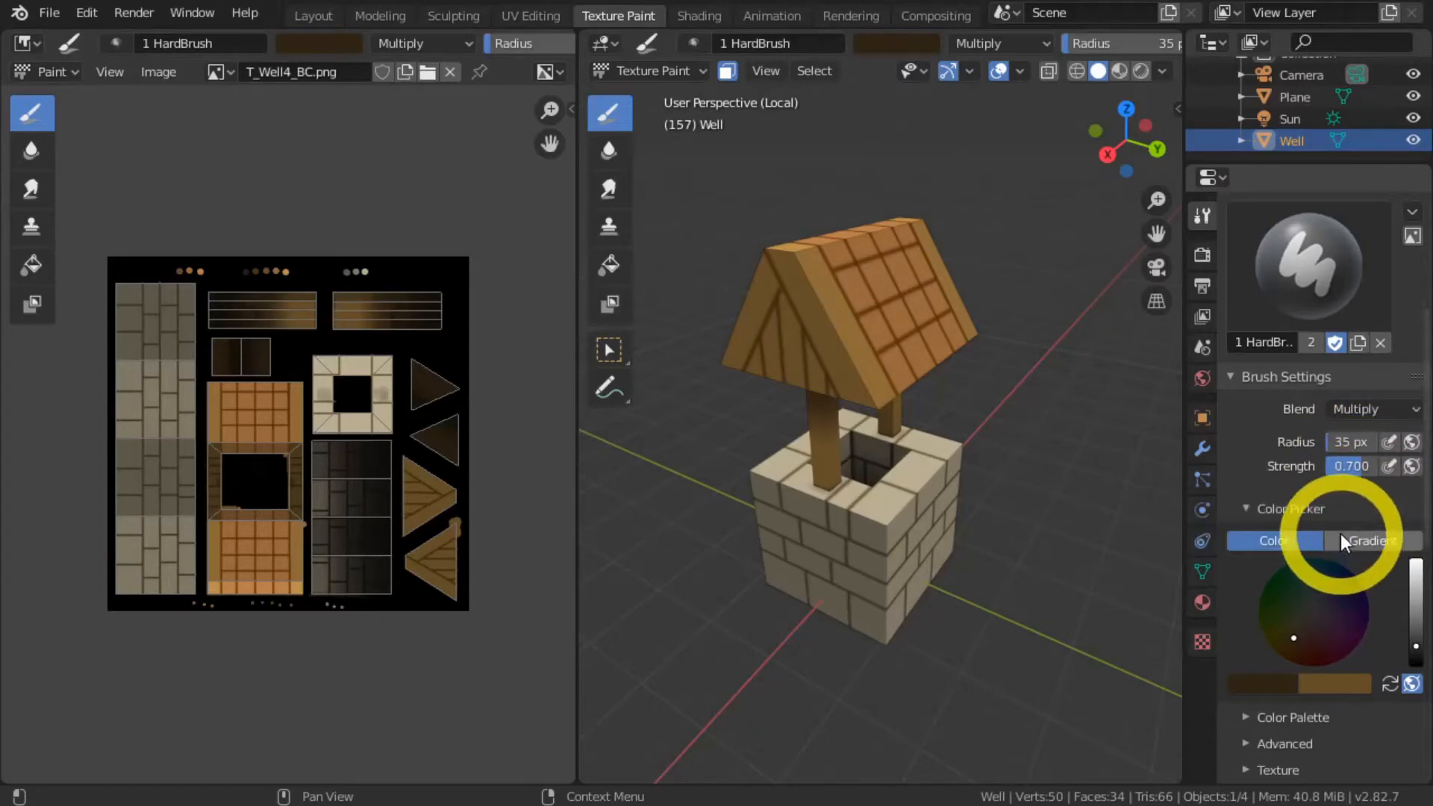
Step: Change the brush's stroke method to Space, check its falloff curve, and collapse the Stroke, Falloff and Options settings
scroll(1340, 534, "down", 5)
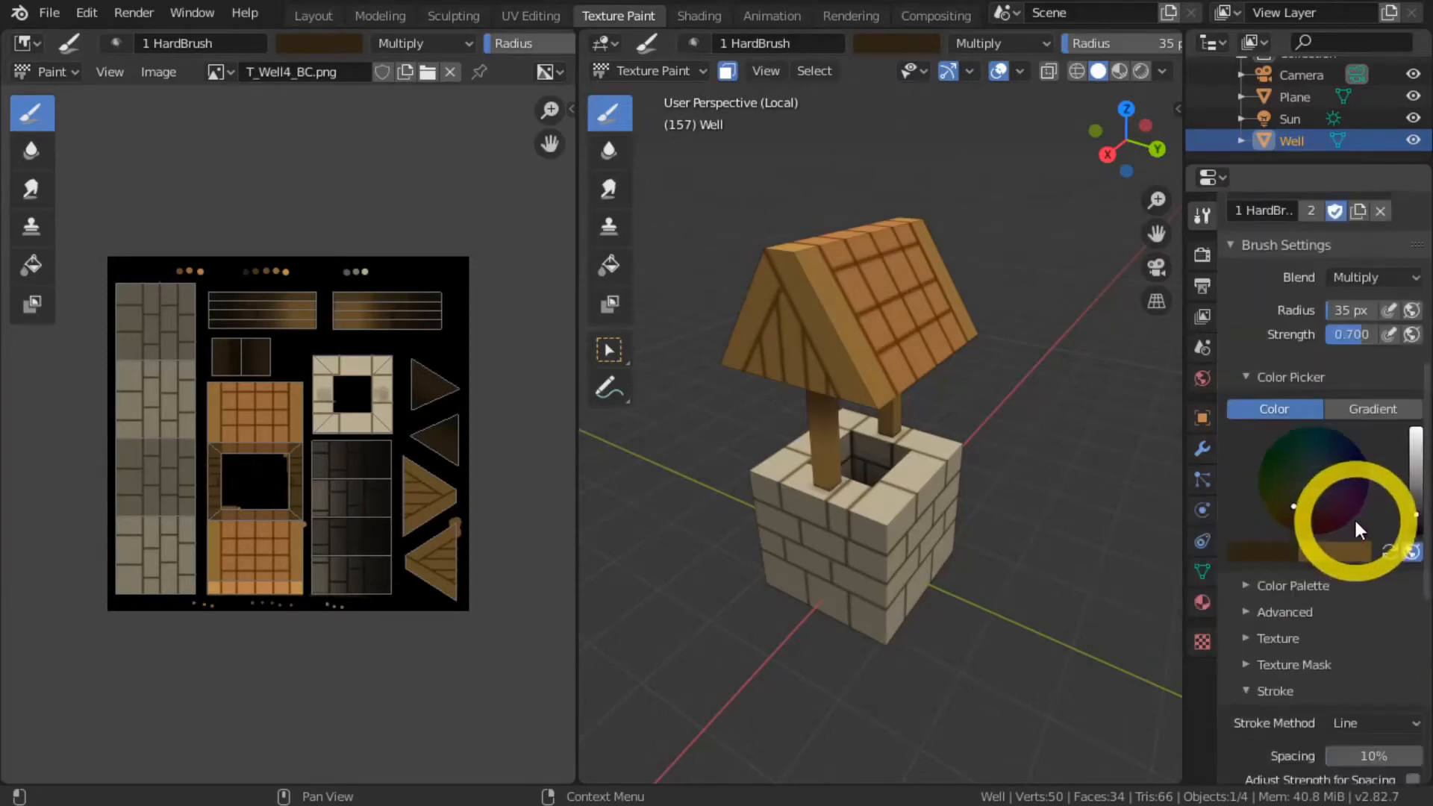
scroll(1356, 522, "down", 6)
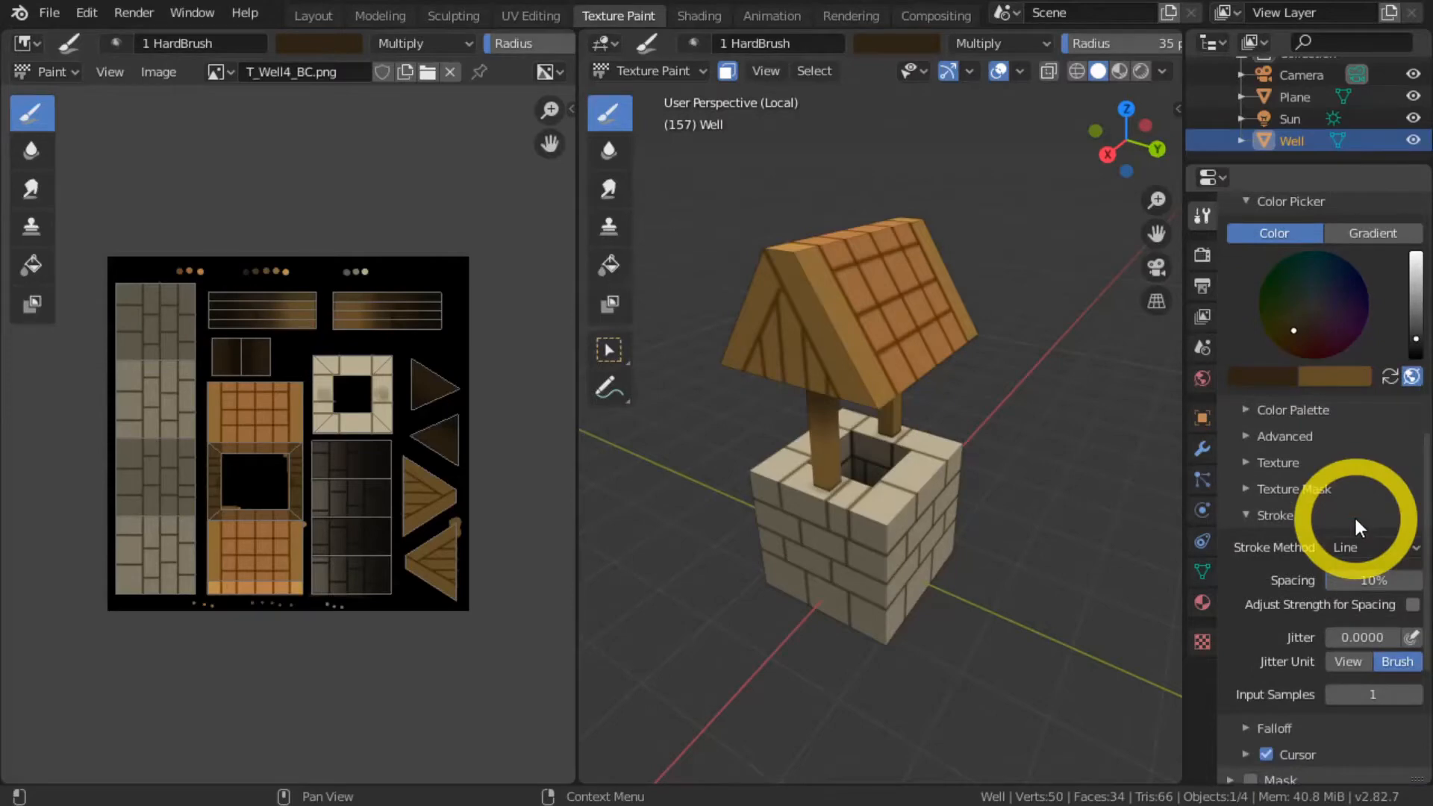
left_click(1358, 548)
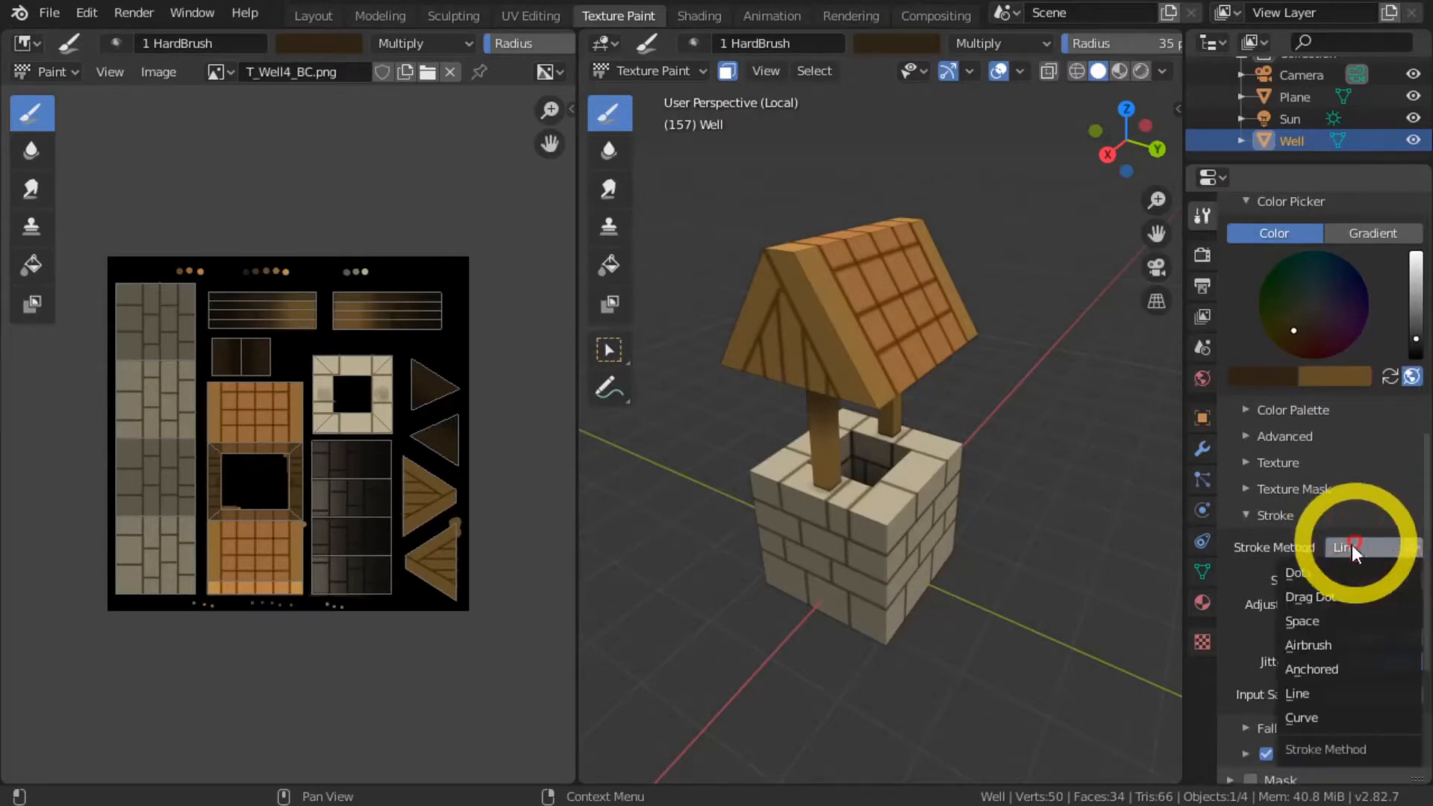
left_click(1297, 625)
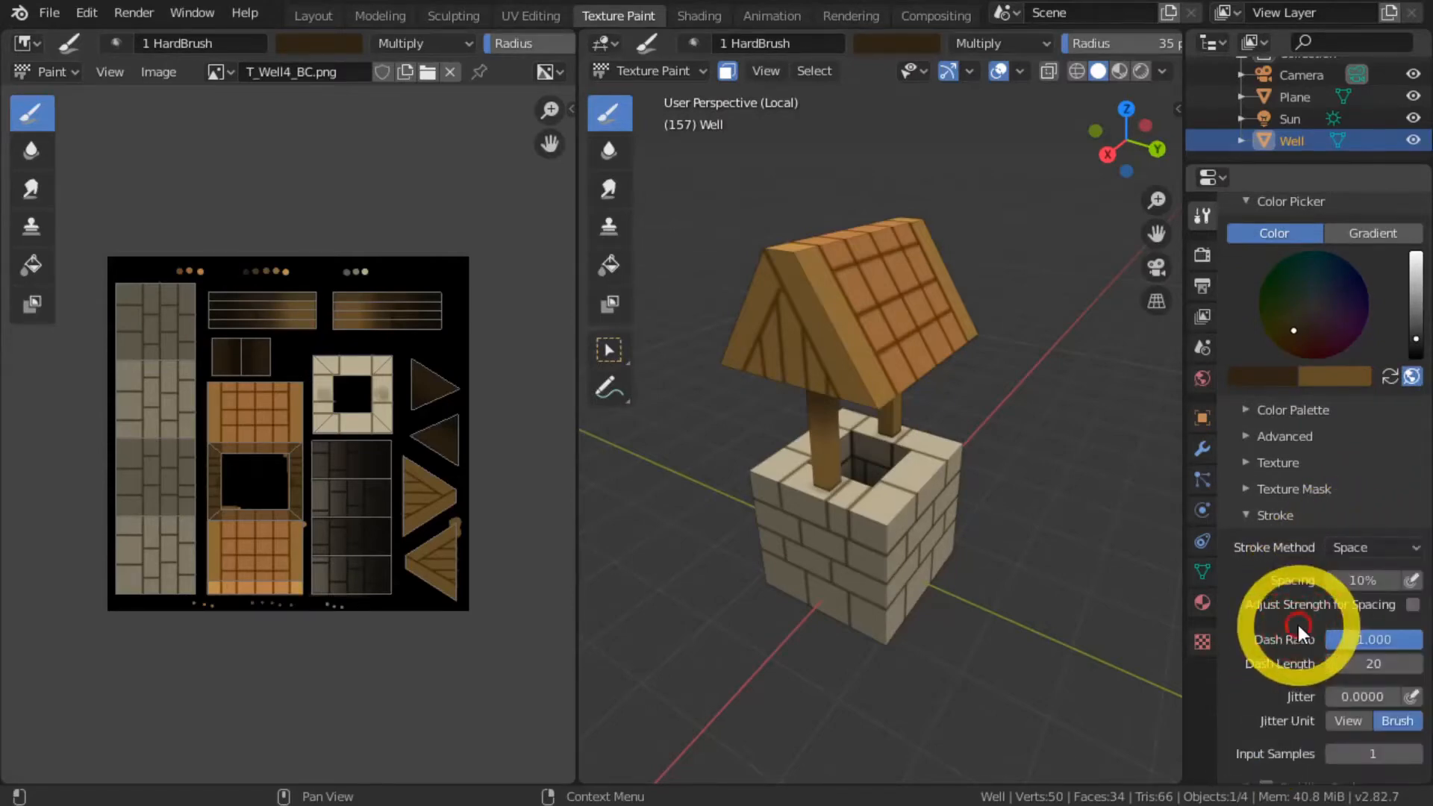
left_click(1241, 515)
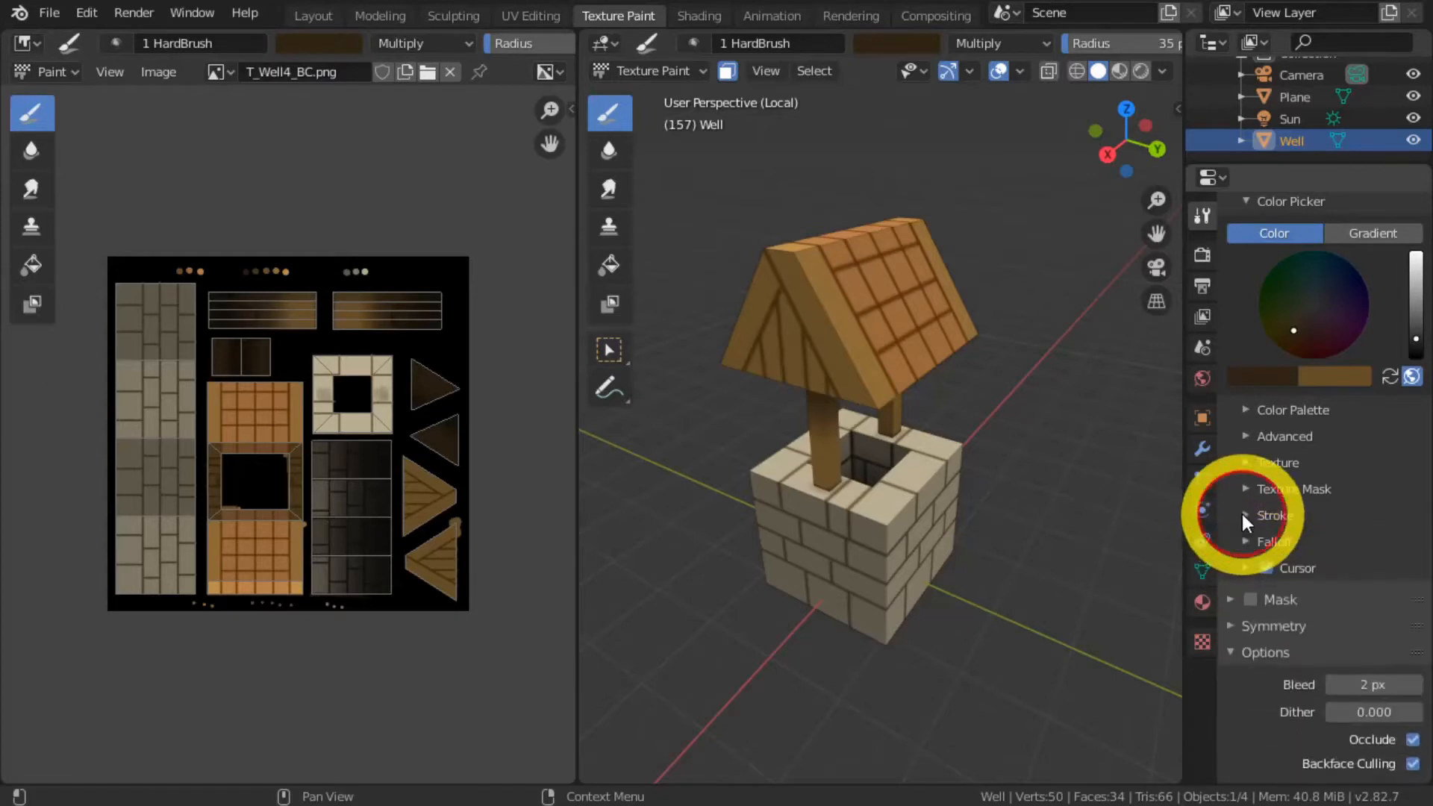
left_click(1244, 542)
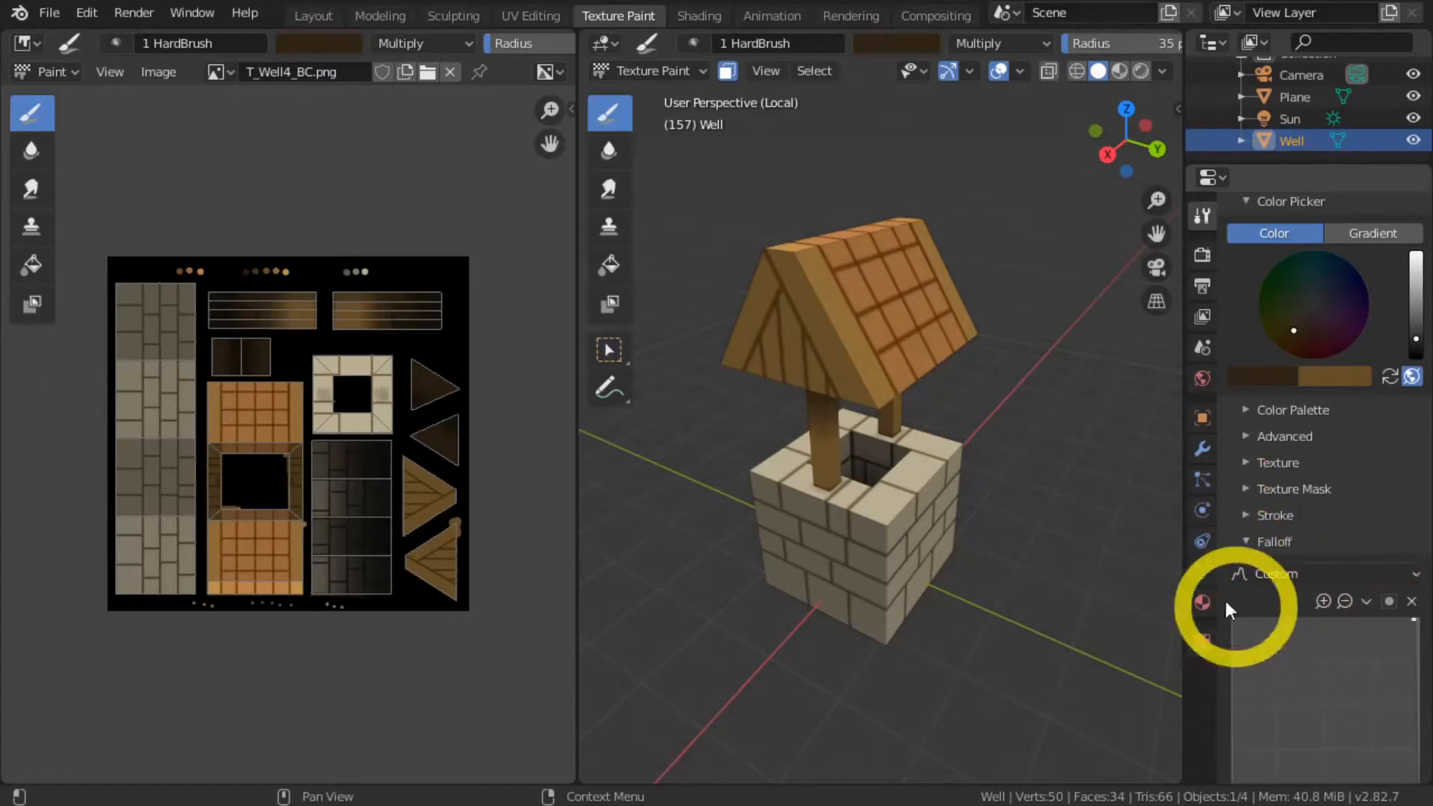
left_click(1240, 540)
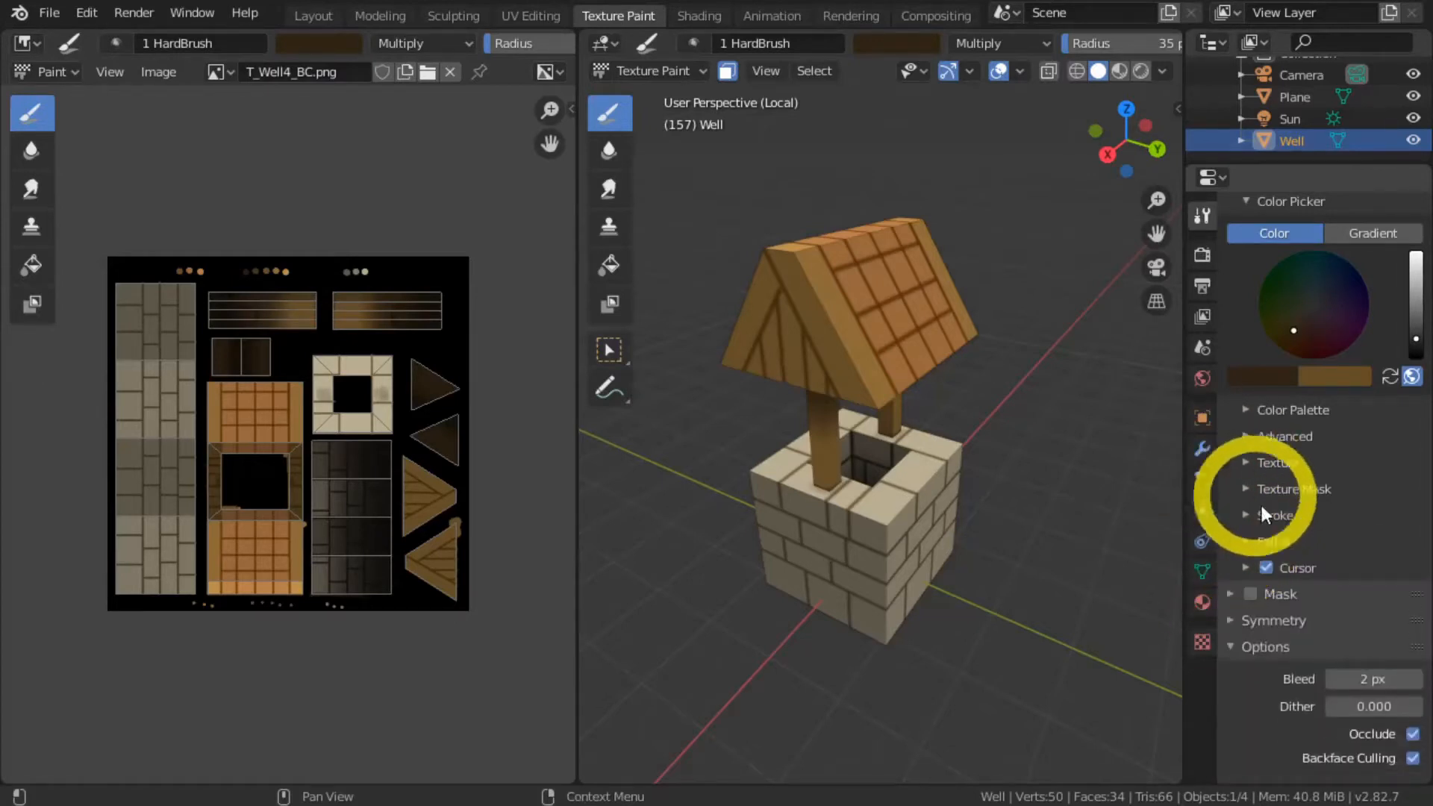
left_click(1233, 648)
scroll(1262, 706, "up", 5)
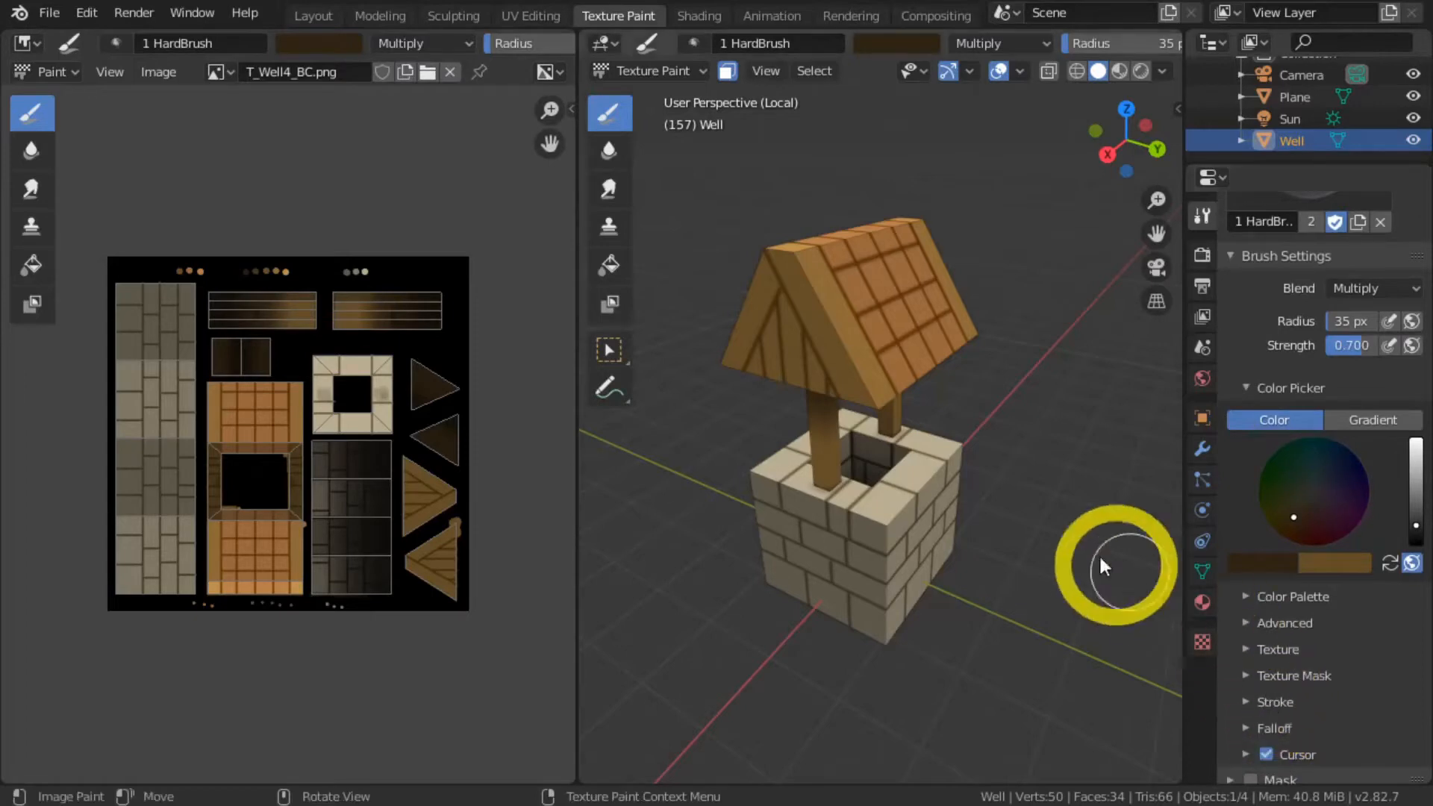
Step: Sample the well's stone colour, reduce it to black to remove its tint, and brighten it to a neutral light grey
key("s")
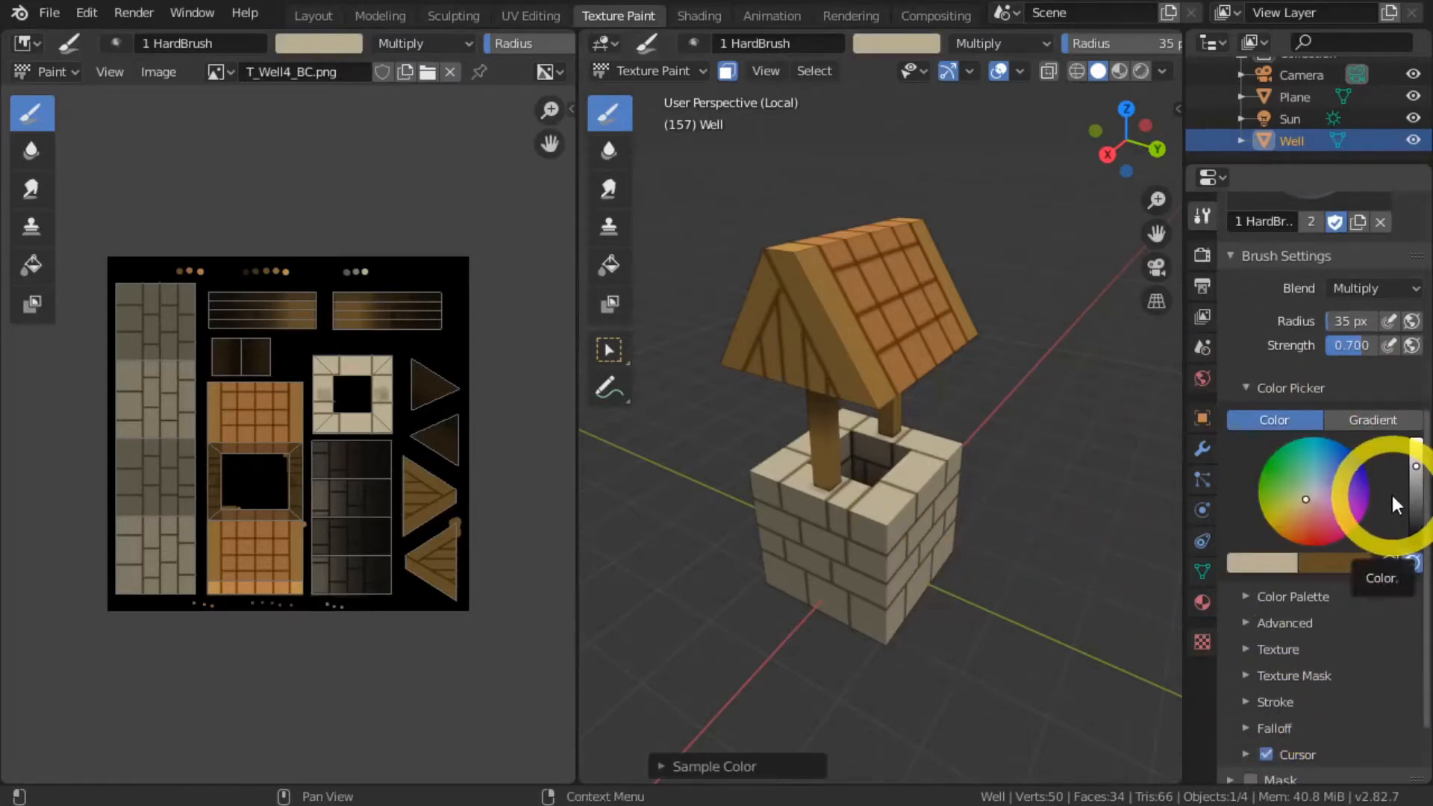
left_click_drag(1415, 466, 1415, 543)
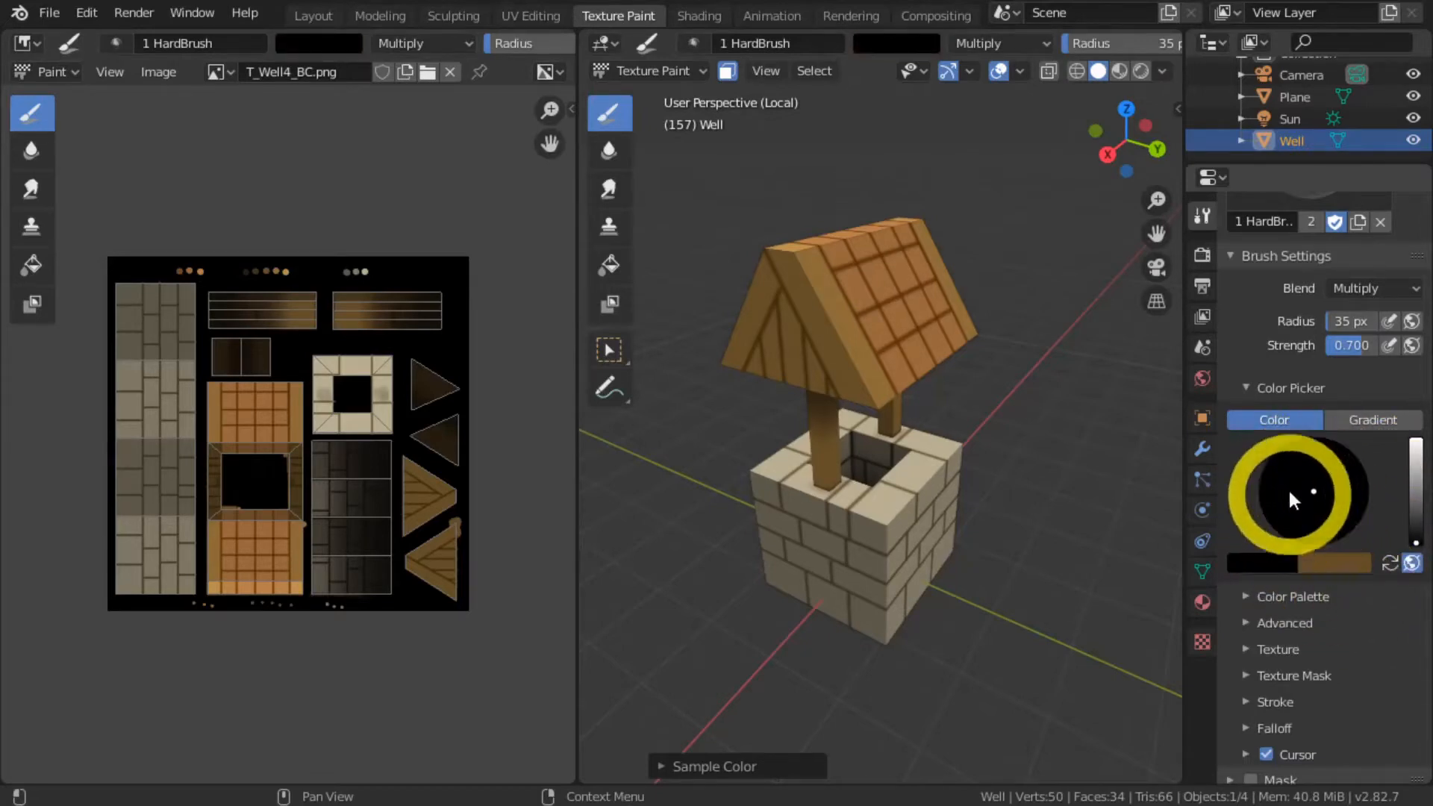
left_click(1415, 489)
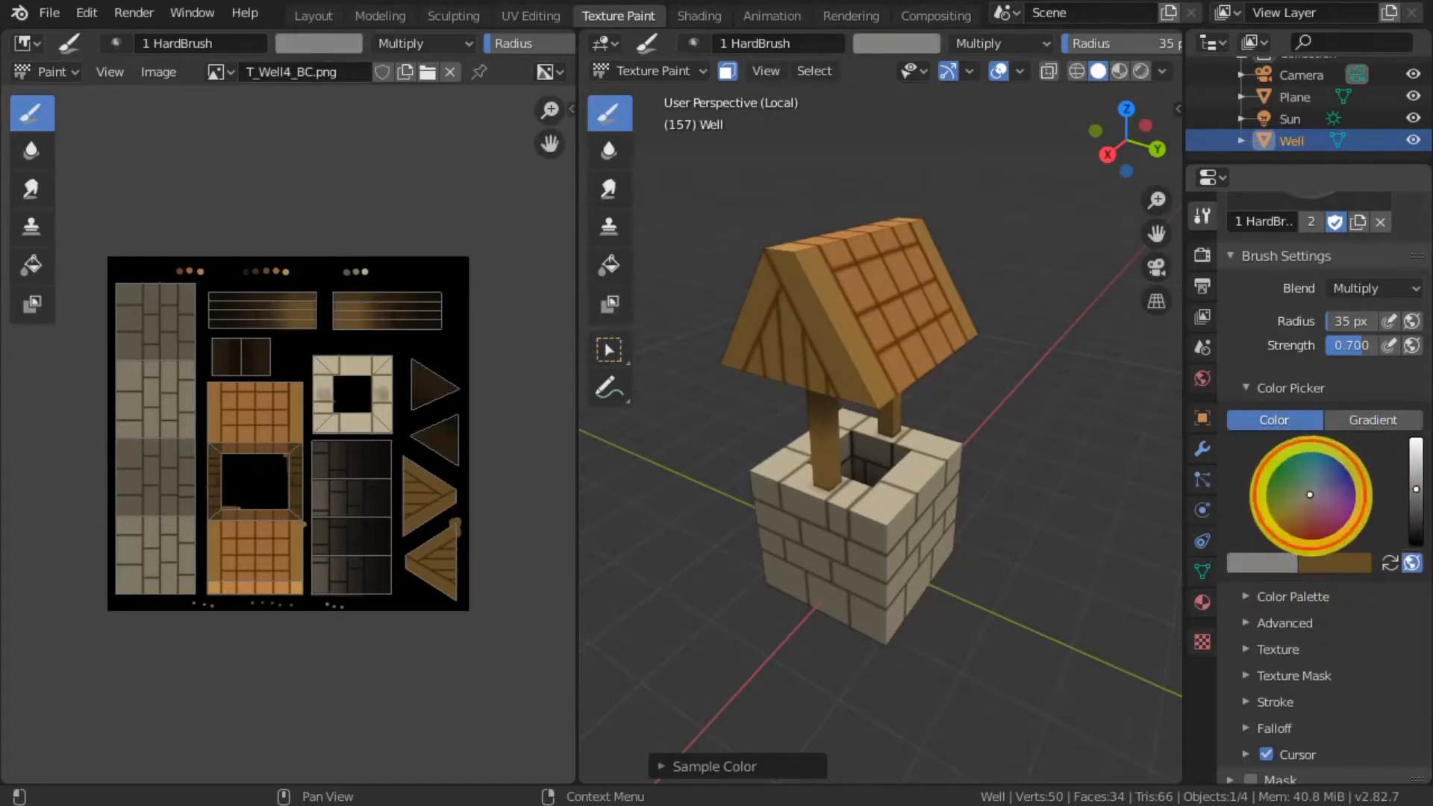
left_click(1416, 547)
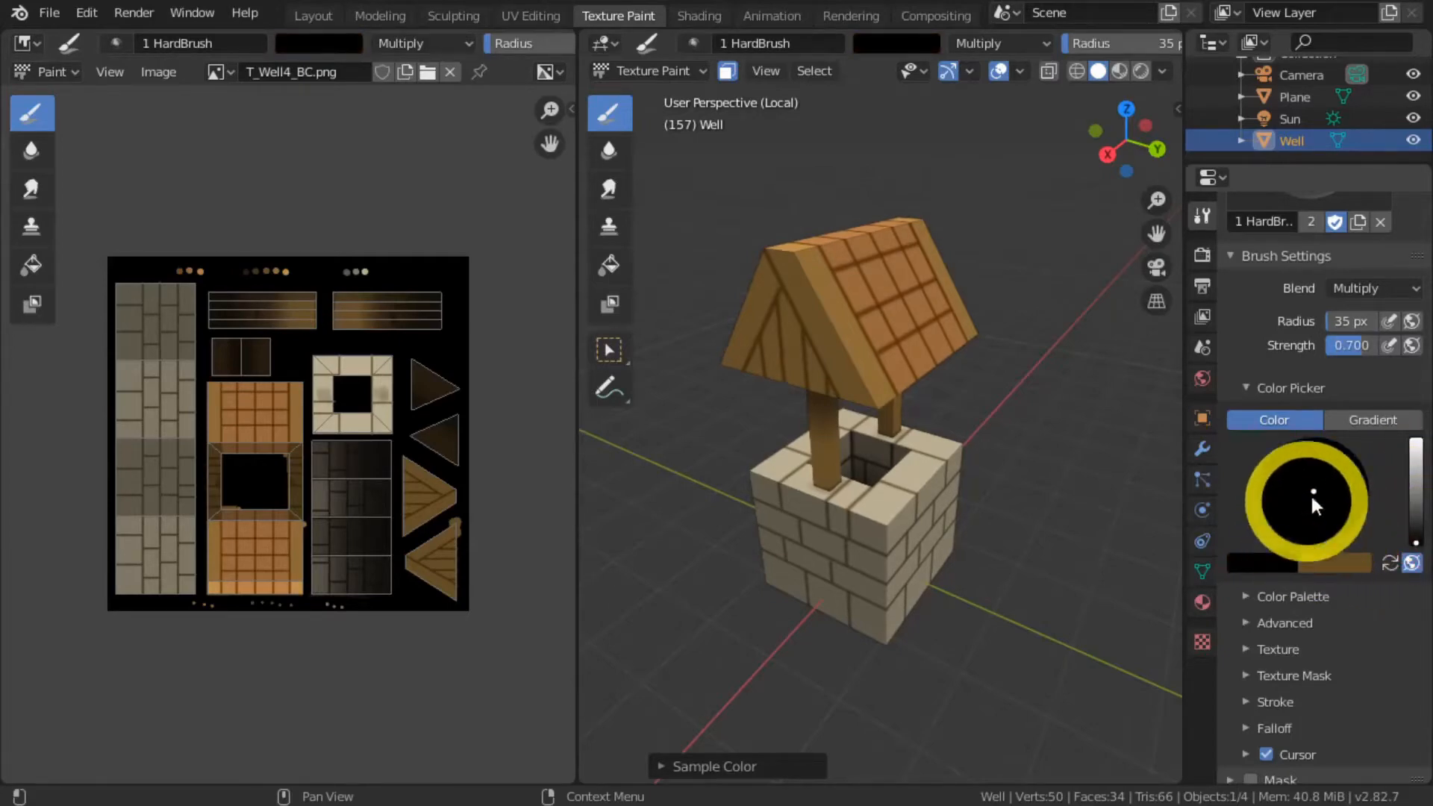
left_click(1412, 538)
left_click_drag(1416, 538, 1416, 455)
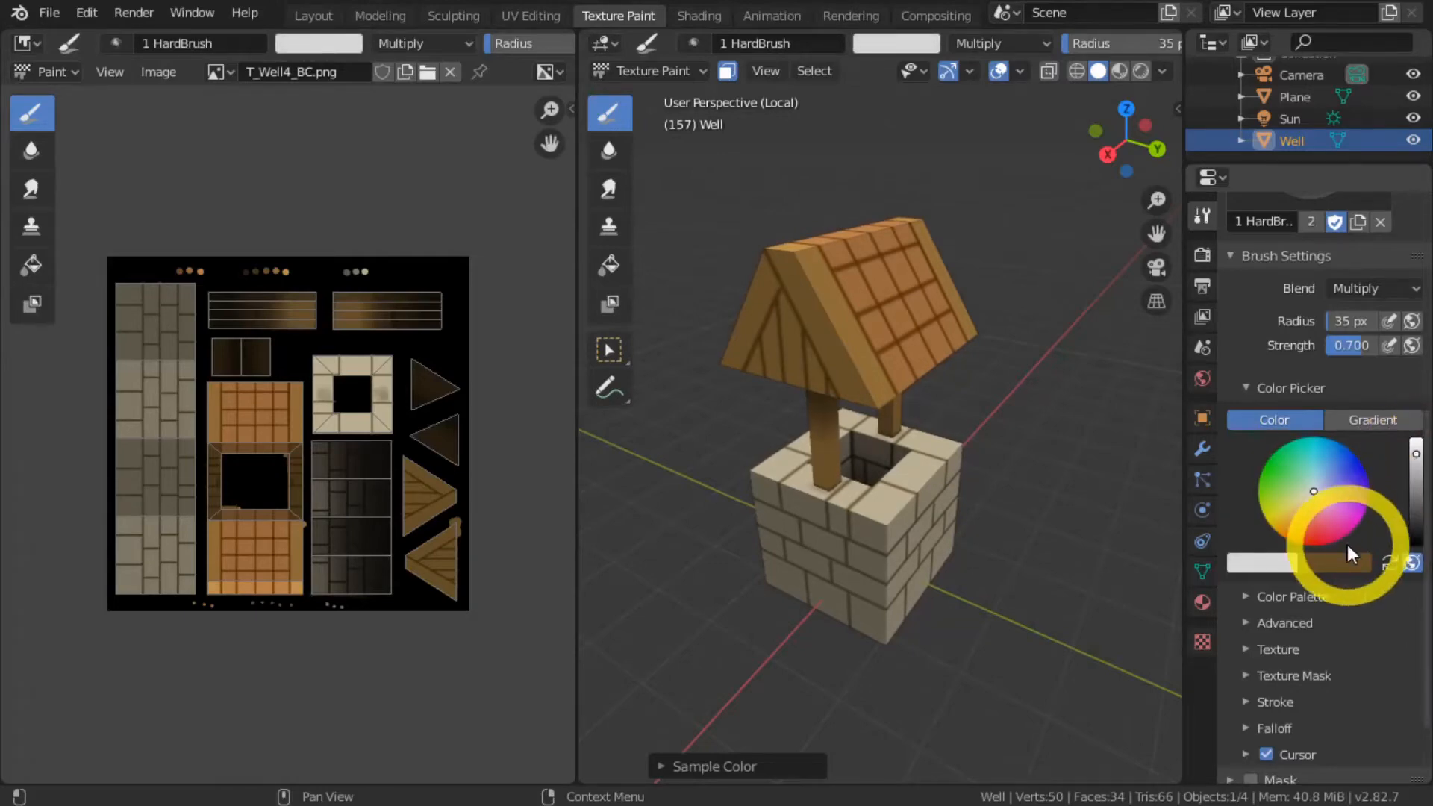
Step: Try a light grey Multiply stroke over the well's near stone corner, and undo it
scroll(888, 486, "up", 2)
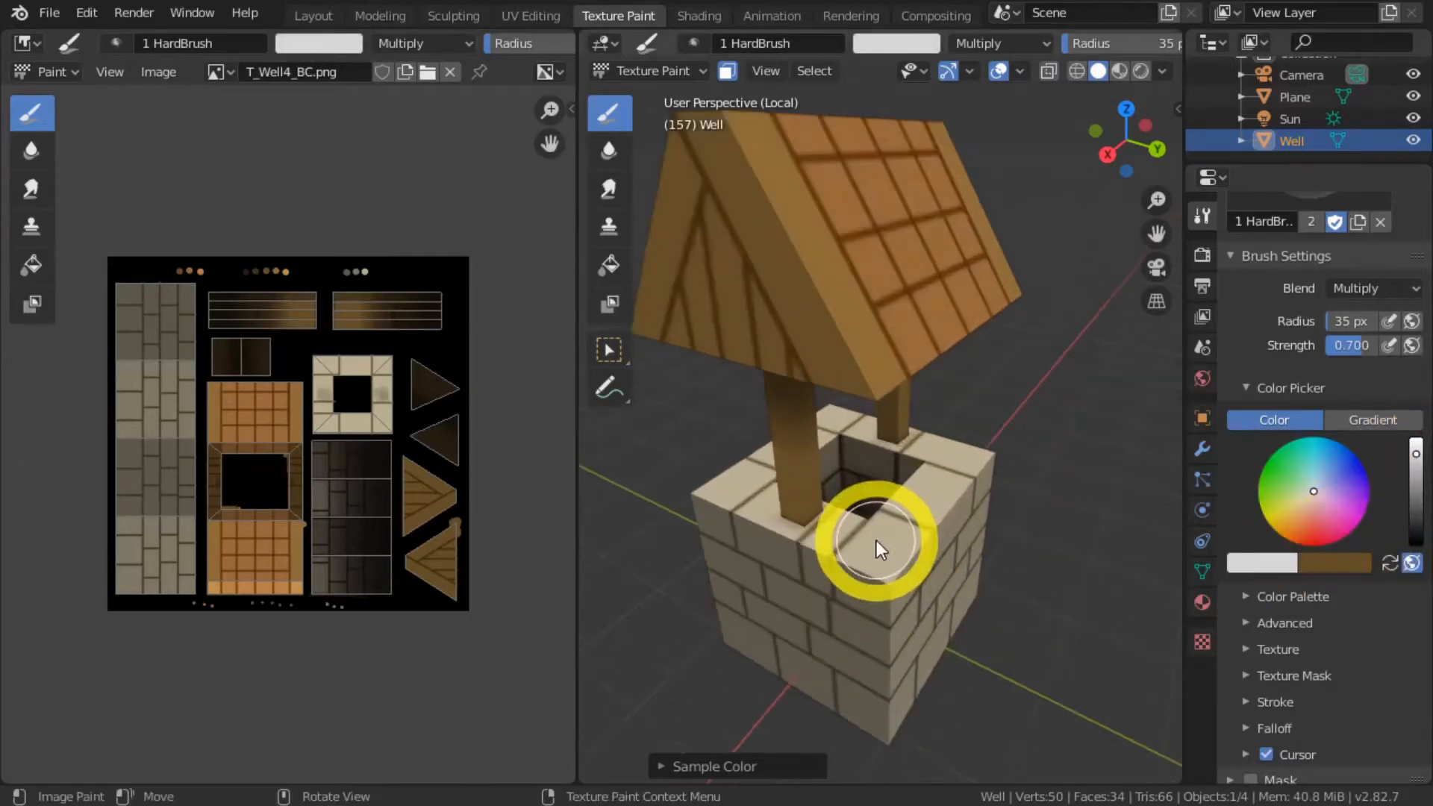
mouse_move(876, 542)
left_mouse_down()
mouse_move(896, 544)
mouse_move(885, 707)
left_mouse_up()
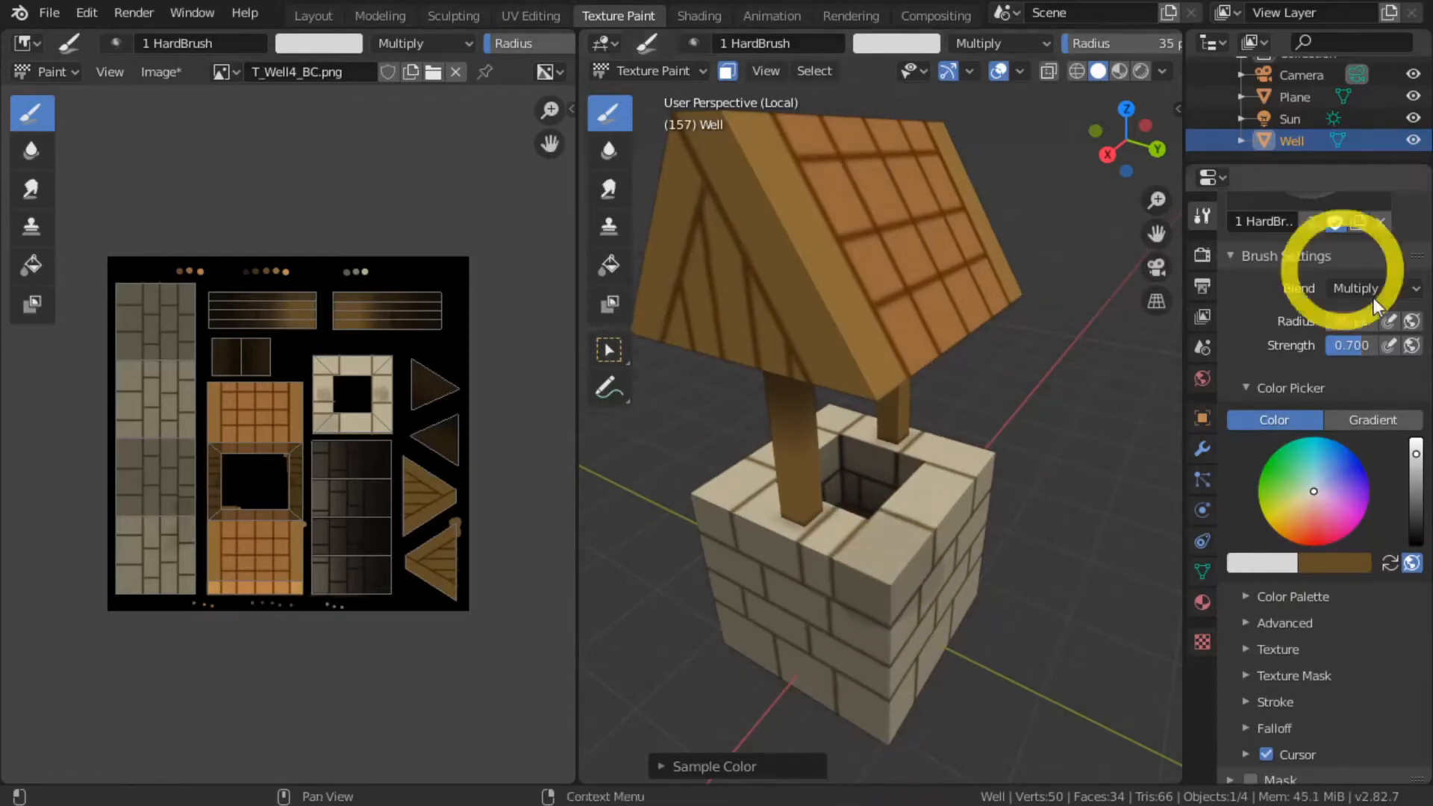
key("ctrl+z")
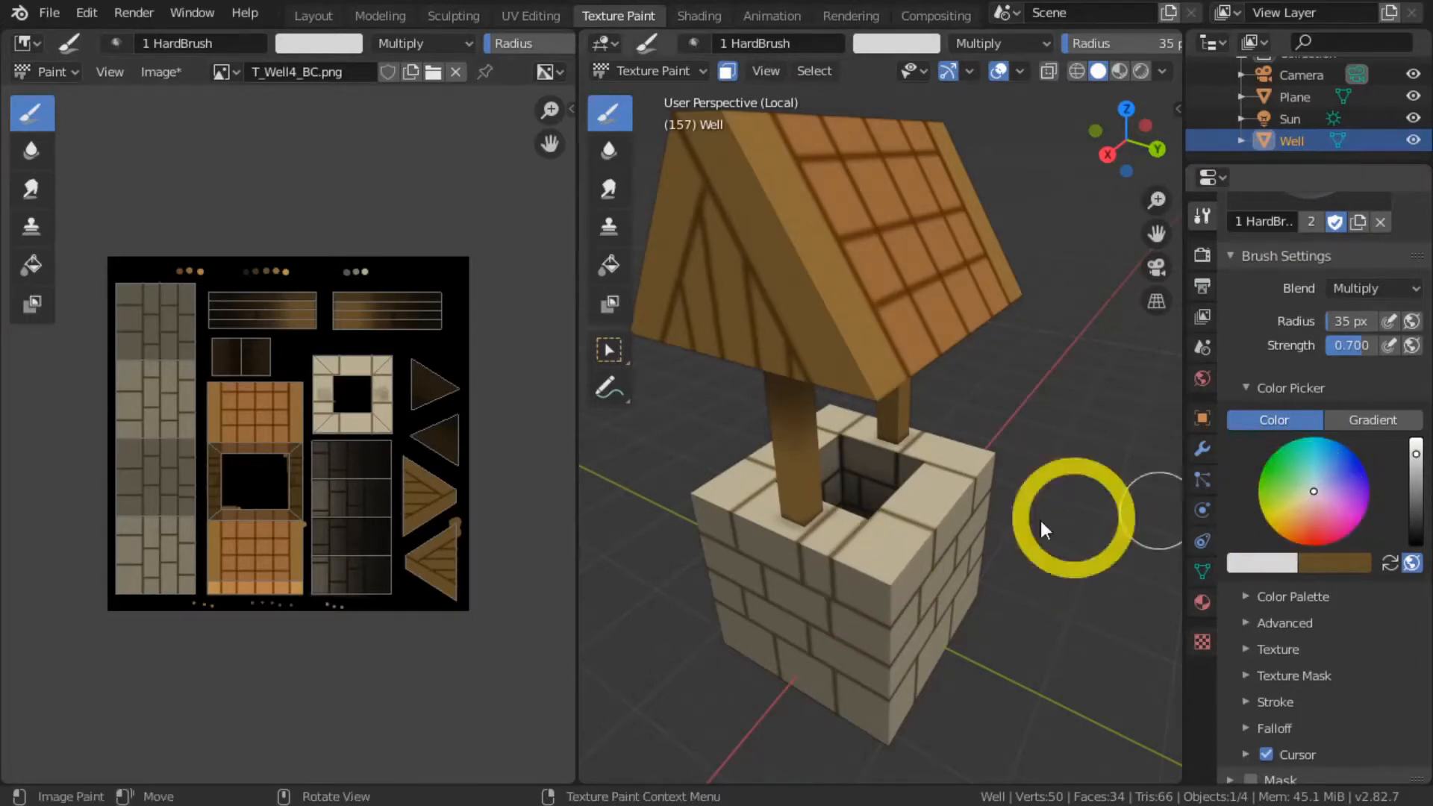
Step: Try a Multiply stroke with the sampled beige stone colour across the well's near corner, and undo it
key("s")
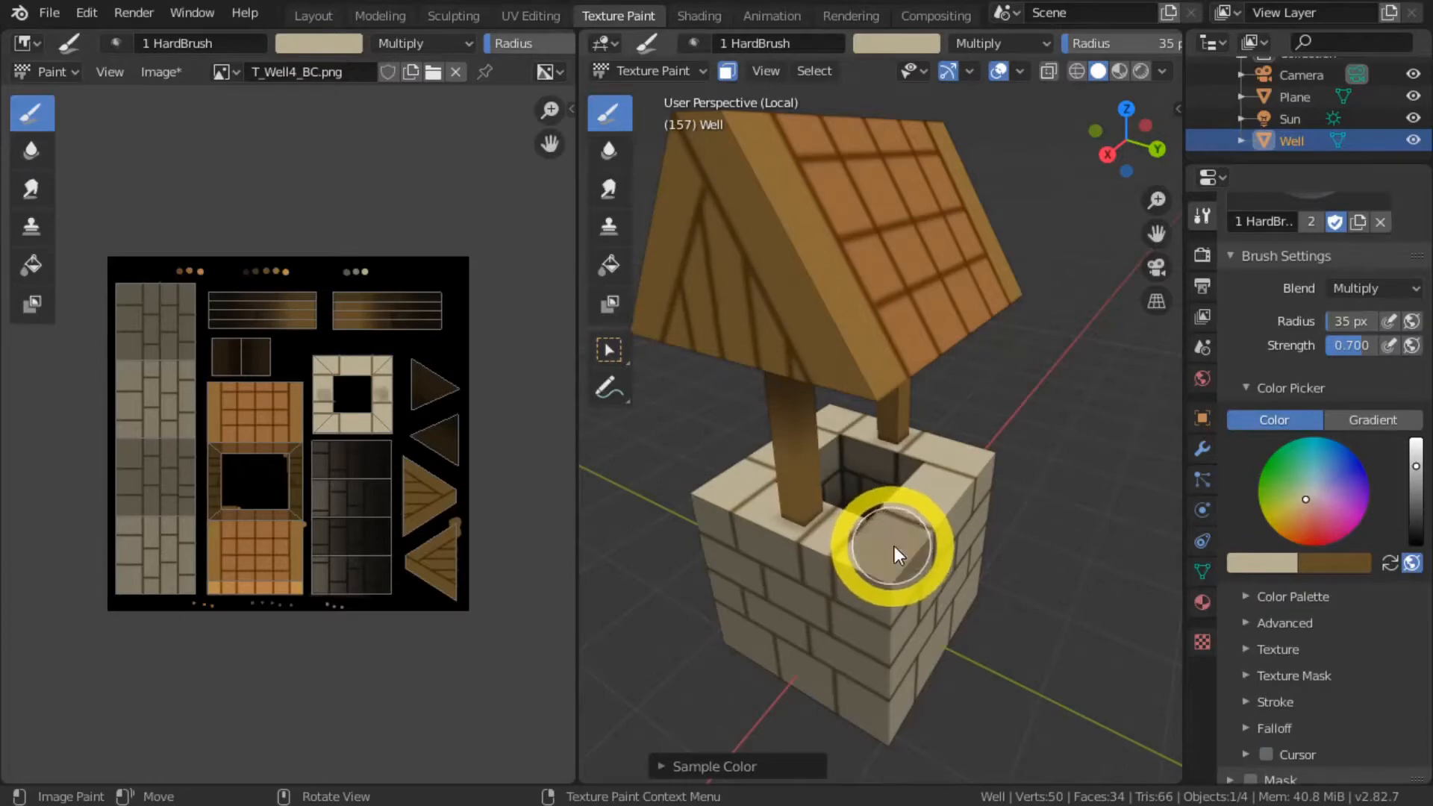
left_click_drag(894, 545, 863, 636)
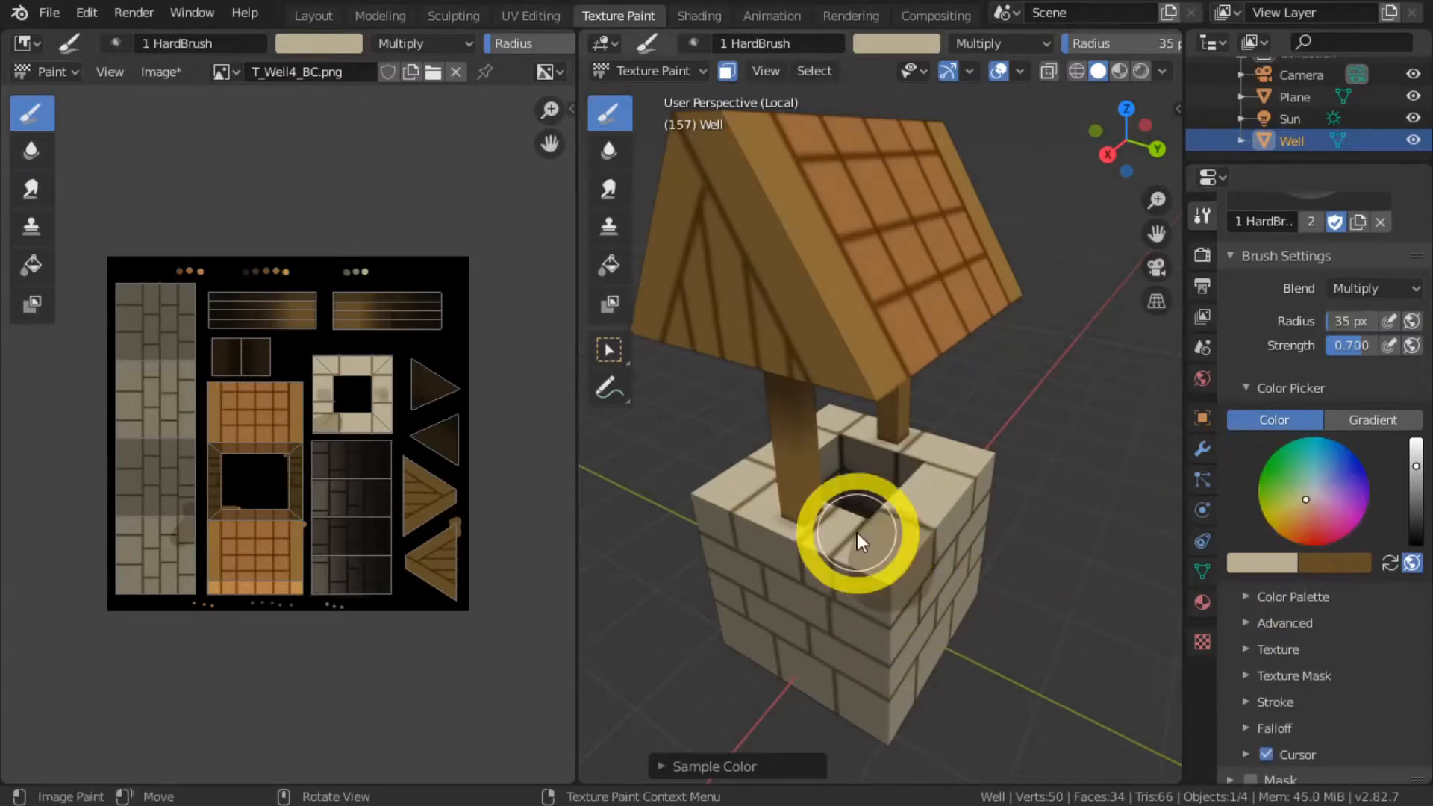
key("ctrl+z")
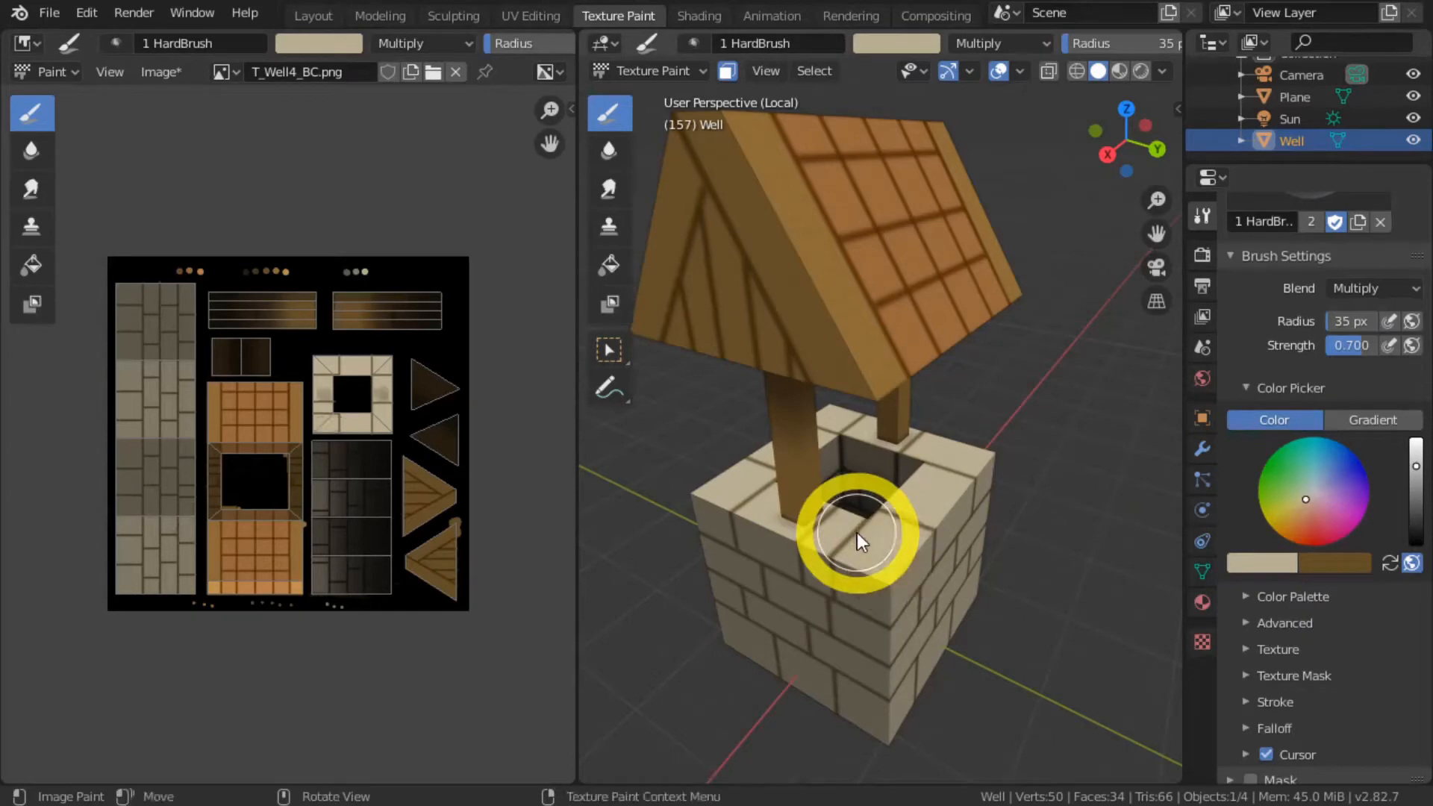
Step: Darken the brush colour to black and raise its brightness to a neutral light grey
left_click_drag(1413, 470, 1413, 543)
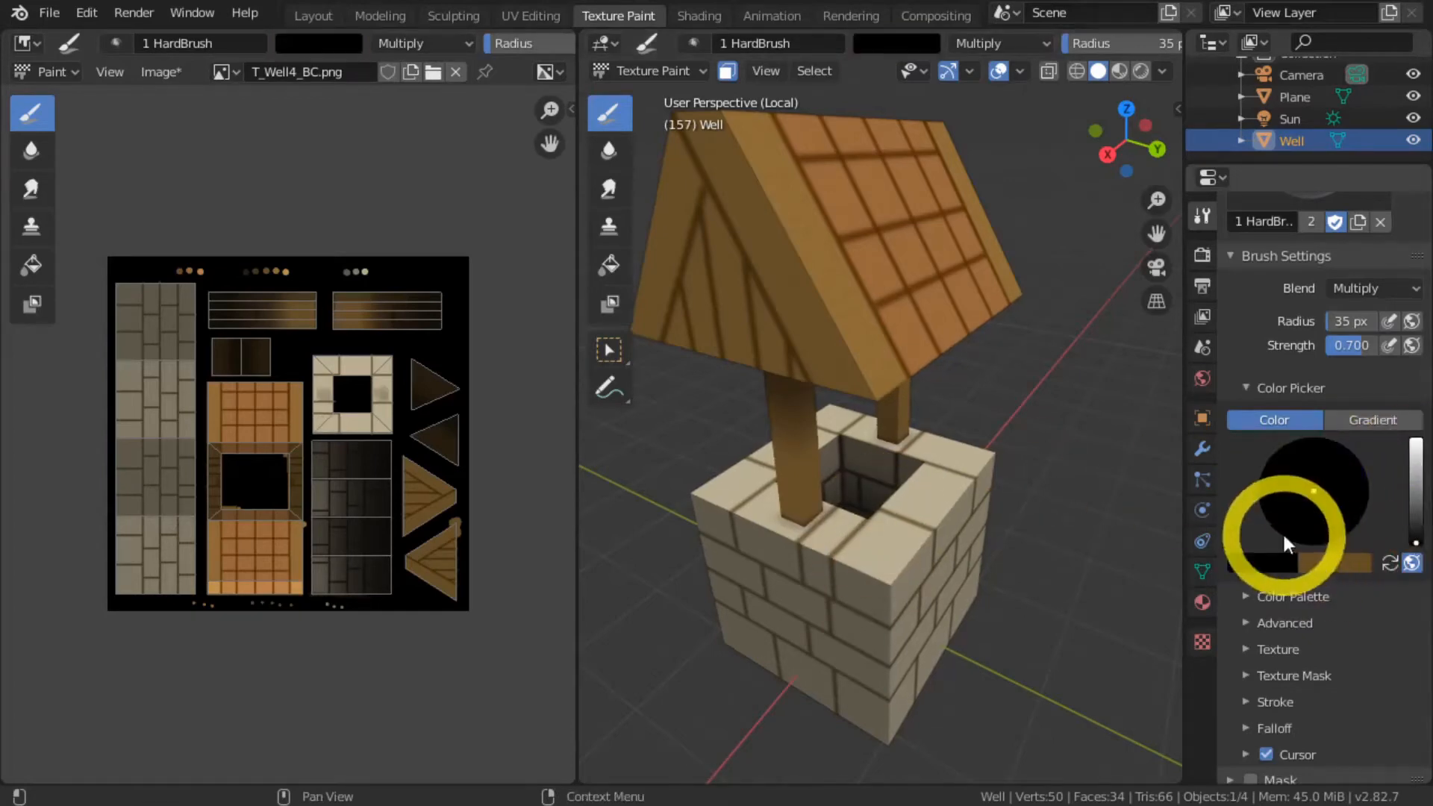
left_click(1415, 539)
left_click_drag(1415, 539, 1416, 457)
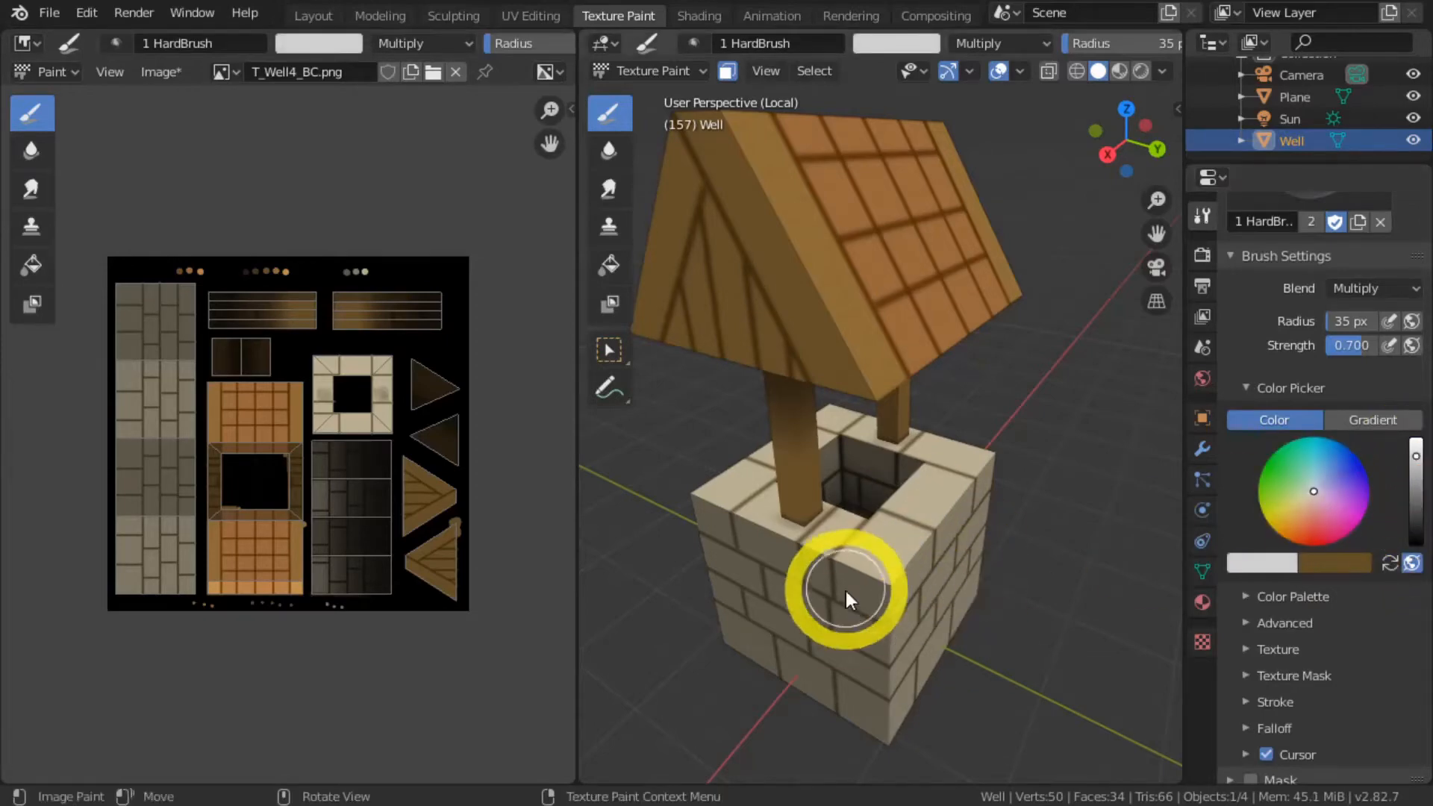
Step: Maximize the 3D viewport and limit painting to the two outer stone walls and top faces meeting at the well's near corner
key("ctrl+space")
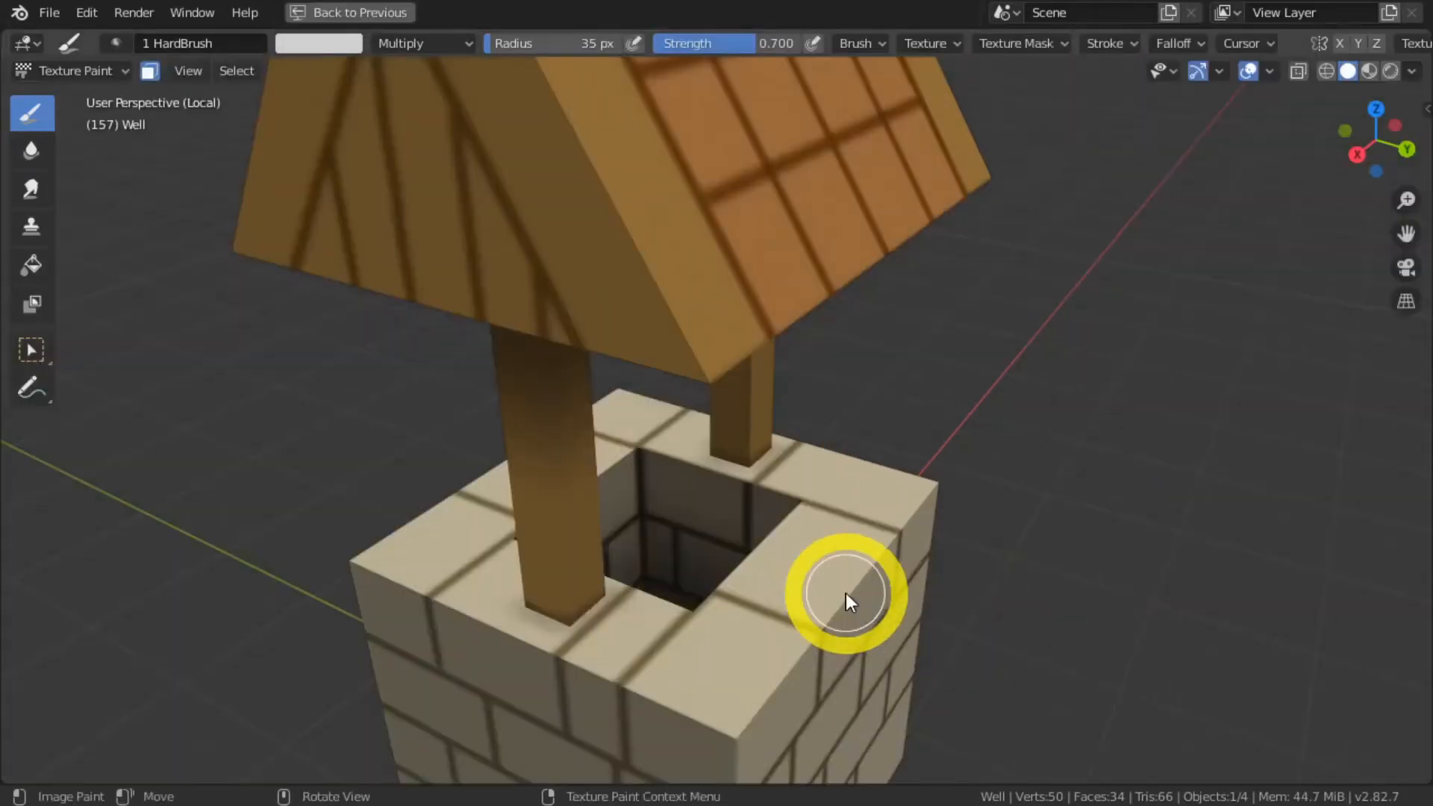
middle_click_drag(822, 603, 812, 603)
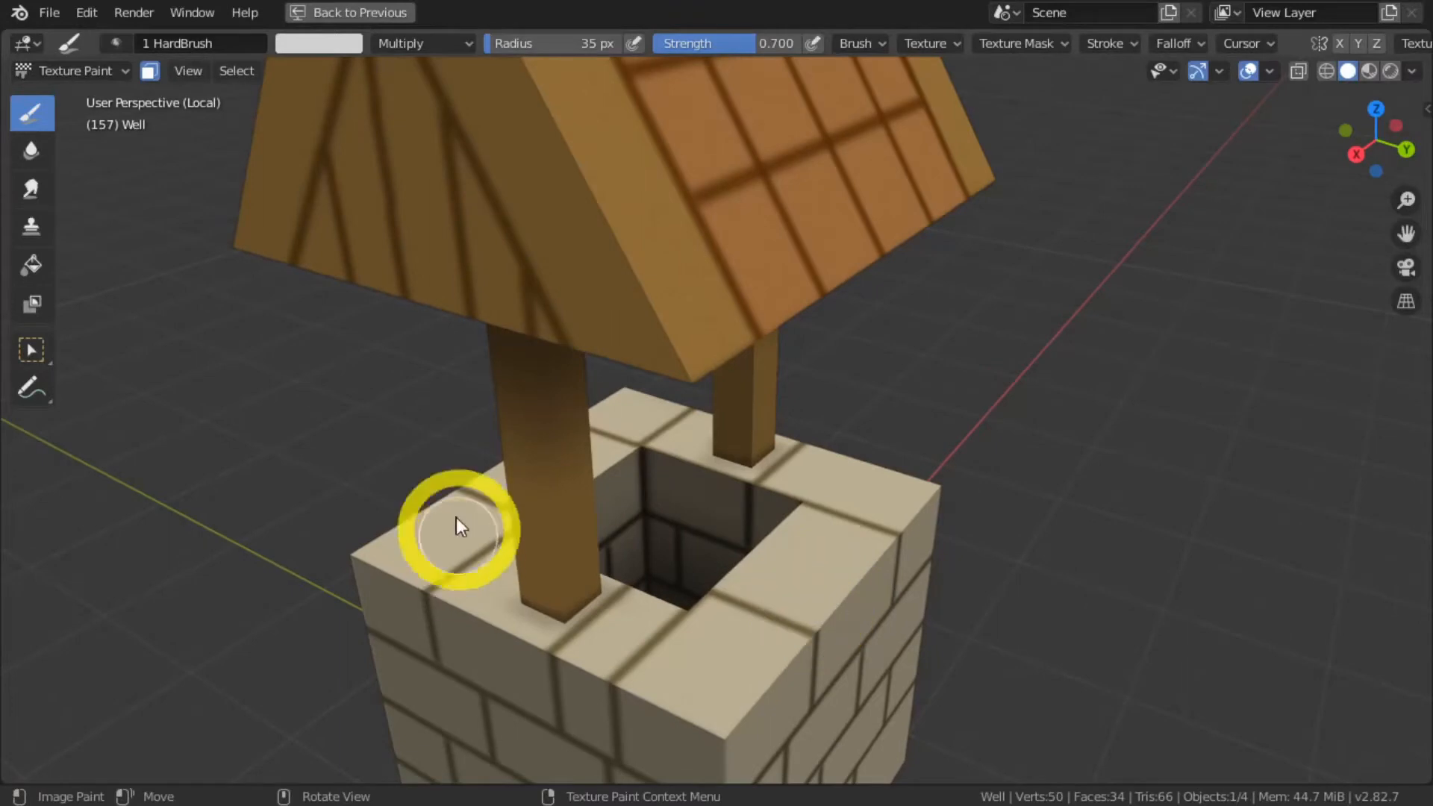
left_click_drag(455, 518, 431, 608)
middle_click_drag(432, 604, 256, 341)
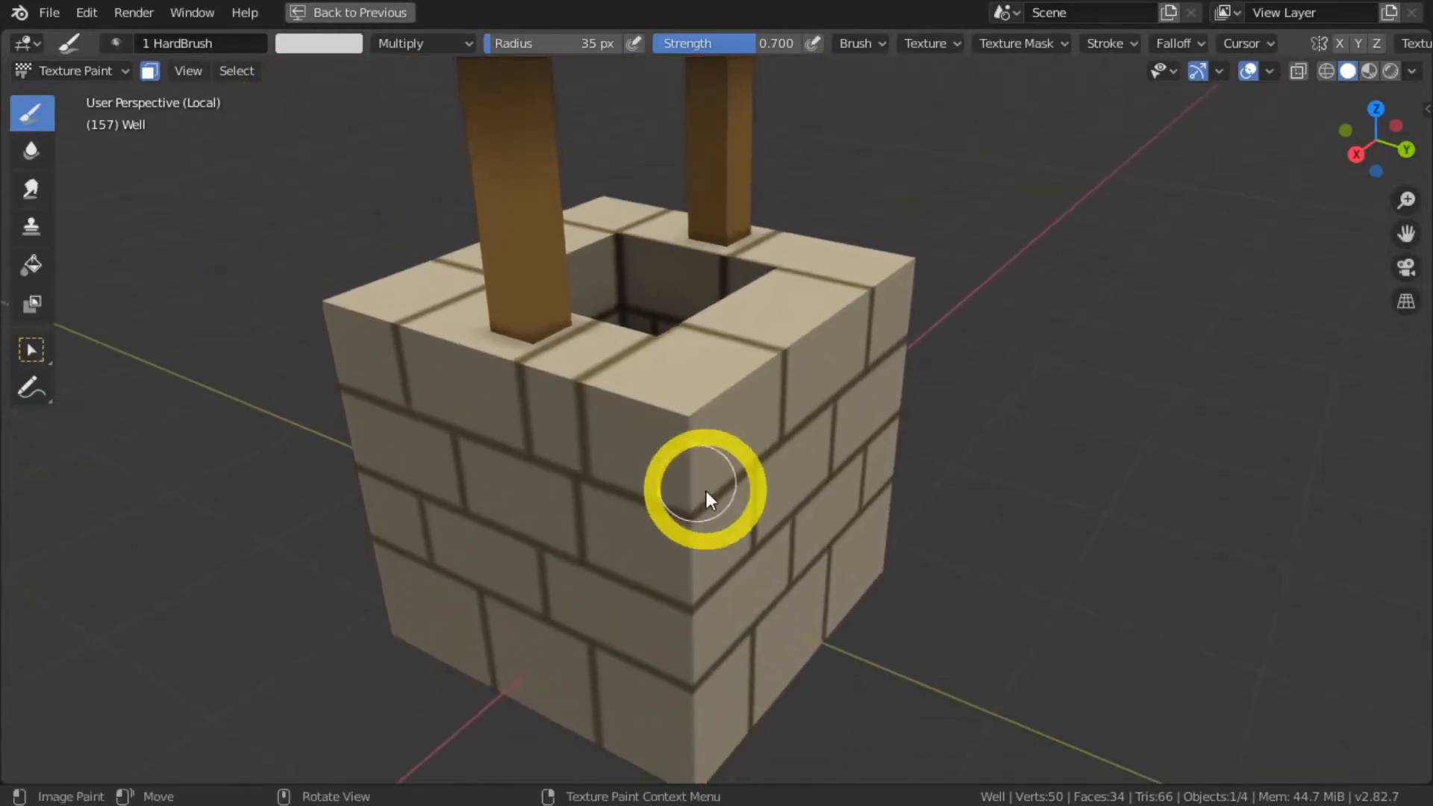
left_click(751, 531)
left_click(612, 528, "shift")
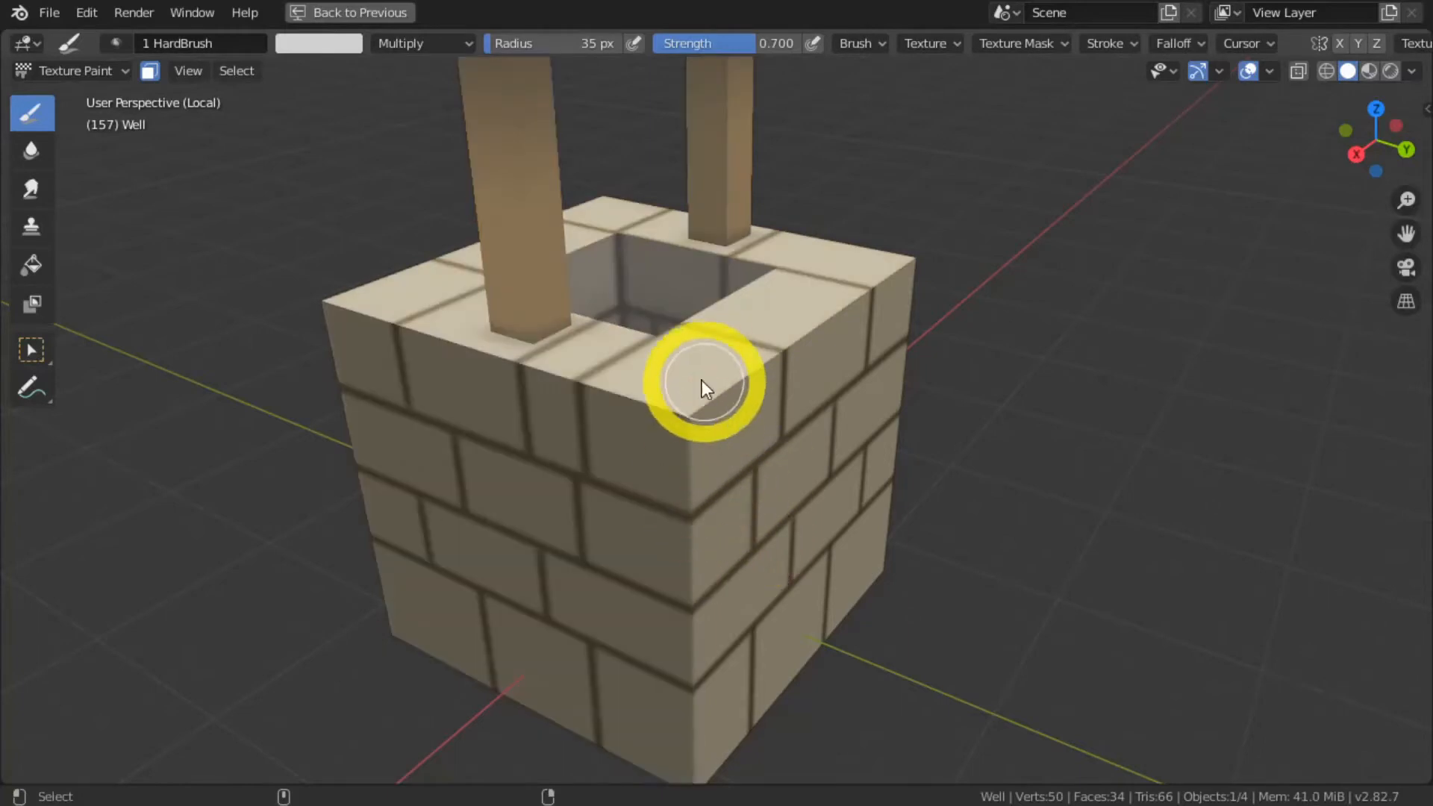
left_click(701, 379, "shift")
left_click(612, 388, "shift")
left_click(624, 445, "shift")
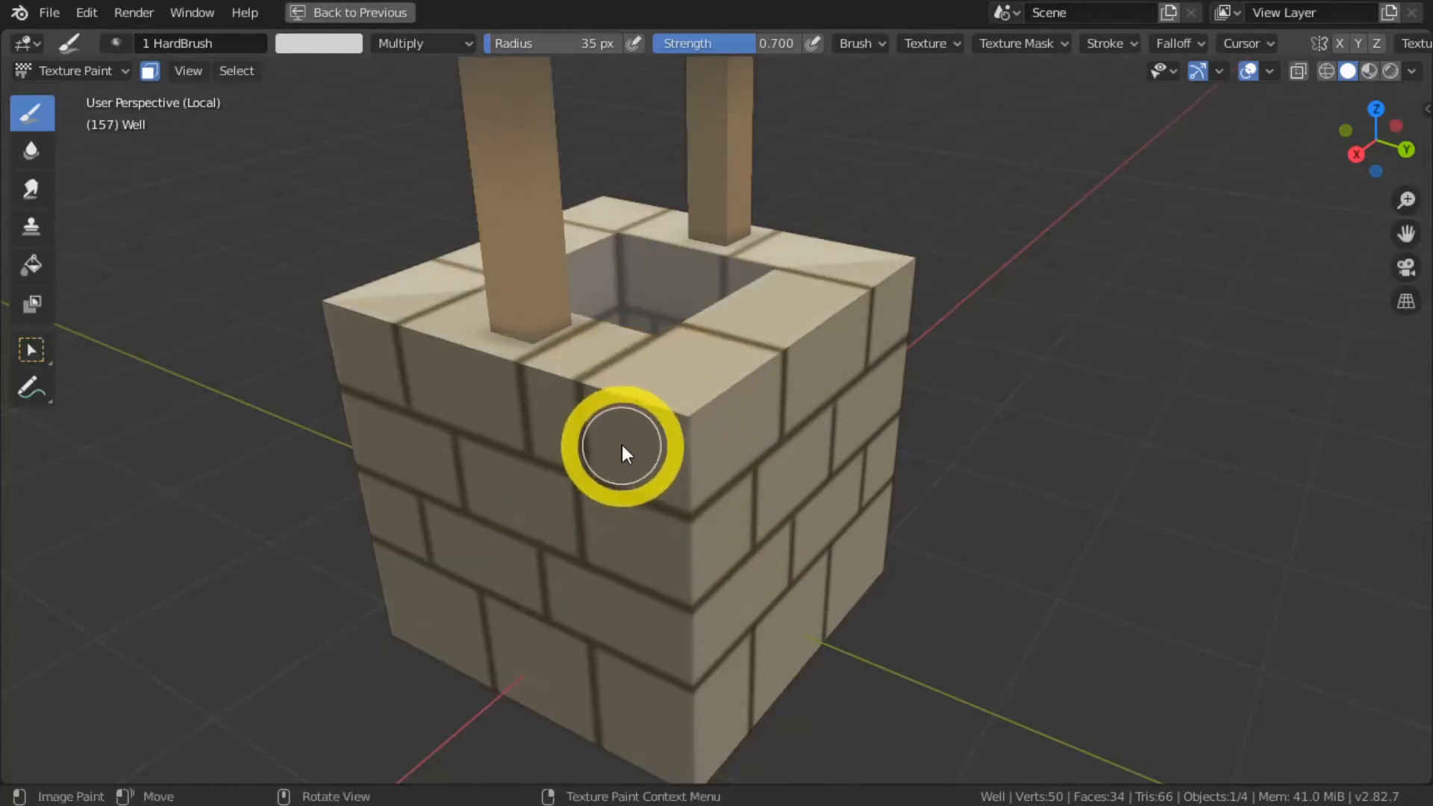
Step: Reduce the brush radius to 24 px and paint overlapping darker patches on the stones at the well's near upper corner
key("bracketleft")
key("bracketleft")
key("bracketright")
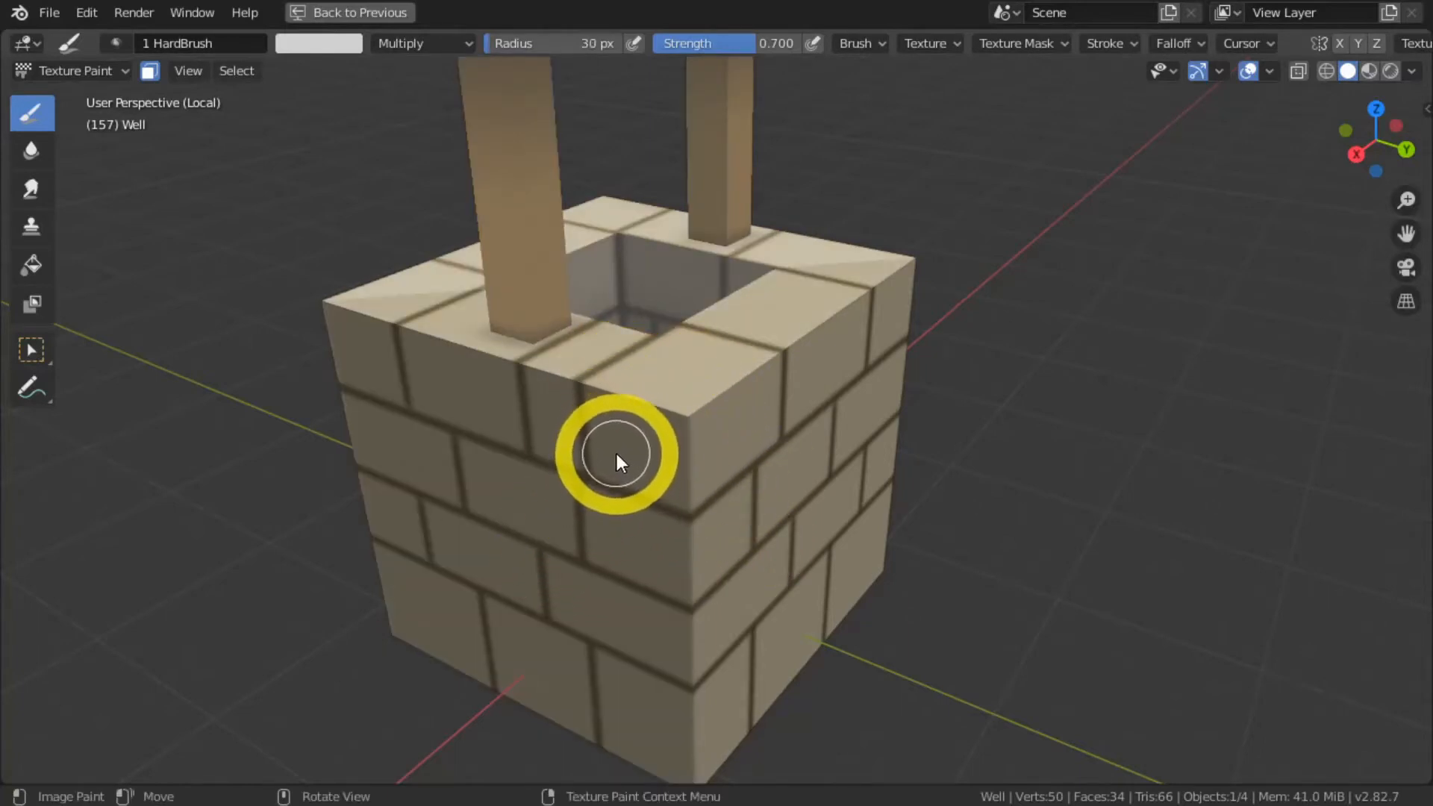
key("bracketleft")
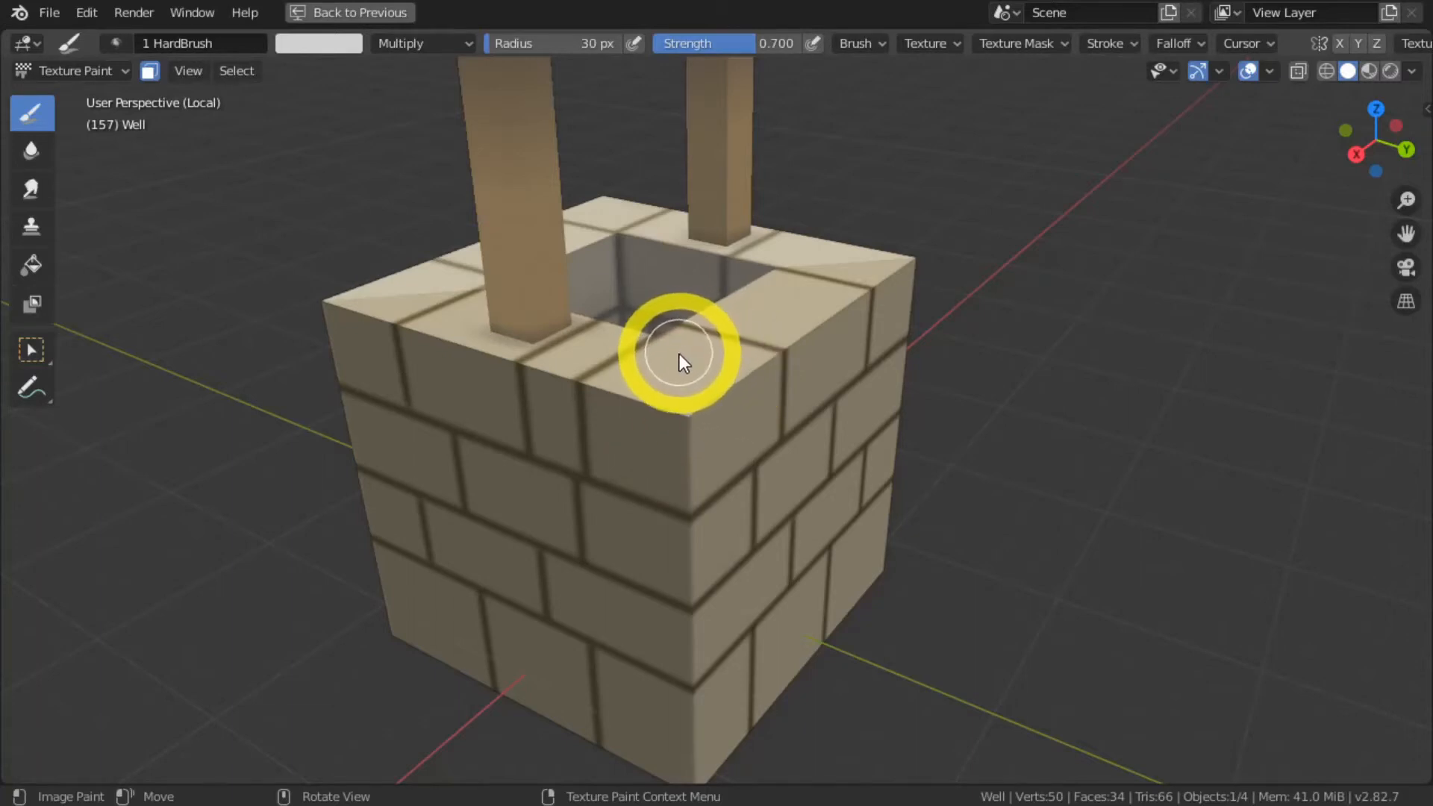
key("bracketleft")
left_click_drag(680, 351, 753, 370)
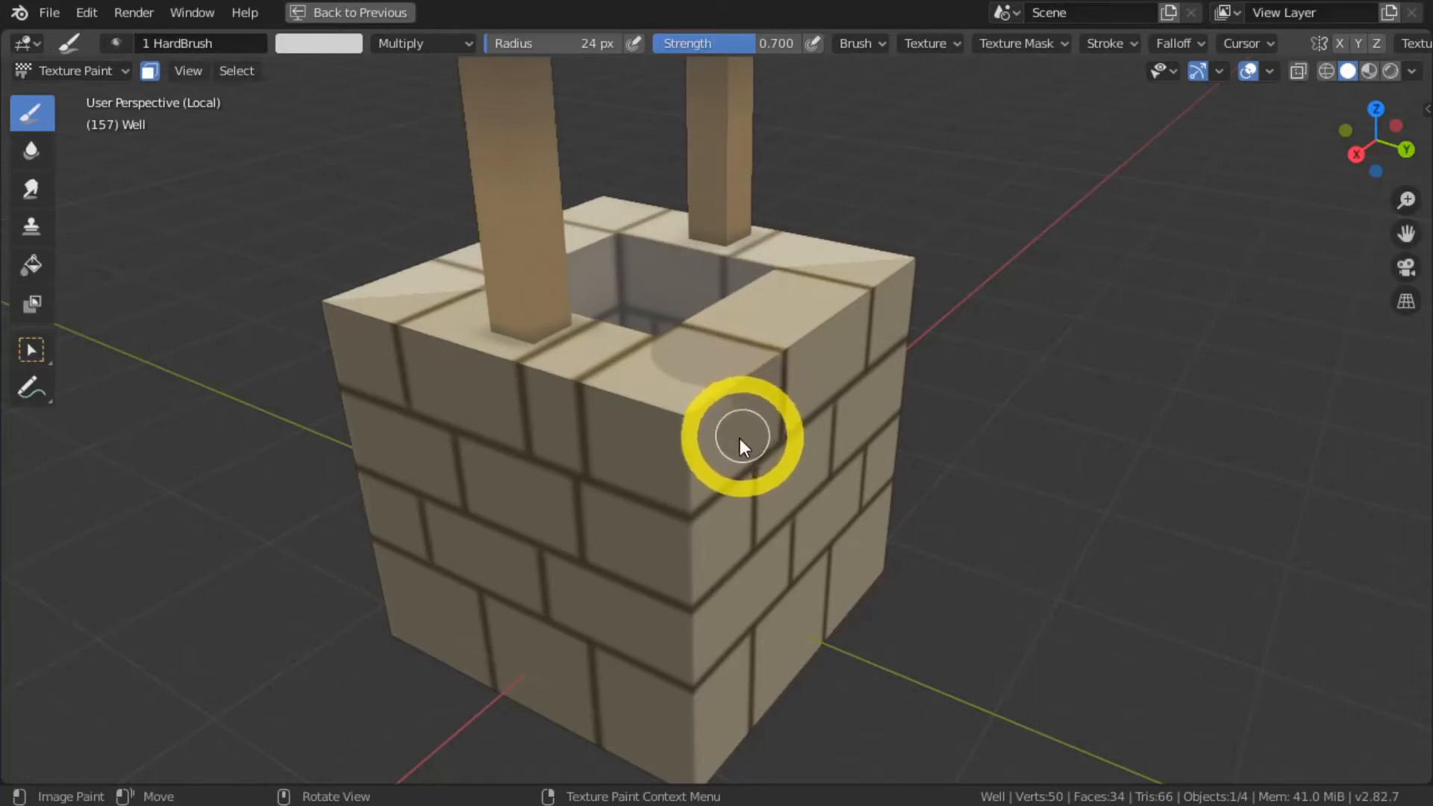
mouse_move(691, 485)
left_mouse_down()
mouse_move(612, 450)
mouse_move(610, 402)
mouse_move(656, 364)
mouse_move(722, 396)
mouse_move(656, 410)
mouse_move(683, 411)
left_mouse_up()
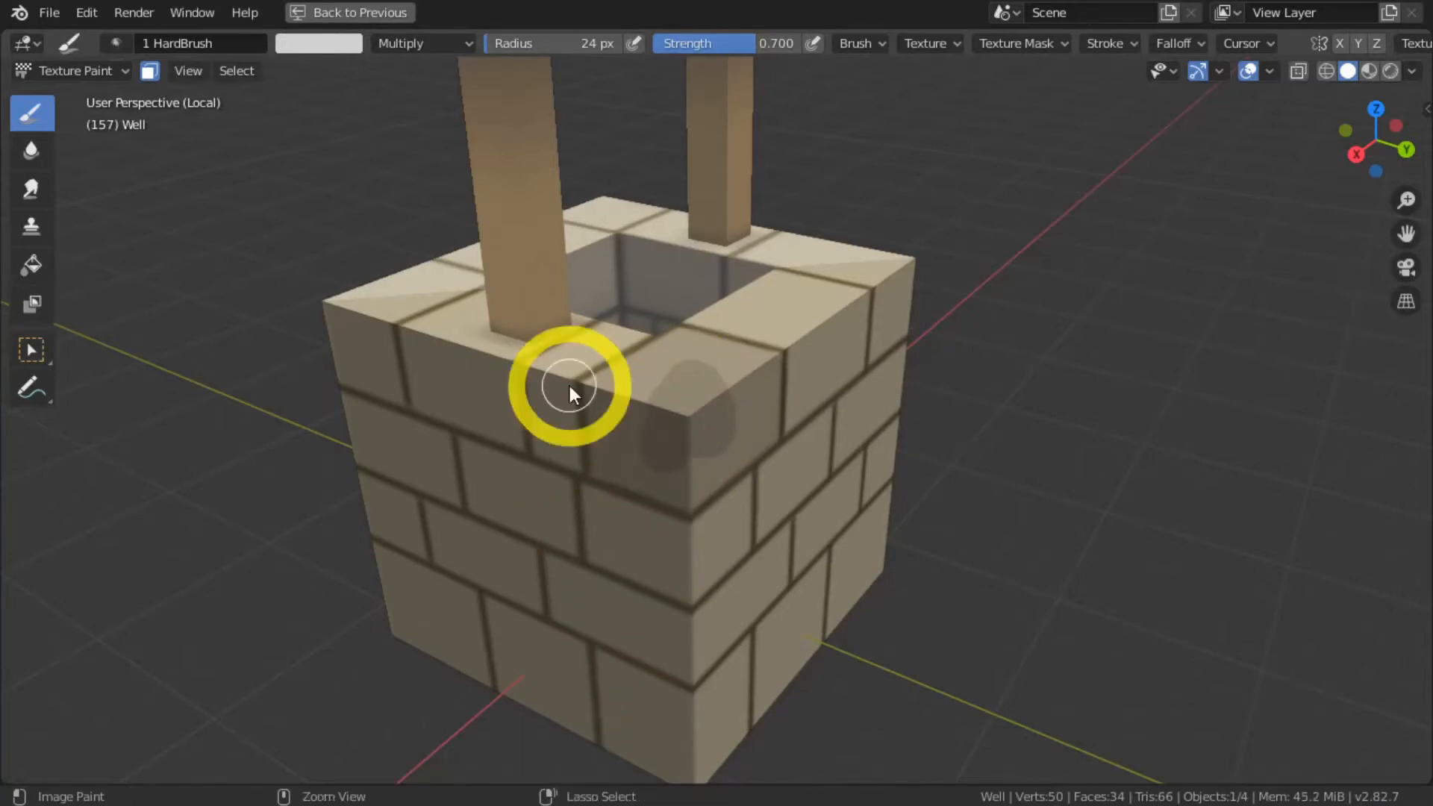
Step: Undo the overlapping dark patches at the well's near upper corner and show the brush's tool settings beside the viewport
key("ctrl+z")
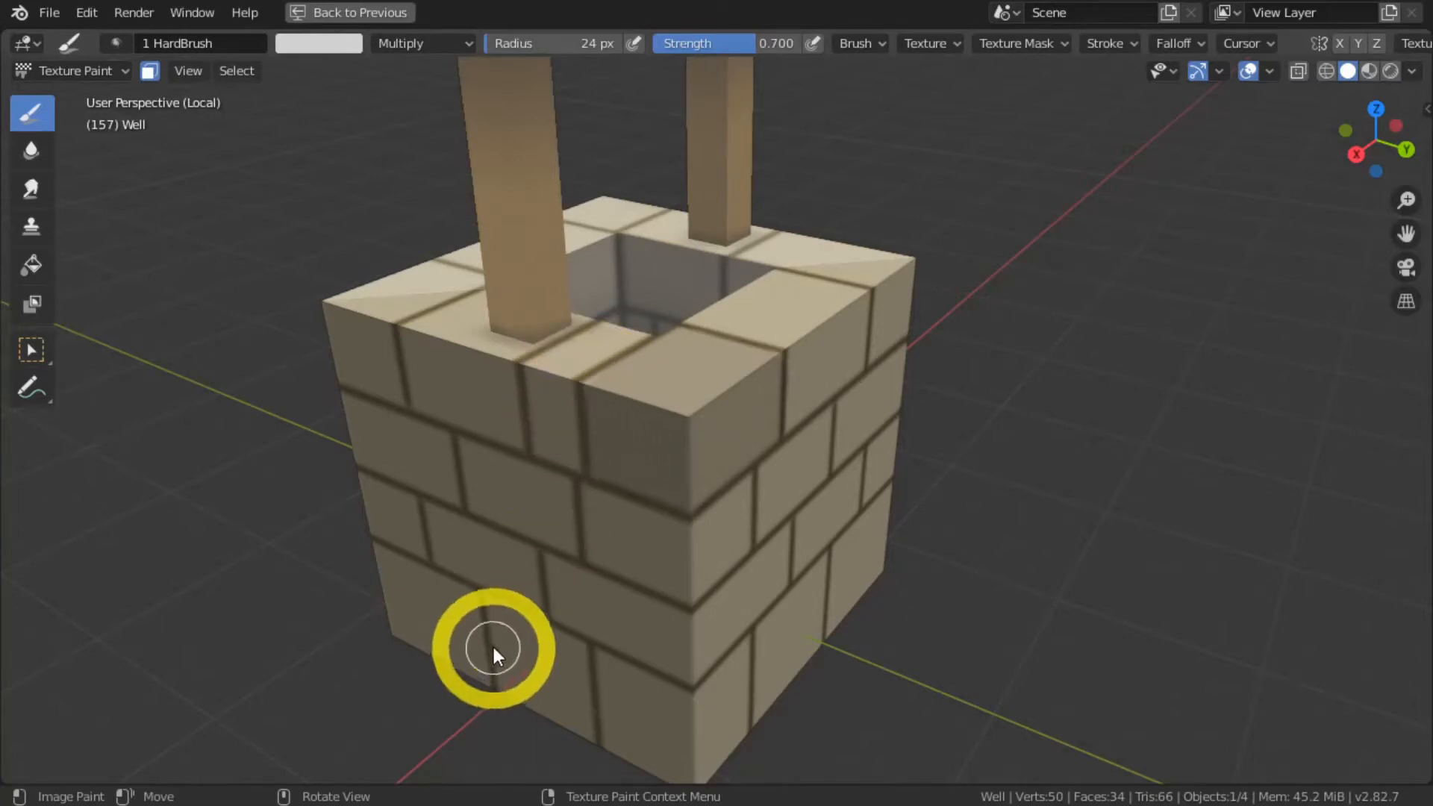
scroll(489, 617, "down", 4)
mouse_move(464, 560)
middle_mouse_down()
mouse_move(592, 569)
mouse_move(368, 576)
mouse_move(584, 576)
mouse_move(549, 569)
middle_mouse_up()
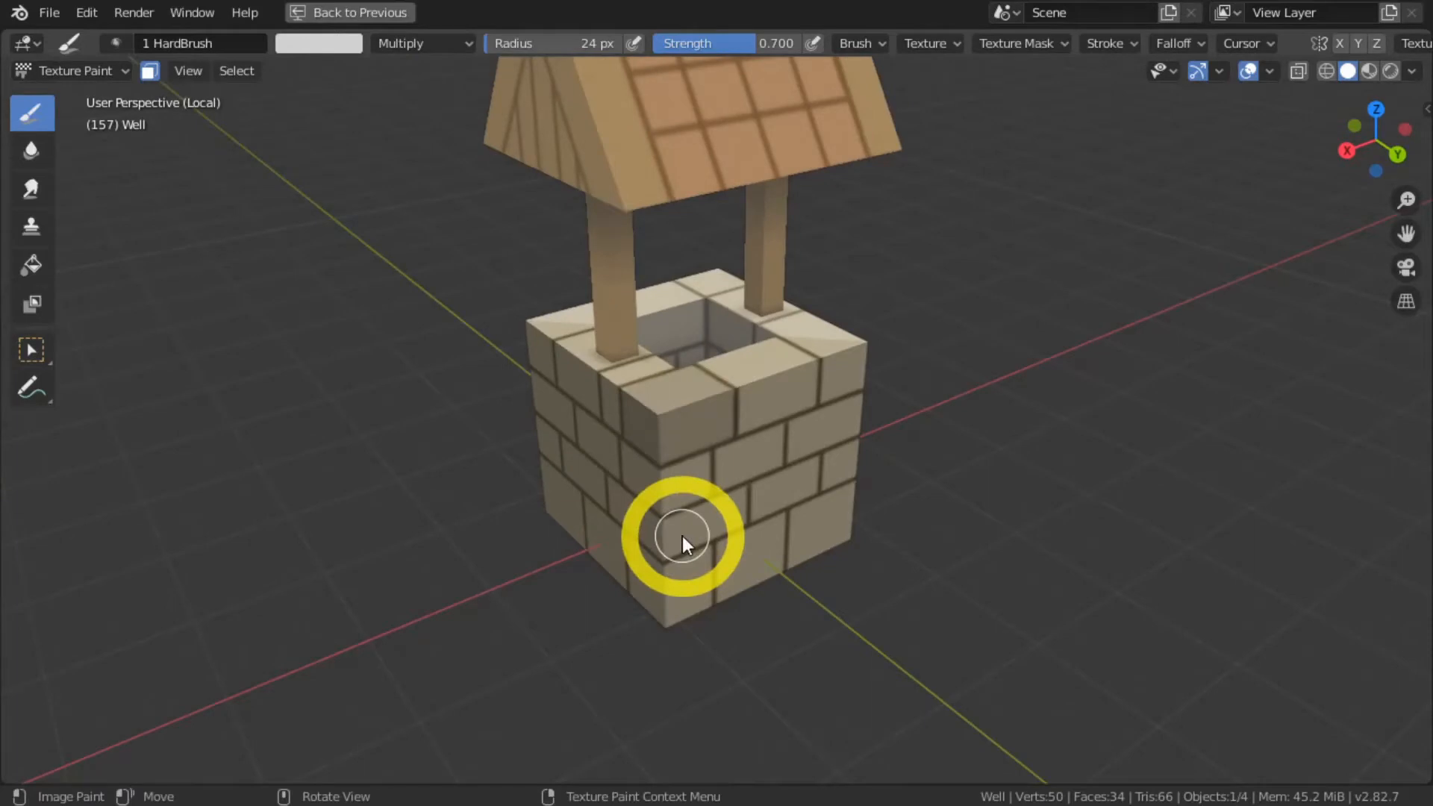
key("n")
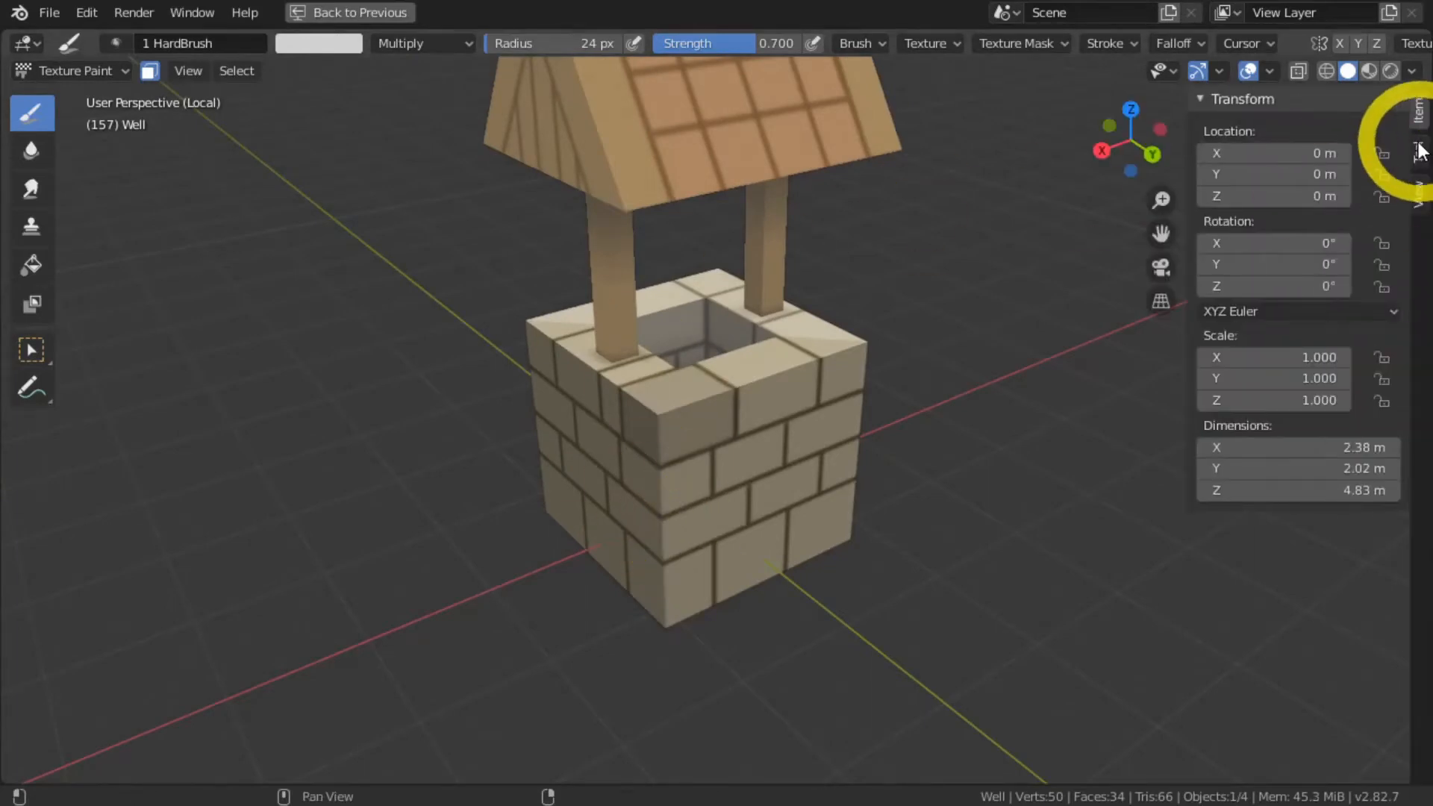
left_click(1418, 152)
scroll(1340, 535, "down", 5)
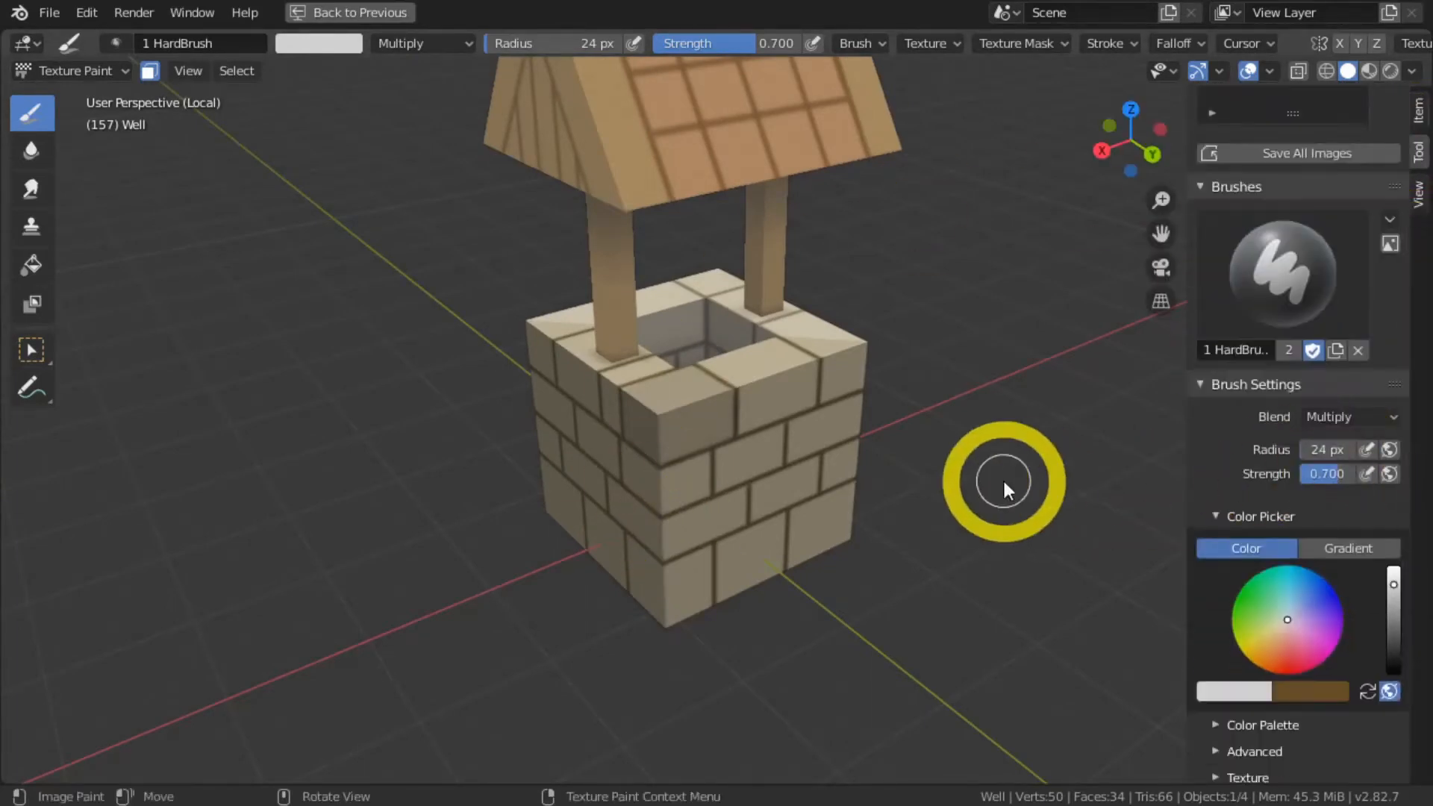
Step: Darken the brush's neutral grey slightly and paint the whole upper corner stone evenly across its top and both side faces
left_click_drag(1393, 585, 1393, 593)
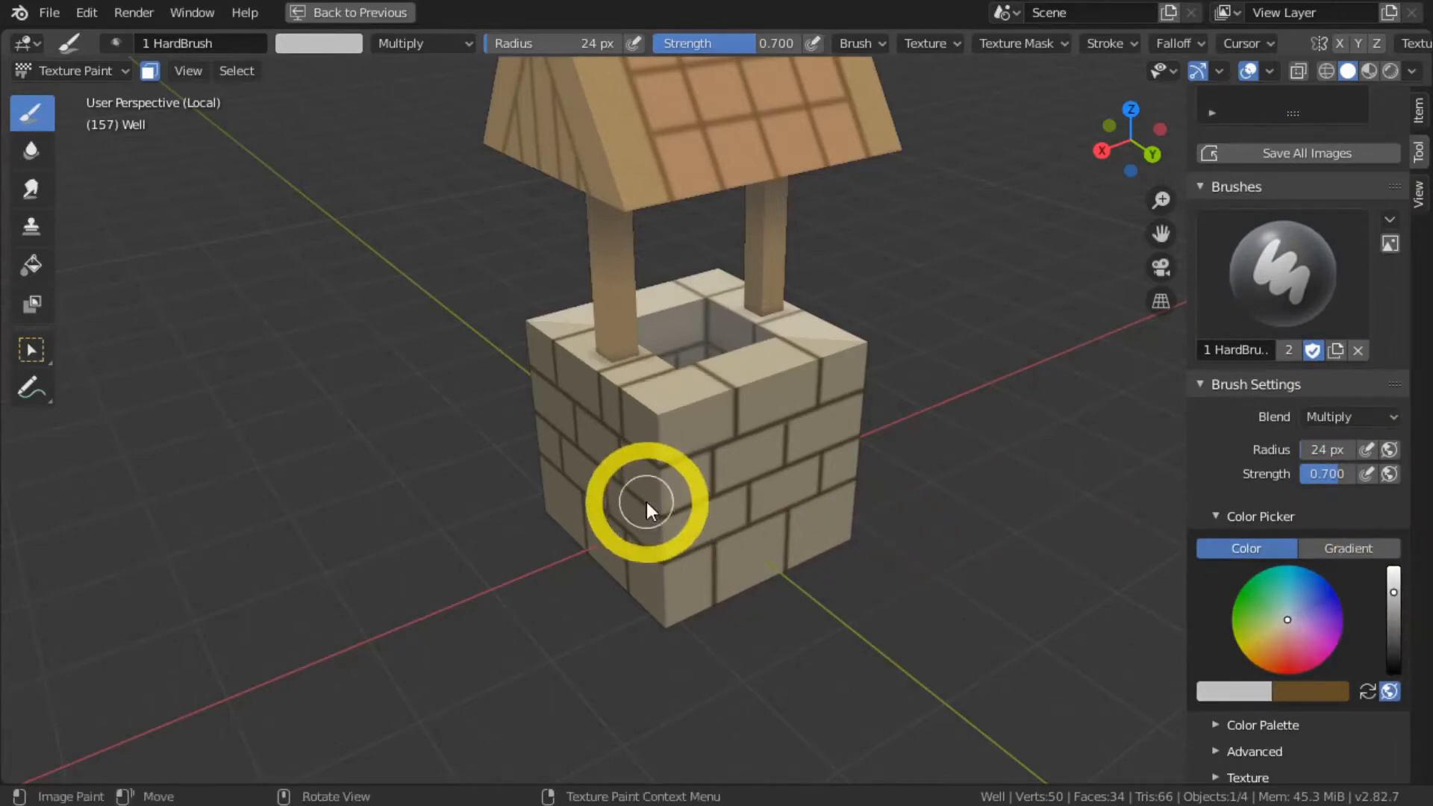
scroll(647, 502, "up", 6)
middle_click_drag(512, 494, 550, 524)
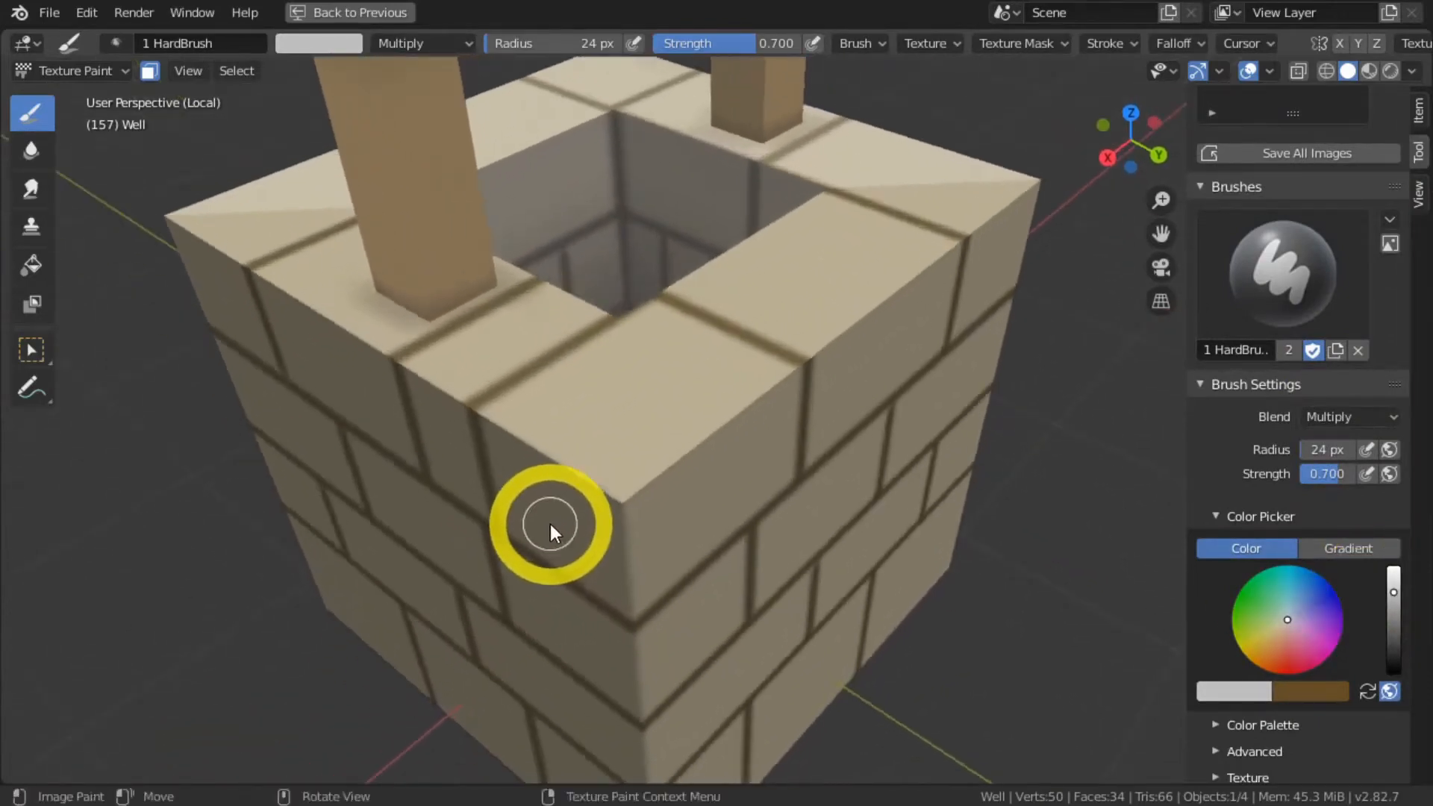
mouse_move(635, 320)
left_mouse_down()
mouse_move(780, 392)
mouse_move(773, 456)
mouse_move(633, 592)
mouse_move(530, 522)
mouse_move(518, 410)
mouse_move(603, 354)
mouse_move(682, 373)
mouse_move(735, 410)
mouse_move(693, 405)
mouse_move(629, 453)
mouse_move(544, 438)
mouse_move(633, 540)
mouse_move(597, 482)
mouse_move(615, 485)
left_mouse_up()
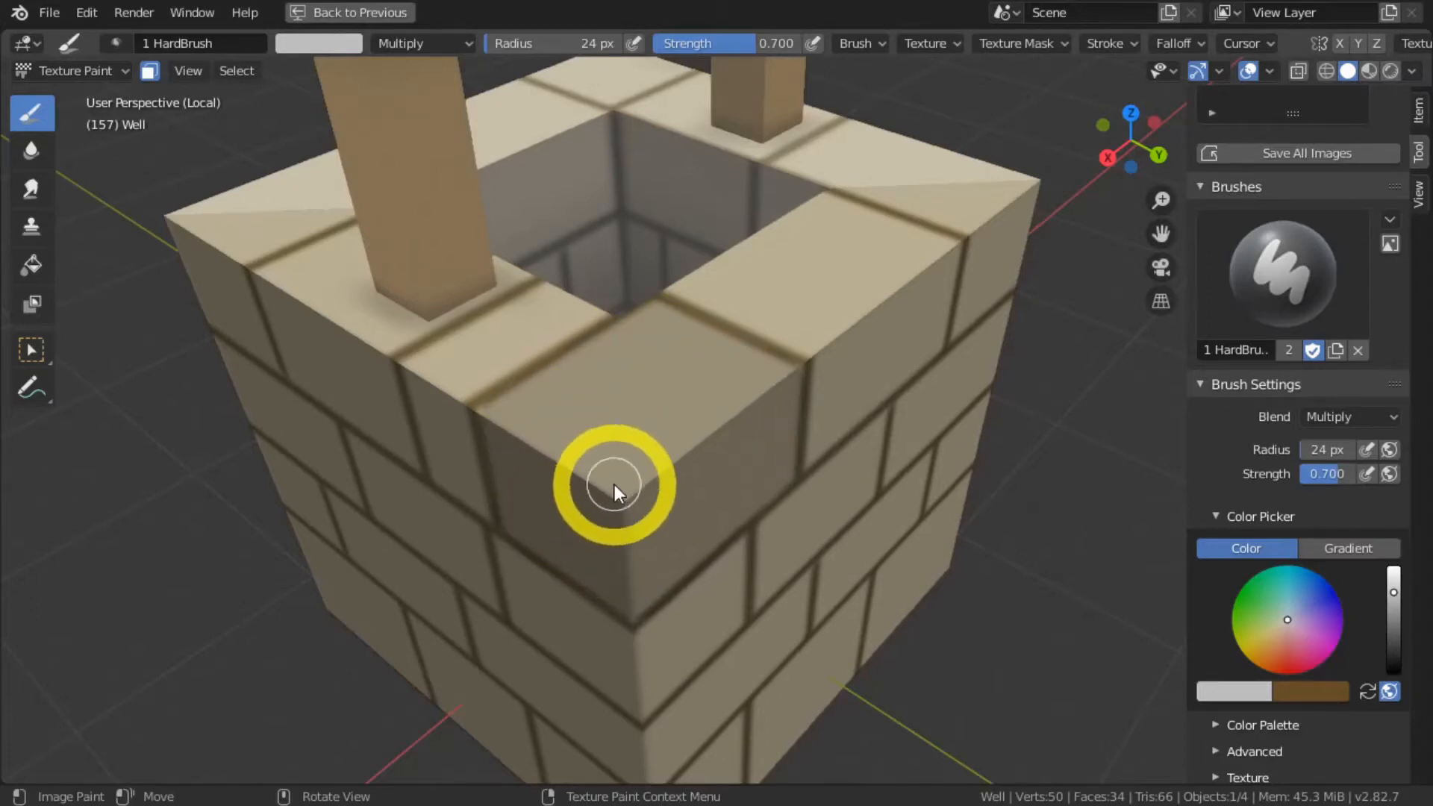
scroll(403, 639, "down", 4)
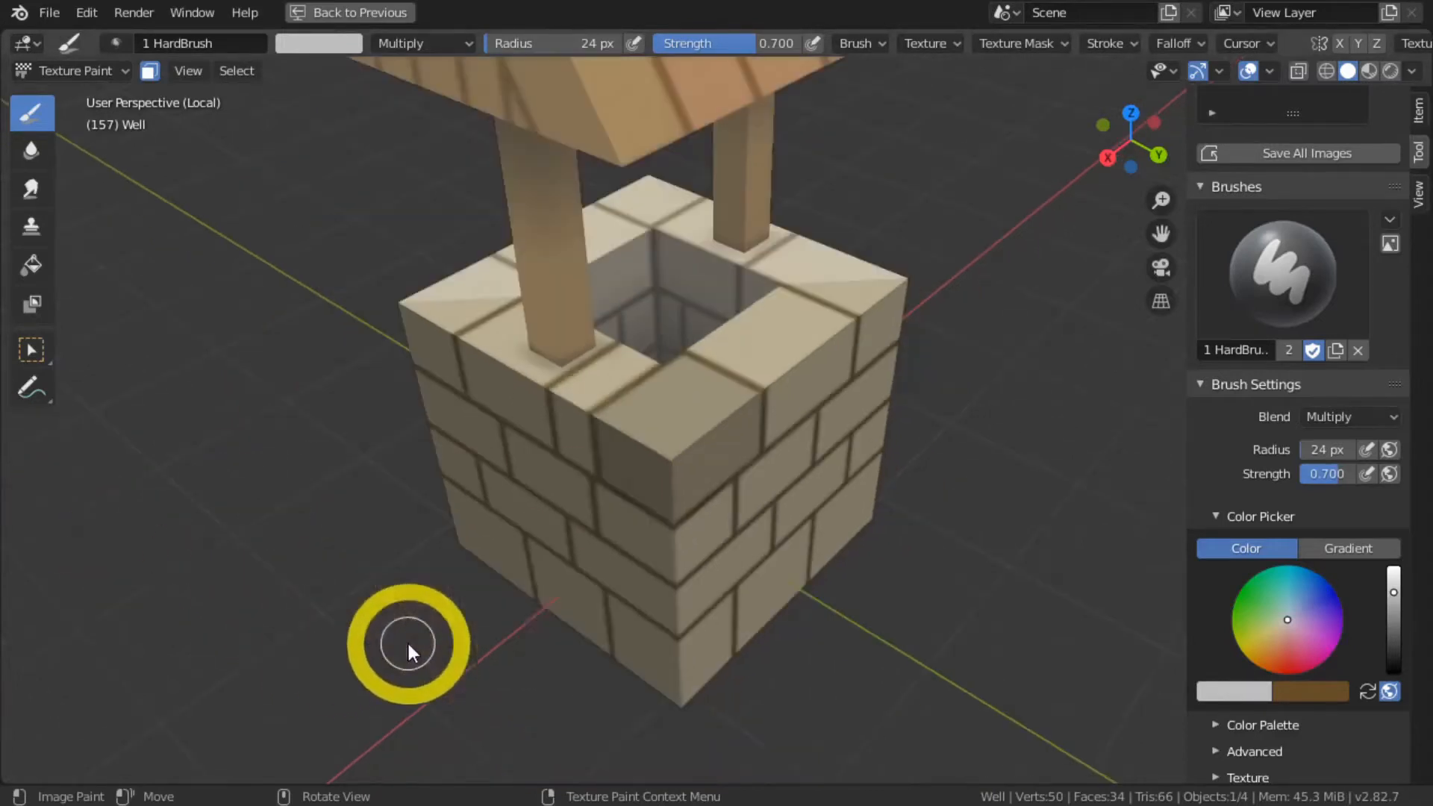
middle_click_drag(496, 640, 553, 630)
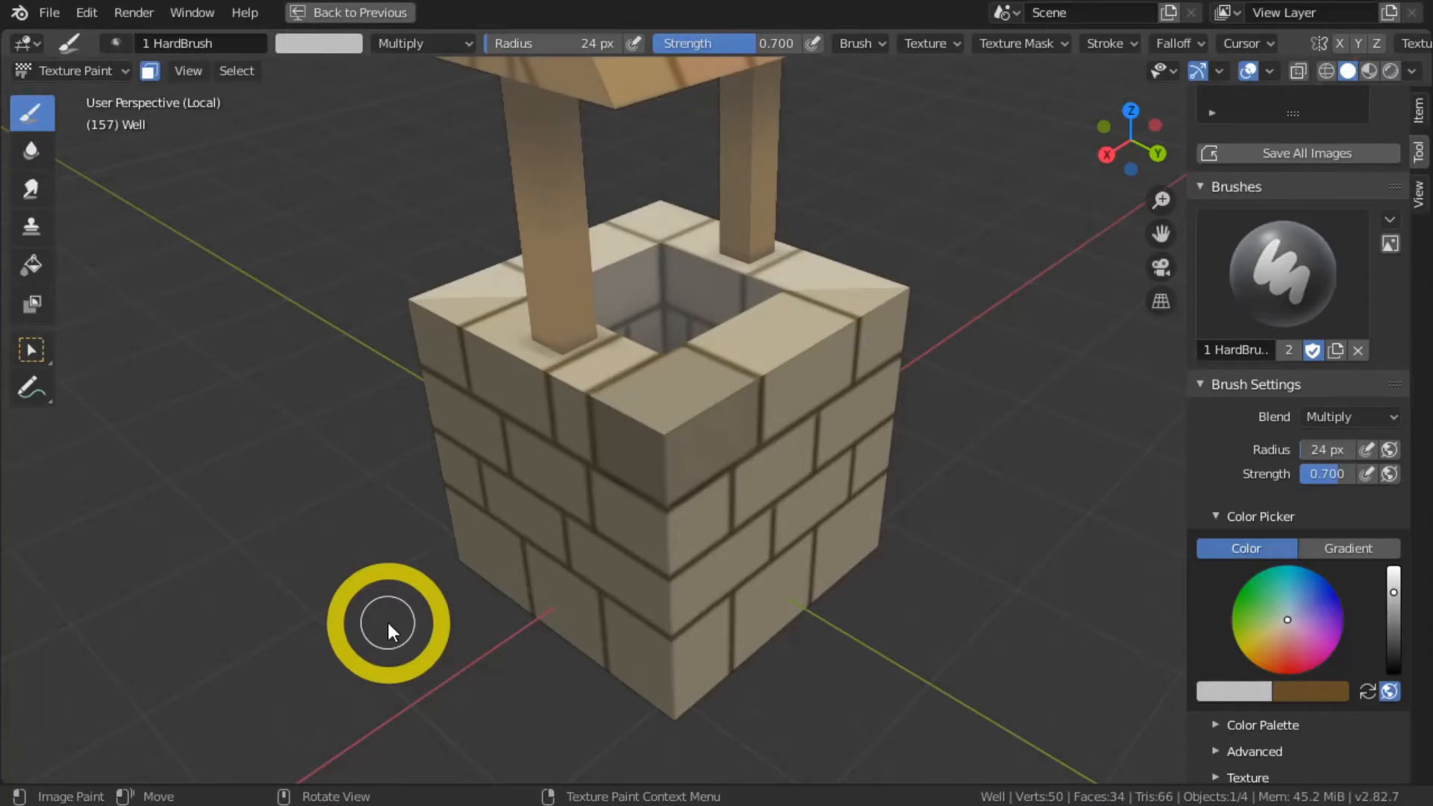
middle_click_drag(672, 593, 646, 611)
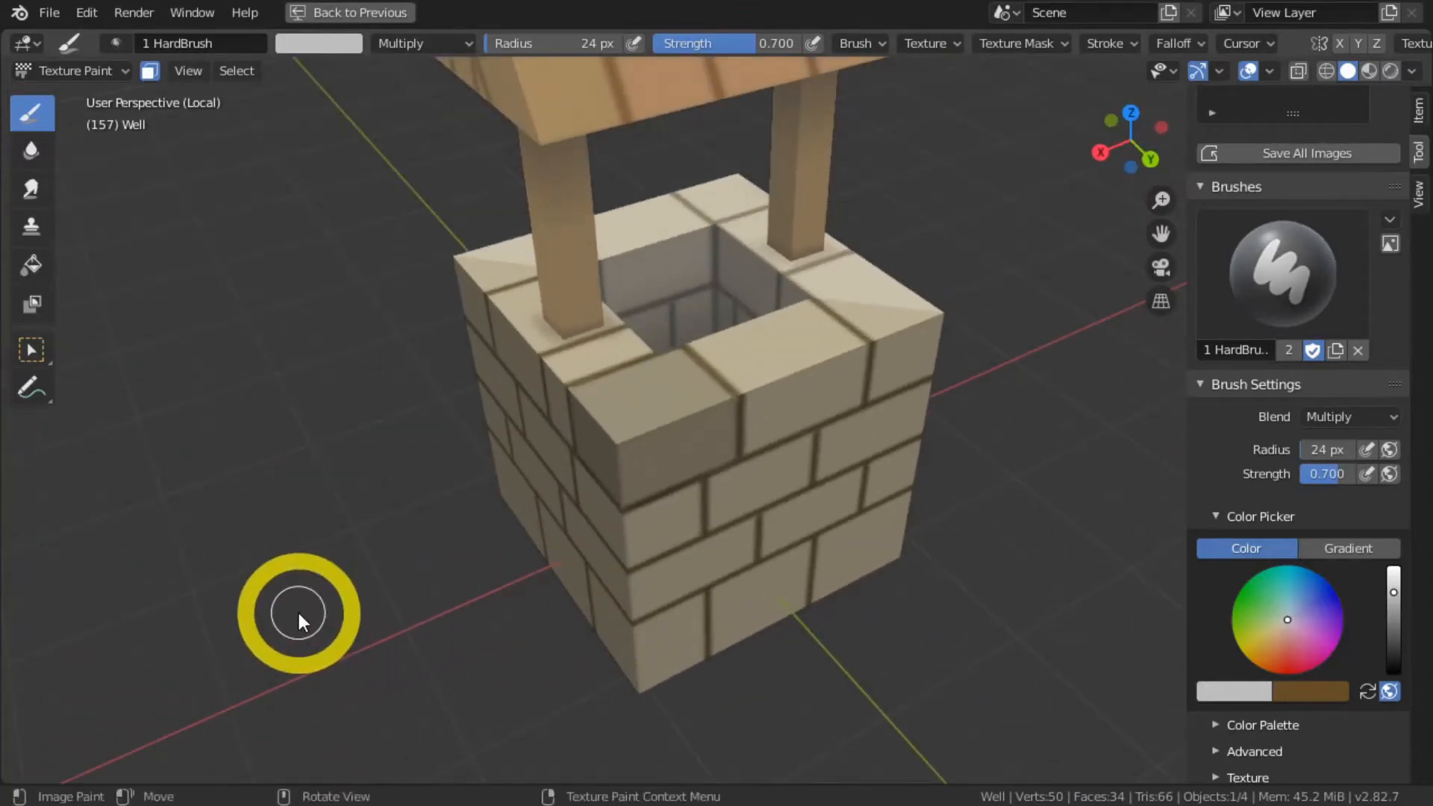
Step: Raise the brush colour's brightness slightly to a lighter neutral grey
mouse_move(1388, 594)
left_mouse_down()
mouse_move(1392, 620)
mouse_move(1392, 574)
mouse_move(1393, 623)
mouse_move(1393, 585)
left_mouse_up()
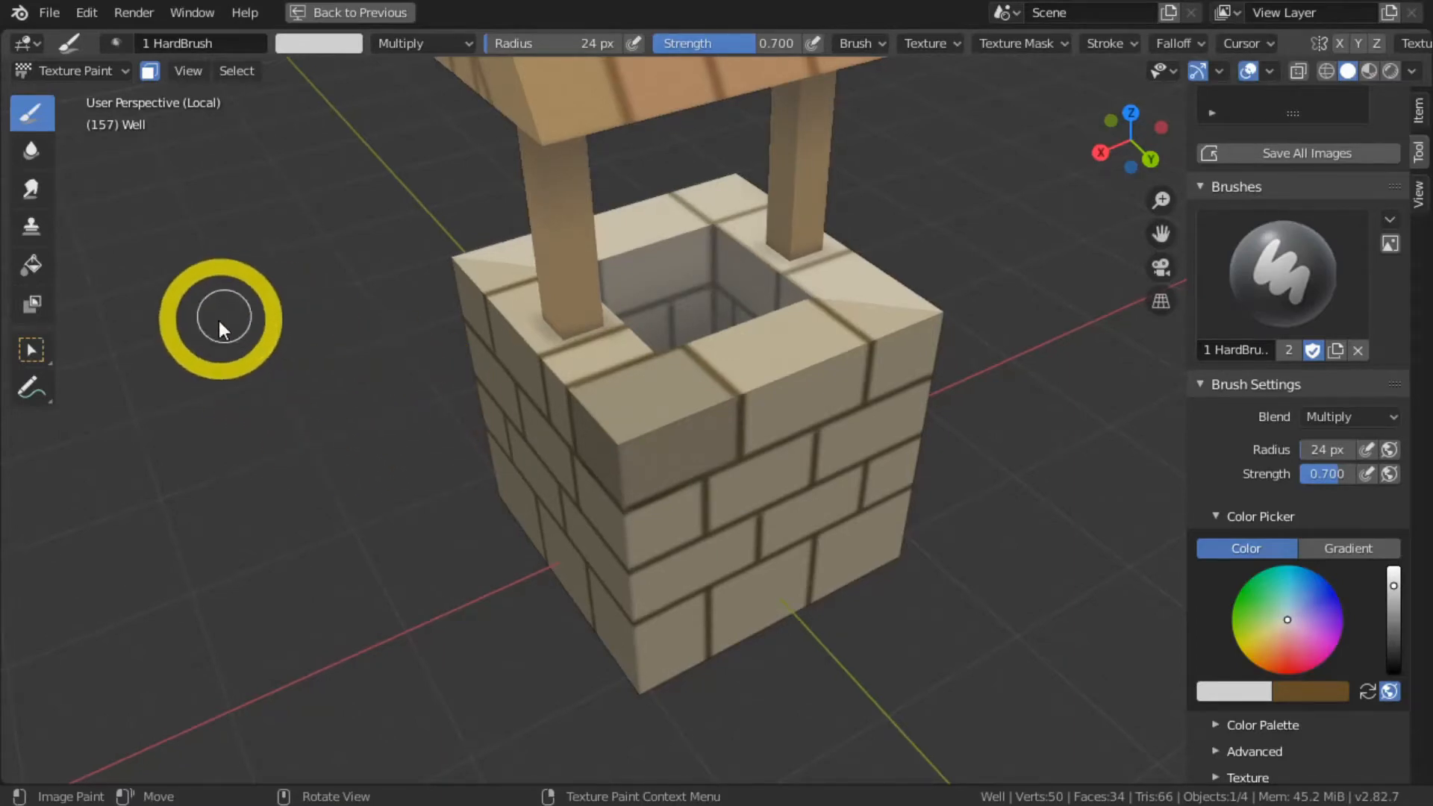
middle_click_drag(218, 321, 378, 415)
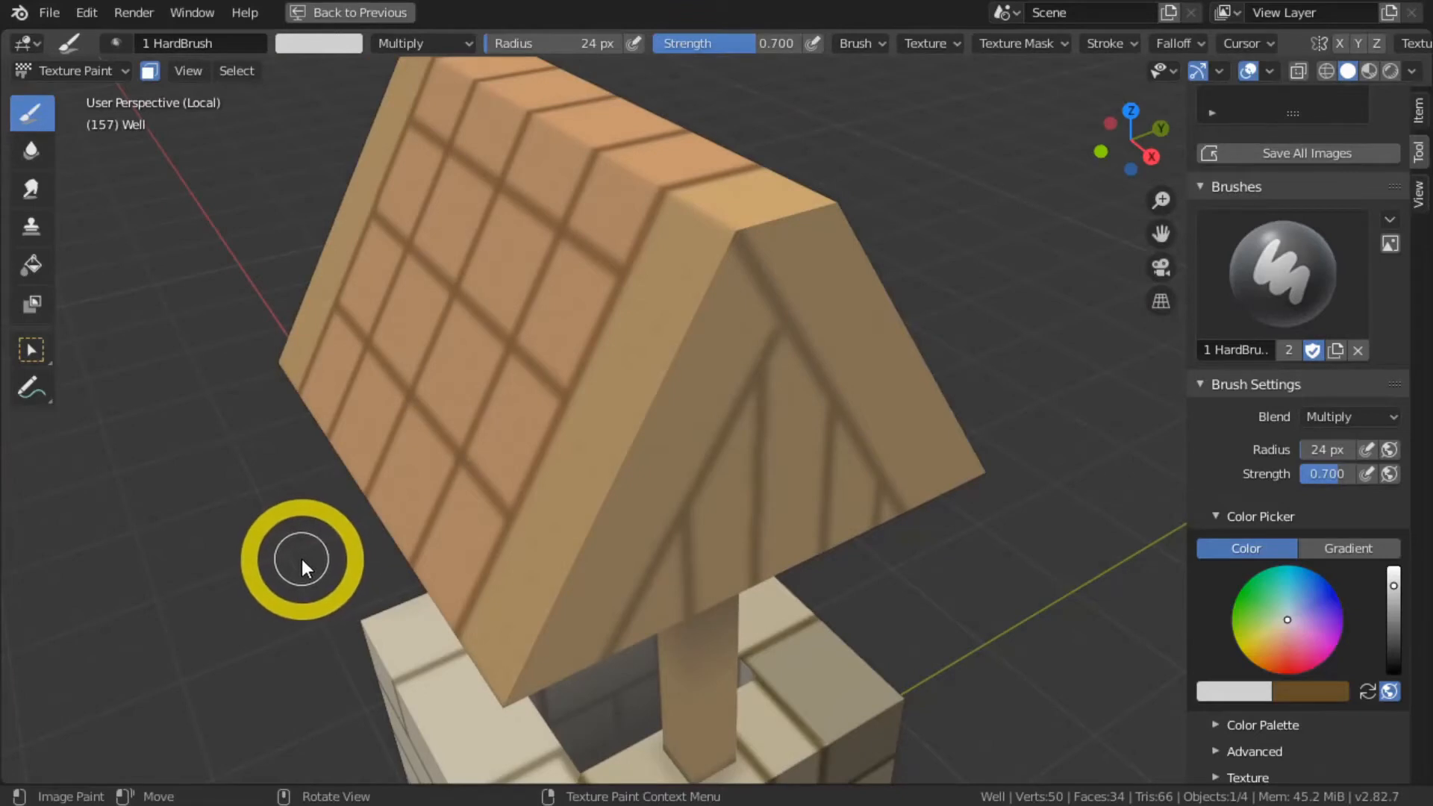
scroll(303, 511, "down", 5)
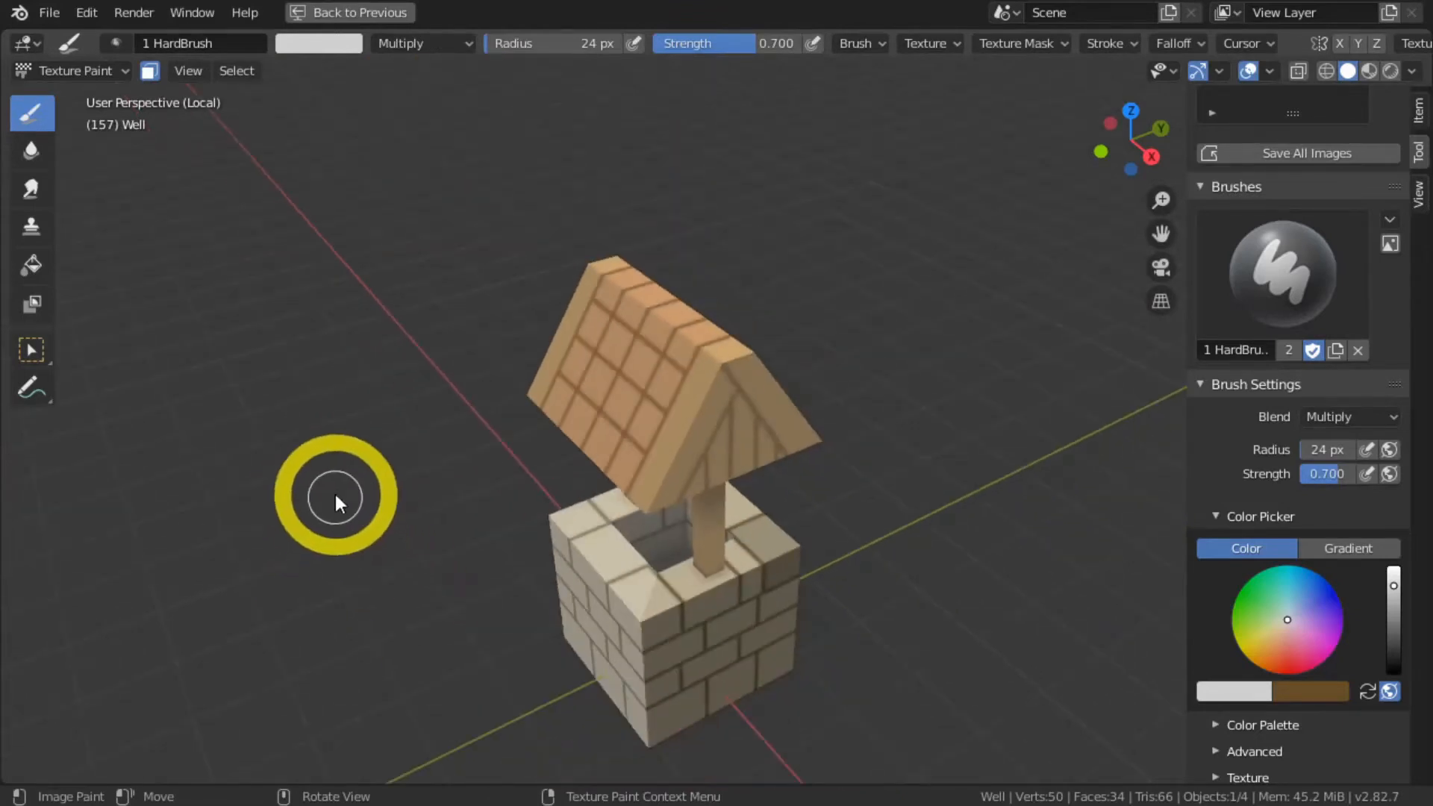
middle_click_drag(335, 494, 428, 552)
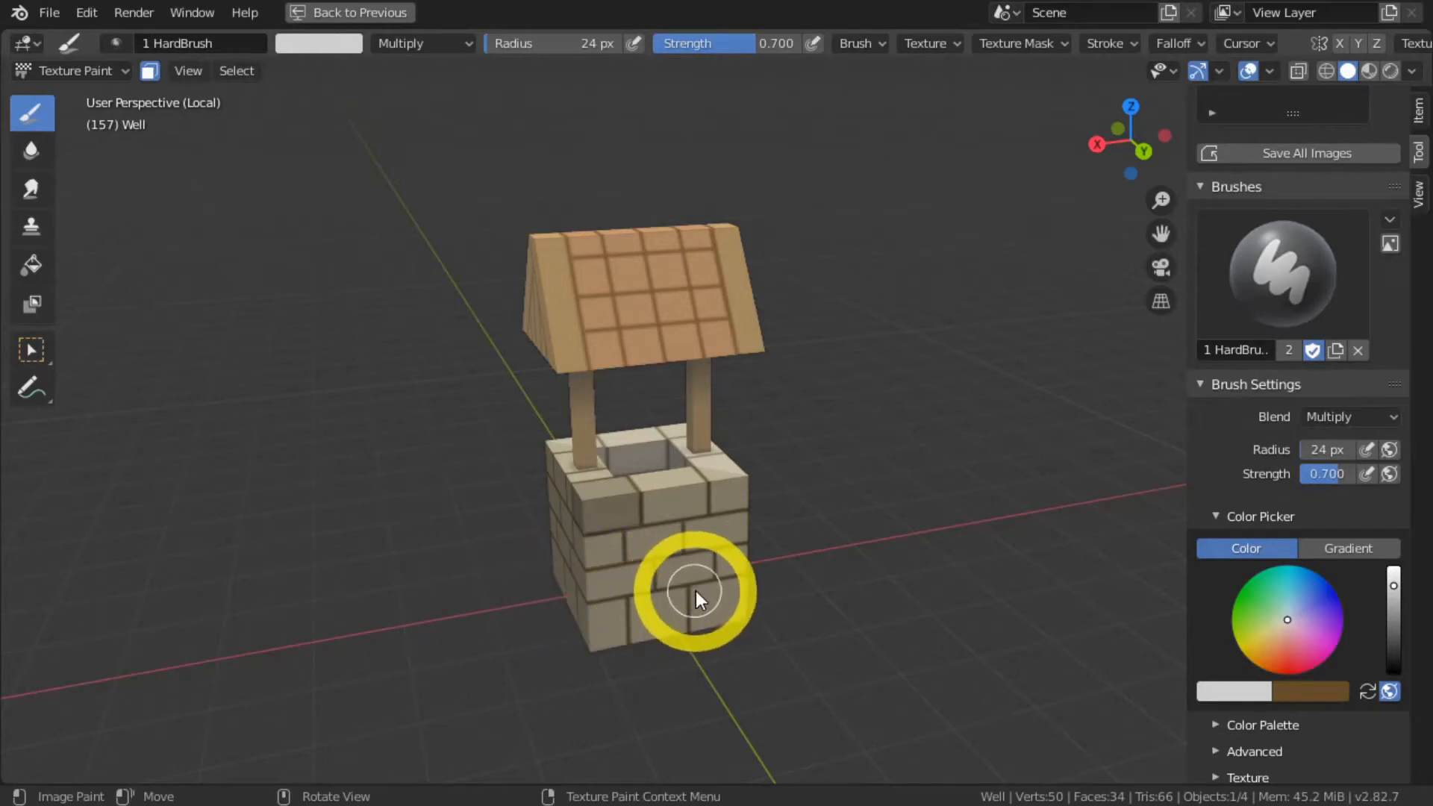
Step: Examine the well's walls in perspective and orthographic views from several sides
key("KP_5")
middle_click_drag(346, 580, 442, 594)
key("KP_3")
key("KP_1")
key("KP_1")
middle_click_drag(246, 575, 211, 616)
scroll(150, 619, "down", 1)
key("KP_1")
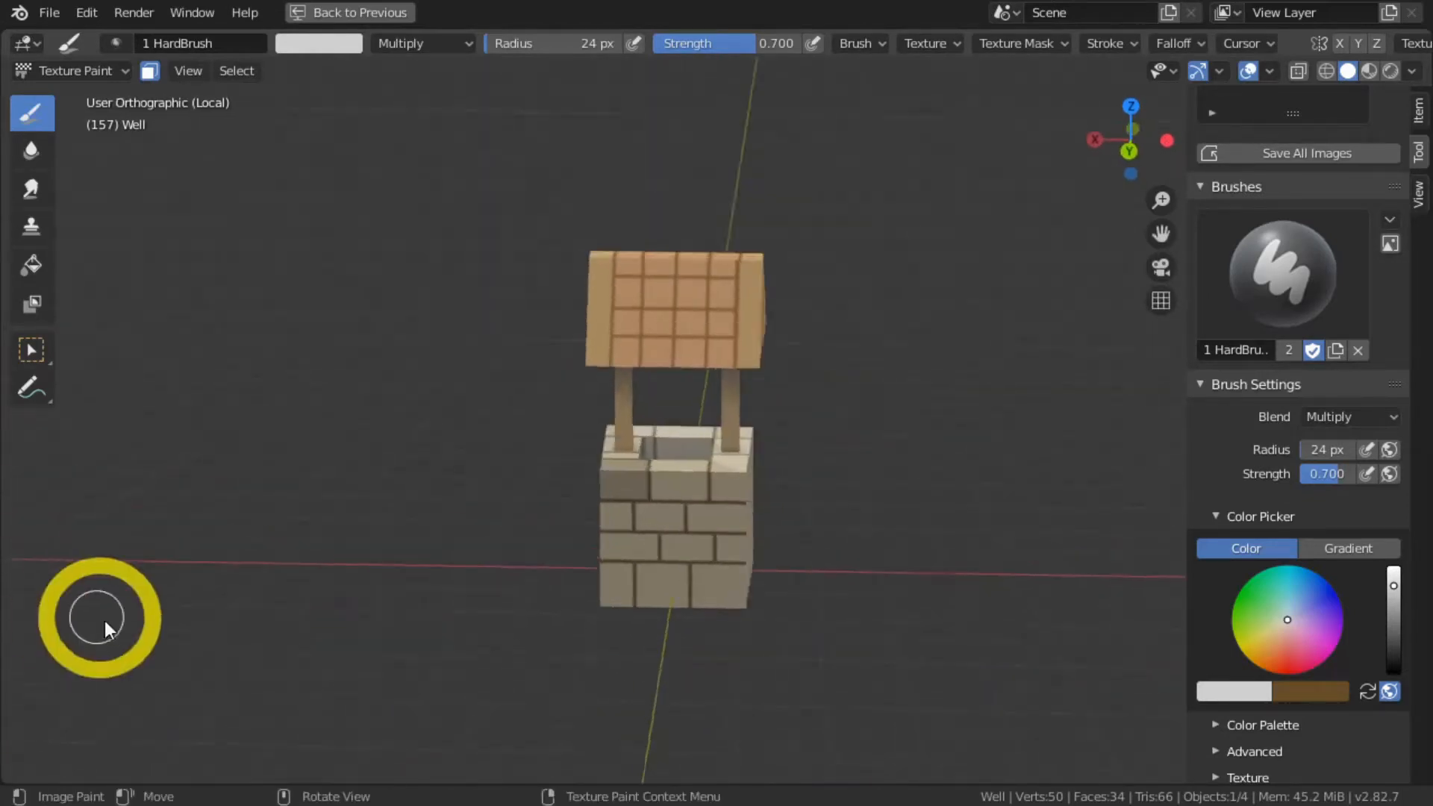
middle_click_drag(518, 606, 447, 669)
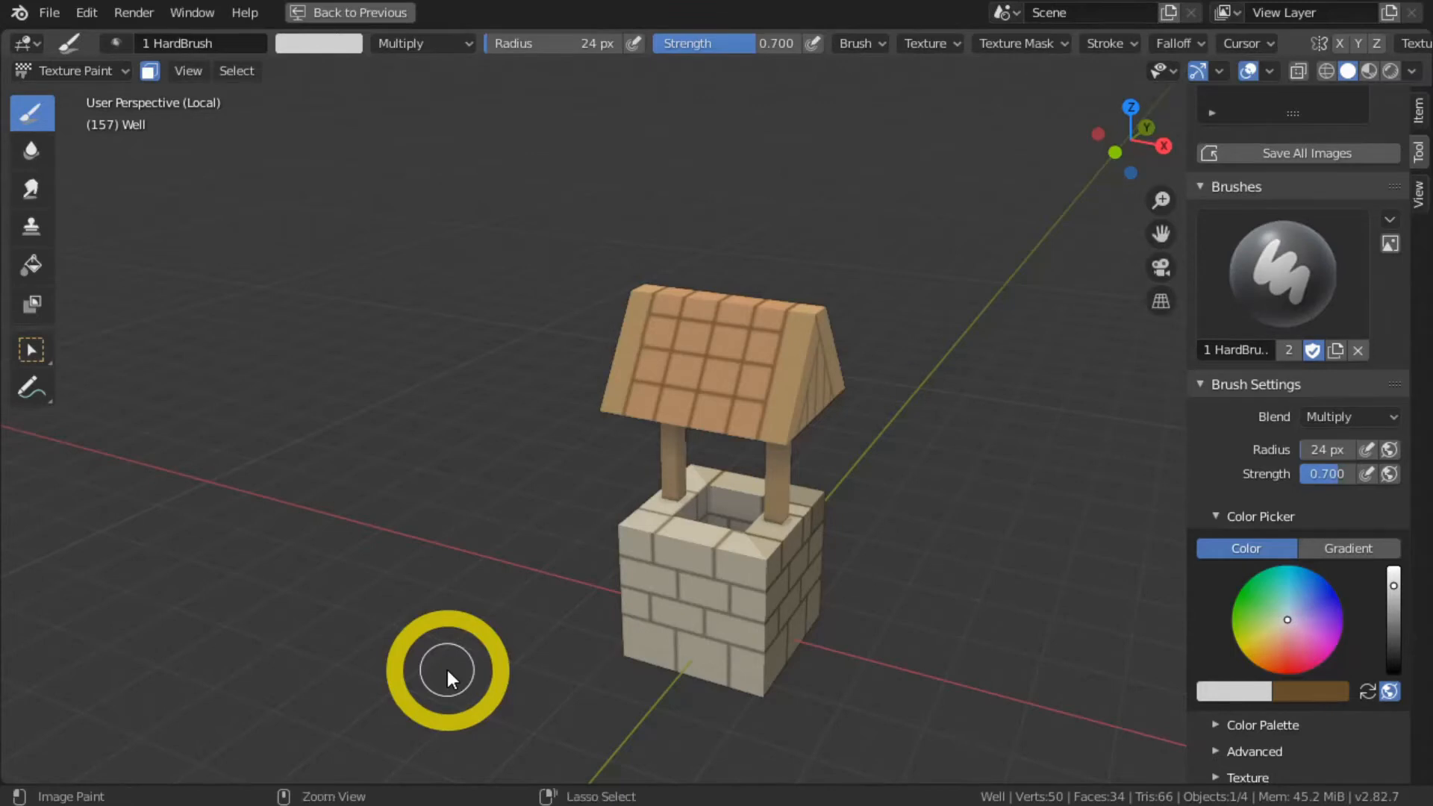
Step: Reduce the brush radius to 14 px and darken the middle stone in the third row of the well's back wall
key("ctrl+KP_3")
key("ctrl+KP_7")
key("ctrl+KP_1")
scroll(423, 607, "up", 2)
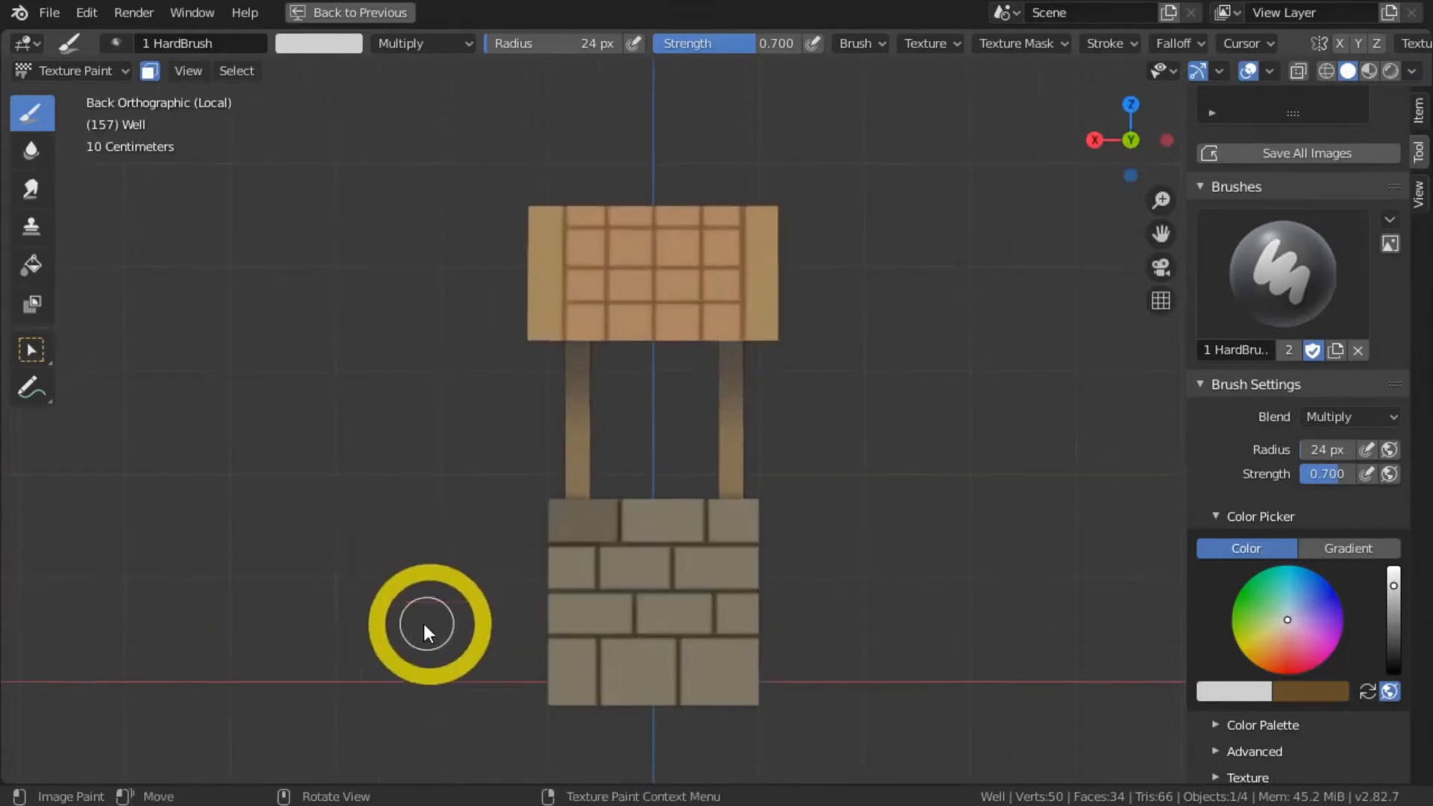
middle_click_drag(416, 592, 371, 495, "shift")
scroll(432, 391, "up", 2)
scroll(432, 391, "up", 1)
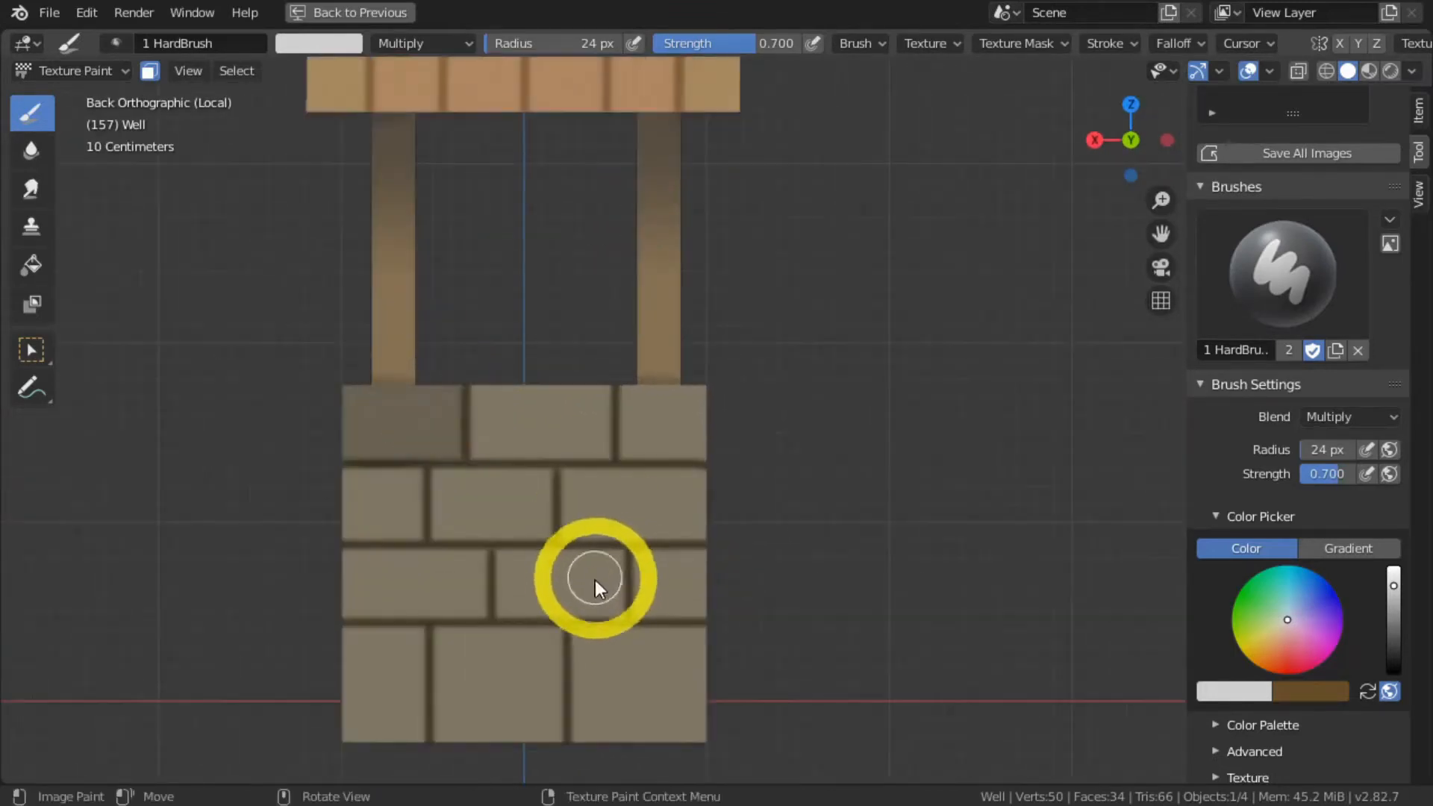
key("bracketleft")
key("bracketleft")
key("bracketleft")
key("bracketleft")
mouse_move(617, 604)
left_mouse_down()
mouse_move(509, 602)
mouse_move(505, 557)
left_mouse_up()
Step: Try a saturated yellow Multiply stroke on the second-row middle stone of the back wall, and undo it
left_click(1393, 602)
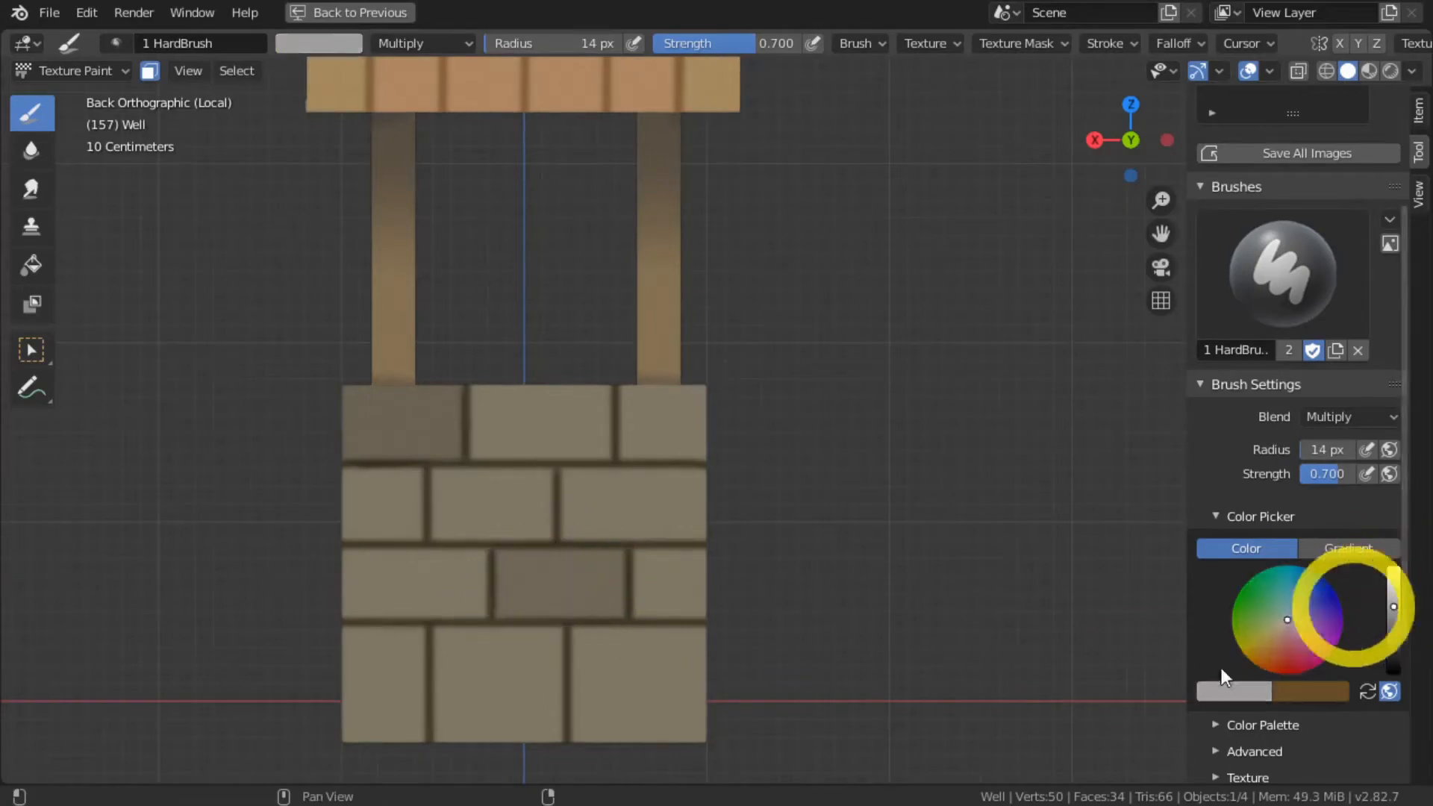
left_click(1222, 669)
left_click(1390, 585)
left_click_drag(533, 493, 506, 498)
key("ctrl+z")
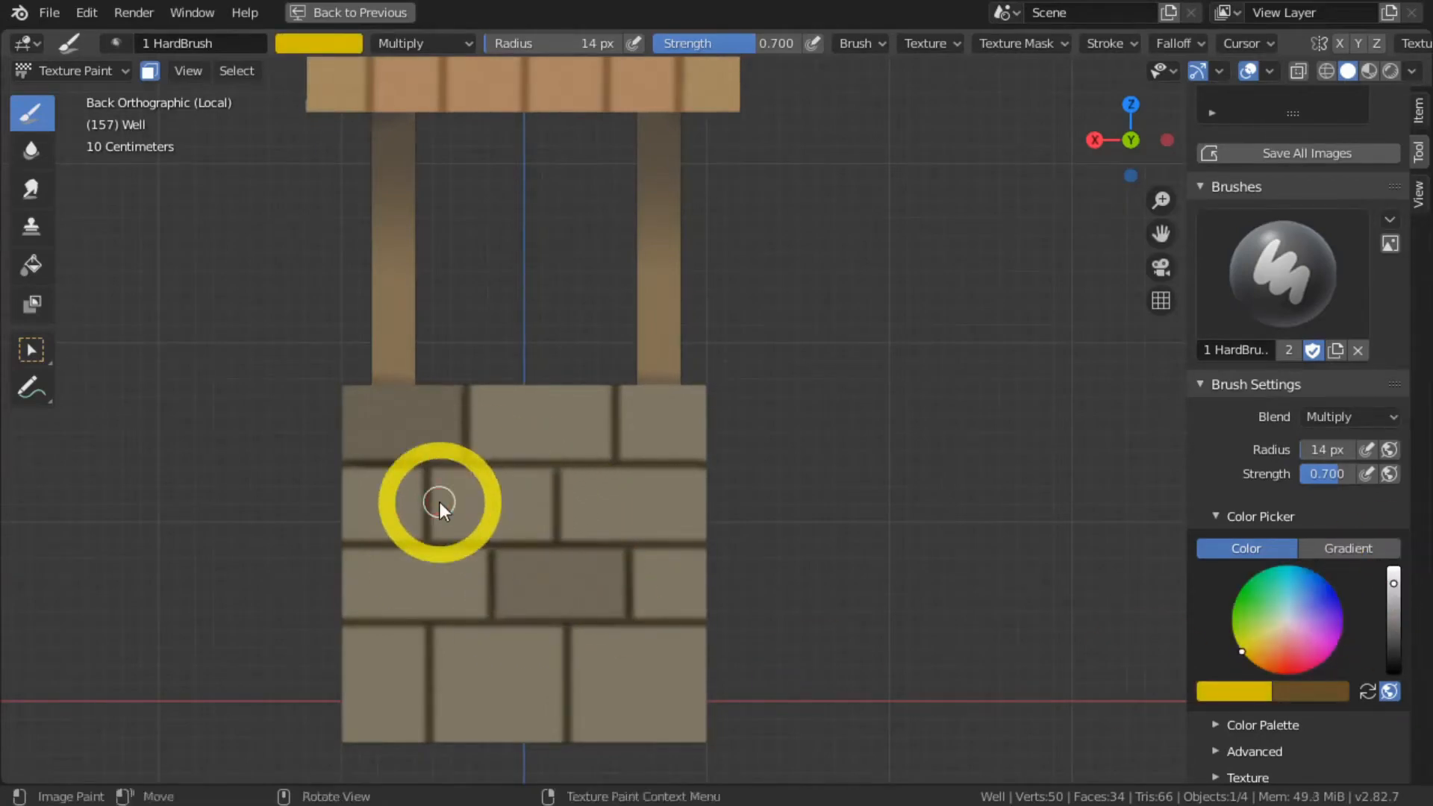
key("ctrl+z")
left_click(87, 12)
left_click(67, 58)
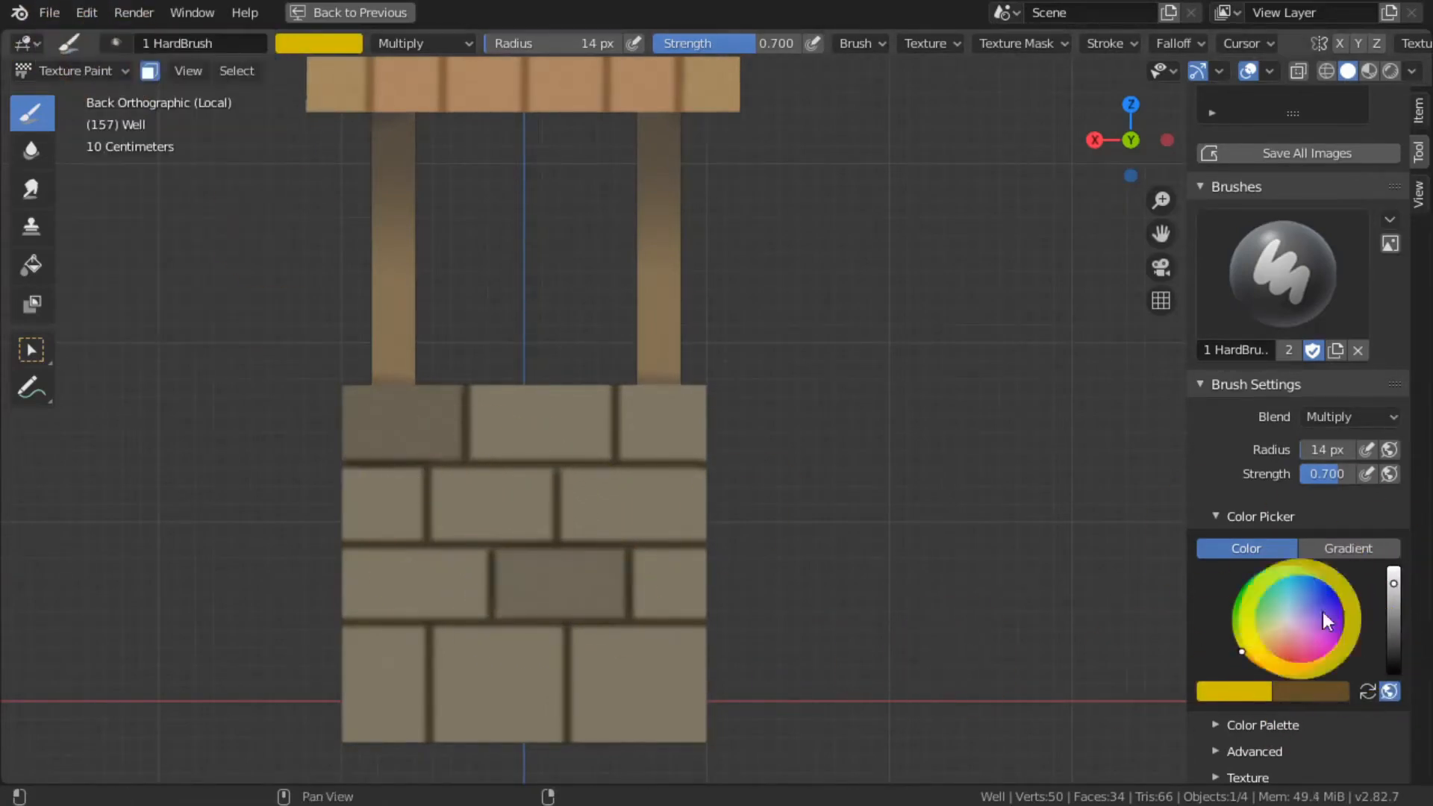
Step: Set the brush to a neutral light grey and tint a bottom corner stone and a third-row end stone on the back wall
left_click_drag(1393, 583, 1393, 579)
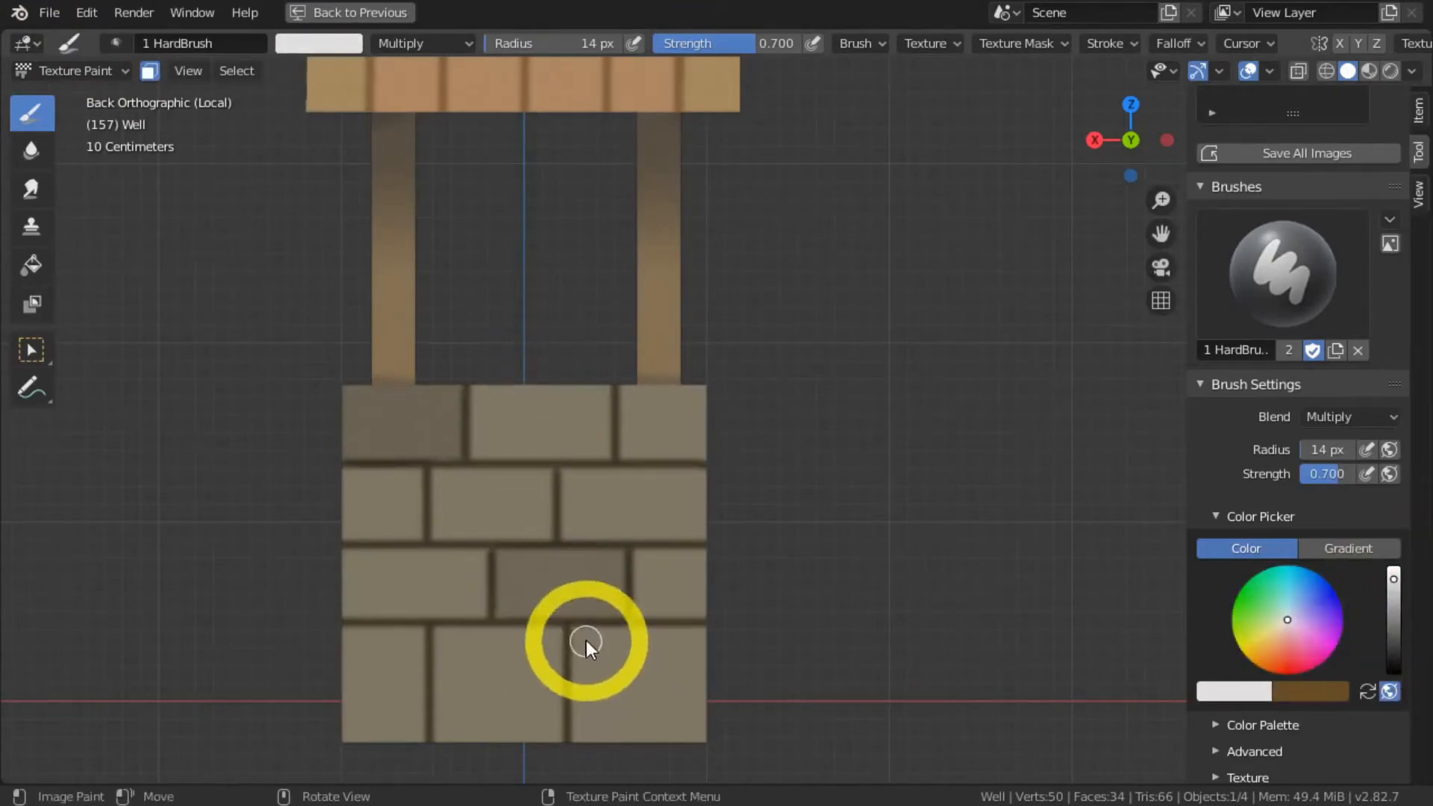
middle_click_drag(630, 715, 504, 544)
mouse_move(505, 544)
left_mouse_down()
mouse_move(415, 577)
mouse_move(508, 576)
mouse_move(364, 535)
left_mouse_up()
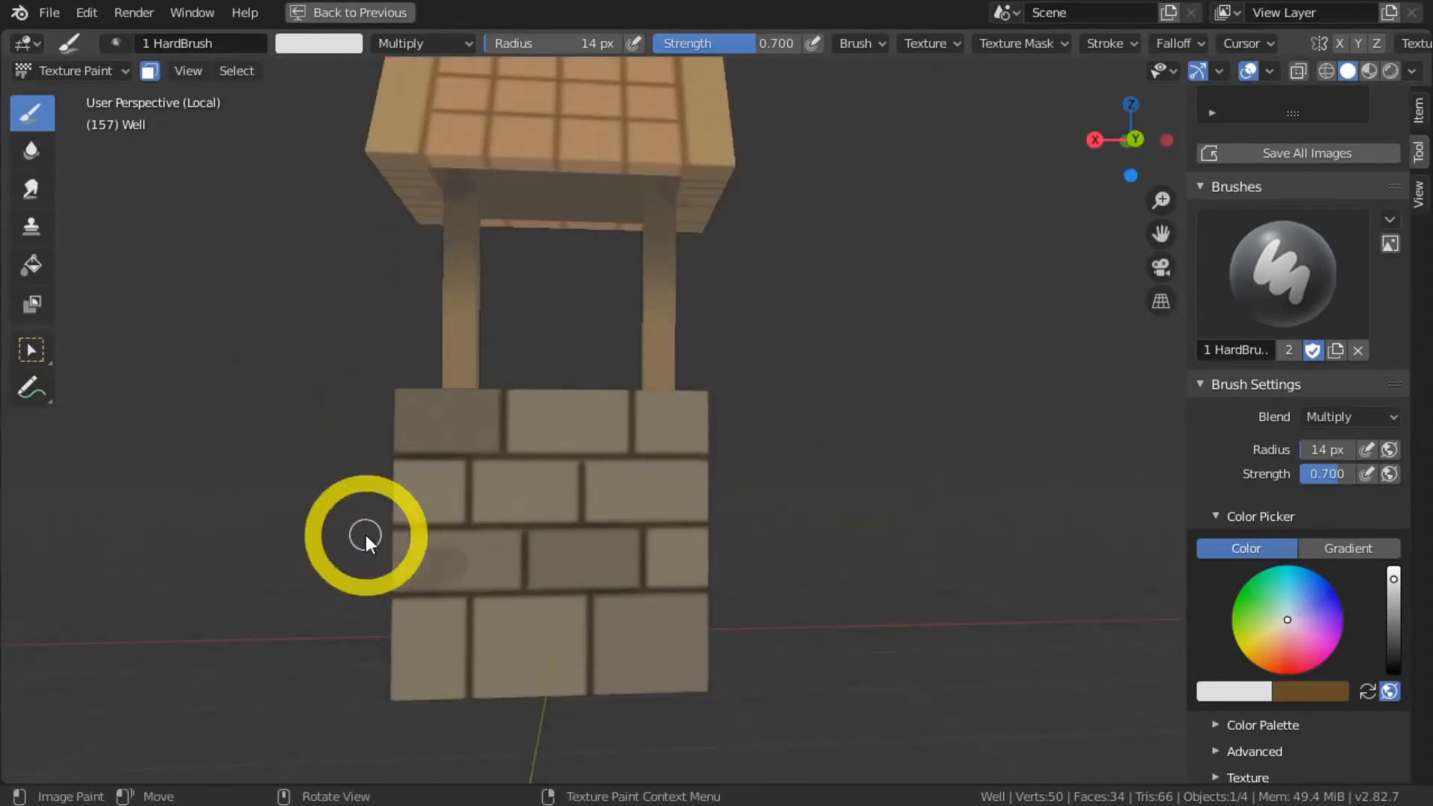
Step: Darken the third-row stone next to the back corner on the well's right-side wall
mouse_move(364, 531)
middle_mouse_down()
mouse_move(448, 426)
mouse_move(411, 446)
mouse_move(395, 436)
middle_mouse_up()
key("KP_3")
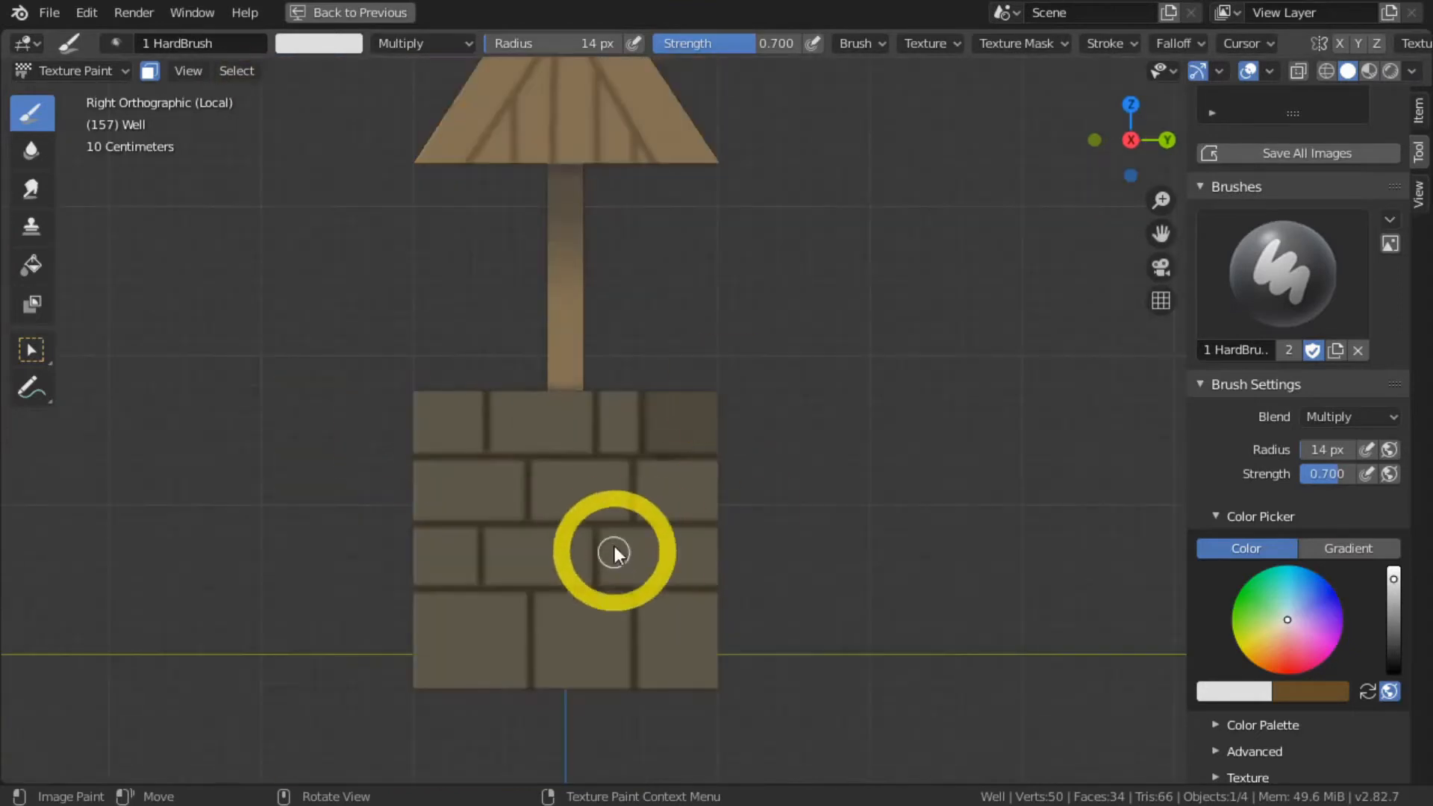
left_click_drag(614, 553, 709, 579)
Step: Lighten the brush grey slightly and subtly darken the middle stone in the bottom row of the well's left-side wall
mouse_move(678, 544)
middle_mouse_down()
mouse_move(191, 545)
mouse_move(615, 544)
mouse_move(893, 485)
mouse_move(799, 544)
mouse_move(726, 427)
middle_mouse_up()
key("KP_1")
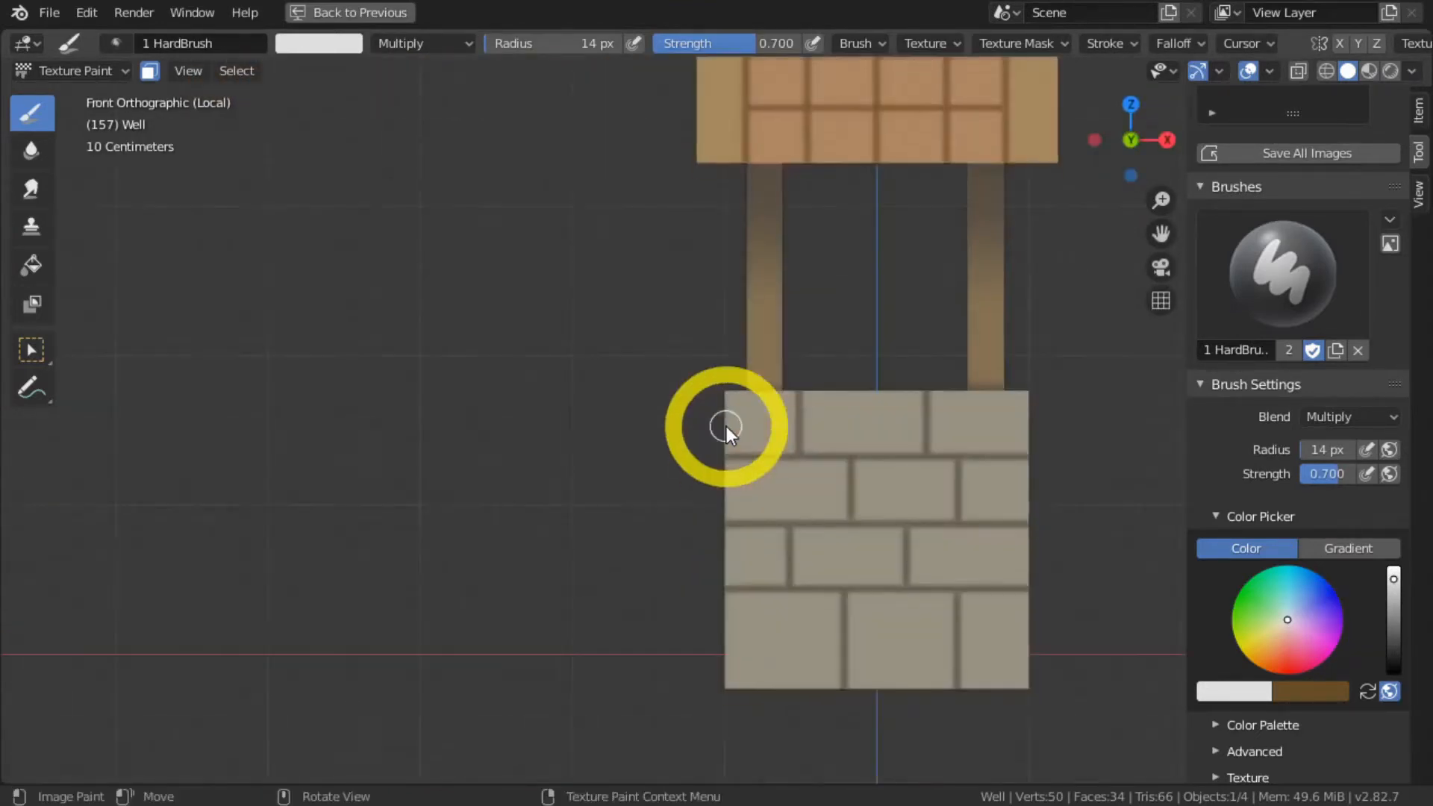
key("KP_3")
key("KP_1")
mouse_move(727, 427)
middle_mouse_down()
mouse_move(365, 496)
mouse_move(521, 524)
middle_mouse_up()
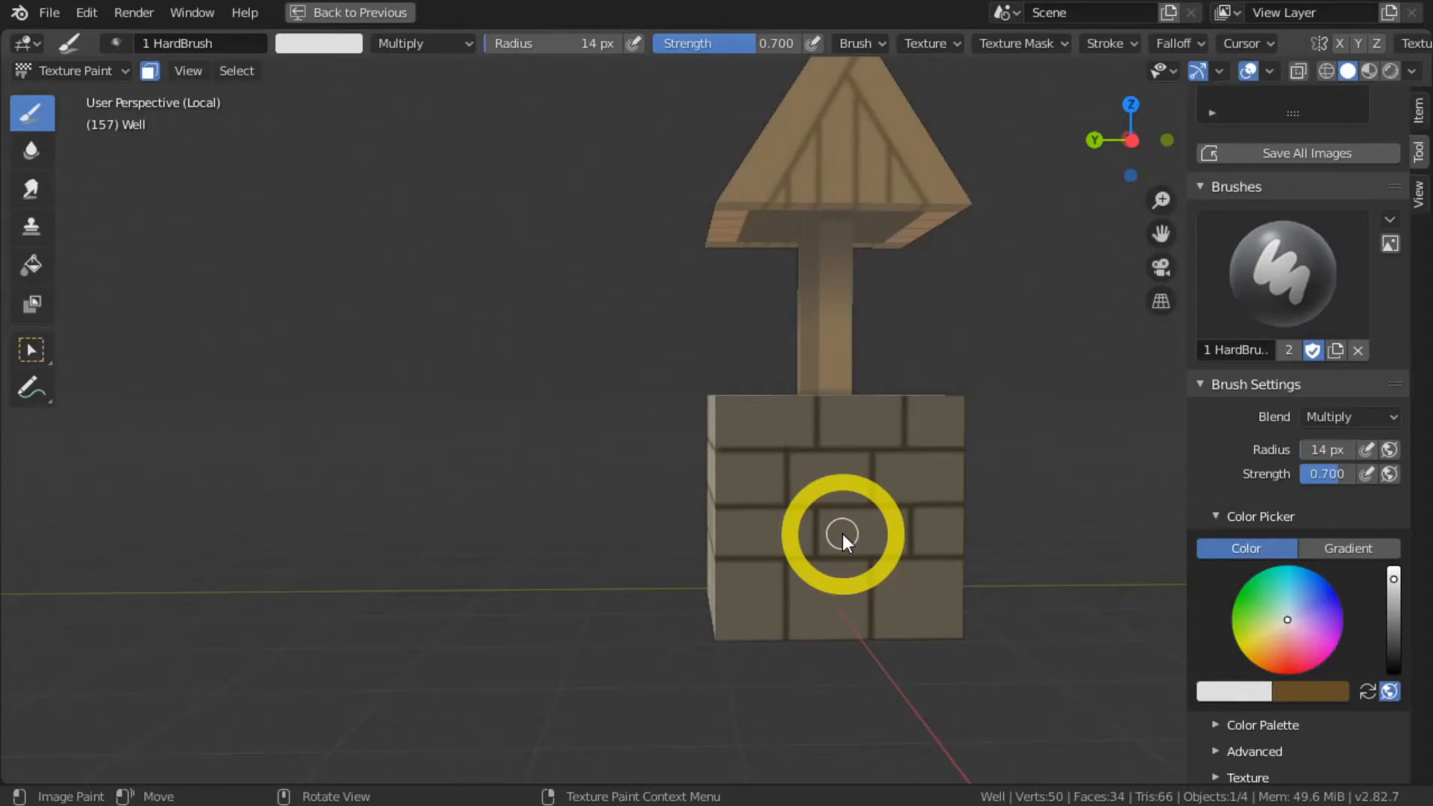
key("ctrl+KP_3")
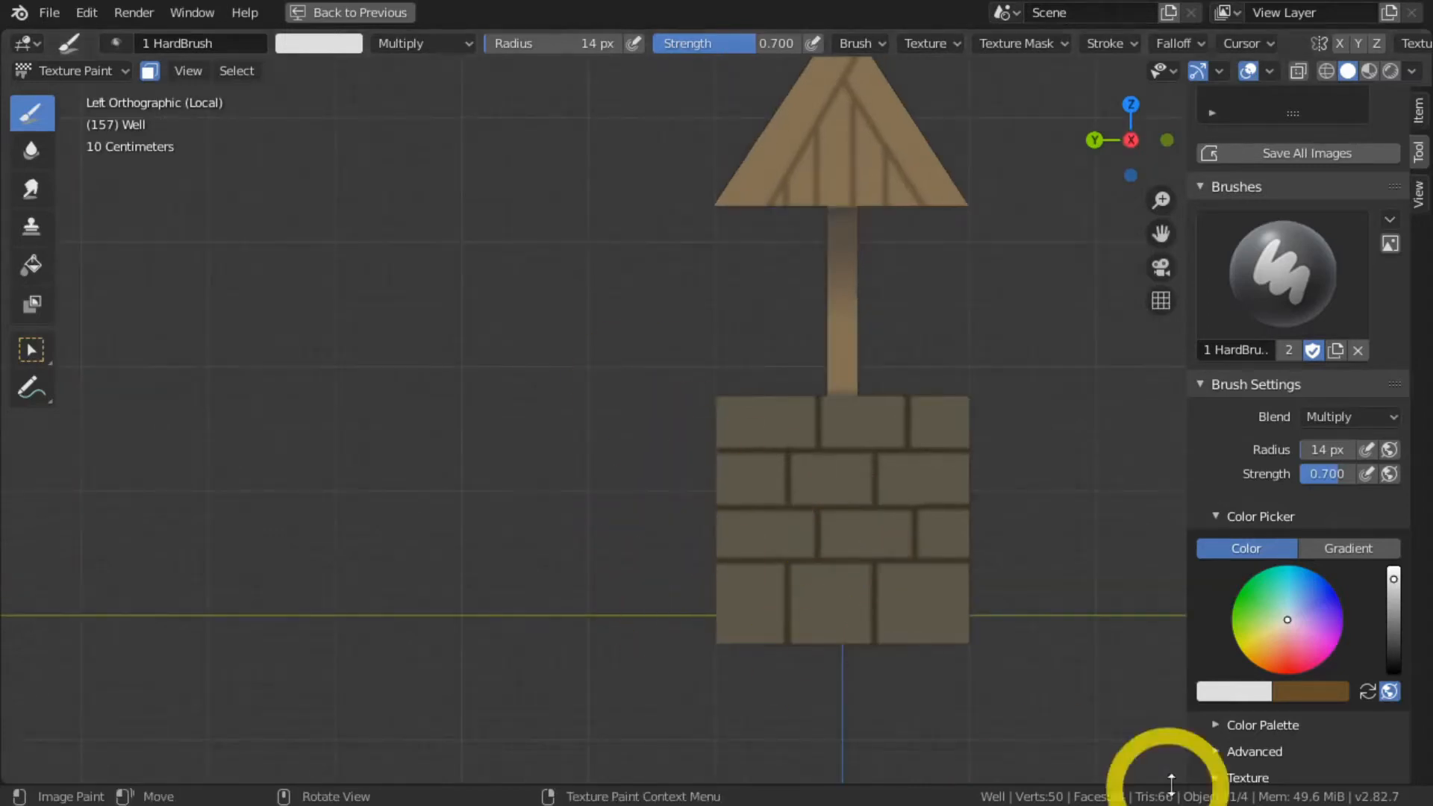
scroll(633, 570, "up", 1)
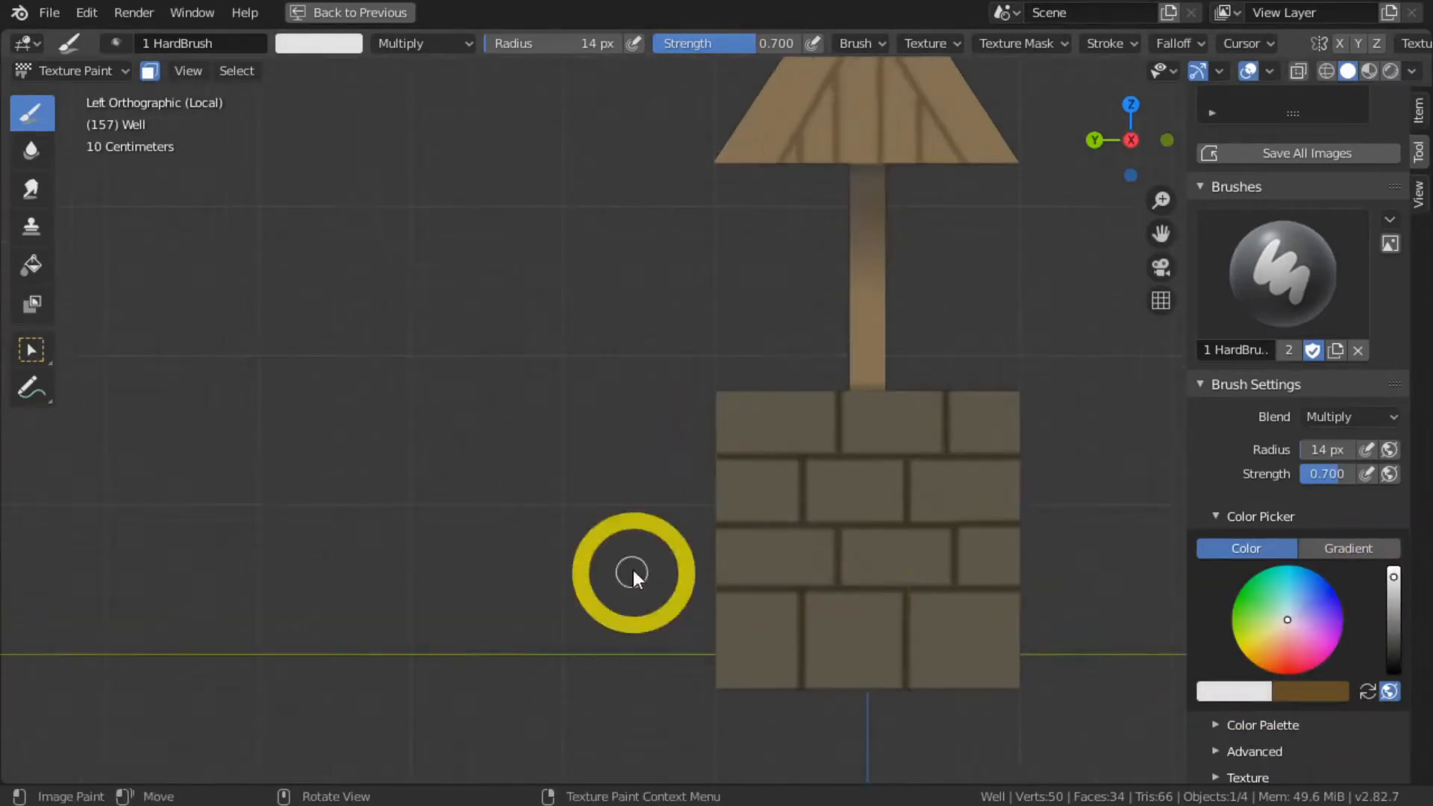
middle_click_drag(633, 570, 446, 417, "shift")
mouse_move(641, 485)
left_mouse_down()
mouse_move(633, 472)
mouse_move(701, 524)
left_mouse_up()
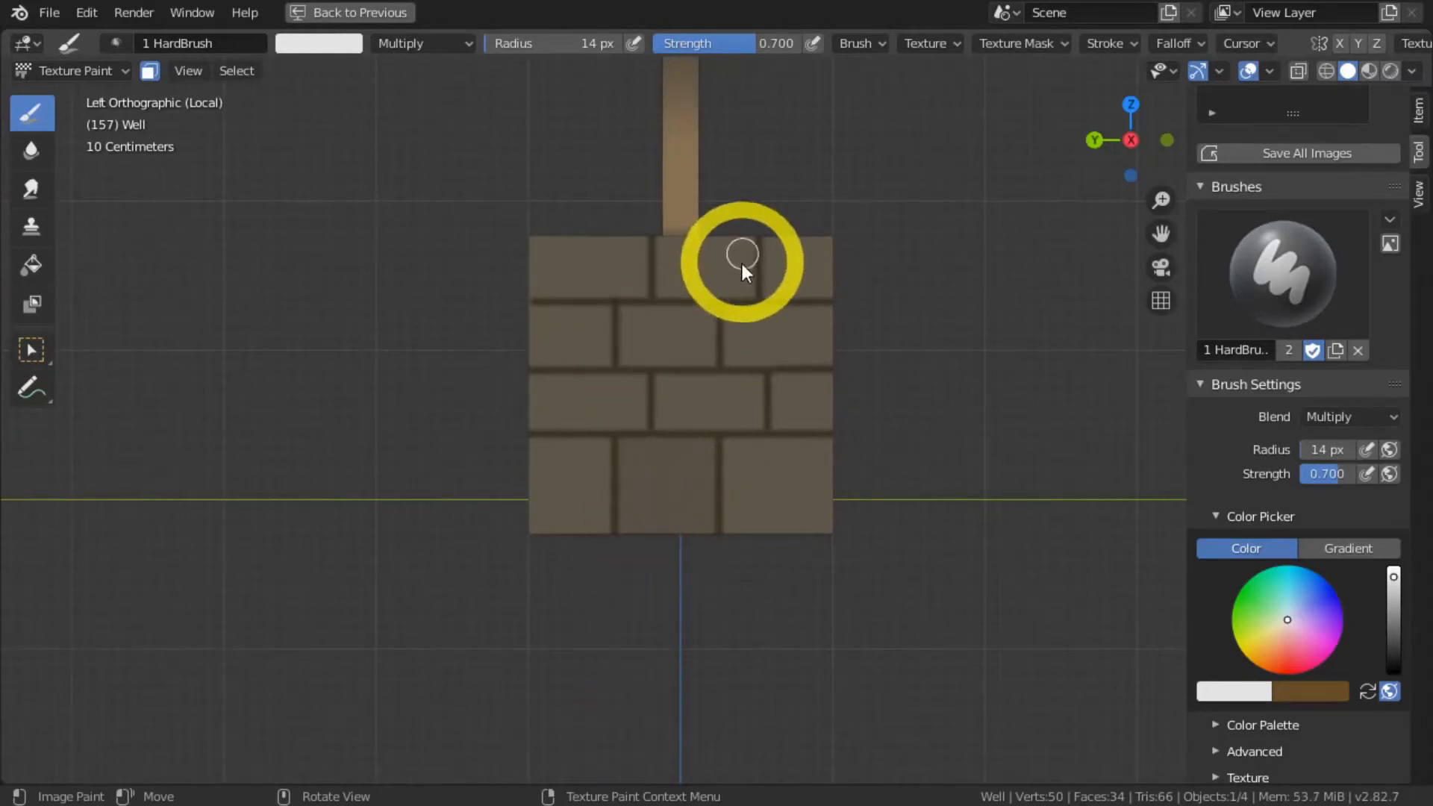
Step: Reduce the brush radius to 12 px and, with a darker grey, paint a second-row end stone and a third-row middle stone on the front wall
mouse_move(616, 338)
middle_mouse_down()
mouse_move(734, 252)
mouse_move(928, 400)
mouse_move(896, 384)
mouse_move(458, 476)
mouse_move(1376, 576)
middle_mouse_up()
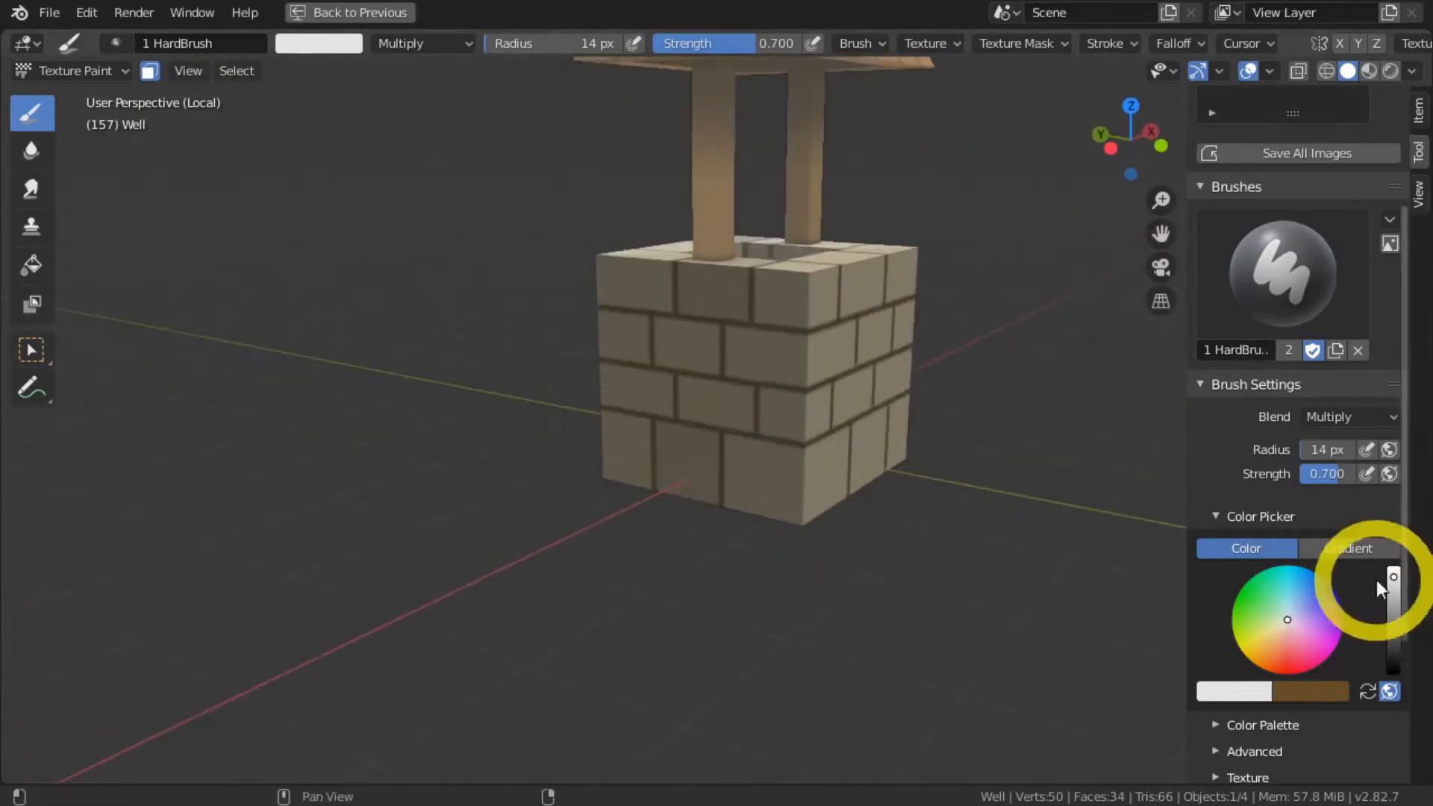
scroll(797, 328, "up", 3)
key("bracketleft")
mouse_move(950, 255)
left_mouse_down()
mouse_move(880, 349)
mouse_move(746, 313)
mouse_move(920, 269)
left_mouse_up()
mouse_move(754, 312)
left_mouse_down()
mouse_move(871, 347)
mouse_move(767, 307)
left_mouse_up()
mouse_move(767, 306)
middle_mouse_down()
mouse_move(713, 321)
mouse_move(625, 399)
mouse_move(881, 392)
middle_mouse_up()
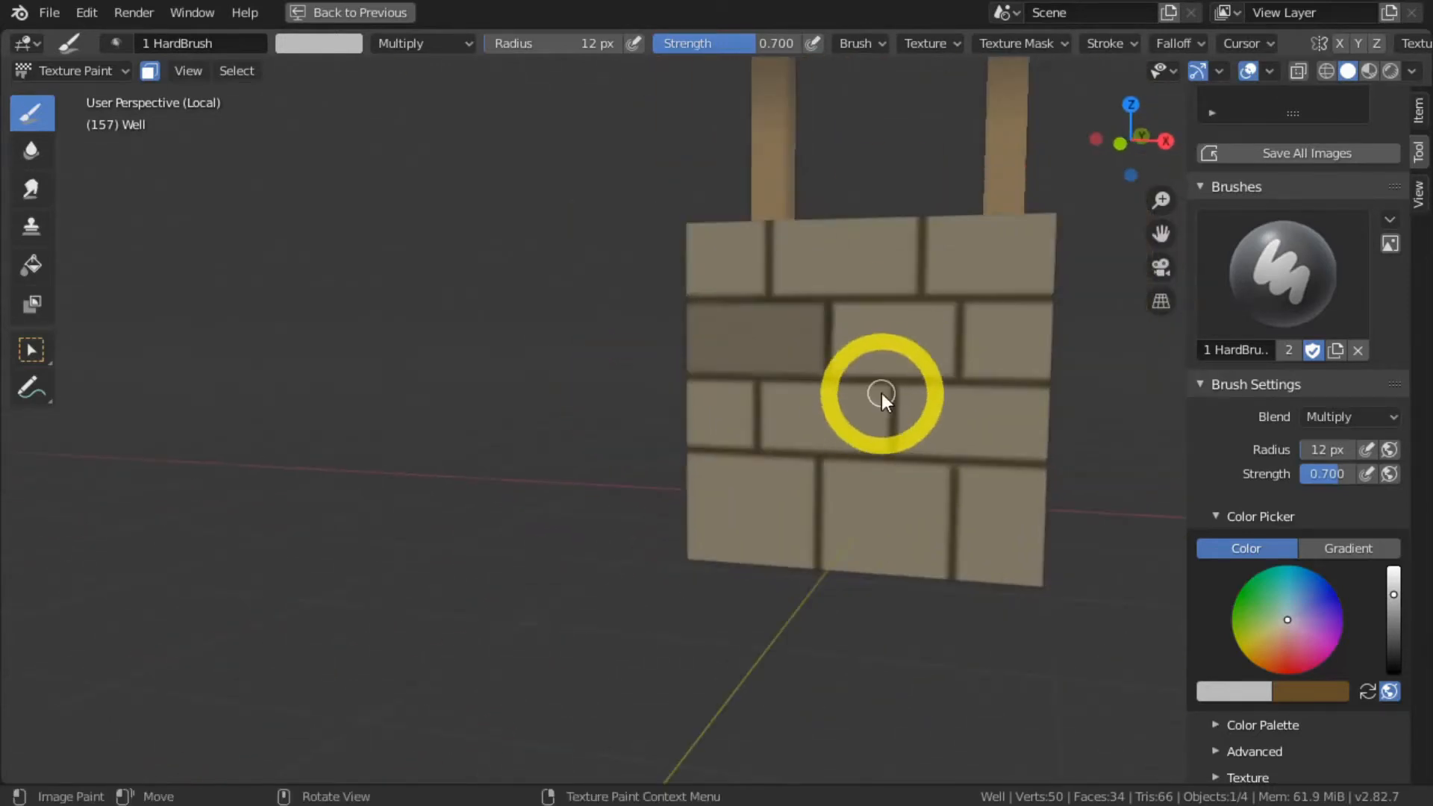
mouse_move(880, 393)
left_mouse_down()
mouse_move(809, 441)
mouse_move(868, 397)
mouse_move(869, 434)
left_mouse_up()
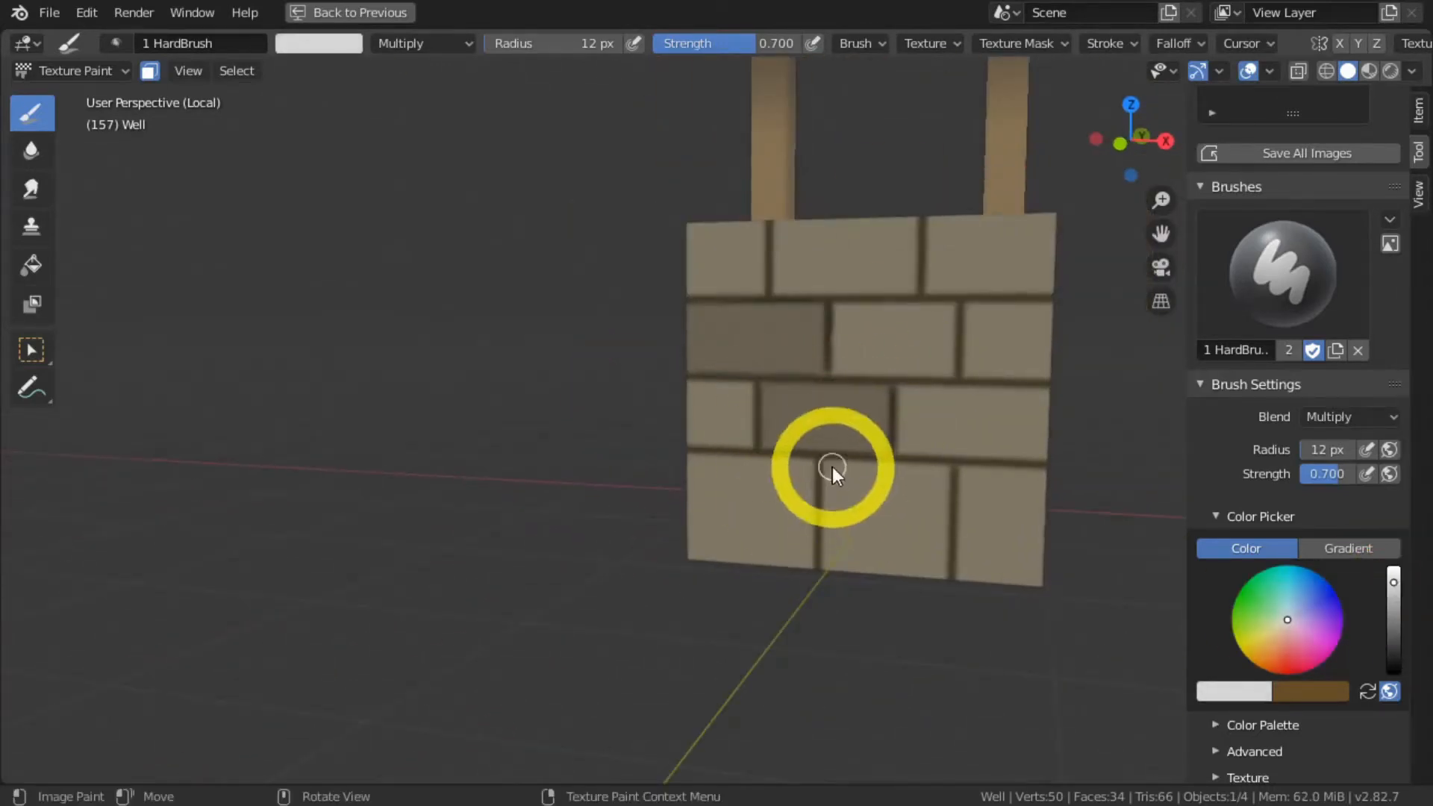
Step: Subtly tint the front wall's bottom middle stone with a lighter grey and the right-side wall's bottom middle stone with a darker grey
middle_click_drag(778, 371, 888, 406)
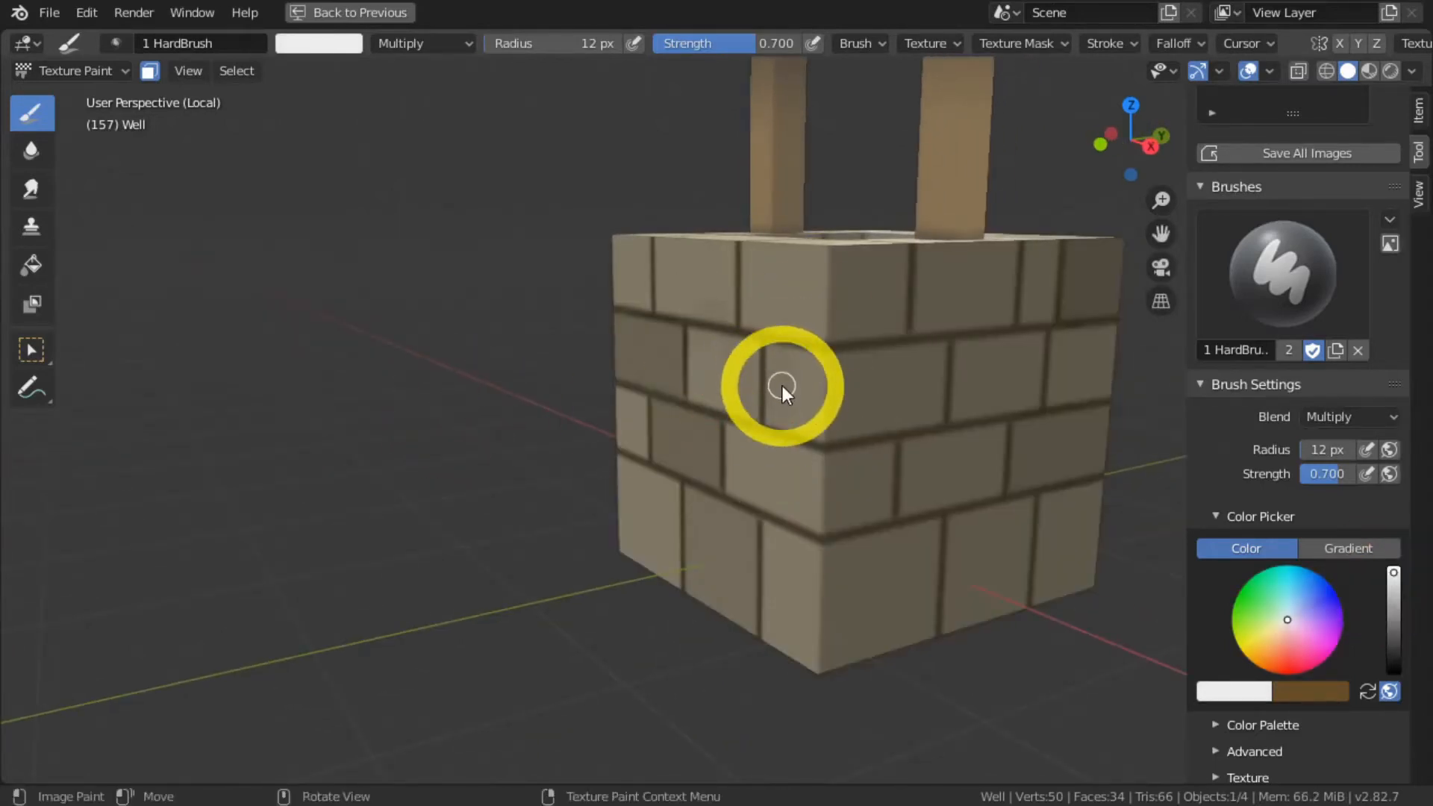
middle_click_drag(794, 319, 809, 416)
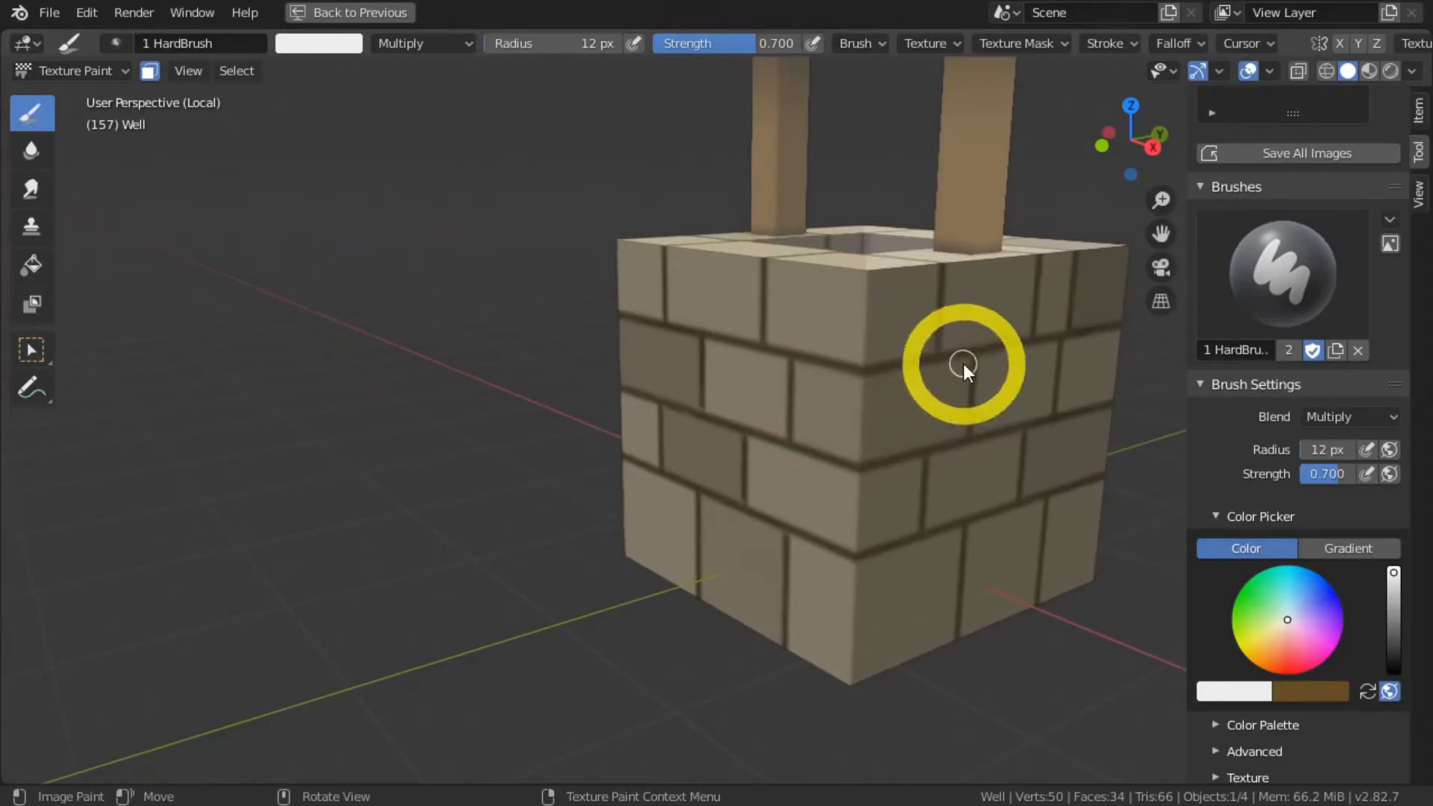
middle_click_drag(374, 424, 438, 442)
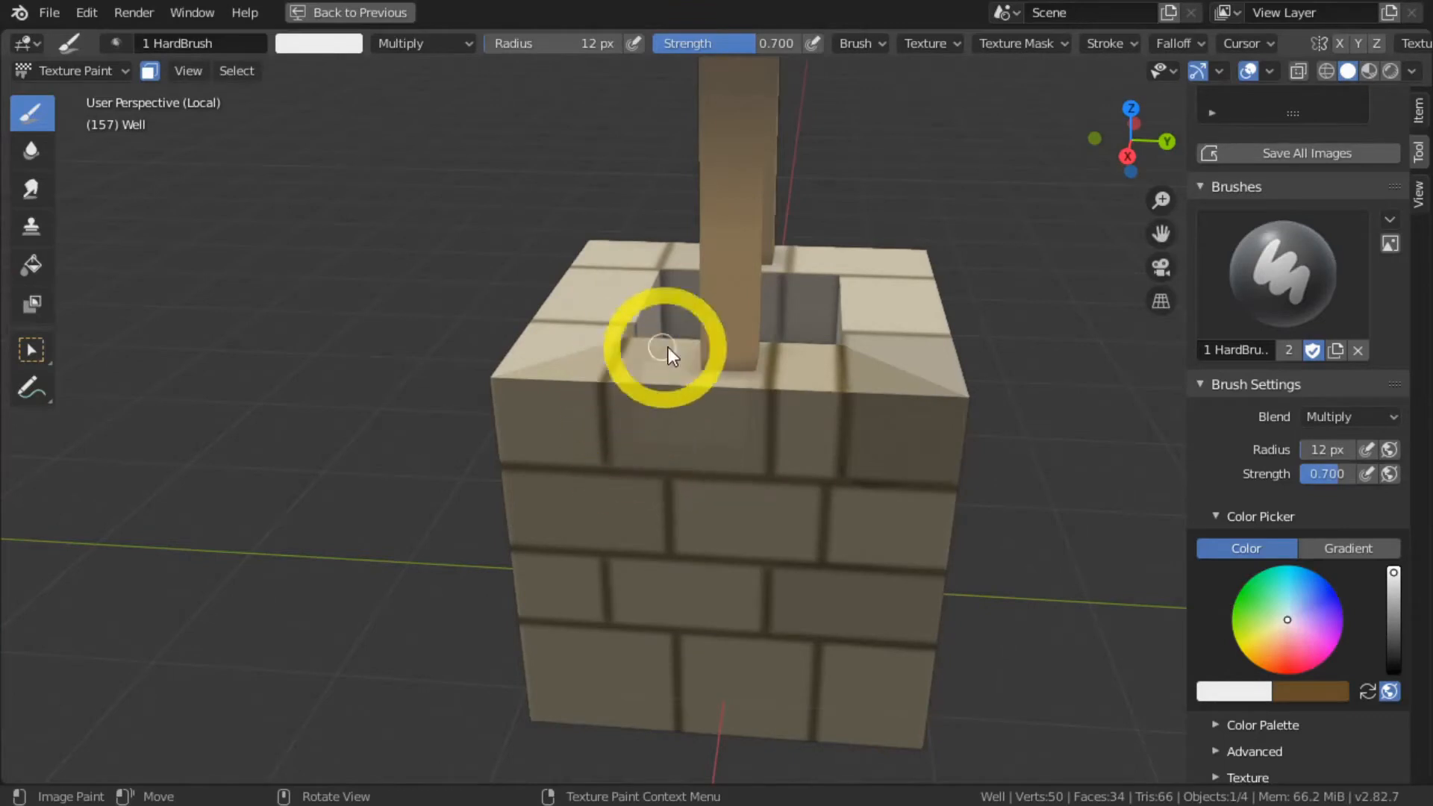
middle_click_drag(630, 406, 502, 463)
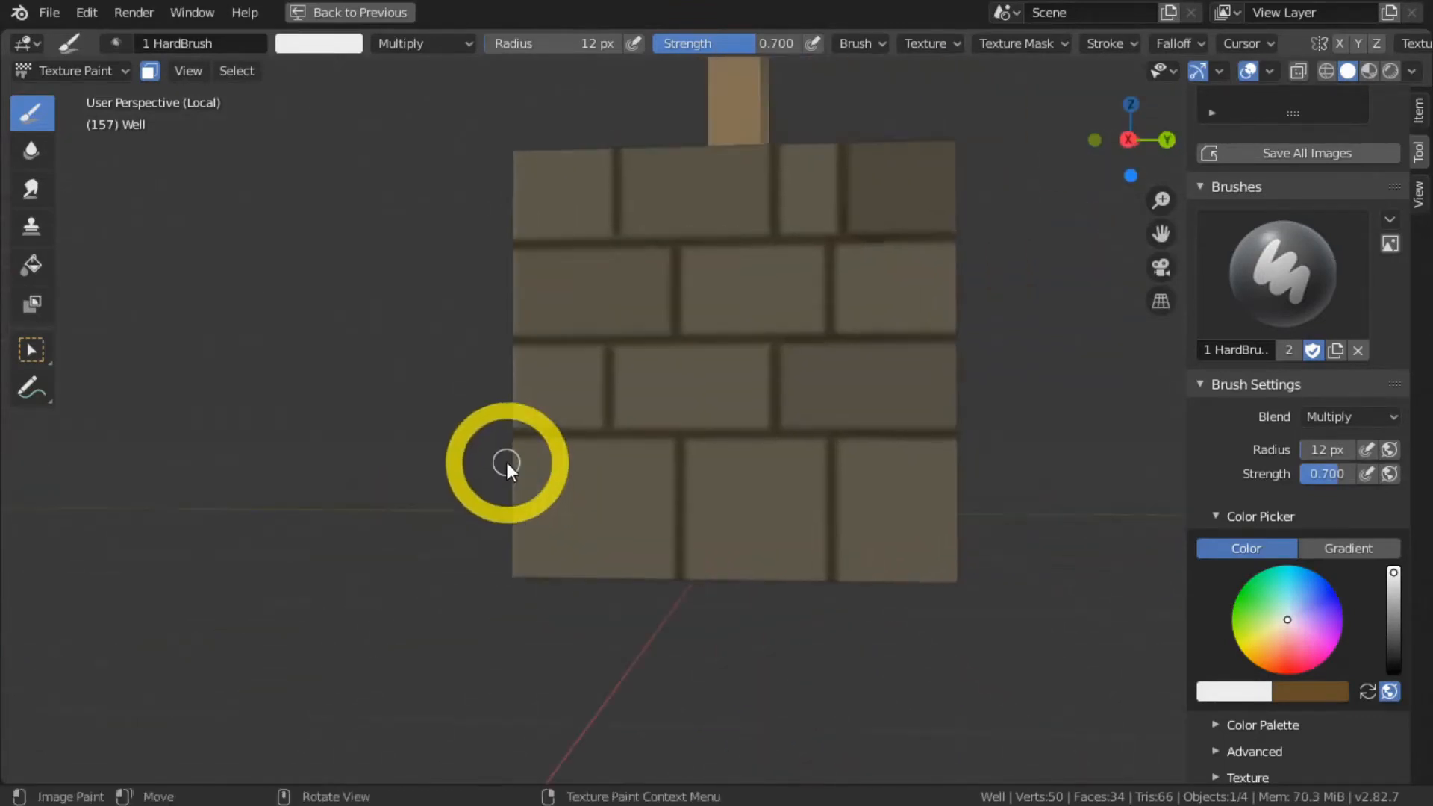
scroll(1392, 583, "down", 1)
left_click(1392, 583)
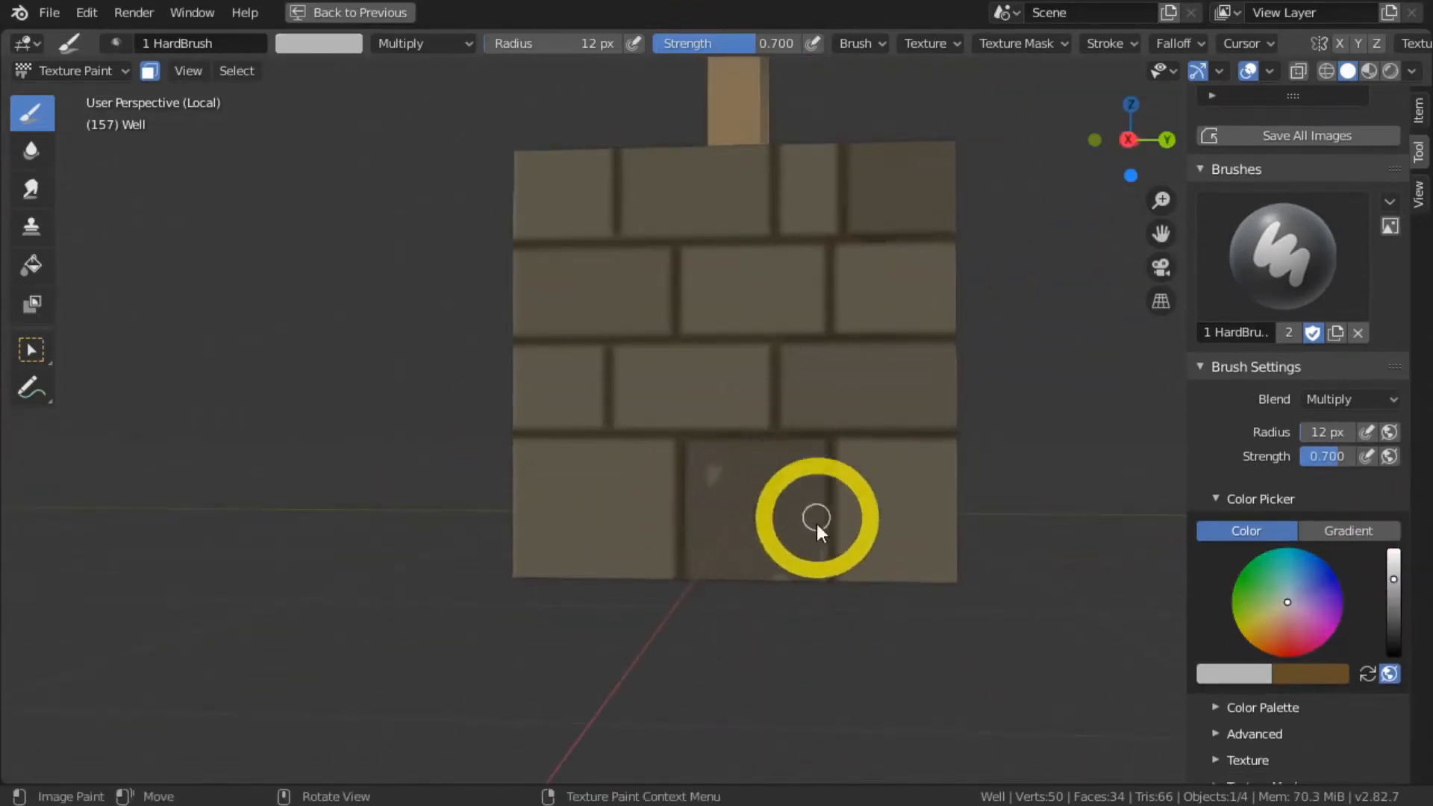
Step: Examine the stone colour variation on the well's back and left-side walls and on the front wall
scroll(714, 457, "down", 5)
middle_click_drag(713, 457, 505, 549)
scroll(499, 326, "up", 5)
middle_click_drag(499, 325, 607, 303)
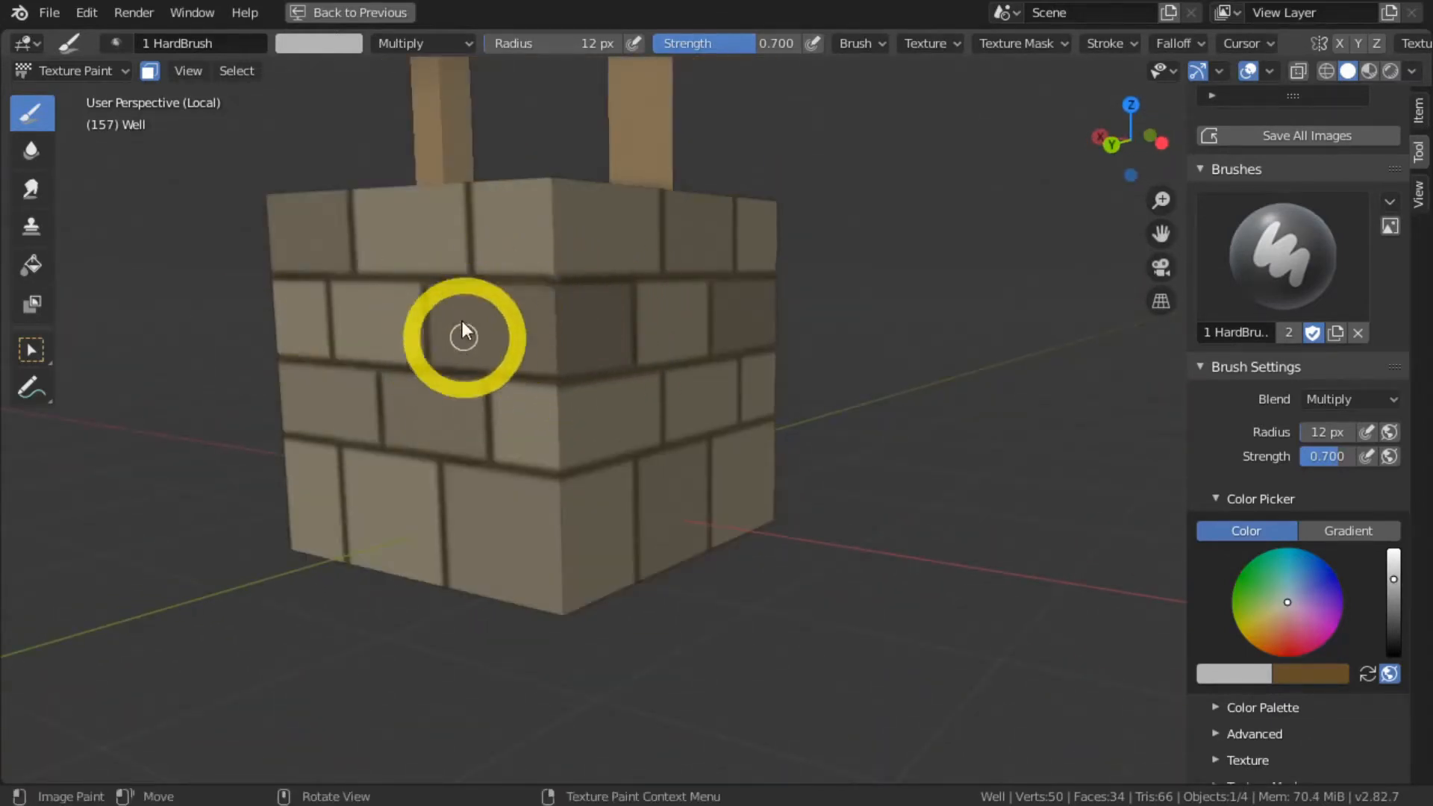
scroll(523, 522, "down", 5)
middle_click_drag(563, 676, 606, 536)
scroll(607, 536, "up", 5)
middle_click_drag(607, 536, 852, 507)
Step: Try a light tint on the second-row middle stone of the front wall, undo it and reset the brush to light neutral grey
key("s")
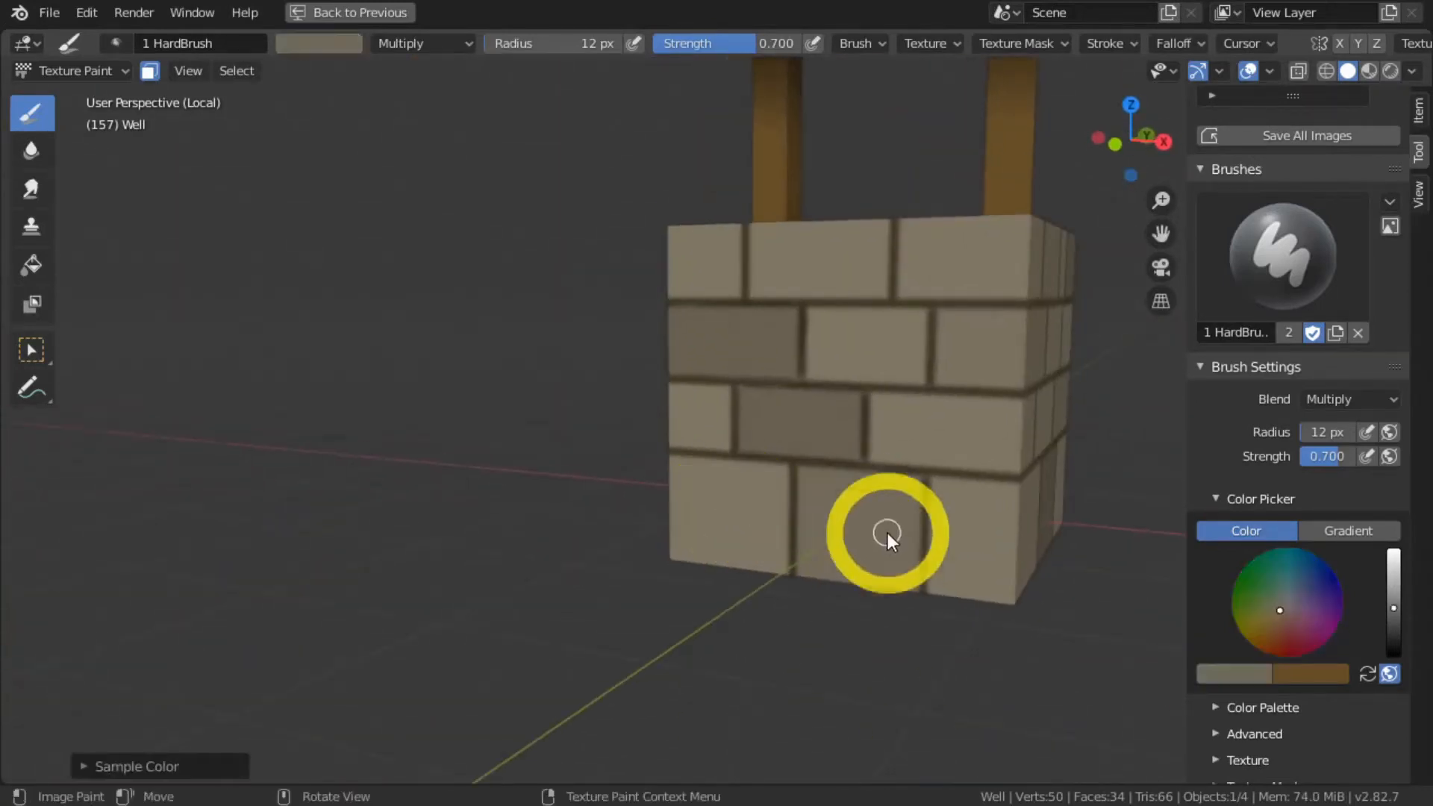
mouse_move(1392, 609)
left_mouse_down()
mouse_move(1392, 665)
mouse_move(1392, 561)
left_mouse_up()
left_click_drag(912, 320, 845, 327)
key("ctrl+z")
mouse_move(1392, 565)
left_mouse_down()
mouse_move(1391, 659)
mouse_move(1392, 564)
left_mouse_up()
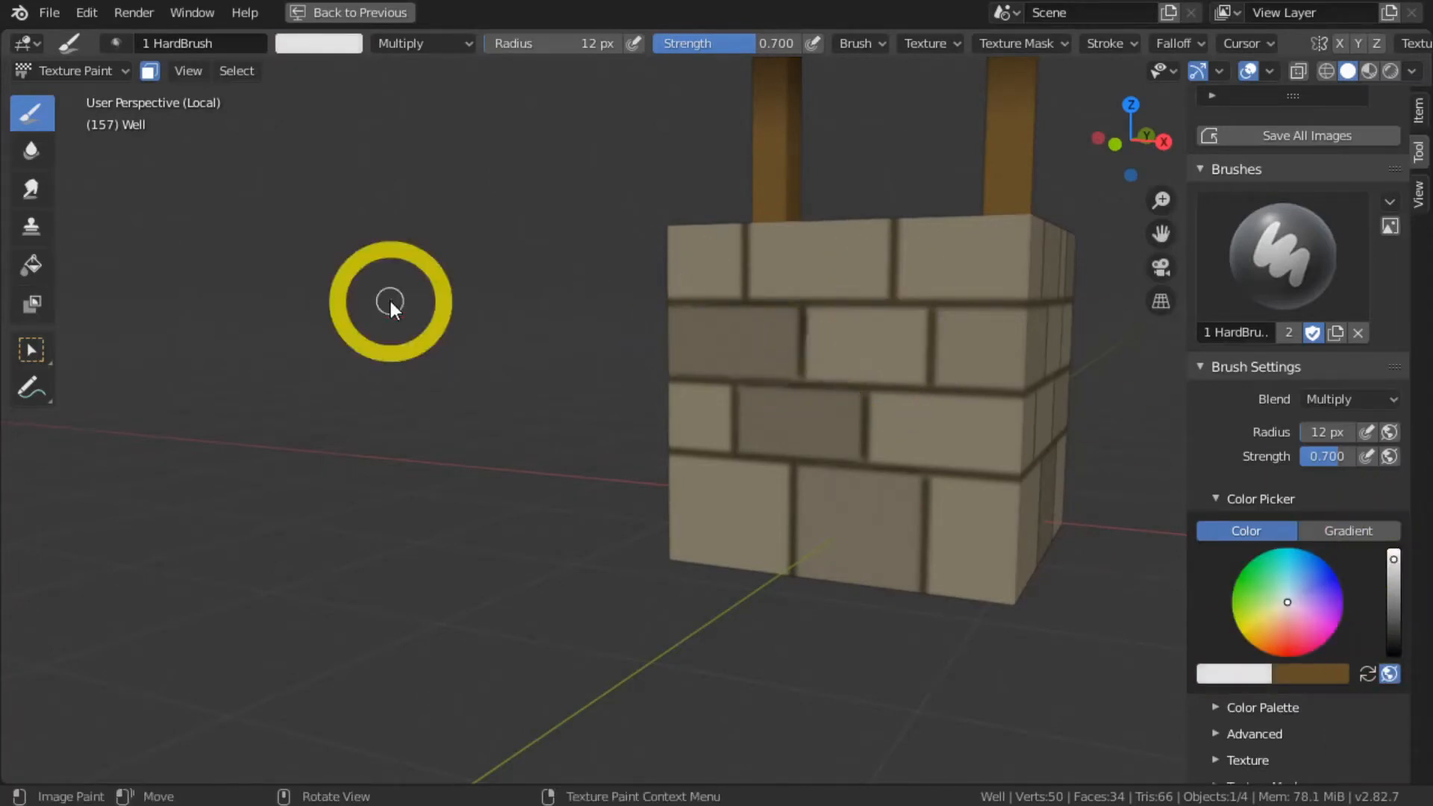
Step: Using a light and a darker neutral grey, darken the second tile in the third row and the last tile in the second row of the front roof slope
scroll(857, 314, "down", 4)
mouse_move(856, 314)
middle_mouse_down()
mouse_move(912, 569)
mouse_move(395, 522)
mouse_move(799, 530)
mouse_move(569, 608)
mouse_move(831, 585)
mouse_move(1008, 463)
middle_mouse_up()
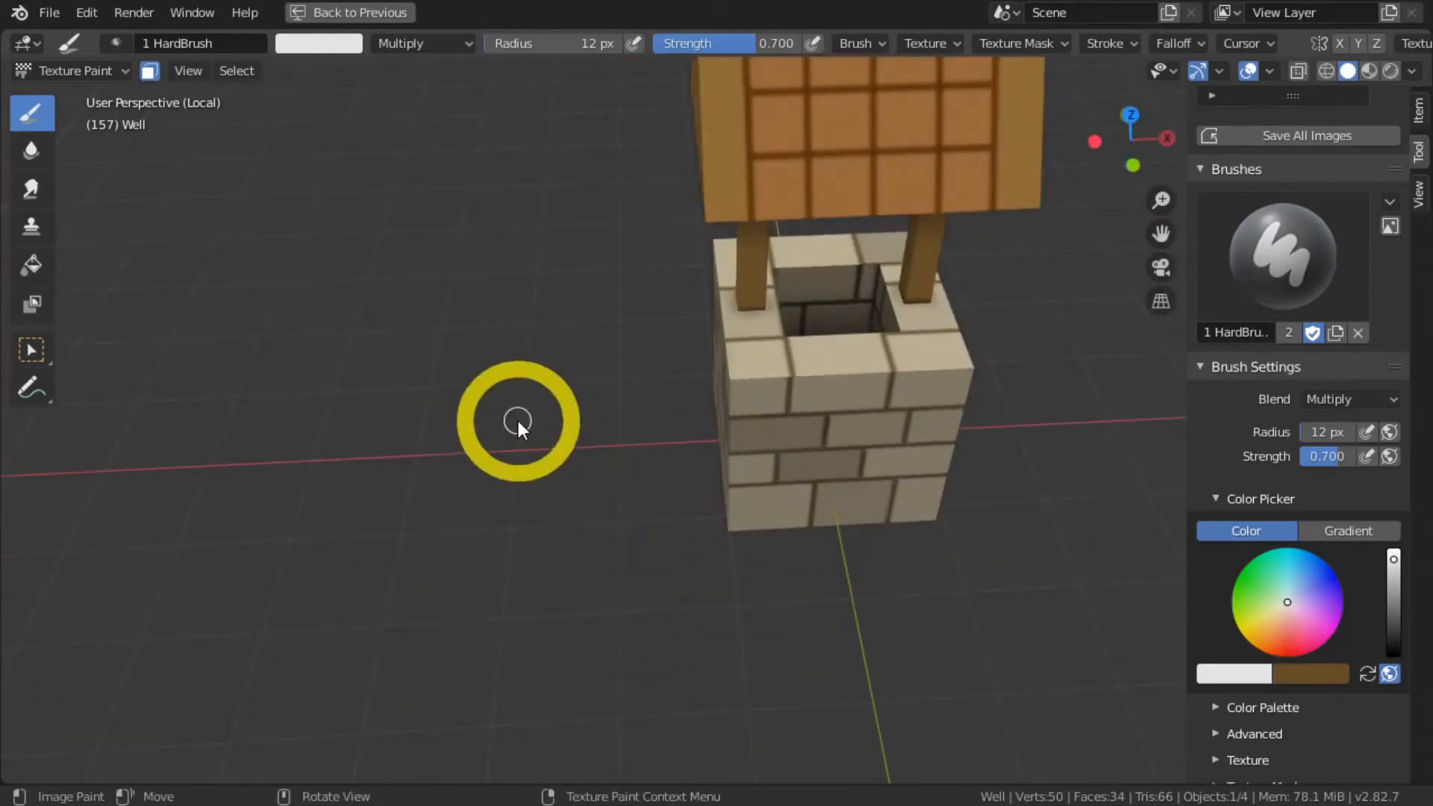
key("KP_7")
key("KP_1")
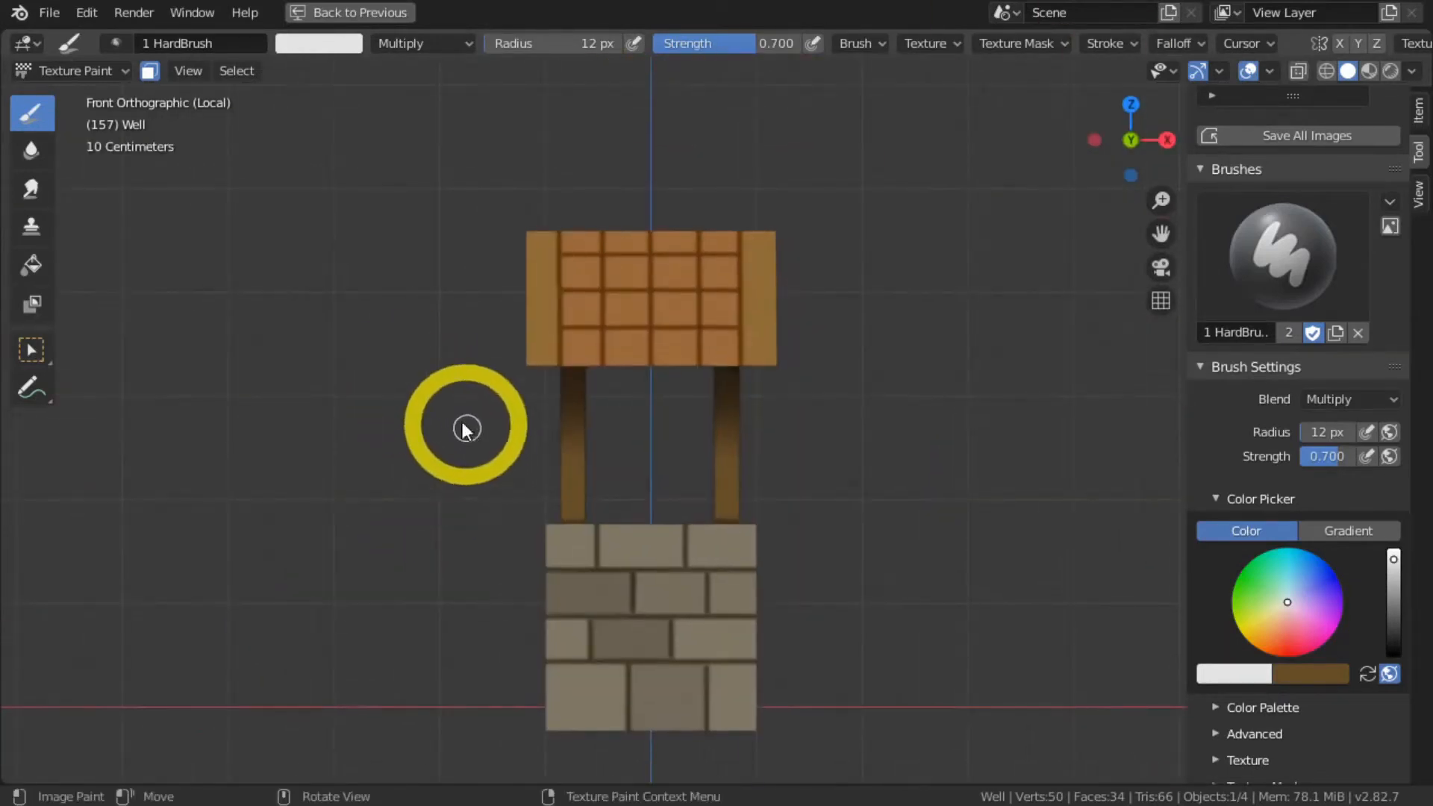
scroll(440, 403, "up", 2)
middle_click_drag(261, 151, 326, 343, "shift")
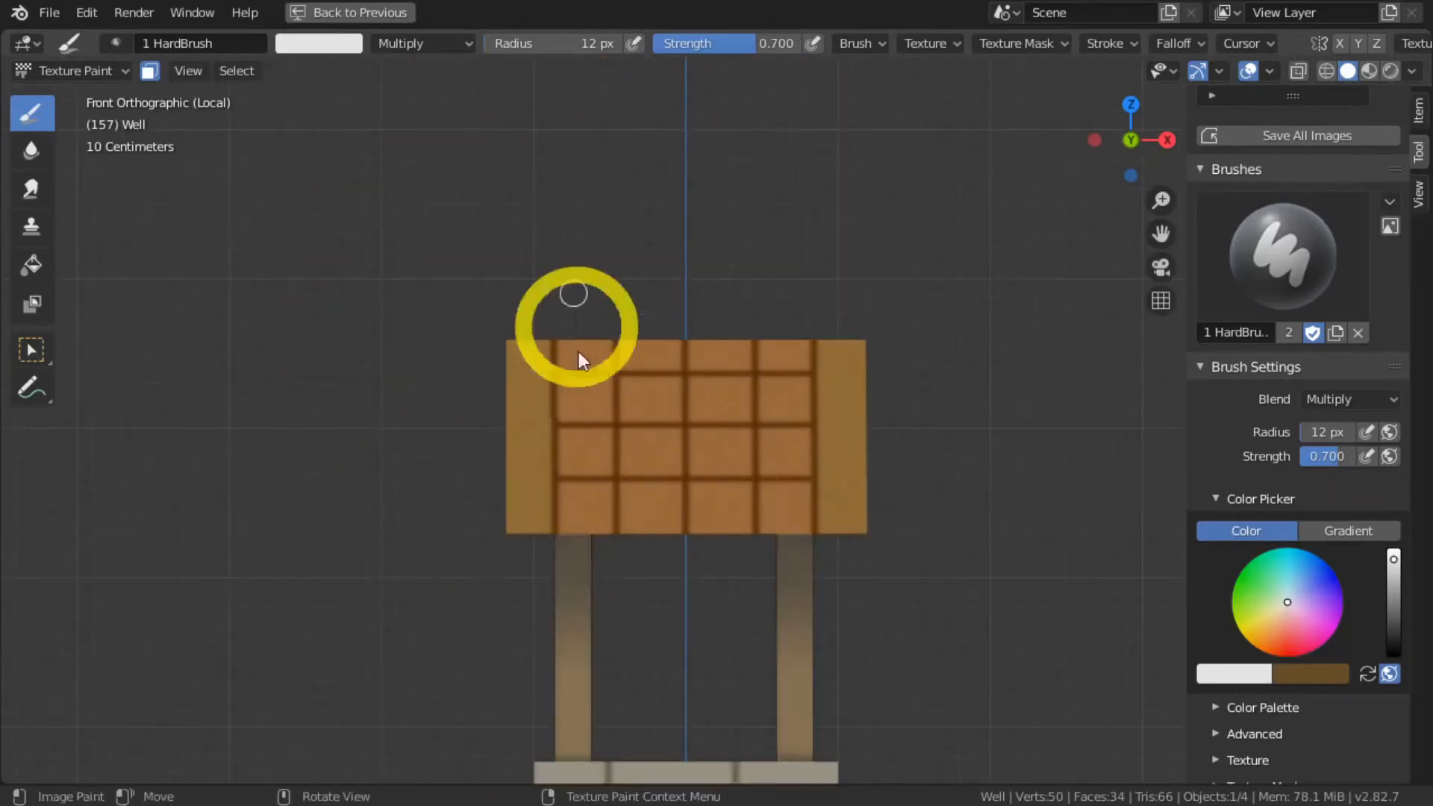
key("s")
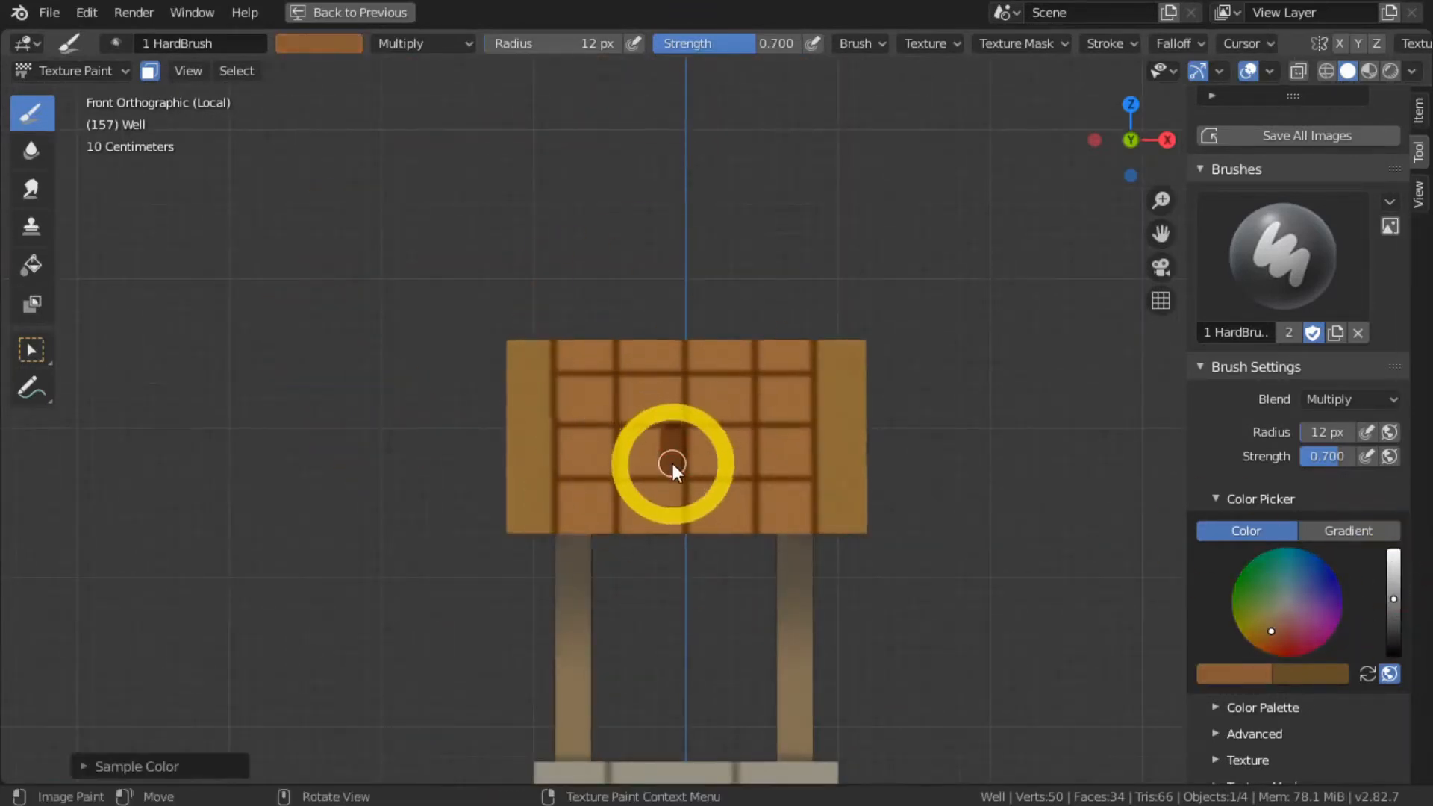
mouse_move(1393, 574)
left_mouse_down()
mouse_move(1203, 802)
mouse_move(673, 437)
left_mouse_up()
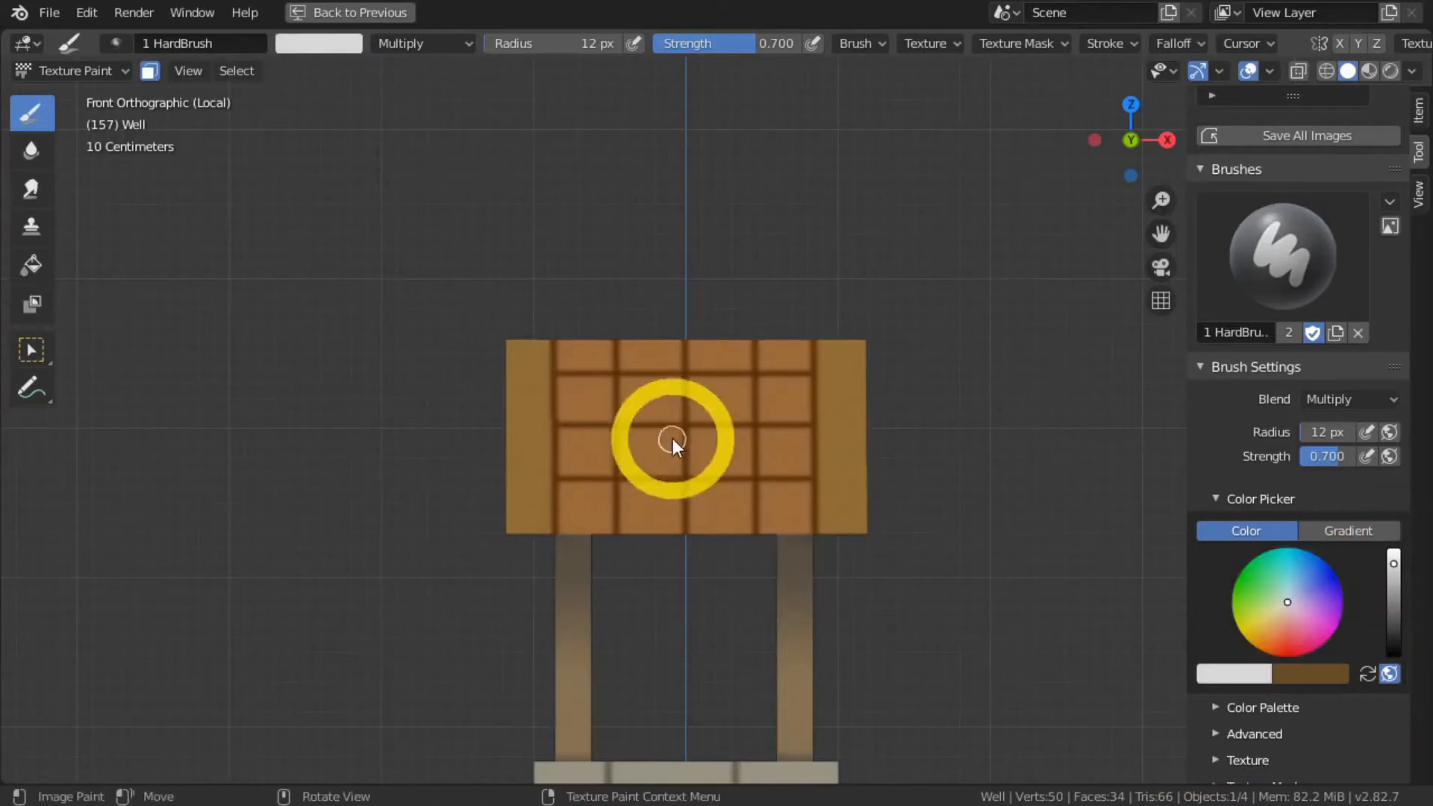
left_click(1390, 586)
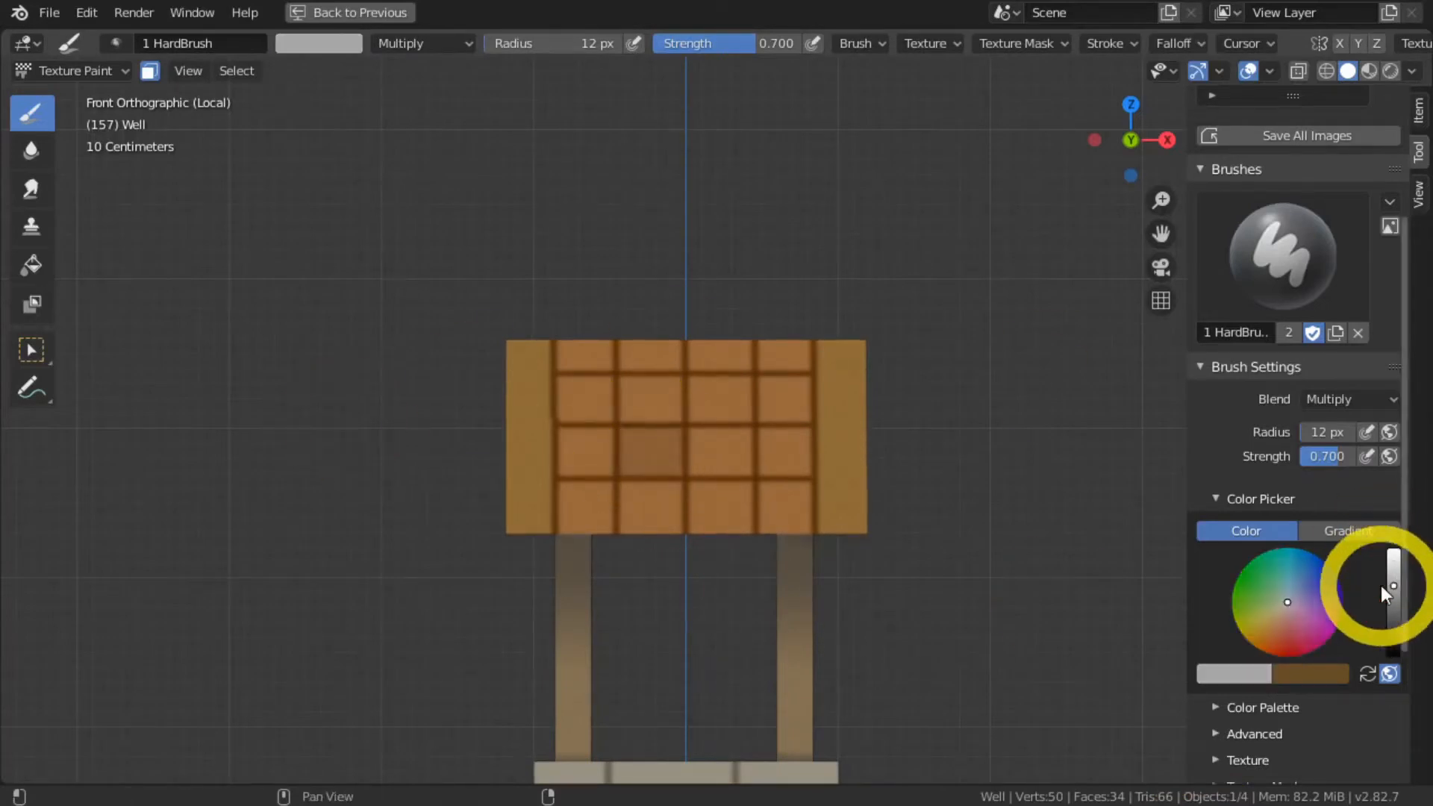
mouse_move(804, 385)
left_mouse_down()
mouse_move(794, 409)
mouse_move(774, 394)
left_mouse_up()
Step: Reduce the brush radius to 8 px and darken the second tile along the roof ridge from the top view
middle_click_drag(809, 352, 684, 336)
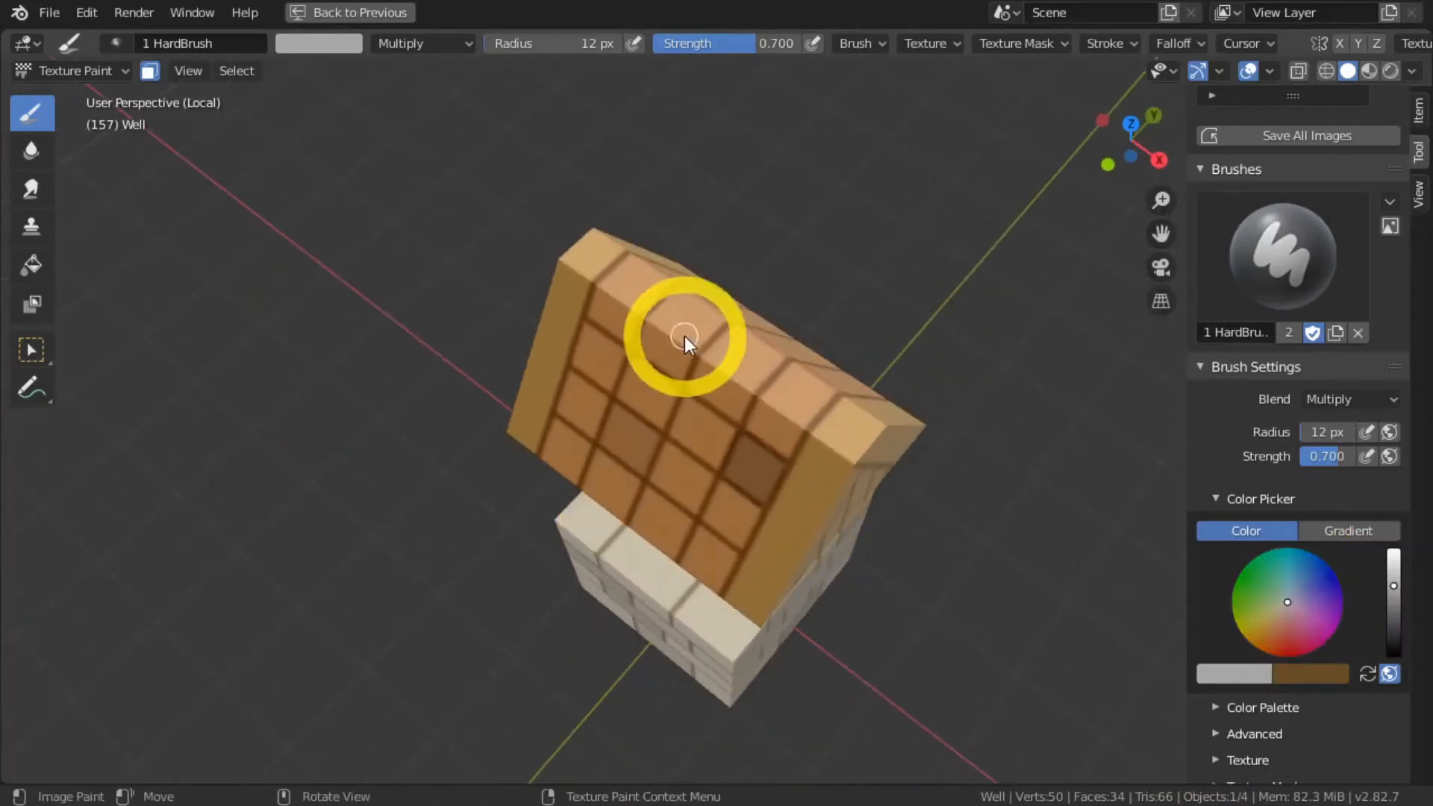
middle_click_drag(614, 93, 648, 217)
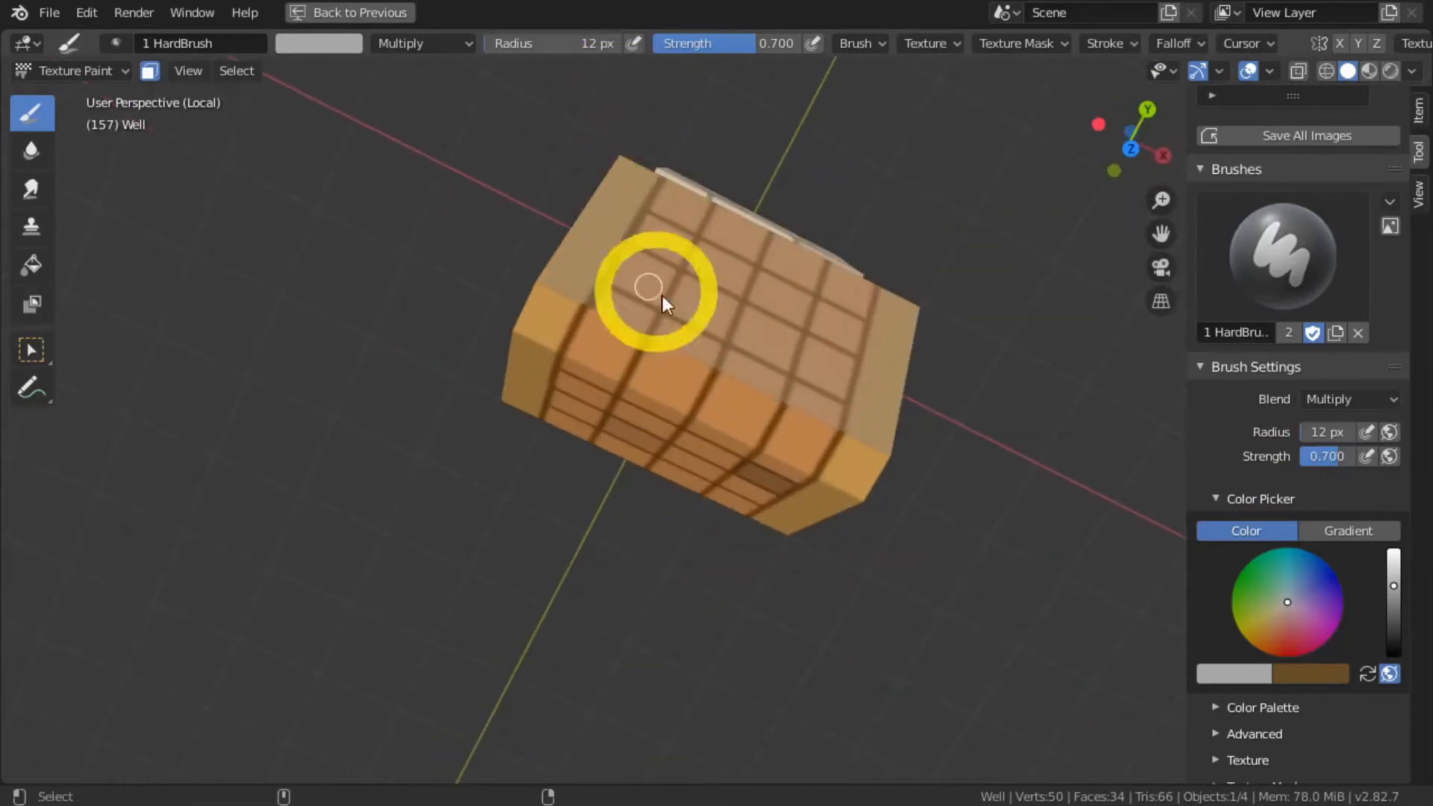
key("a")
key("KP_7")
key("bracketleft")
key("bracketleft")
key("bracketleft")
mouse_move(674, 350)
left_mouse_down()
mouse_move(641, 351)
mouse_move(634, 418)
mouse_move(665, 351)
mouse_move(656, 410)
mouse_move(628, 353)
left_mouse_up()
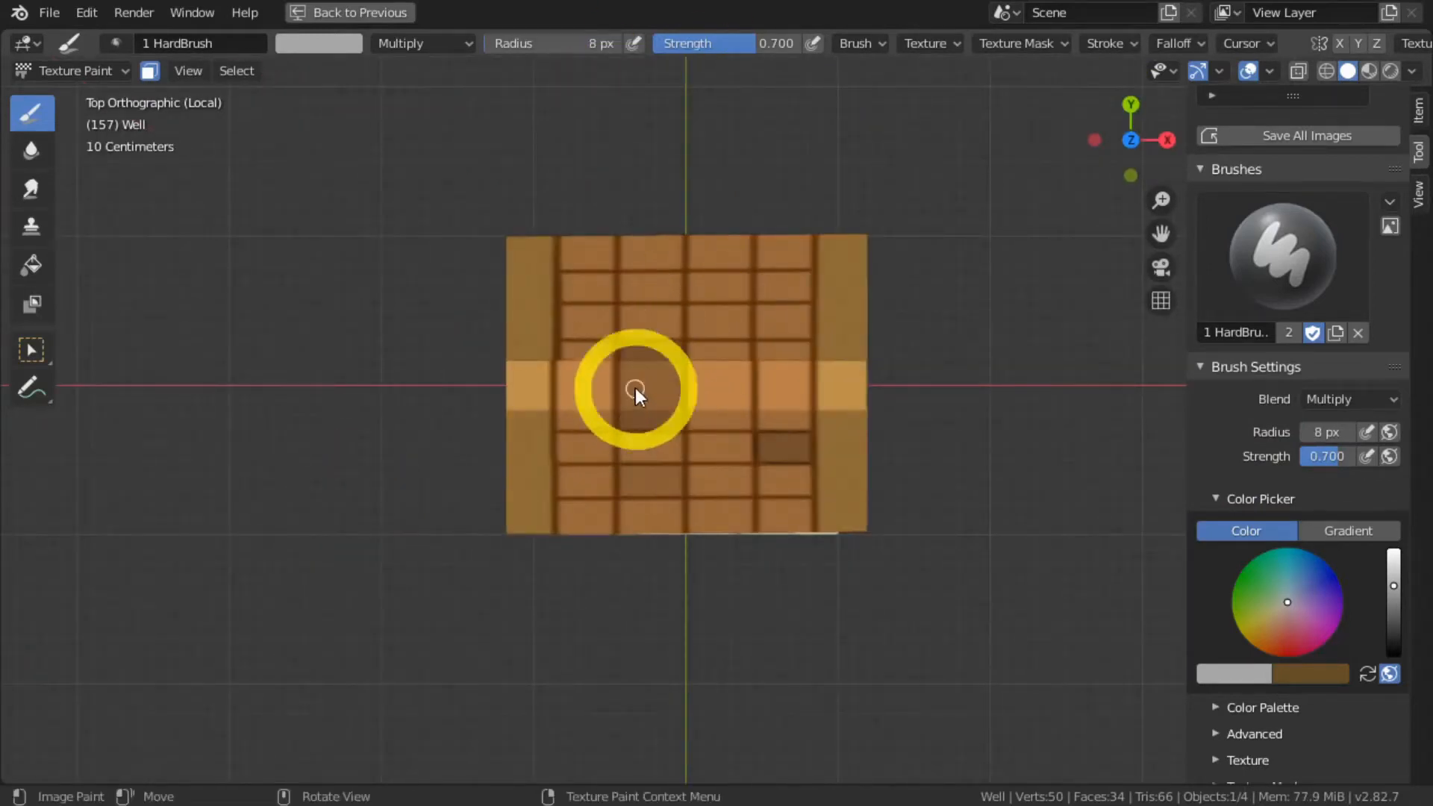
Step: Lighten the brush grey and subtly tint individual tiles in the second, third and bottom rows of the back roof slope
middle_click_drag(634, 388, 443, 505)
left_click_drag(1393, 586, 1392, 559)
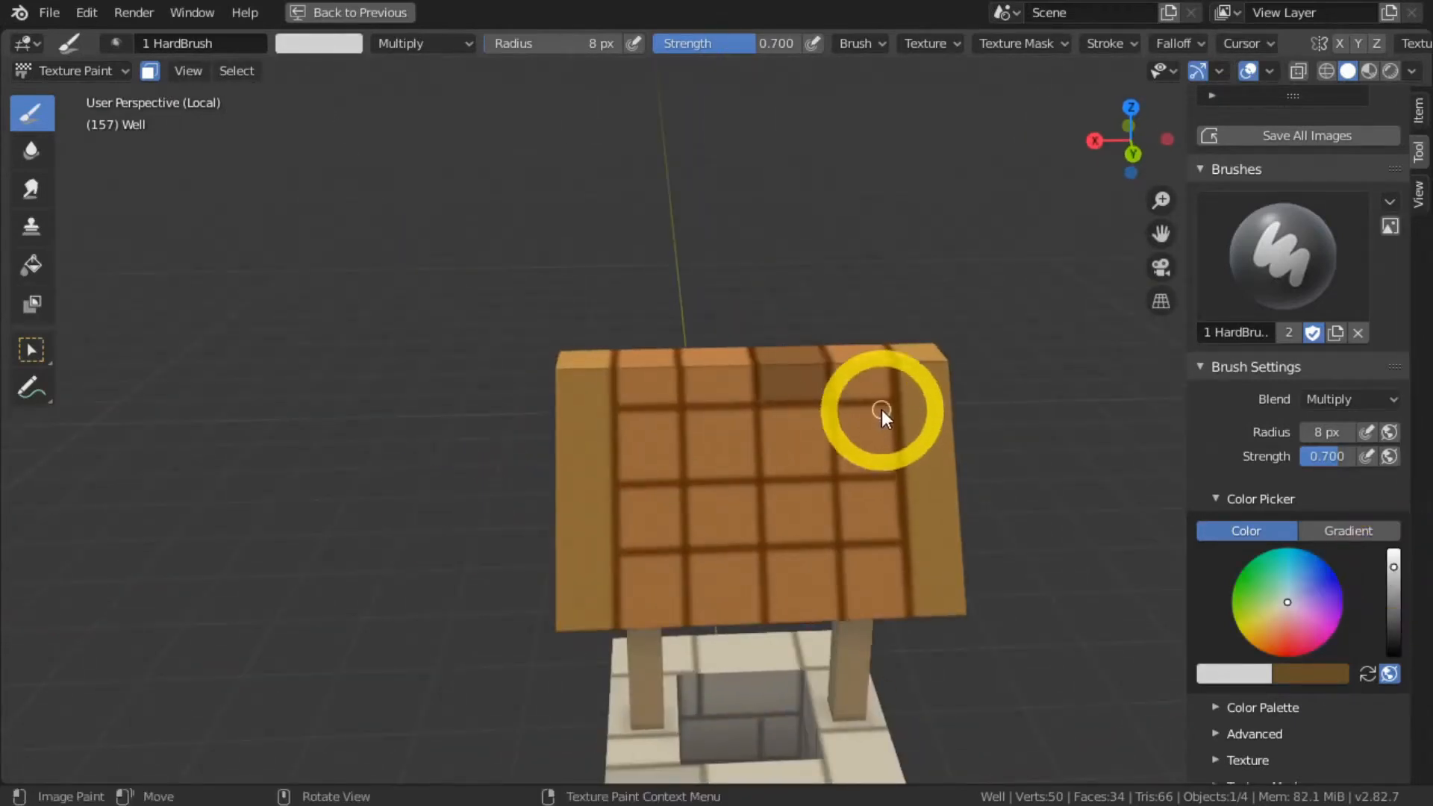
mouse_move(889, 485)
left_mouse_down()
mouse_move(848, 496)
mouse_move(872, 504)
left_mouse_up()
left_click_drag(740, 482, 697, 490)
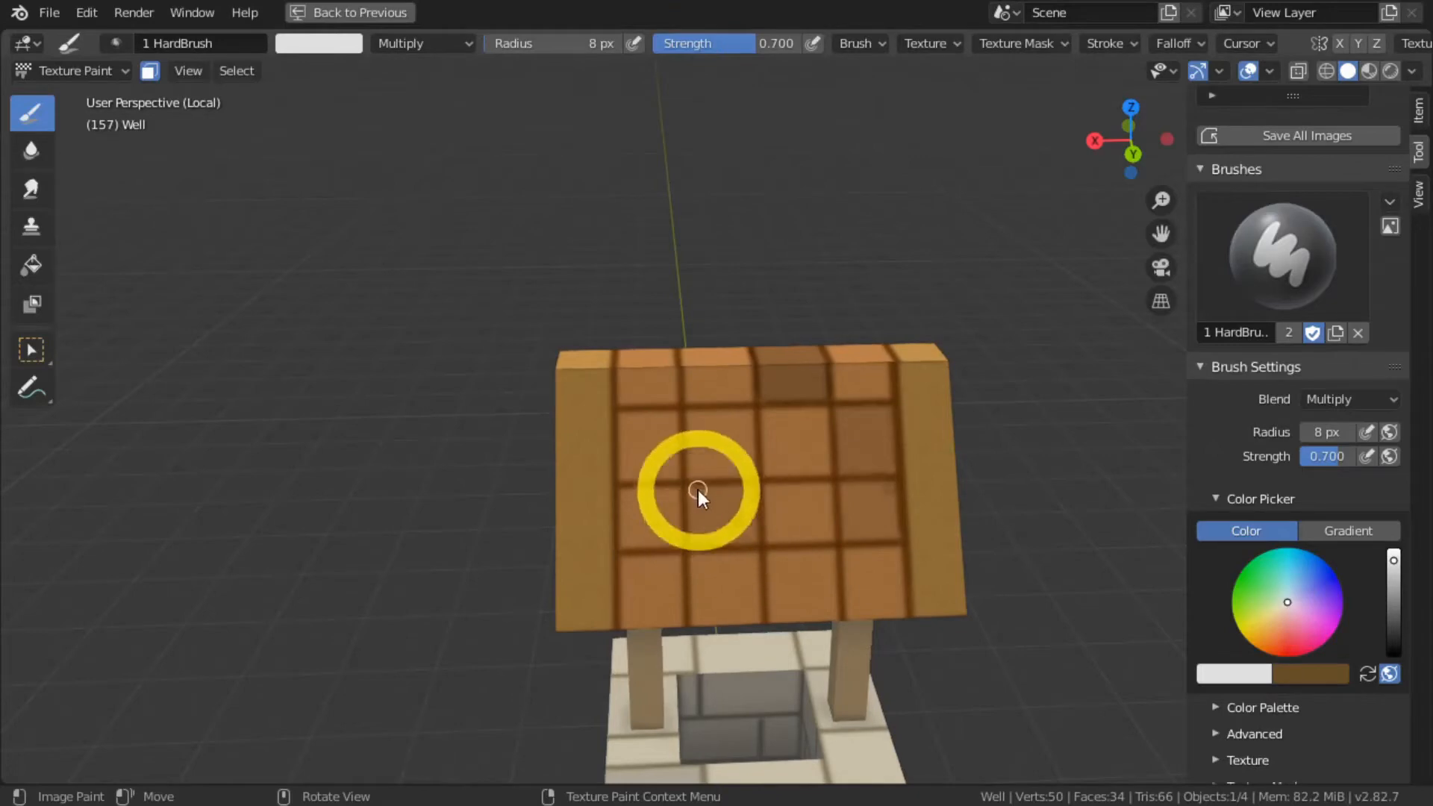
left_click(1393, 569)
mouse_move(675, 569)
left_mouse_down()
mouse_move(626, 562)
mouse_move(636, 611)
left_mouse_up()
Step: Save the blend file with the finished well colour variation
scroll(384, 560, "down", 3)
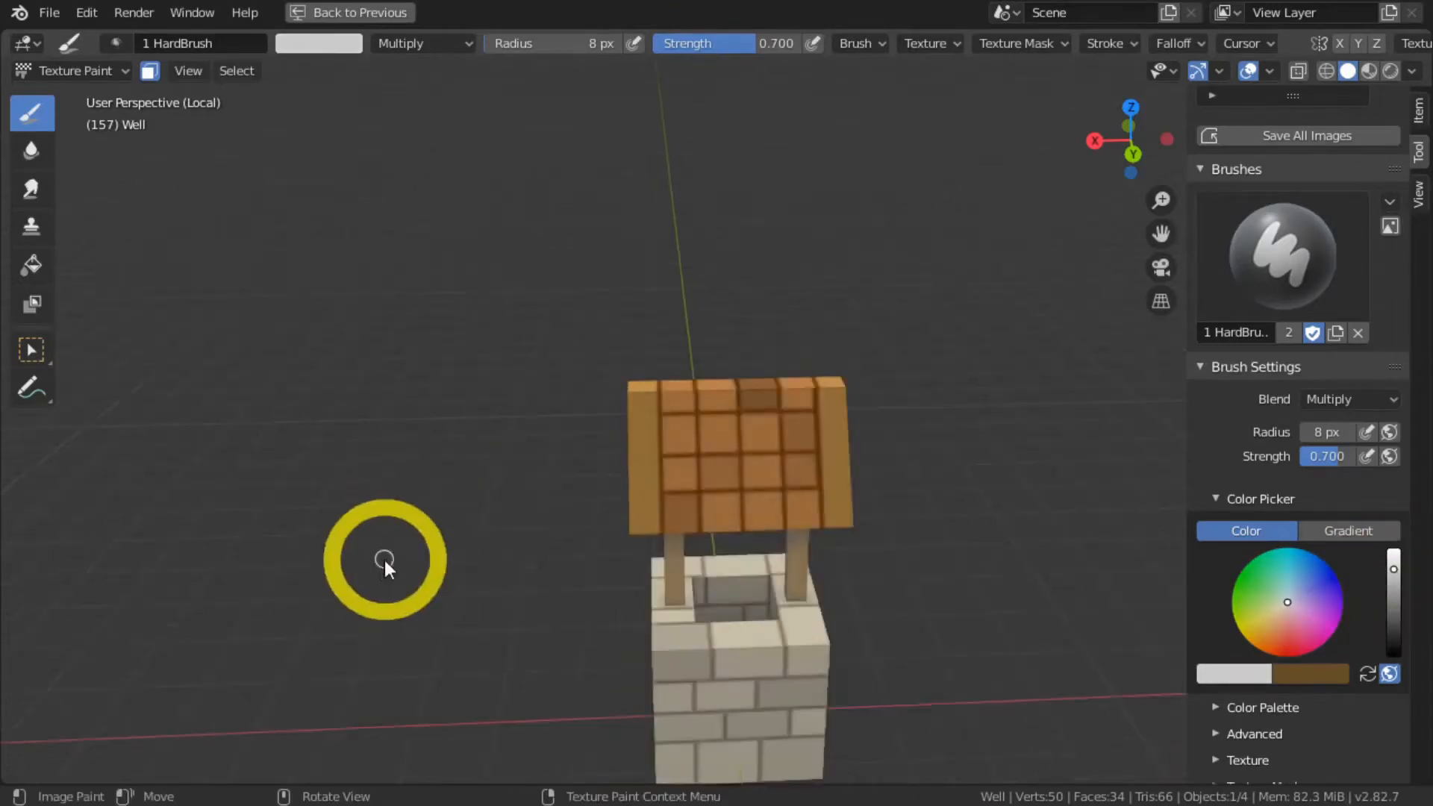
middle_click_drag(384, 560, 470, 529)
scroll(459, 448, "down", 2)
left_click(50, 12)
key("ctrl+s")
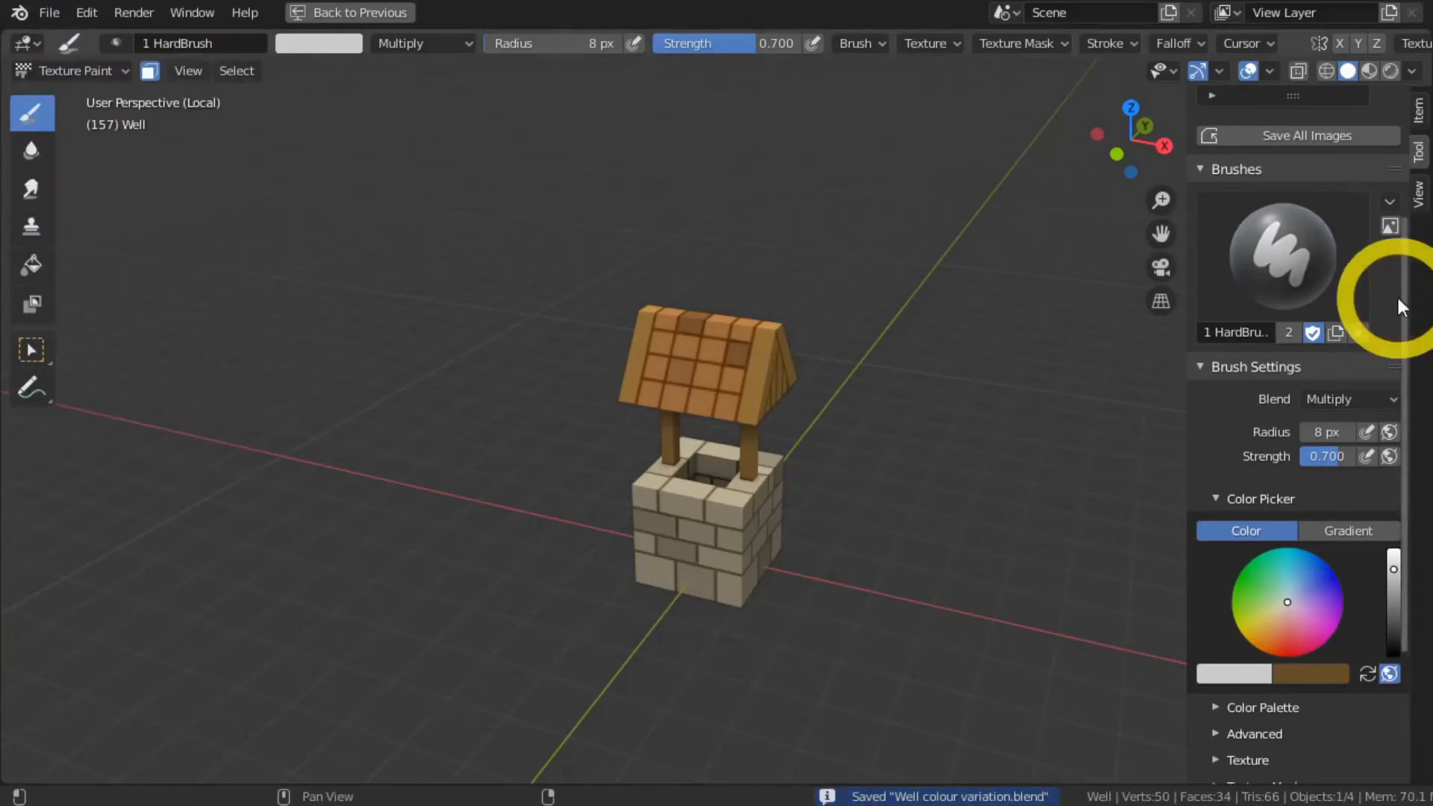
Step: Restore the split Texture Paint layout with the 3D view's sidebar hidden and save the T_Well4_BC.png texture
left_click(297, 13)
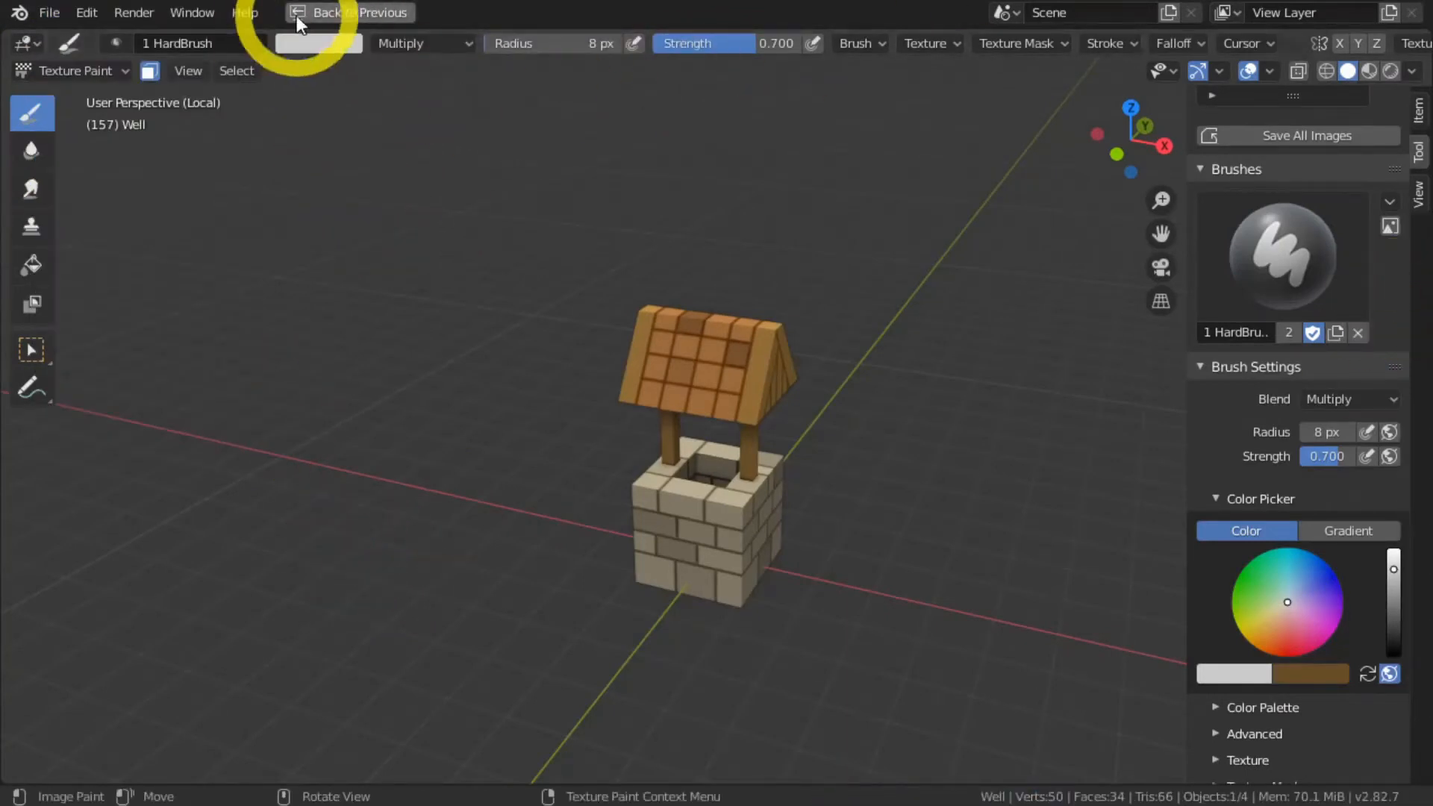
key("alt+s")
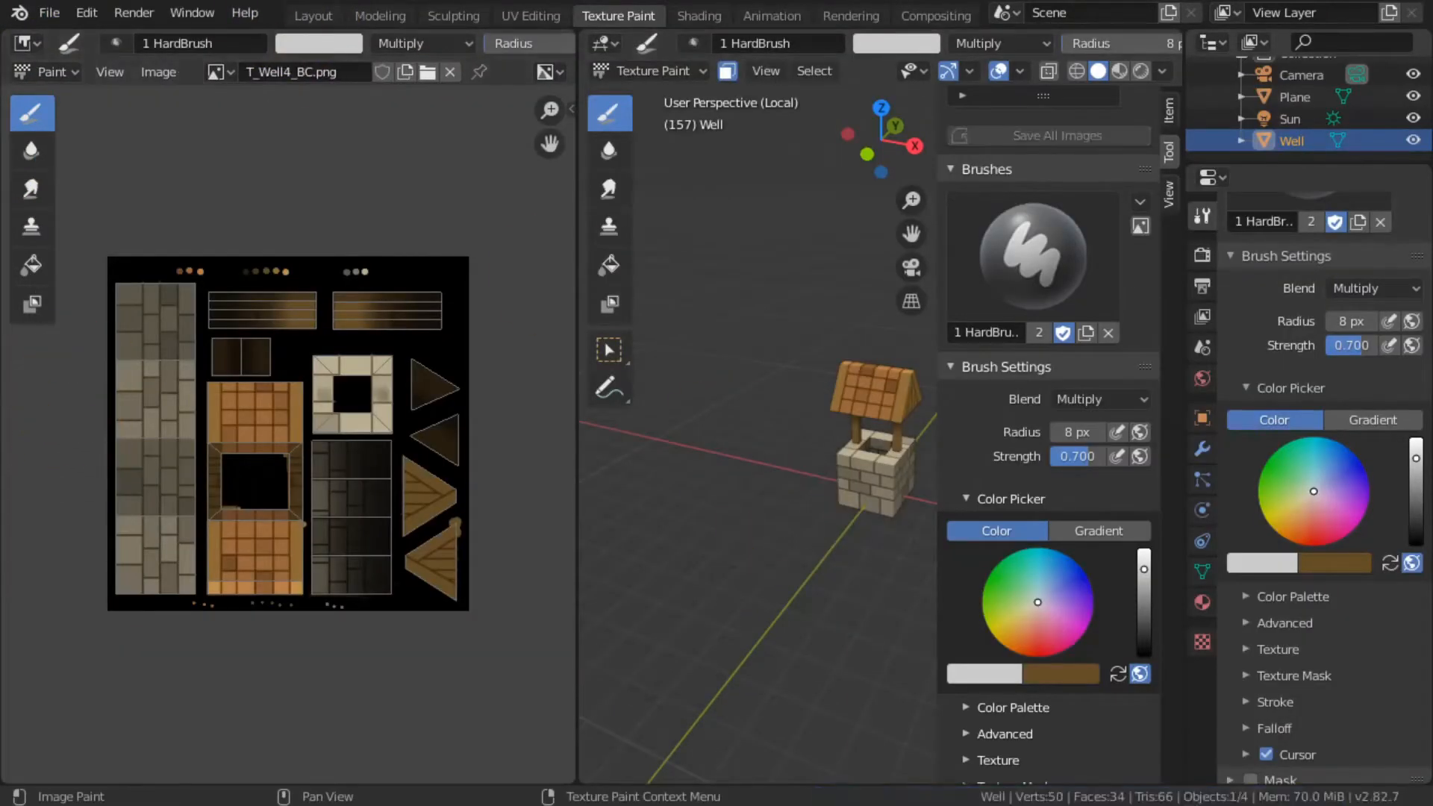
left_click(746, 336)
key("n")
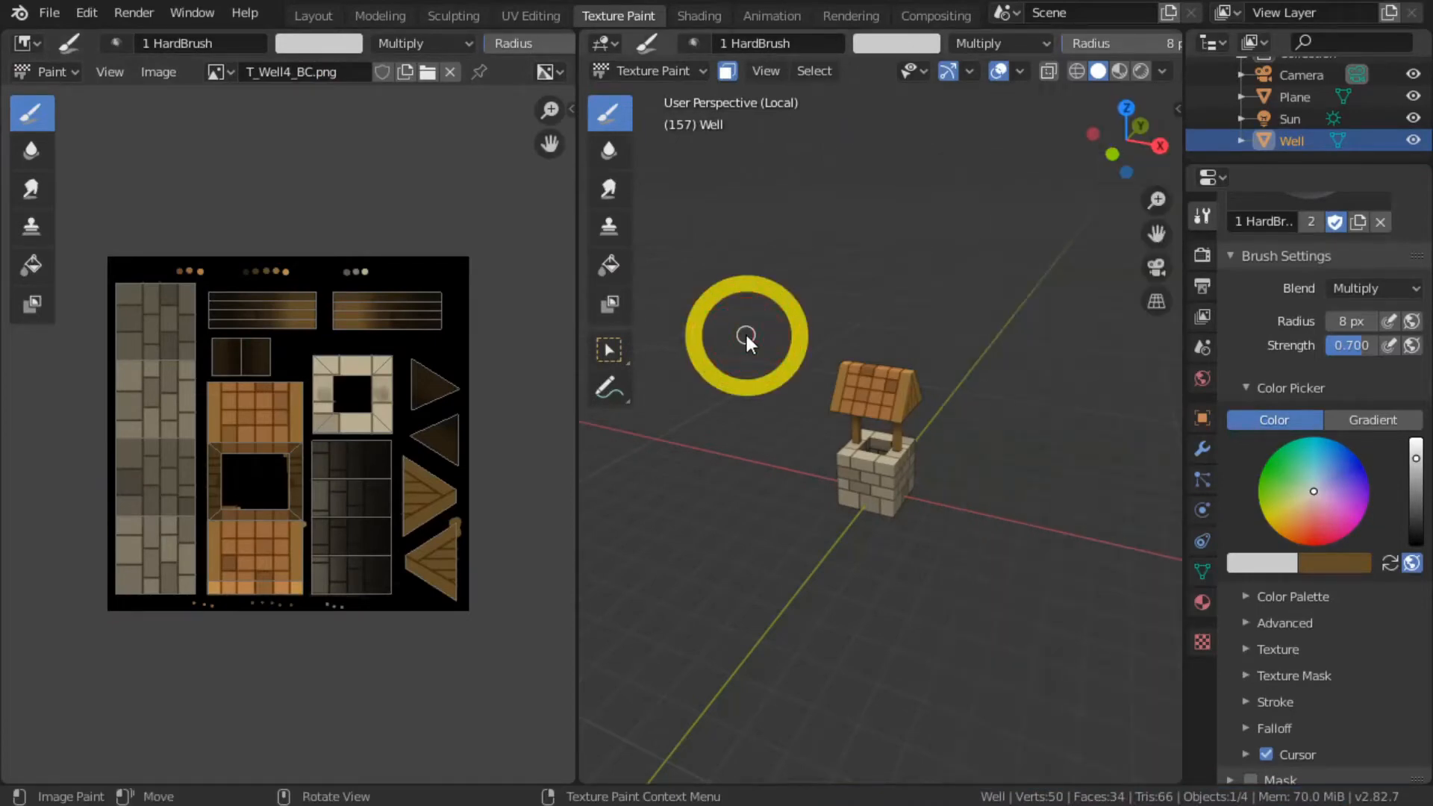
Step: Try a saturated blue dab in Mix mode on a front roof tile and undo it
scroll(736, 522, "up", 2)
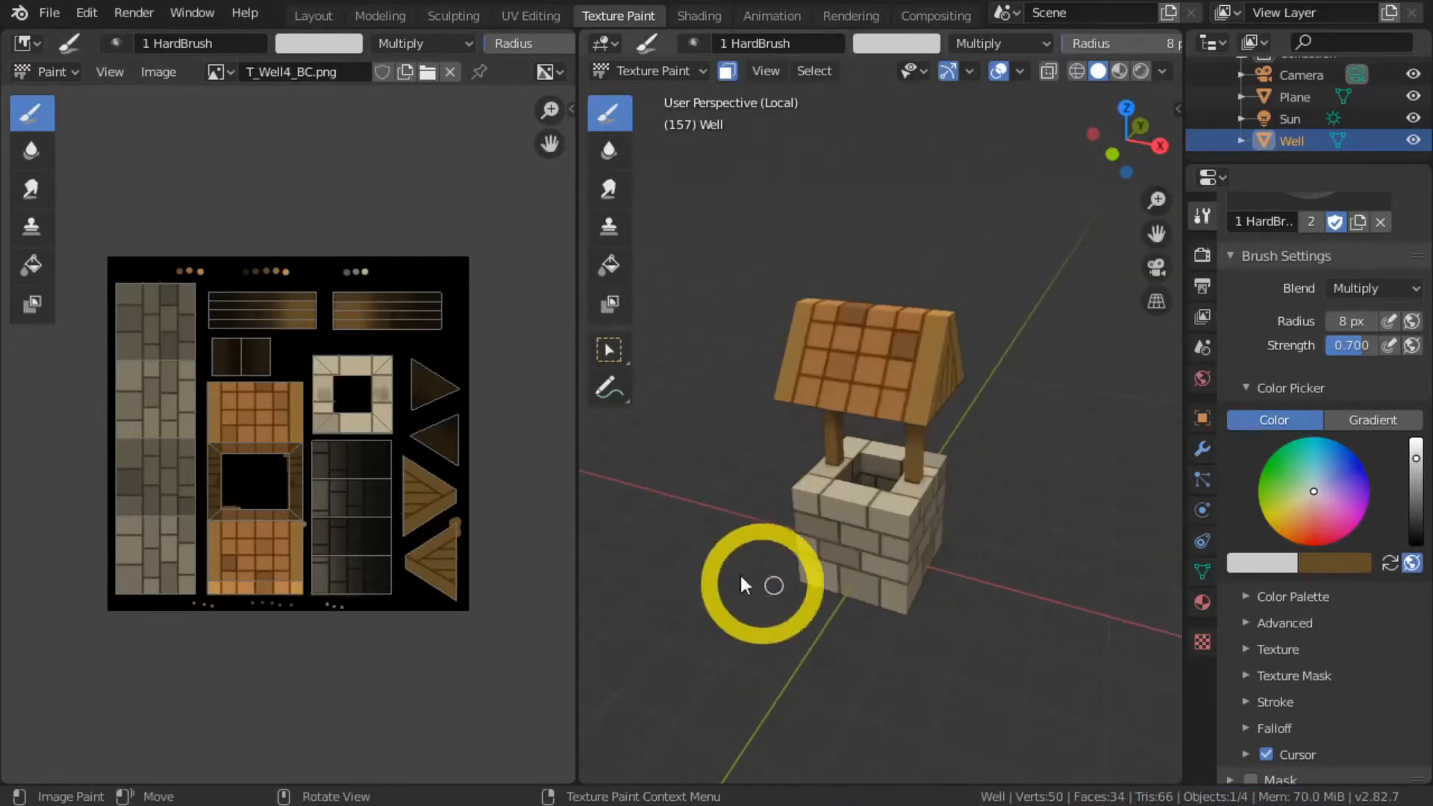
middle_click_drag(740, 572, 639, 539)
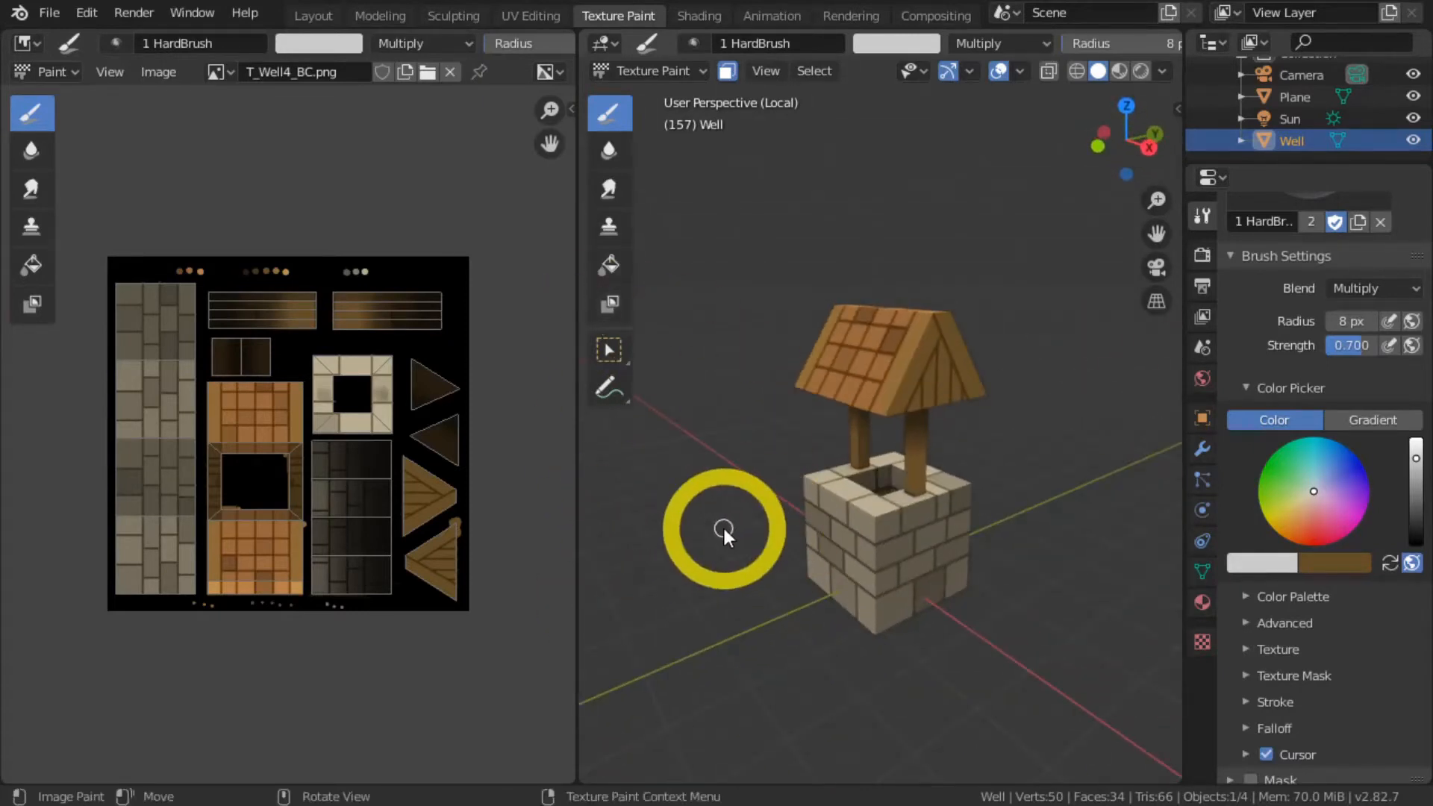
middle_click_drag(706, 610, 758, 557)
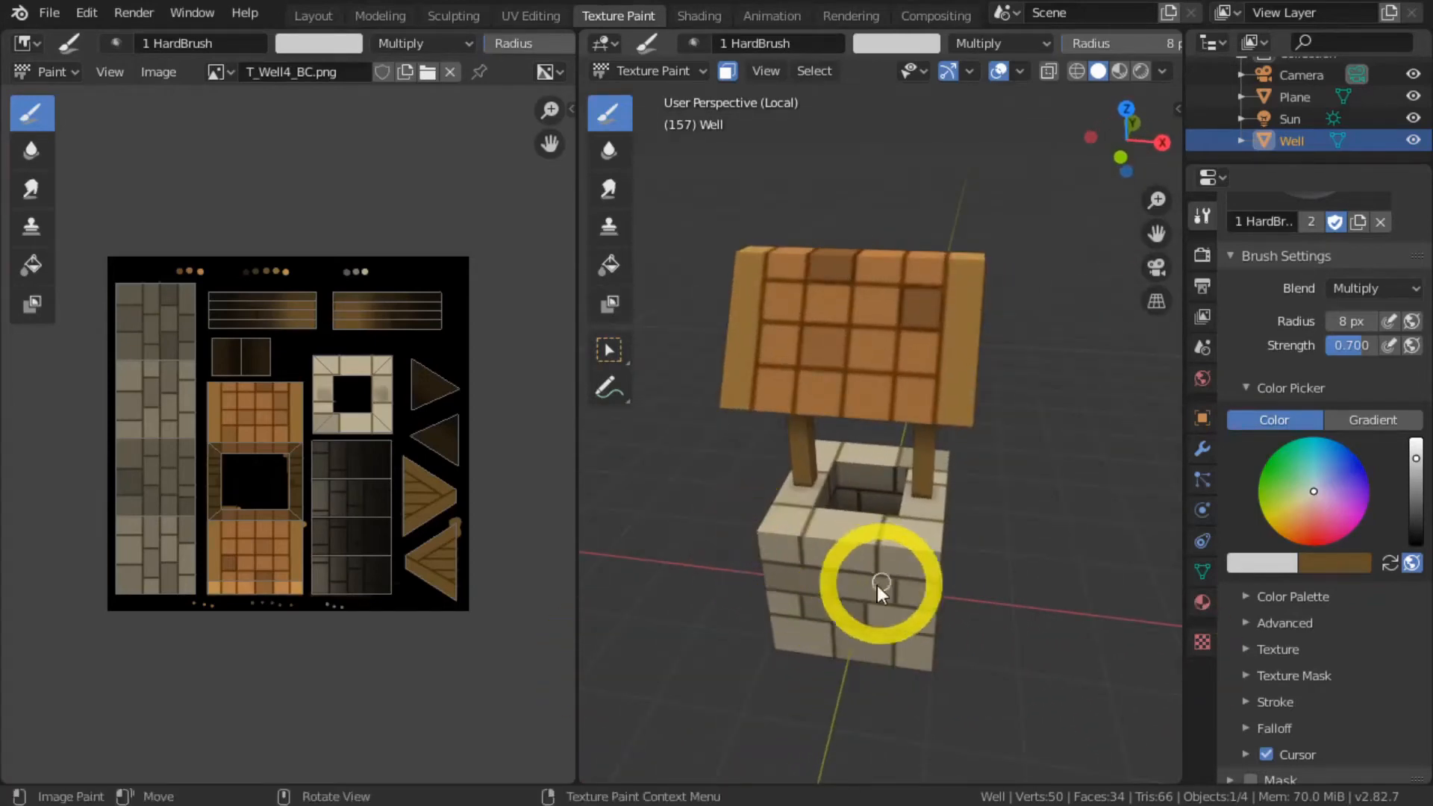
middle_click_drag(876, 586, 751, 609)
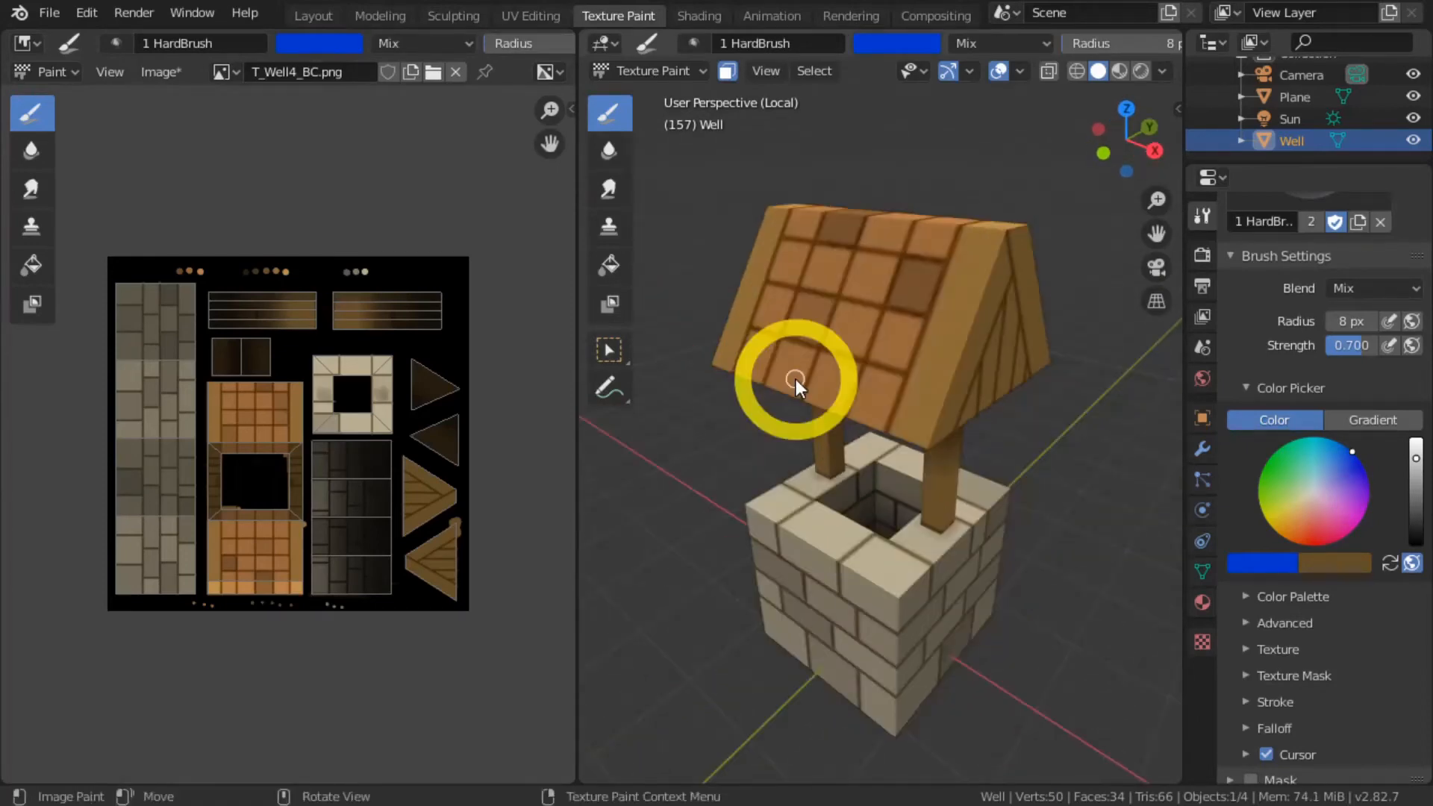
left_click(1314, 482)
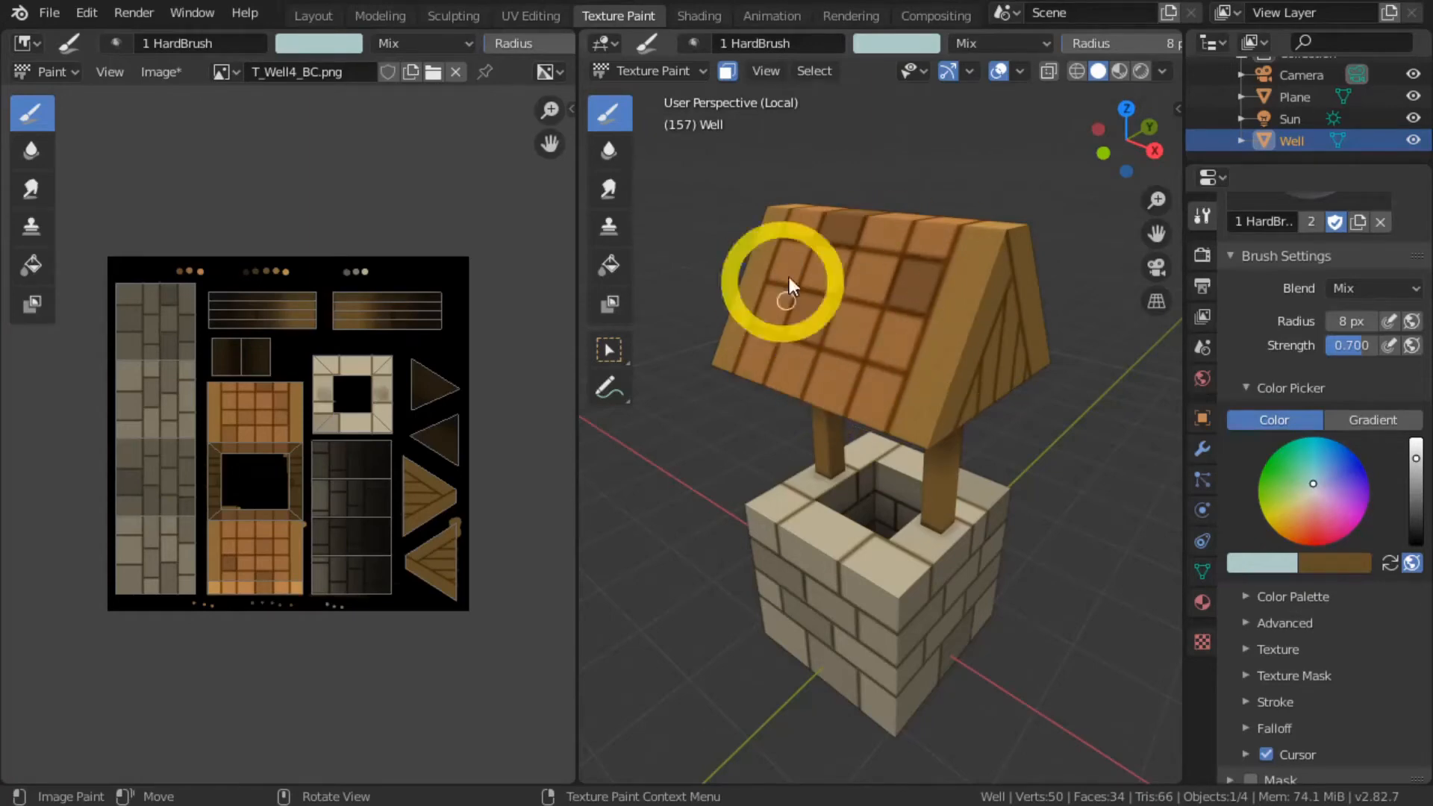
left_click(1347, 448)
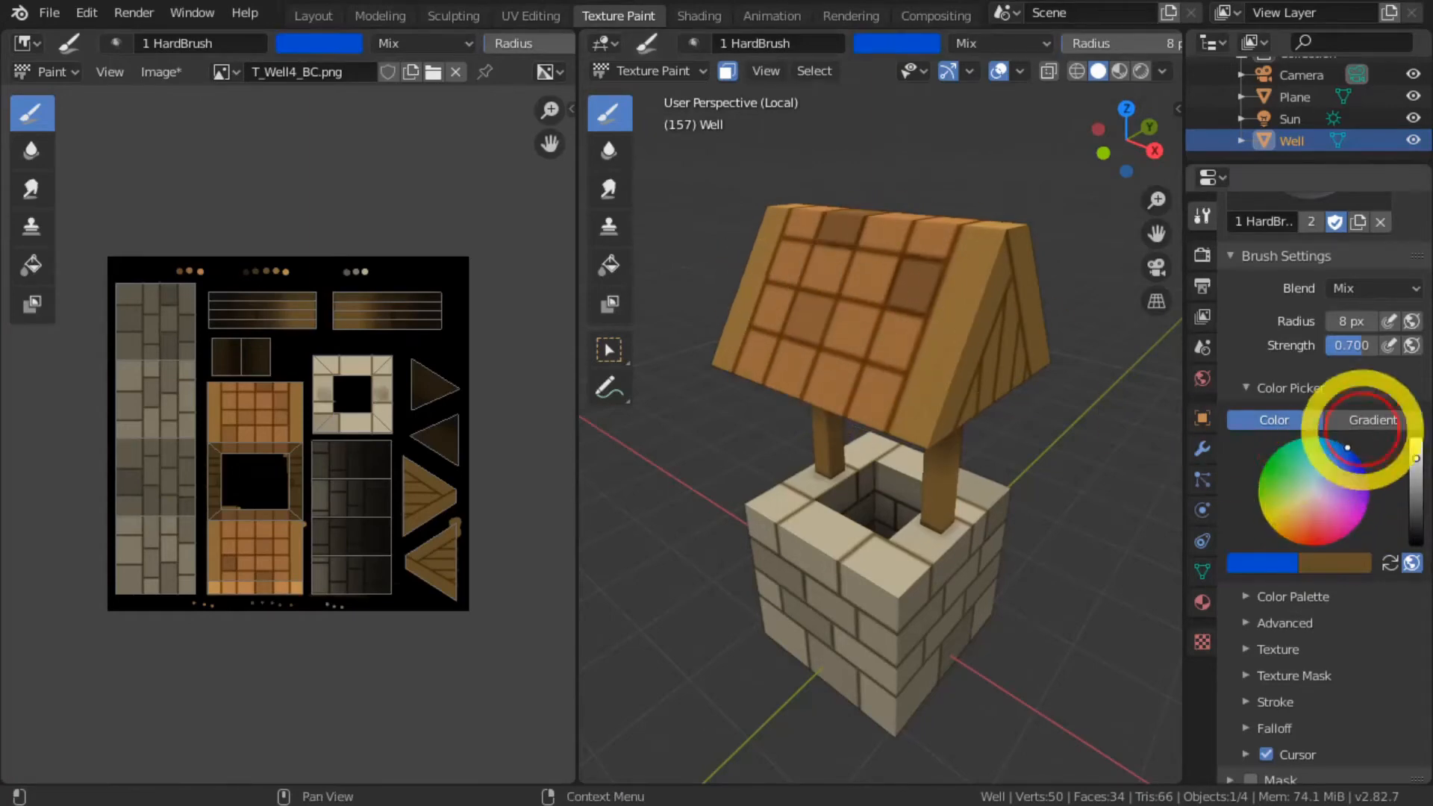
left_click(871, 266)
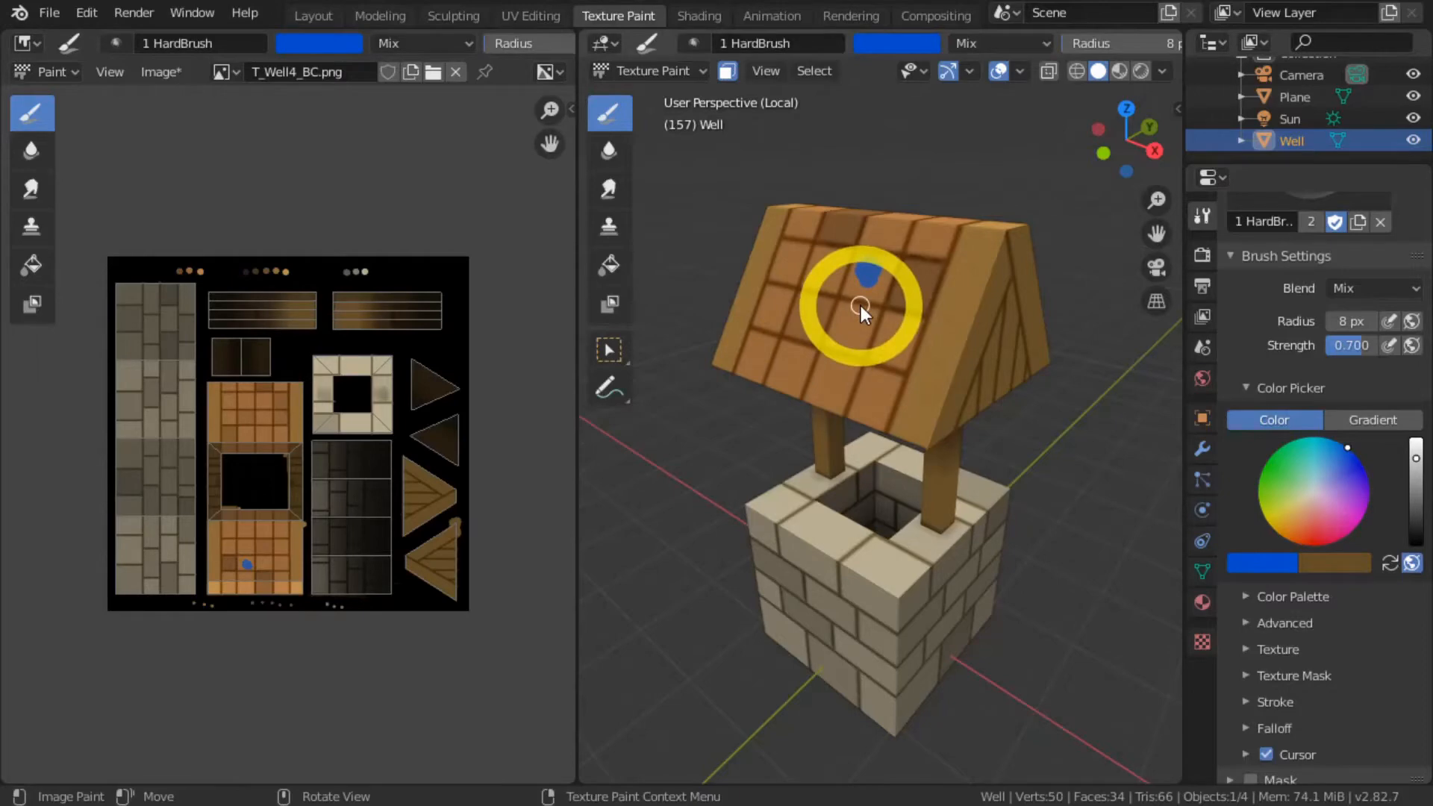
key("ctrl+z")
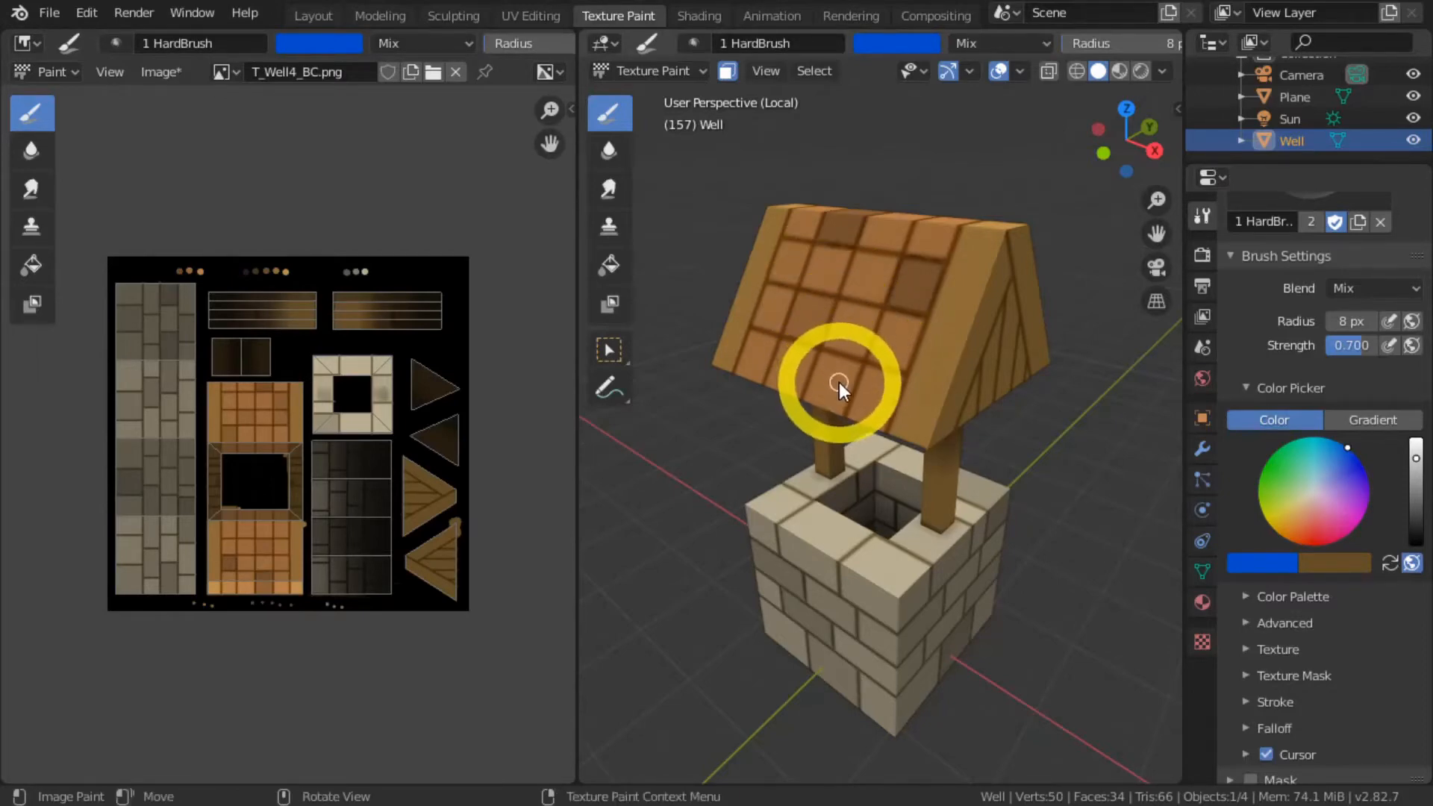
Step: Sample the orange of a roof tile and shift the brush hue to red-orange and on to a golden orange
key("s")
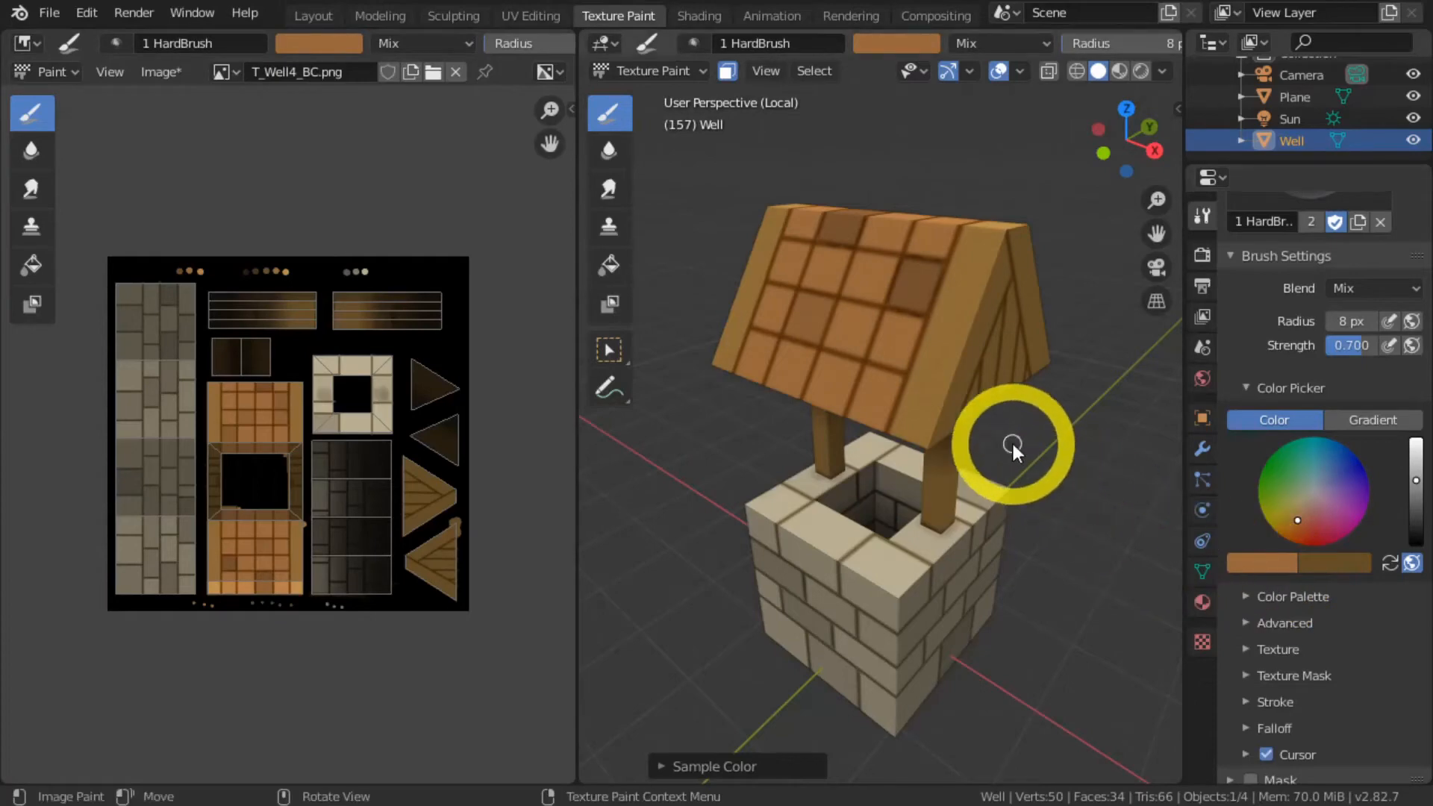
left_click(1296, 519)
left_click(1308, 525)
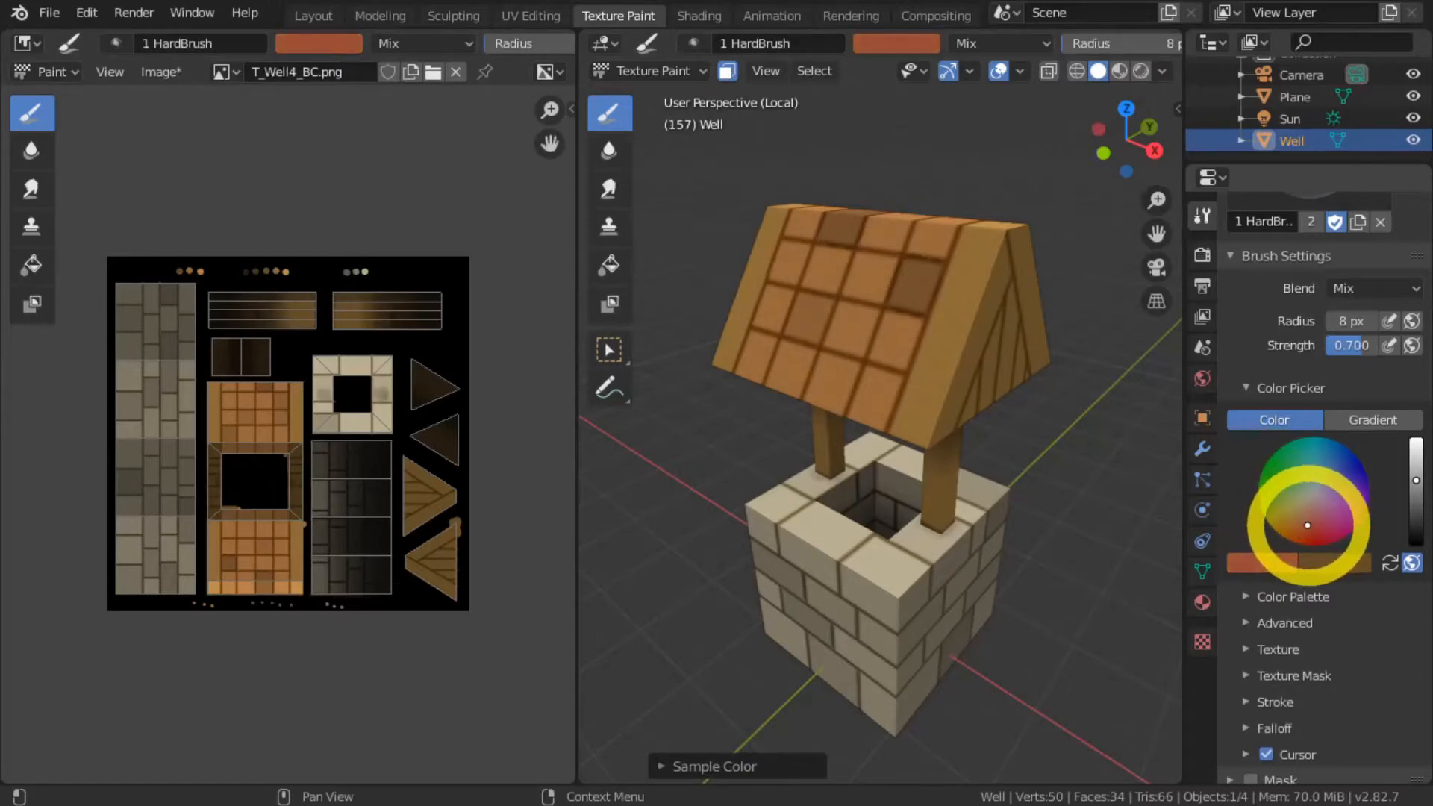
mouse_move(1308, 526)
left_mouse_down()
mouse_move(1302, 503)
mouse_move(1284, 527)
left_mouse_up()
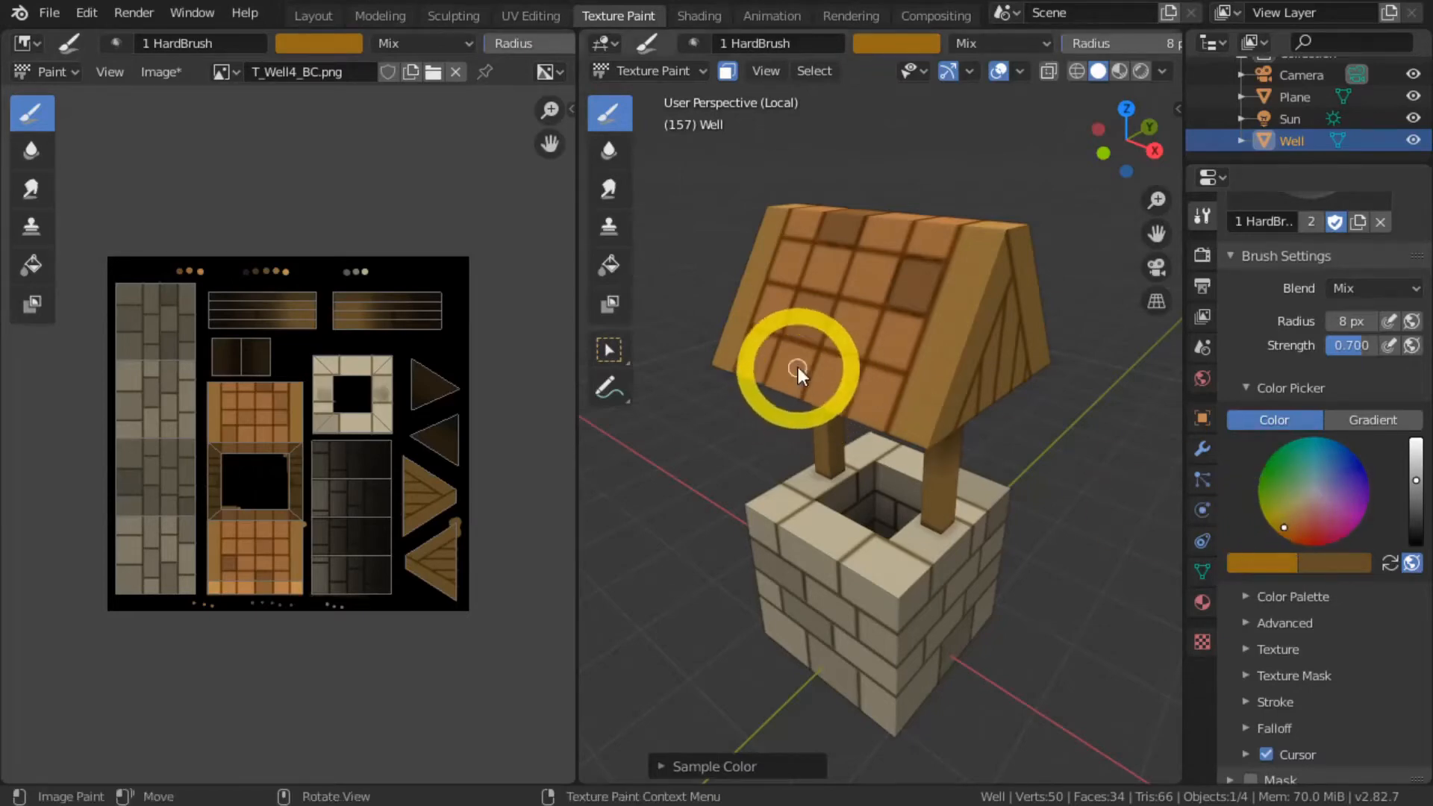
Step: Paint a muted red test dab on a lower front roof tile and a muted yellow dab on the adjacent tile
middle_click_drag(797, 368, 857, 393)
scroll(830, 388, "up", 3)
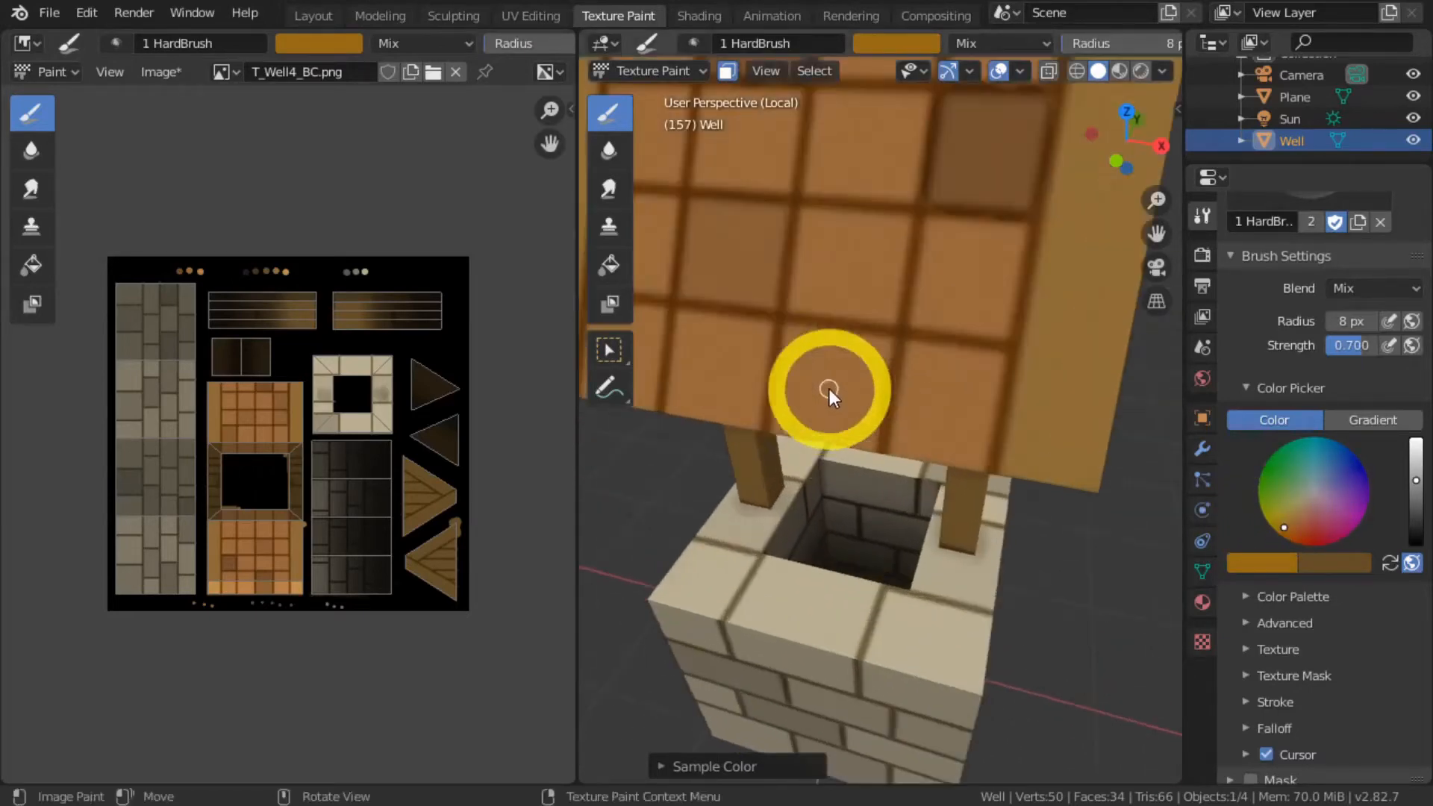
left_click(1302, 521)
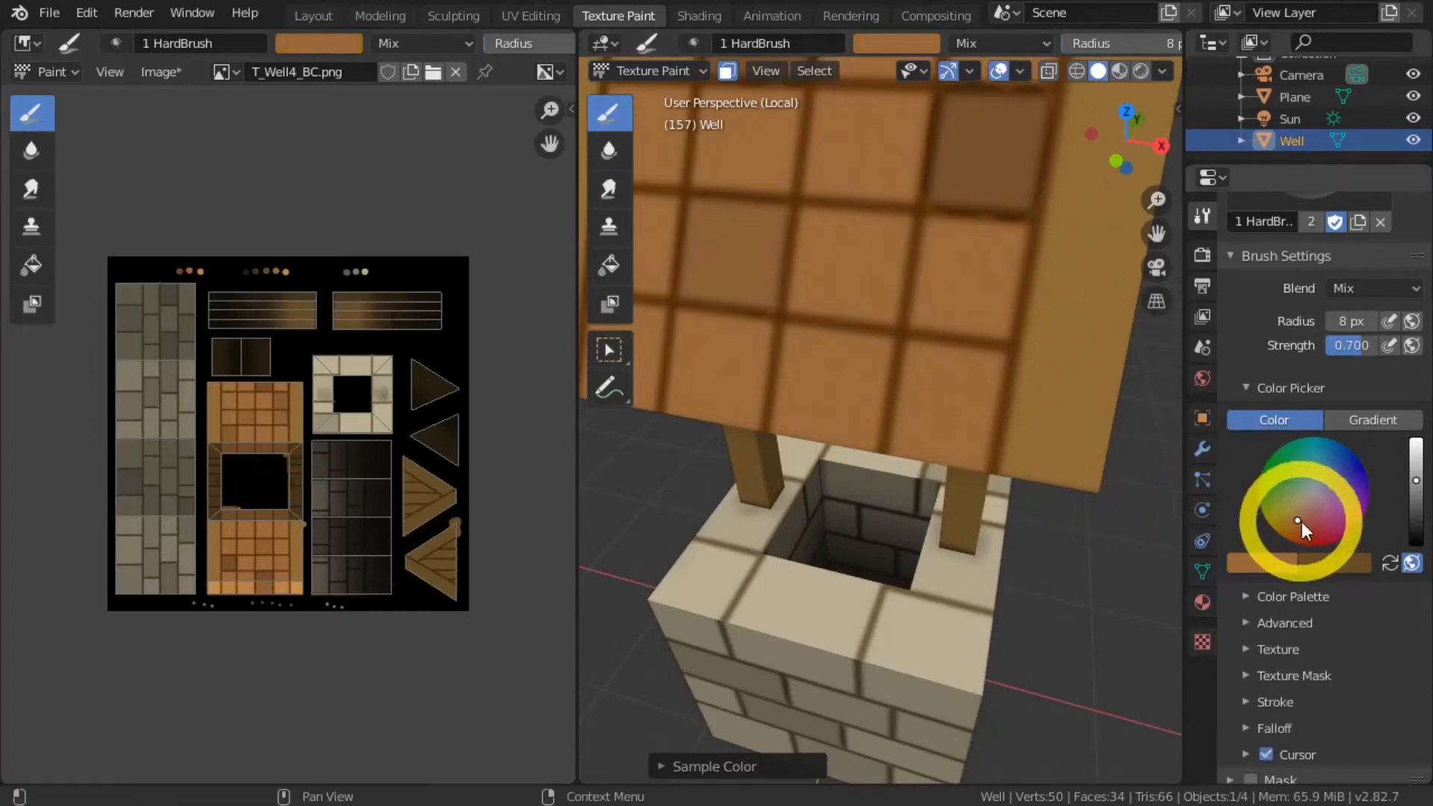
left_click(1313, 528)
mouse_move(915, 373)
left_mouse_down()
mouse_move(937, 361)
mouse_move(935, 383)
left_mouse_up()
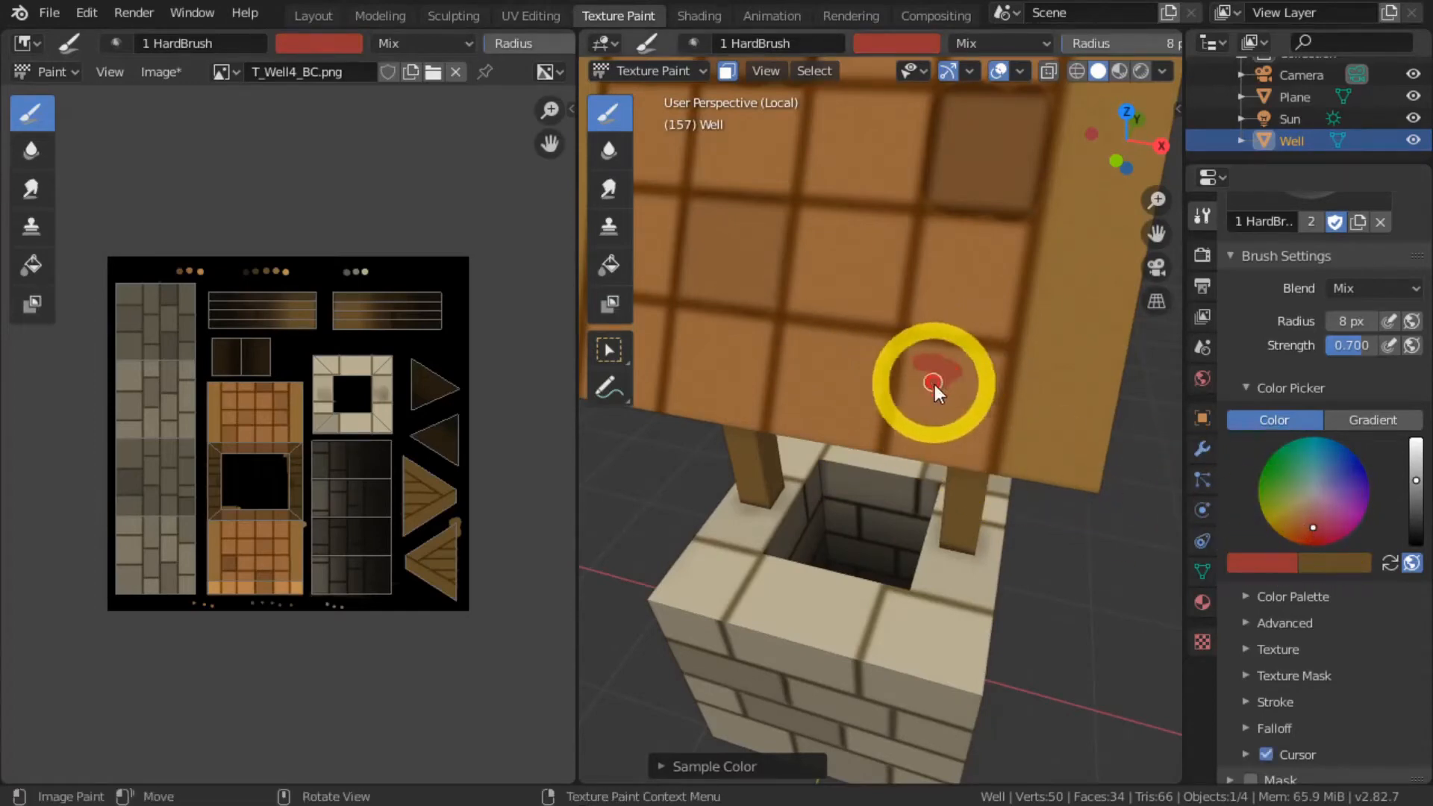
left_click(1291, 513)
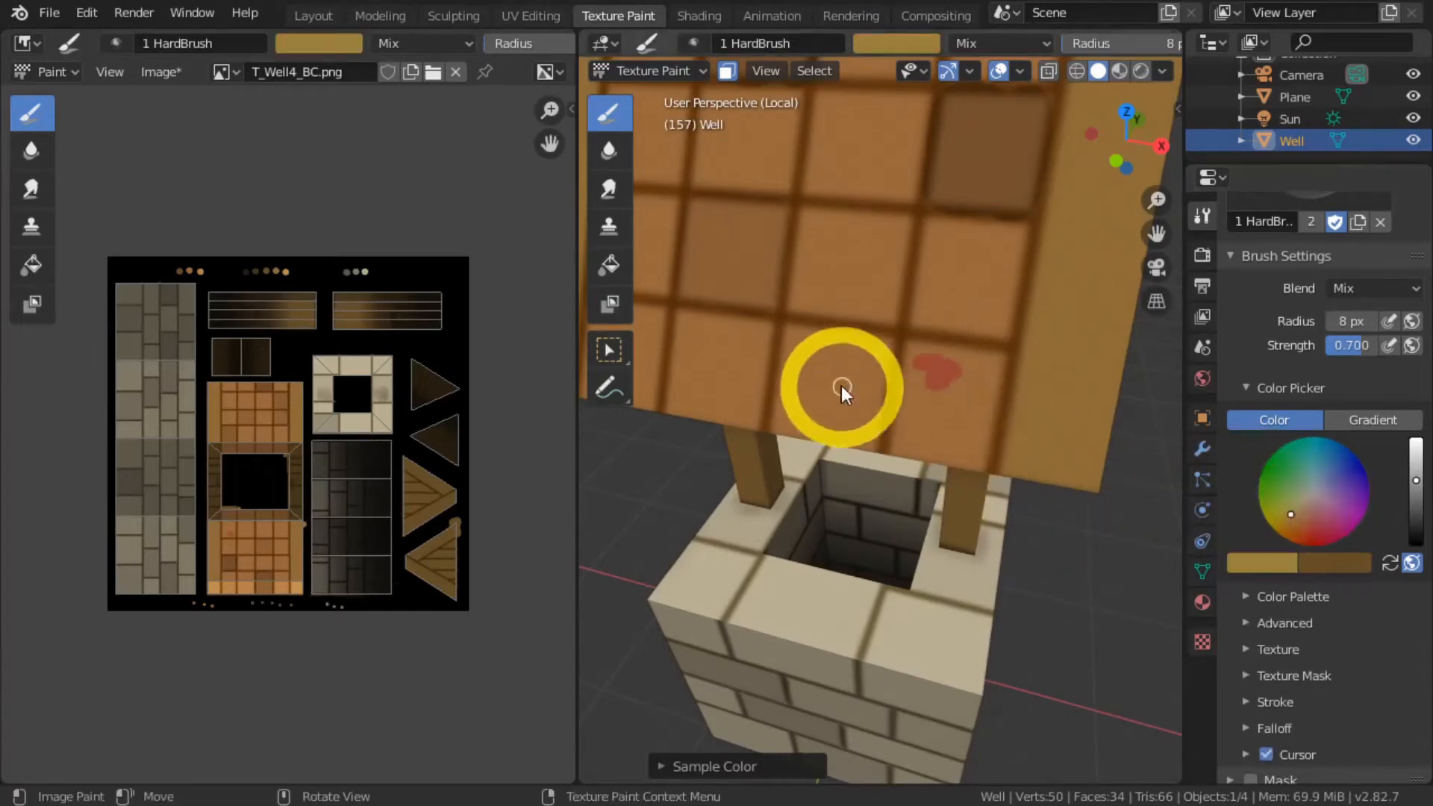
mouse_move(840, 386)
left_mouse_down()
mouse_move(816, 345)
mouse_move(841, 368)
left_mouse_up()
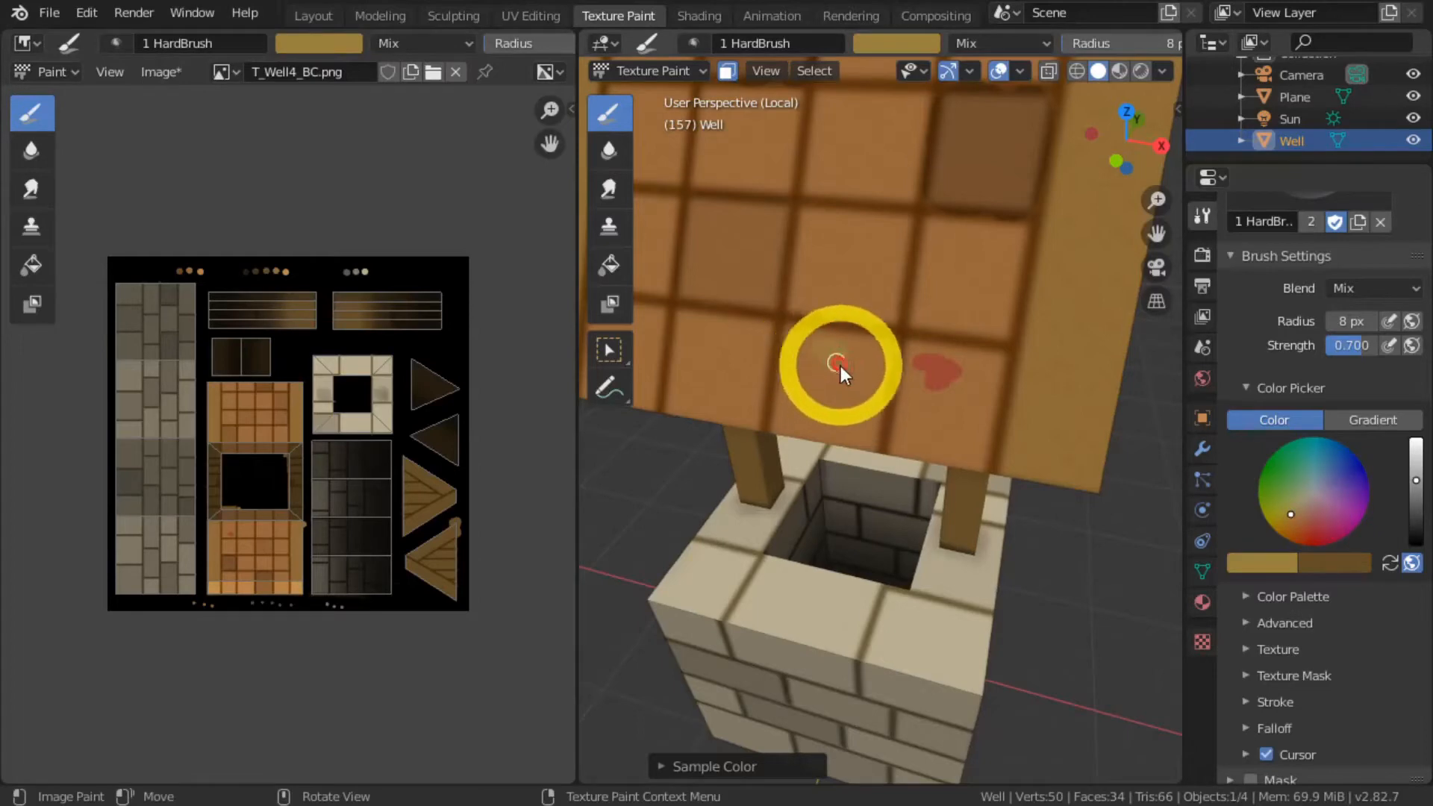
Step: Paint a pale tan test dab and a saturated golden yellow dab on the two tiles above the red and muted yellow ones
left_click(1298, 507)
left_click_drag(932, 298, 936, 288)
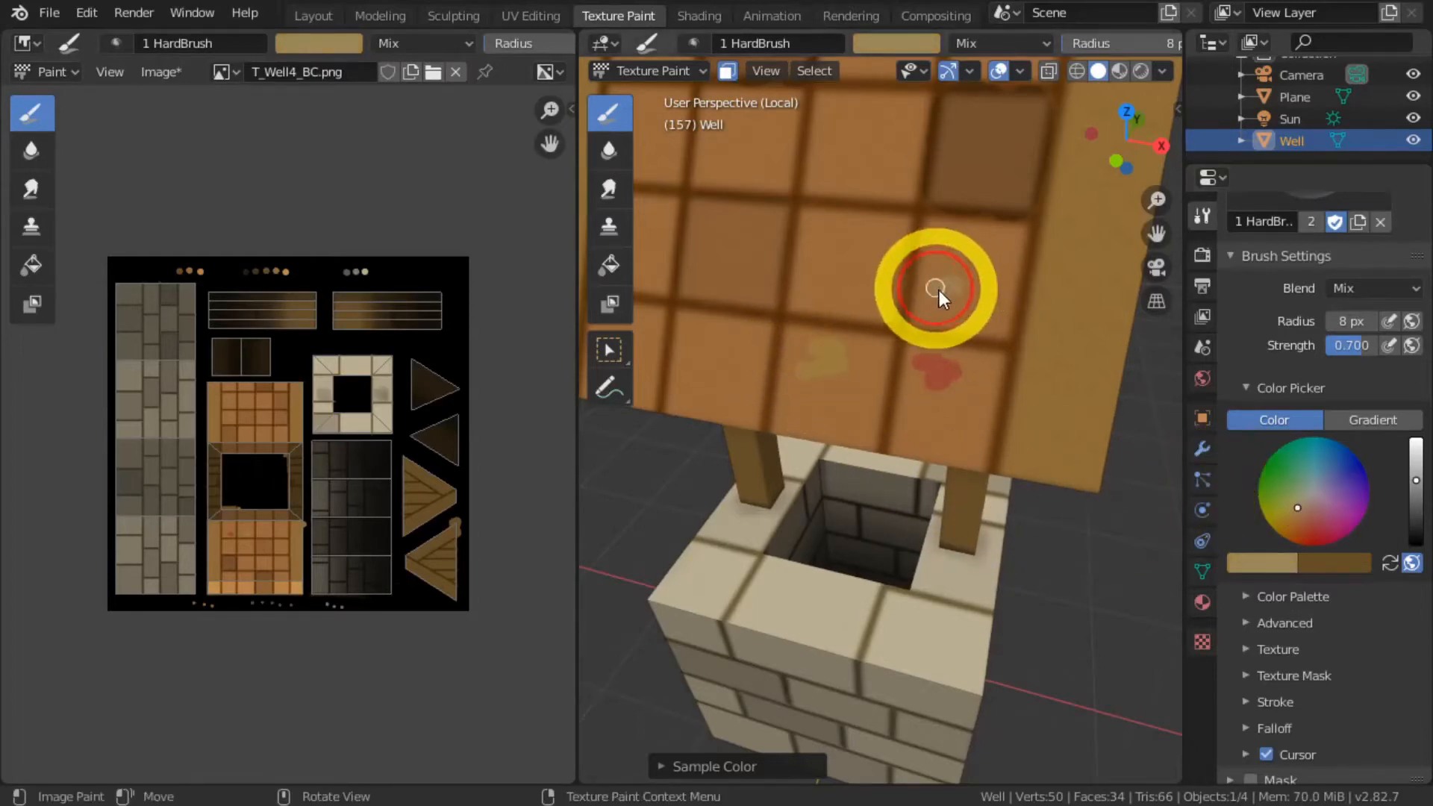
left_click(1279, 526)
left_click_drag(847, 262, 838, 288)
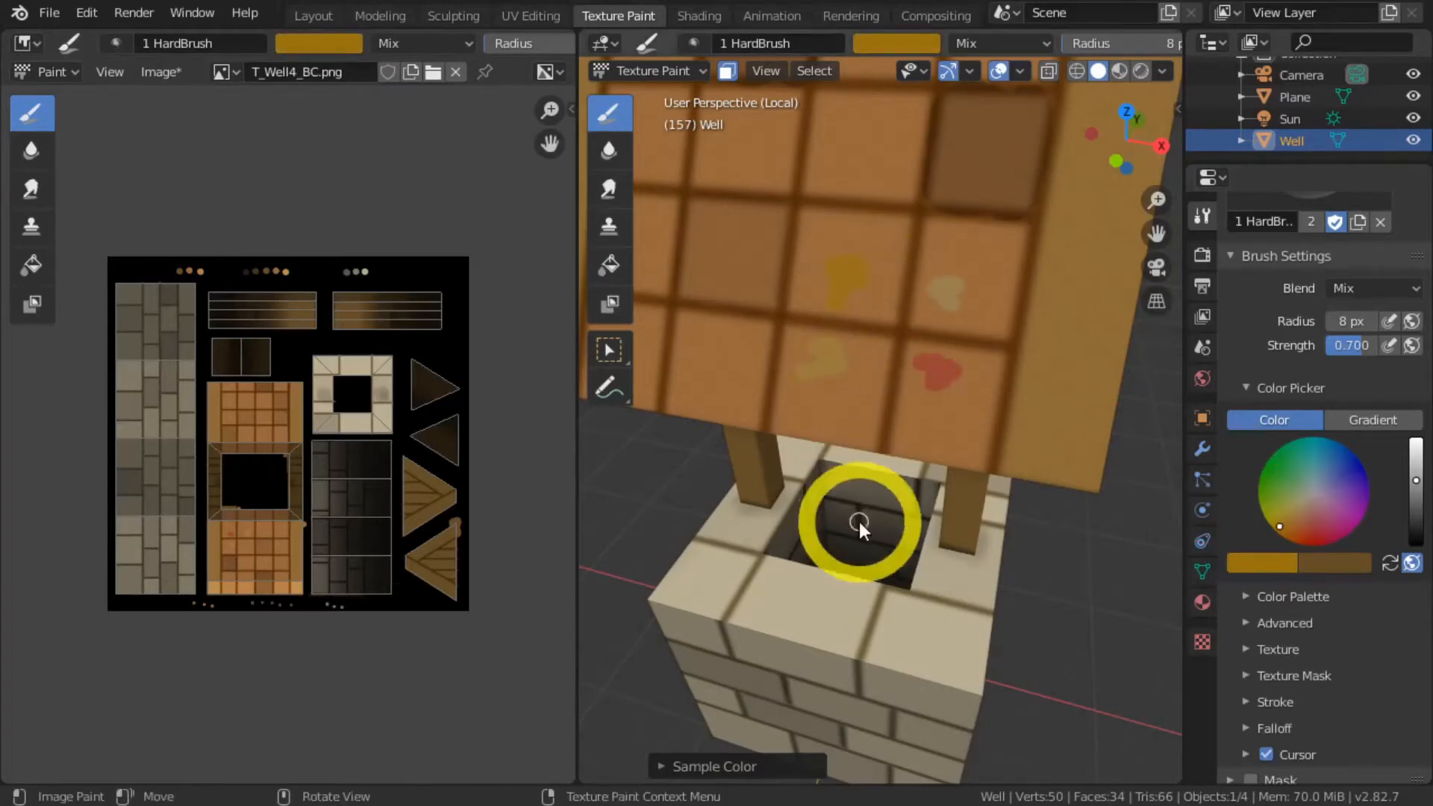
scroll(996, 522, "down", 5)
mouse_move(925, 534)
middle_mouse_down()
mouse_move(827, 513)
mouse_move(888, 522)
mouse_move(899, 539)
middle_mouse_up()
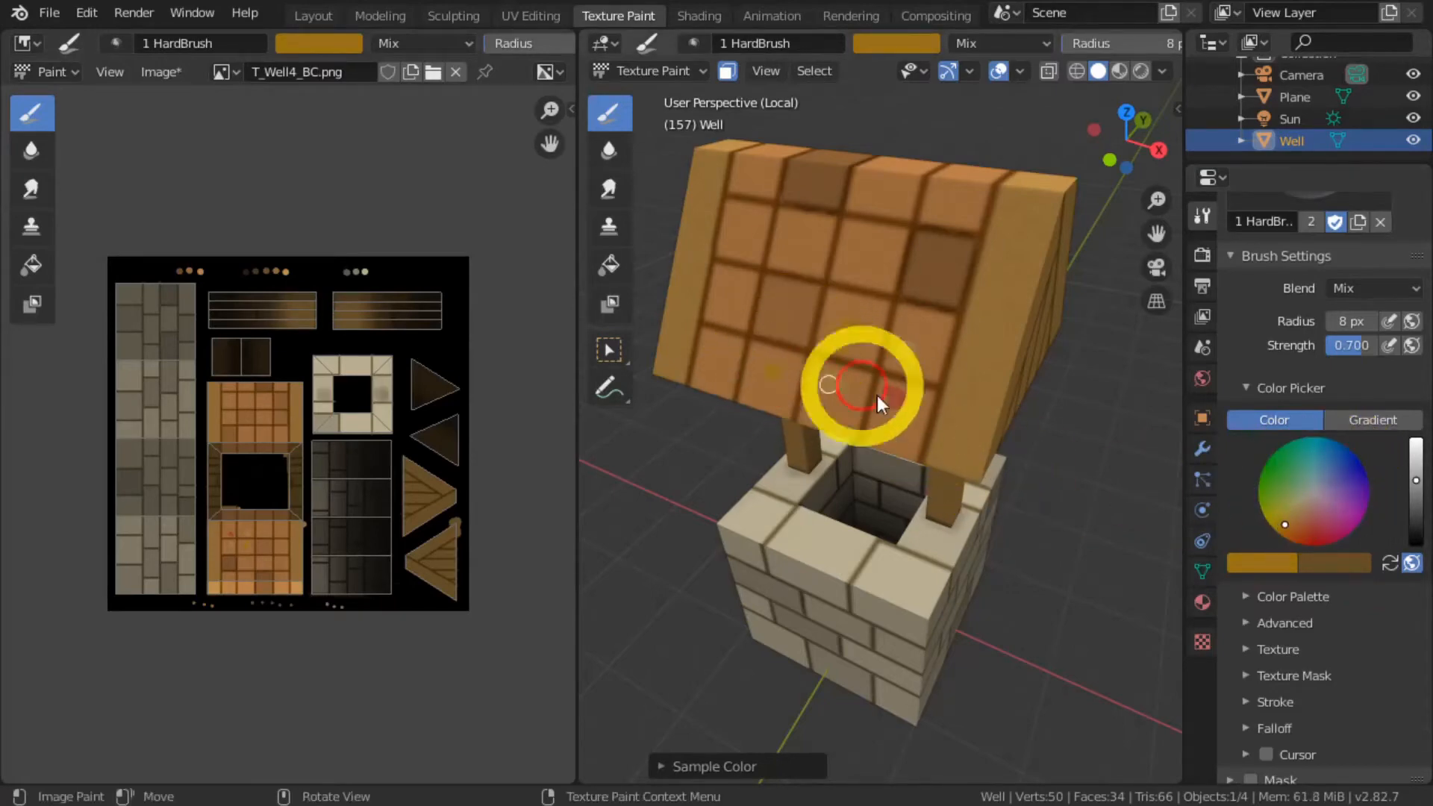
Step: Try a fairly saturated blue dab on an upper front roof tile and undo it
key("s")
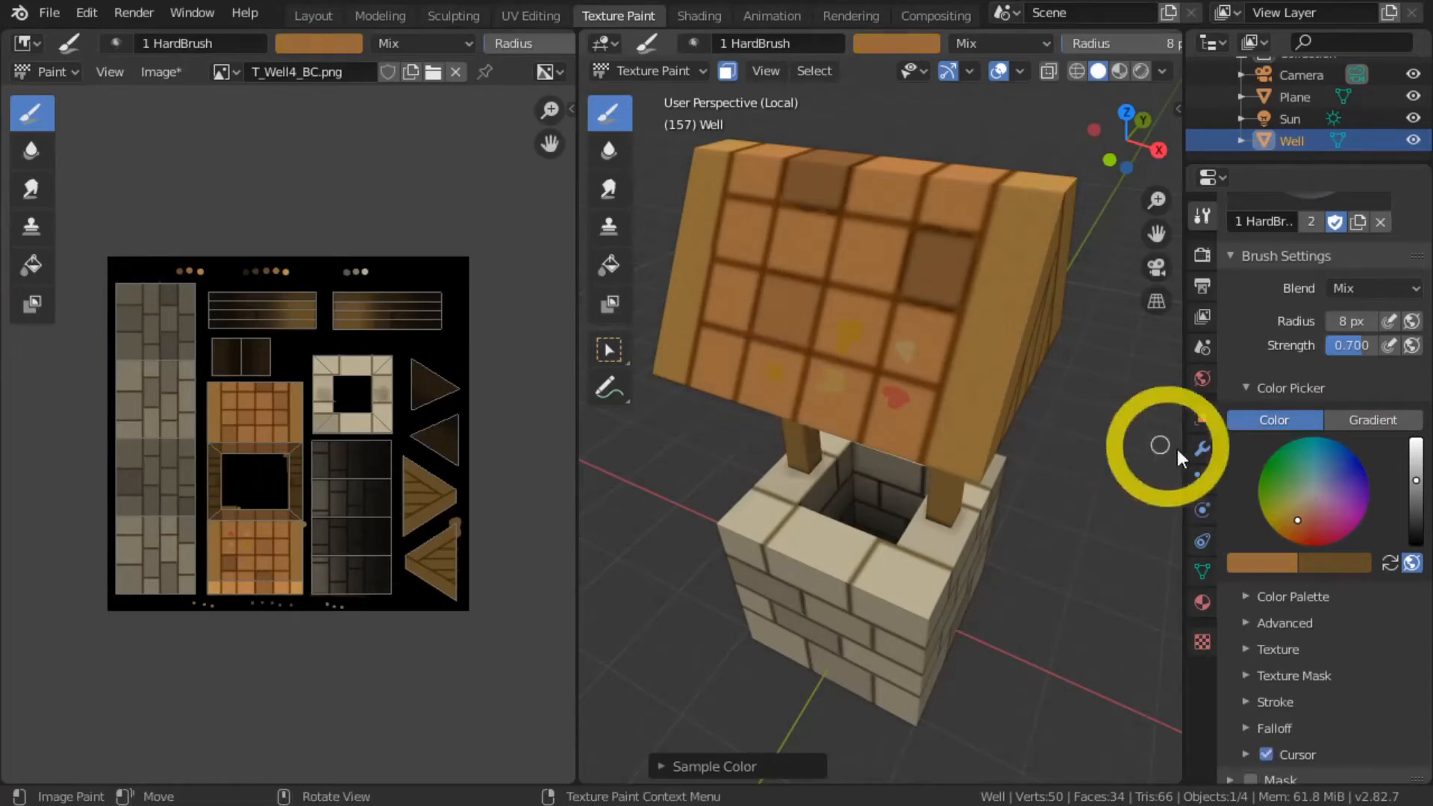
left_click(1346, 461)
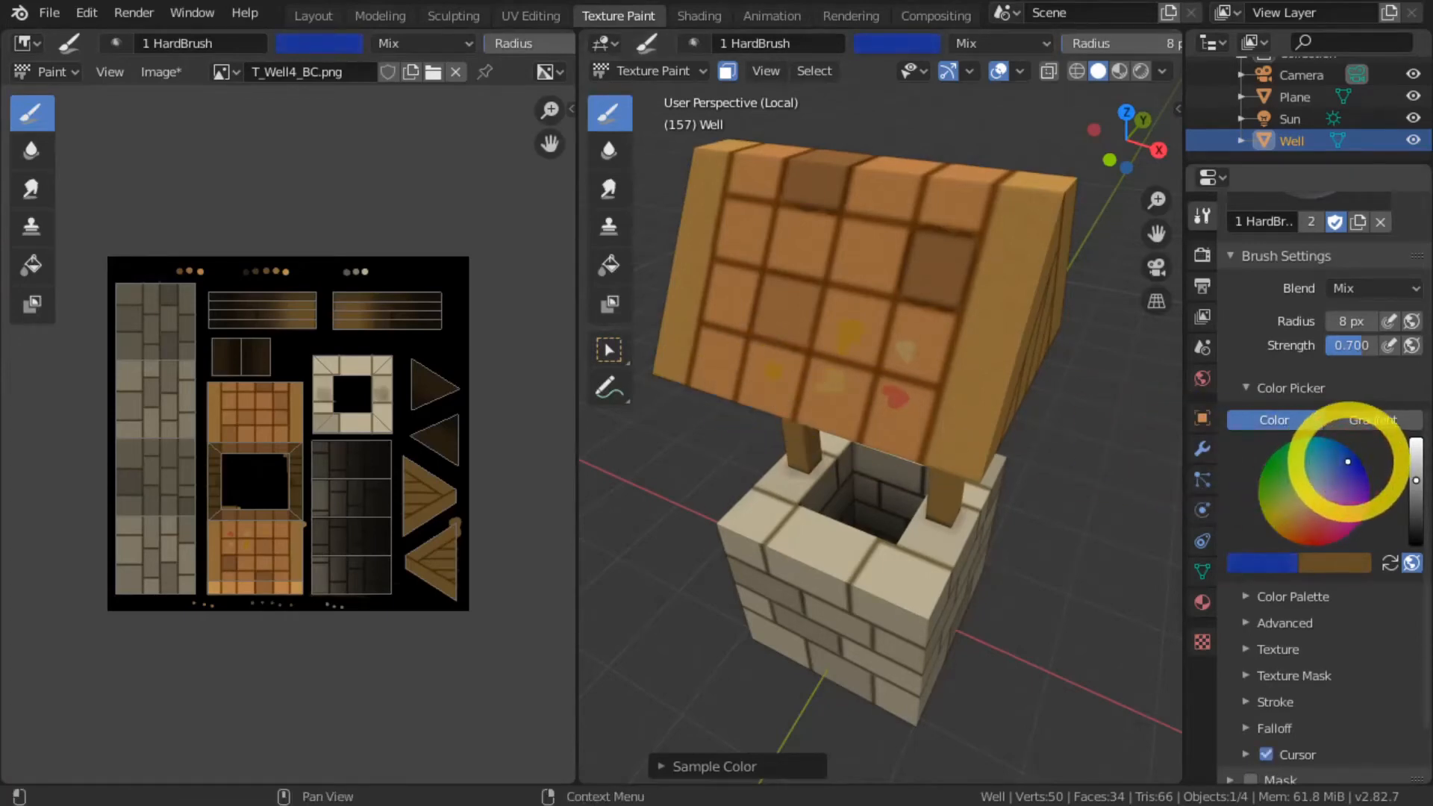
mouse_move(1348, 462)
left_mouse_down()
mouse_move(1322, 478)
mouse_move(1341, 470)
left_mouse_up()
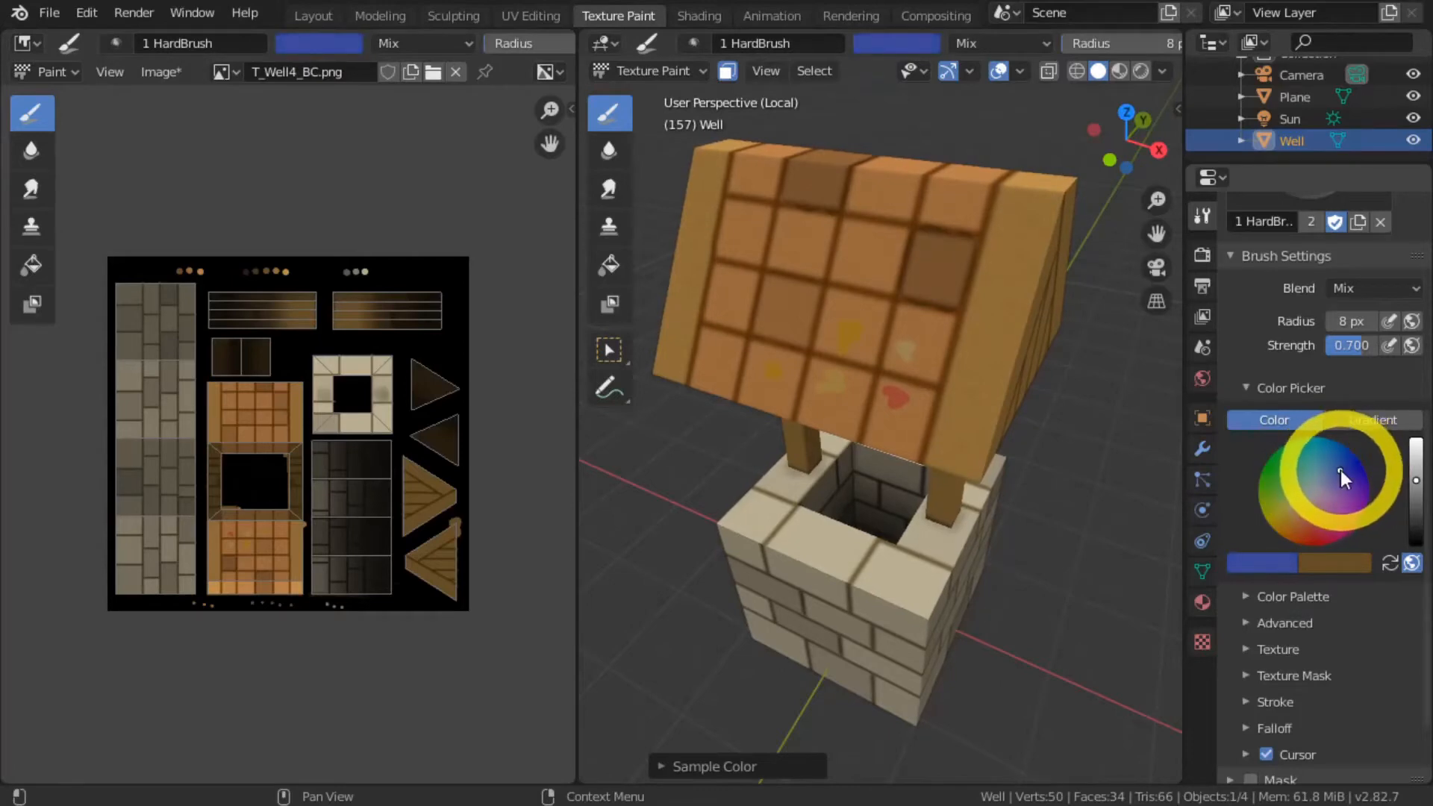
left_click_drag(847, 249, 868, 255)
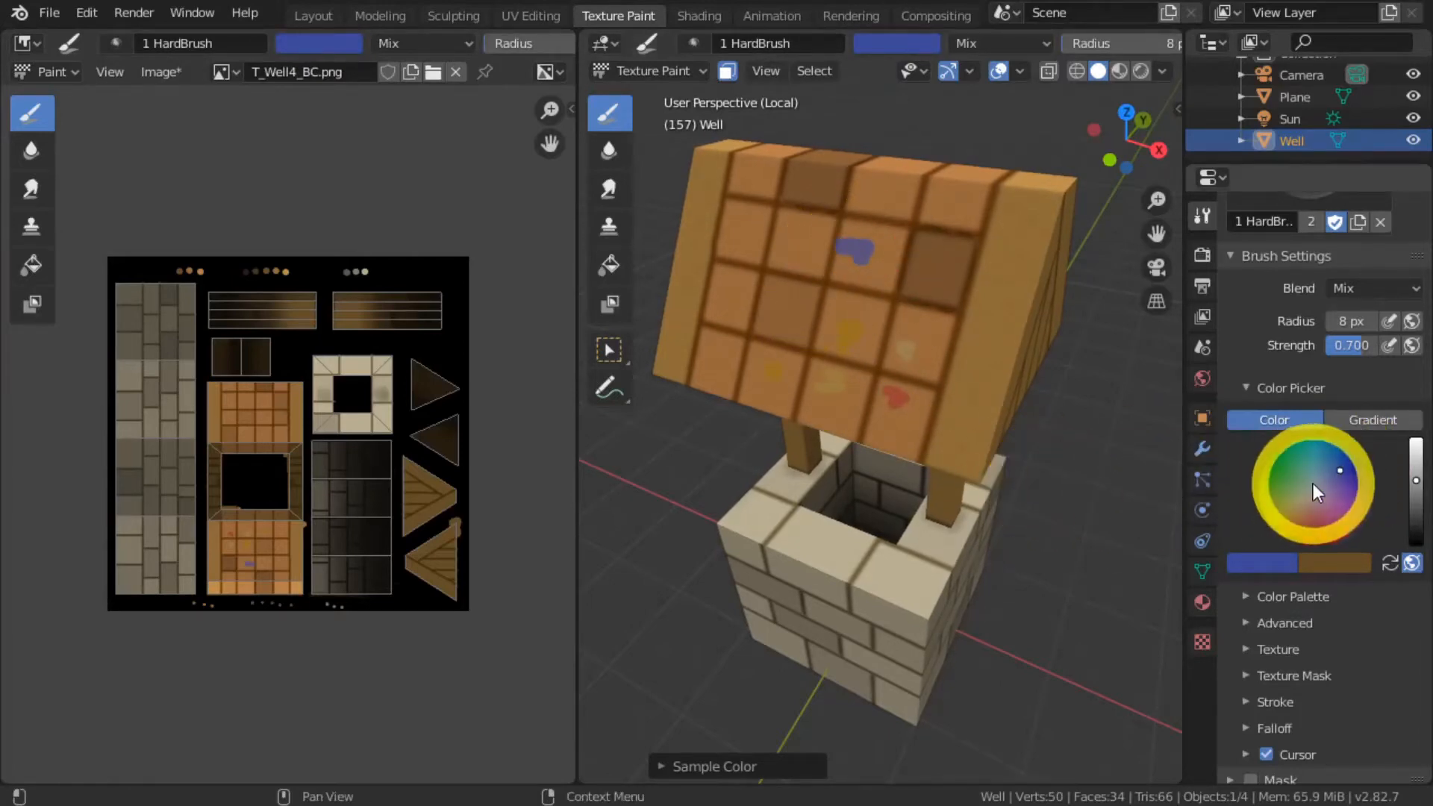
left_click(1115, 442)
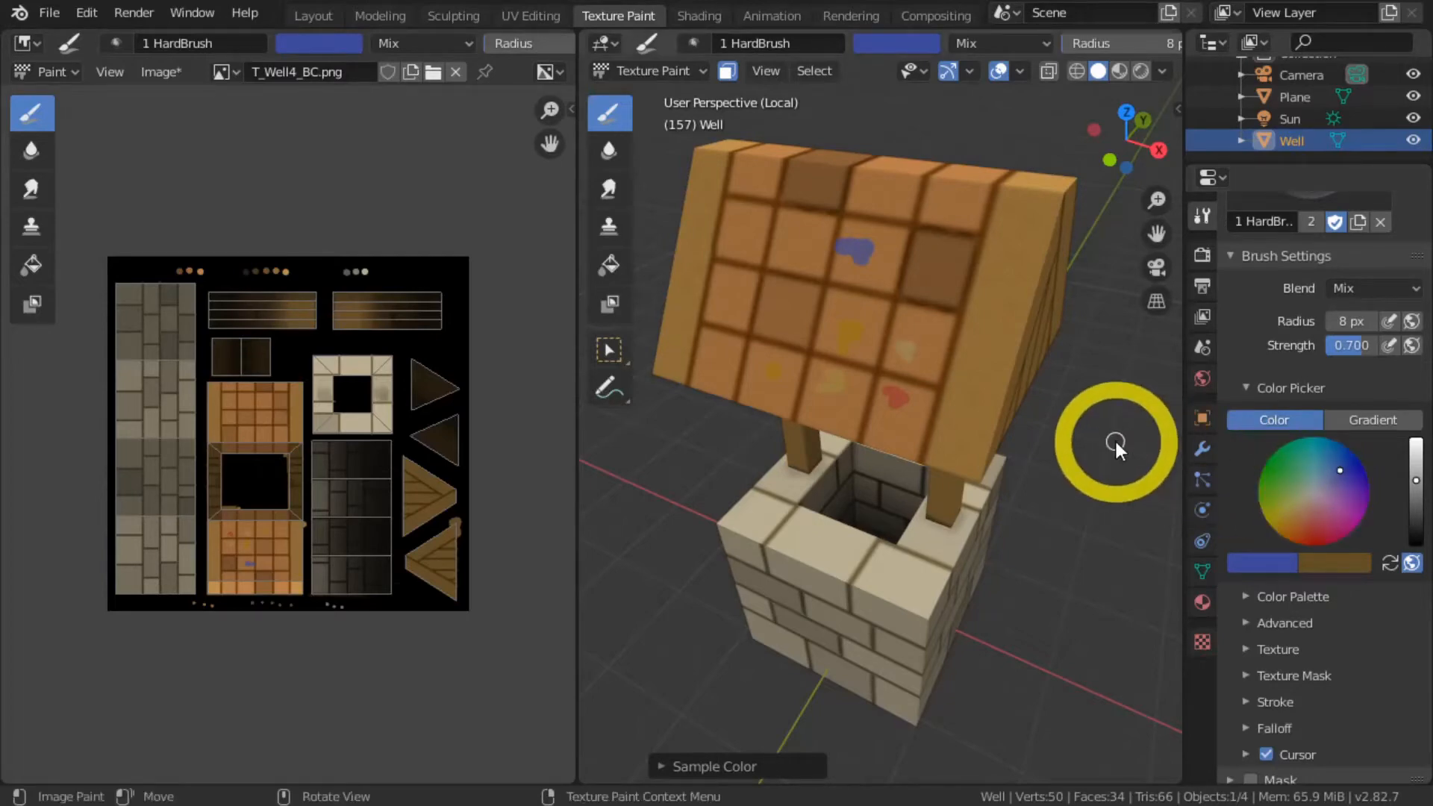
key("ctrl+z")
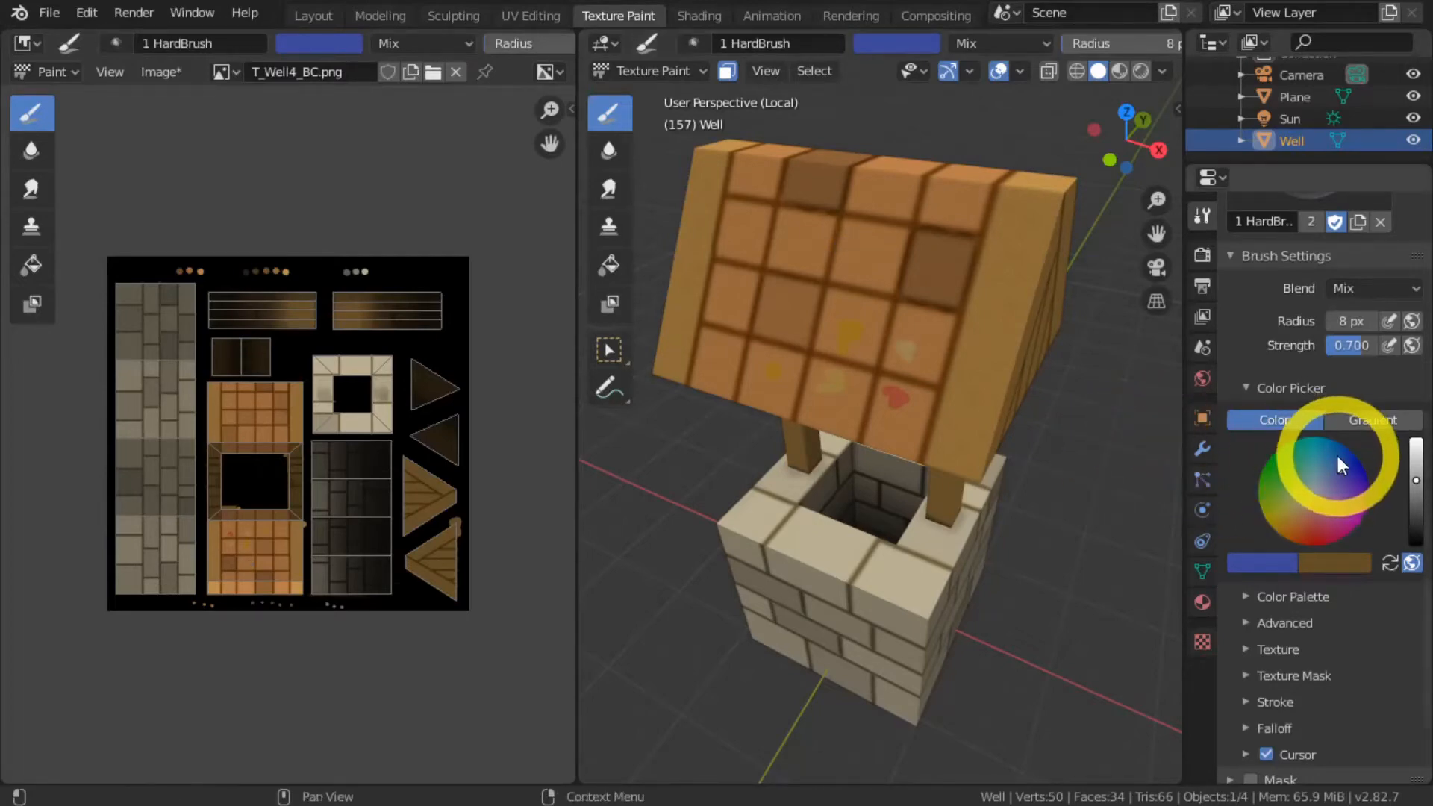
Step: Desaturate the brush blue to a greyish lavender and paint a dab over the golden spot on a lower front roof tile
left_click_drag(1335, 465, 1328, 483)
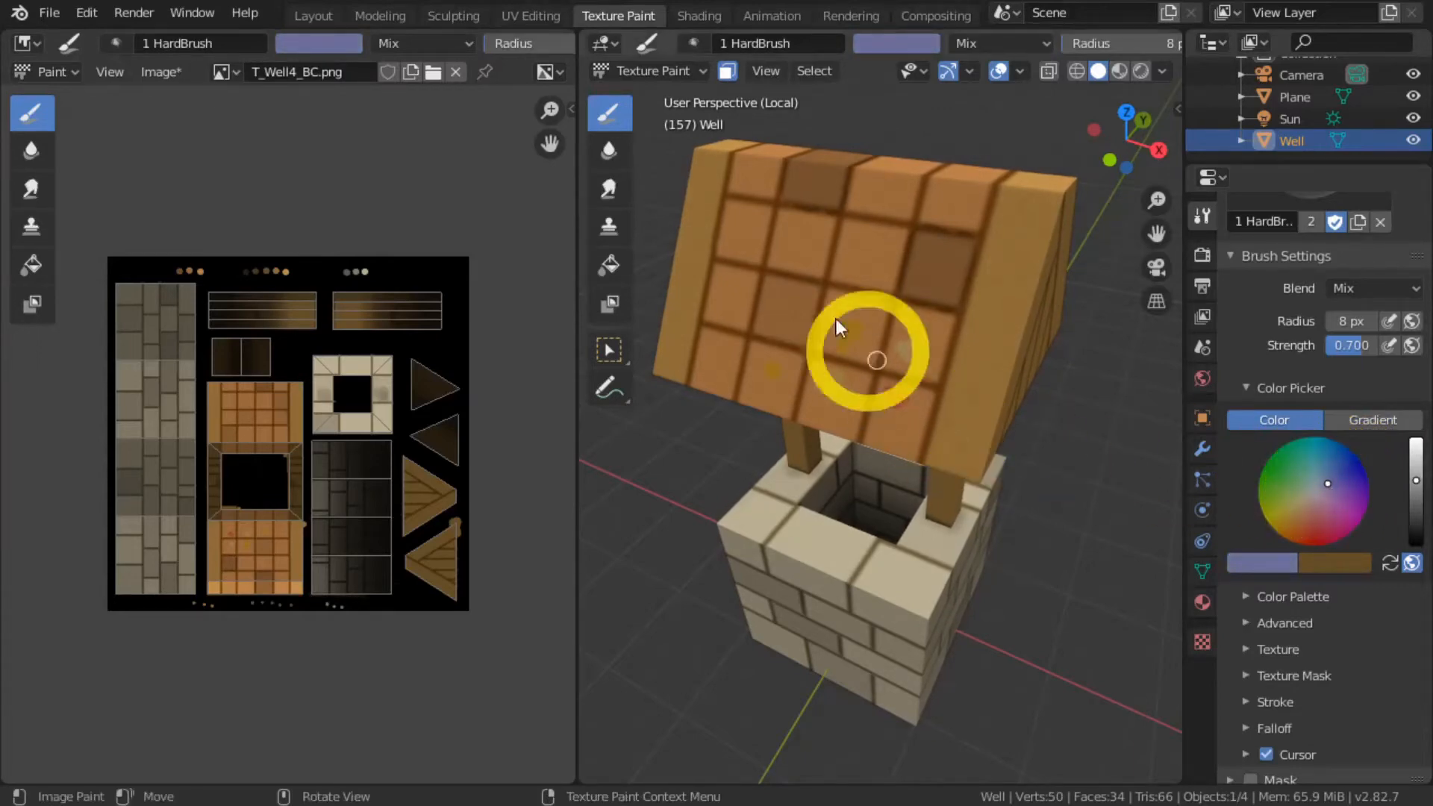
left_click(775, 366)
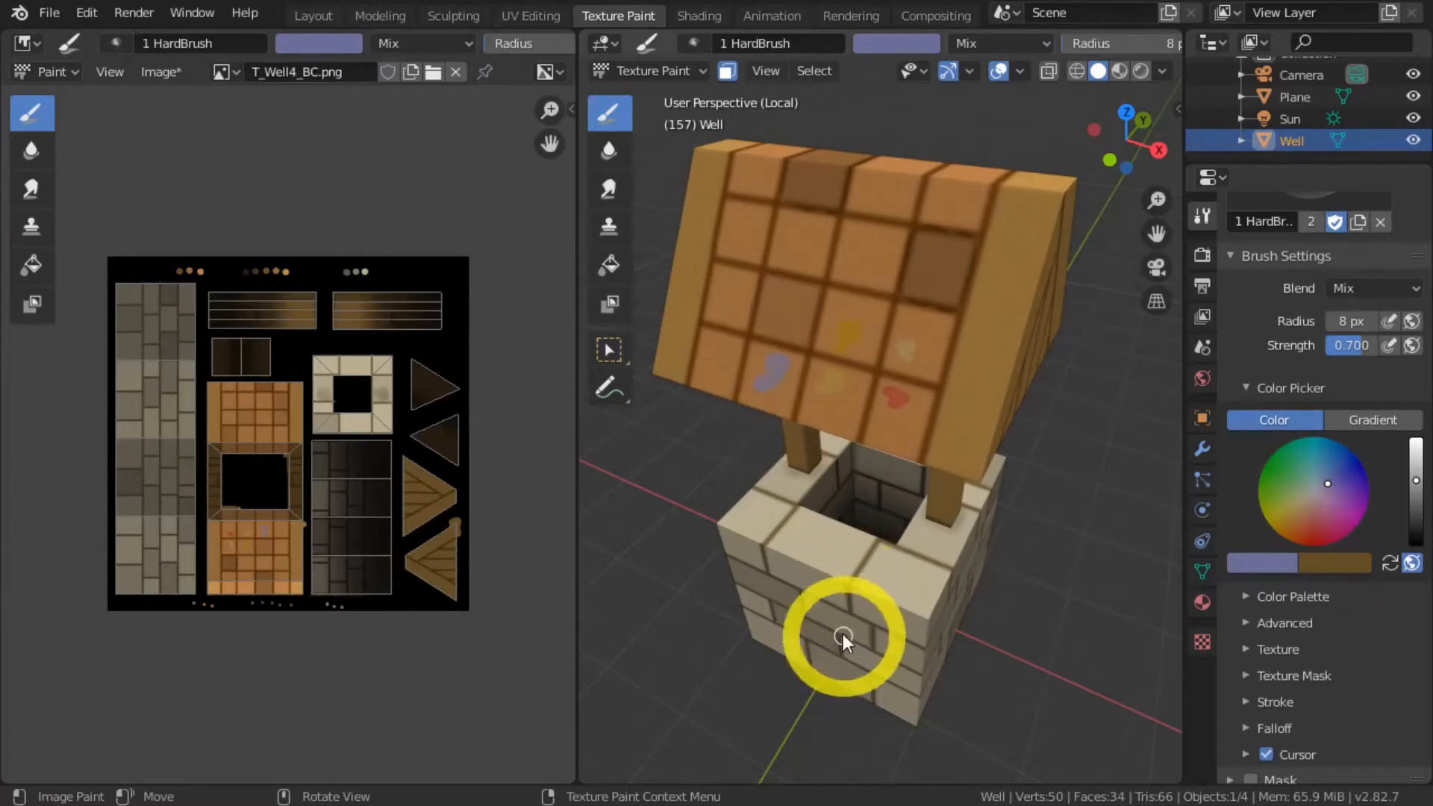
scroll(821, 642, "down", 3)
mouse_move(761, 648)
middle_mouse_down()
mouse_move(1013, 625)
mouse_move(811, 648)
mouse_move(722, 691)
mouse_move(694, 636)
mouse_move(722, 644)
middle_mouse_up()
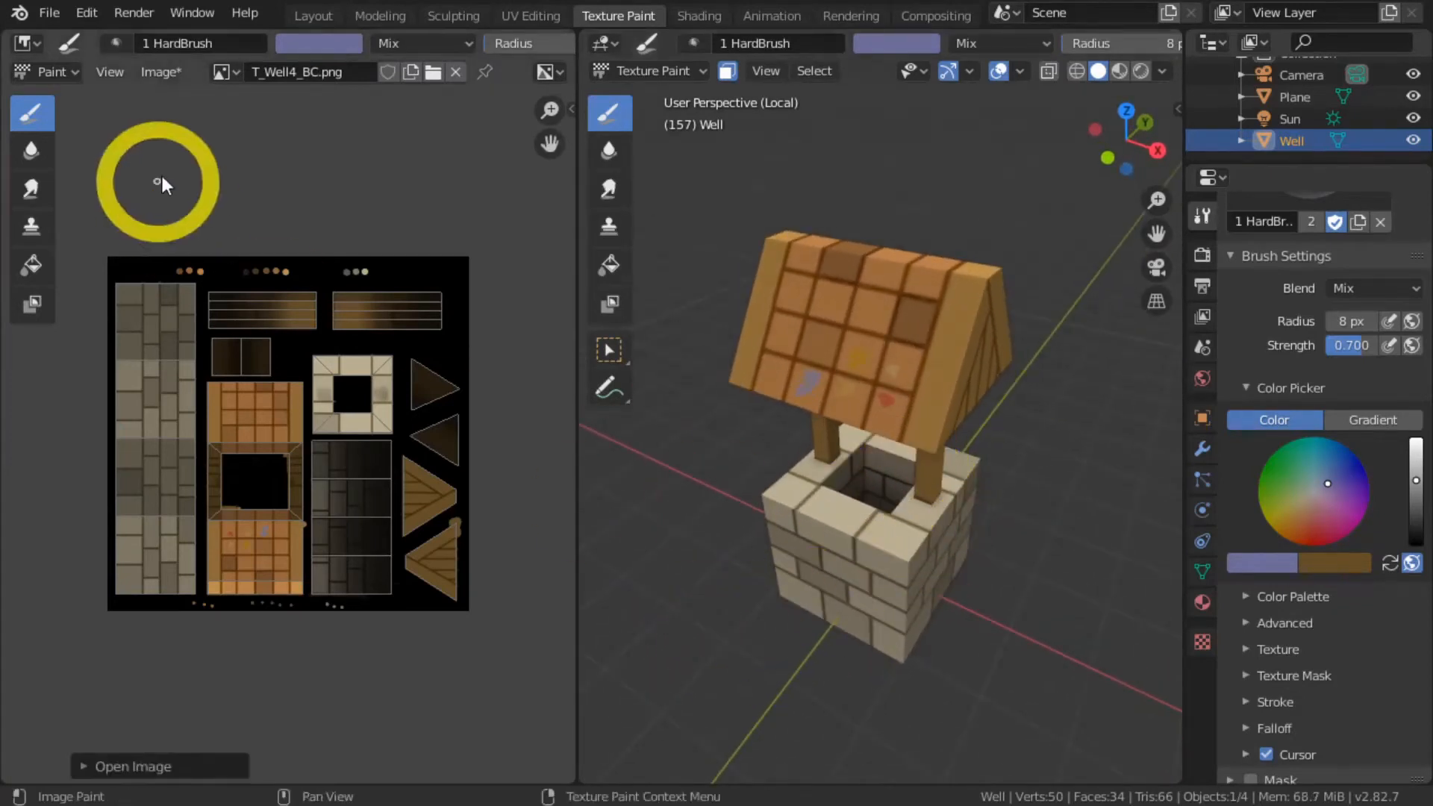
Step: Show the OrangeBlueGradient image in the image editor without the texture paint UV overlay
left_click(221, 72)
left_click(240, 167)
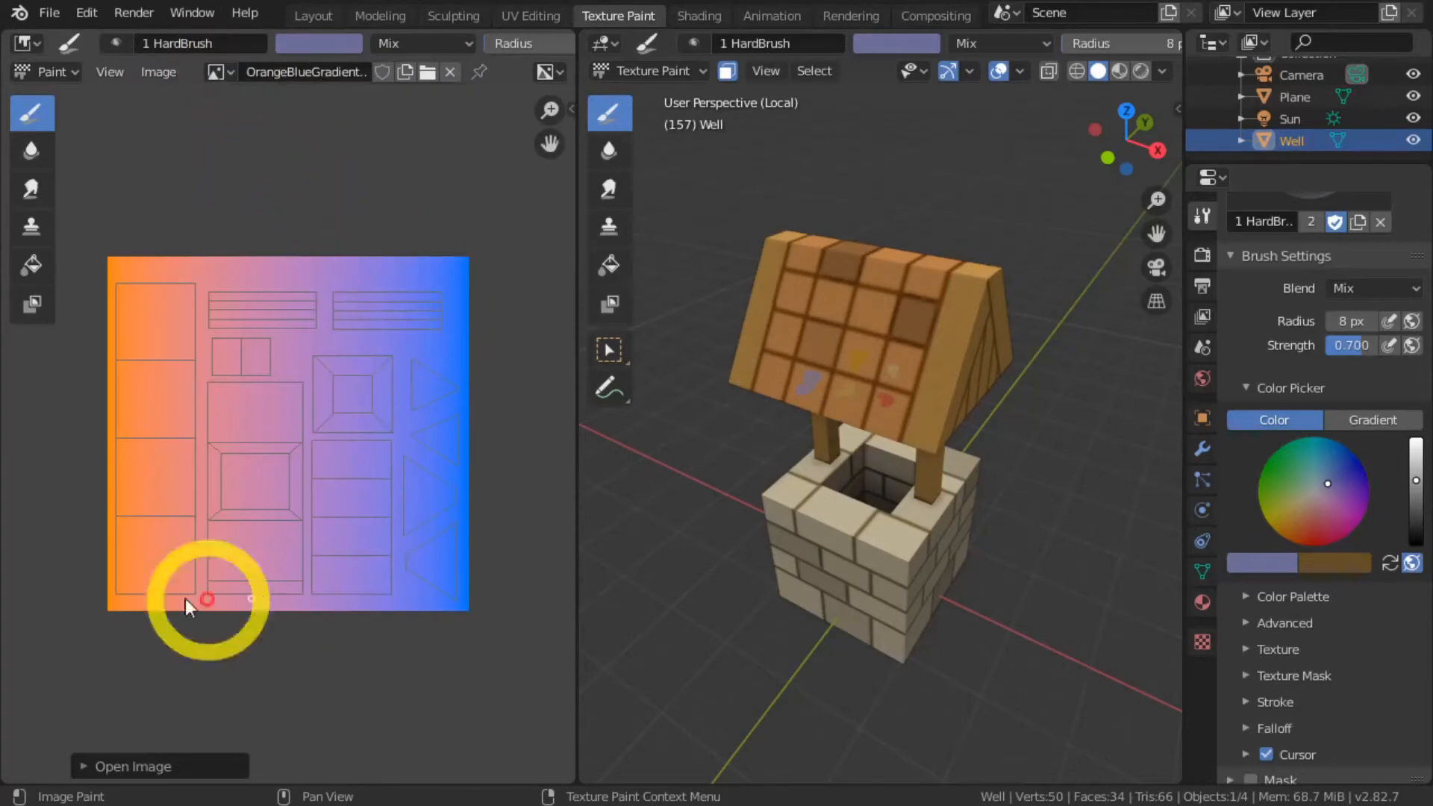
left_click(122, 76)
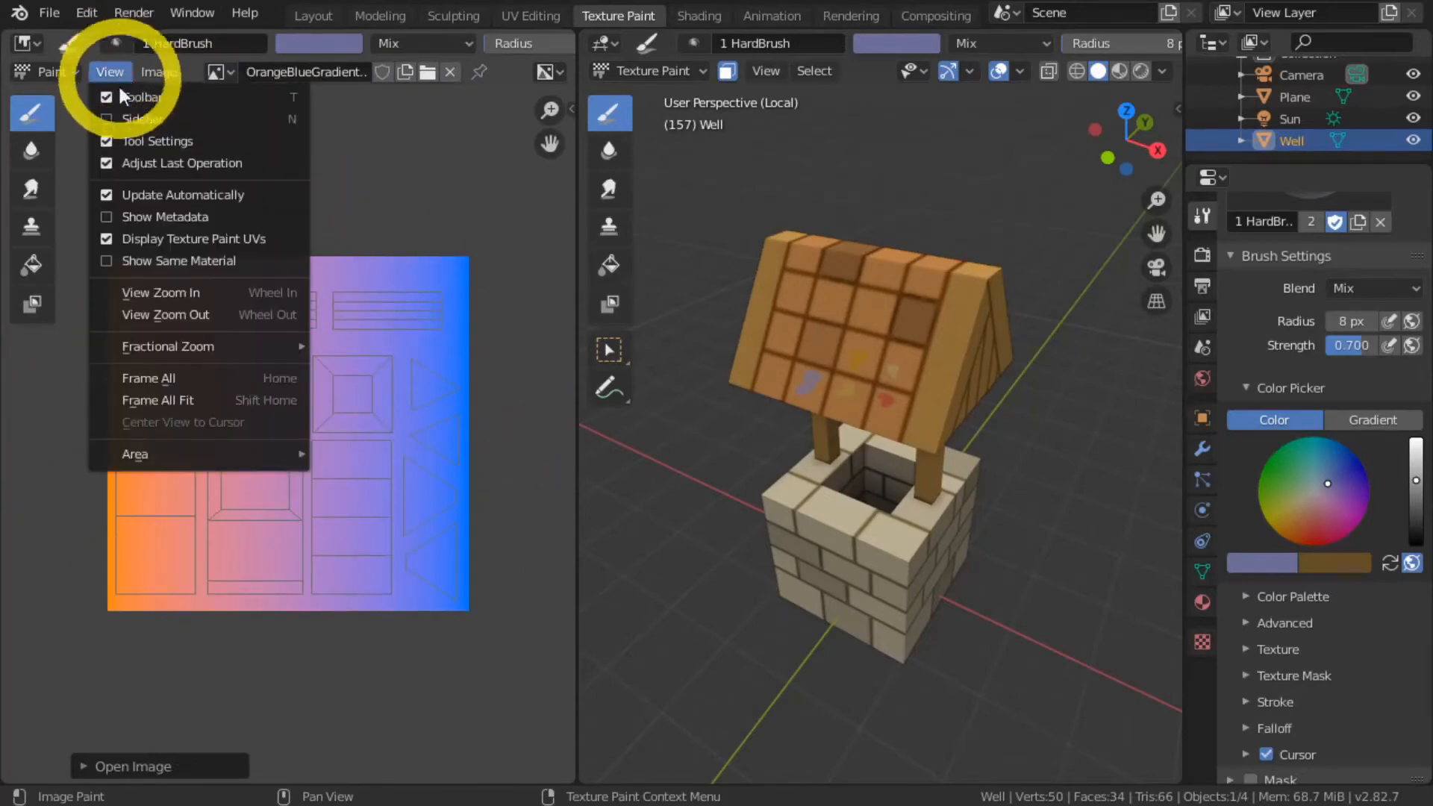
left_click(117, 239)
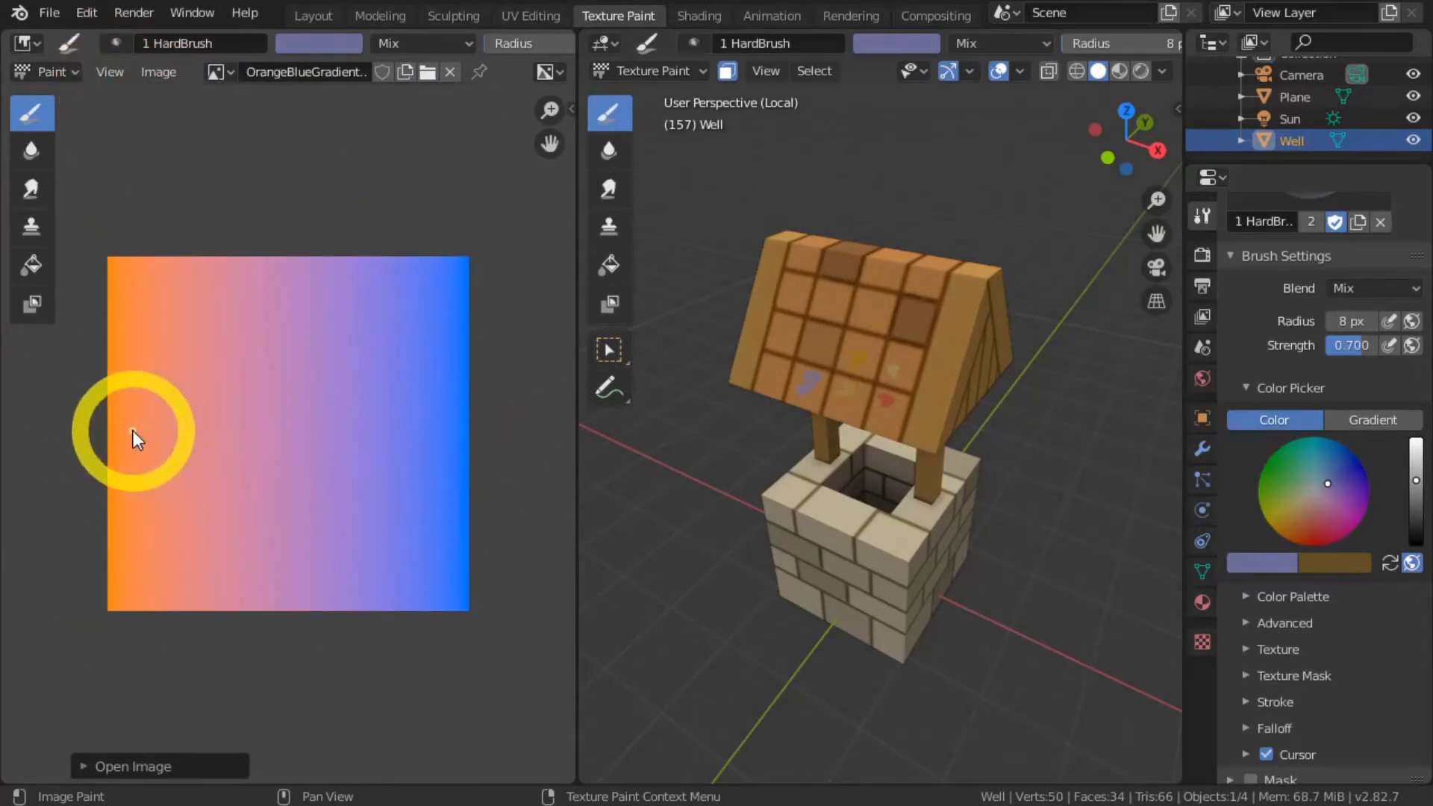
Step: Sample the gradient's orange and blue ends, and the salmon and periwinkle shades between them, to compare their positions on the colour wheel
key("s")
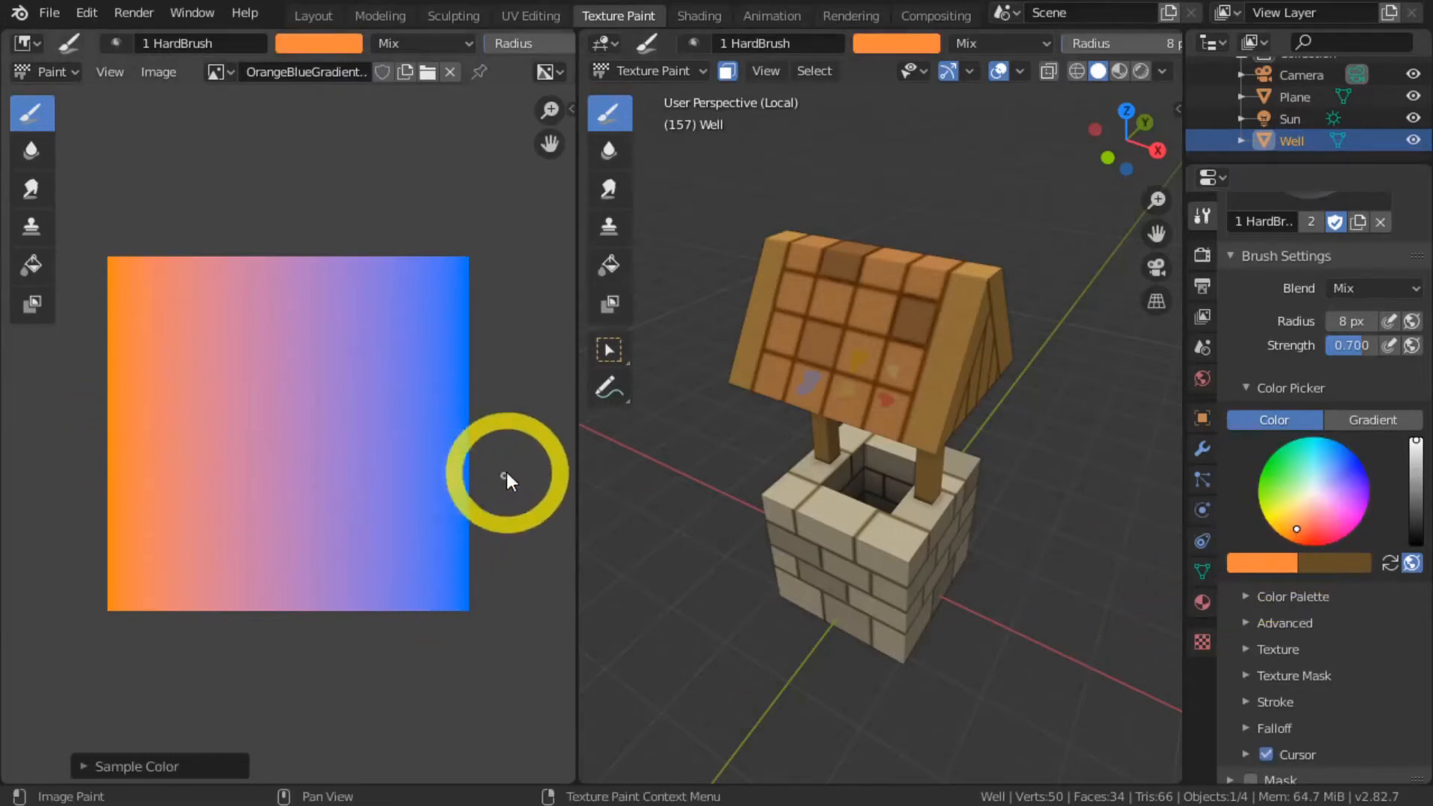
key("s")
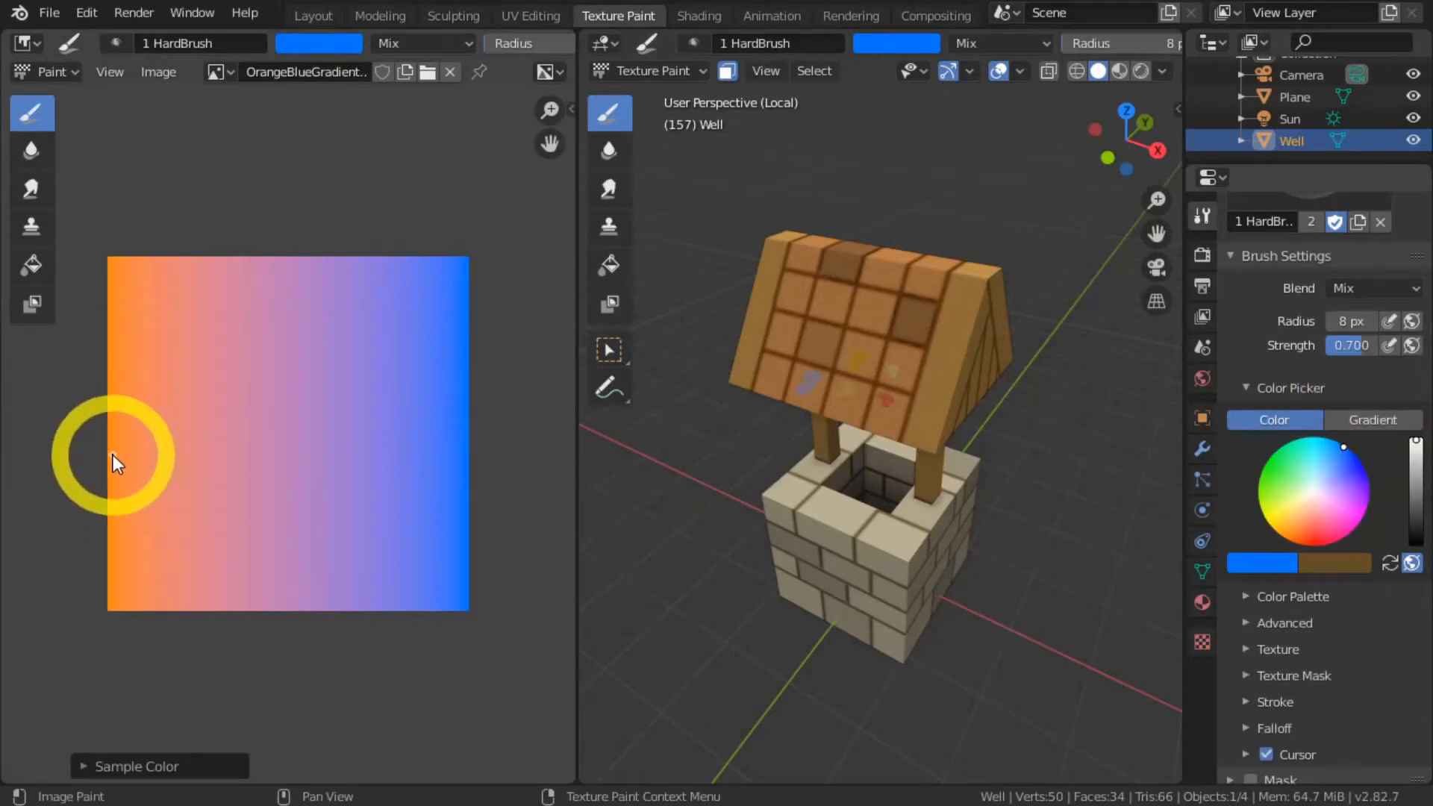
key("s")
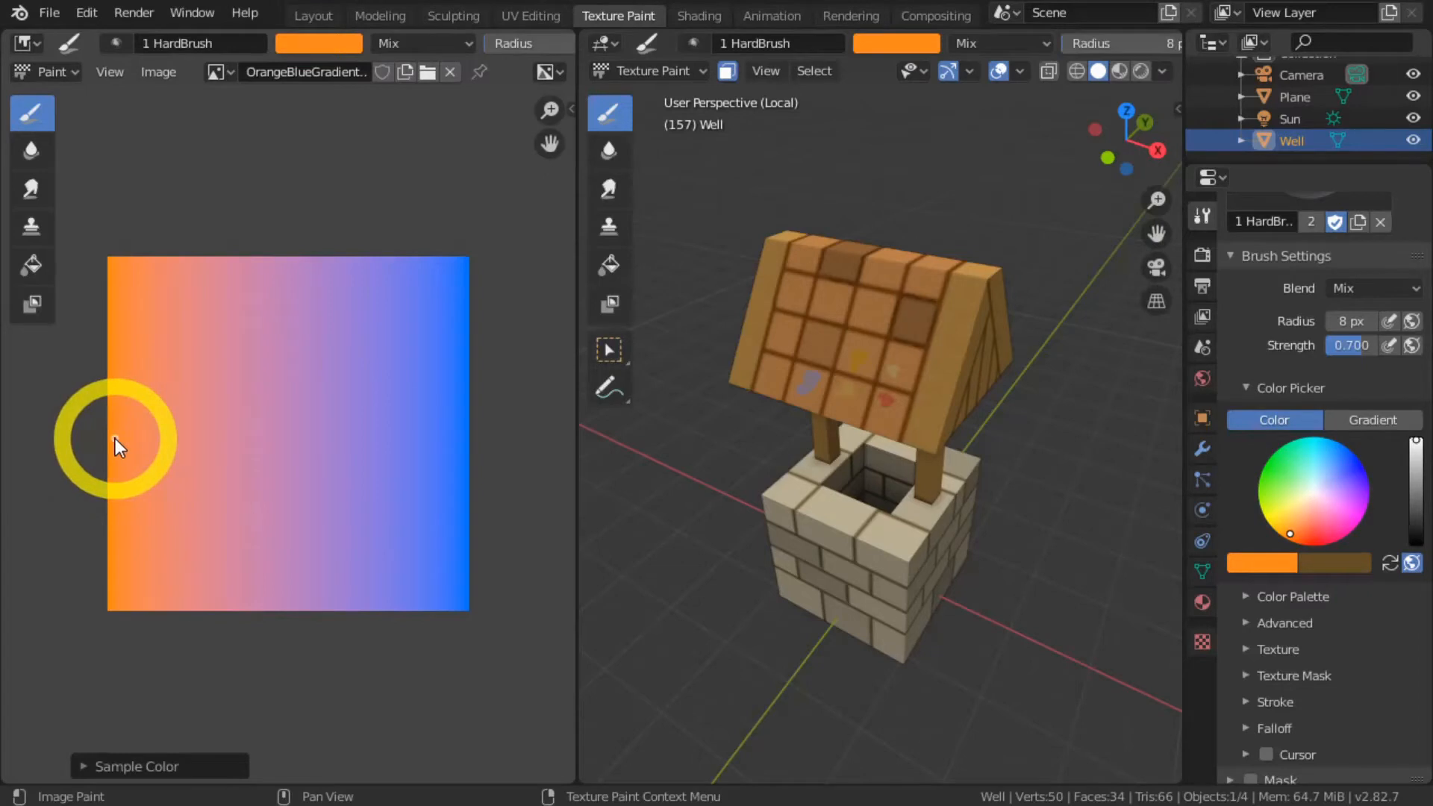
key("s")
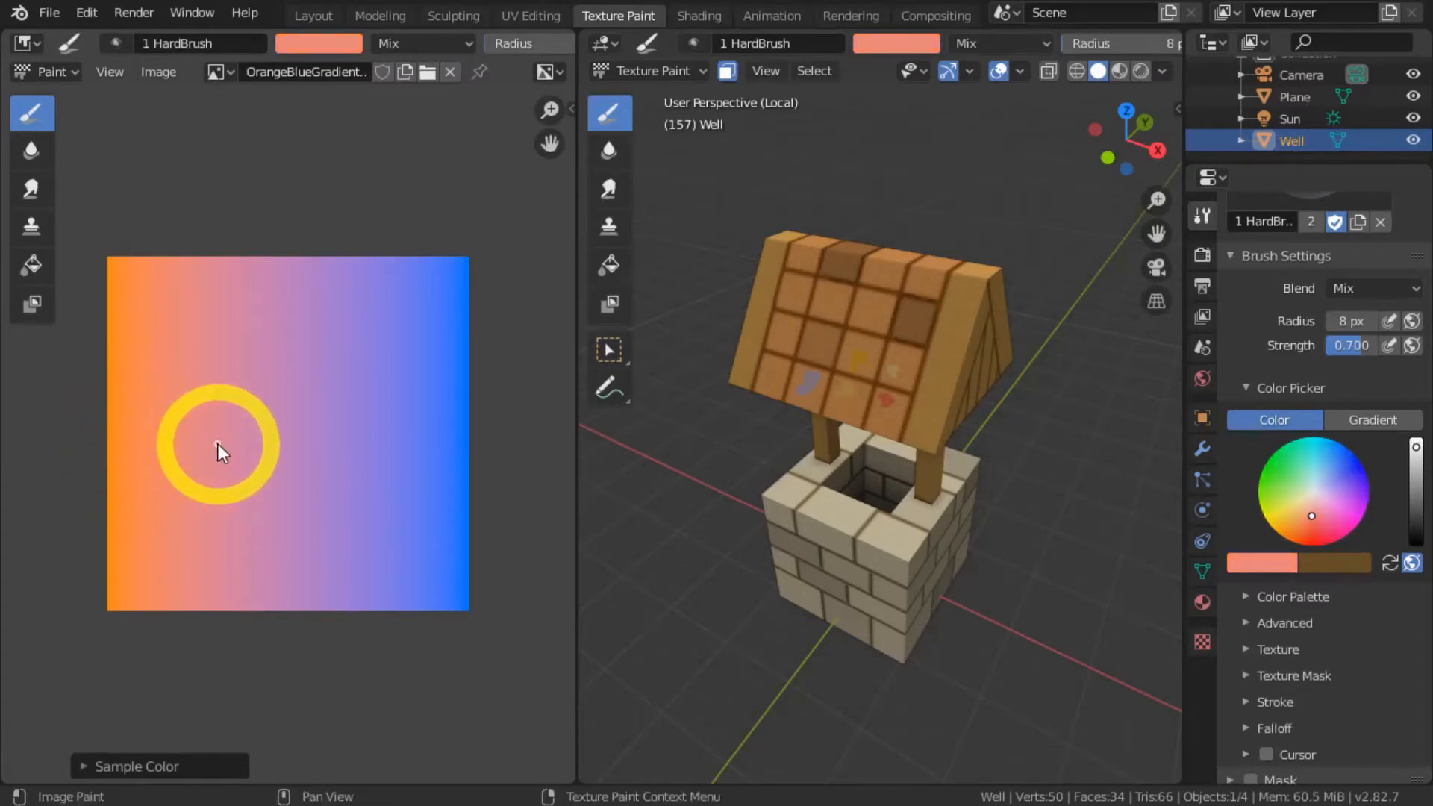
key("s")
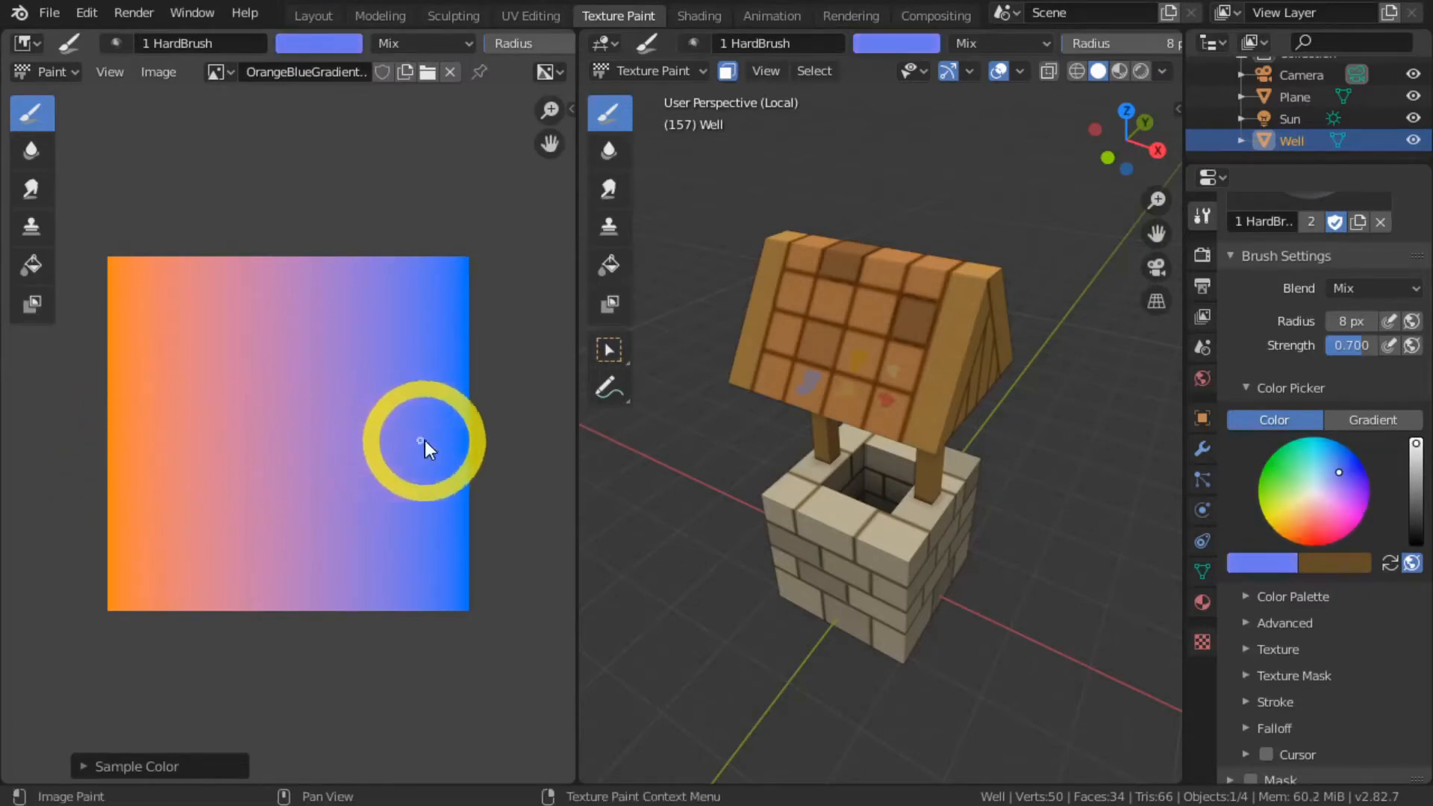
Step: Sample the gradient's blue, purple and pink tones to compare them on the colour wheel, and undo the last change
key("s")
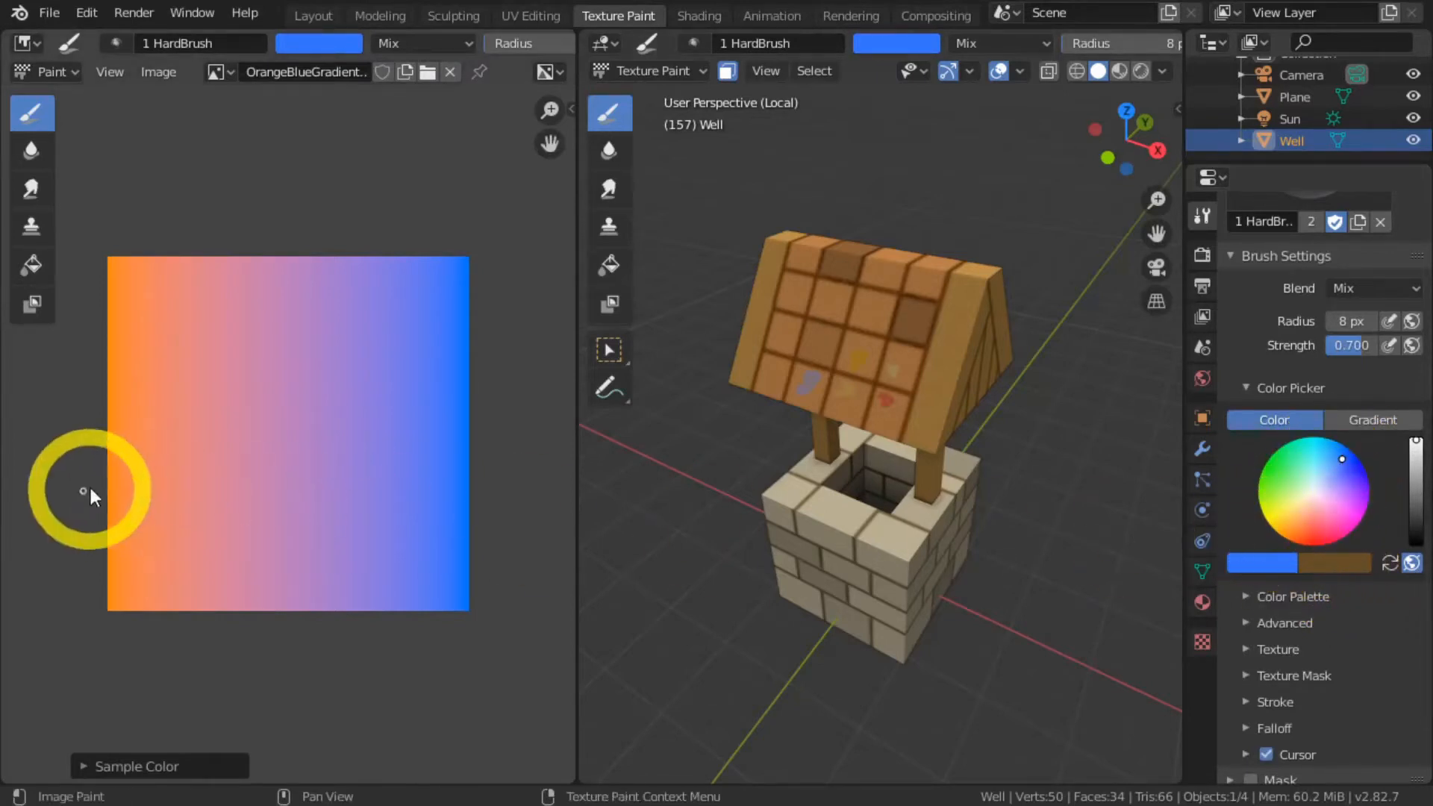
key("s")
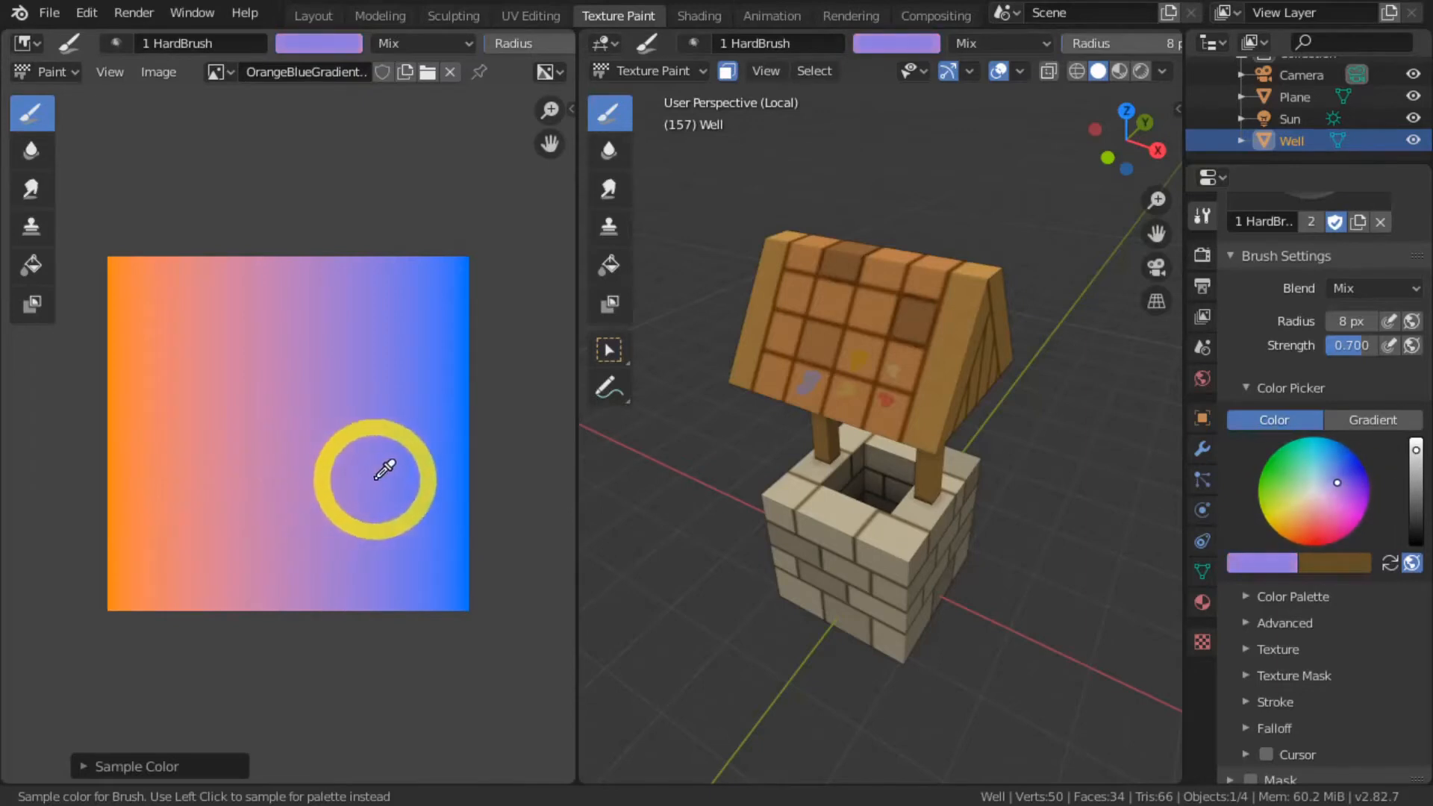
left_click(448, 466)
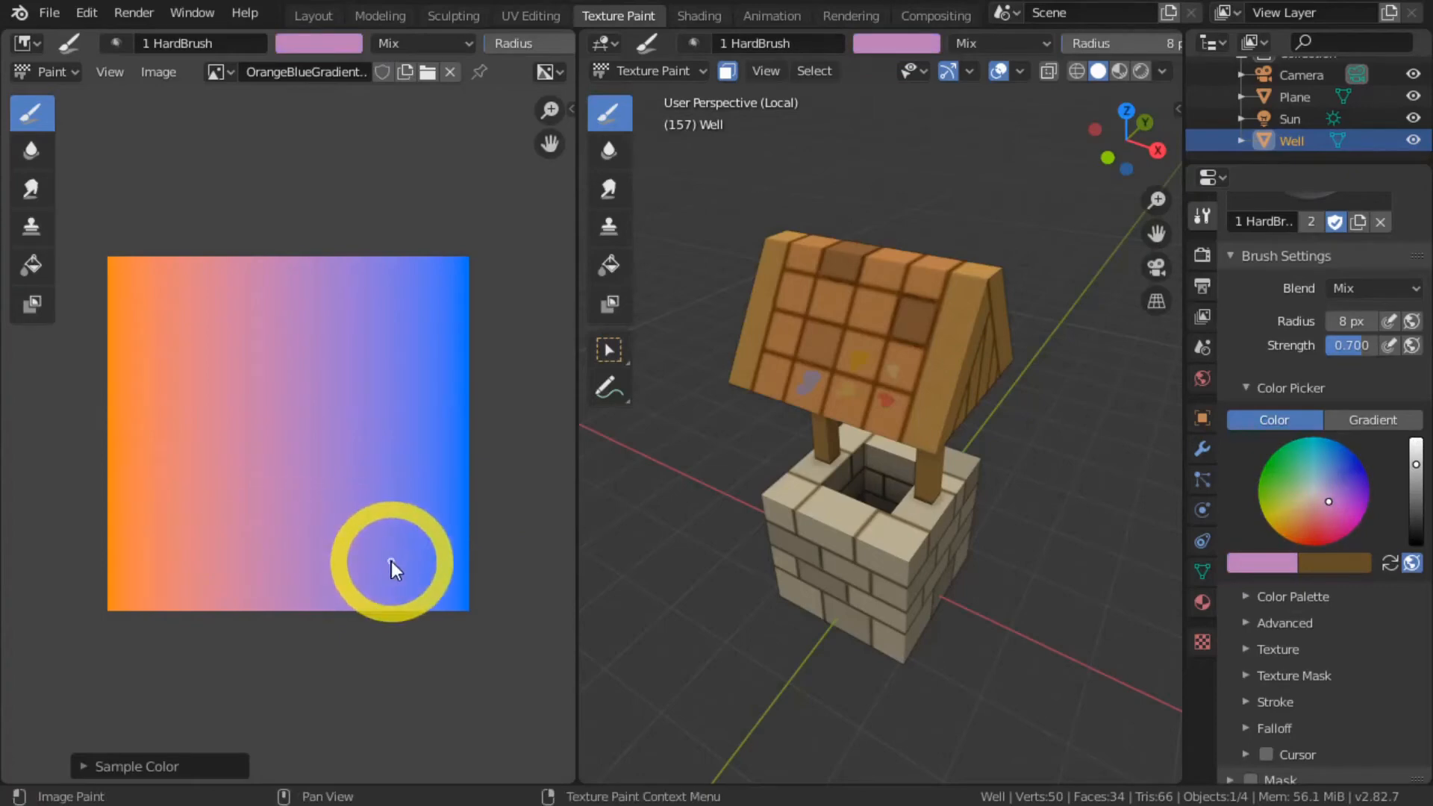
key("ctrl+z")
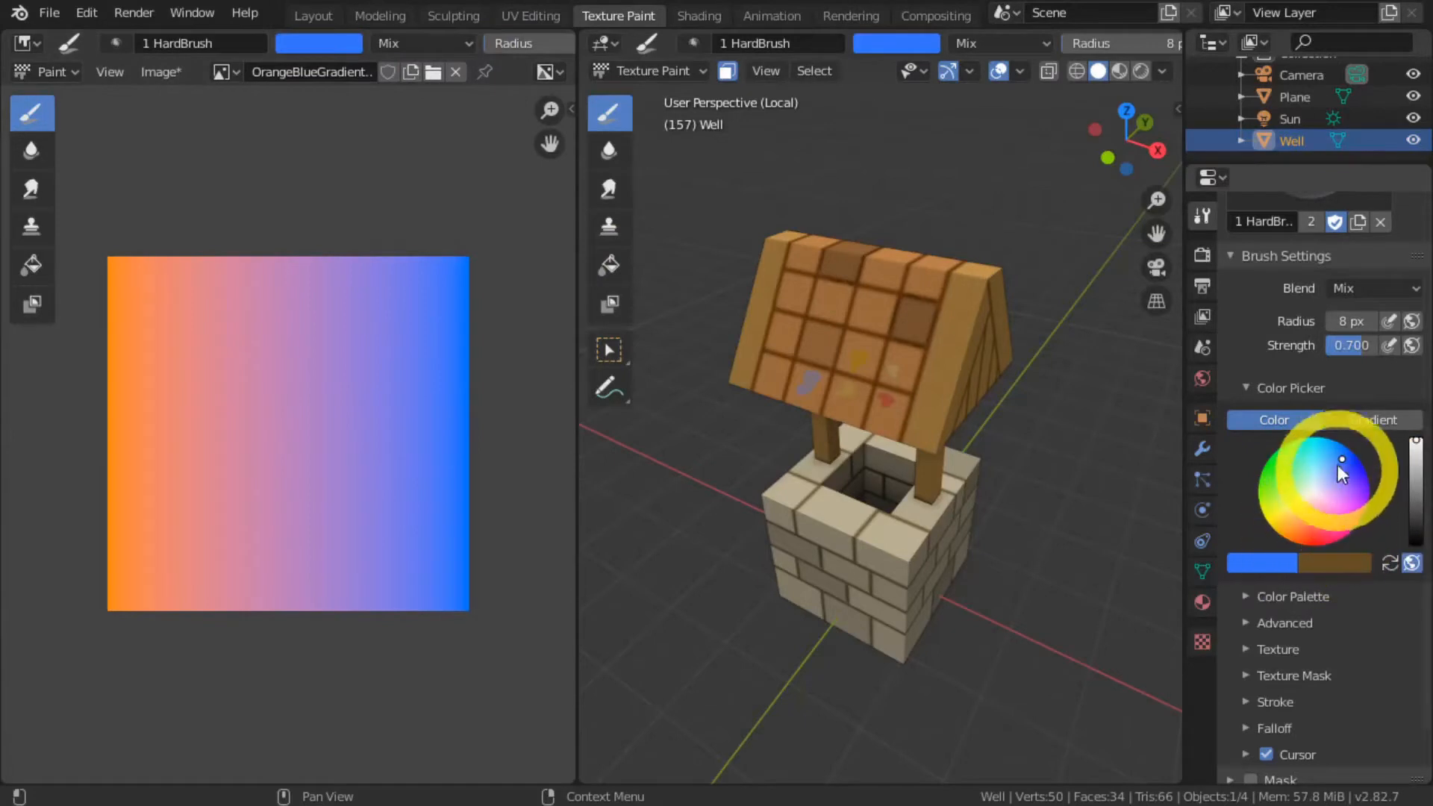
Step: Replace the displayed gradient with a new blank 1024 × 1024 px image filled with saturated orange, and set the brush colour to saturated blue
left_click(456, 72)
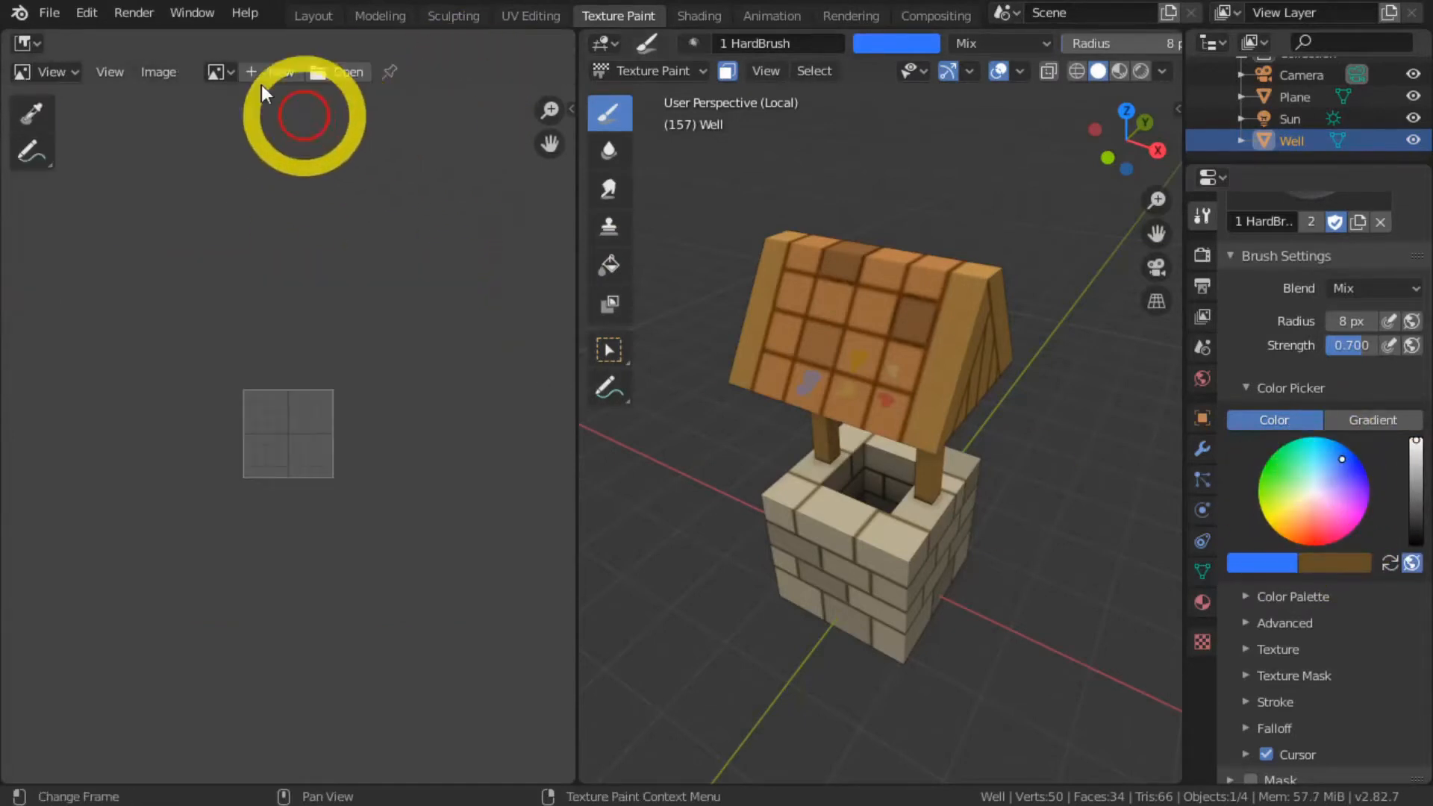
left_click(272, 70)
left_click(324, 125)
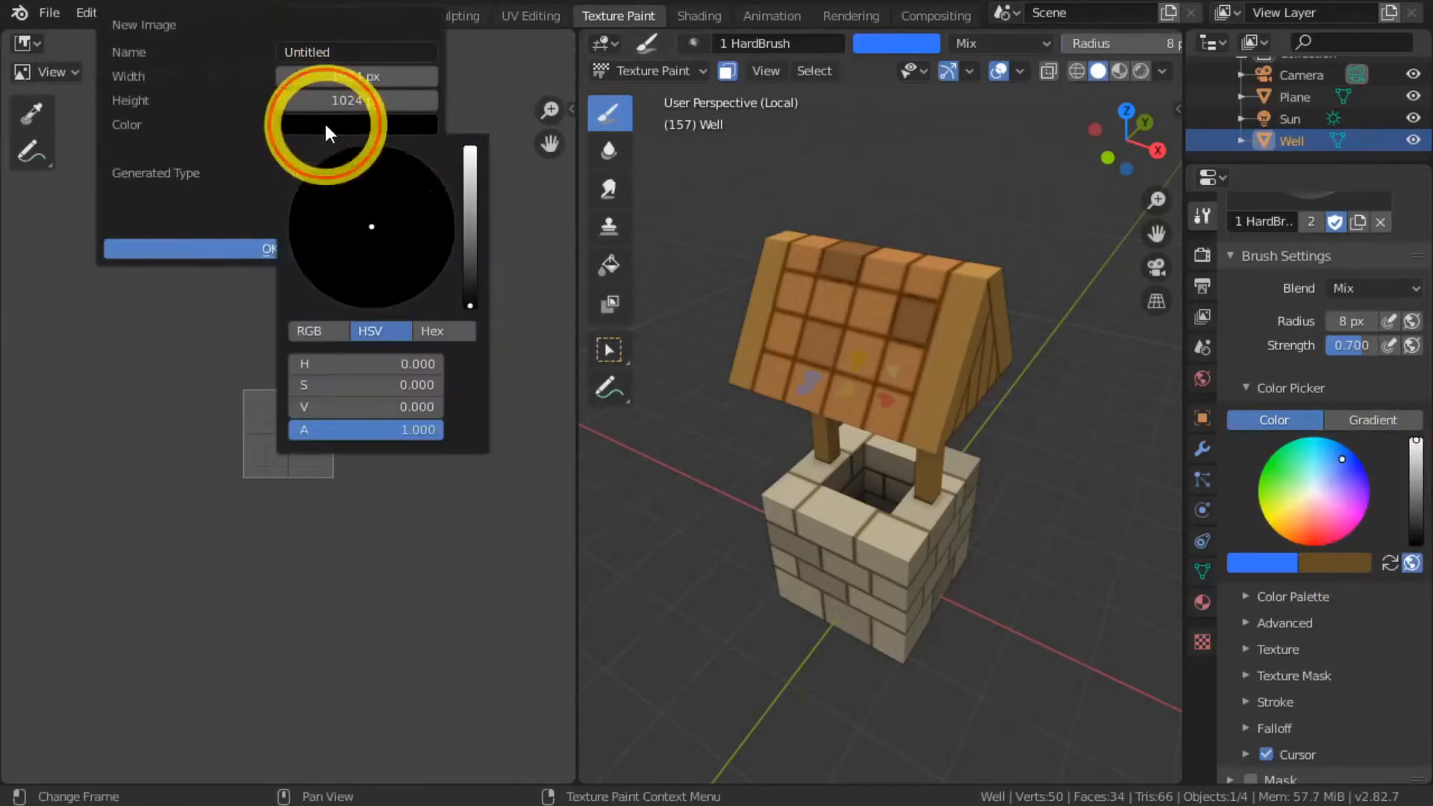
left_click_drag(476, 300, 472, 159)
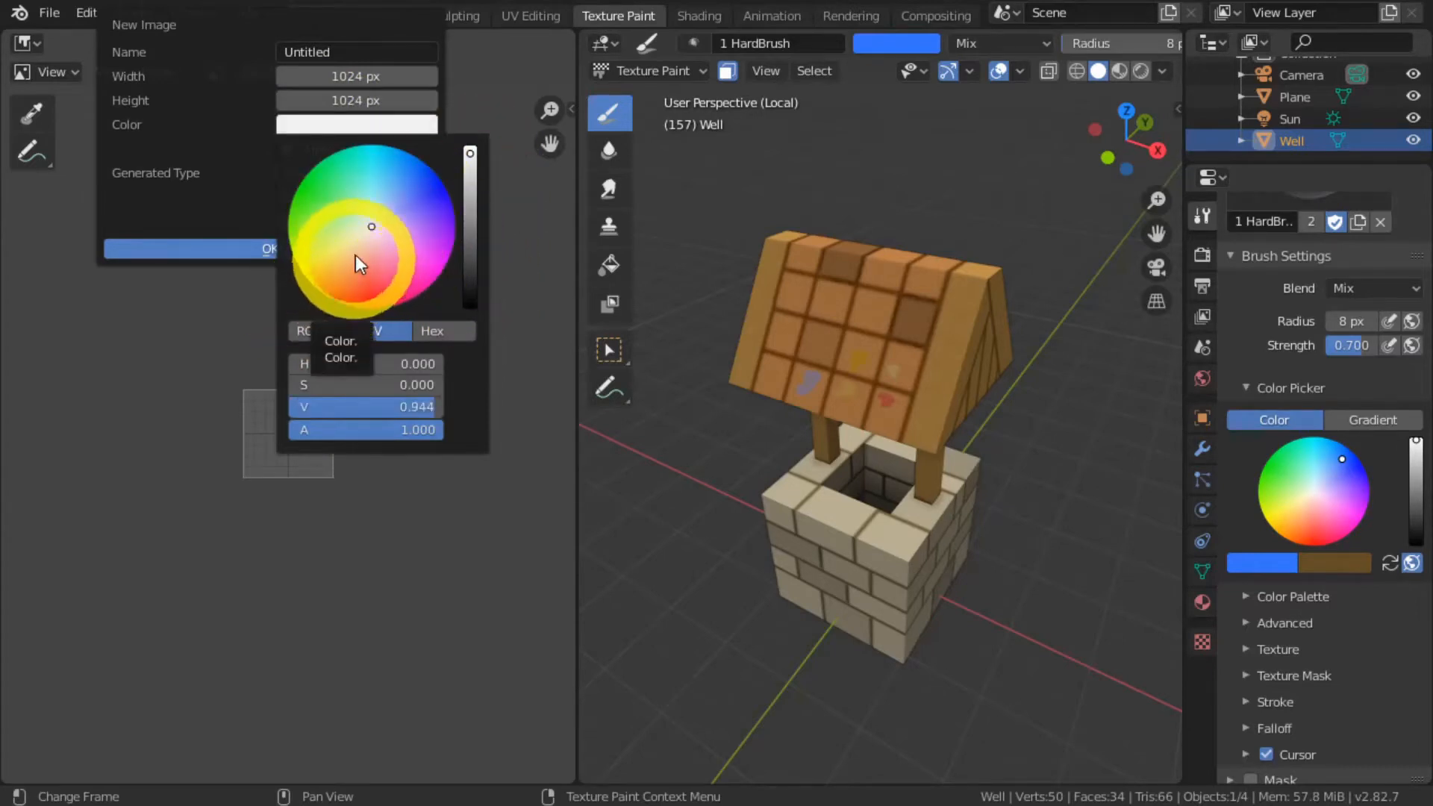
left_click(316, 289)
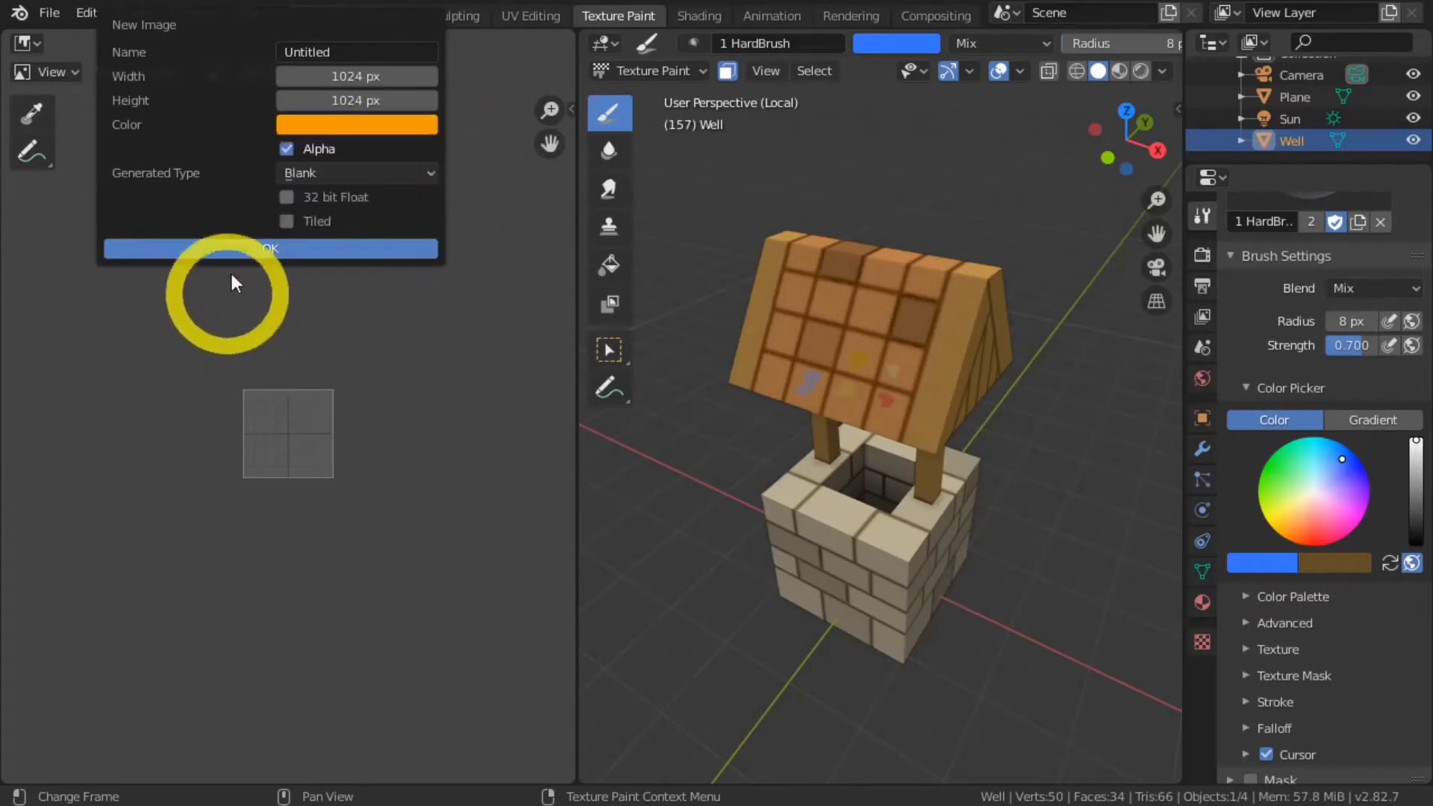
left_click(276, 248)
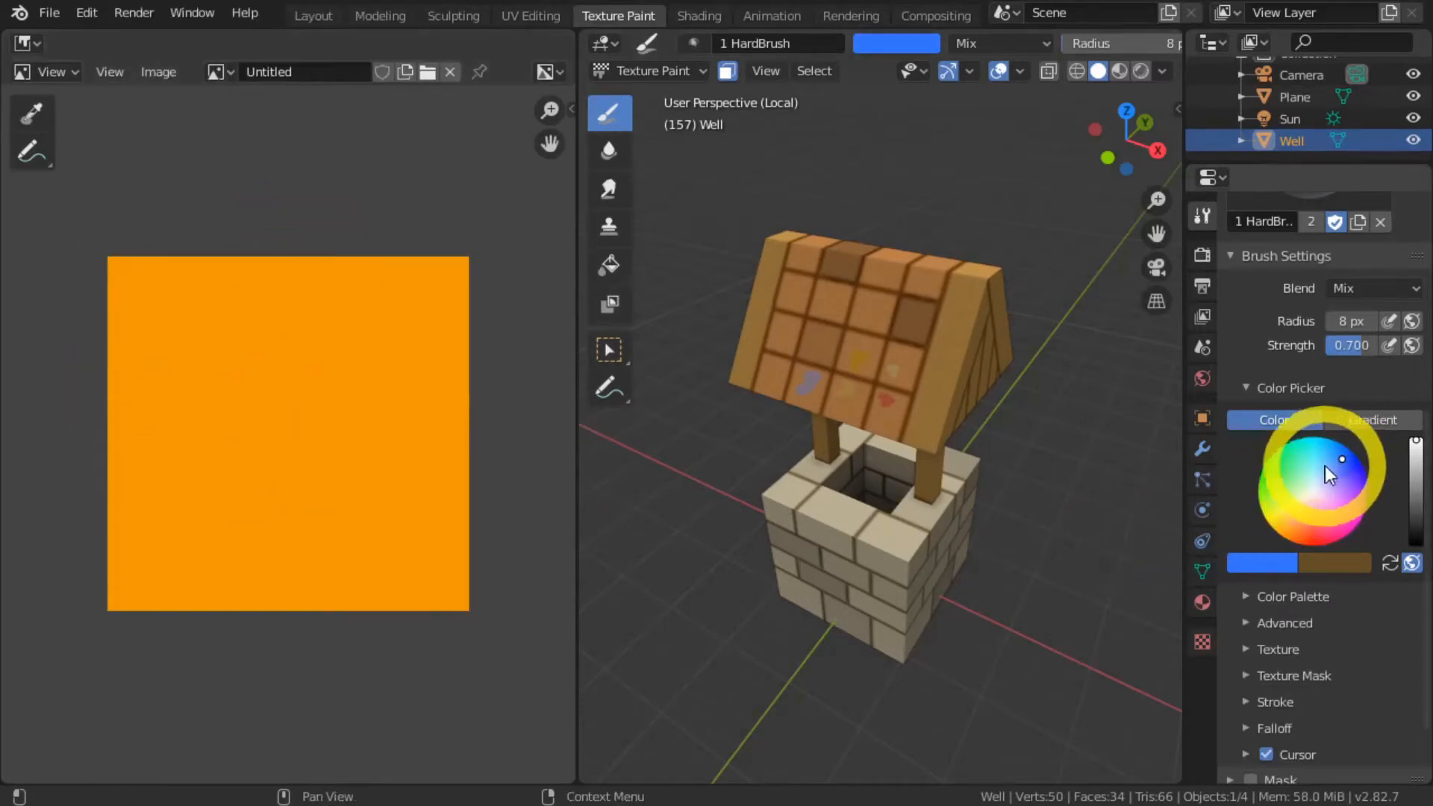
left_click_drag(1342, 464, 1358, 458)
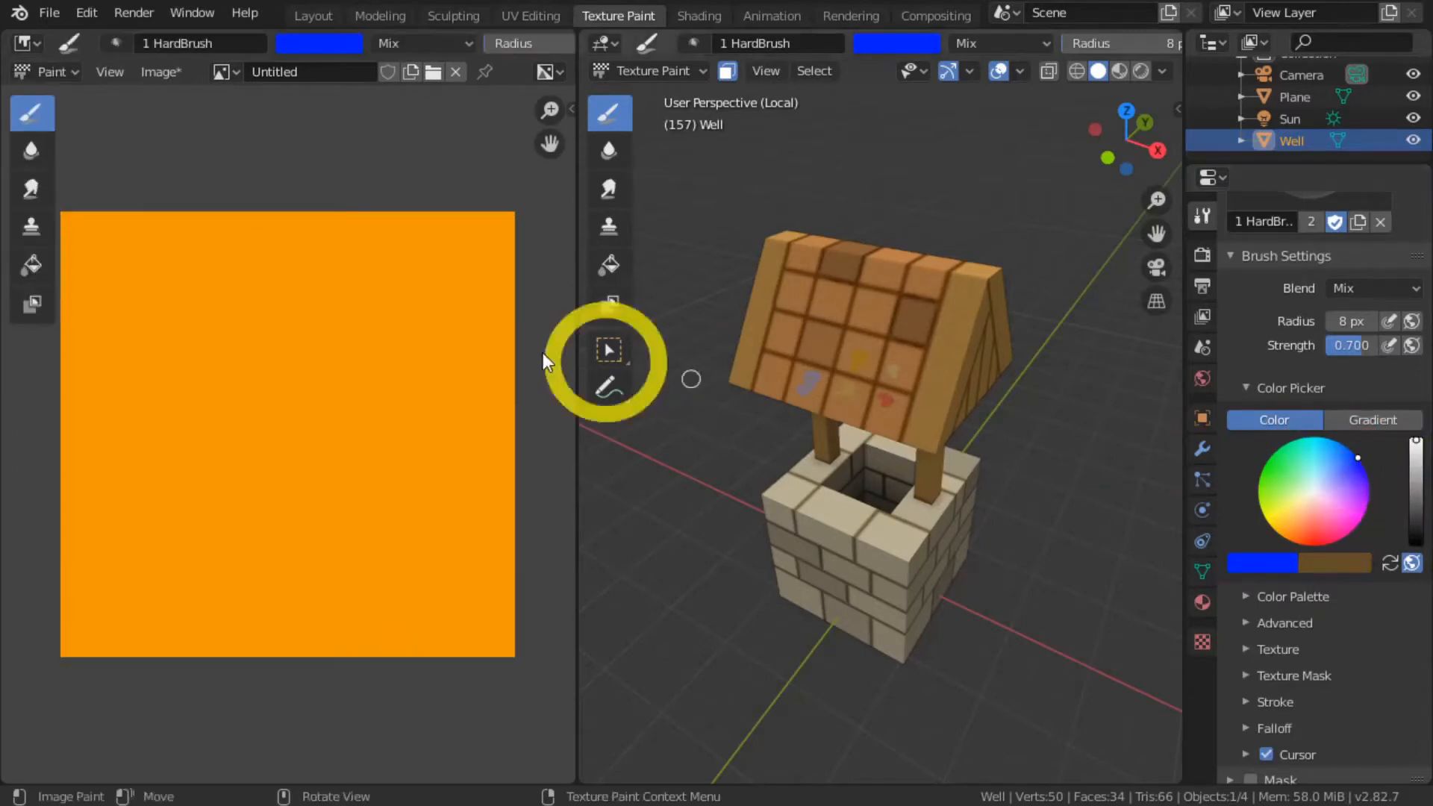
Step: Enlarge the brush to a 91 px radius and paint a horizontal blue stroke across the upper part of the orange image
key("bracketright")
key("bracketright")
key("bracketright")
key("bracketright")
key("bracketright")
key("bracketright")
key("bracketright")
key("bracketright")
key("bracketright")
key("bracketright")
key("bracketright")
key("bracketright")
key("bracketright")
key("bracketright")
key("bracketright")
key("bracketright")
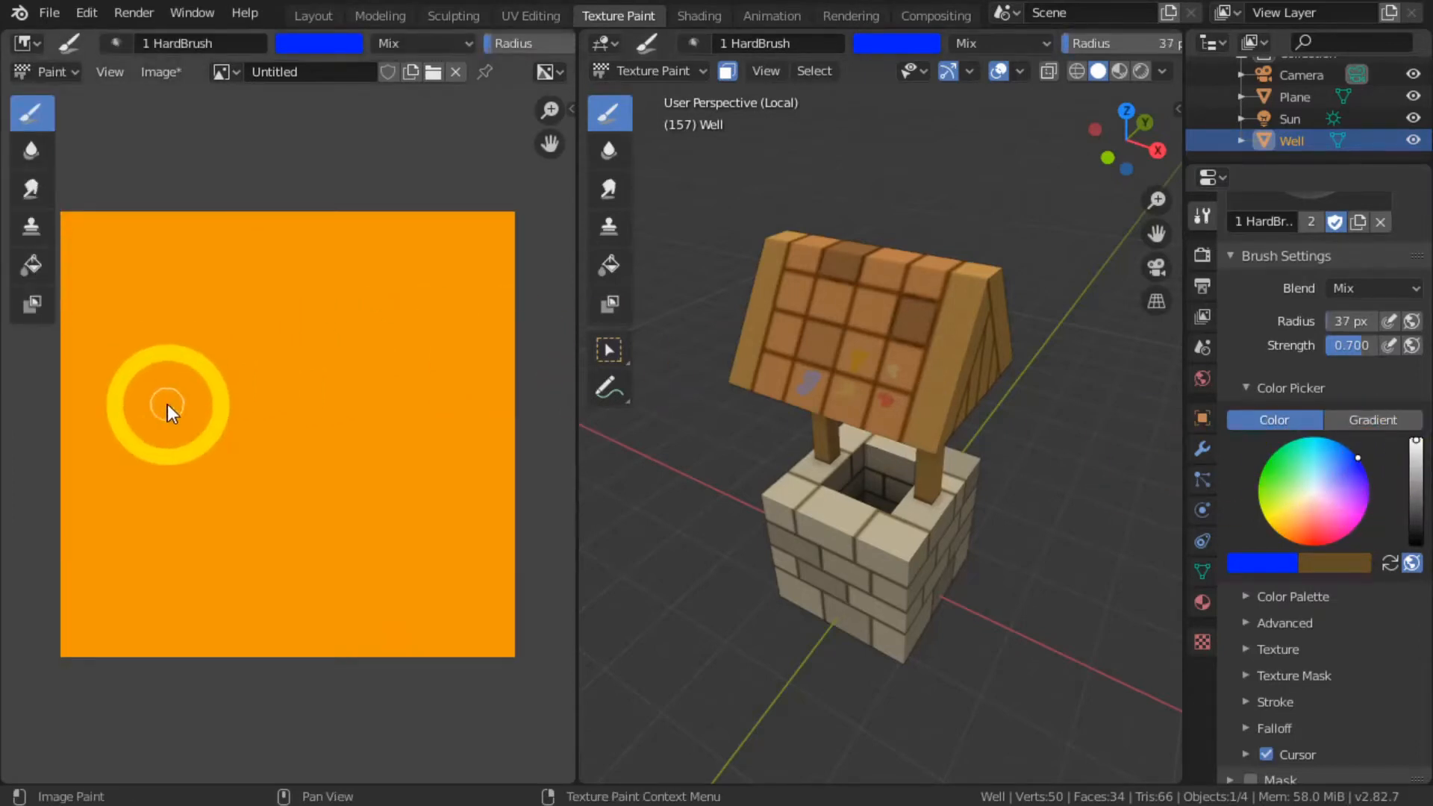
left_click_drag(147, 320, 369, 320)
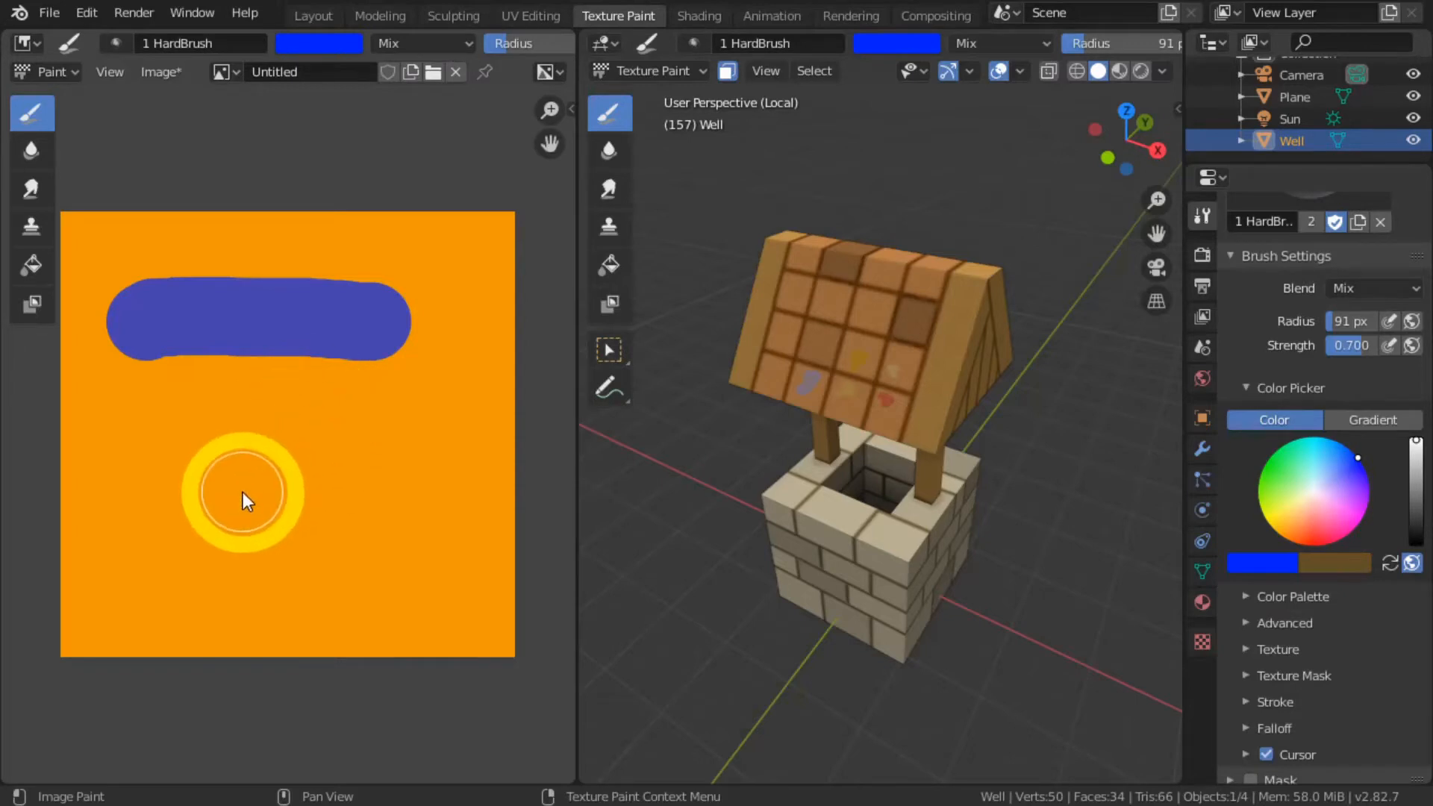
Step: Undo the blue stroke and paint a patch in a slightly less saturated version of the sampled orange
key("s")
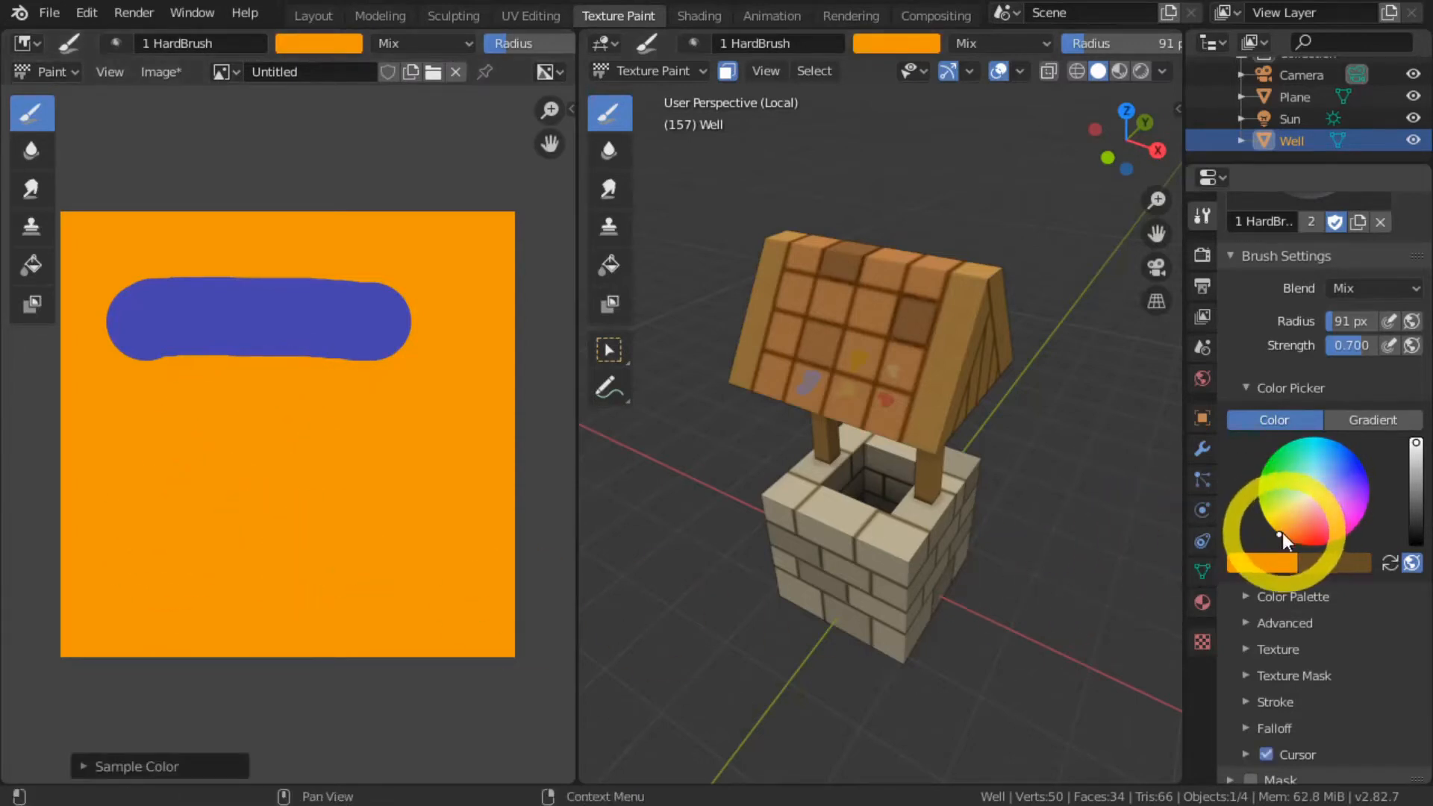
left_click(1281, 534)
left_click_drag(1281, 534, 1293, 521)
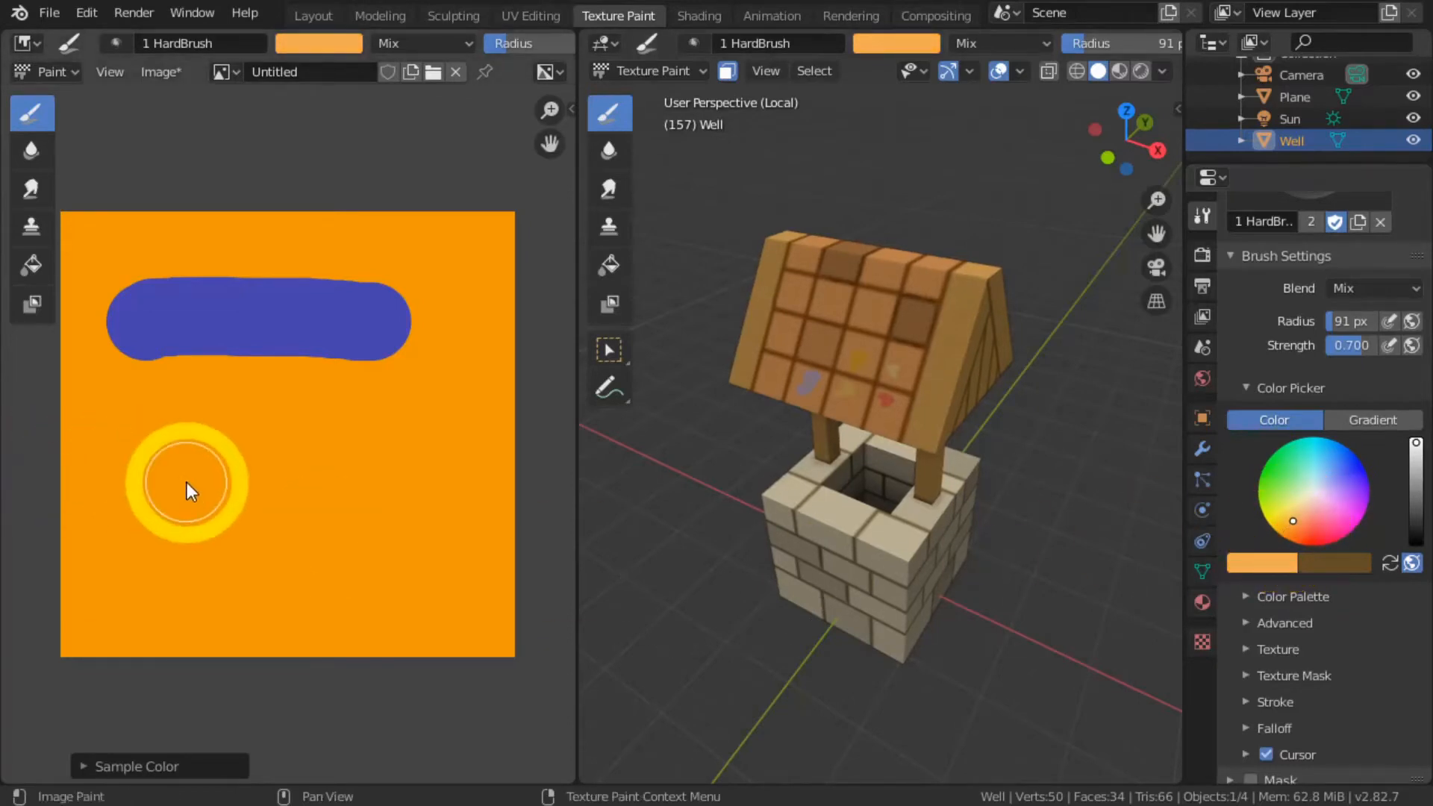
key("ctrl+z")
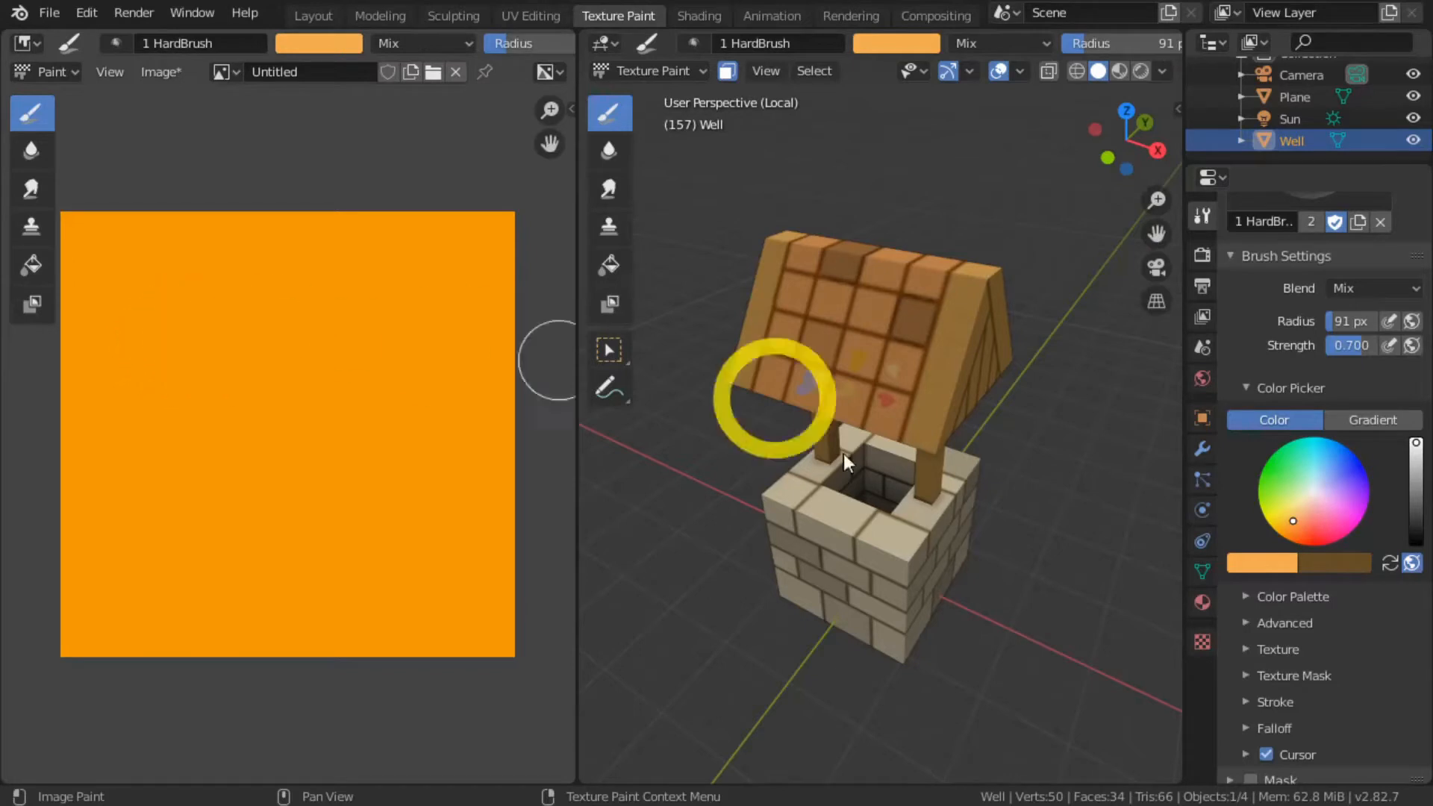
left_click(1294, 516)
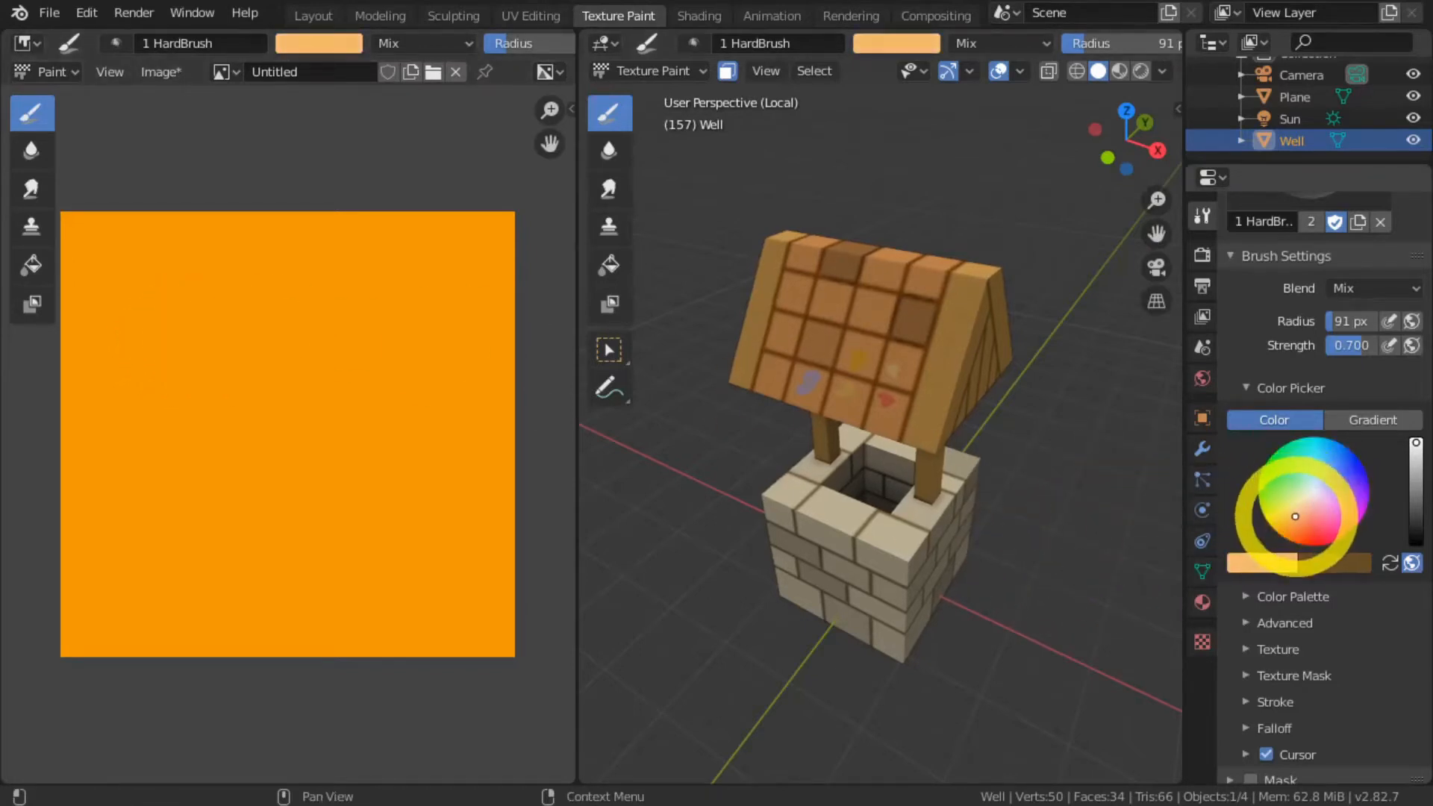
mouse_move(1294, 516)
left_mouse_down()
mouse_move(1339, 485)
mouse_move(1279, 535)
mouse_move(1265, 571)
mouse_move(1345, 452)
mouse_move(1285, 537)
left_mouse_up()
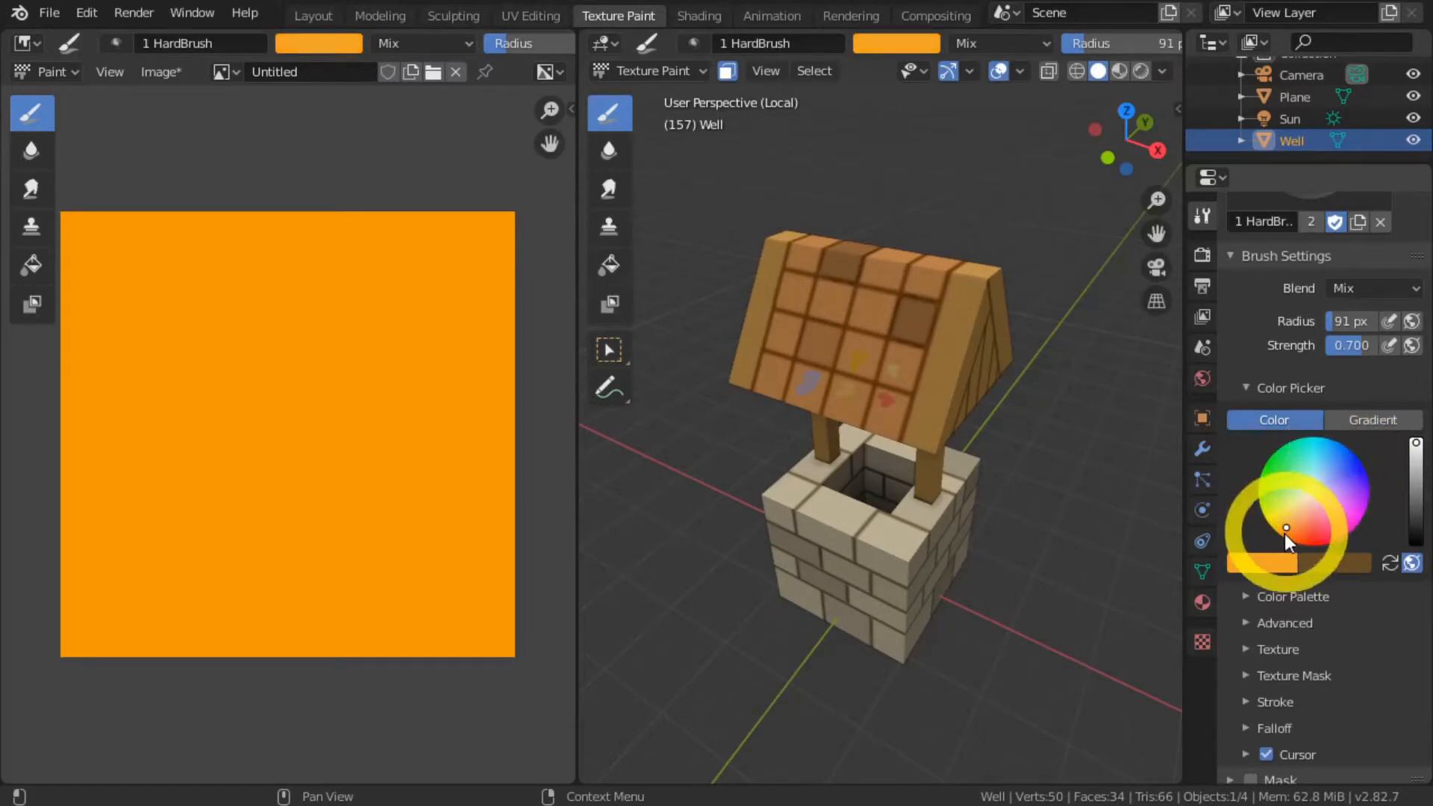
mouse_move(187, 390)
left_mouse_down()
mouse_move(360, 395)
mouse_move(306, 421)
mouse_move(217, 543)
left_mouse_up()
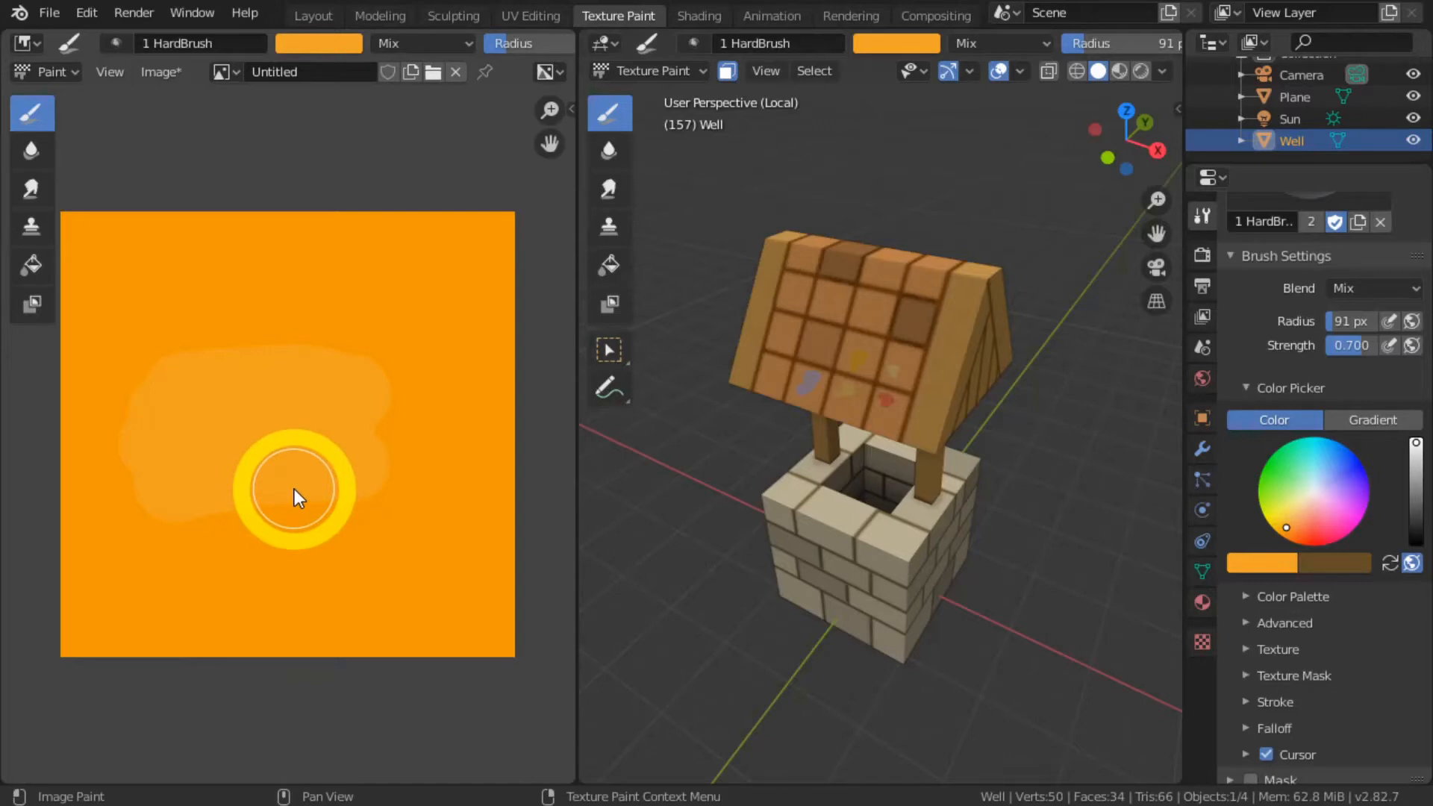
Step: Undo the pale orange patch and paint a light neutral grey patch on the orange image instead
left_click(1315, 492)
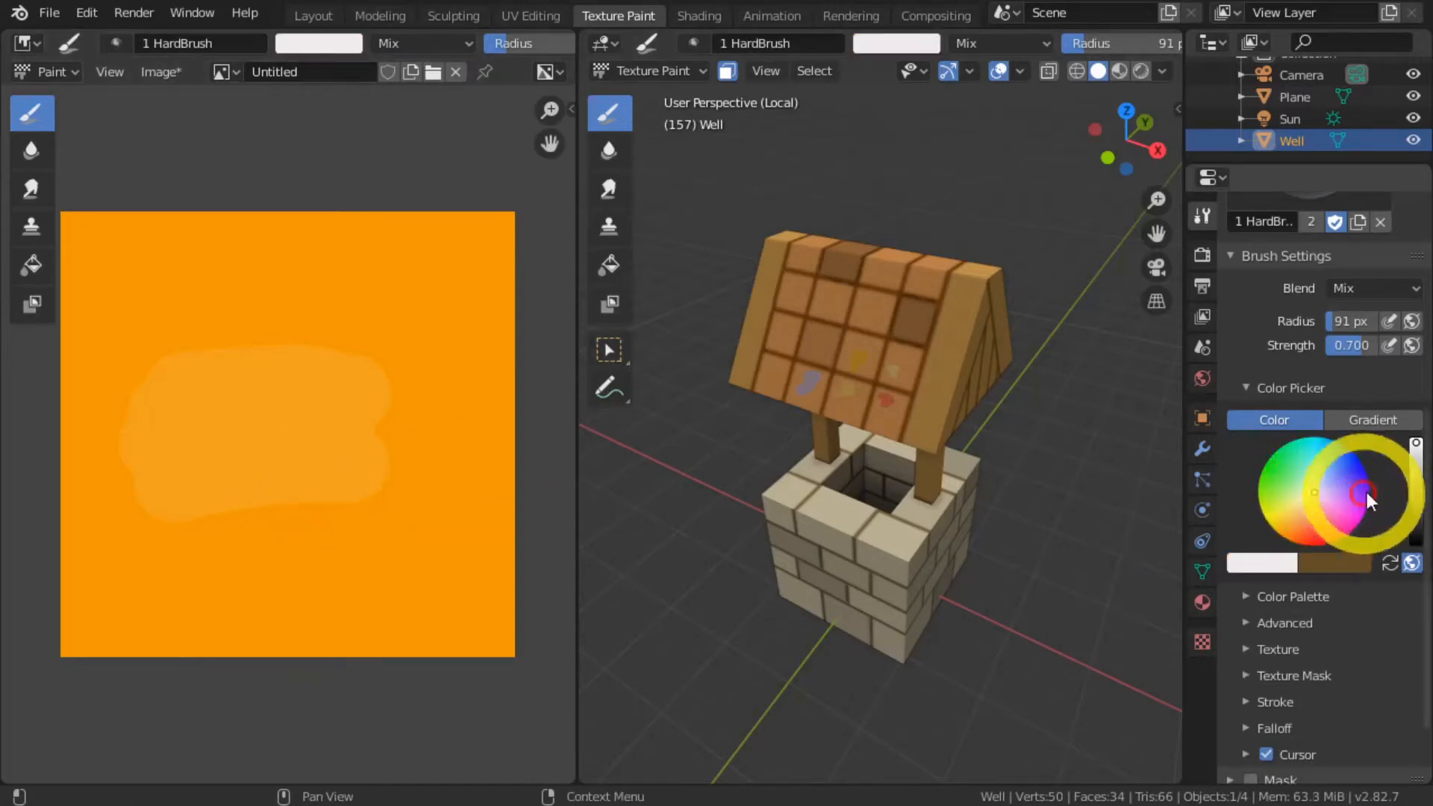
mouse_move(1416, 448)
left_mouse_down()
mouse_move(1413, 567)
mouse_move(1416, 466)
left_mouse_up()
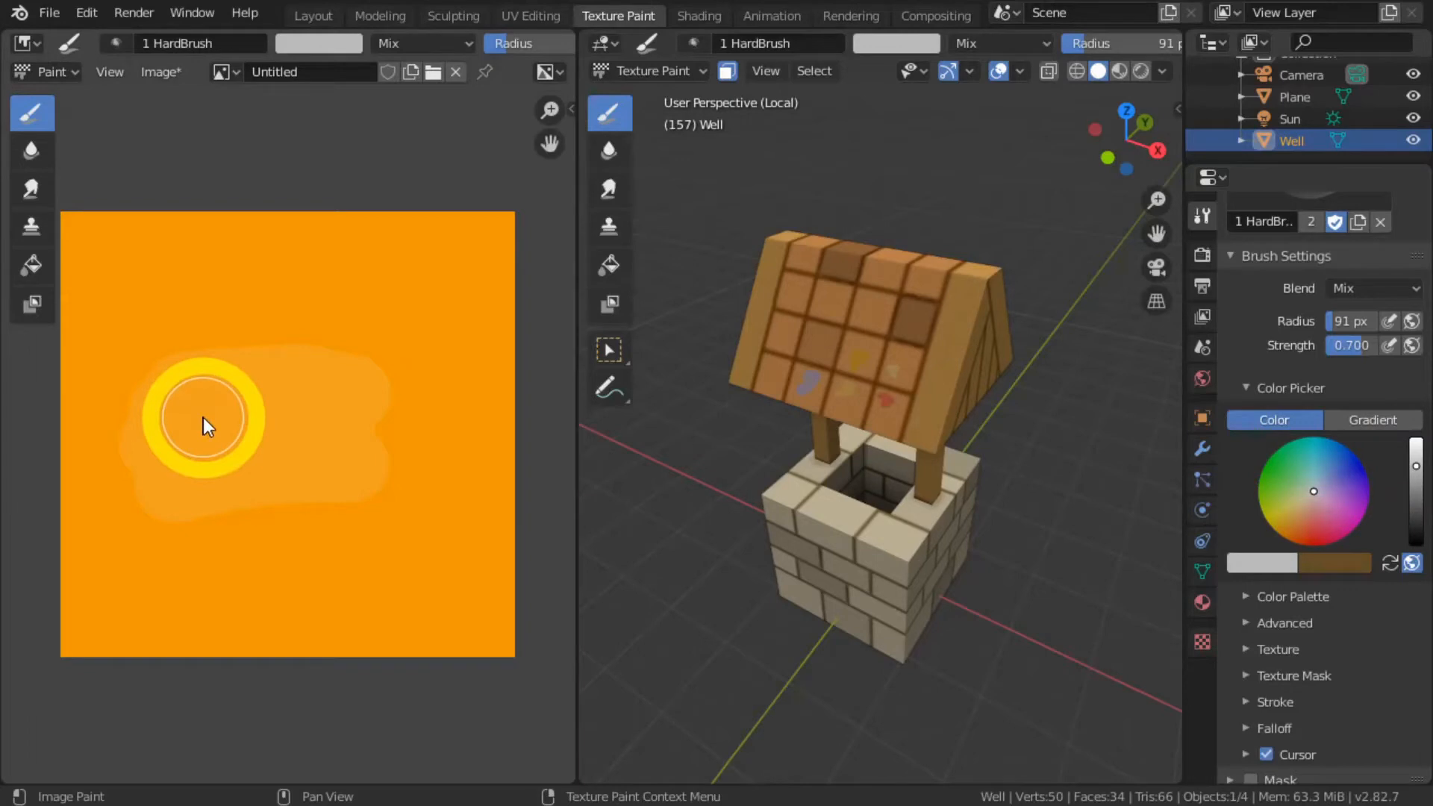
key("ctrl+z")
mouse_move(191, 355)
left_mouse_down()
mouse_move(290, 360)
mouse_move(259, 413)
mouse_move(246, 485)
left_mouse_up()
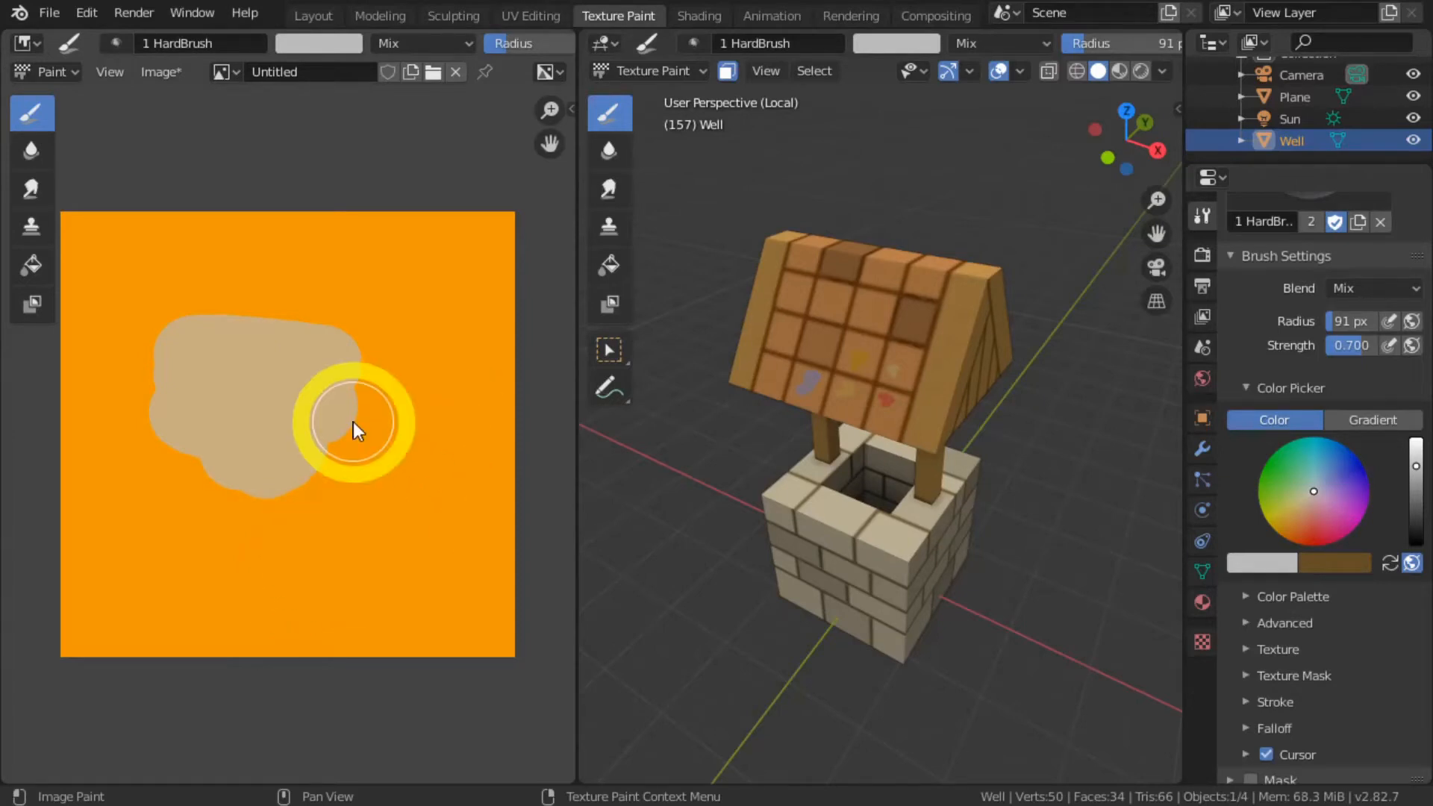
Step: Discard the painted changes on the blank image and change its fill colour from orange to a bright azure blue
key("n")
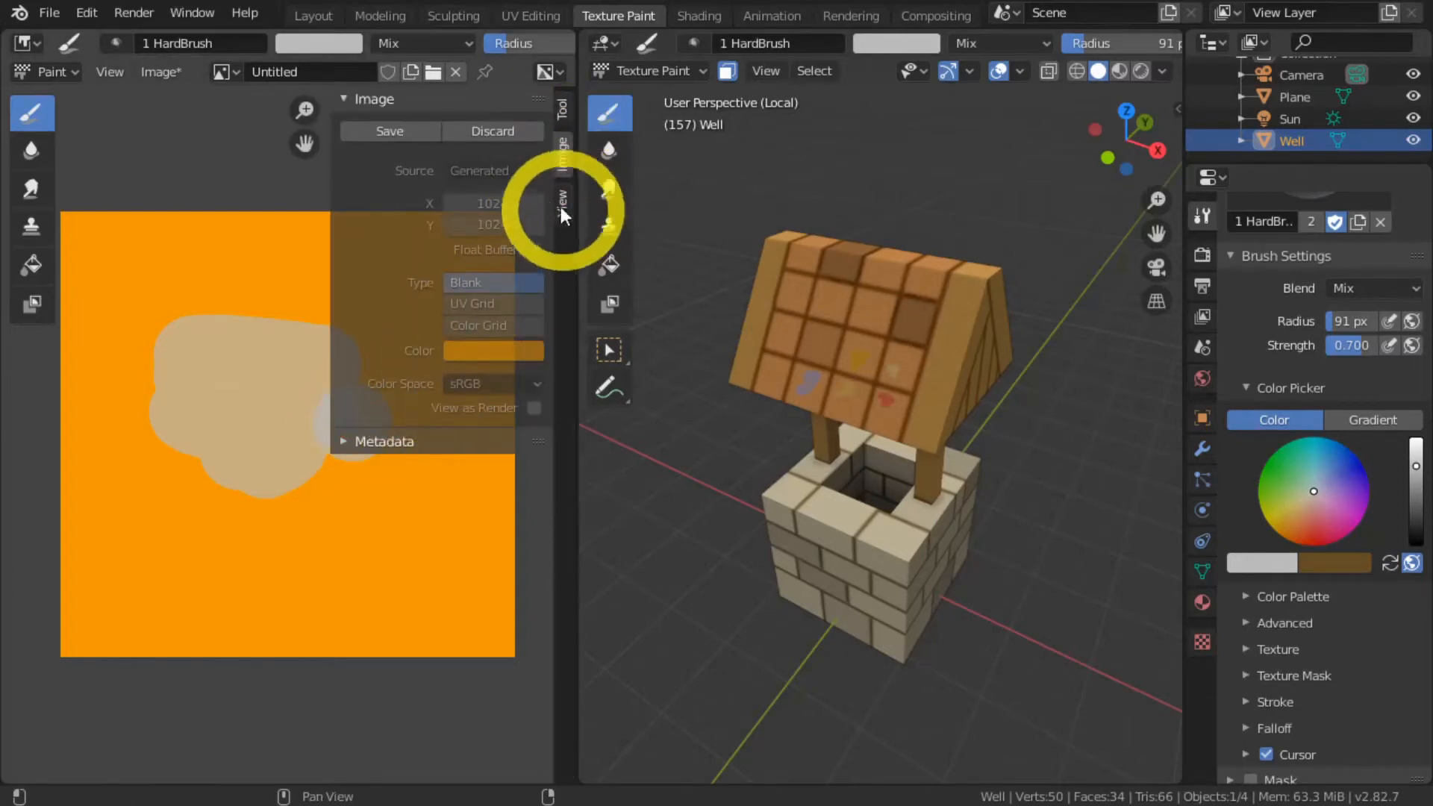
left_click(507, 128)
left_click(471, 315)
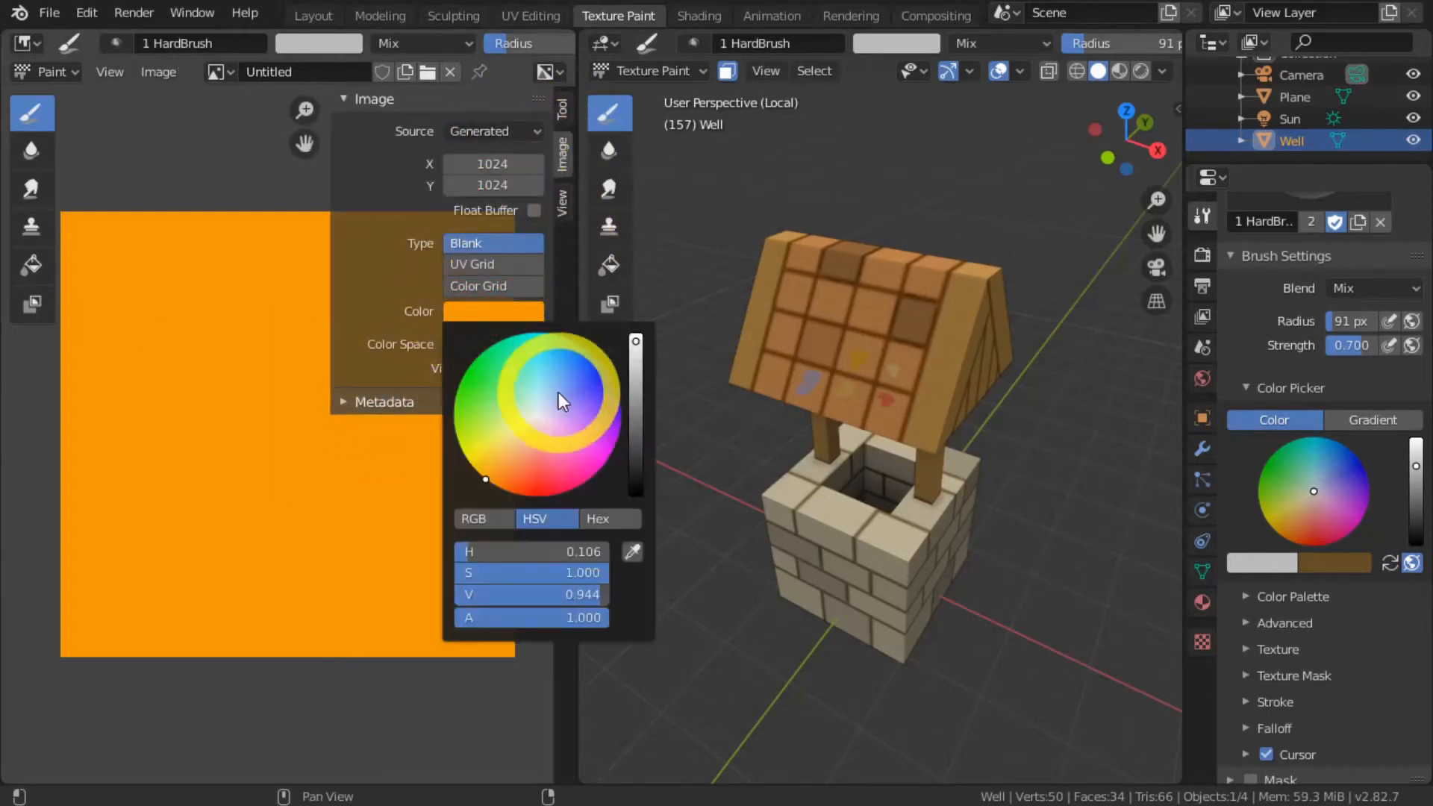
left_click_drag(559, 391, 608, 358)
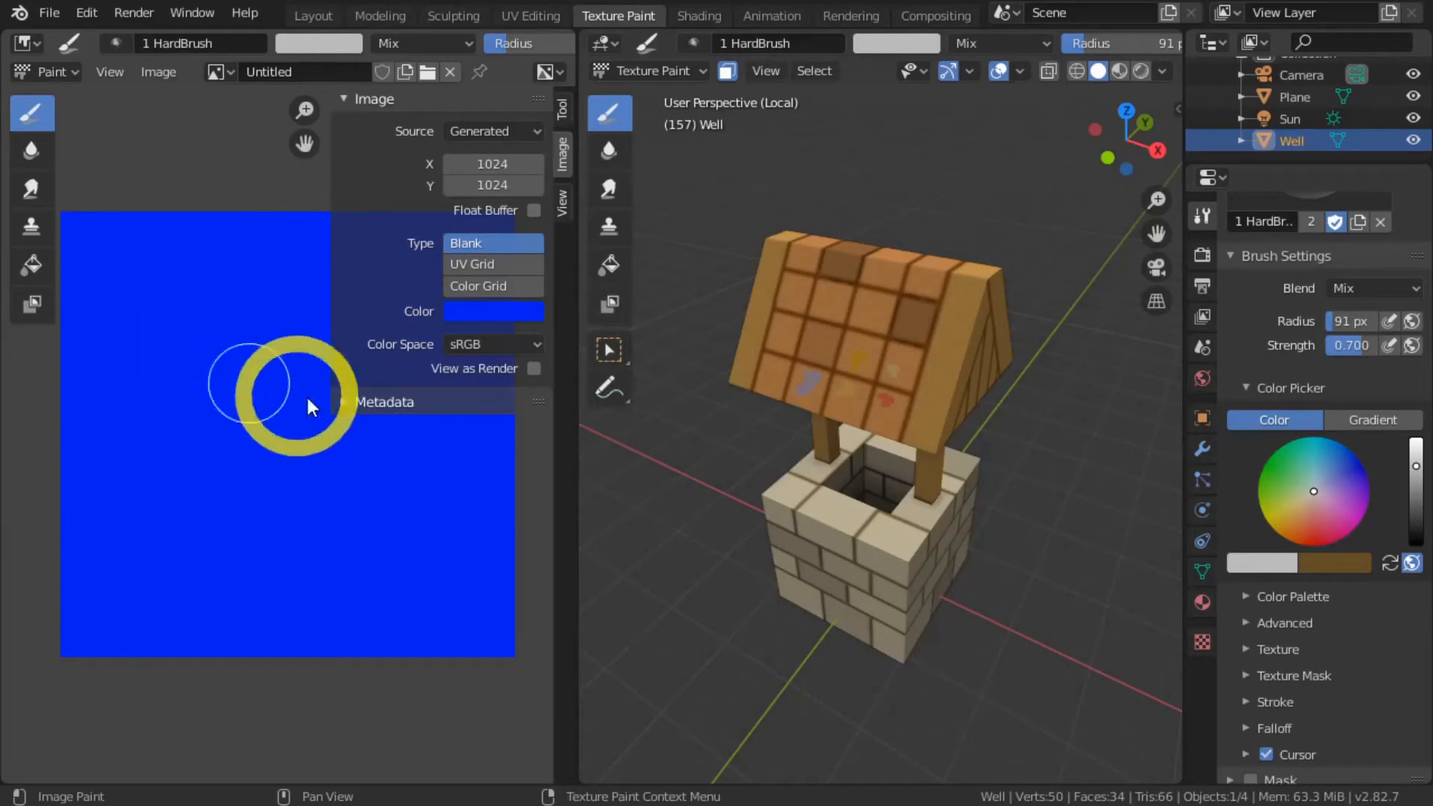
left_click(487, 312)
left_click_drag(563, 364, 572, 343)
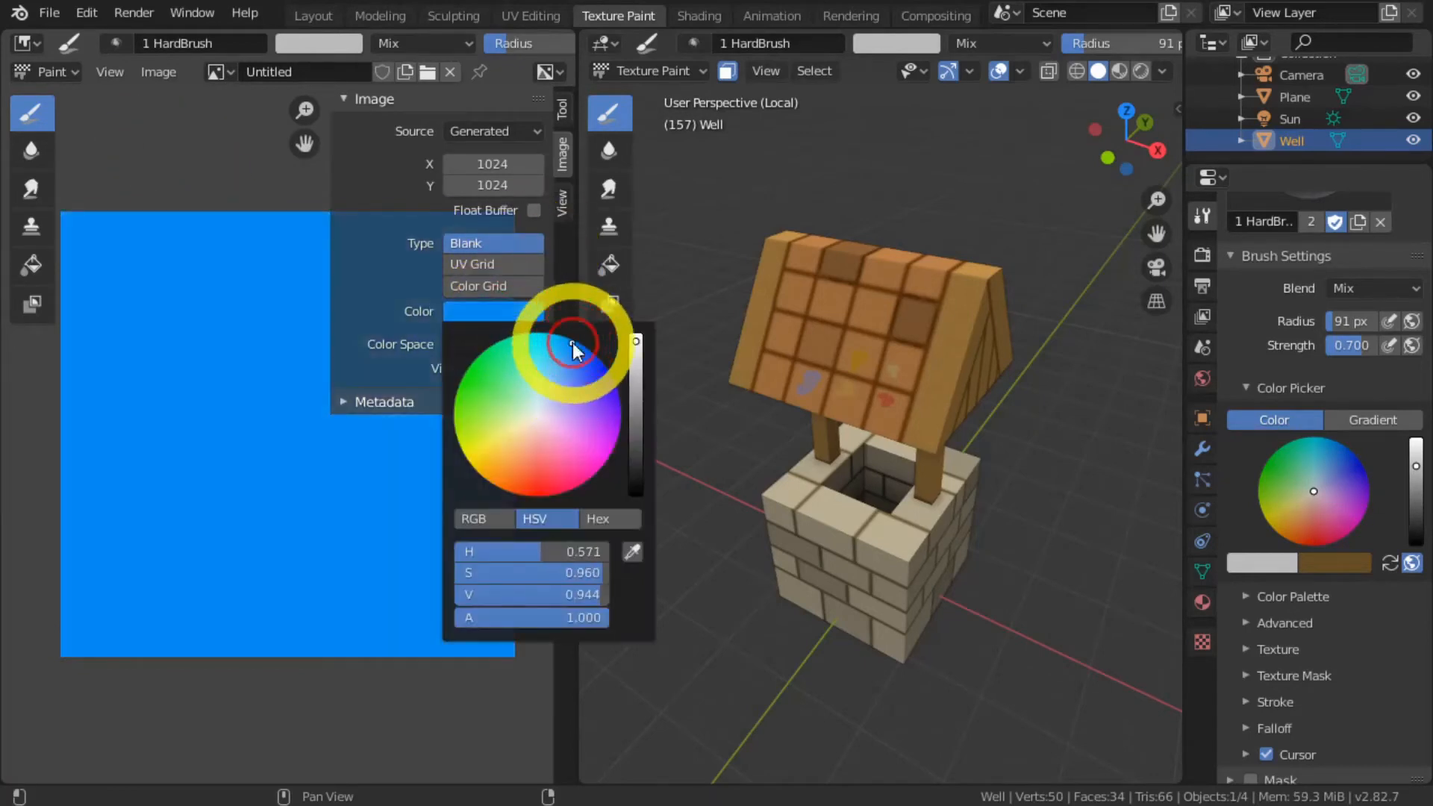
key("n")
key("ctrl+z")
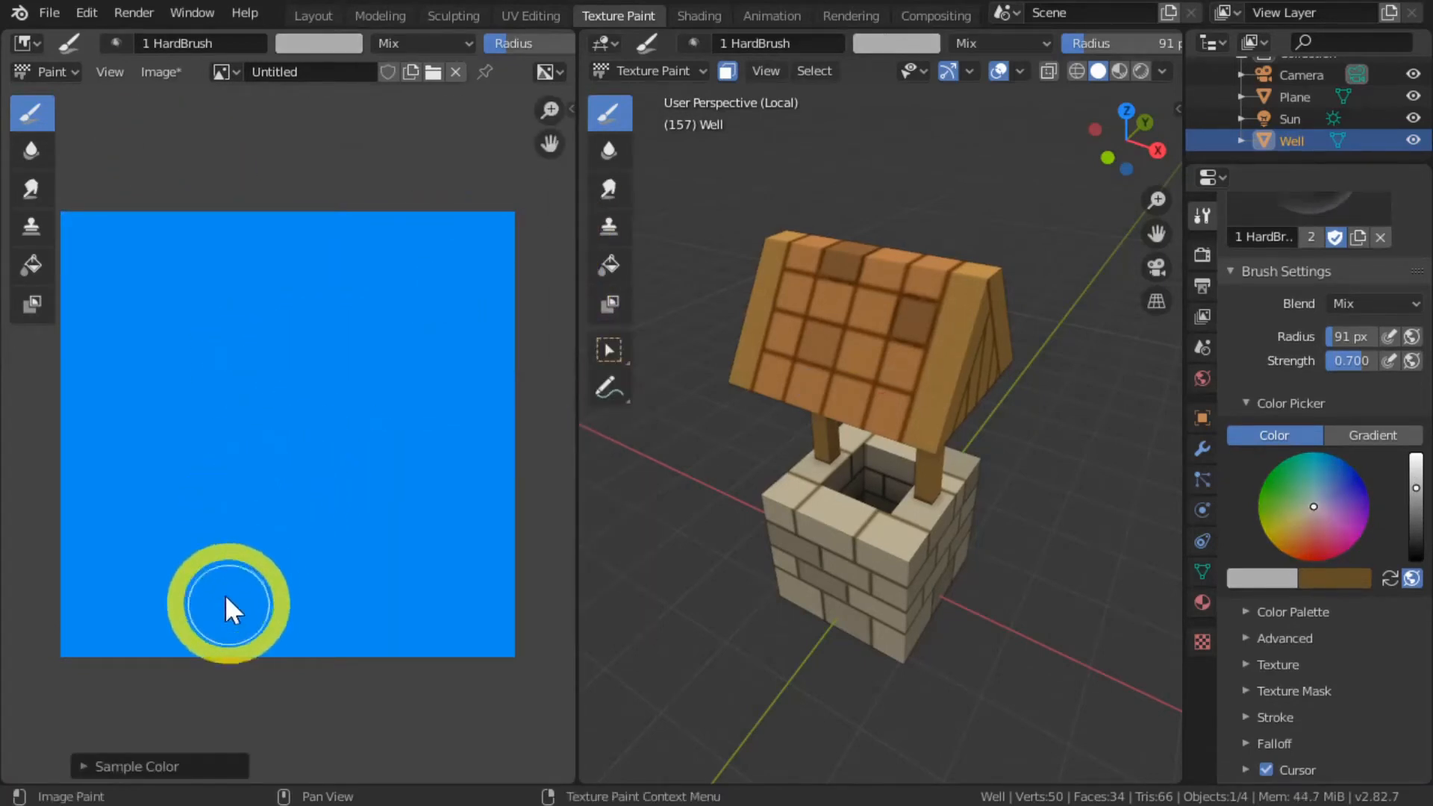
Step: Paint a patch of the sampled blue with reduced saturation on the blue image, and a neutral grey patch below it
key("s")
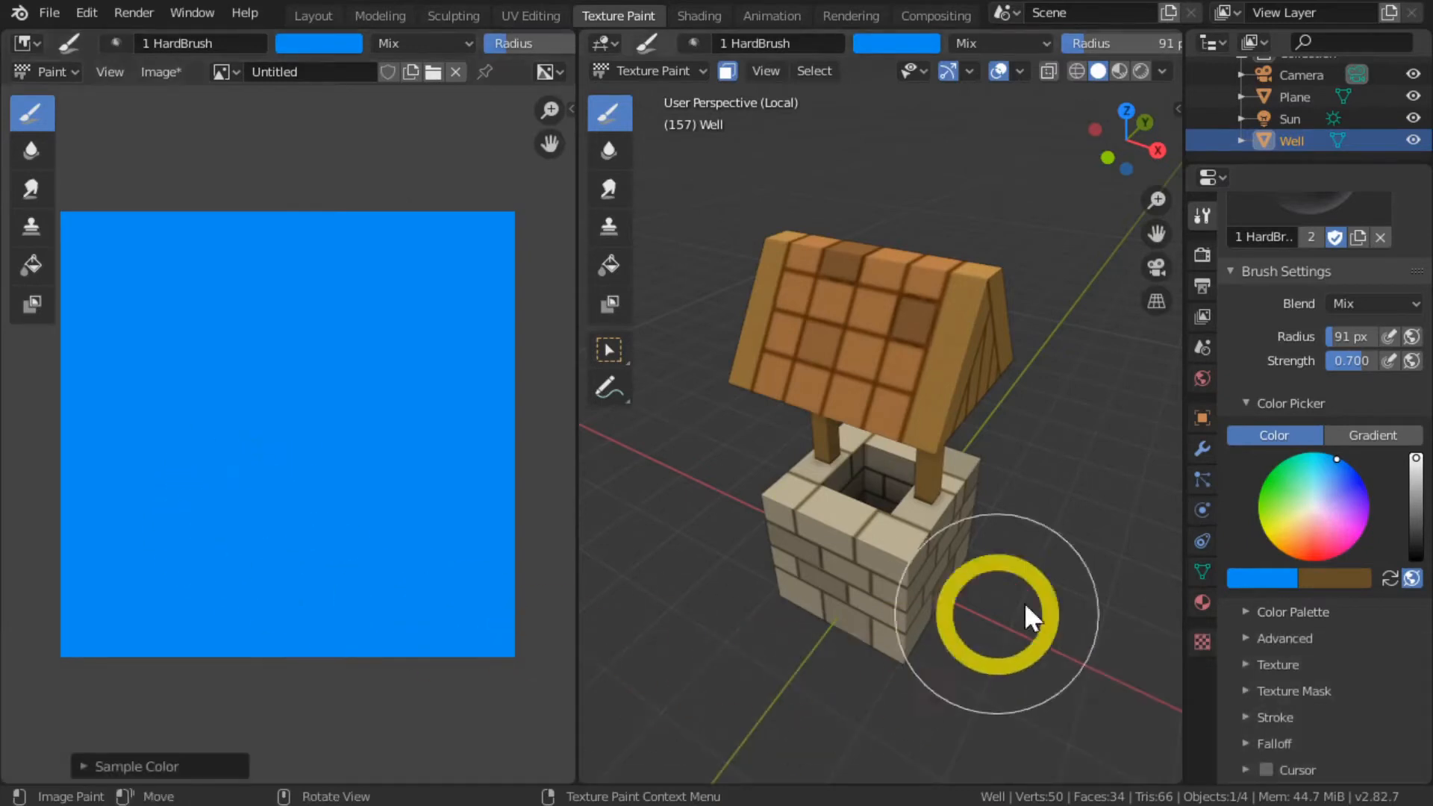
left_click_drag(1323, 454, 1326, 484)
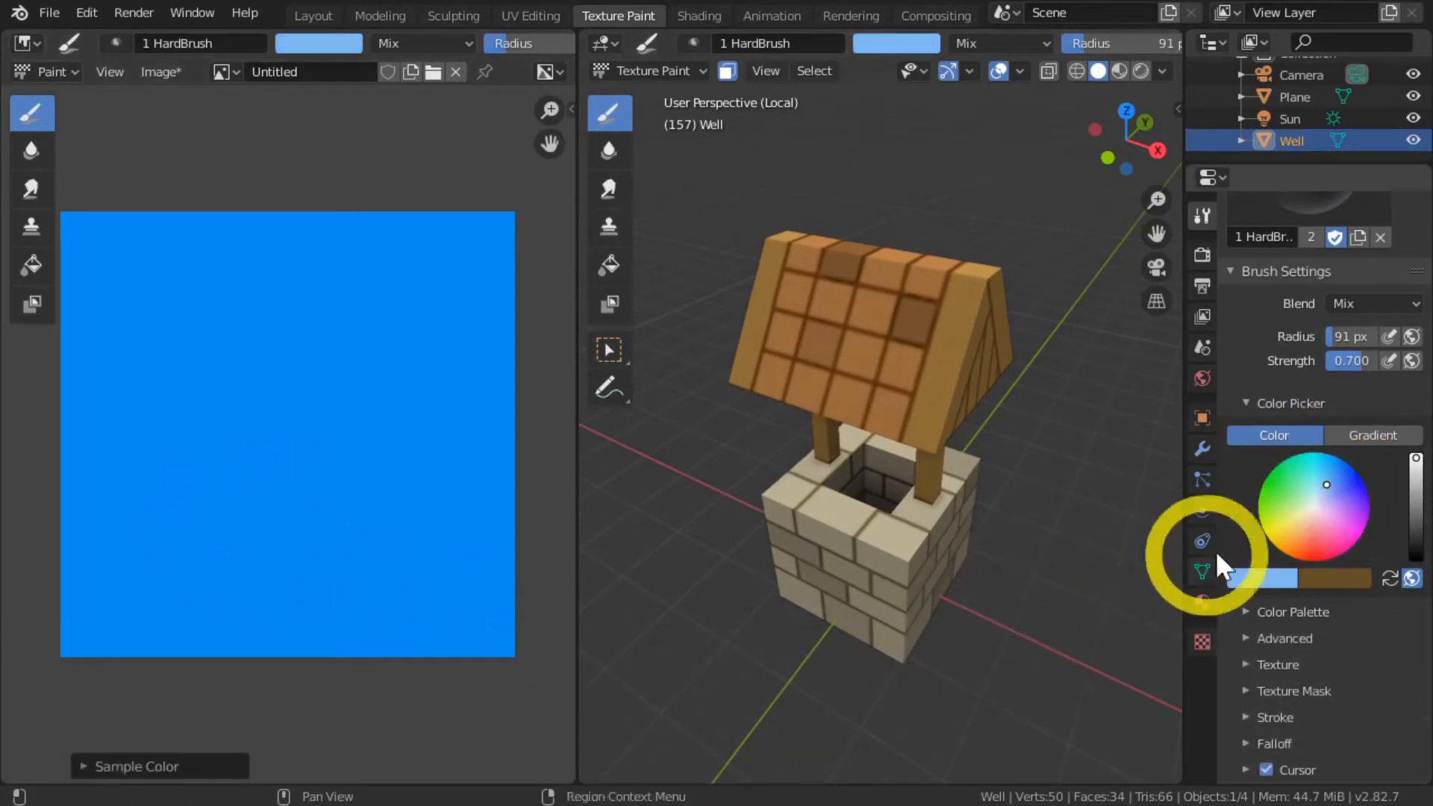
mouse_move(191, 309)
left_mouse_down()
mouse_move(231, 320)
mouse_move(198, 358)
mouse_move(191, 402)
left_mouse_up()
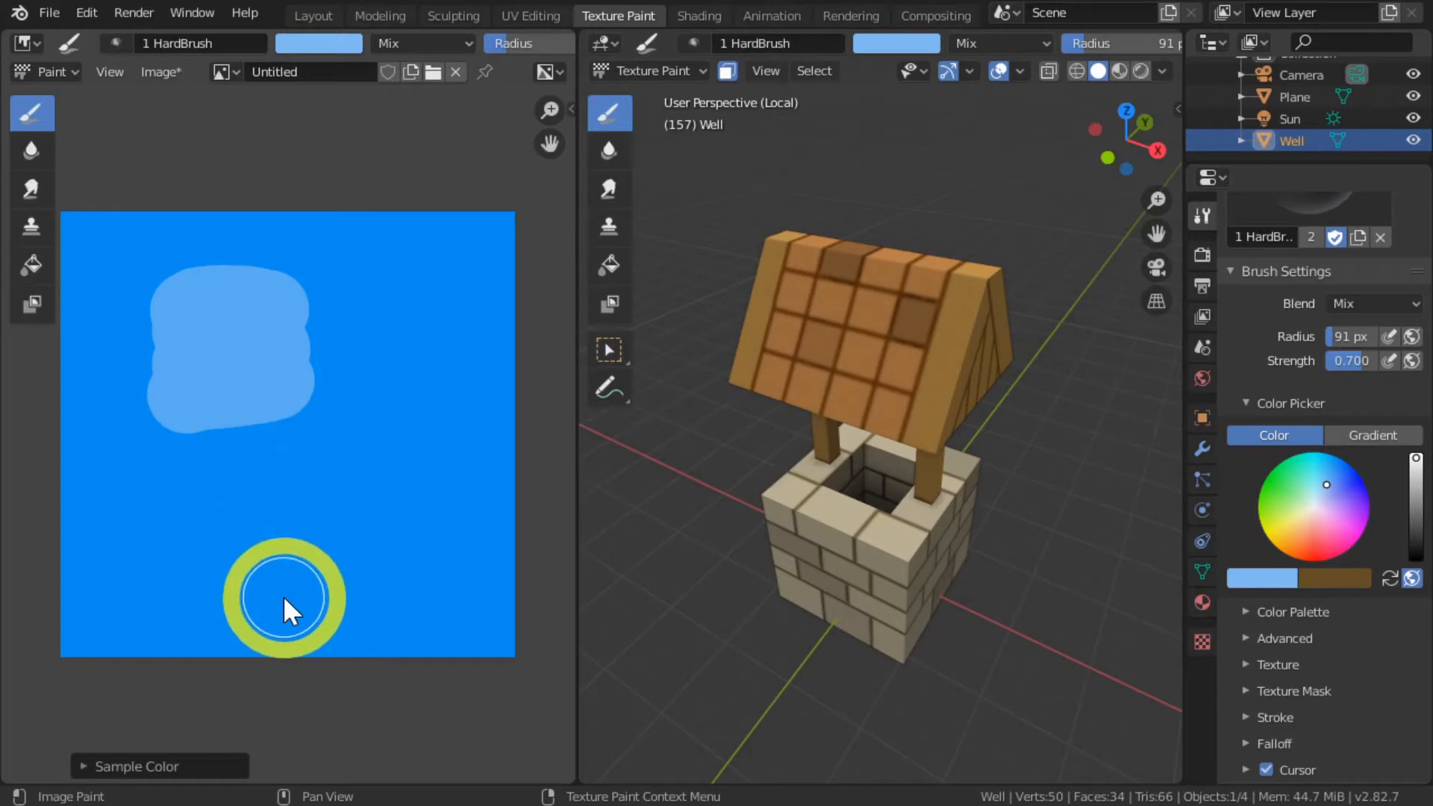
mouse_move(1415, 461)
left_mouse_down()
mouse_move(1403, 626)
mouse_move(1418, 499)
left_mouse_up()
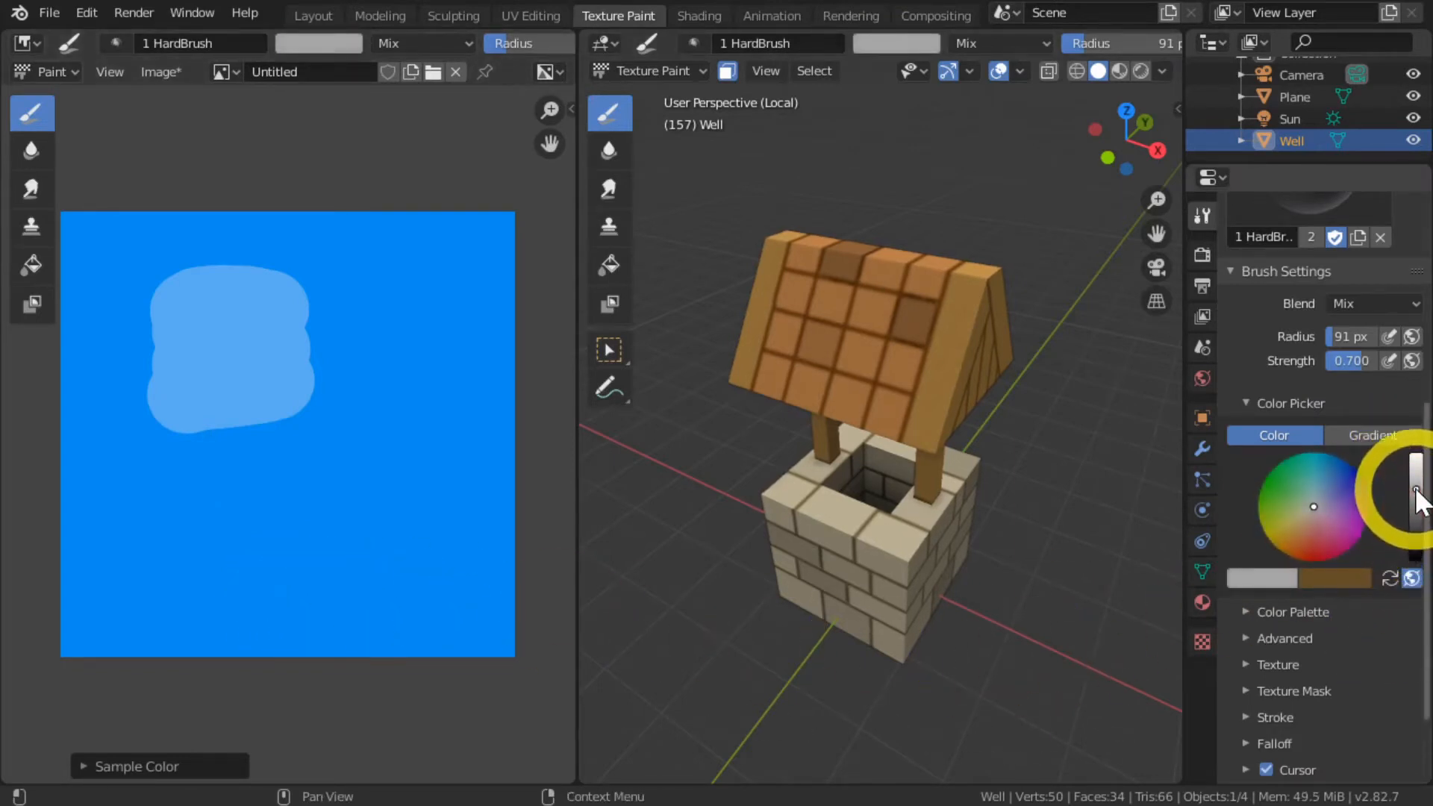
mouse_move(200, 509)
left_mouse_down()
mouse_move(202, 492)
mouse_move(181, 523)
mouse_move(202, 607)
mouse_move(166, 720)
mouse_move(233, 570)
mouse_move(286, 683)
left_mouse_up()
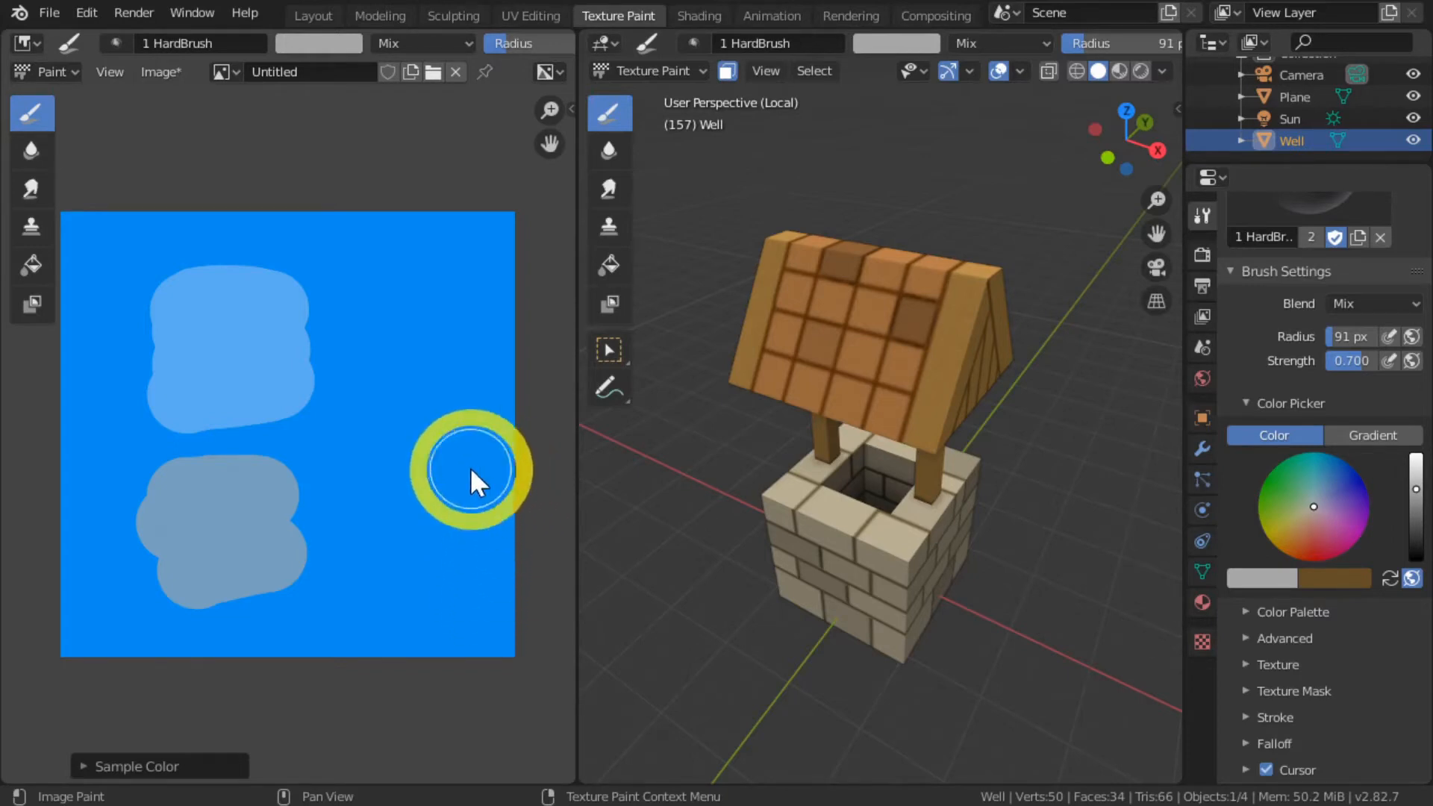
Step: Display T_Well4_BC.png in the image editor and reload it to discard the unsaved test strokes on the roof
left_click(217, 69)
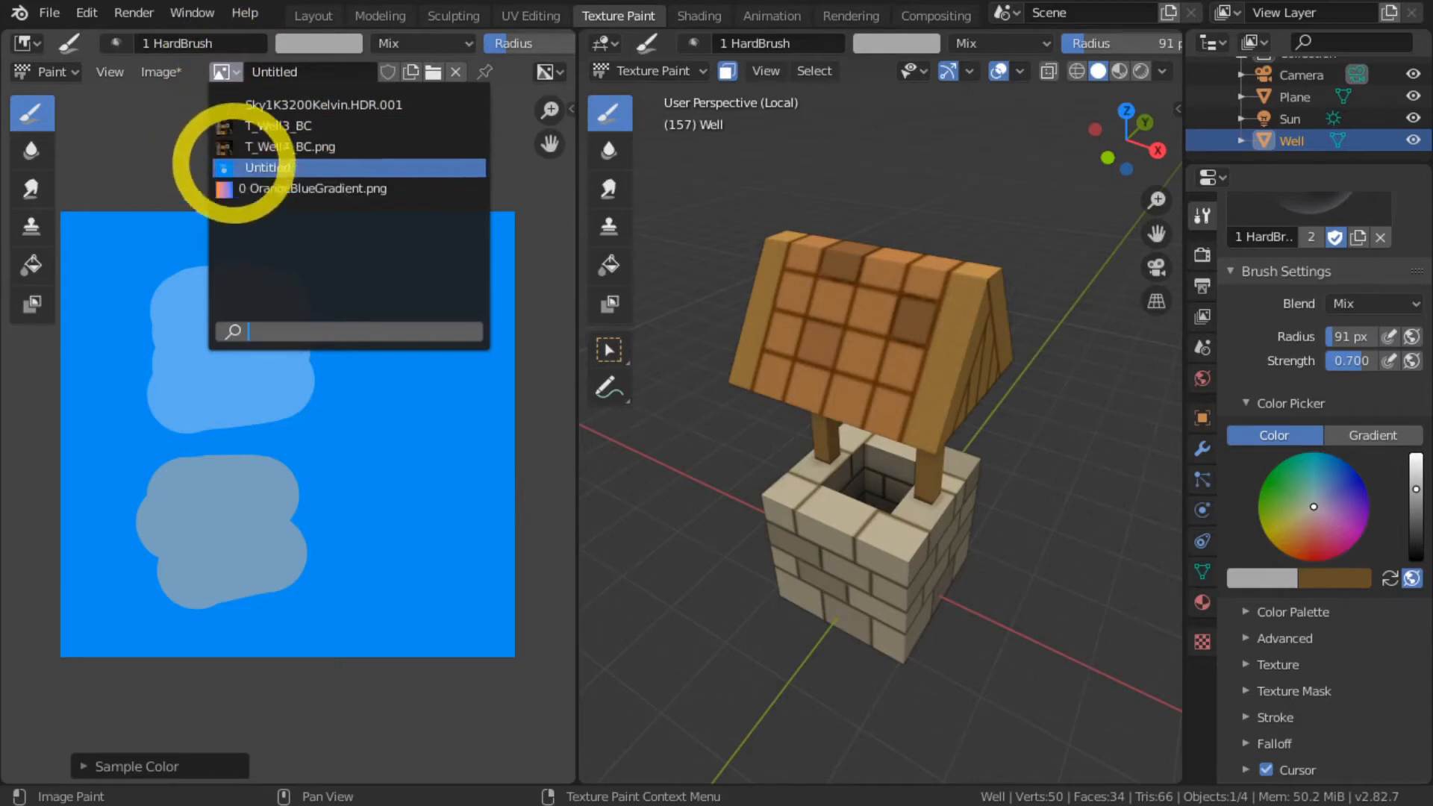
left_click(233, 144)
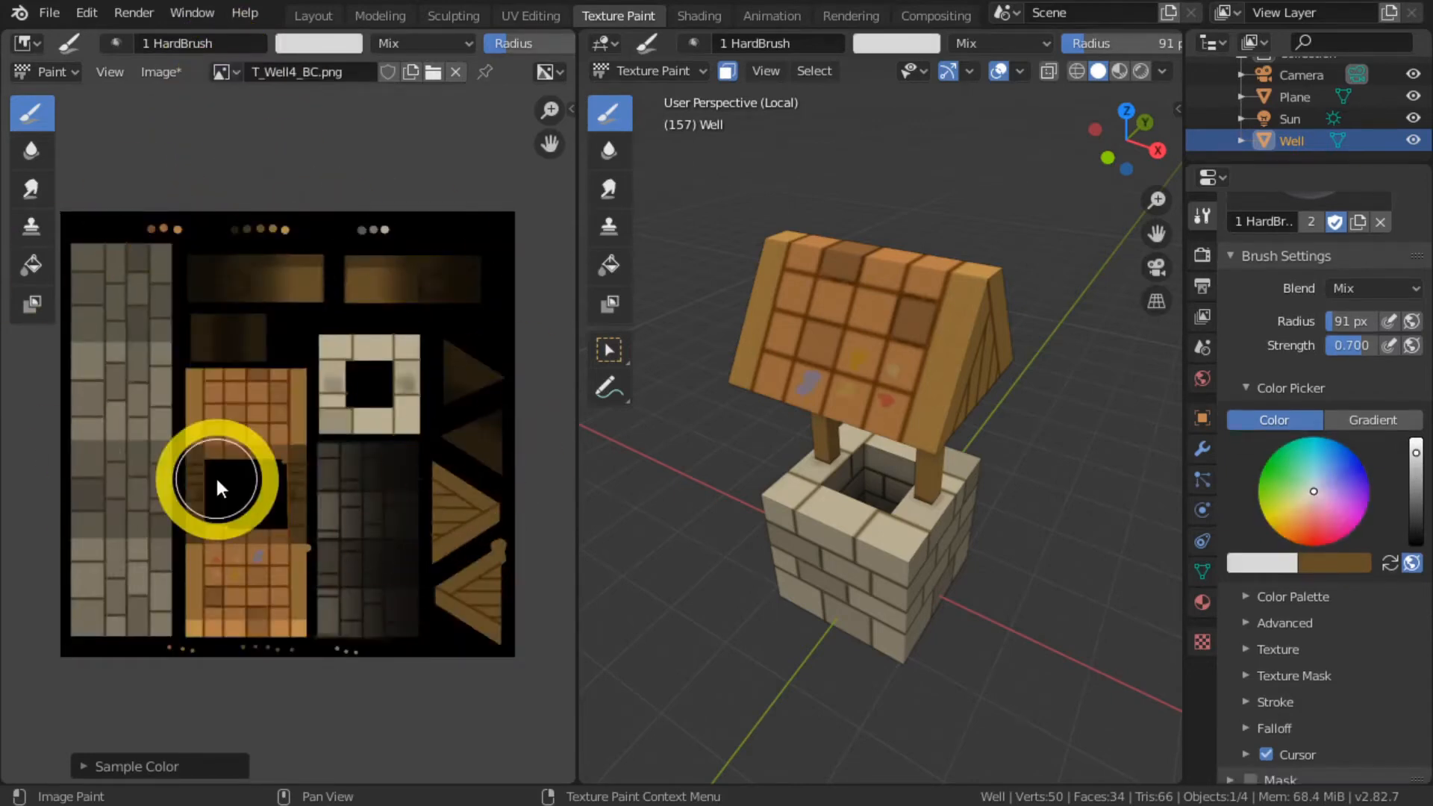
left_click(161, 72)
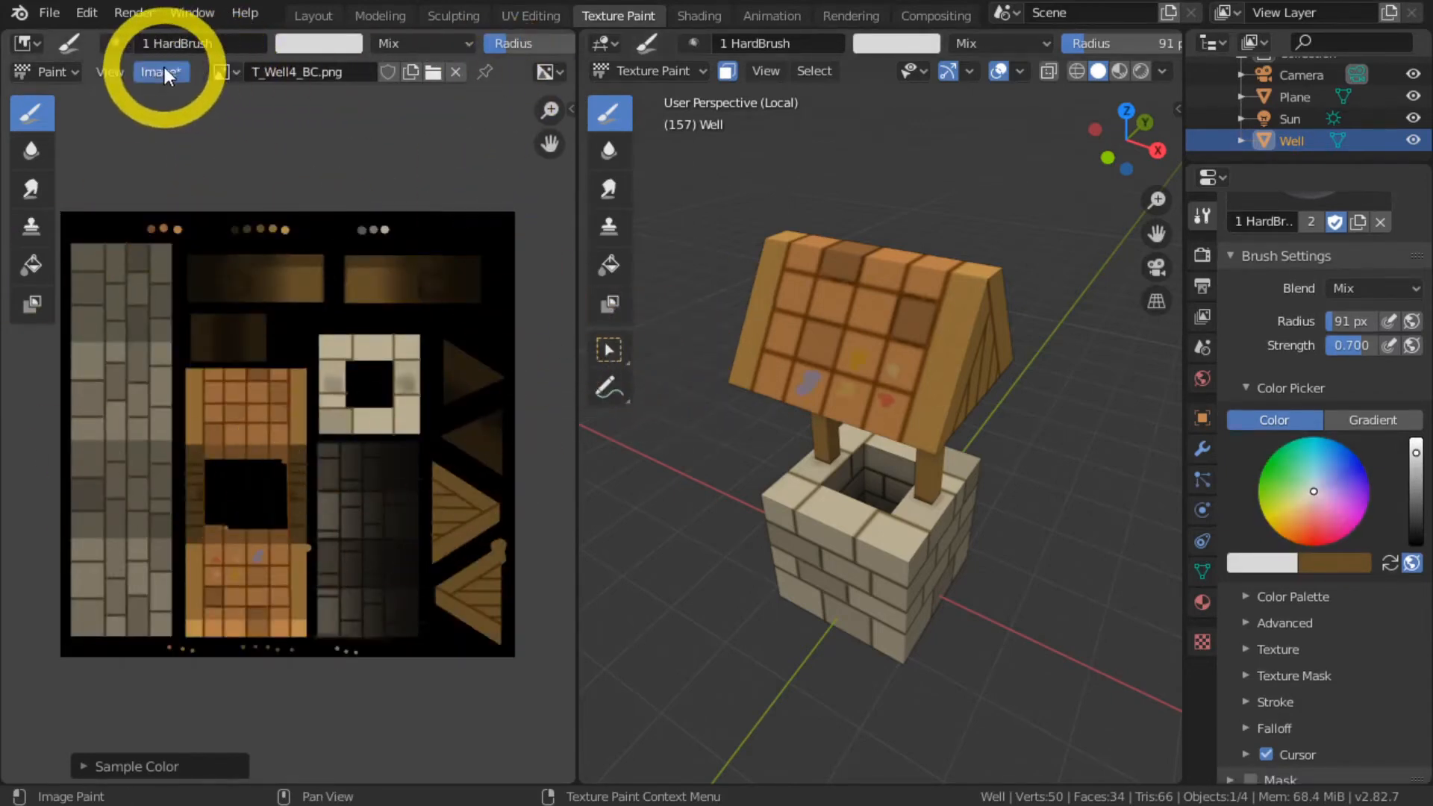
left_click(165, 196)
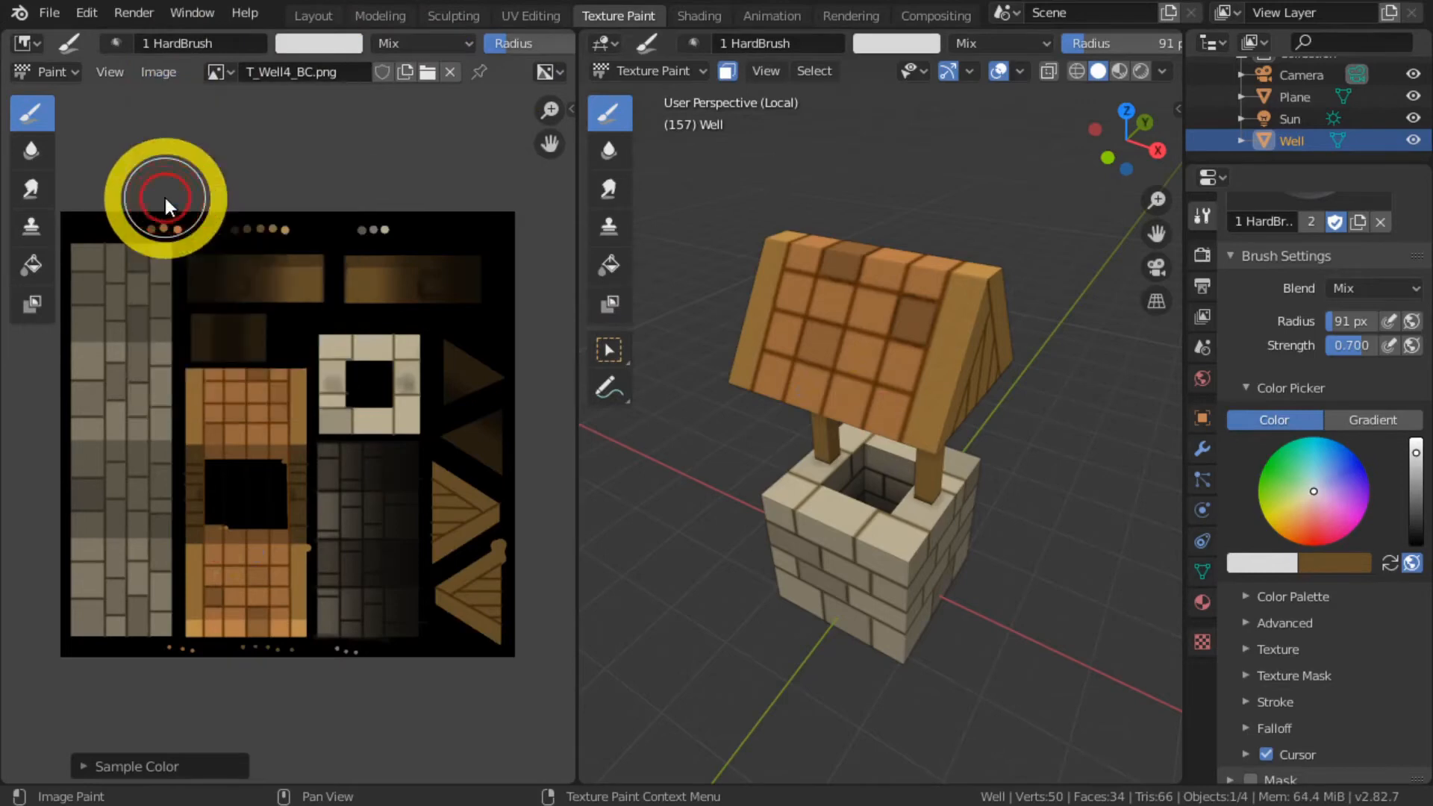
left_click(299, 543)
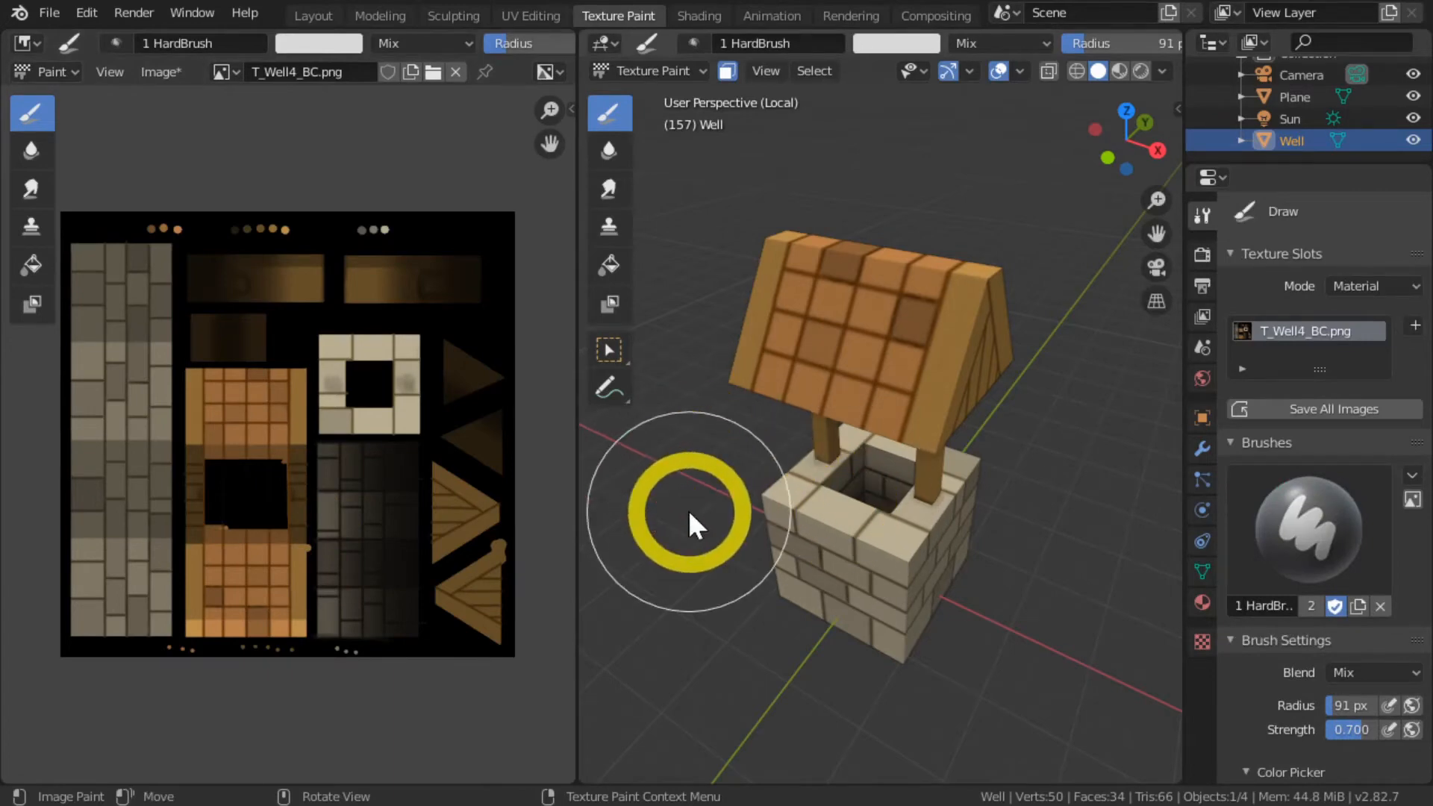
Step: Maximize the 3D viewport with its brush settings shown, sample a roof tile's orange, and reduce the brush radius to 19 px
key("ctrl+space")
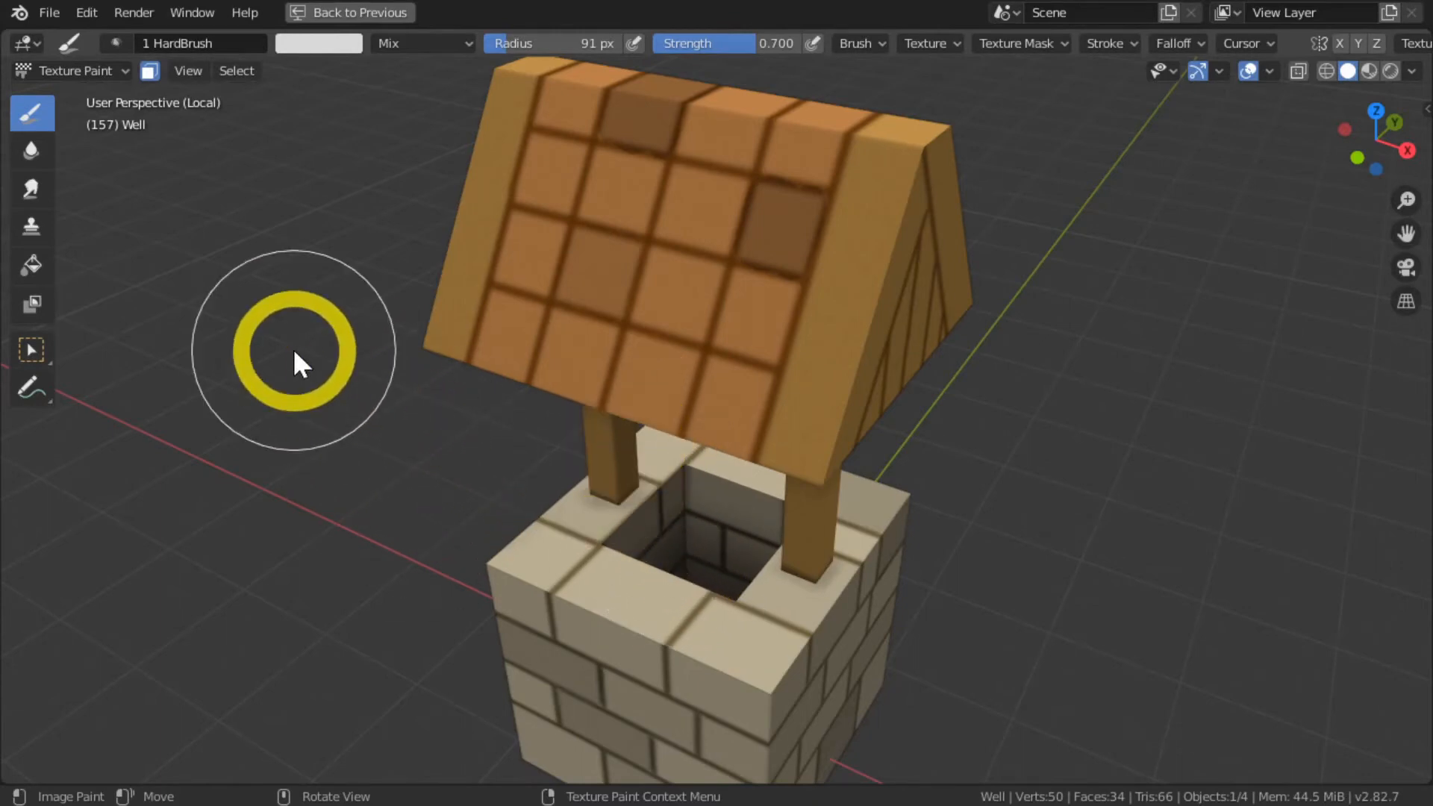
key("n")
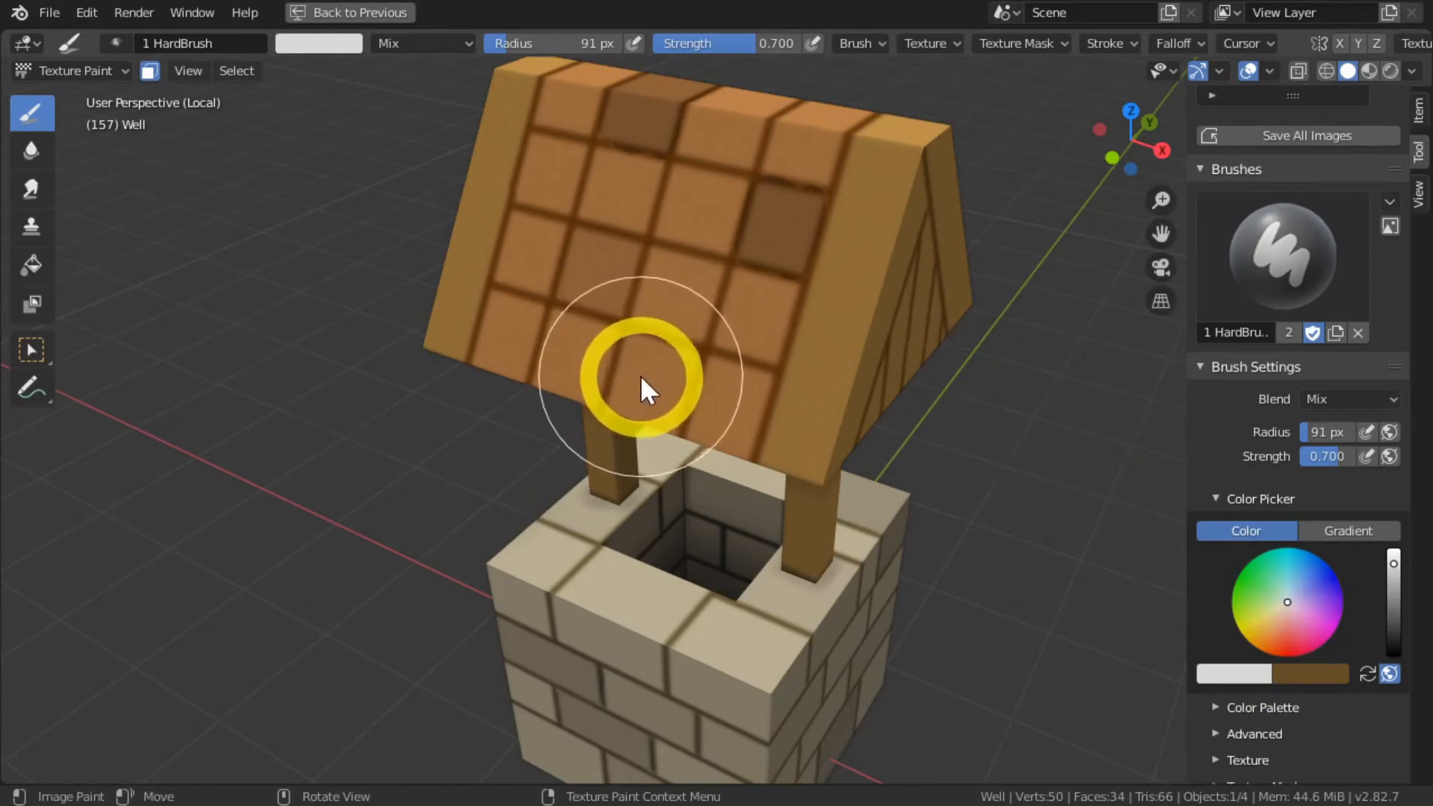
key("s")
key("bracketleft")
key("bracketleft")
key("bracketleft")
key("bracketleft")
key("bracketleft")
key("bracketleft")
key("bracketleft")
key("bracketleft")
key("bracketleft")
key("bracketleft")
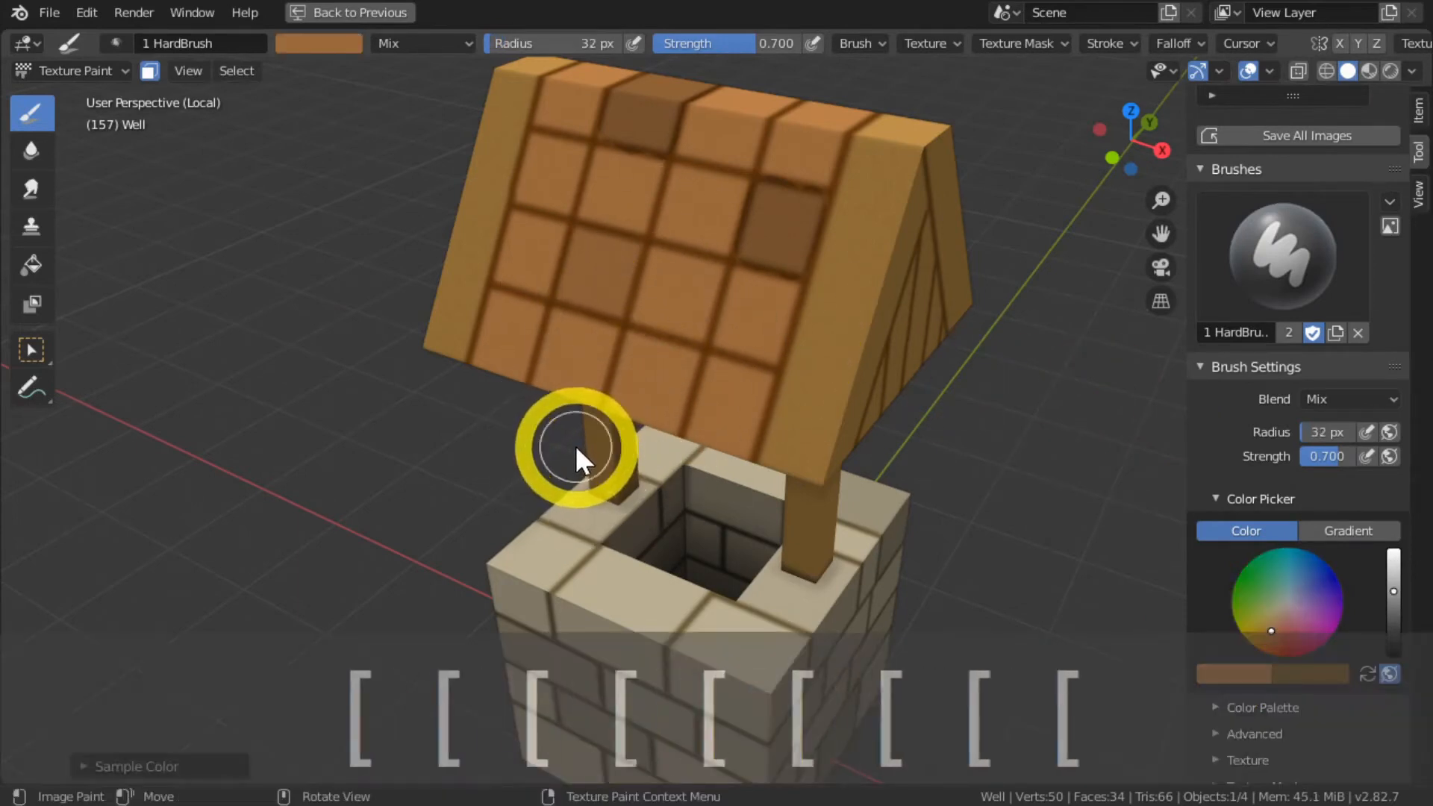
key("bracketleft")
key("bracketleft")
key("bracketleft")
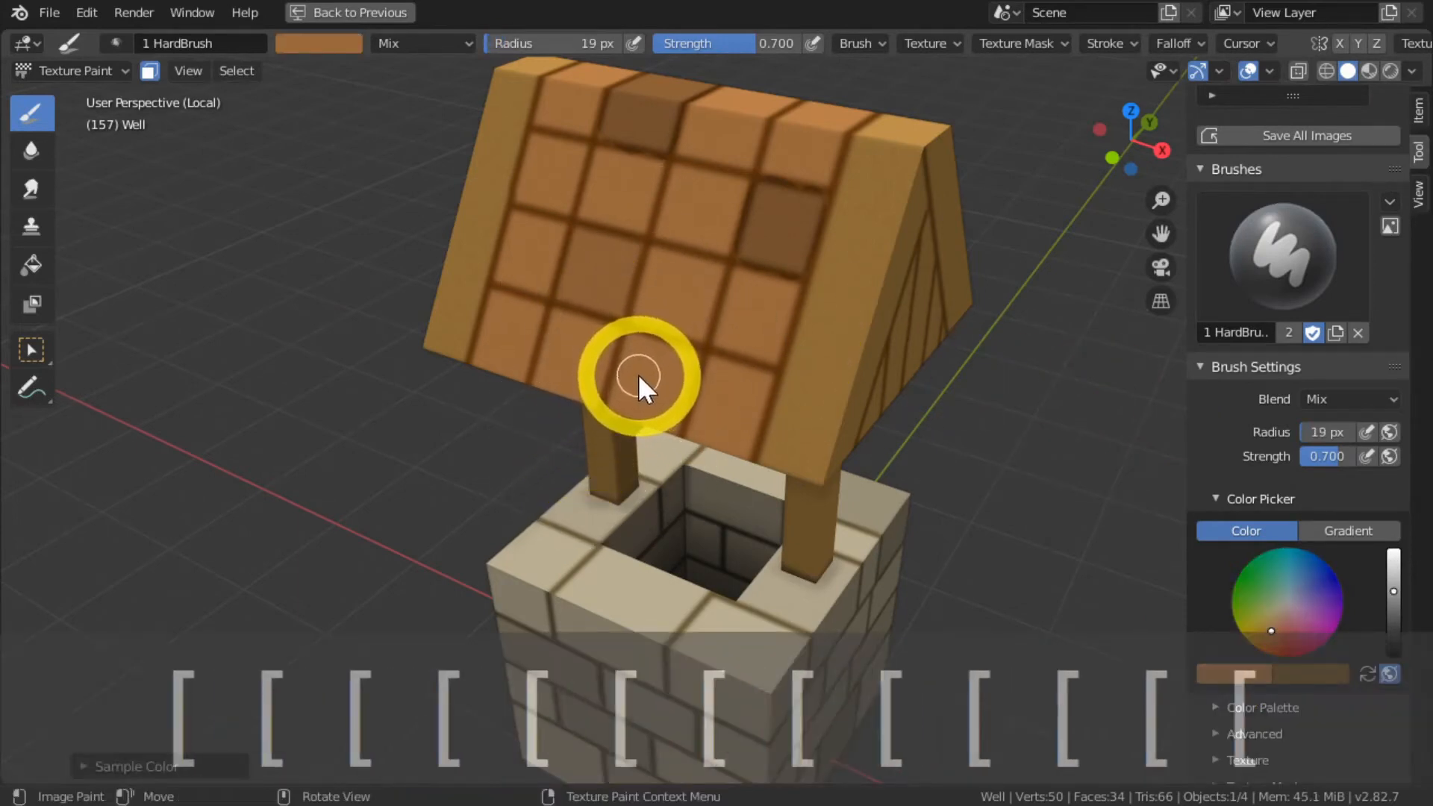
Step: Try a dark saturated blue stroke across the orange roof tiles, and undo it
left_click(1322, 562)
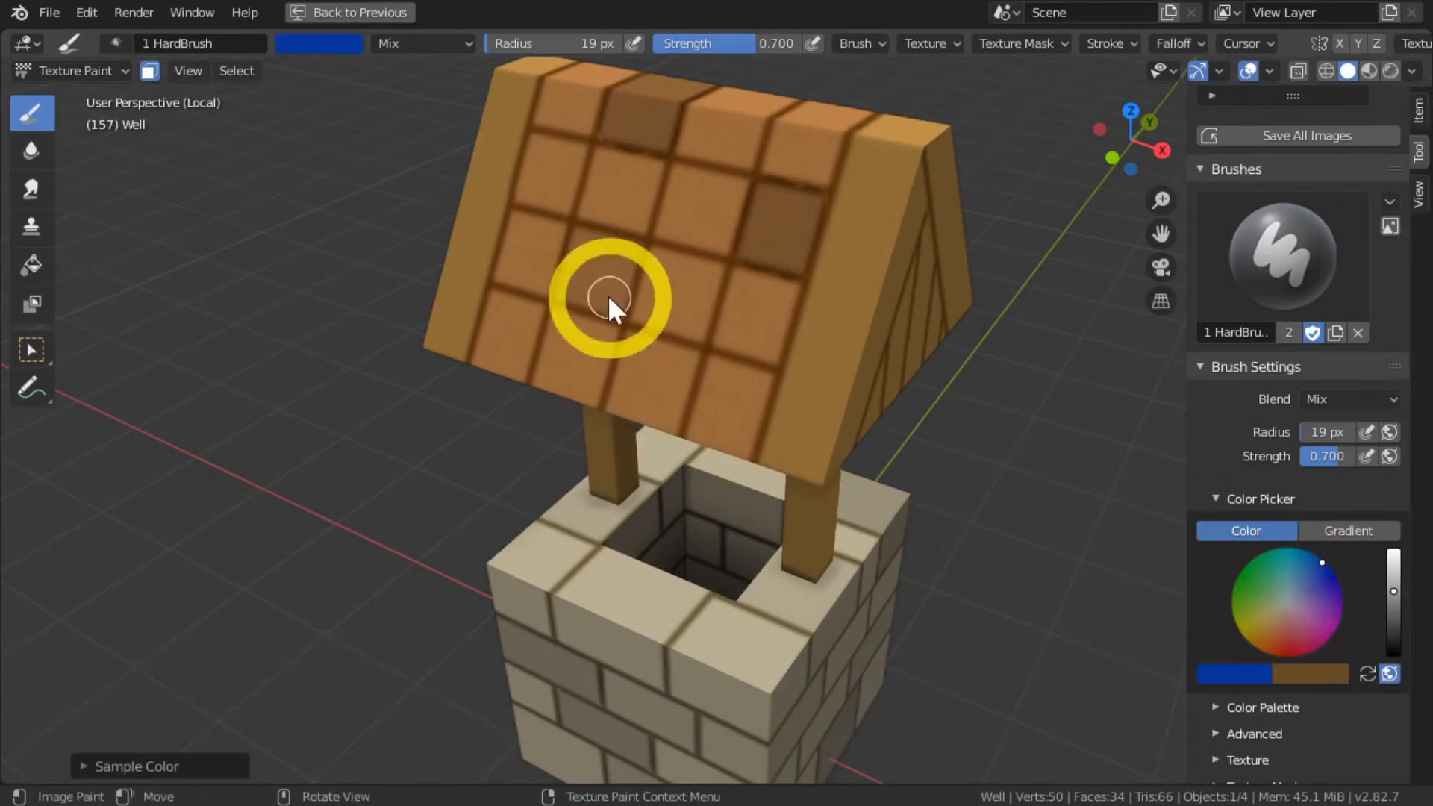
left_click_drag(664, 281, 631, 314)
mouse_move(1113, 719)
middle_mouse_down("shift")
mouse_move(624, 537)
mouse_move(642, 499)
mouse_move(595, 473)
mouse_move(480, 512)
mouse_move(256, 294)
mouse_move(701, 503)
mouse_move(615, 452)
mouse_move(558, 365)
middle_mouse_up("shift")
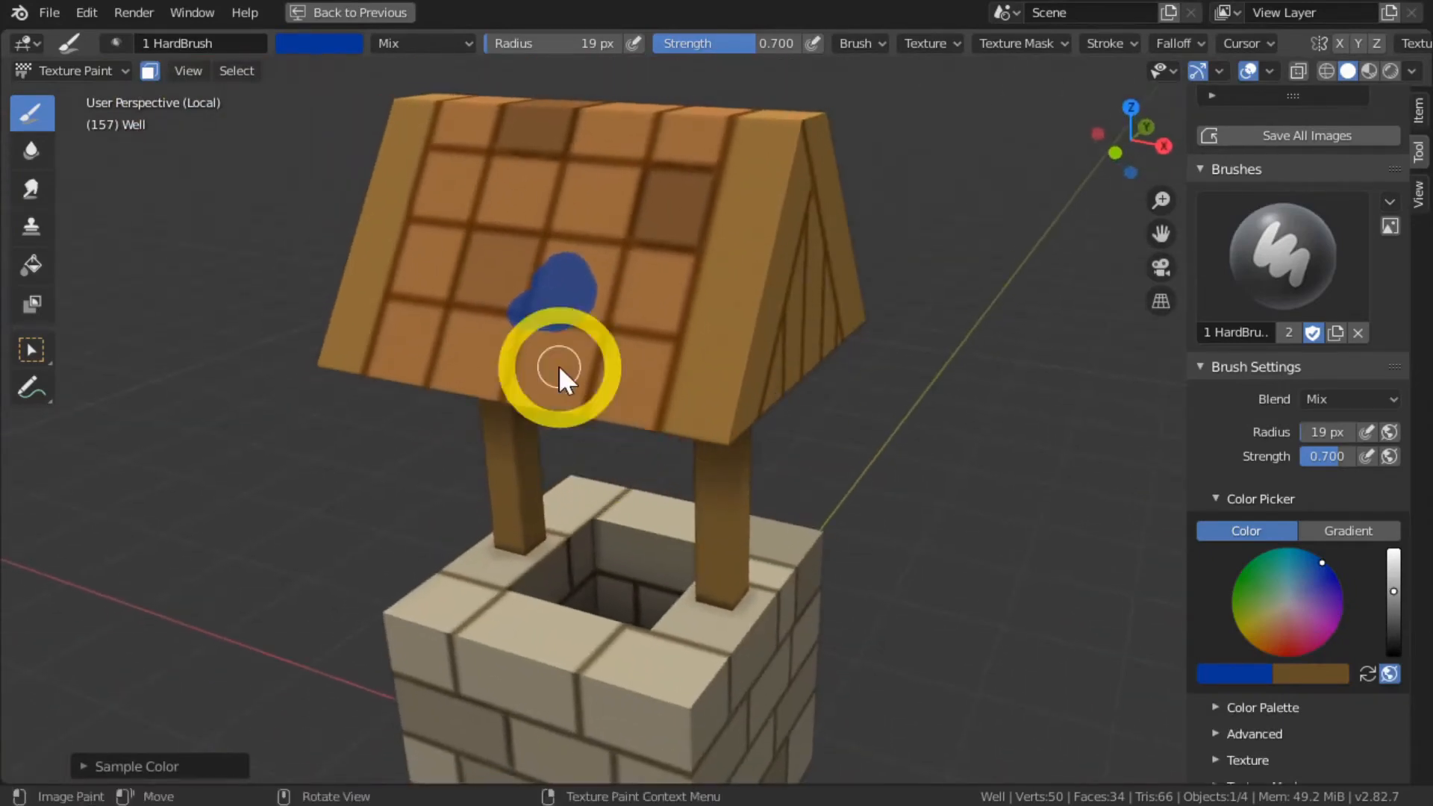
key("ctrl+x")
key("ctrl+z")
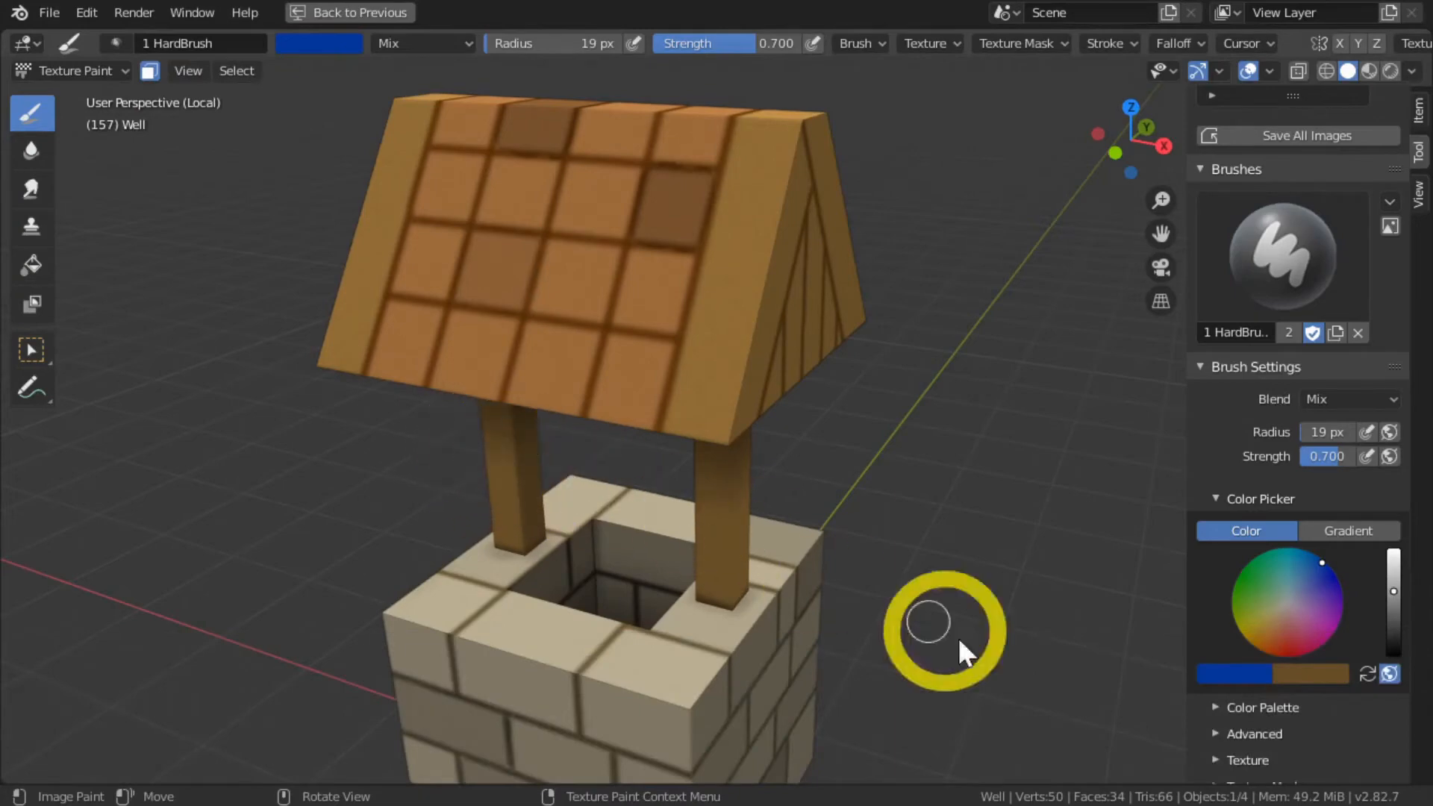
Step: Sample a roof tile's orange, shift the brush colour slightly towards yellow, and reduce the brush radius to 8 px
key("s")
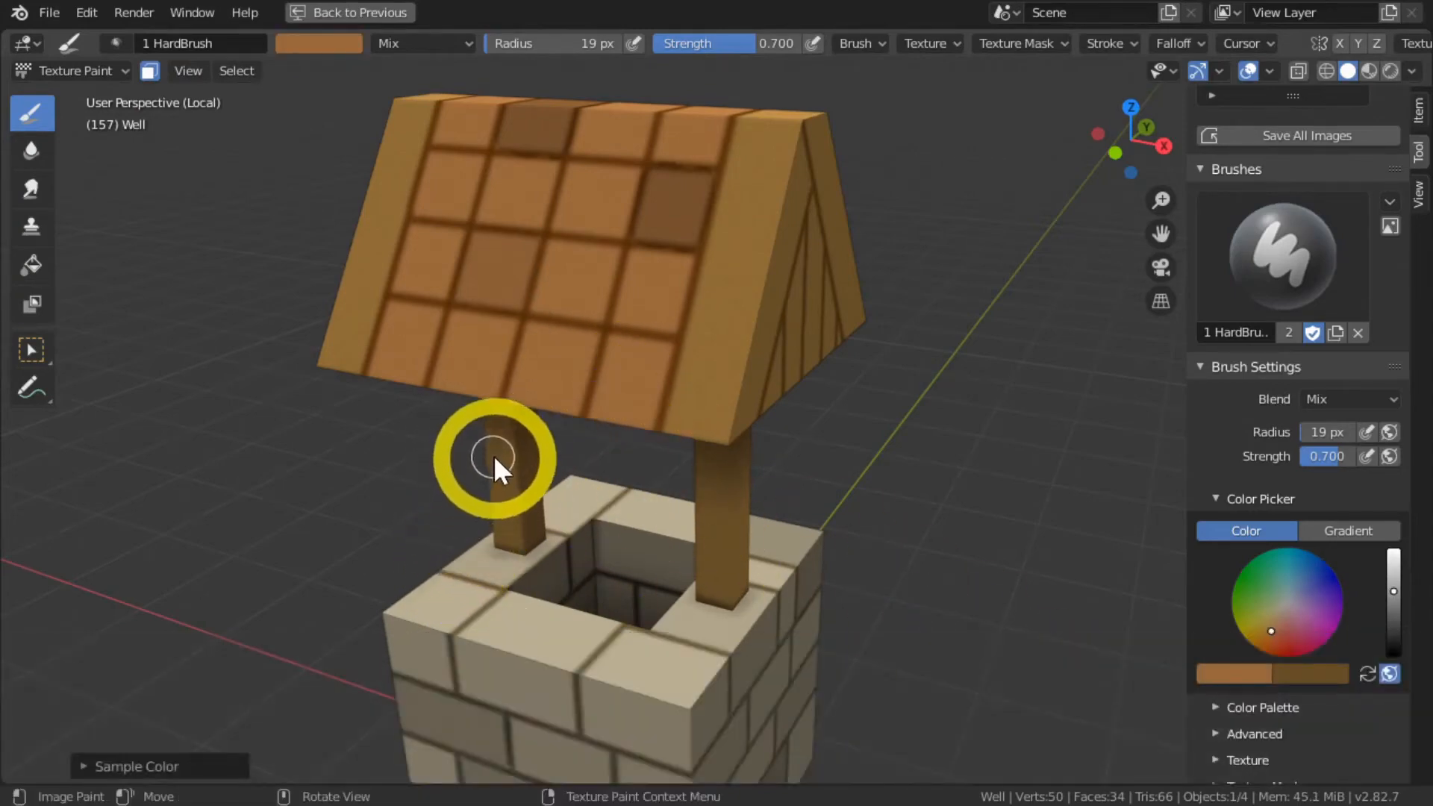
scroll(1269, 657, "down", 5)
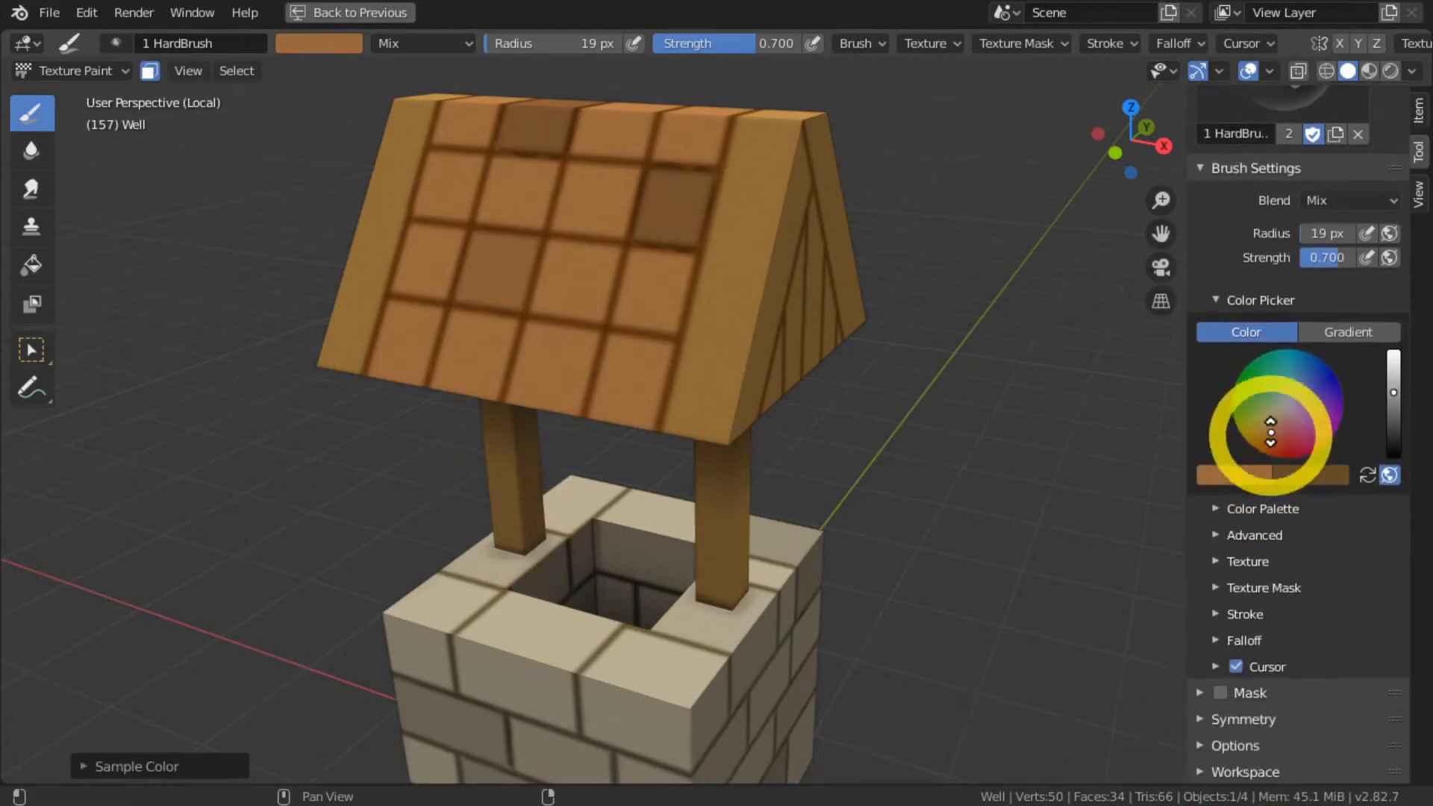
left_click(1264, 427)
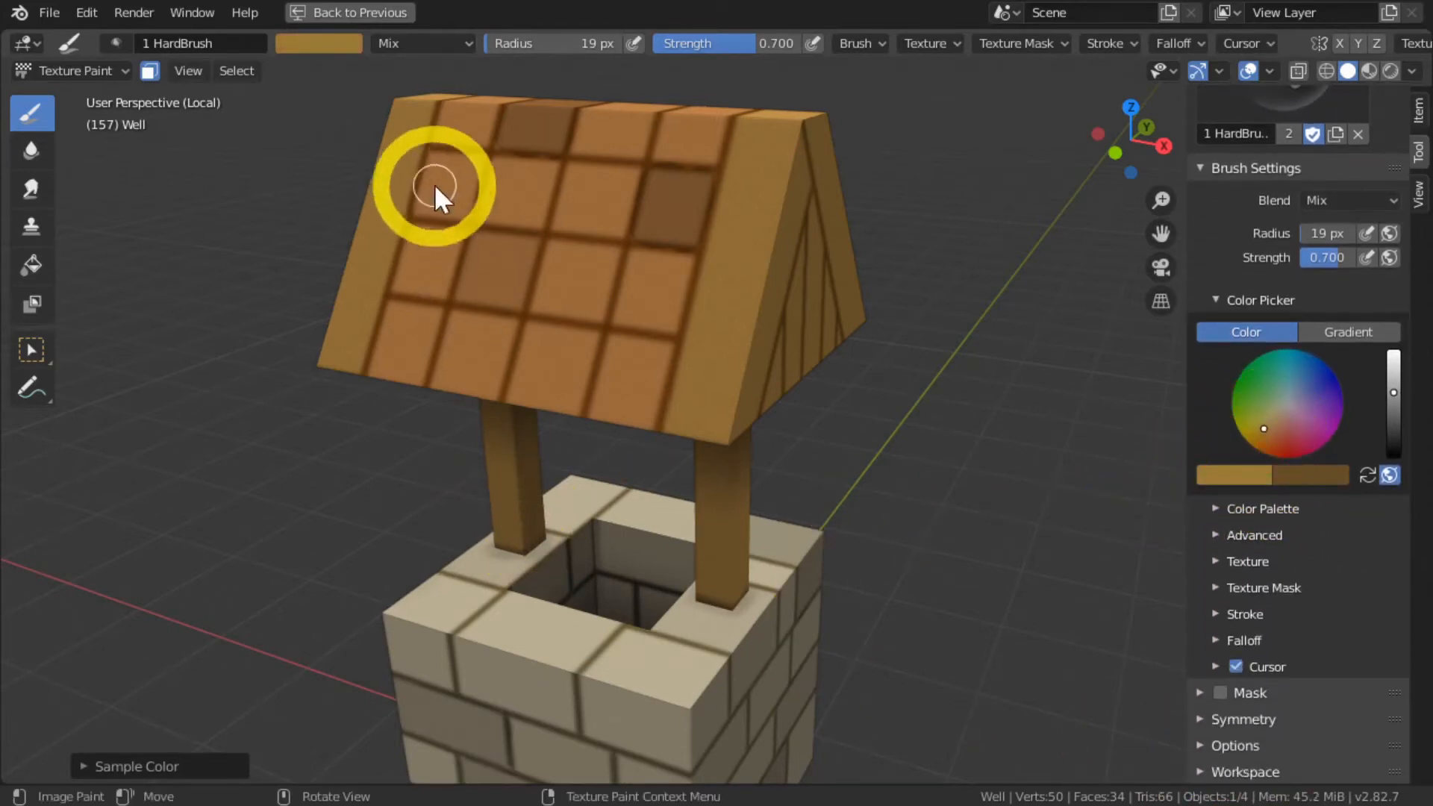
key("bracketleft")
key("bracketleft")
key("bracketleft")
key("bracketleft")
key("bracketleft")
key("bracketleft")
key("bracketleft")
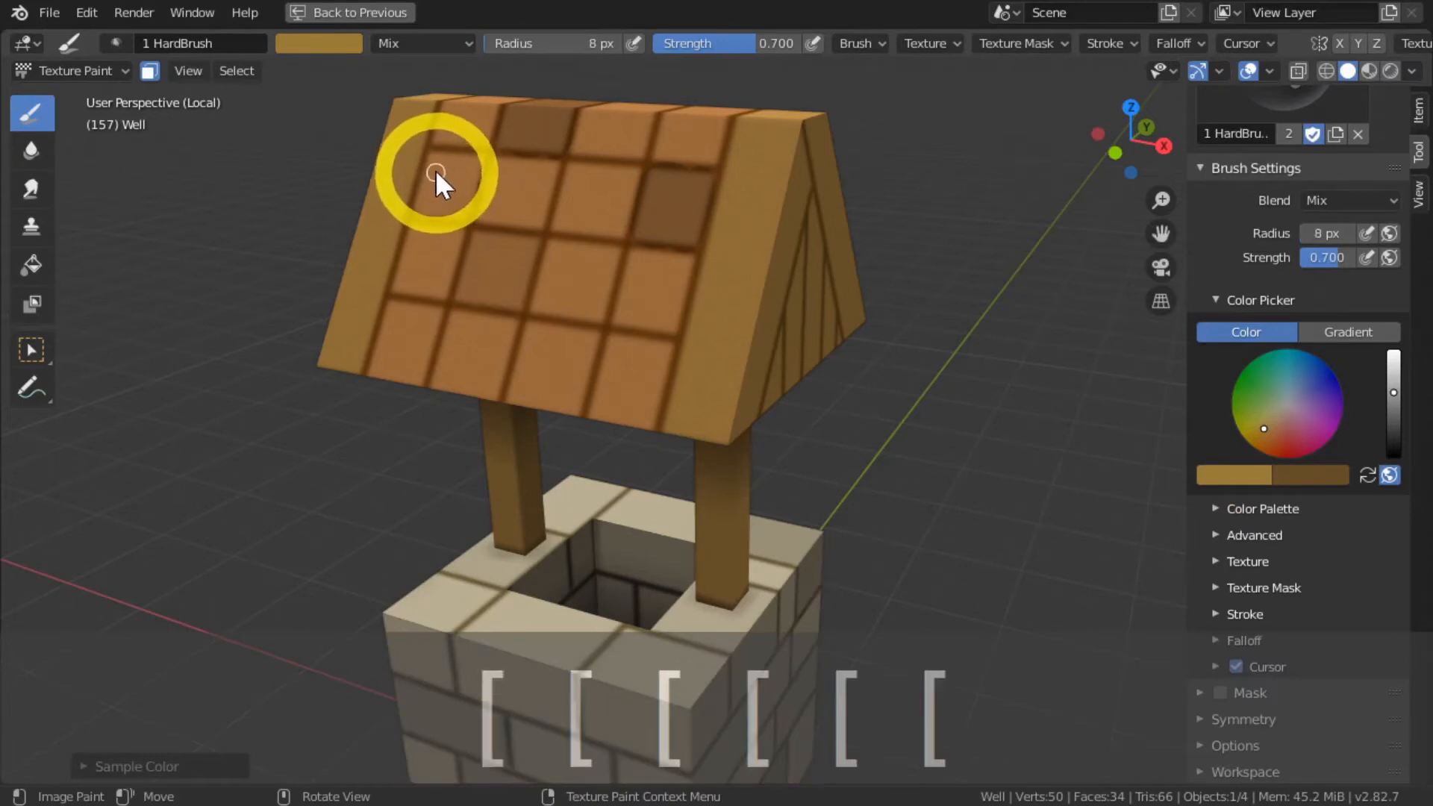
Step: Dab yellowish spots onto the orange tiles in the roof's second row, reducing the brush radius to 6 px
mouse_move(433, 186)
left_mouse_down()
mouse_move(449, 201)
mouse_move(521, 170)
left_mouse_up()
key("bracketleft")
left_click(527, 205)
left_click(584, 181)
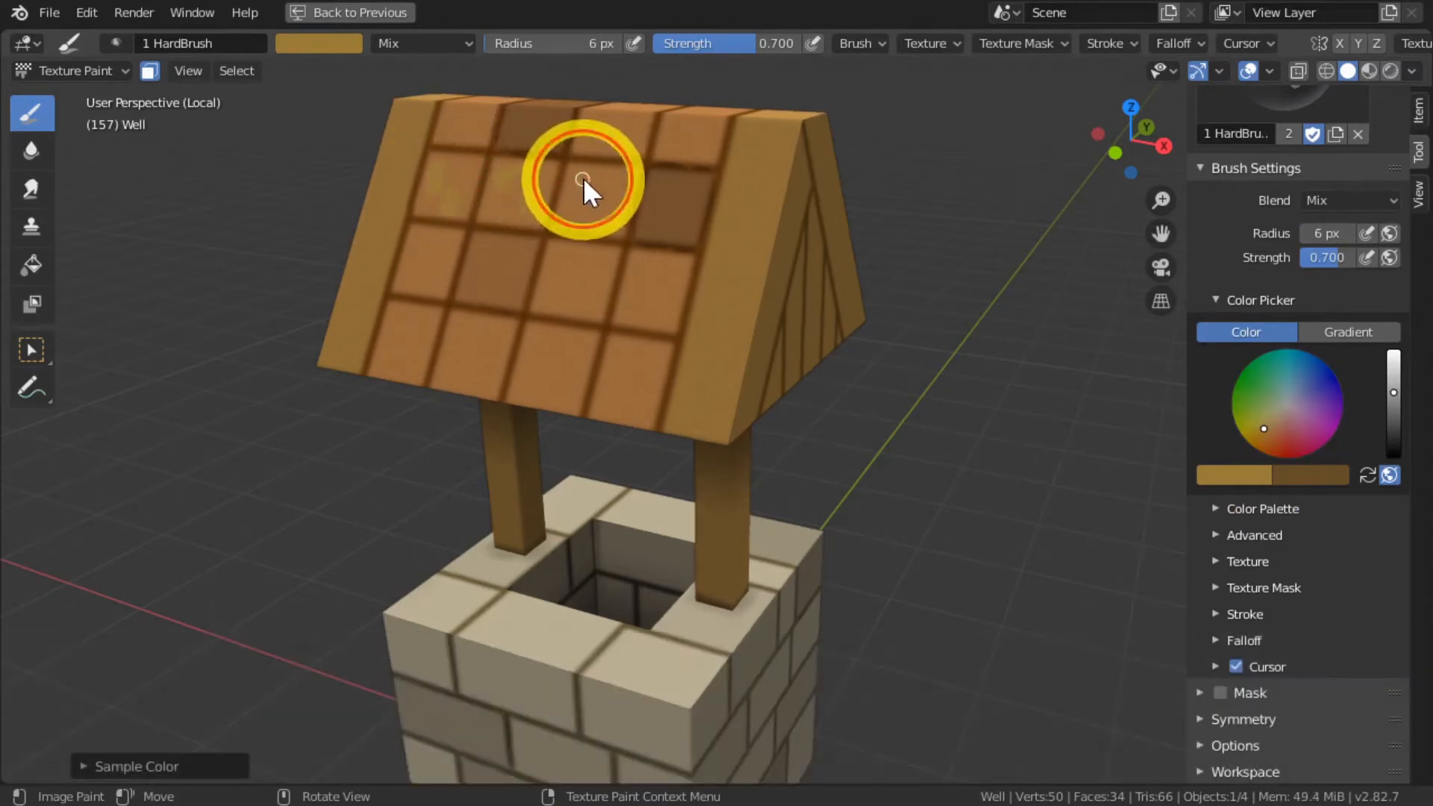
left_click(582, 222)
Step: Dab yellowish spots onto the orange tiles in the roof's third row, leaving out the brown tile
left_click(436, 244)
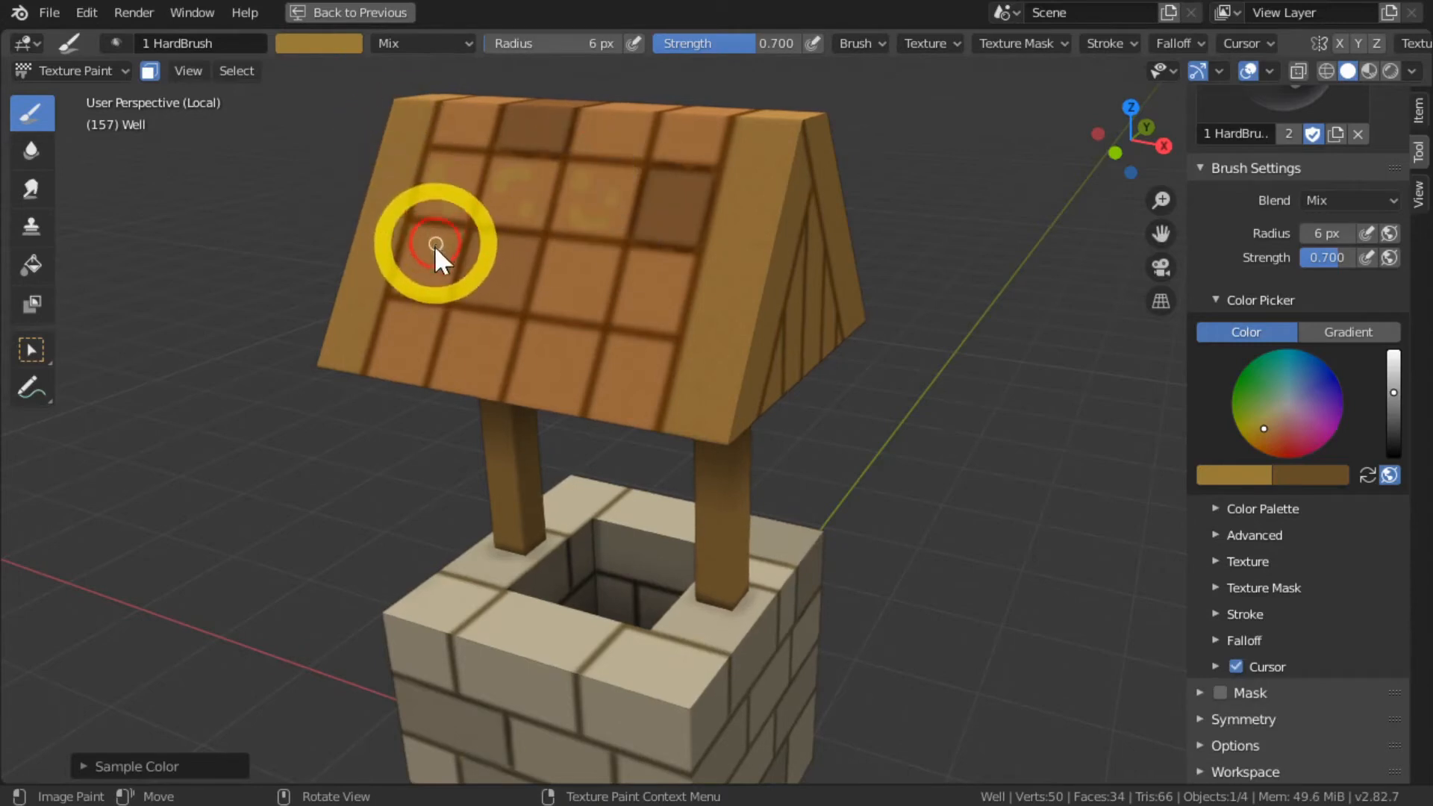
left_click(425, 270)
left_click(417, 264)
left_click(567, 262)
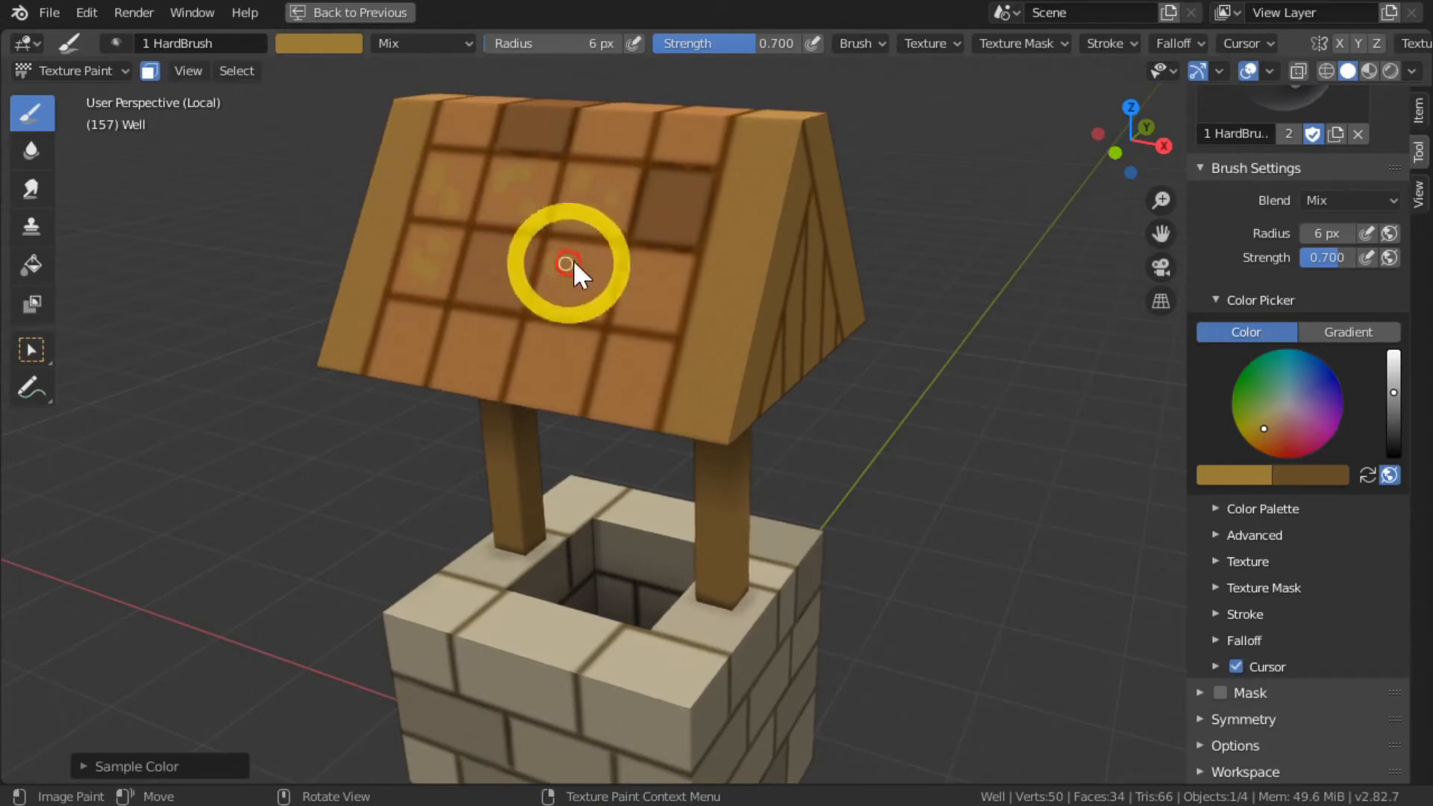
left_click(592, 283)
left_click(575, 290)
left_click(570, 276)
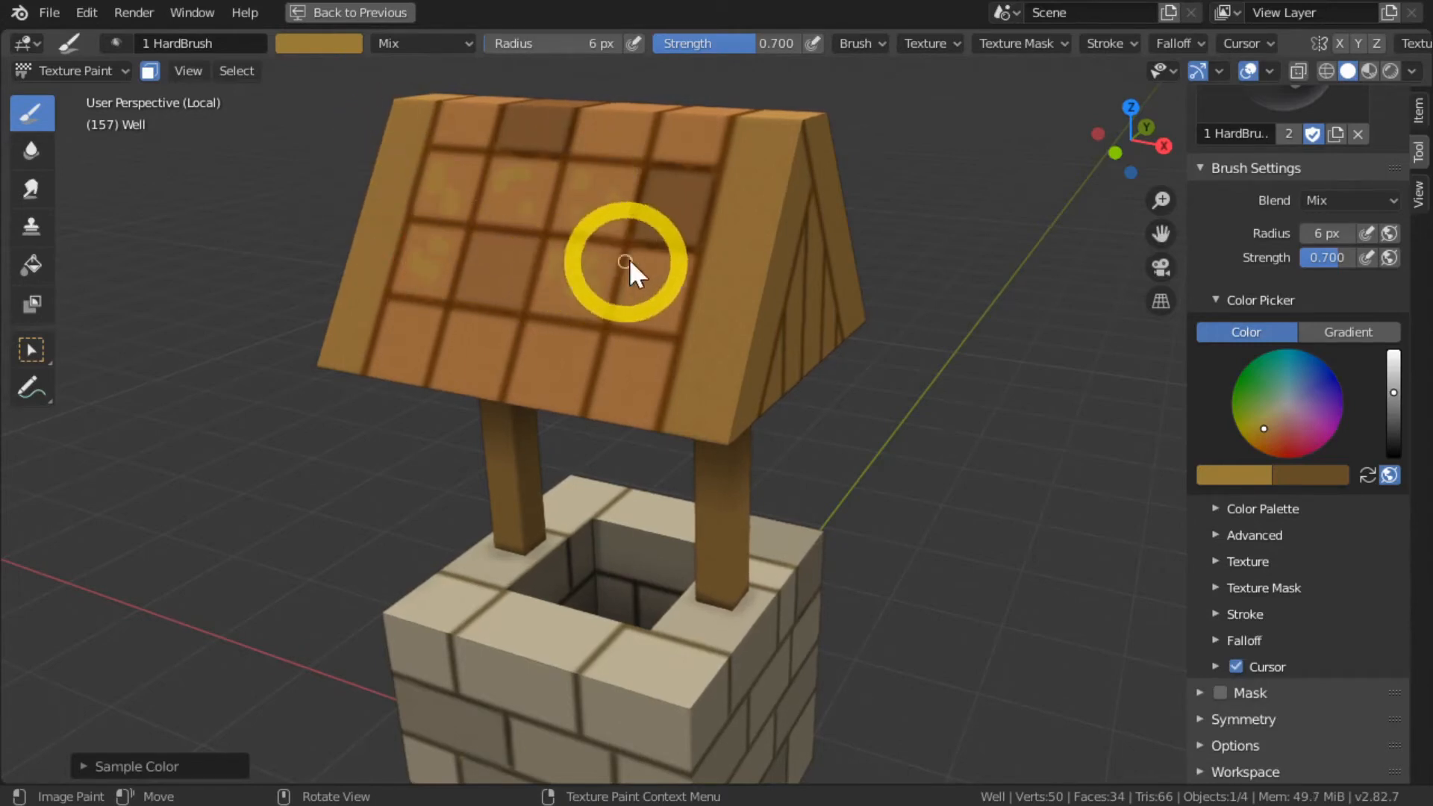
left_click(667, 265)
left_click(660, 311)
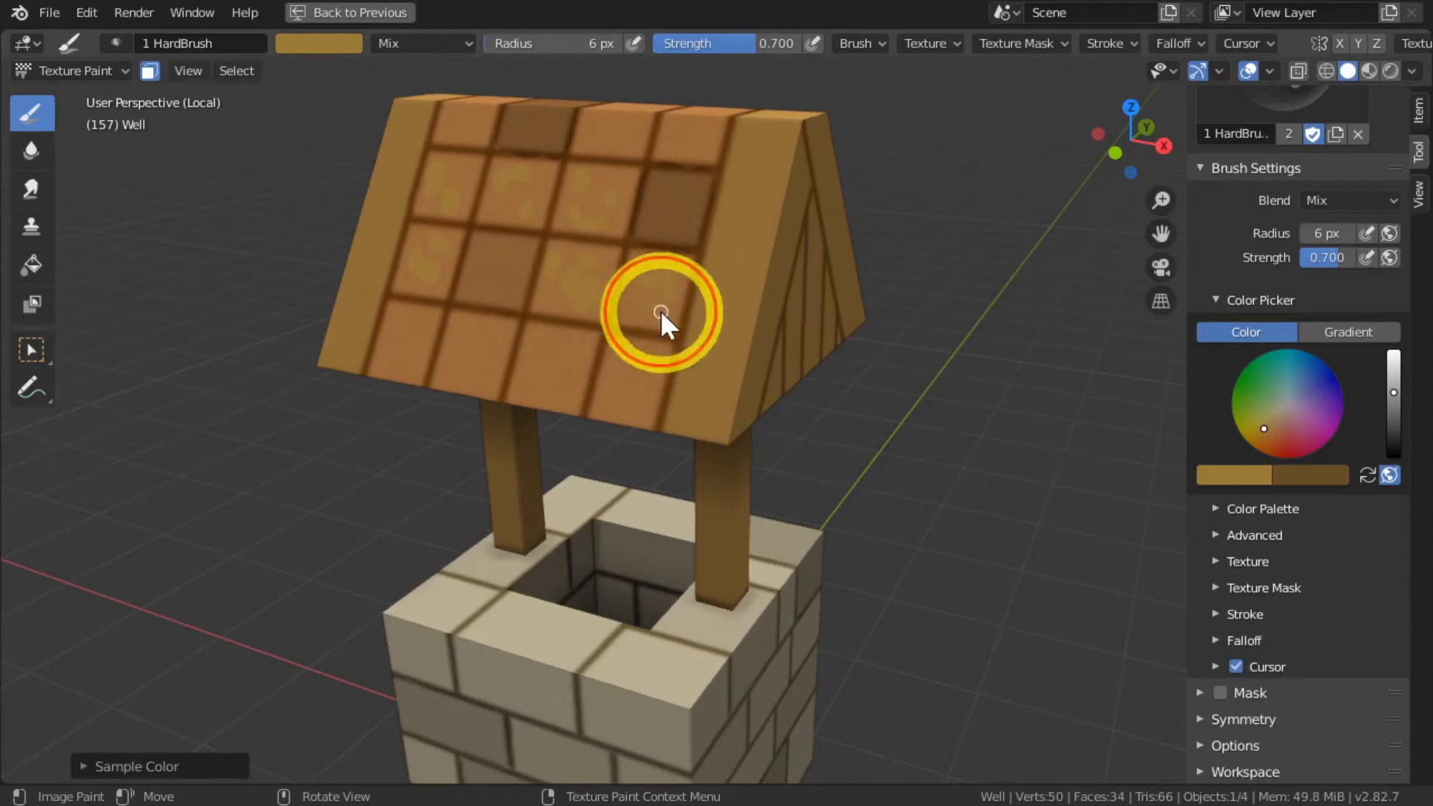
Step: Dab yellowish spots onto the tiles in the roof's lowest row, keeping the brush radius at 6 px
left_click(420, 333)
mouse_move(420, 335)
left_mouse_down()
mouse_move(406, 323)
mouse_move(394, 346)
left_mouse_up()
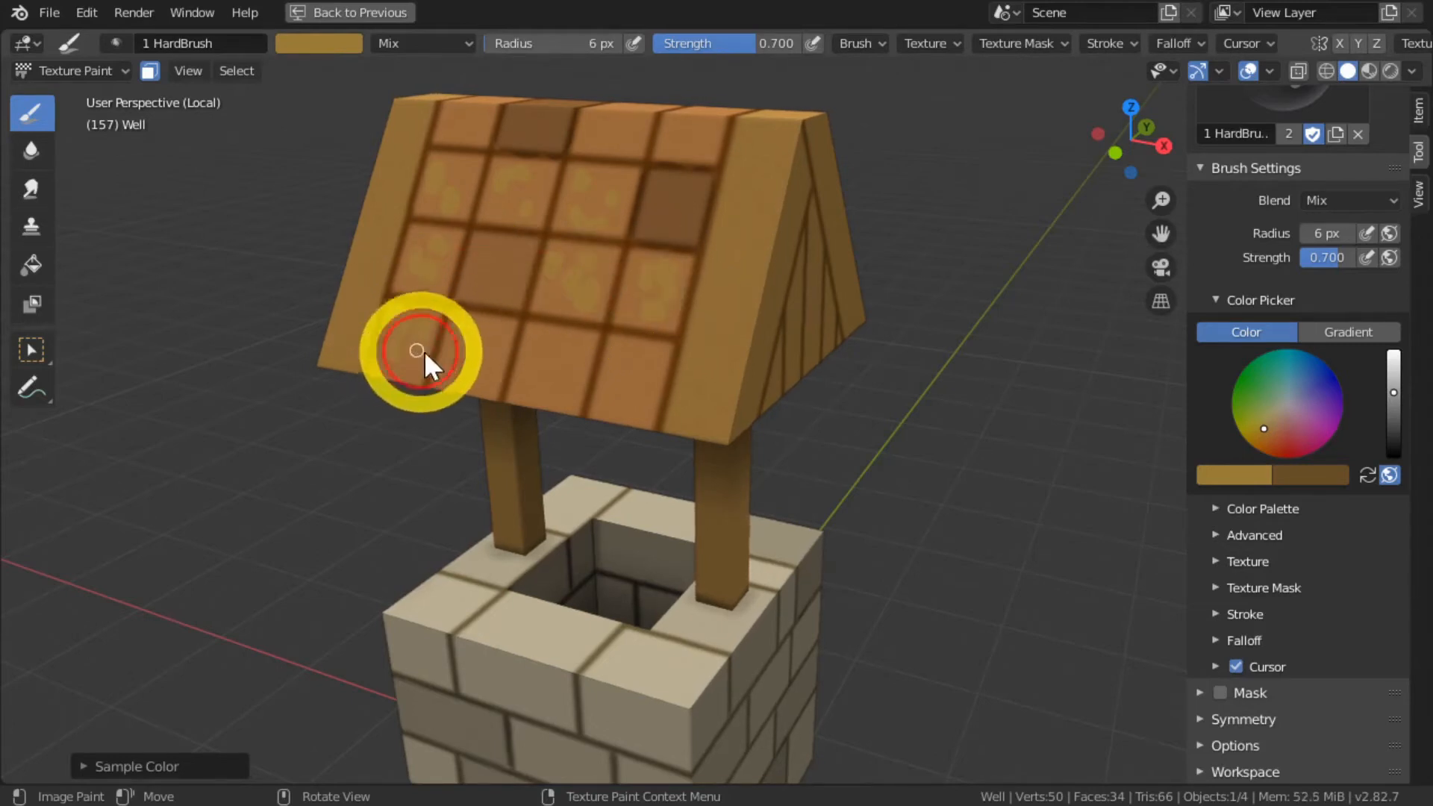
mouse_move(481, 358)
left_mouse_down()
mouse_move(488, 346)
mouse_move(477, 377)
mouse_move(459, 346)
mouse_move(571, 349)
mouse_move(532, 361)
left_mouse_up()
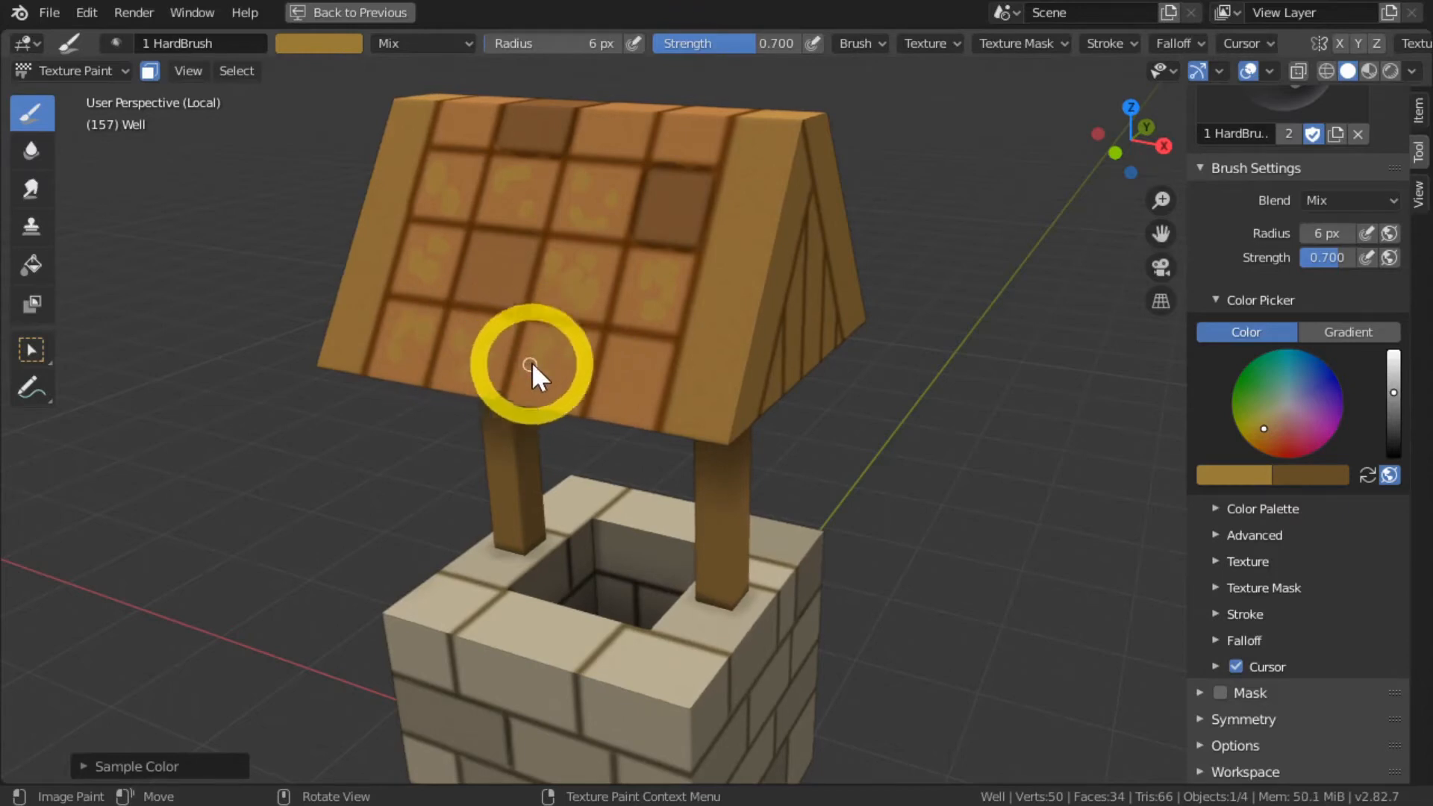
middle_click_drag(531, 361, 601, 341)
mouse_move(674, 352)
left_mouse_down()
mouse_move(699, 349)
mouse_move(692, 393)
left_mouse_up()
key("bracketright")
key("bracketright")
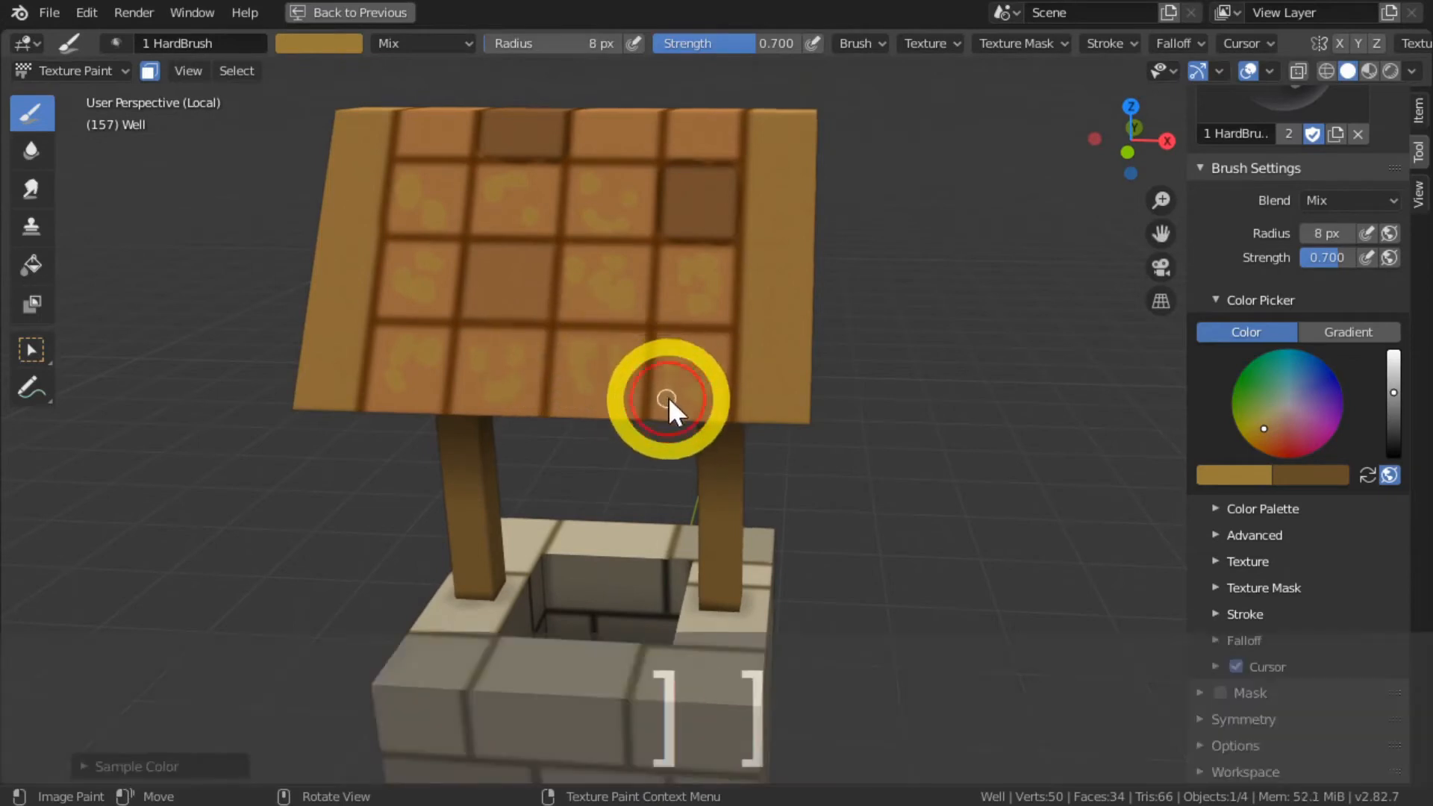
key("bracketleft")
key("bracketleft")
key("bracketleft")
left_click(642, 338)
left_click(611, 354)
key("bracketright")
left_click(606, 389)
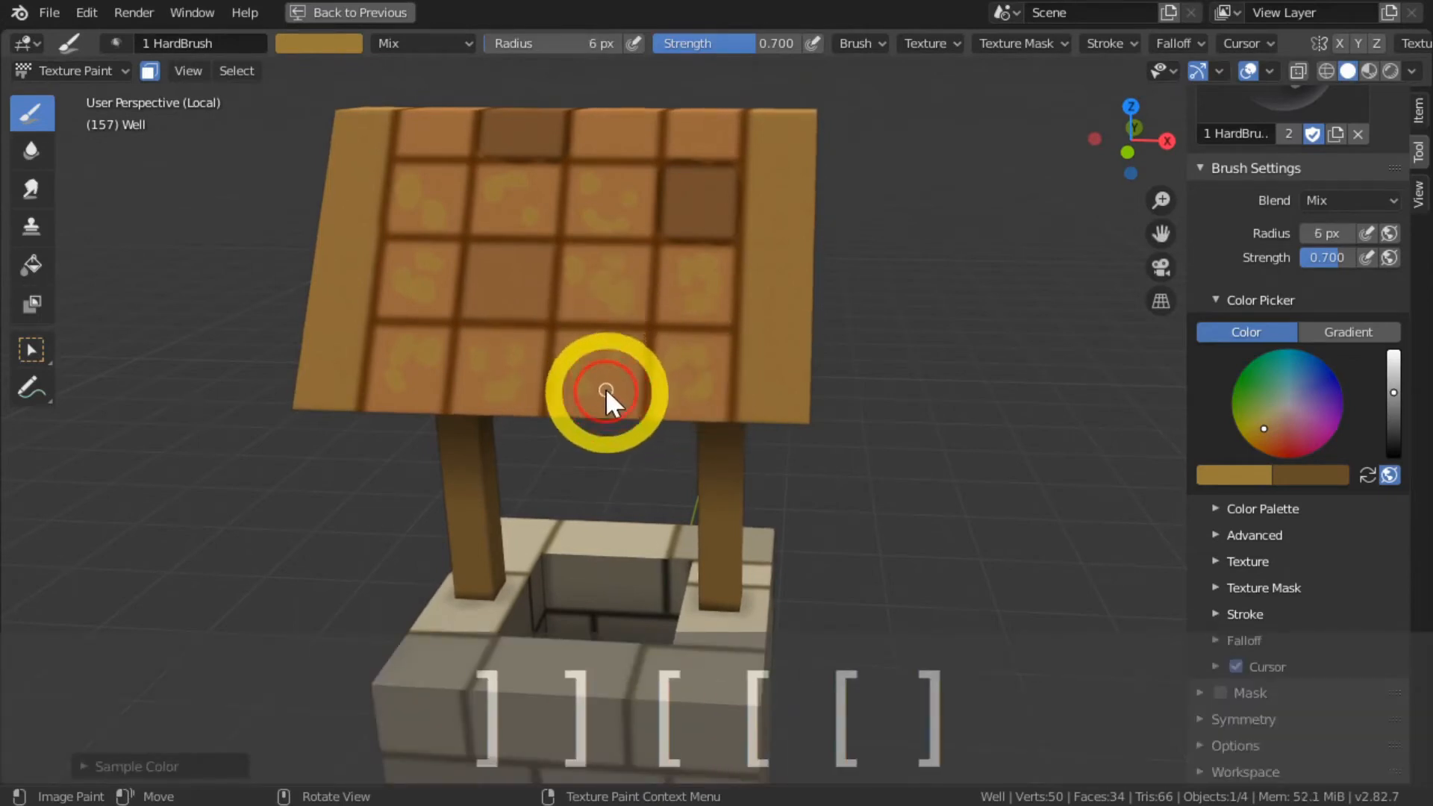
Step: Shift the brush colour to a reddish orange and dab it onto the second row's orange tiles and the third row's rightmost tile
left_click(1276, 434)
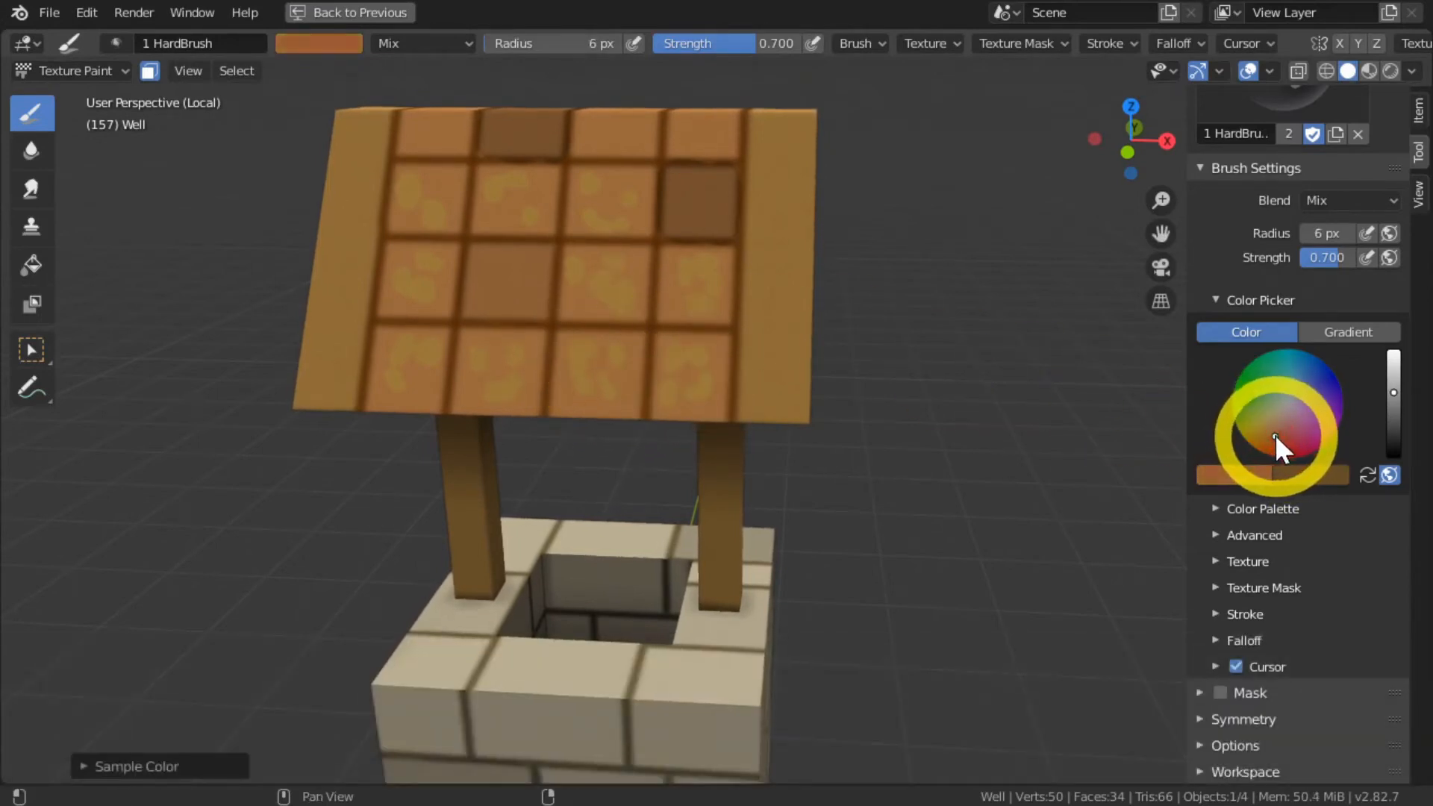
mouse_move(427, 182)
left_mouse_down()
mouse_move(436, 190)
mouse_move(403, 217)
mouse_move(427, 220)
mouse_move(419, 181)
left_mouse_up()
left_click(423, 206)
mouse_move(540, 182)
left_mouse_down()
mouse_move(496, 217)
mouse_move(597, 197)
mouse_move(628, 172)
mouse_move(620, 221)
left_mouse_up()
mouse_move(680, 276)
left_mouse_down()
mouse_move(704, 282)
mouse_move(723, 320)
mouse_move(691, 330)
mouse_move(529, 275)
left_mouse_up()
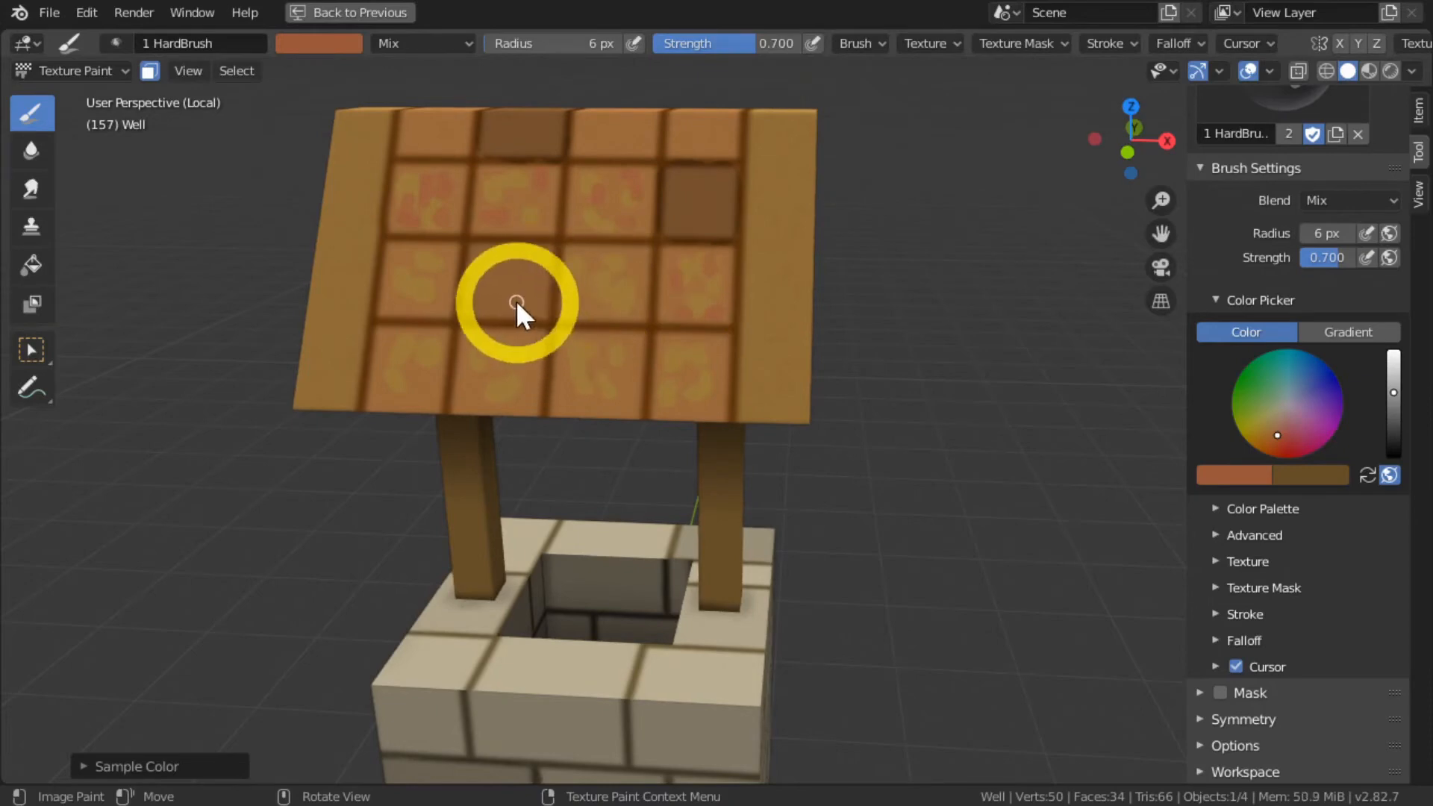
Step: Dab the reddish orange onto the remaining orange tiles in the roof's third row
scroll(516, 303, "down", 1)
key("KP_Add")
key("KP_Add")
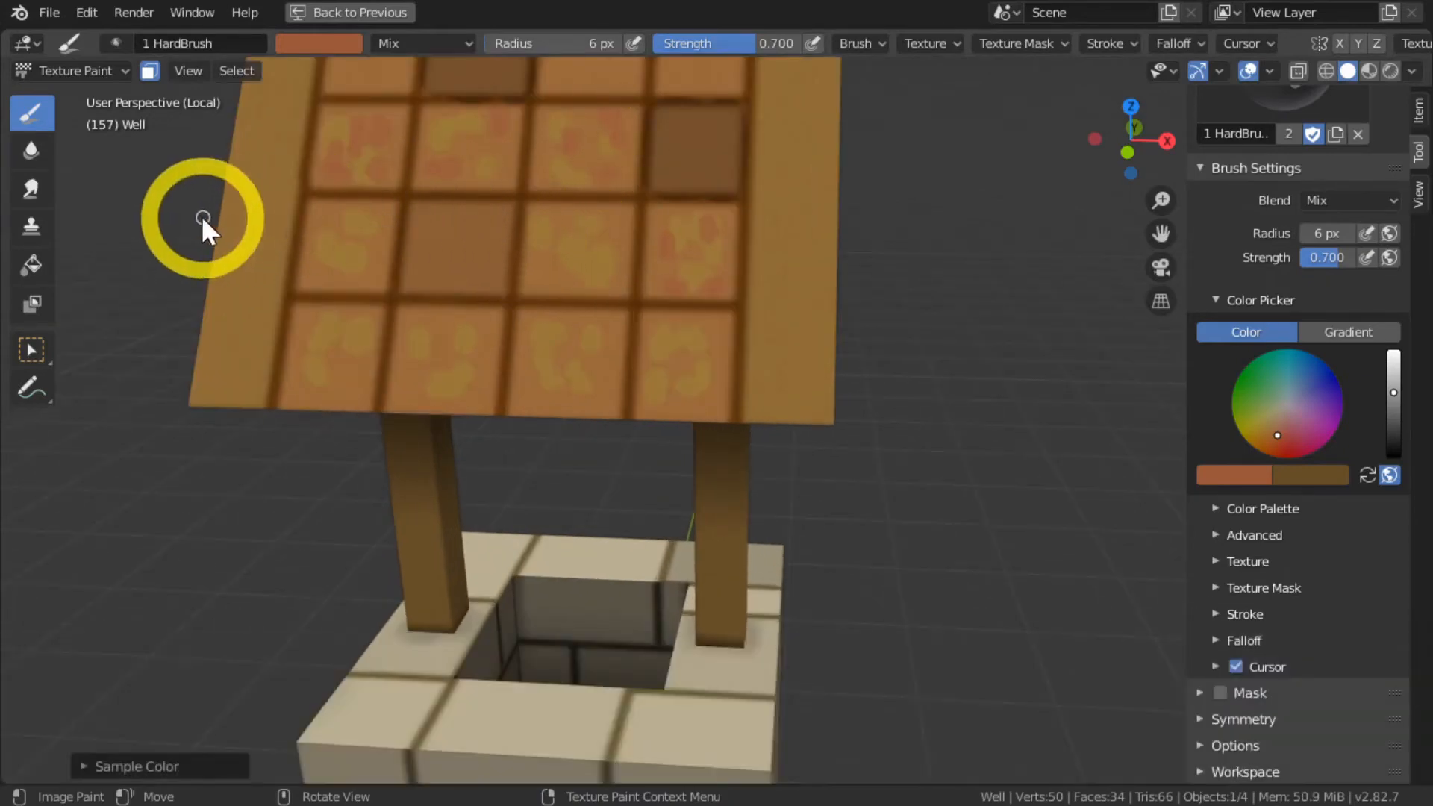
middle_click_drag(202, 218, 379, 358, "shift")
left_click(767, 438)
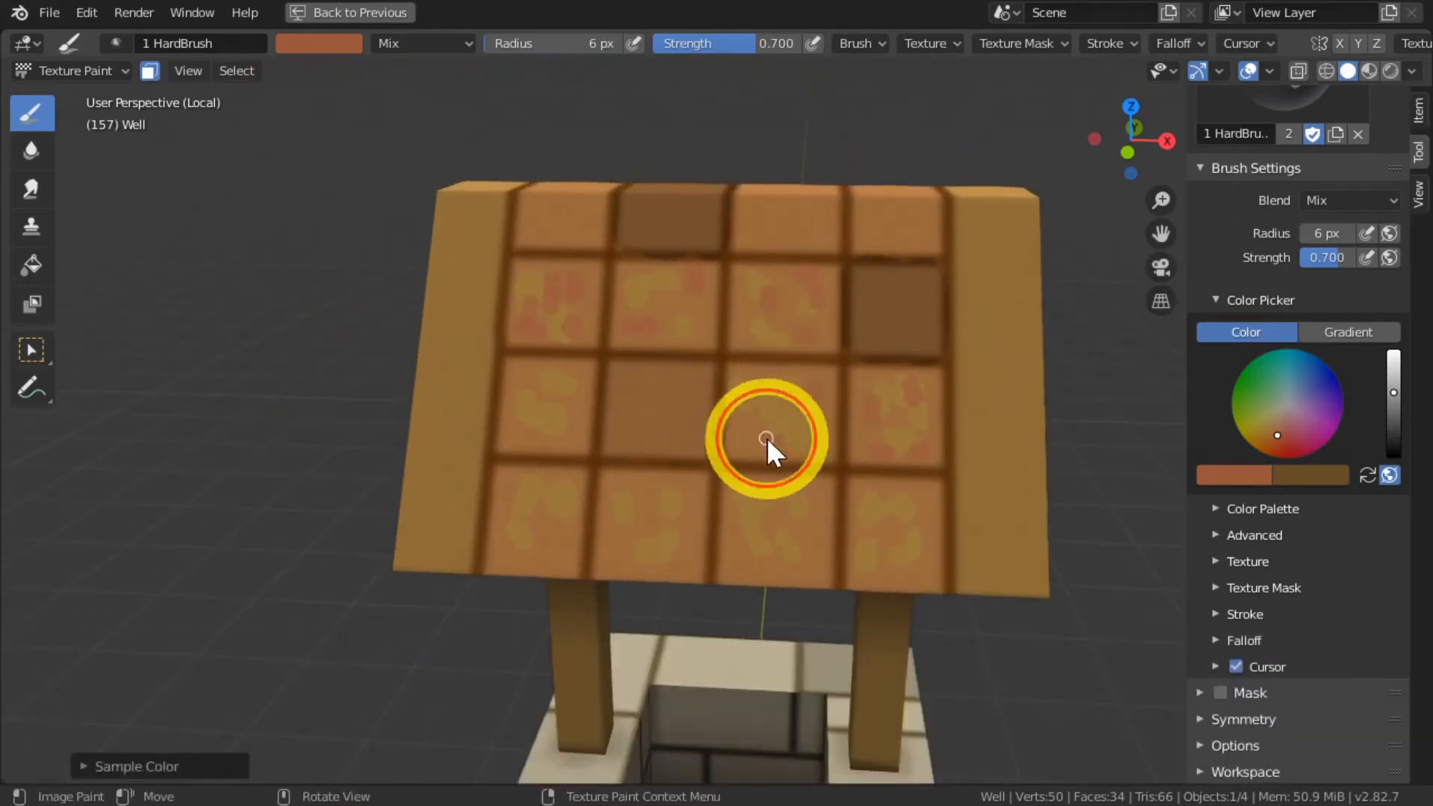
left_click(750, 392)
left_click(776, 389)
left_click(582, 398)
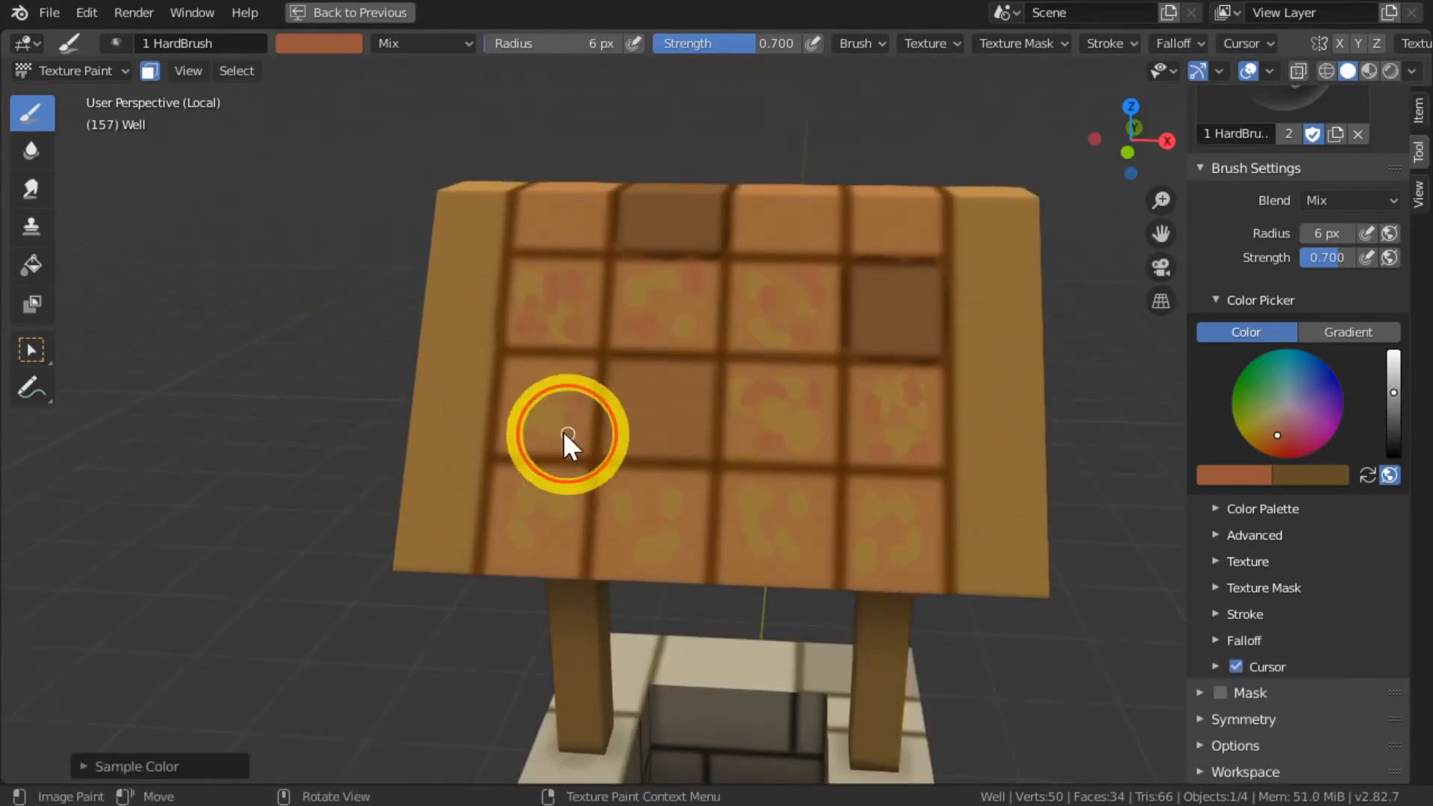
left_click(530, 381)
Step: Dab the reddish orange onto all four tiles in the roof's lowest row
left_click_drag(544, 527, 541, 527)
left_click(633, 517)
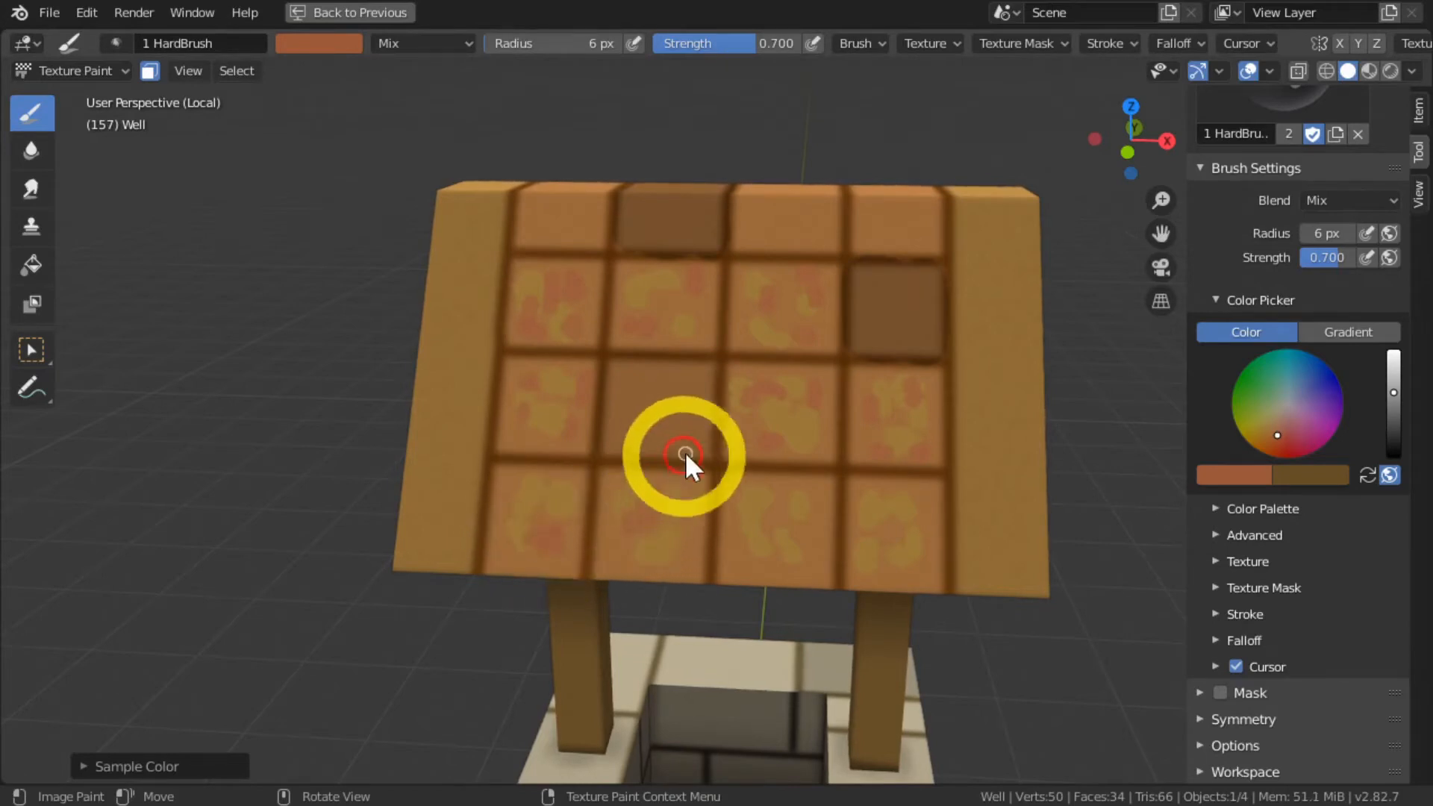
left_click(794, 496)
left_click(741, 532)
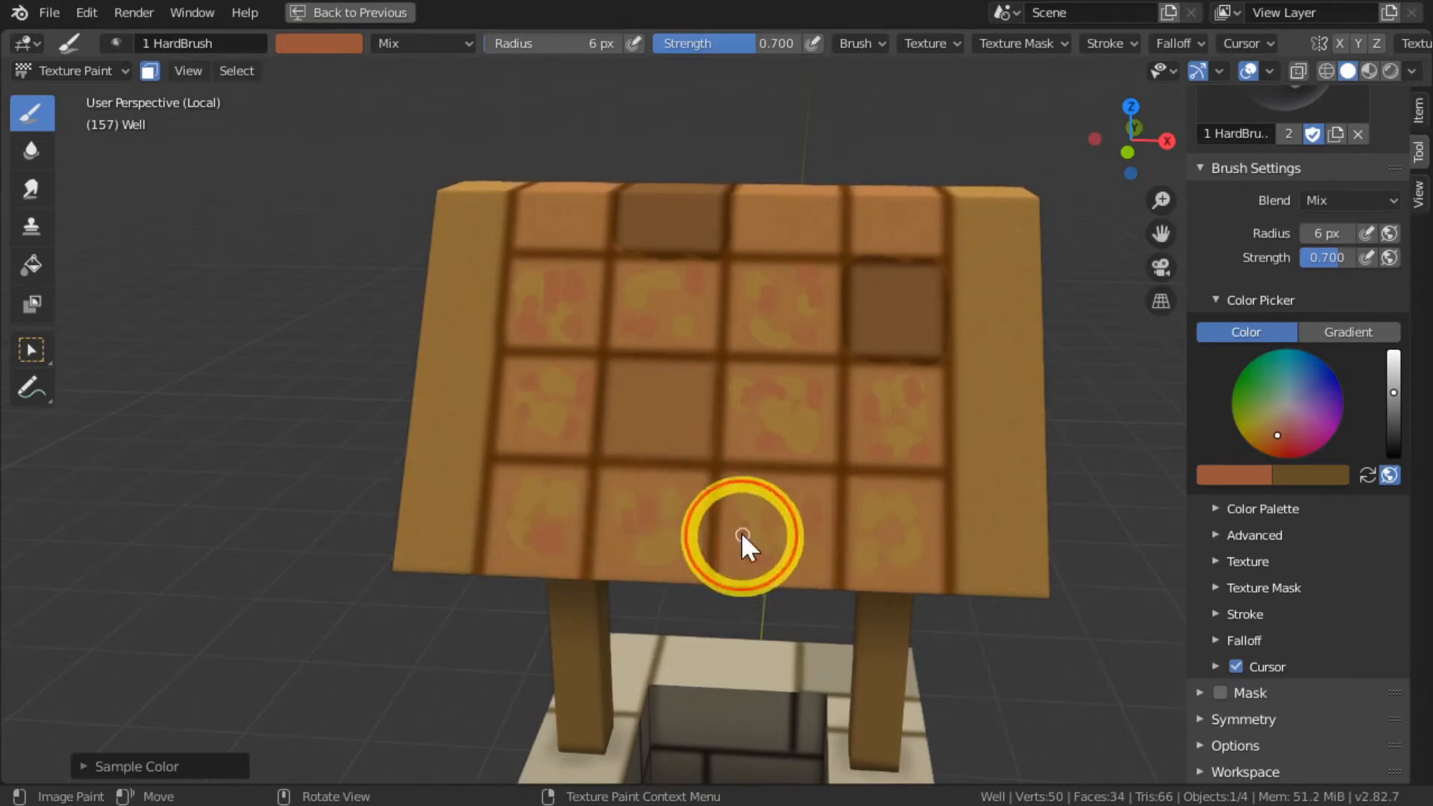
left_click(911, 570)
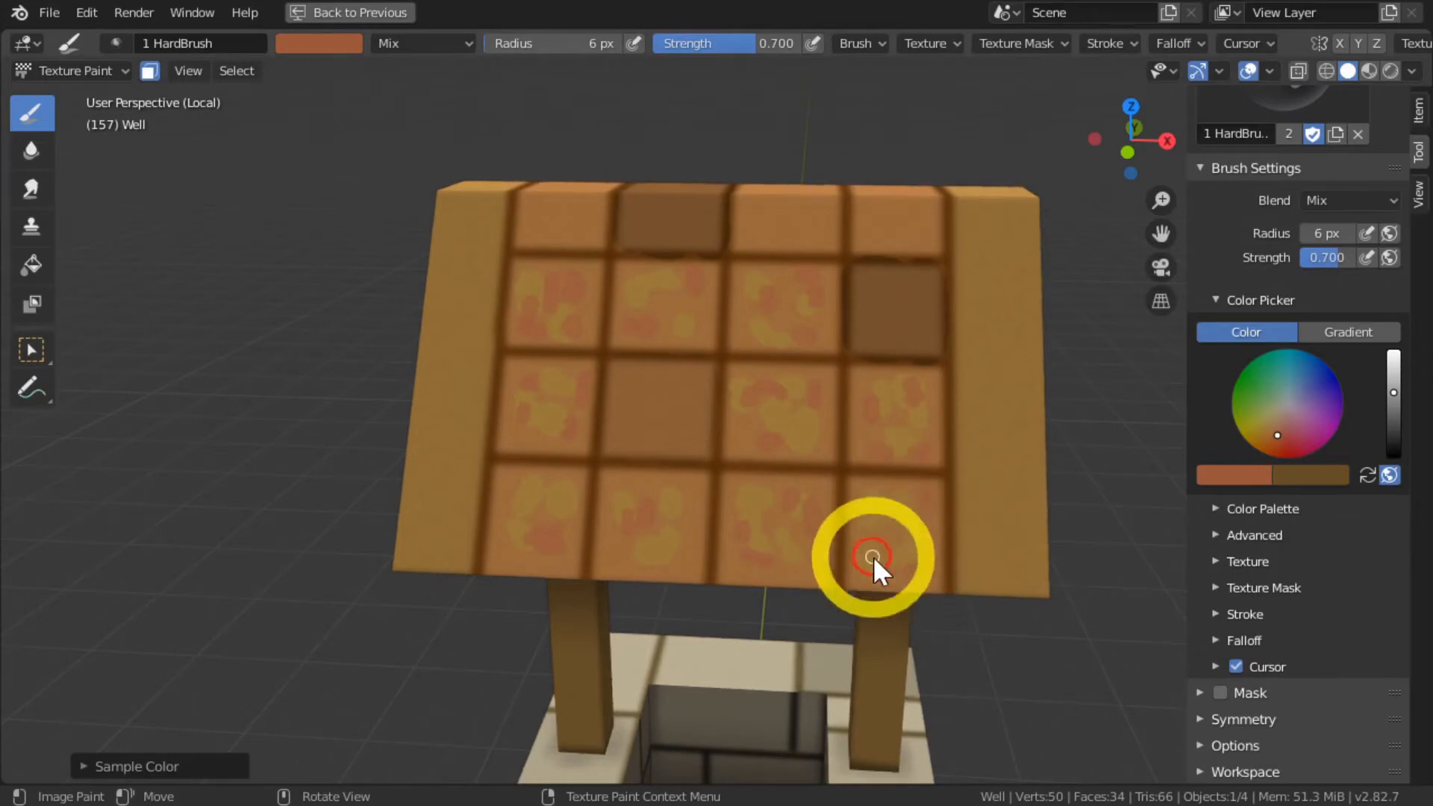
Step: Set the brush radius to 10 px and choose a muted blue, trying one dab on a lowest-row tile and undoing it
key("bracketright")
key("bracketright")
key("bracketright")
key("bracketright")
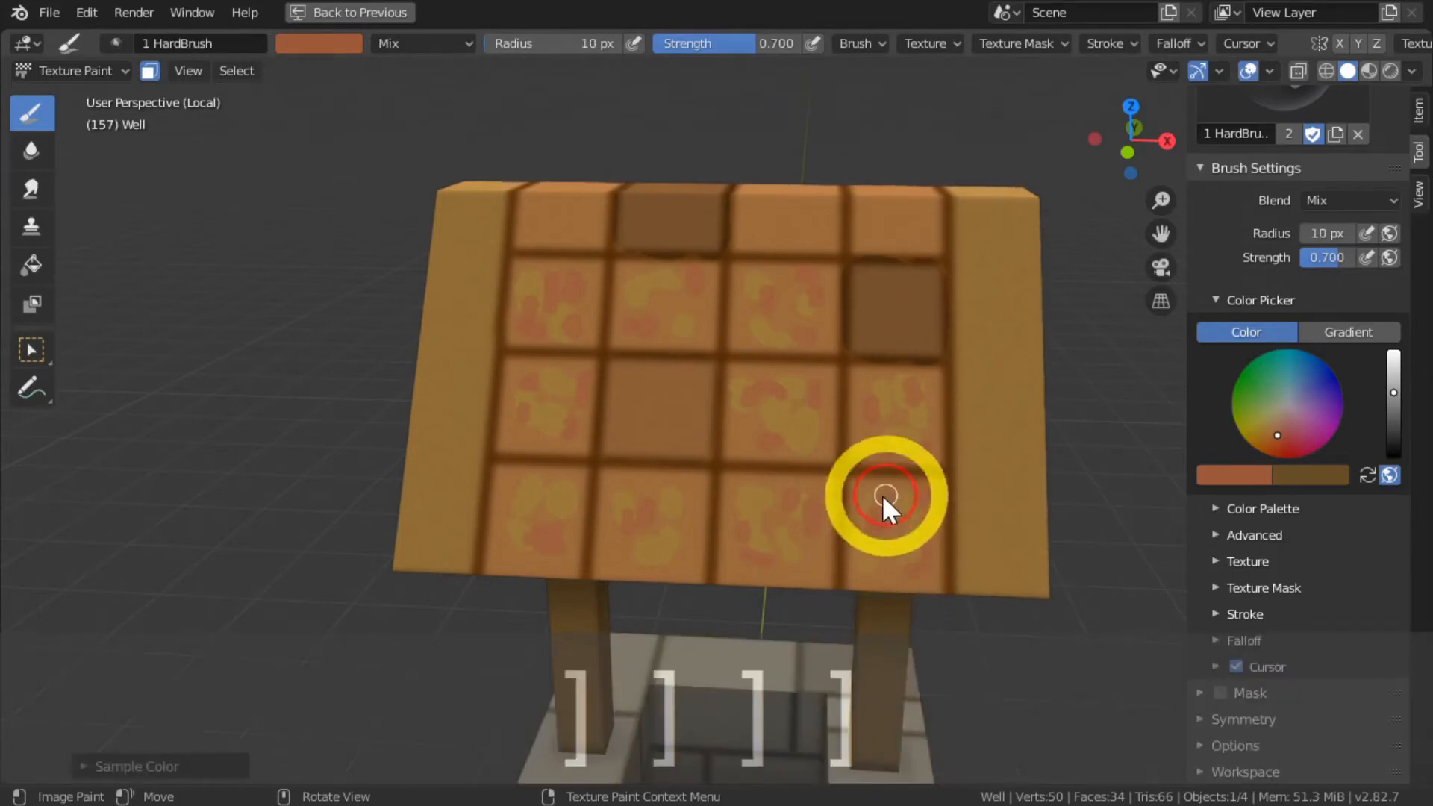
left_click(1270, 427)
left_click(1300, 386)
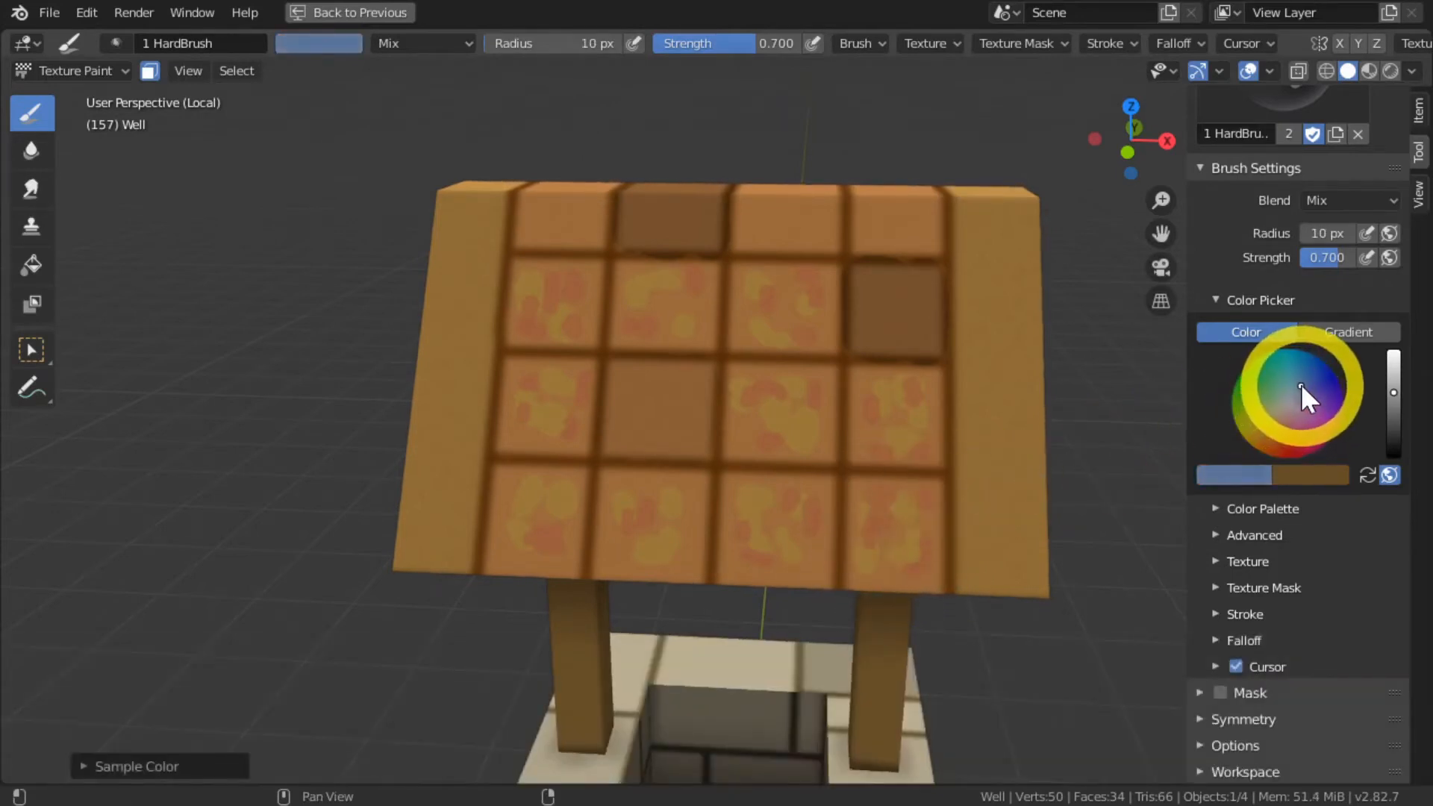
left_click(735, 495)
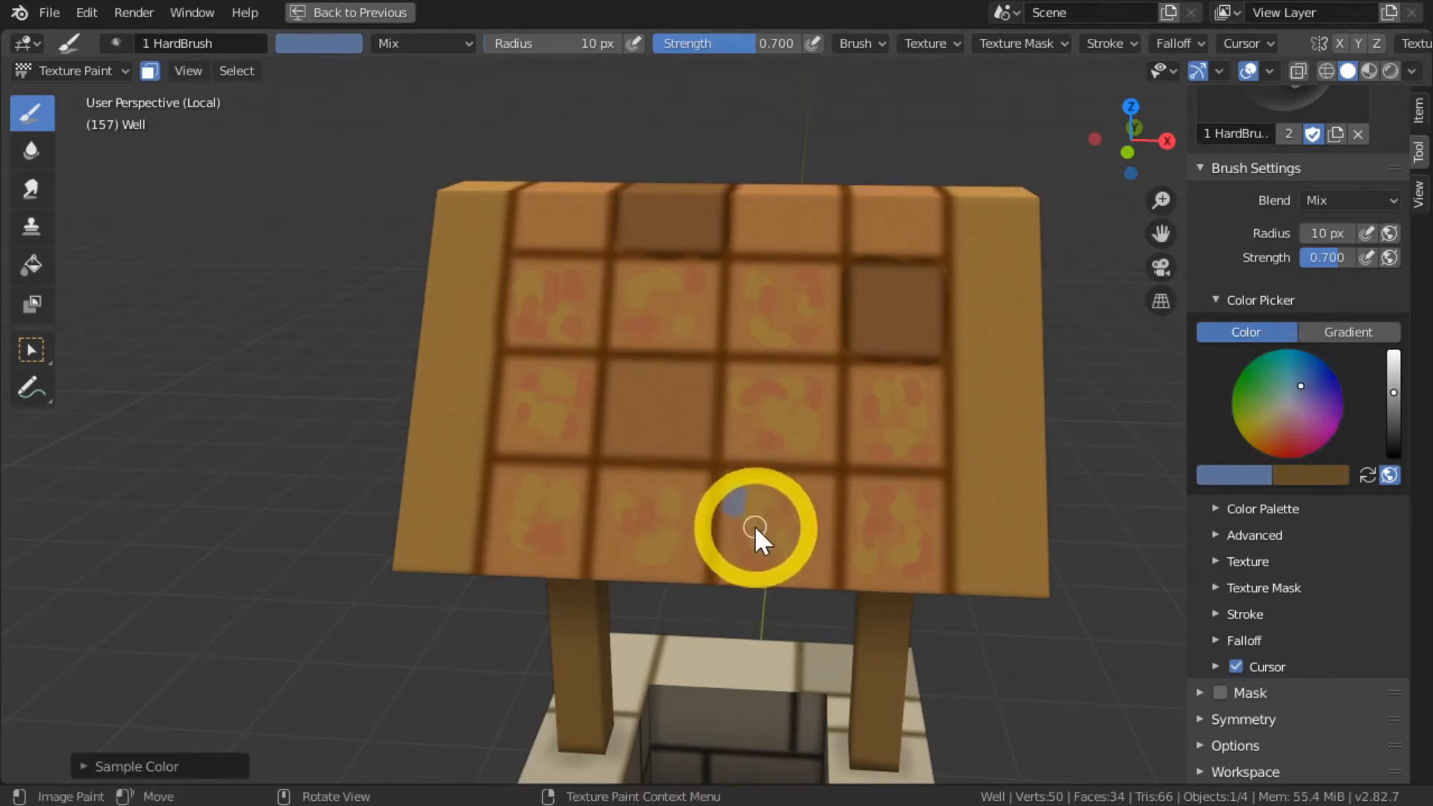
key("ctrl+z")
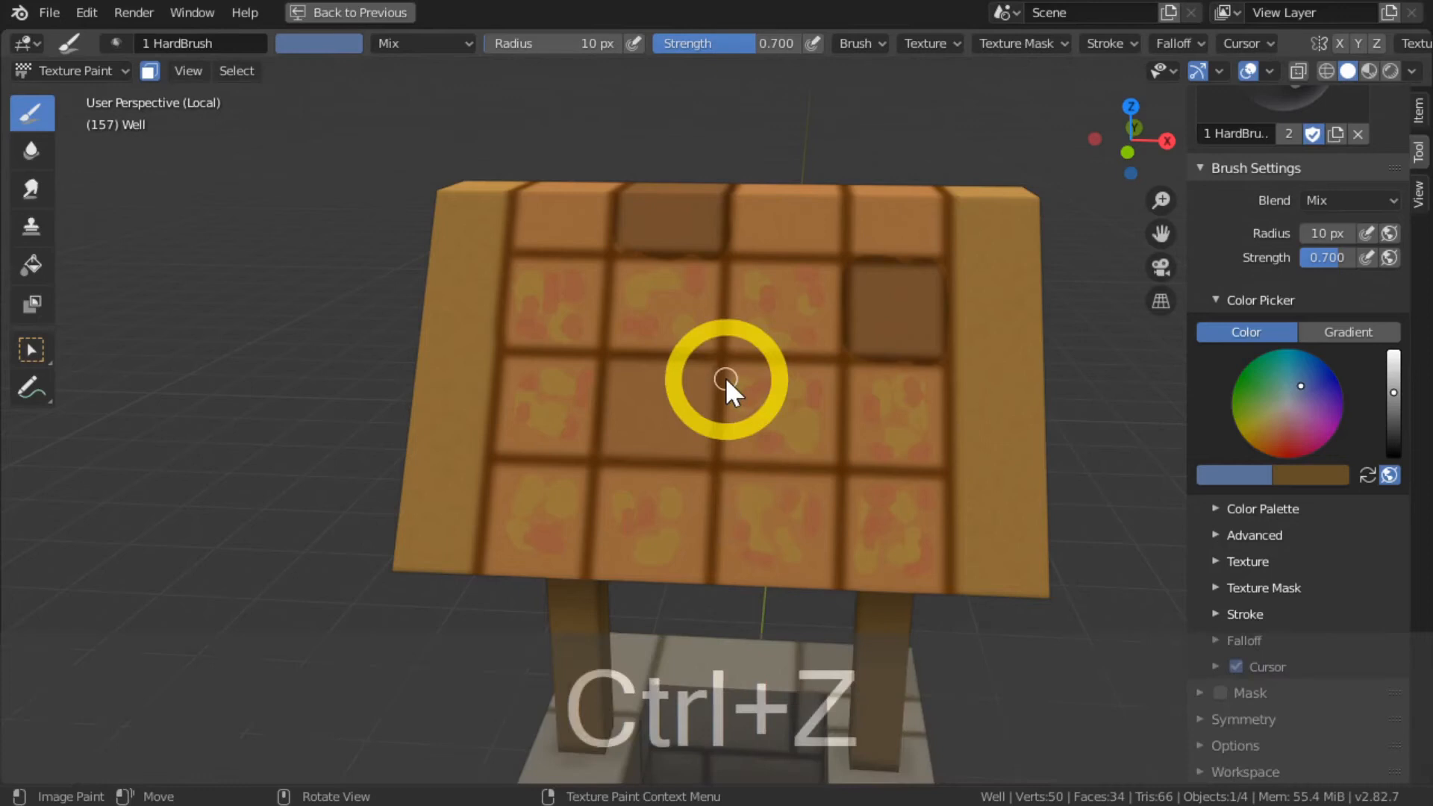
Step: Enable pen pressure for the brush strength and dab faint muted blue onto the first three tiles of the lowest row
left_click(1366, 258)
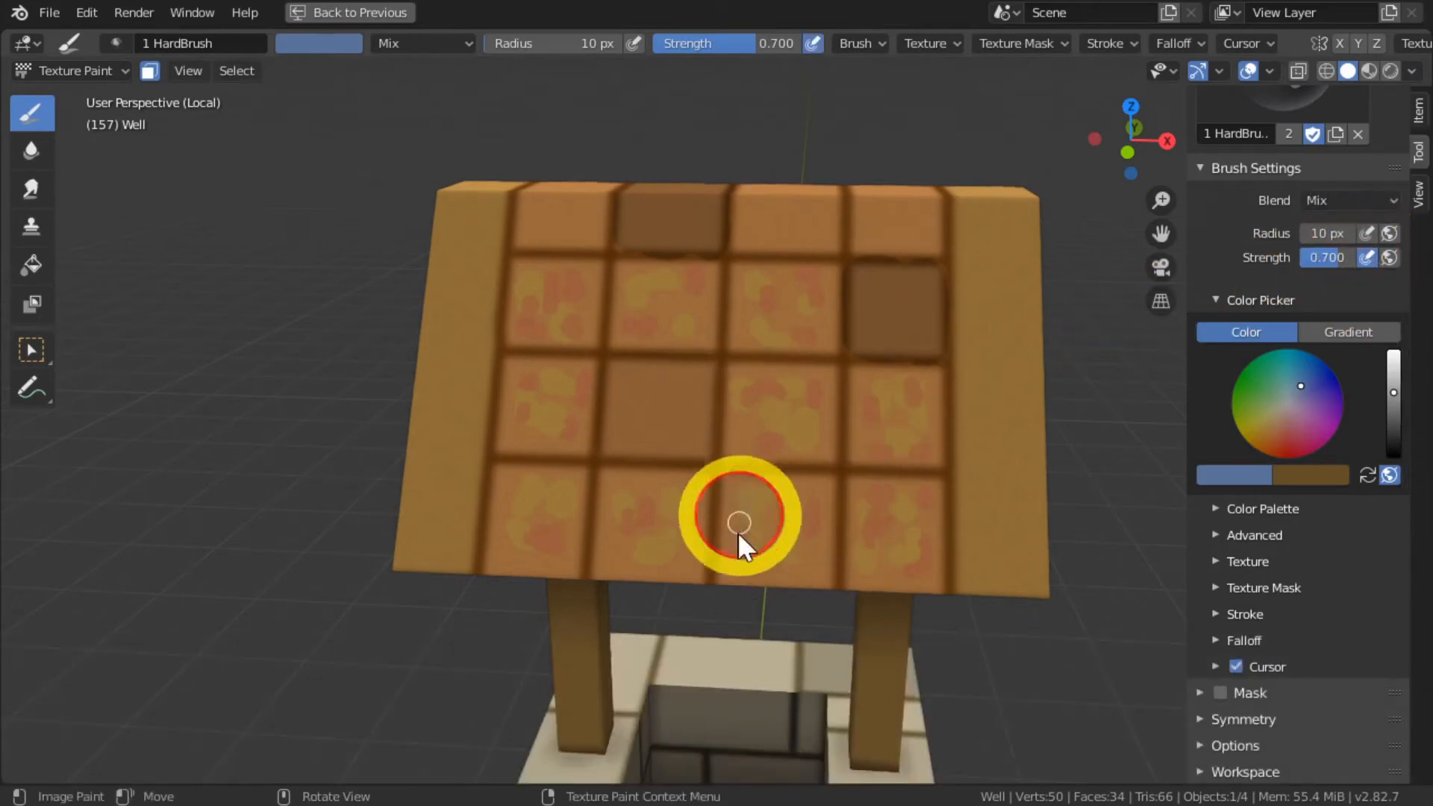
left_click(745, 505)
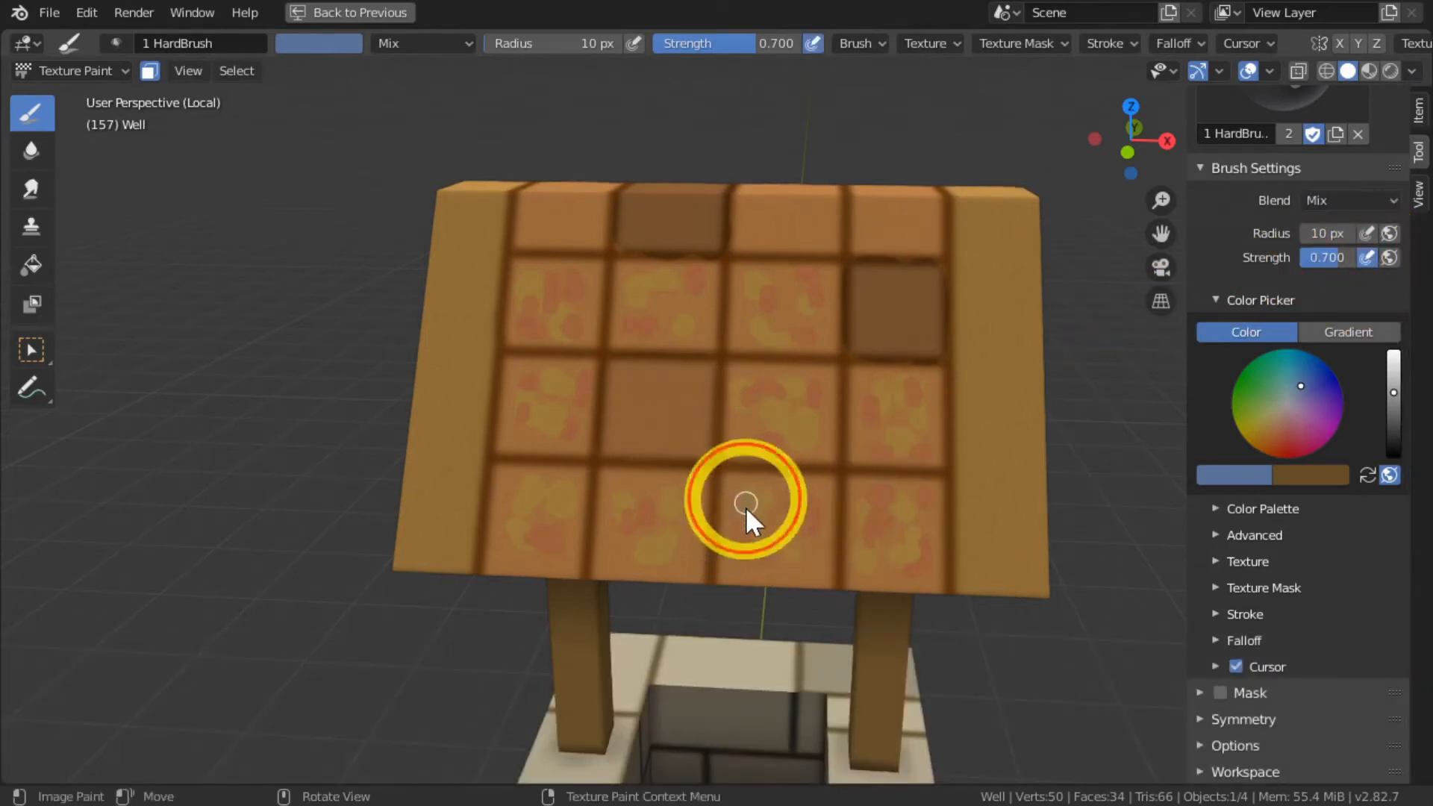
left_click(629, 506)
left_click_drag(515, 501, 514, 544)
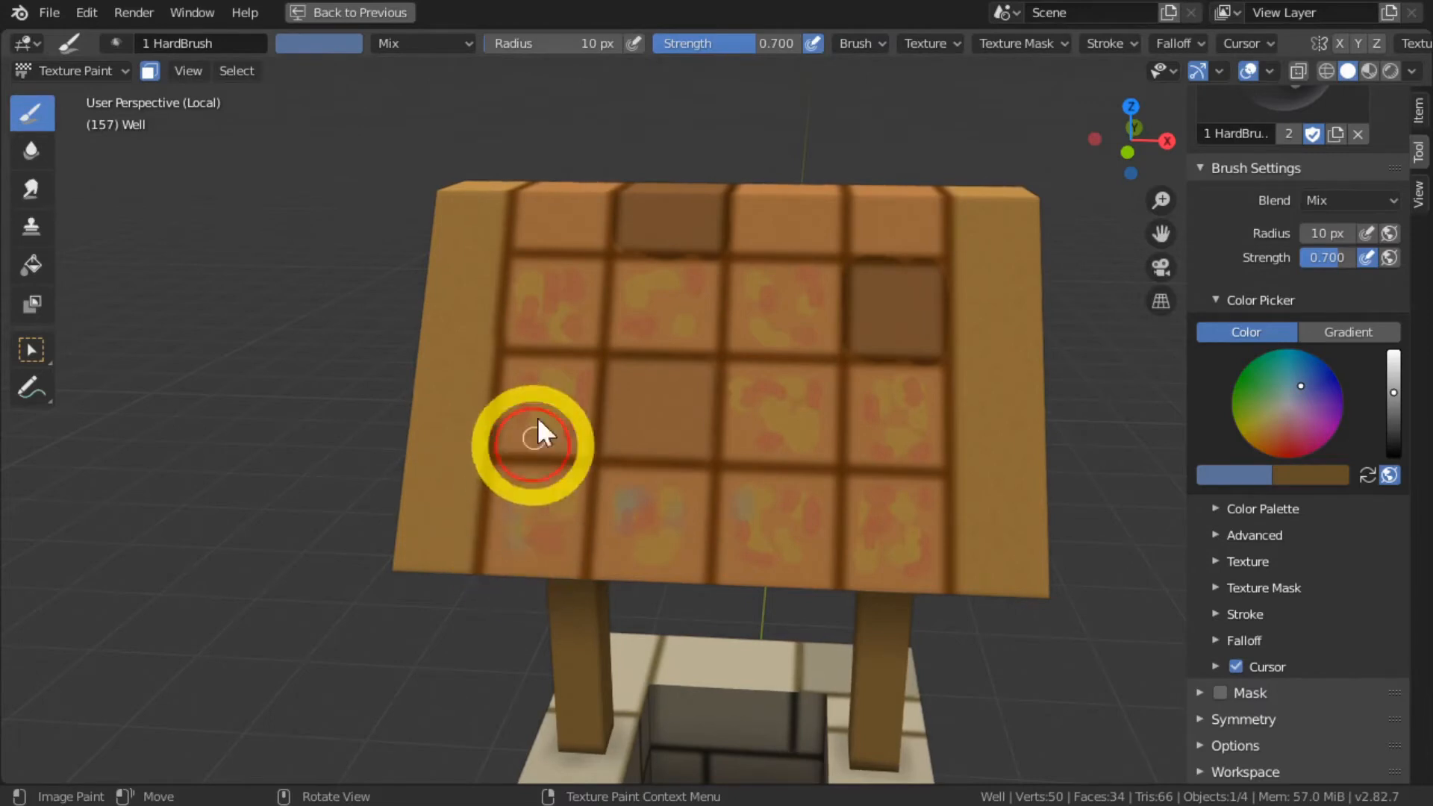
Step: Paint faint muted blue variation over the orange tiles of the second and third rows and the rest of the lowest row
mouse_move(569, 298)
left_mouse_down()
mouse_move(567, 334)
mouse_move(531, 290)
mouse_move(518, 366)
mouse_move(515, 293)
mouse_move(560, 361)
mouse_move(525, 379)
mouse_move(522, 420)
mouse_move(568, 406)
mouse_move(566, 428)
left_mouse_up()
left_click(526, 435)
mouse_move(681, 294)
left_mouse_down()
mouse_move(679, 326)
mouse_move(654, 291)
mouse_move(639, 294)
left_mouse_up()
mouse_move(752, 315)
left_mouse_down()
mouse_move(790, 297)
mouse_move(755, 276)
mouse_move(746, 315)
mouse_move(900, 400)
mouse_move(871, 310)
mouse_move(919, 419)
mouse_move(916, 576)
mouse_move(782, 472)
mouse_move(734, 515)
mouse_move(734, 553)
mouse_move(811, 537)
mouse_move(777, 526)
mouse_move(801, 520)
mouse_move(771, 544)
left_mouse_up()
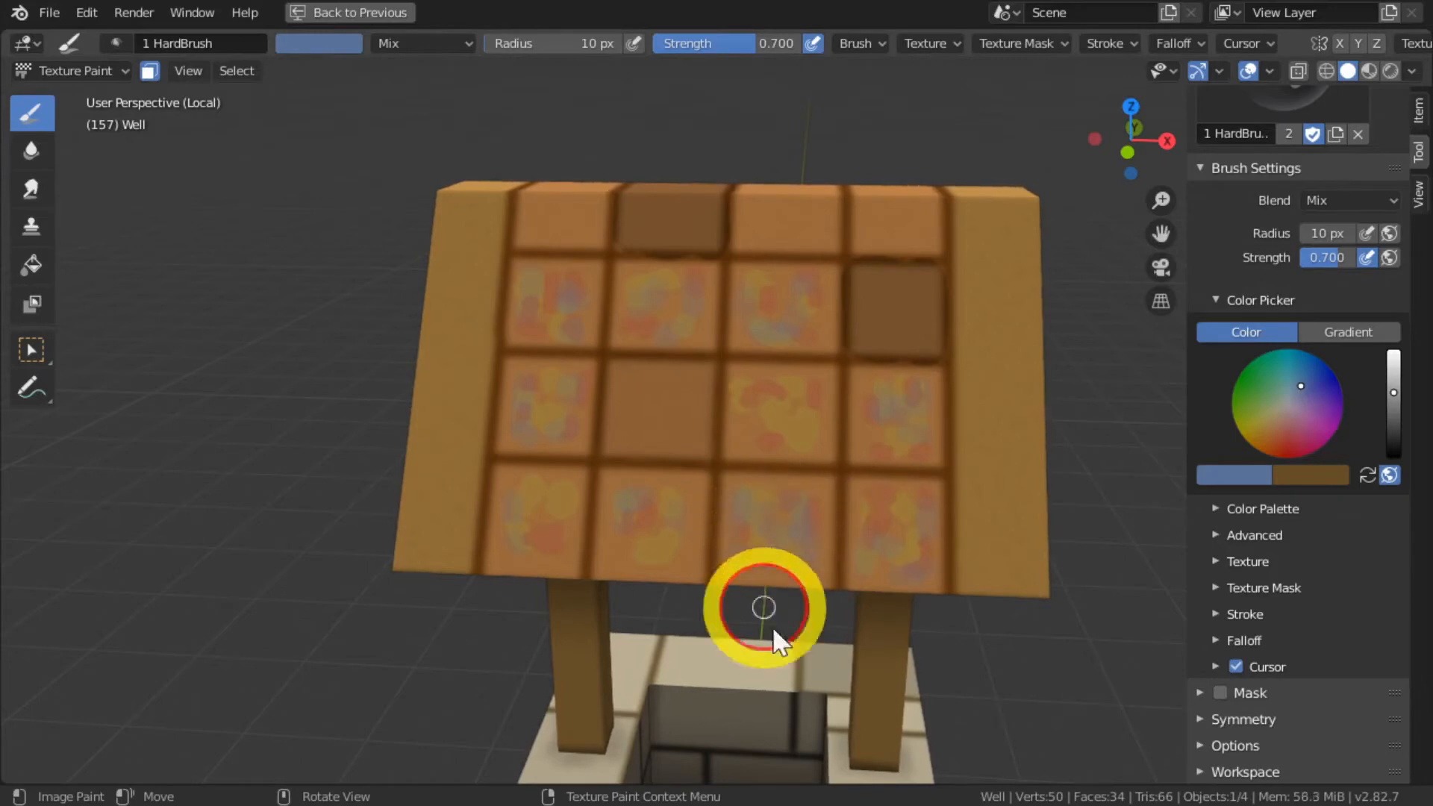
mouse_move(750, 399)
left_mouse_down()
mouse_move(744, 412)
mouse_move(816, 416)
mouse_move(774, 405)
left_mouse_up()
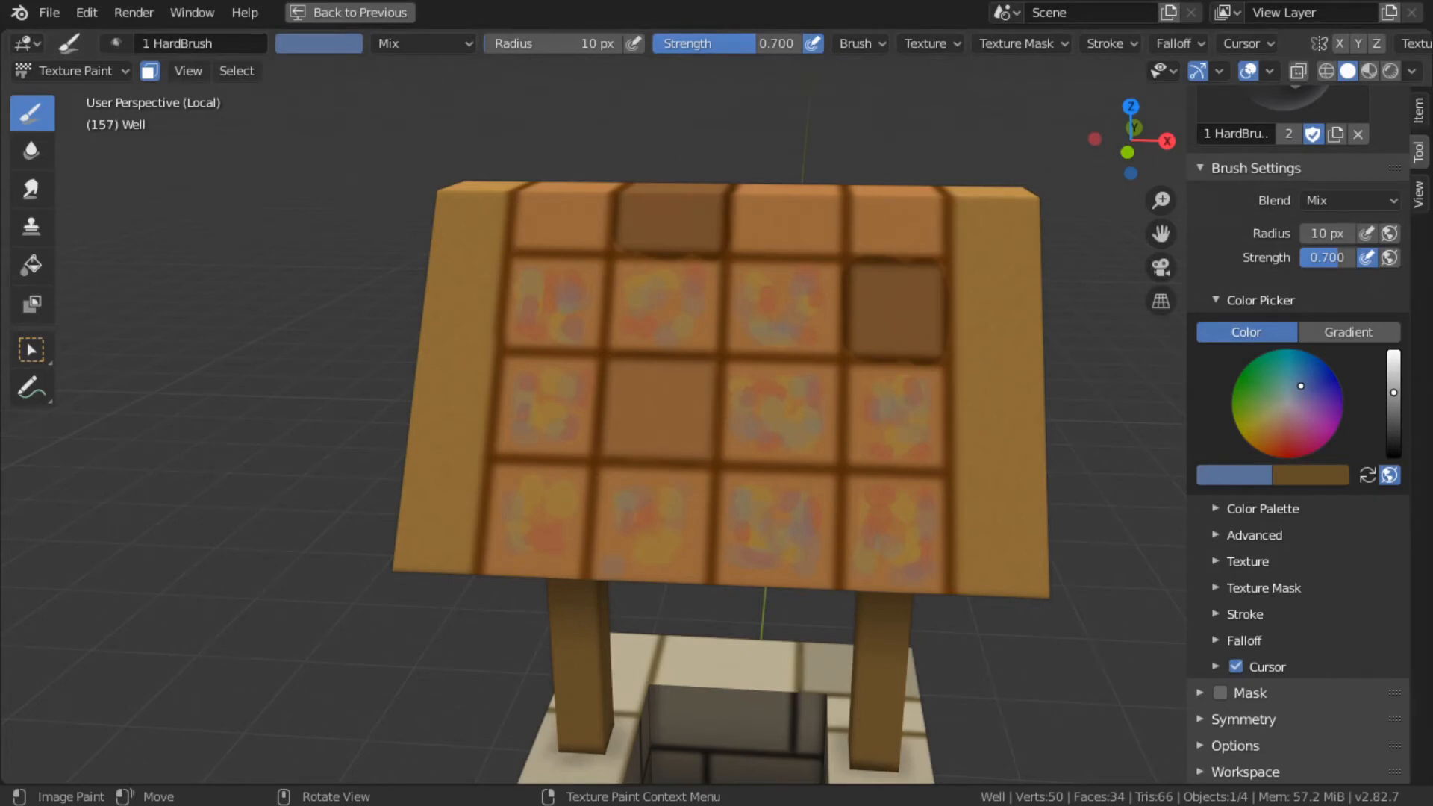
Step: Check the whole well from a distance and save the T_Well4_BC.png texture image
scroll(691, 571, "down", 7)
middle_click_drag(461, 596, 429, 485, "shift")
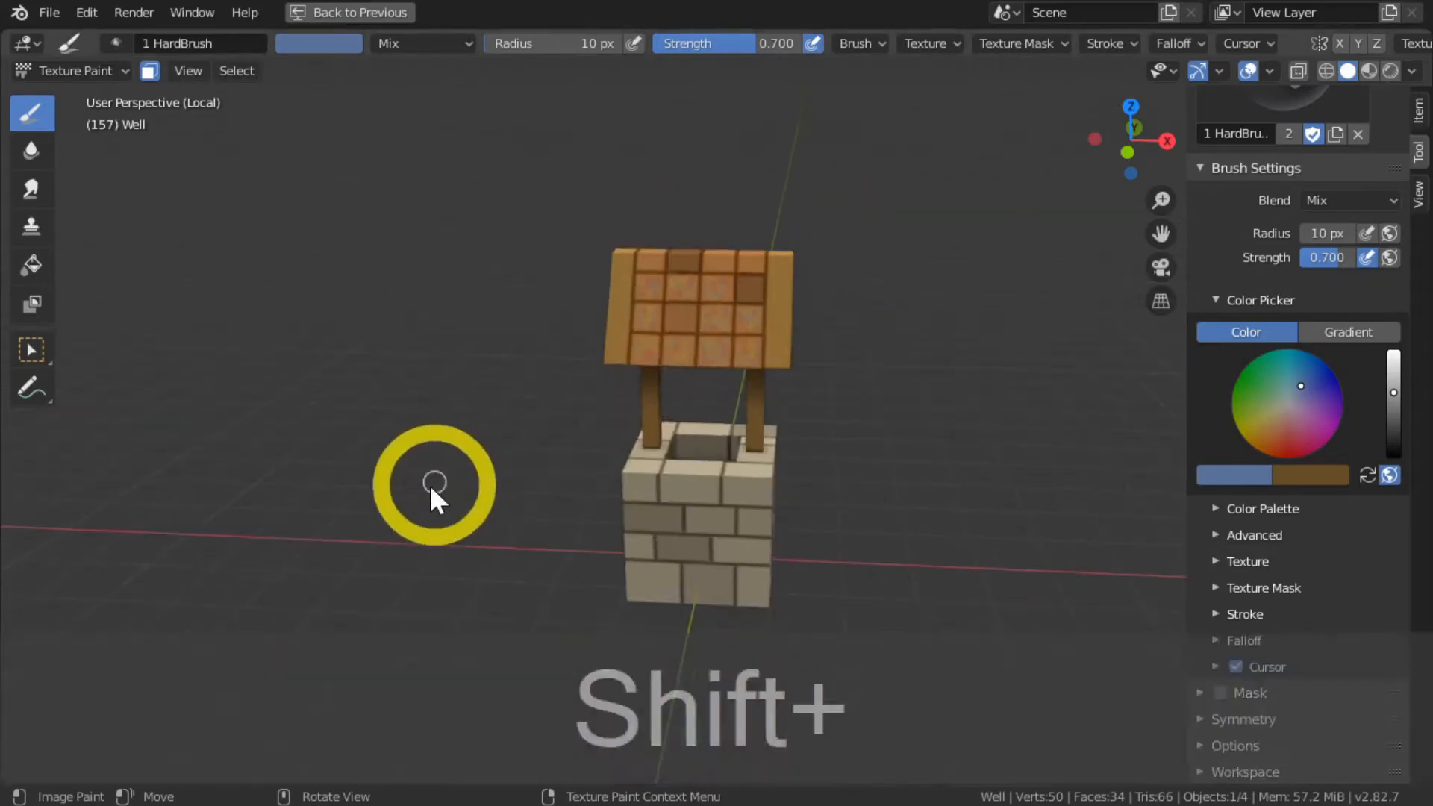
scroll(428, 485, "up", 2)
middle_click_drag(715, 486, 690, 505)
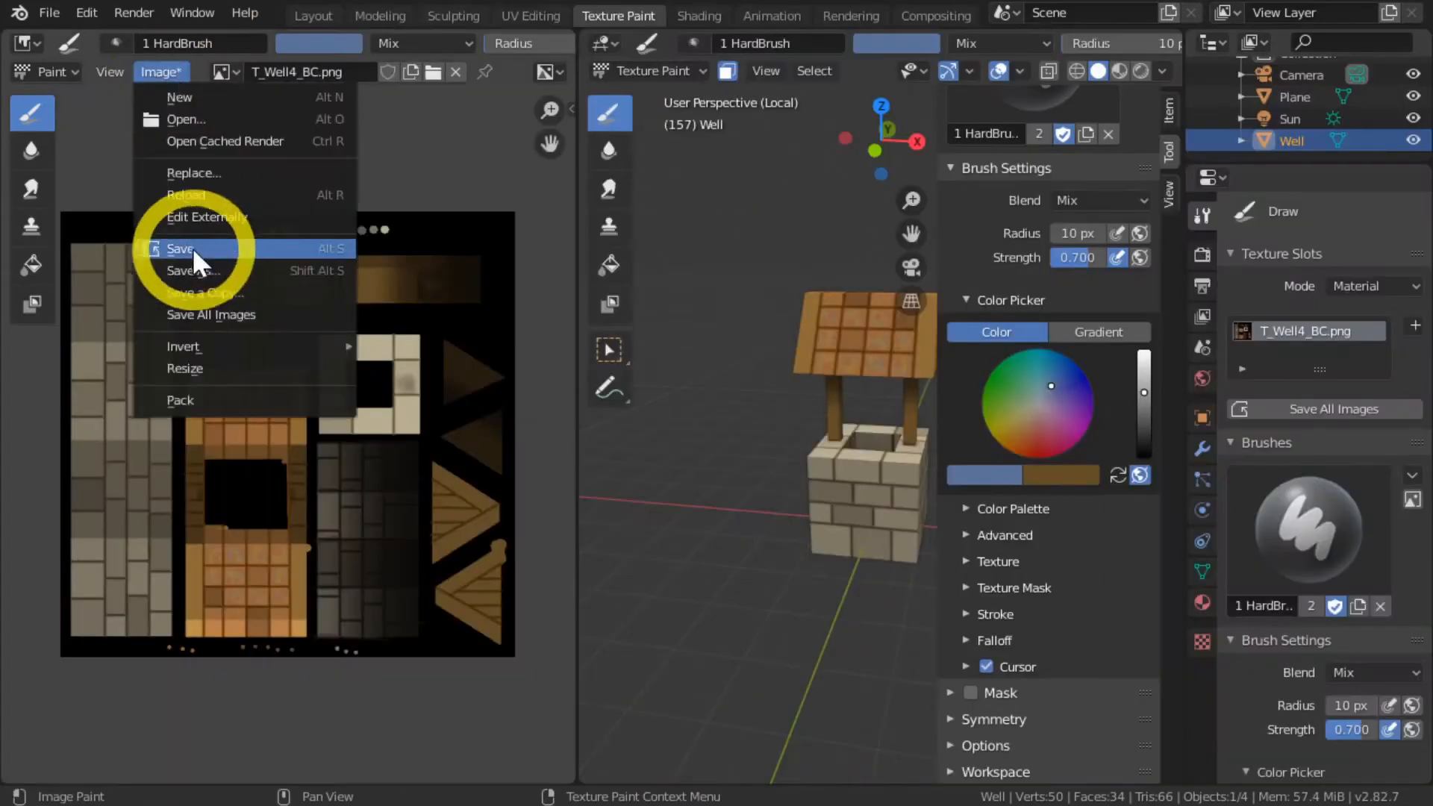
left_click(192, 248)
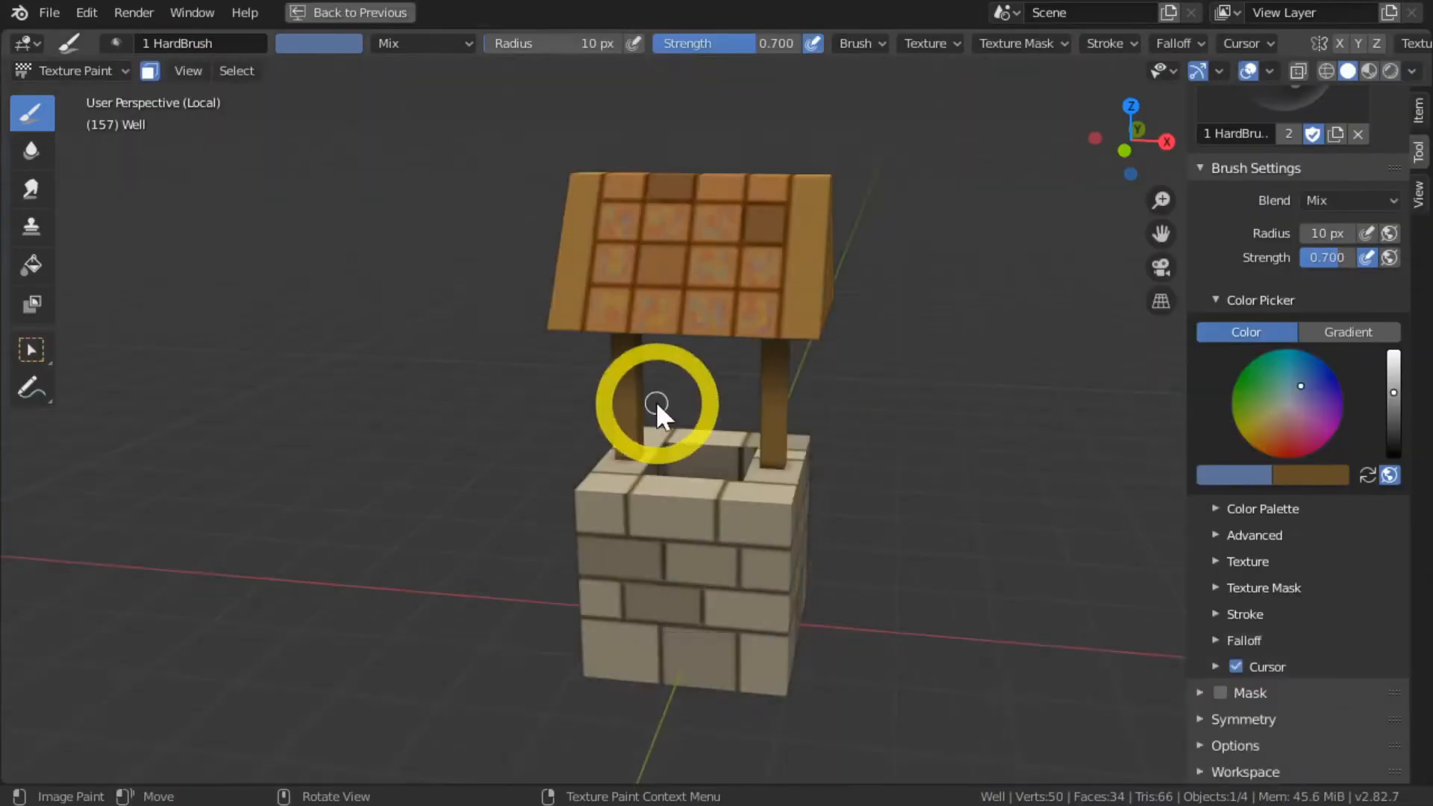
Step: Sample the brown tile colour and dab yellowish, reddish and bluish variations onto the brown tiles in the second and third rows
scroll(656, 403, "up", 4)
middle_click_drag(656, 403, 432, 449)
key("s")
left_click(1268, 423)
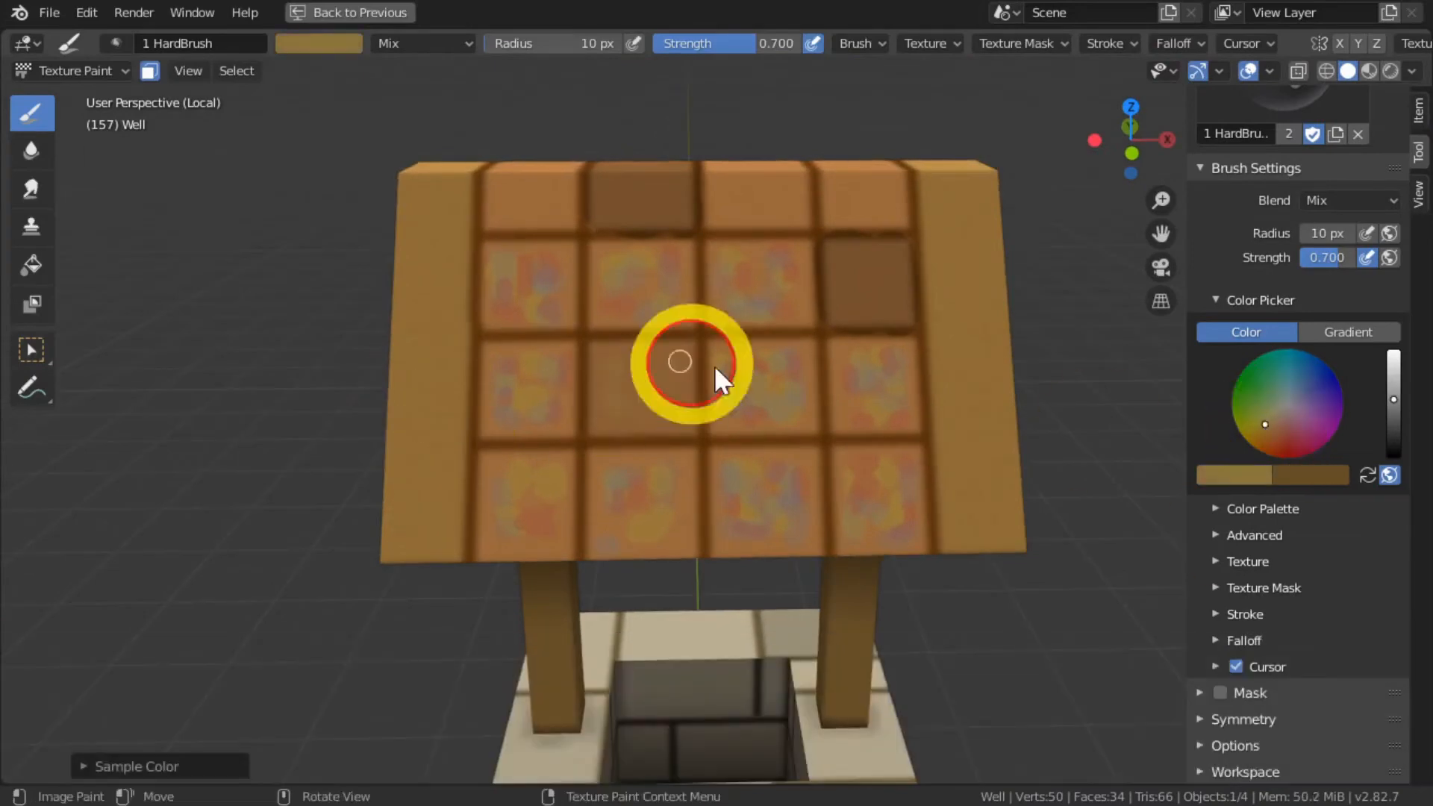
left_click(1283, 438)
left_click(831, 413)
left_click(1304, 386)
left_click(892, 268)
Step: Sample the brown tile colour and dab yellowish, greenish and bluish variation onto the front and upper faces of the brown top-row tile
middle_click_drag(892, 267, 655, 272)
key("s")
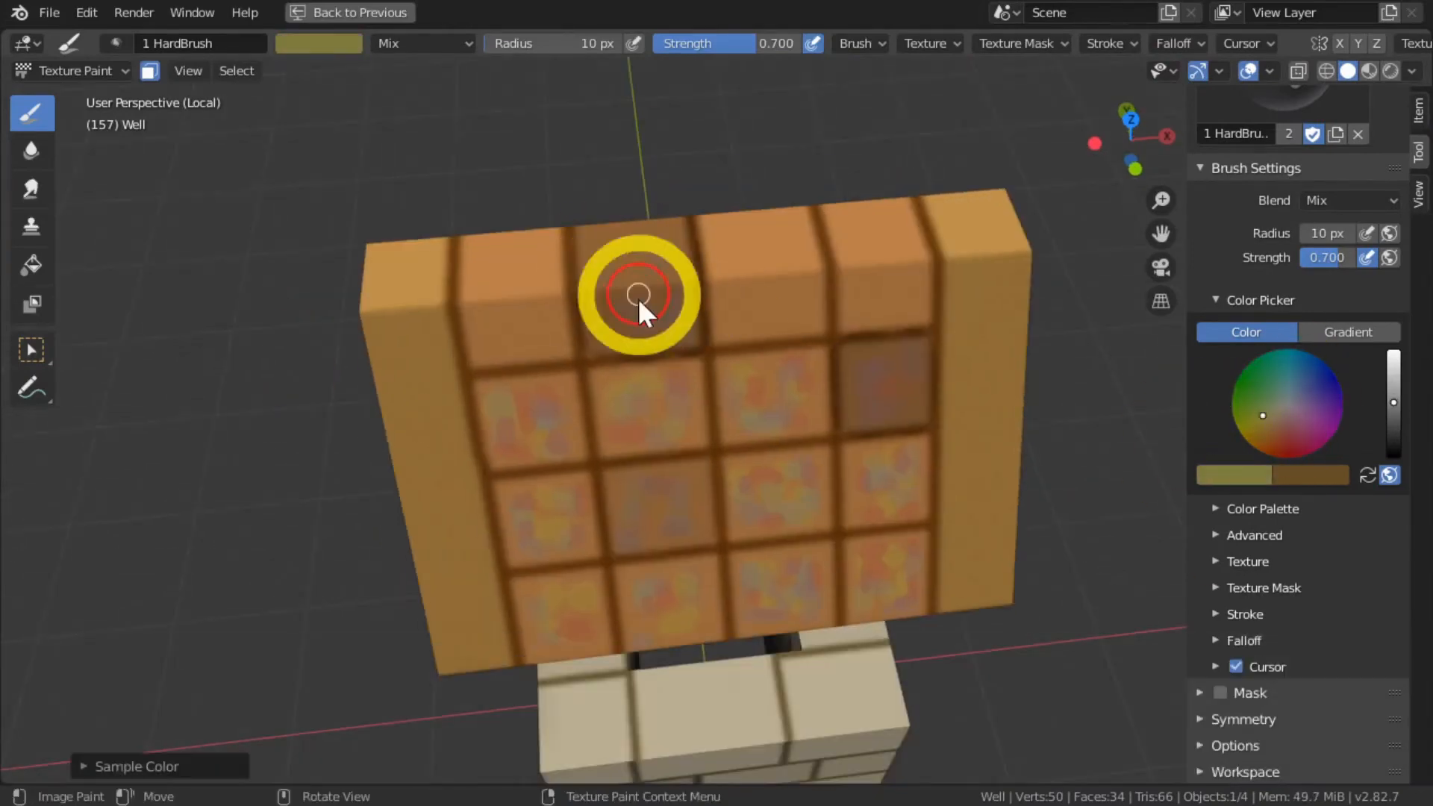
left_click(1262, 407)
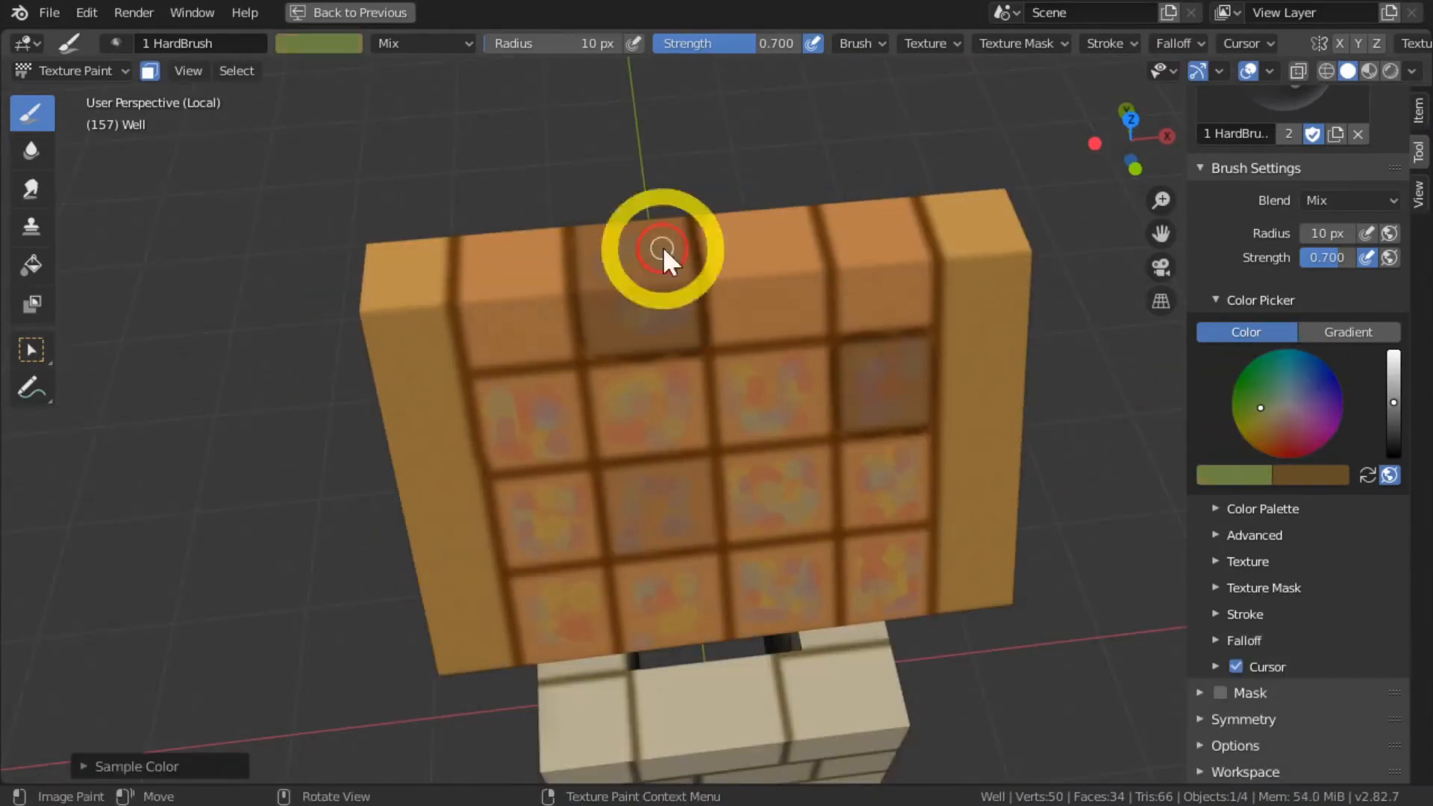
middle_click_drag(663, 250, 649, 197)
key("s")
key("s")
middle_click_drag(367, 217, 511, 355)
key("s")
key("s")
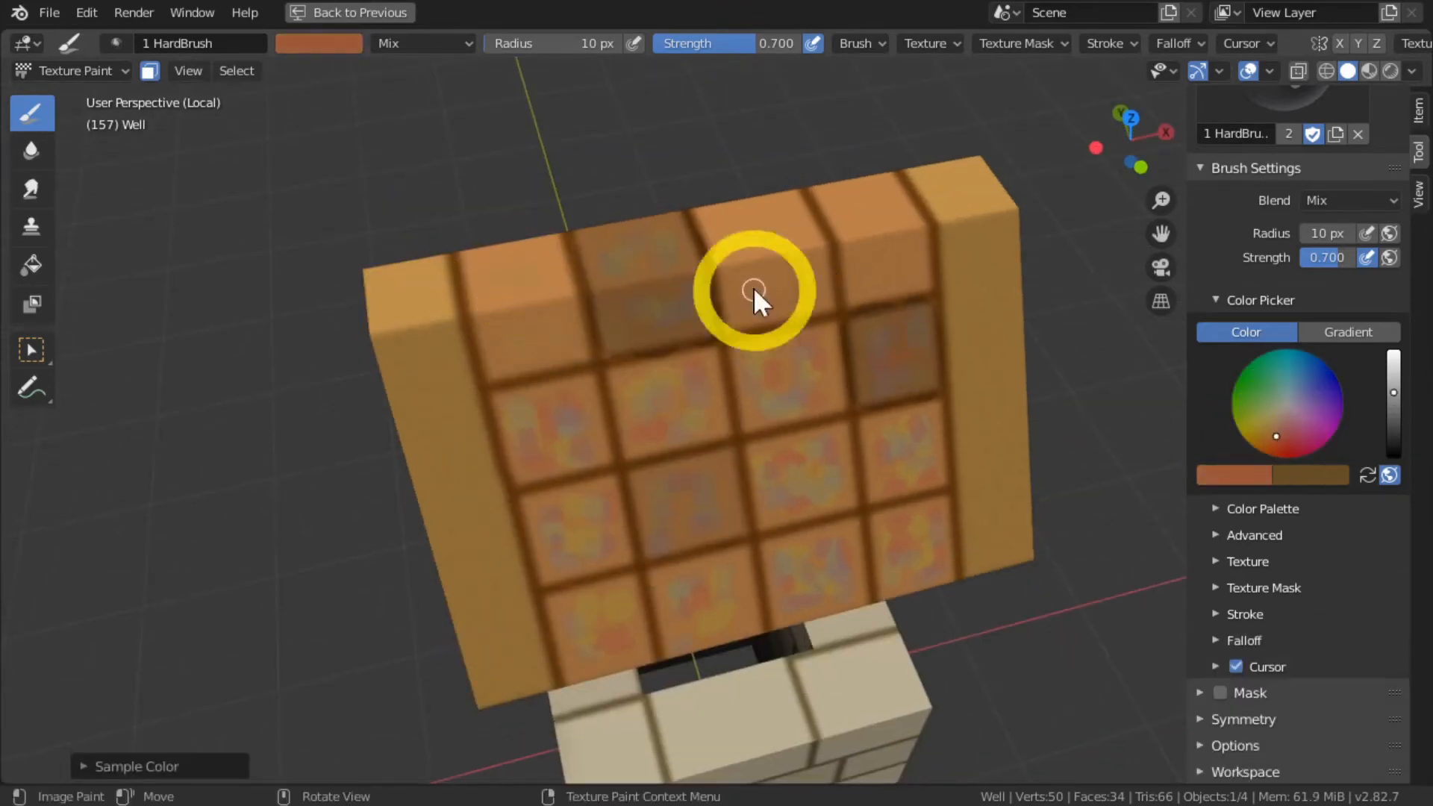
Step: Sample the orange tile colours and dab reddish, bluish and yellowish variation onto the orange tiles along the roof's ridge
left_click(754, 297)
middle_click_drag(648, 455, 582, 437)
middle_click_drag(480, 294, 736, 368)
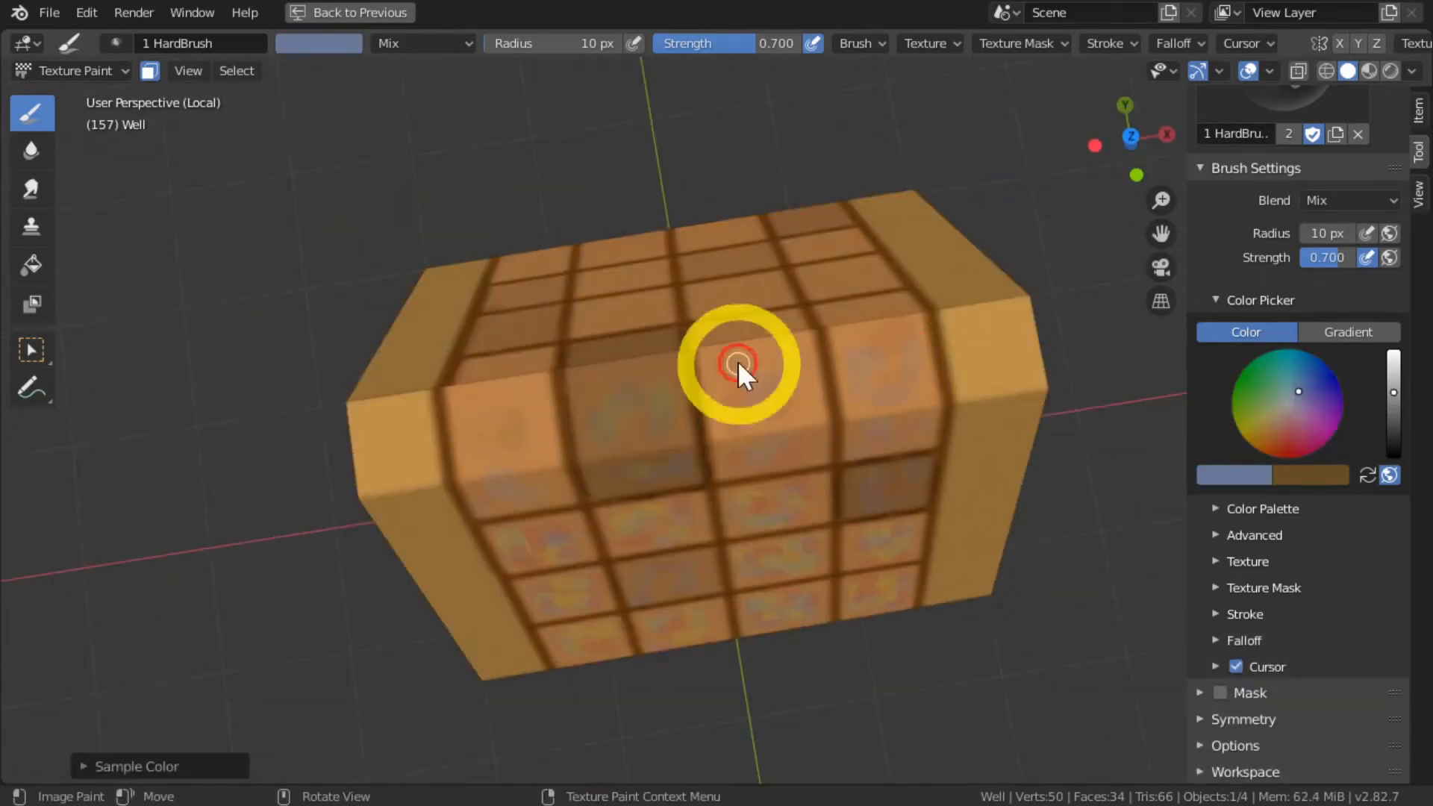
key("s")
mouse_move(895, 345)
middle_mouse_down()
mouse_move(889, 361)
mouse_move(773, 244)
middle_mouse_up()
key("s")
left_click(931, 227)
Step: Pick a reddish colour, set the brush radius to 13 px and dab it onto the orange tiles on the roof's opposite slope
left_click(1281, 436)
key("f")
left_click(610, 219)
middle_click_drag(524, 329, 518, 267)
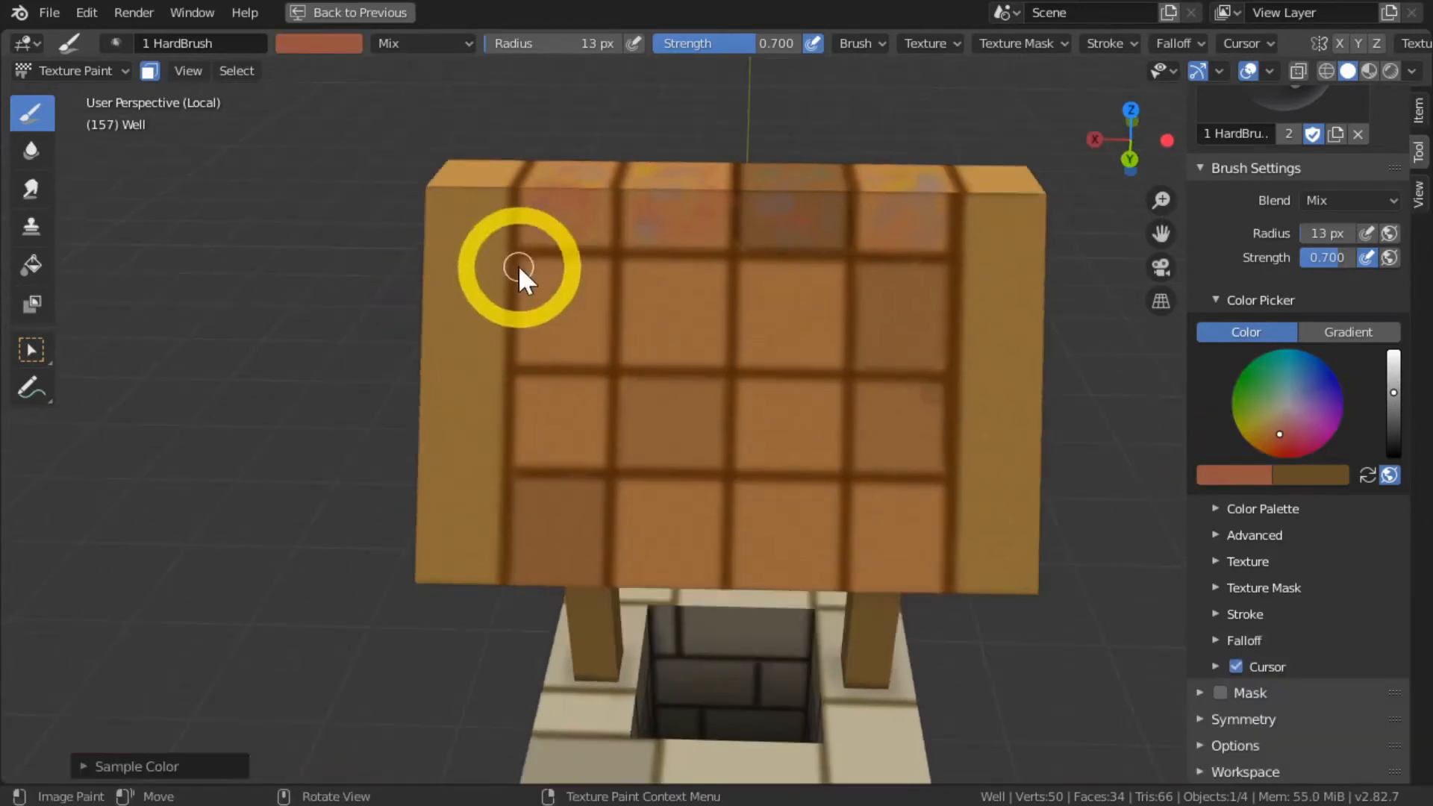
left_click(561, 320)
left_click(672, 320)
left_click(791, 317)
left_click(649, 531)
right_click(336, 393)
left_click(239, 350)
left_click(579, 290)
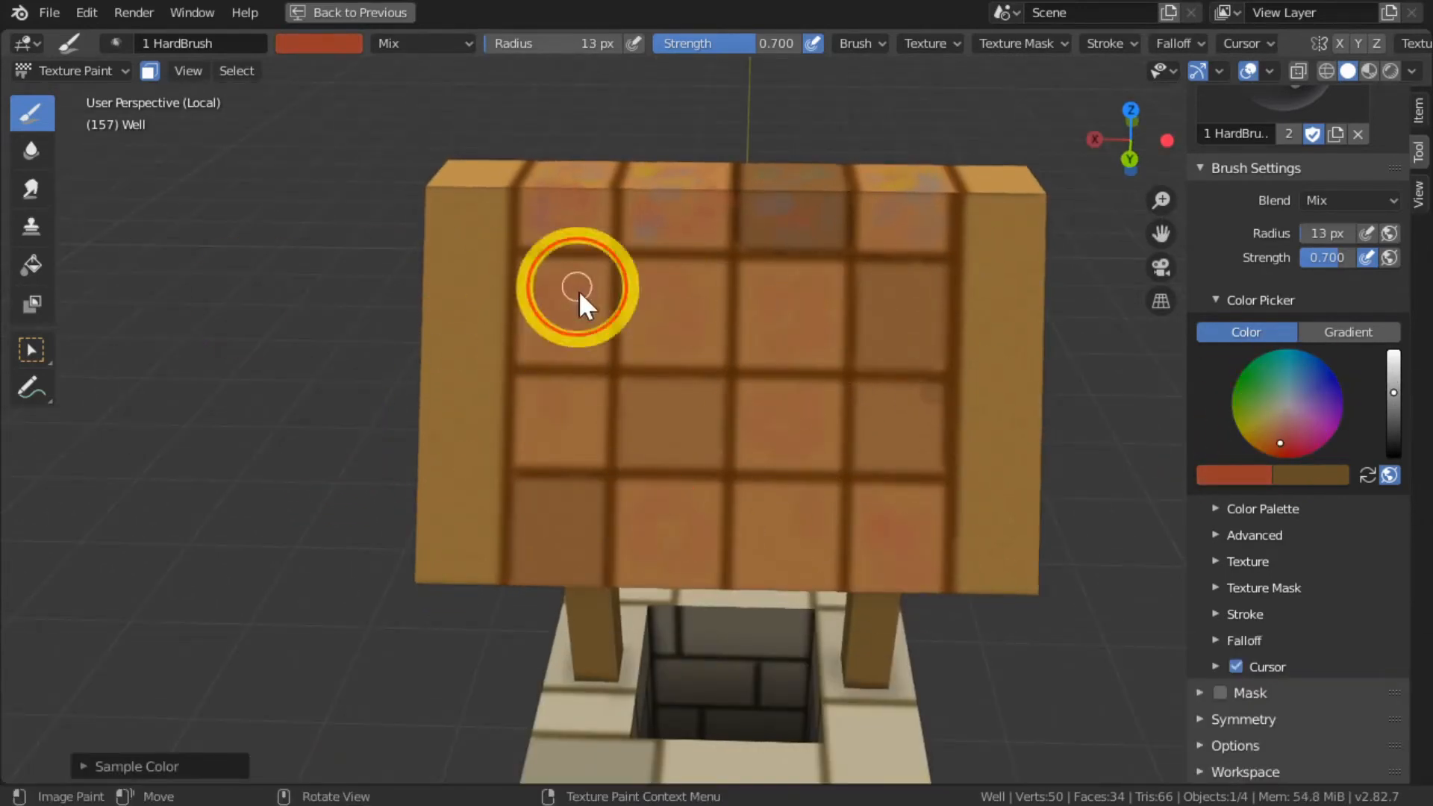
Step: Sample the tile colour and dab muted blue and yellowish variation onto the opposite slope's orange tiles
key("s")
left_click(902, 556)
left_click(826, 440)
left_click(658, 312)
left_click(569, 317)
left_click(560, 414)
left_click(636, 525)
right_click(653, 288)
left_click(632, 299)
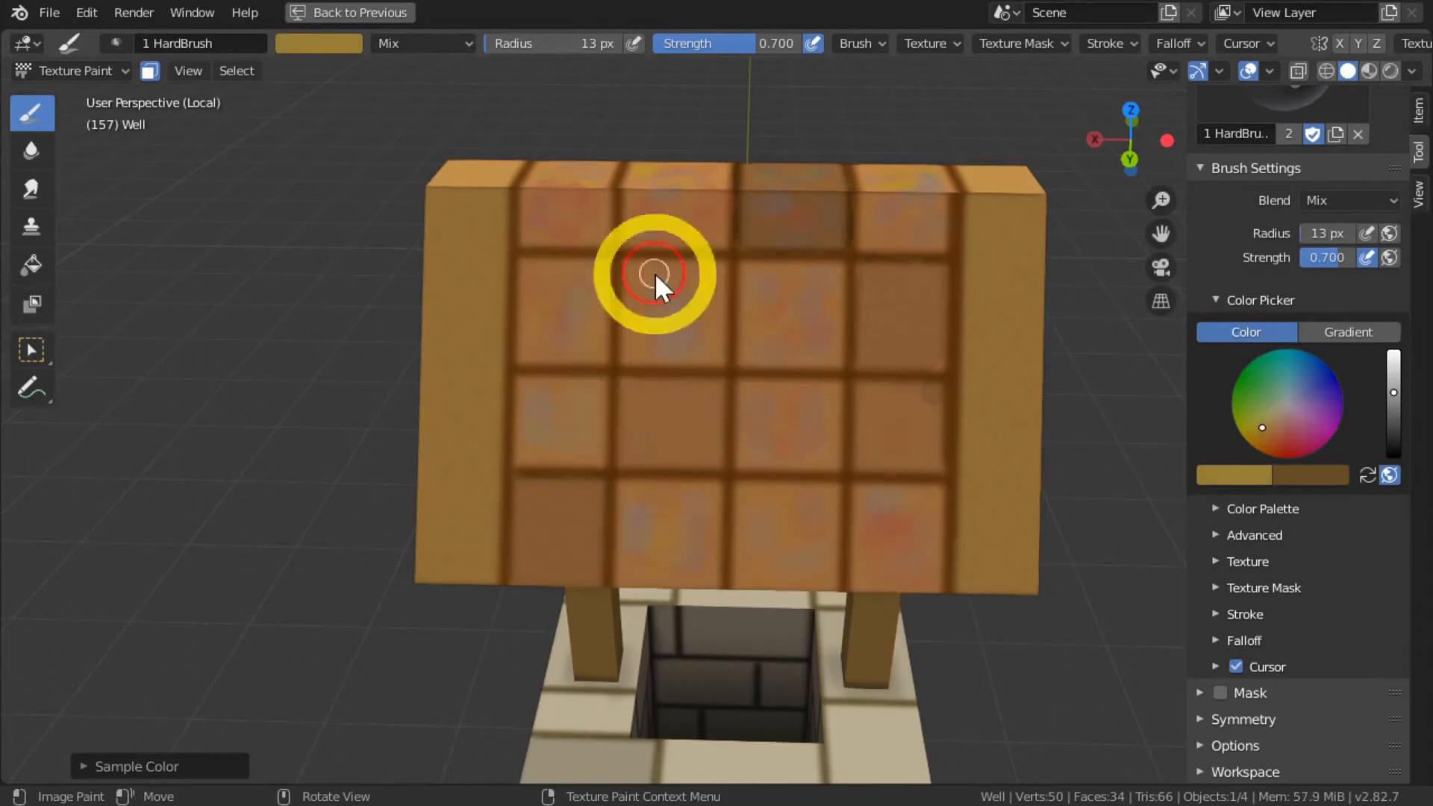
left_click(664, 277)
mouse_move(433, 377)
middle_mouse_down()
mouse_move(429, 336)
mouse_move(434, 357)
middle_mouse_up()
left_click(651, 467)
Step: Dab yellowish and pinkish variation onto the opposite slope's brown tiles
left_click(650, 351)
left_click(917, 250)
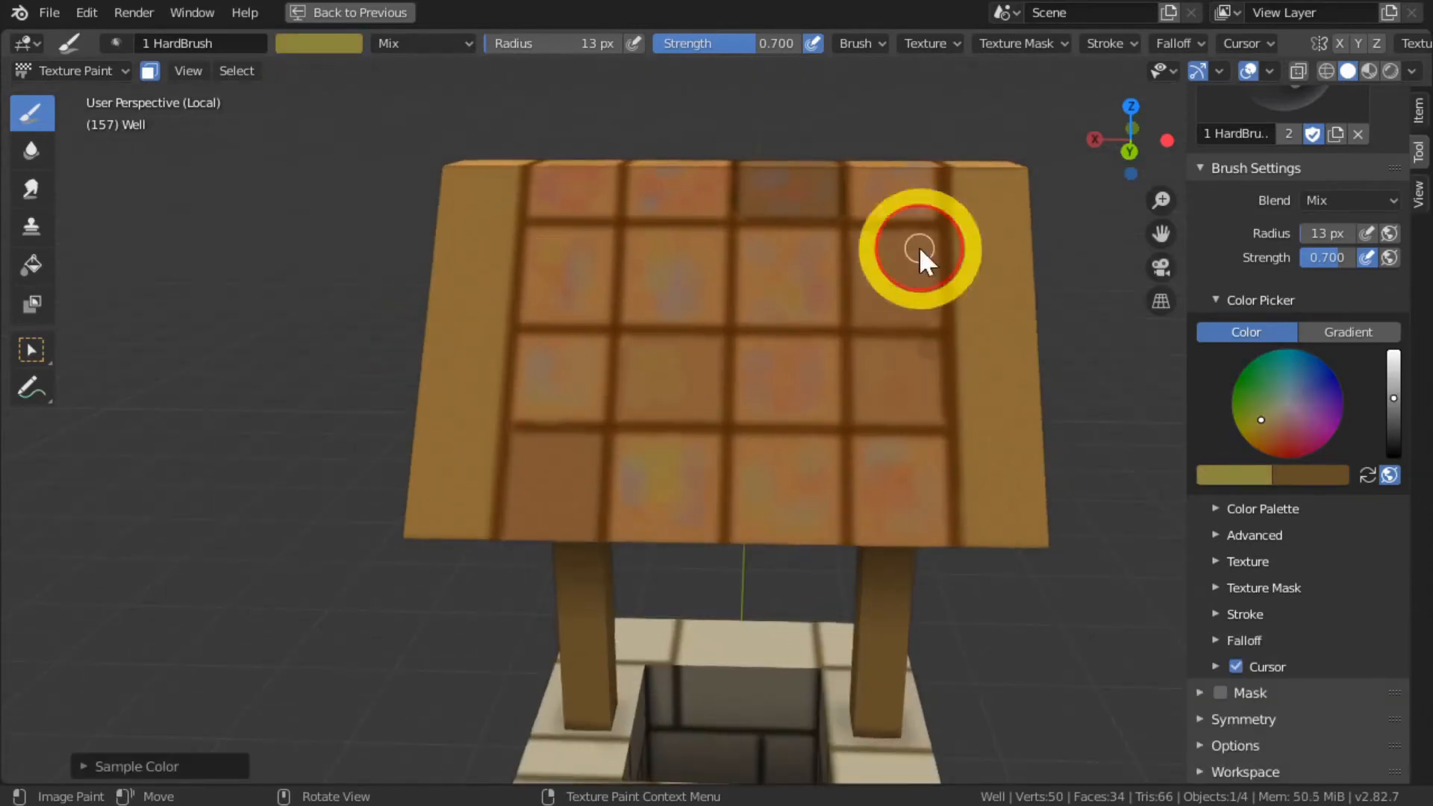
left_click(547, 508)
right_click(859, 649)
left_click(858, 647)
left_click(876, 404)
left_click(1295, 413)
left_click(848, 406)
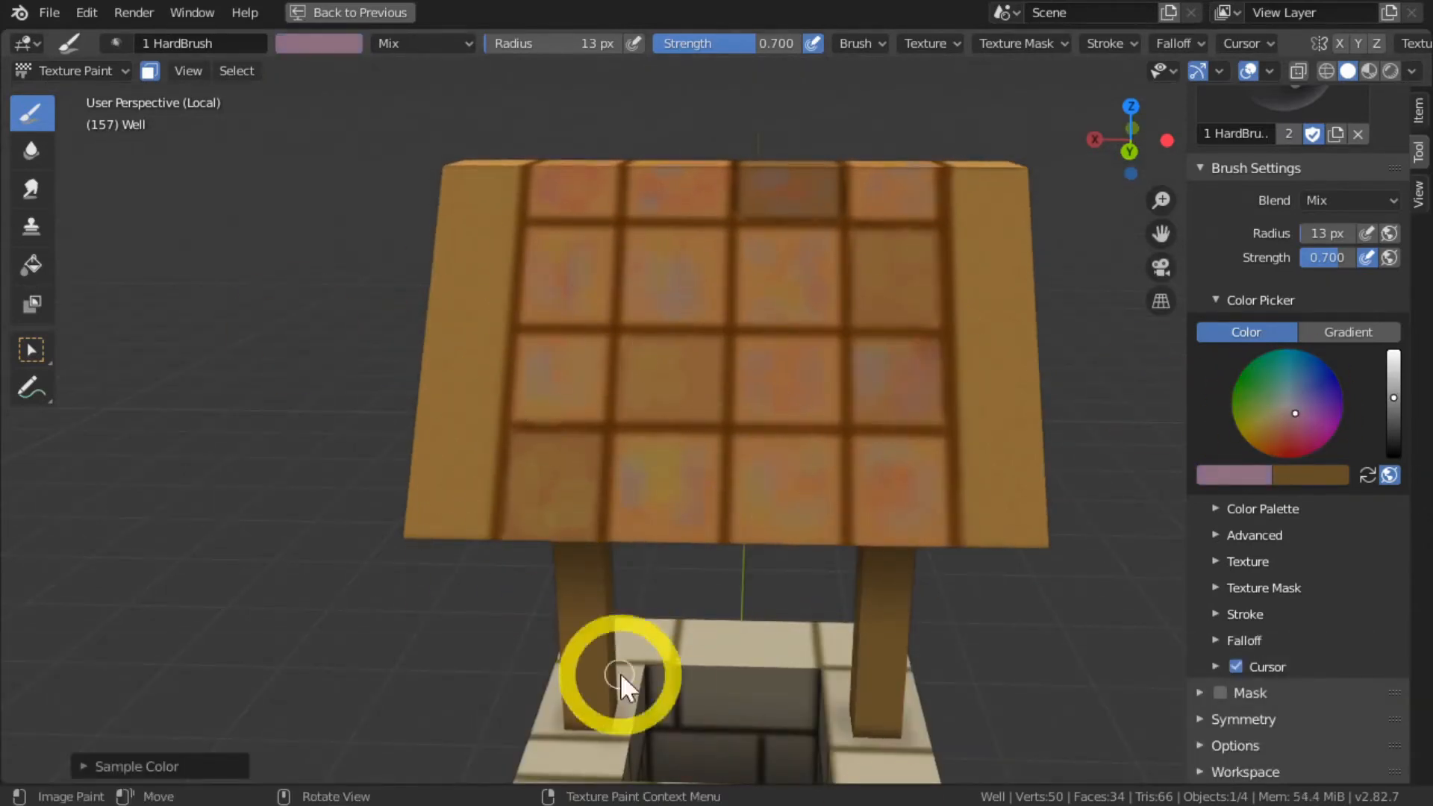
Step: Check the painted roof tiles from a distance and close up
scroll(320, 440, "down", 4)
middle_click_drag(336, 452, 343, 489)
key("KP_Add")
key("KP_Add")
key("KP_Add")
key("KP_Add")
key("KP_Add")
key("KP_Add")
key("KP_Add")
Step: Sample the wooden edge board's colour, set the brush radius to 17 px and paint reddish and bluish variation onto the board
middle_click_drag(492, 384, 524, 384)
key("s")
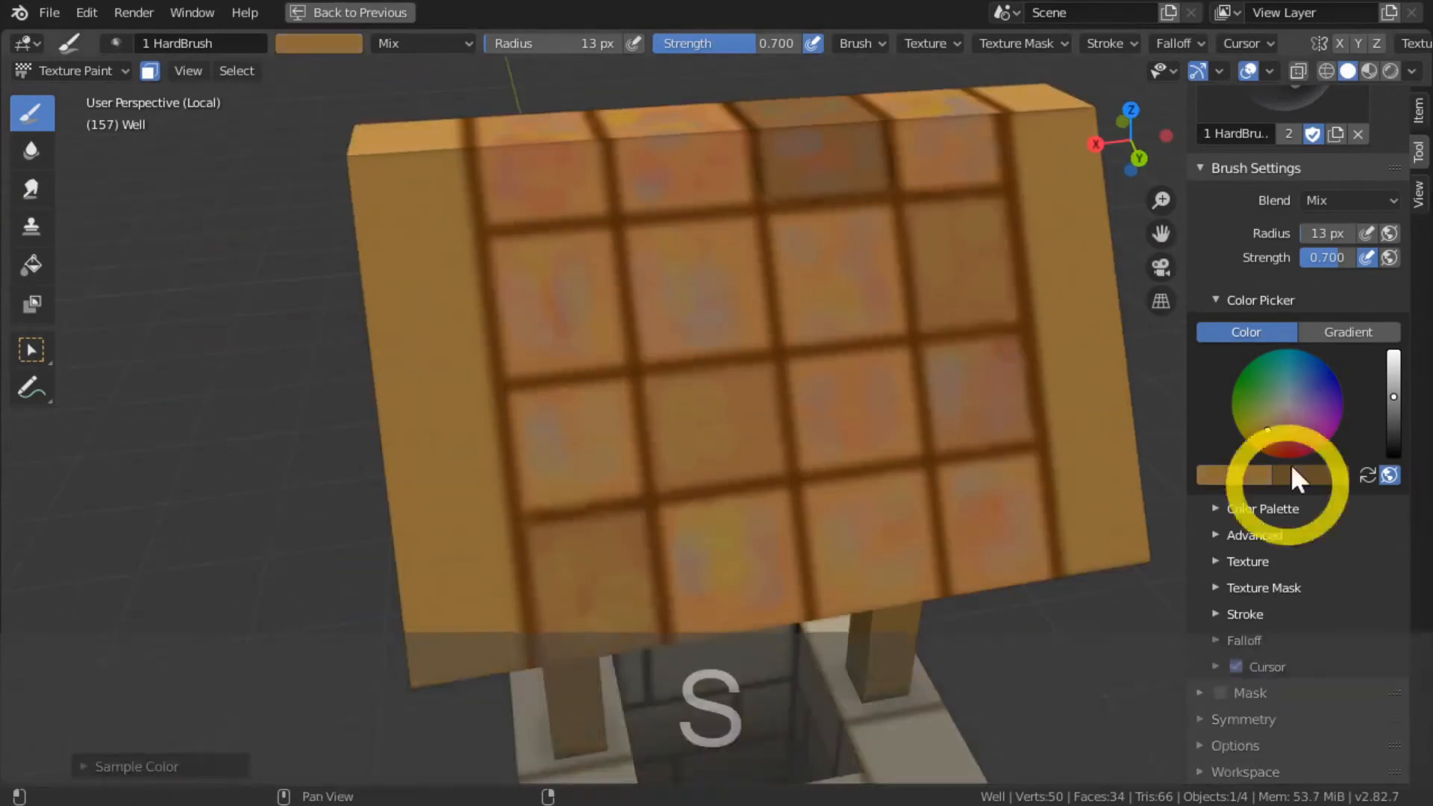
left_click(1277, 425)
key("bracketright")
key("bracketright")
key("bracketright")
key("bracketright")
left_click(442, 441)
left_click(1300, 392)
left_click(433, 226)
Step: Sample the lighter wood colour on the edge board's ridge end and start painting variation there
middle_click_drag(396, 593, 414, 646)
left_click(371, 461)
key("s")
left_click(355, 459)
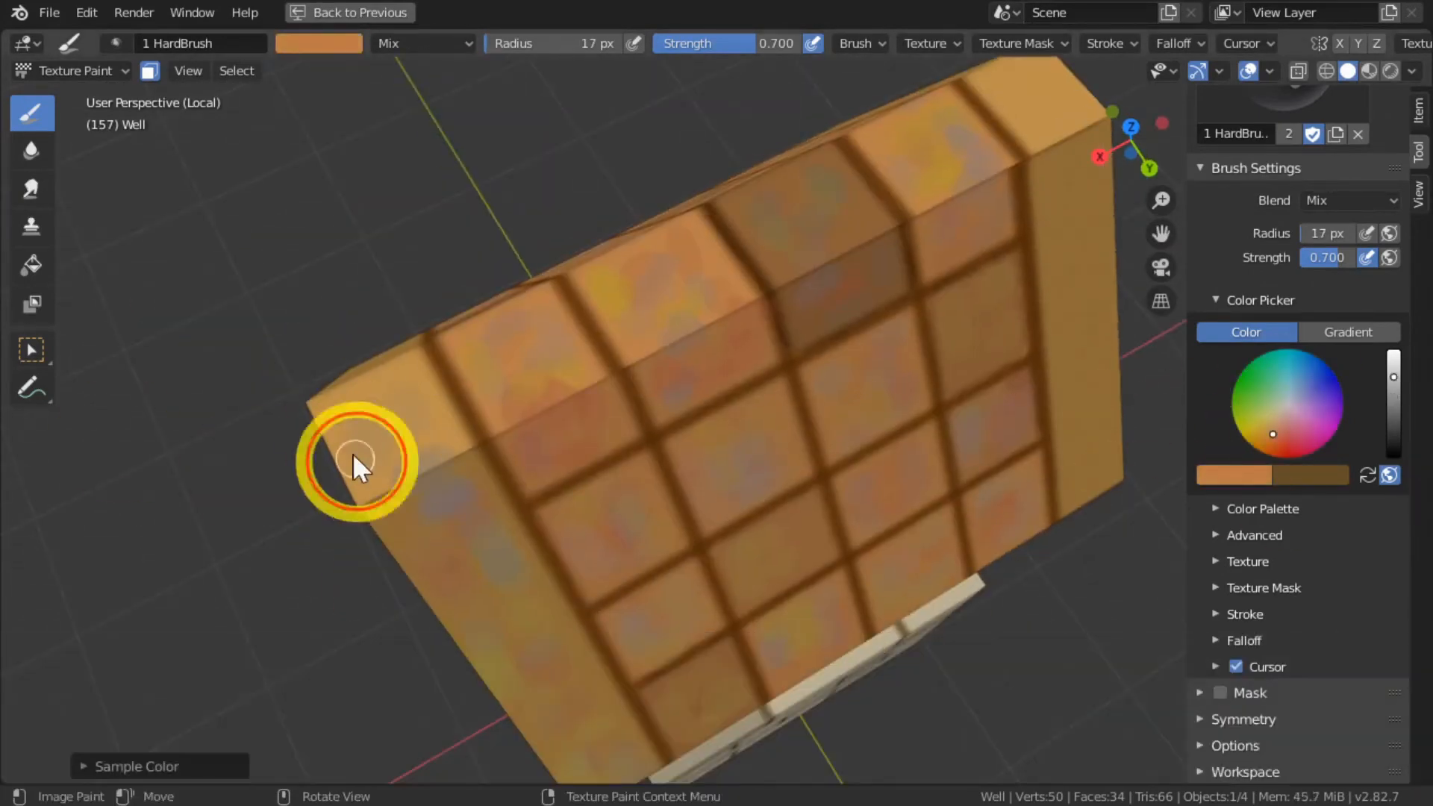
Step: Dab orange, yellow-brown and olive colour variations on the roof's trim boards with the 17 px hard brush
middle_click_drag(358, 459, 620, 403)
key("s")
left_click(1278, 436)
right_click(822, 253)
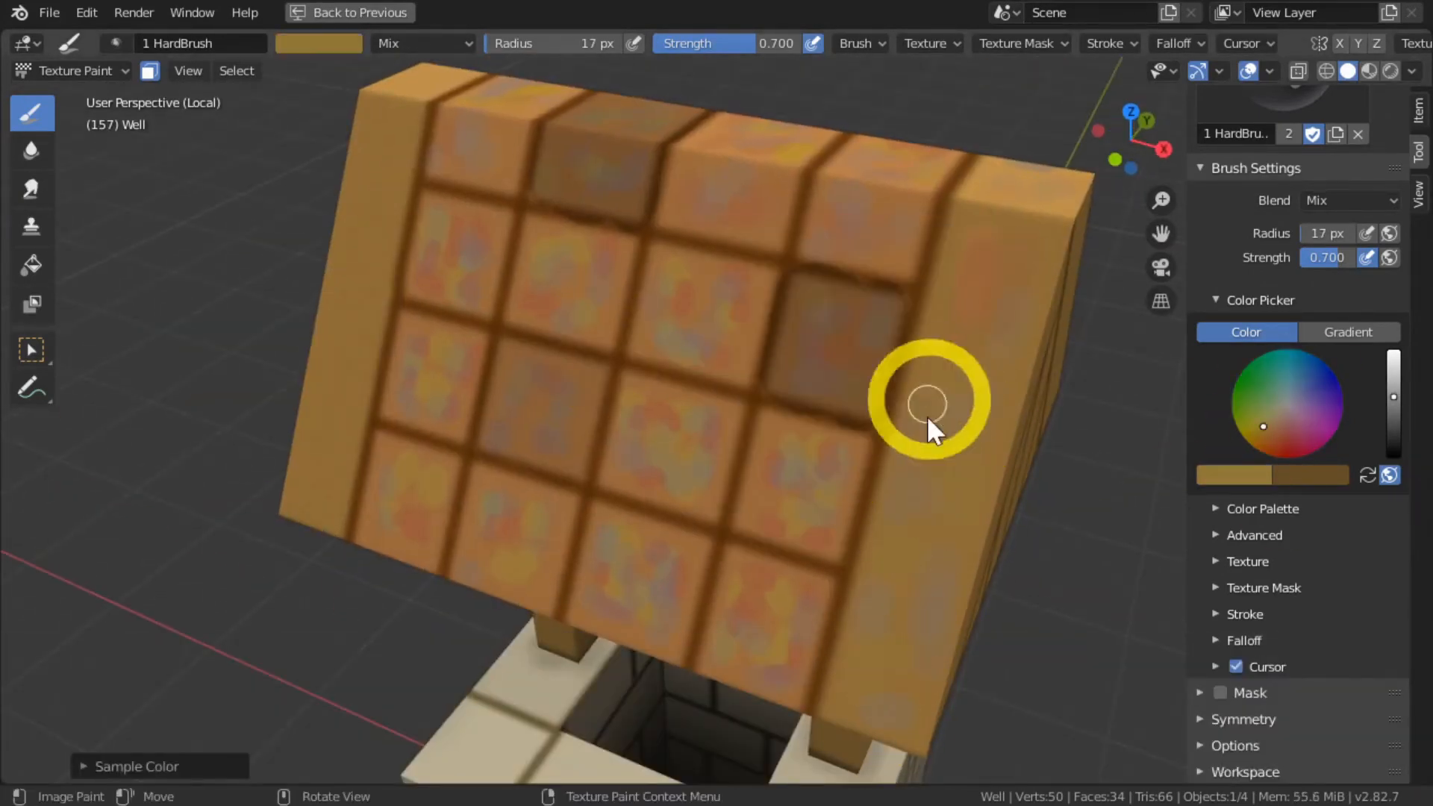
key("s")
middle_click_drag(880, 572, 429, 418)
left_click(373, 423)
right_click(261, 351)
left_click(255, 363)
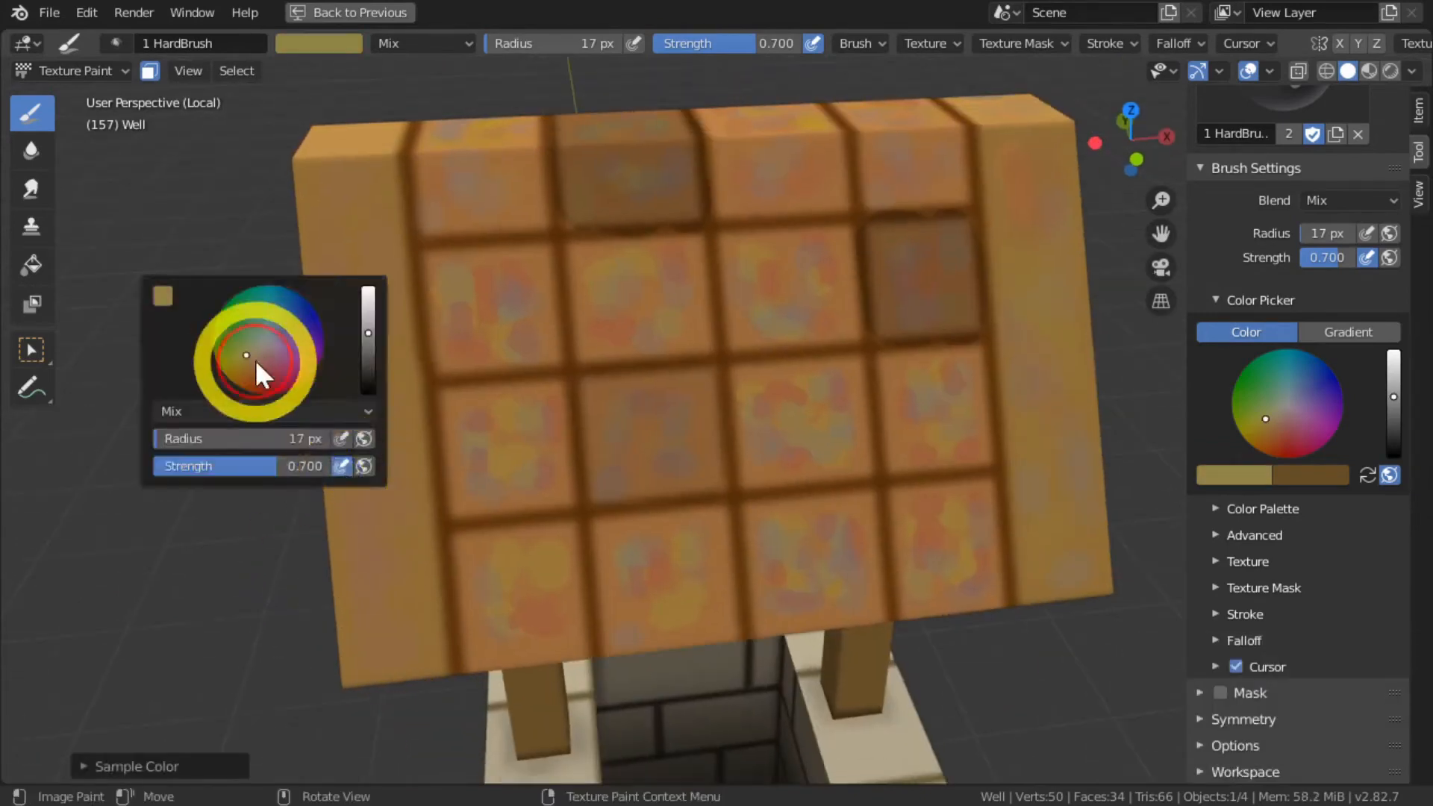
Step: Reduce the brush radius to 13 px and dab olive patches along the roof's trim boards
key("bracketleft")
key("bracketleft")
key("s")
left_click(385, 482)
key("s")
mouse_move(204, 419)
middle_mouse_down()
mouse_move(857, 531)
mouse_move(709, 544)
middle_mouse_up()
key("s")
left_click(711, 547)
Step: Add salmon-coloured patches to the roof's trim boards
right_click(354, 254)
left_click(357, 275)
mouse_move(328, 335)
middle_mouse_down()
mouse_move(443, 458)
mouse_move(350, 269)
middle_mouse_up()
right_click(377, 276)
right_click(254, 127)
left_click(249, 150)
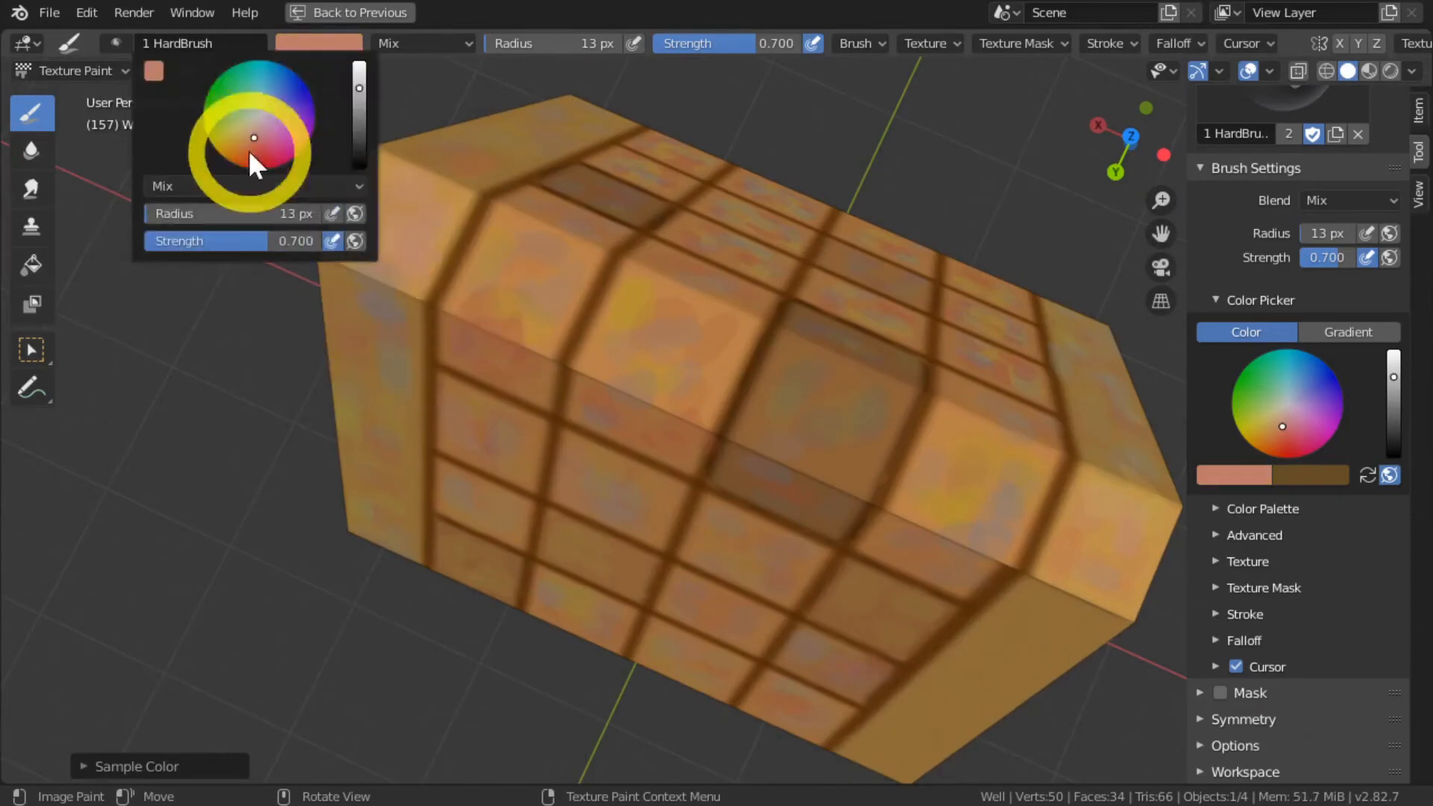
Step: Pick a blue-grey tone and dab it on the trim boards of the roof slope
left_click(242, 113)
scroll(498, 315, "down", 4)
middle_click_drag(499, 315, 336, 415)
scroll(336, 415, "up", 4)
middle_click_drag(306, 540, 226, 473)
key("s")
left_click(1012, 246)
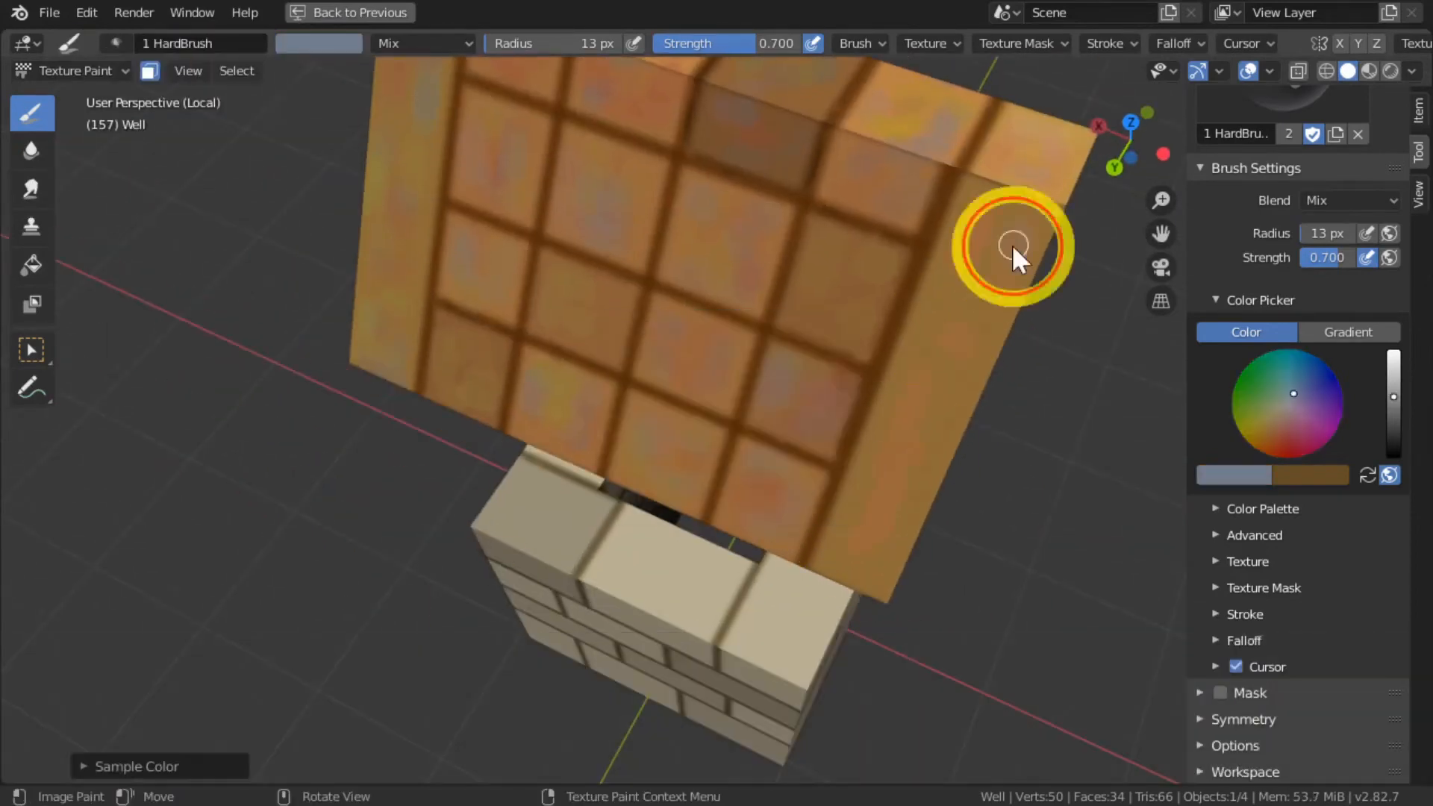
Step: Switch the brush to Darken blending, reduce its radius to 16 px, and dab reddish-brown patches on the roof's gable
key("s")
left_click(901, 502)
right_click(512, 261)
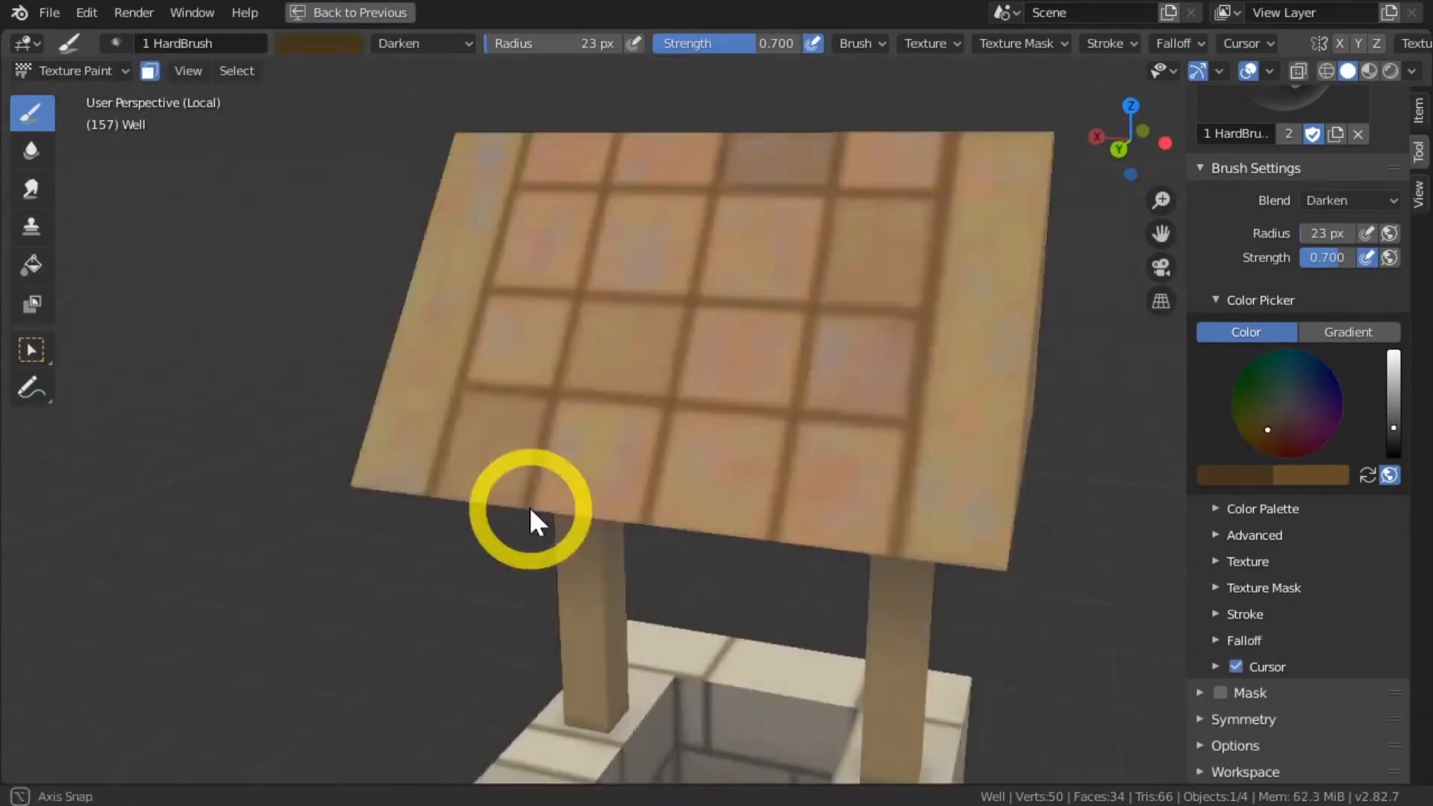
middle_click_drag(530, 509, 414, 500)
key("s")
key("bracketleft")
key("bracketleft")
key("bracketleft")
key("bracketleft")
key("bracketleft")
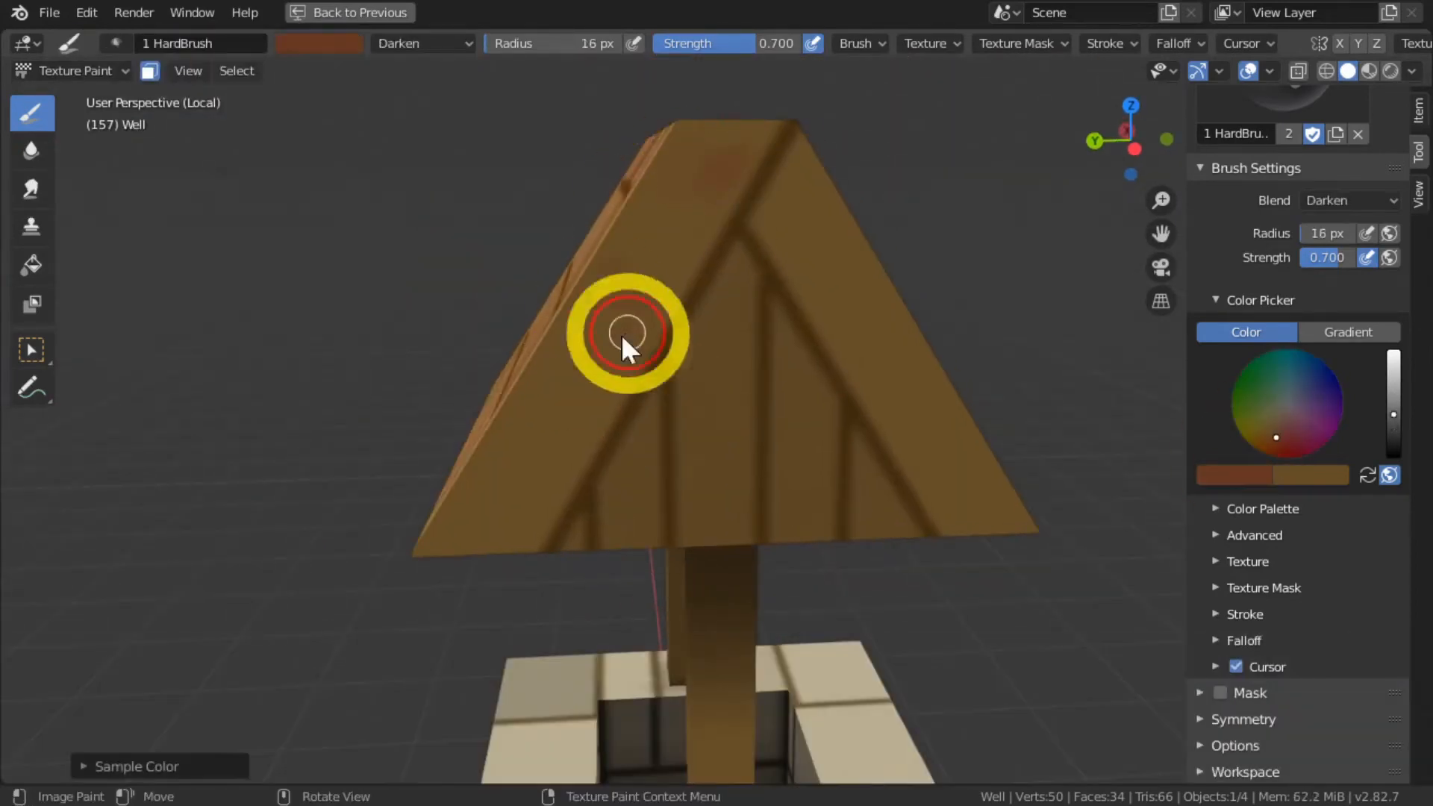
Step: Dab olive patches over the gable's planks and trim with a 12 px brush radius
middle_click_drag(700, 390, 679, 395)
key("s")
left_click(432, 460)
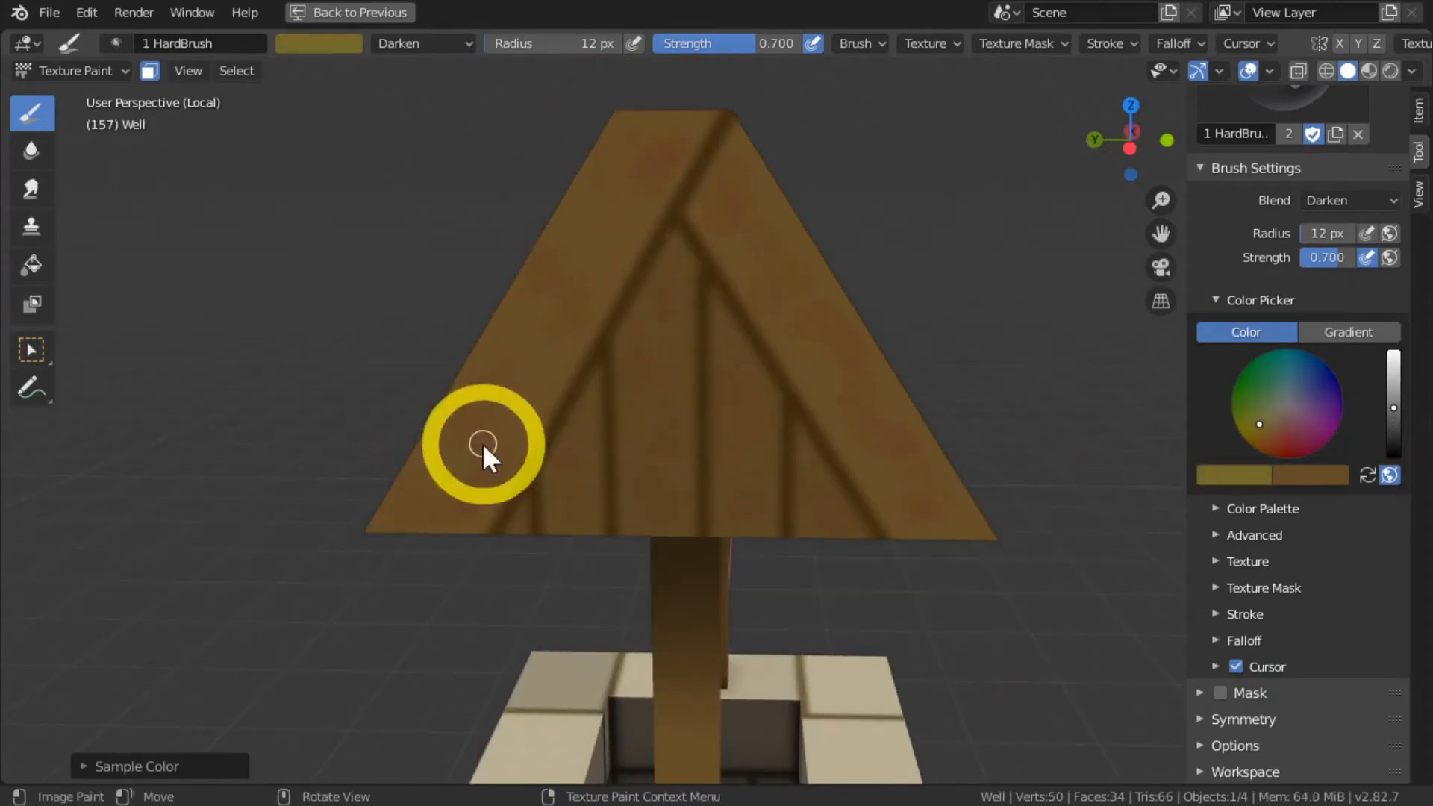
middle_click_drag(448, 477, 343, 477)
scroll(343, 477, "down", 5)
key("s")
scroll(343, 477, "up", 6)
middle_click_drag(553, 298, 669, 263)
key("s")
left_click(424, 581)
middle_click_drag(424, 580, 254, 567)
Step: Enlarge the brush radius to 17 px and dab dark blue patches over the gable's planks and trim
left_click(954, 589)
left_click(1307, 391)
key("bracketright")
key("bracketright")
key("bracketright")
key("bracketright")
key("bracketright")
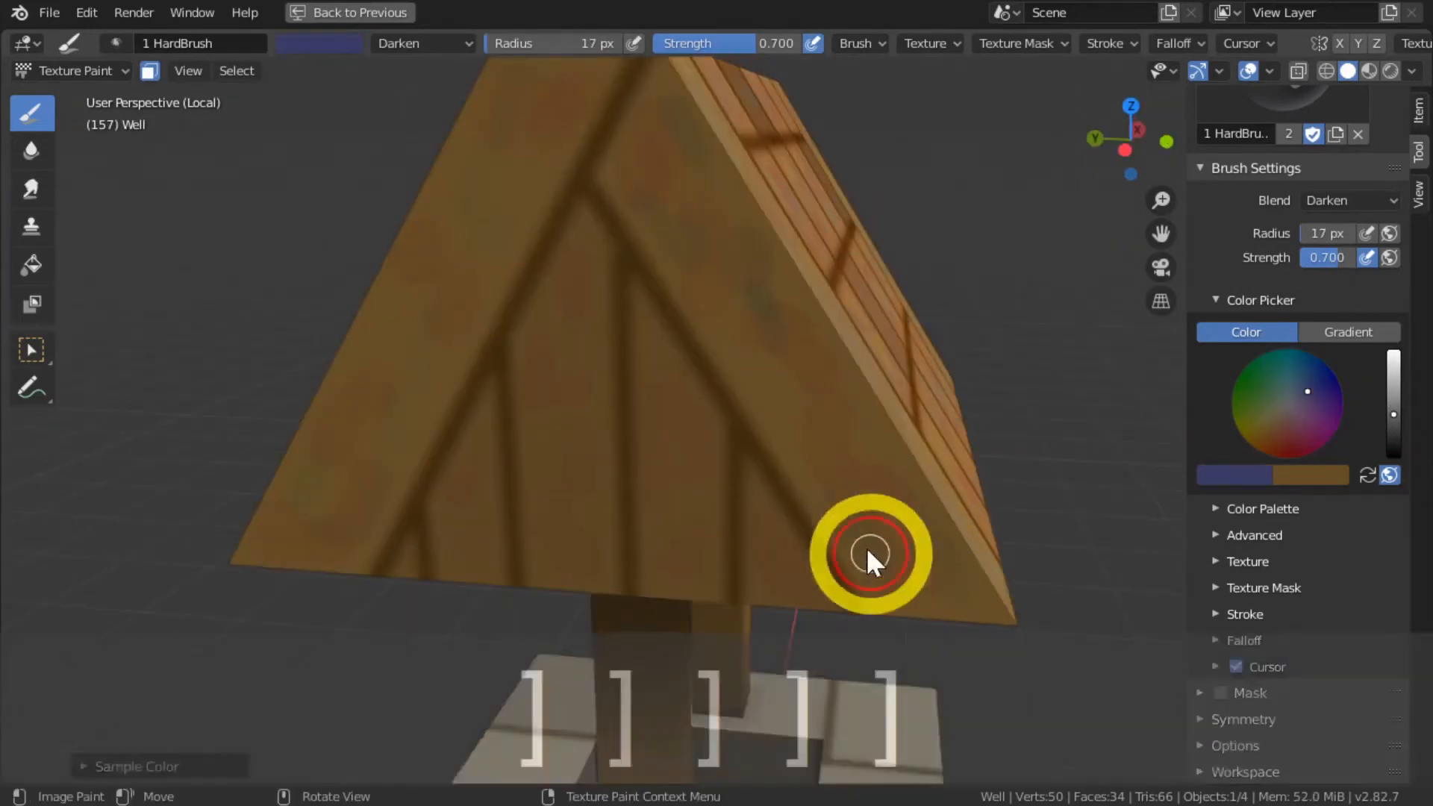
mouse_move(358, 477)
middle_mouse_down()
mouse_move(537, 464)
mouse_move(440, 407)
middle_mouse_up()
left_click(837, 455)
Step: Pick a green tone and dab it on the opposite gable, reducing the brush radius to 15 px
left_click(1250, 405)
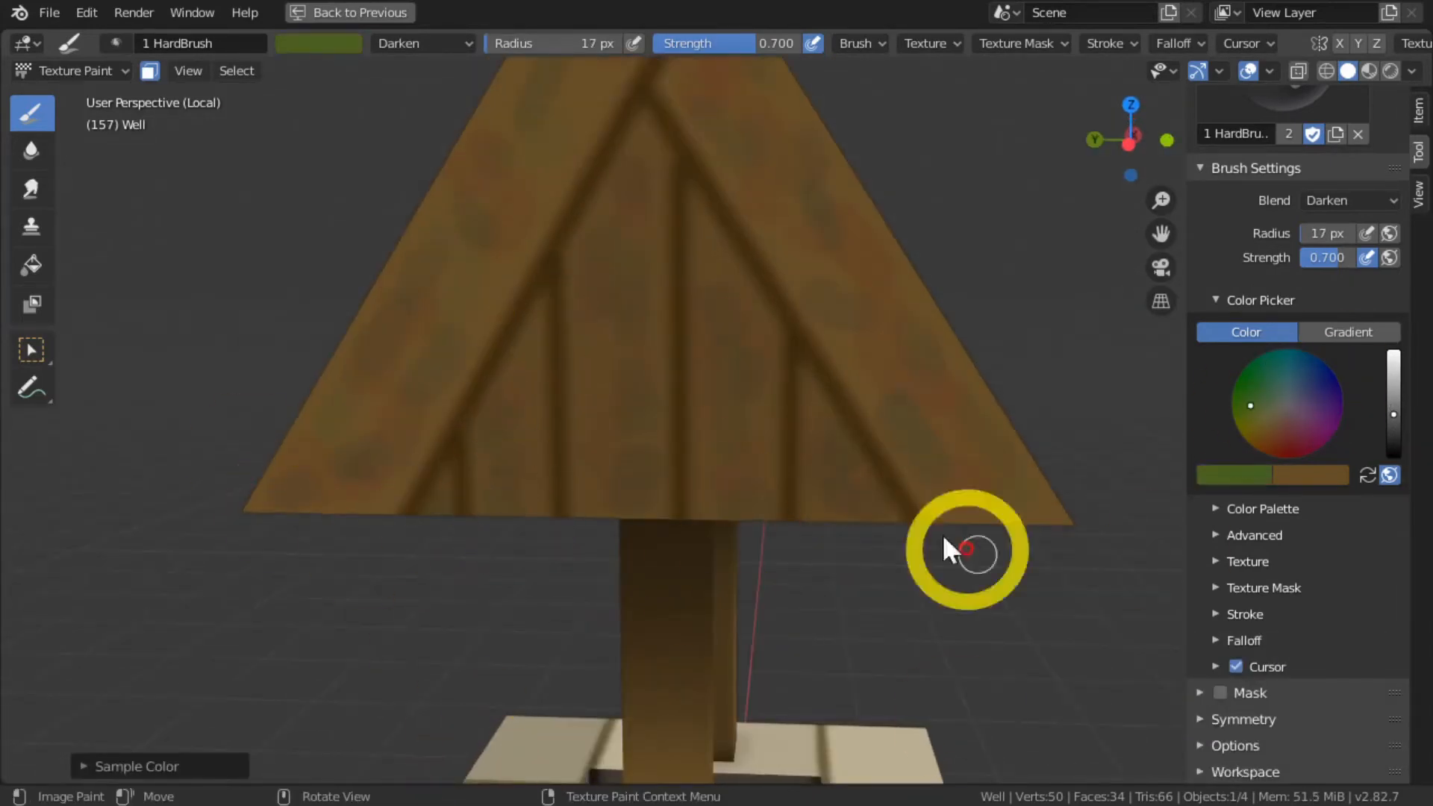
mouse_move(206, 419)
middle_mouse_down()
mouse_move(597, 294)
mouse_move(619, 209)
middle_mouse_up()
middle_click_drag(619, 209, 631, 172)
left_click(735, 493)
left_click(914, 371)
middle_click_drag(799, 76, 799, 158, "shift")
key("bracketleft")
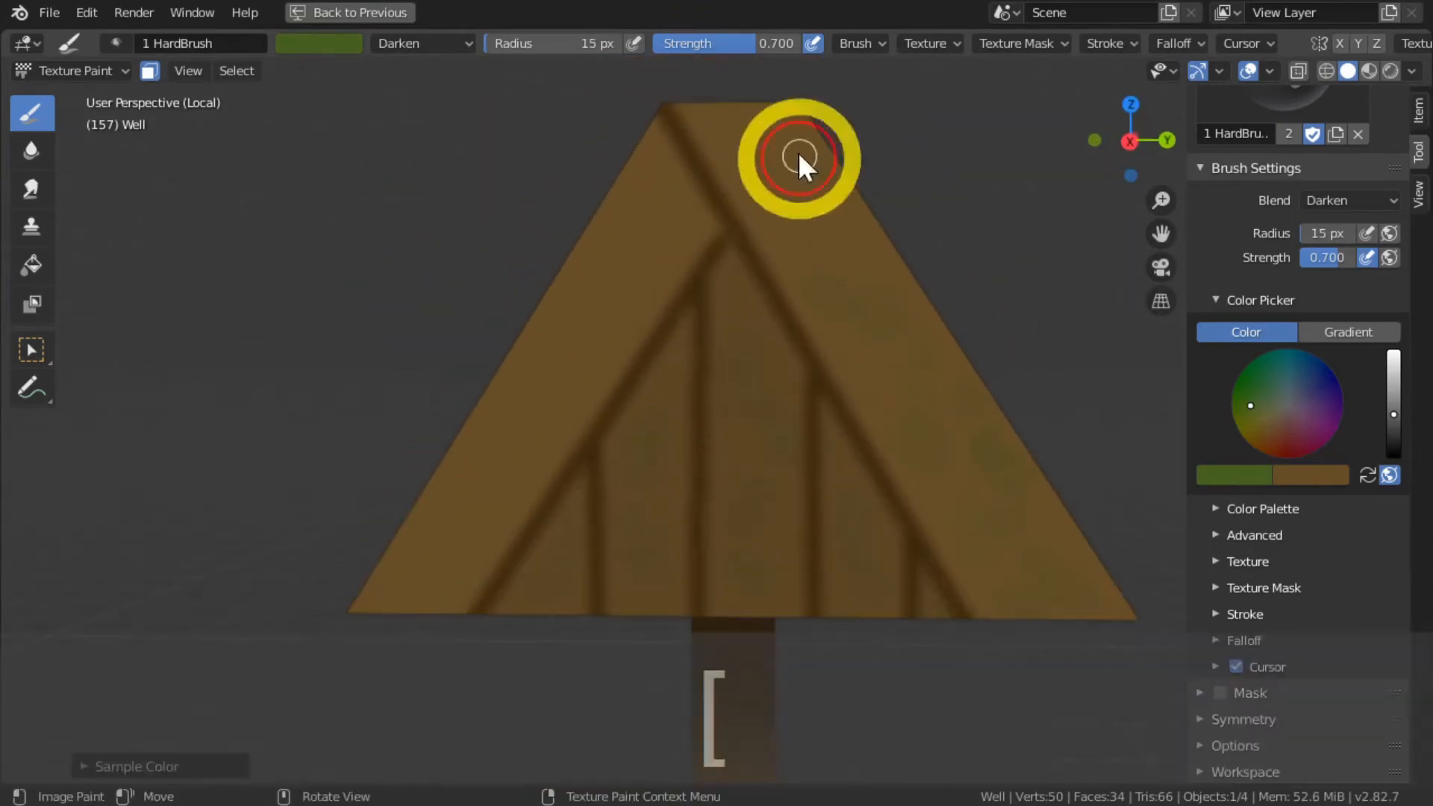
Step: Dab reddish-brown, olive and muted blue patches over the opposite gable's planks and trim
left_click(1277, 438)
left_click(756, 446)
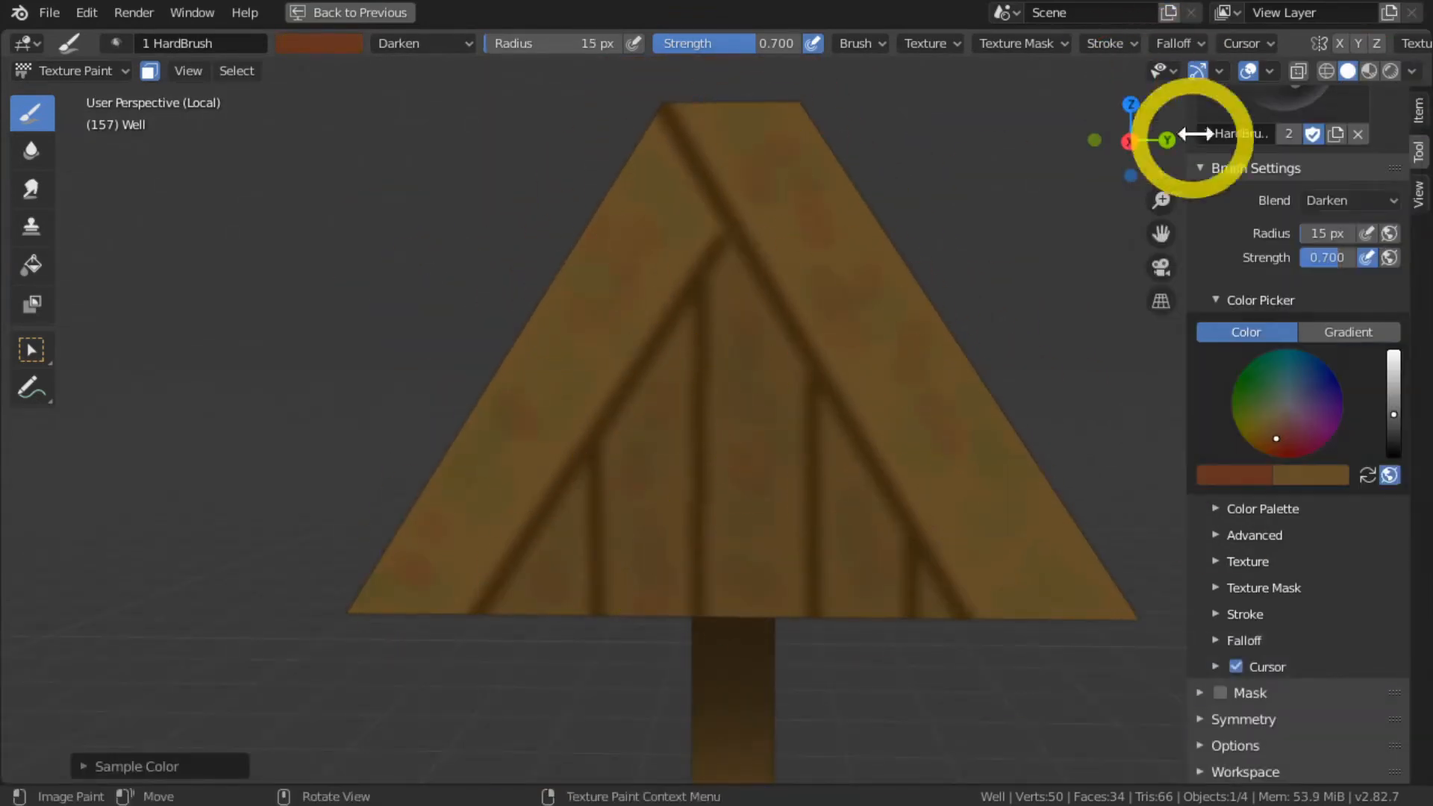
left_click(1261, 414)
left_click(649, 279)
left_click(767, 575)
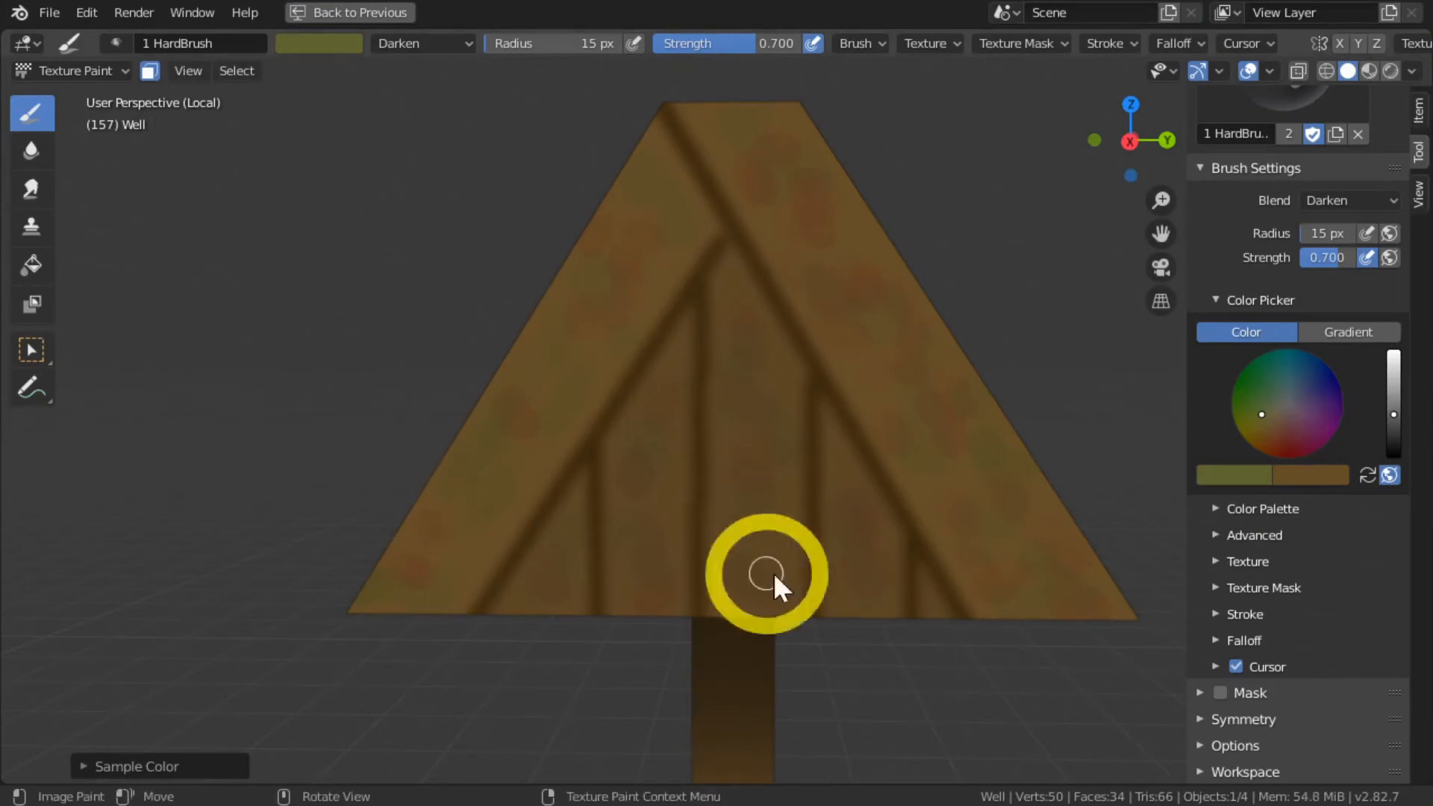
left_click(1302, 391)
left_click(468, 460)
left_click(756, 175)
Step: Select the roof's underside faces from below and hide all other faces of the well
key("KP_Subtract")
key("KP_Subtract")
key("KP_Subtract")
key("KP_Subtract")
key("KP_Subtract")
key("KP_Subtract")
key("KP_Subtract")
middle_click_drag(304, 365, 400, 460)
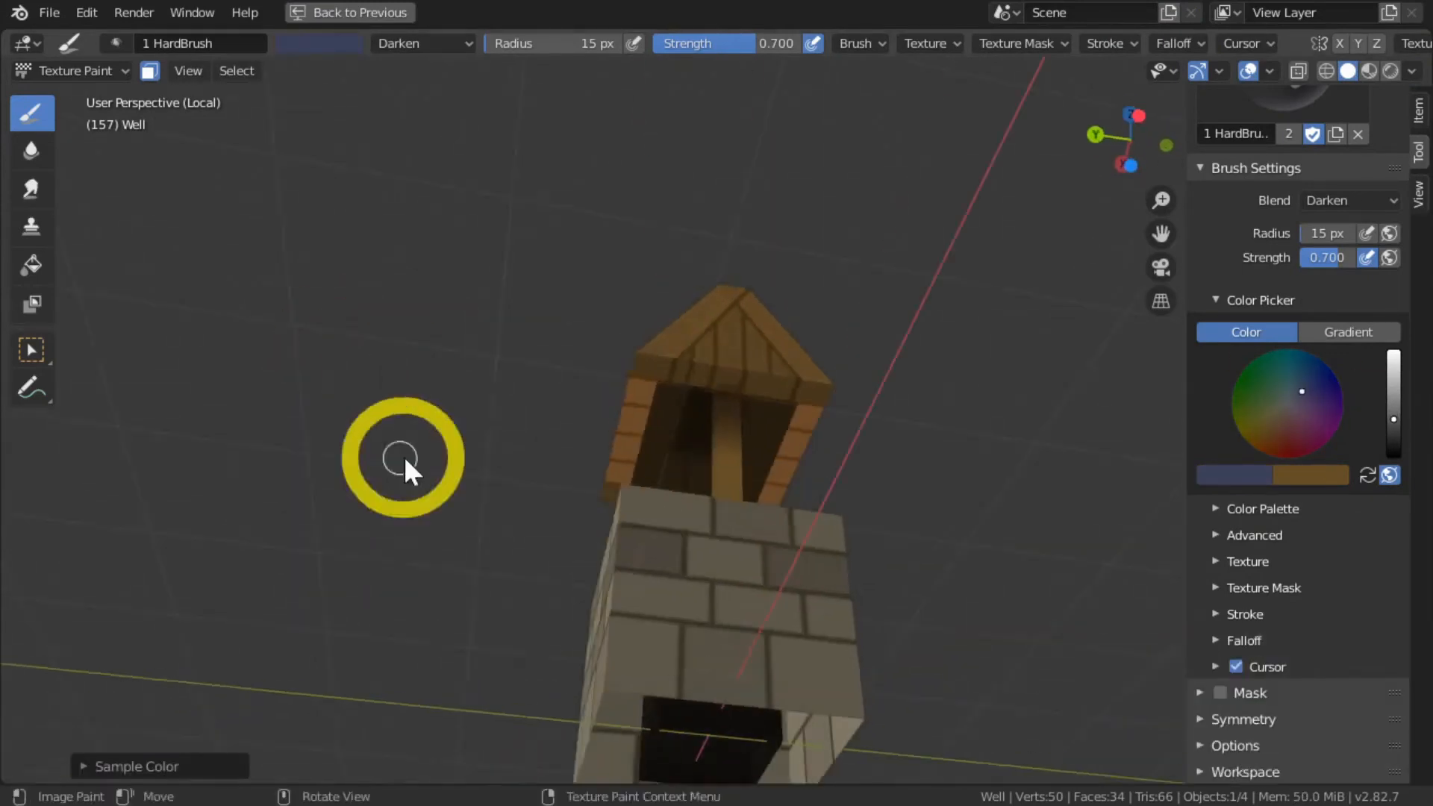
left_click(784, 468, "ctrl+alt+shift")
left_click(785, 455, "ctrl+alt")
left_click(629, 440, "ctrl+alt+shift")
key("shift+h")
Step: Reduce the brush radius to 9 px and try to paint dark olive and blue patches on the underside from the top view
key("KP_7")
scroll(565, 244, "up", 4)
key("s")
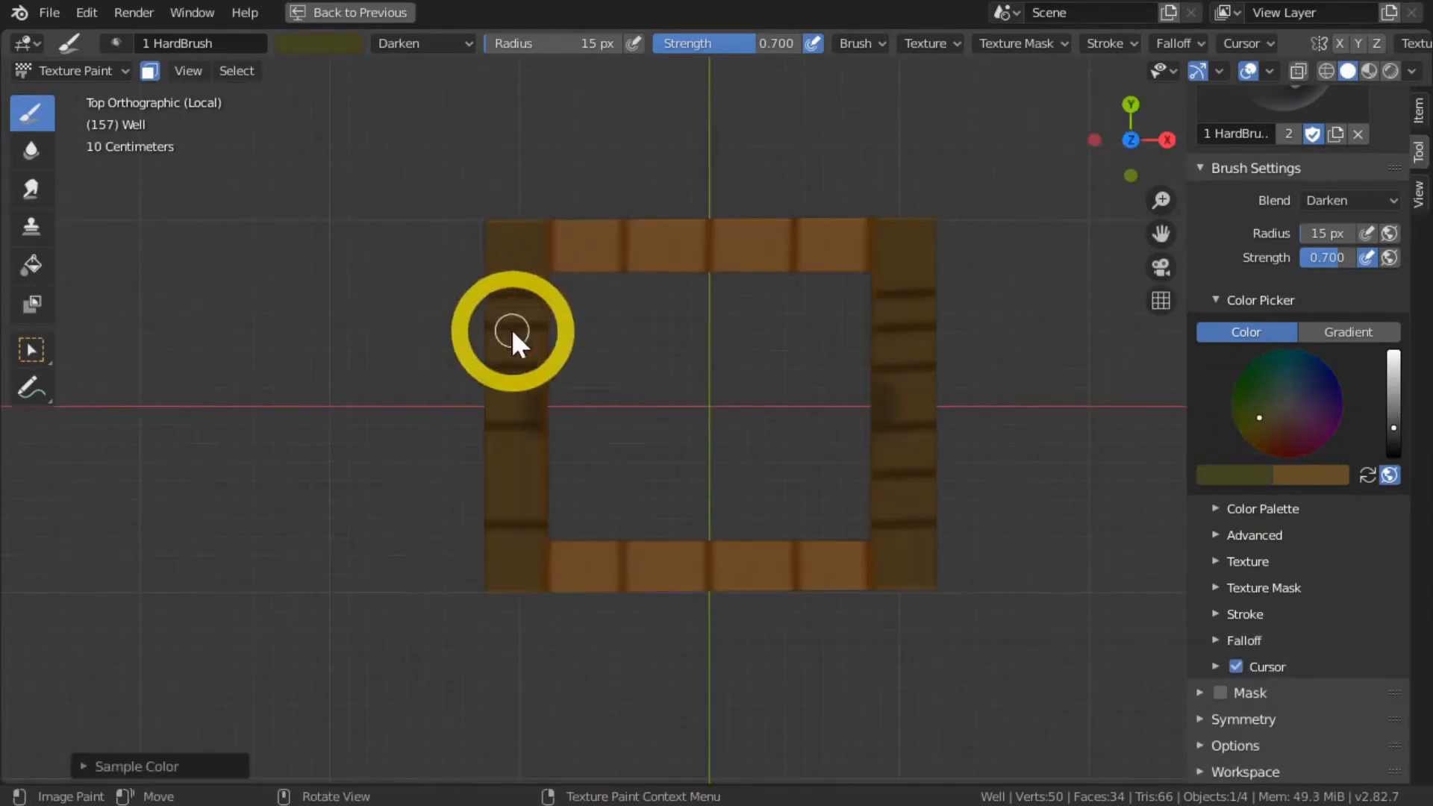
scroll(512, 332, "up", 1)
key("bracketleft")
key("bracketleft")
key("bracketleft")
key("s")
key("a")
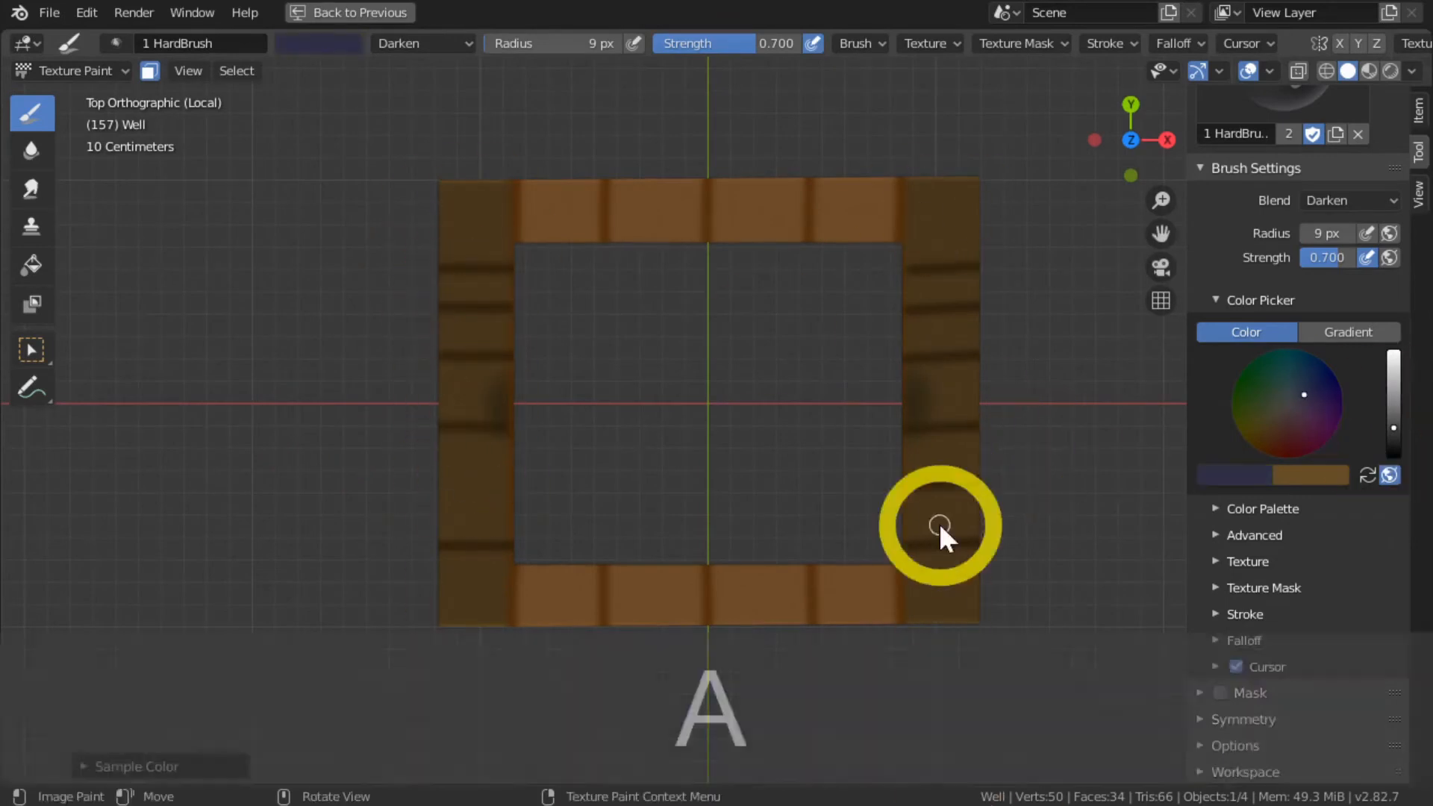
key("s")
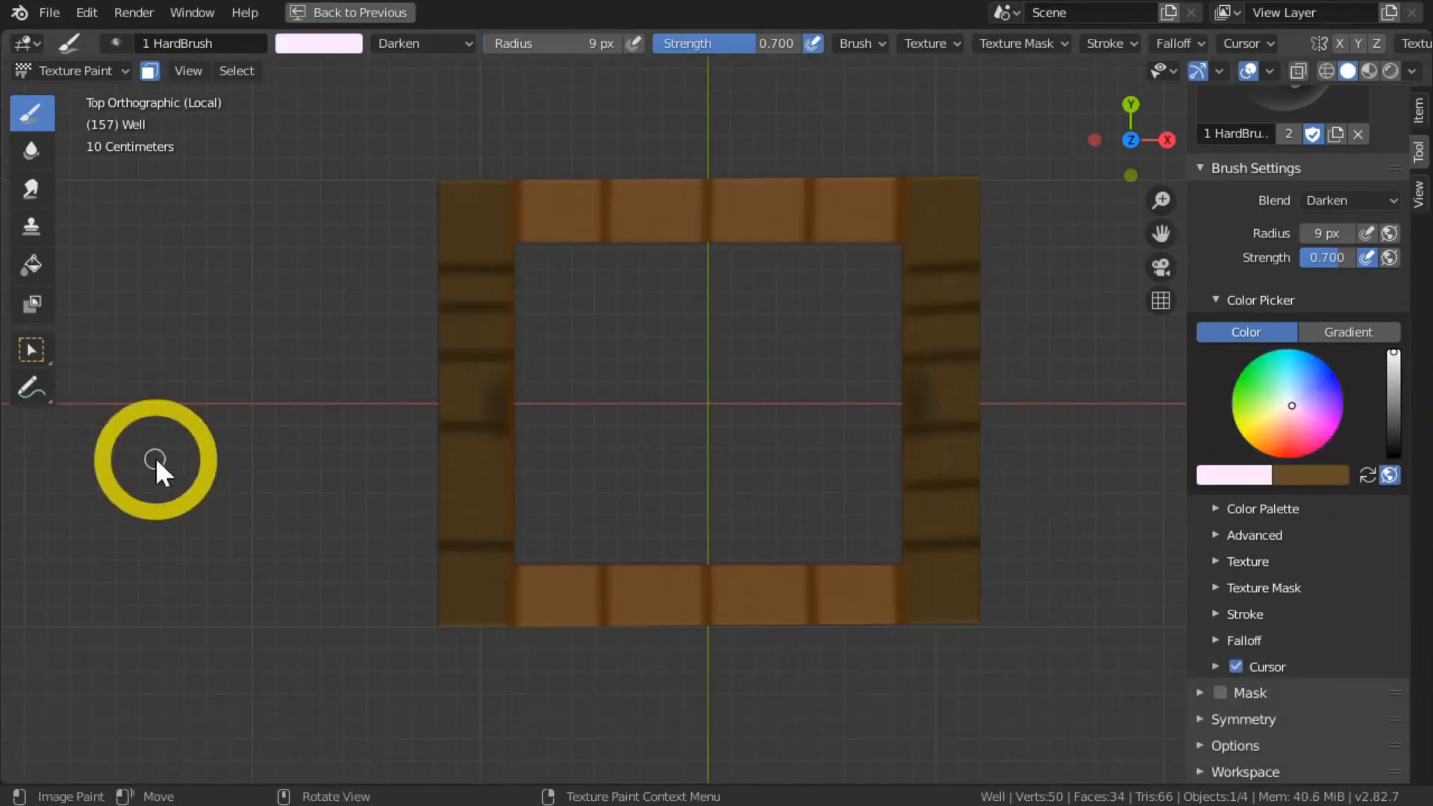
Step: Reveal the well's hidden faces and isolate the roof's underside faces again
left_click_drag(1131, 140, 1145, 127)
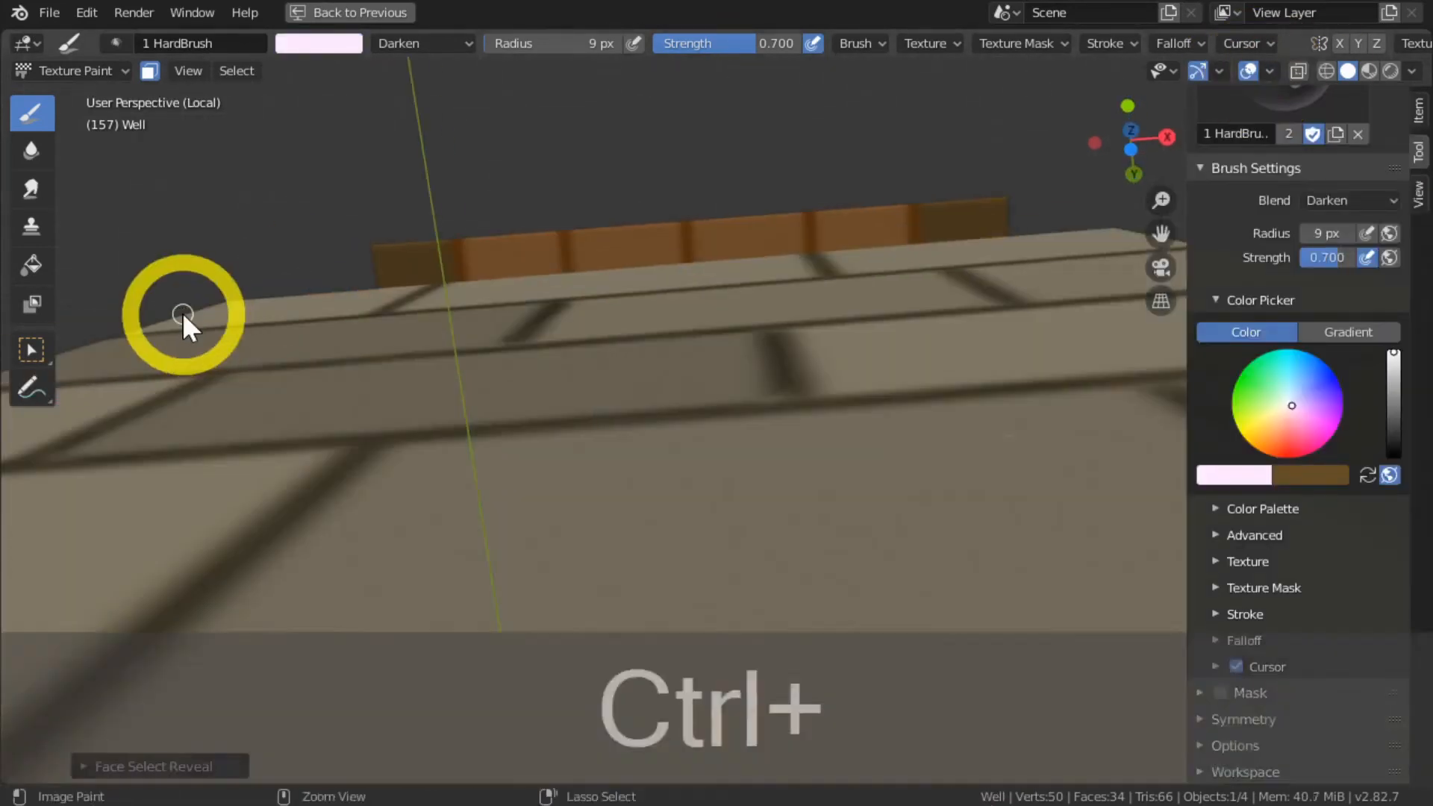
key("ctrl+y")
key("ctrl+y")
key("ctrl+y")
key("ctrl+y")
key("ctrl+y")
key("ctrl+y")
key("ctrl+y")
key("ctrl+y")
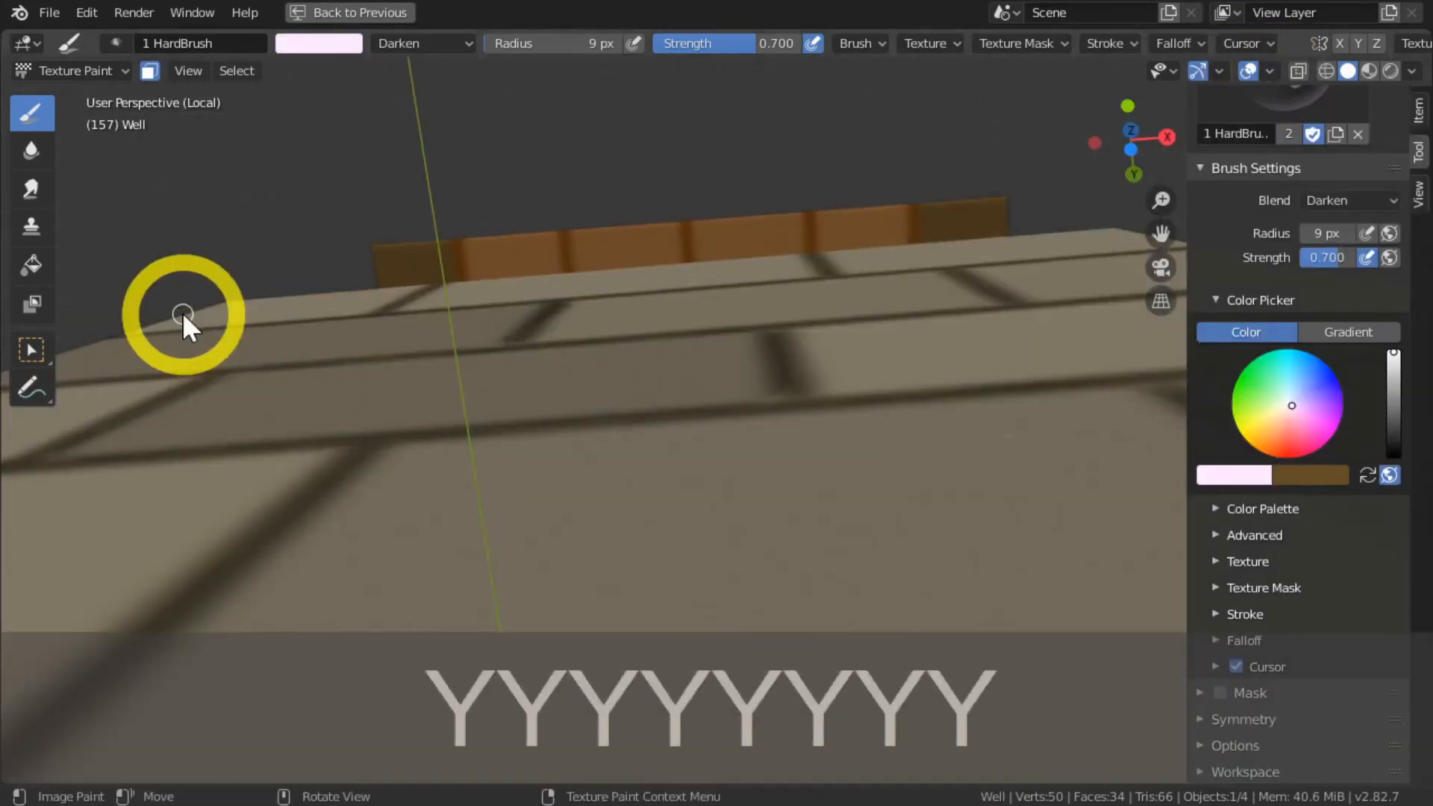
left_click(86, 12)
key("alt+a")
key("shift+h")
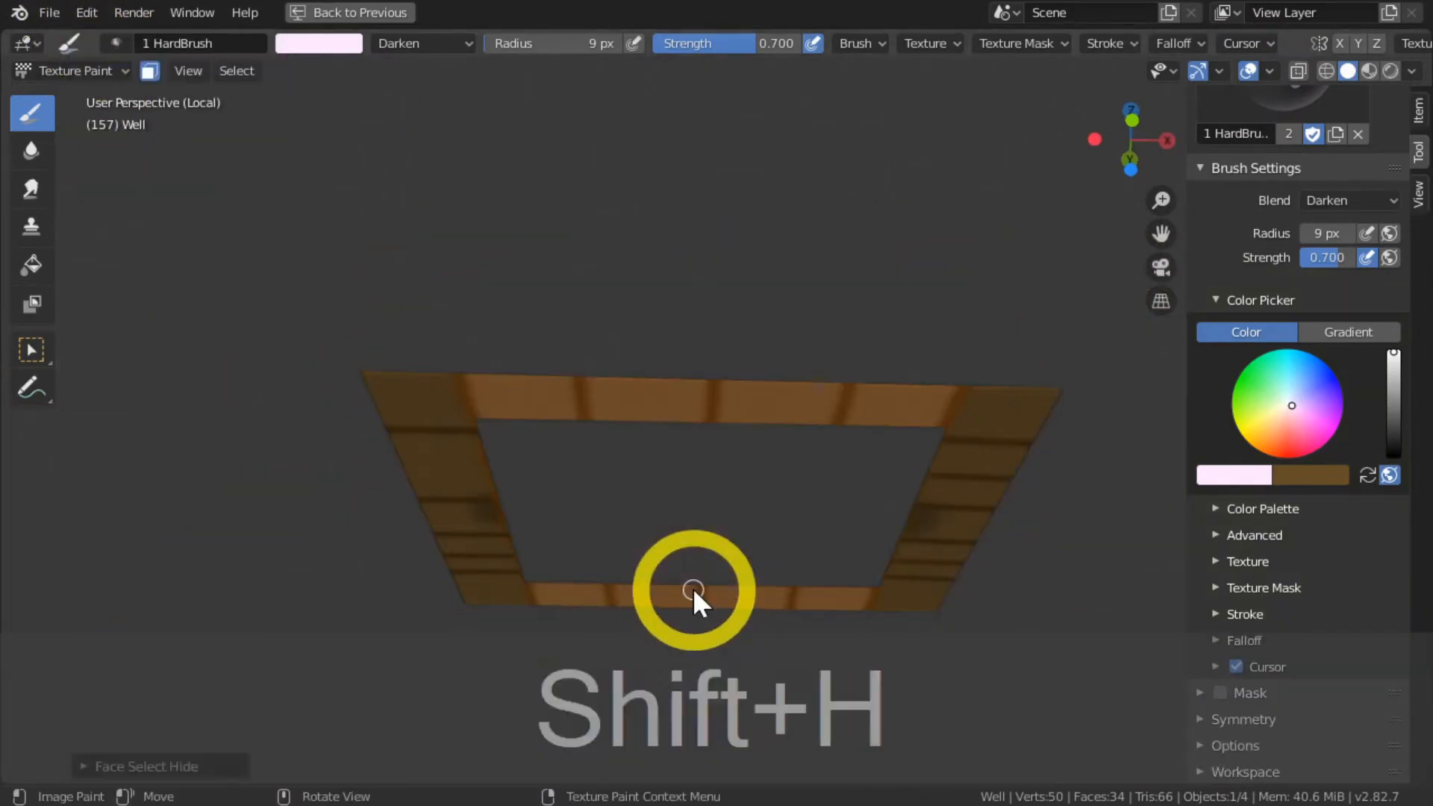
Step: Paint green patches on the dark boards of the roof's underside from the bottom view
key("KP_7")
key("s")
key("ctrl+KP_7")
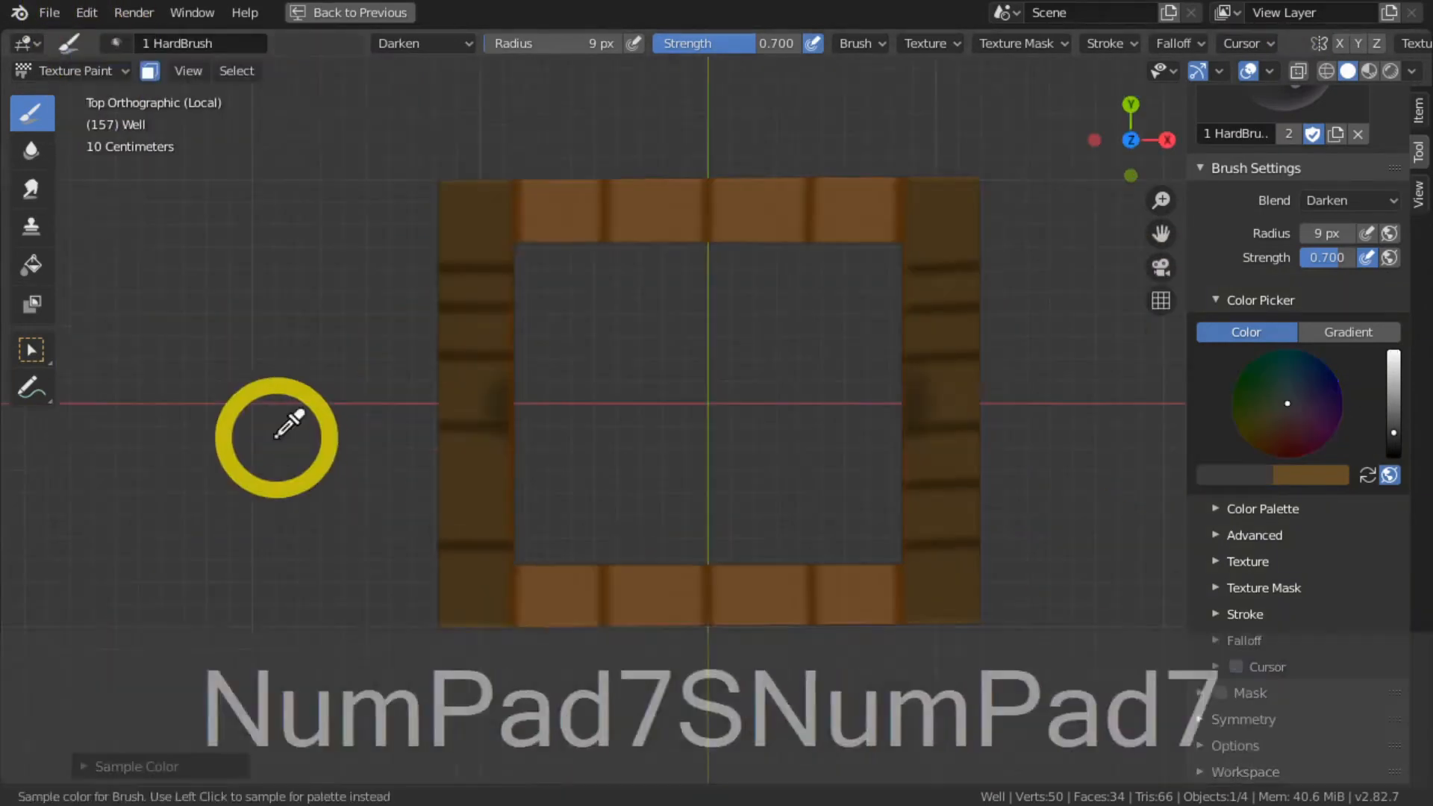
left_click(538, 731)
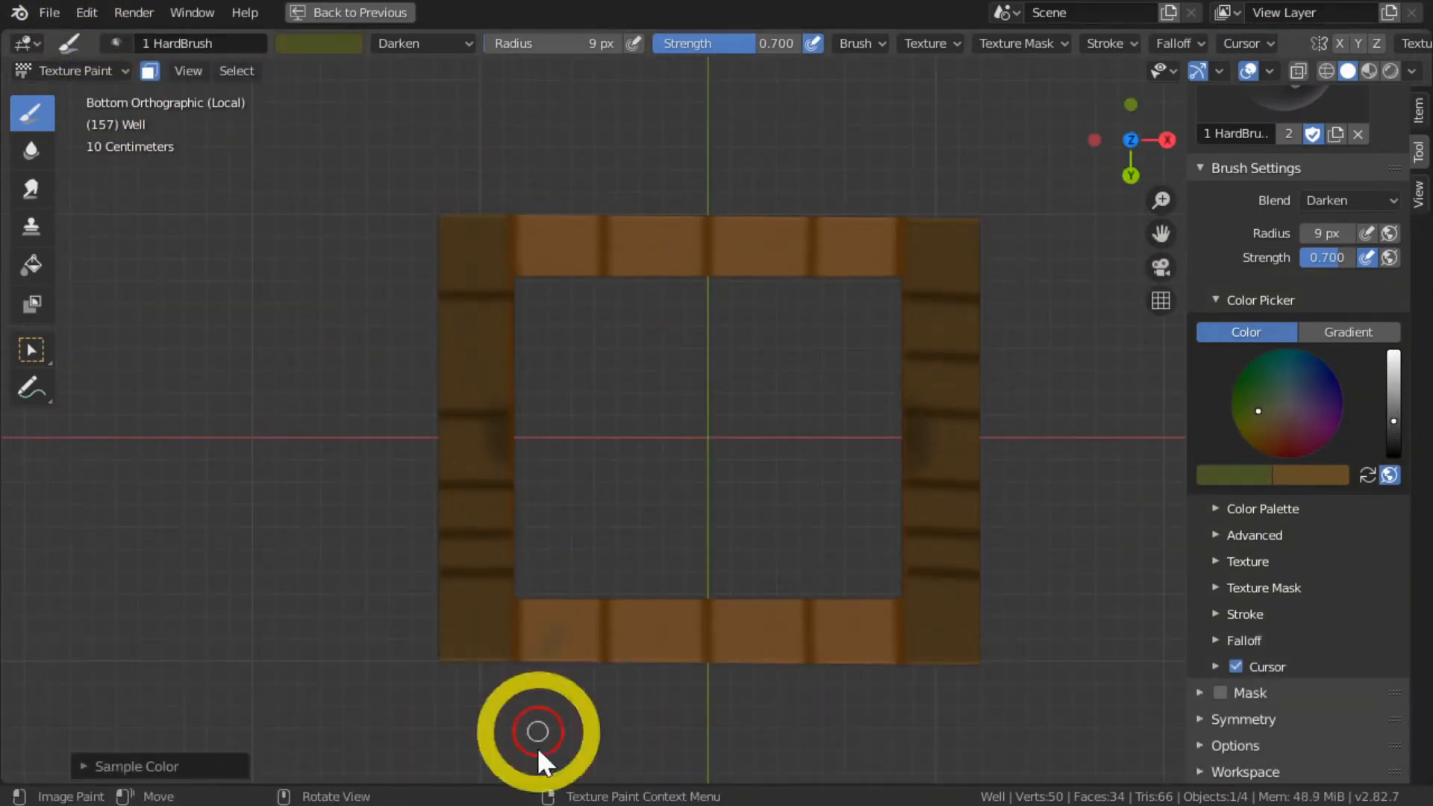
left_click(932, 514)
key("s")
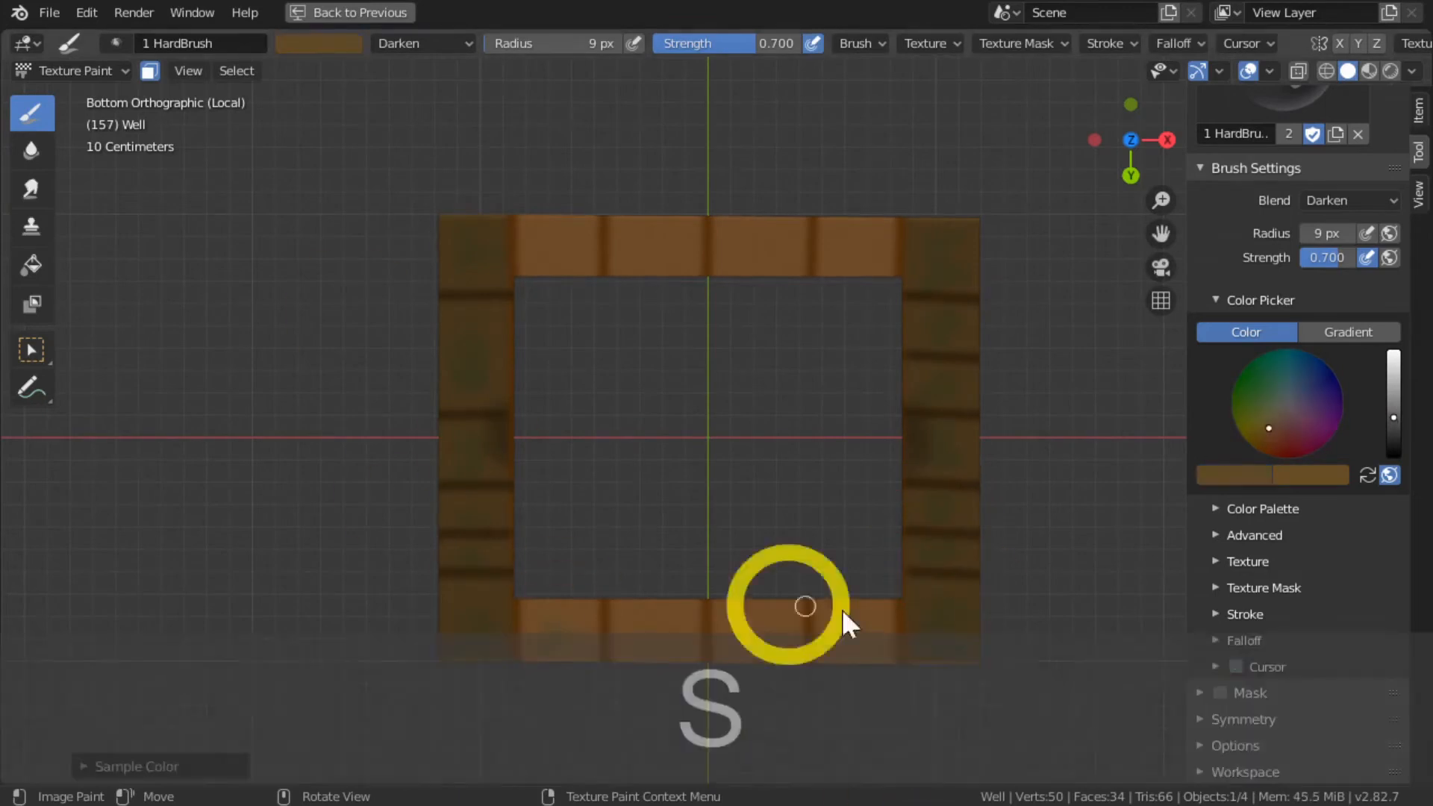
Step: Add green and muted blue patches to the lighter brown boards of the roof's underside
left_click(1257, 407)
key("bracketright")
left_click(1303, 391)
left_click(754, 642)
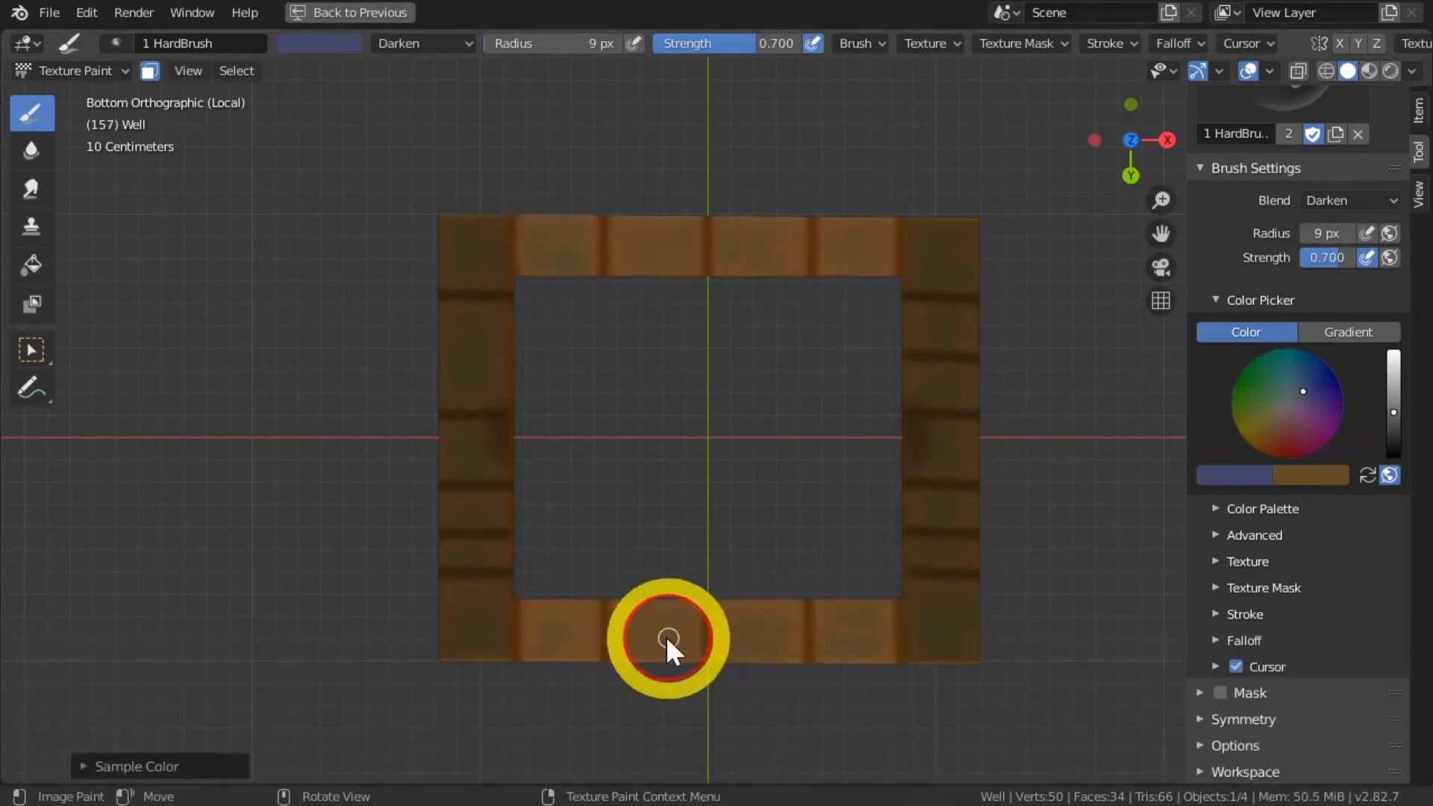
key("s")
Step: Reveal all faces of the well and try dabbing olive and yellow tones on the support posts
key("alt+h")
mouse_move(358, 403)
middle_mouse_down()
mouse_move(550, 432)
mouse_move(822, 310)
middle_mouse_up()
key("s")
key("s")
key("KP_1")
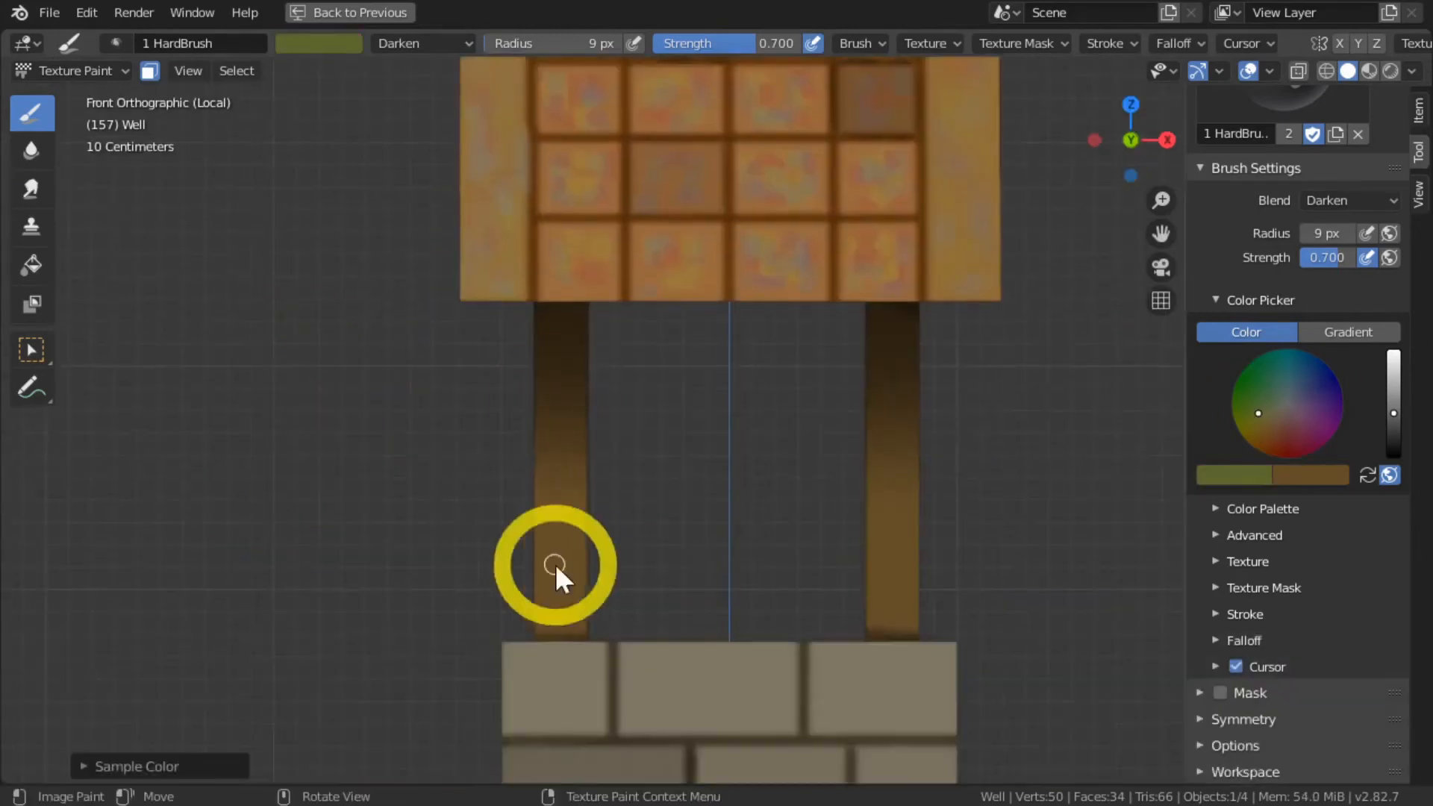
key("s")
middle_click_drag(525, 780, 565, 723)
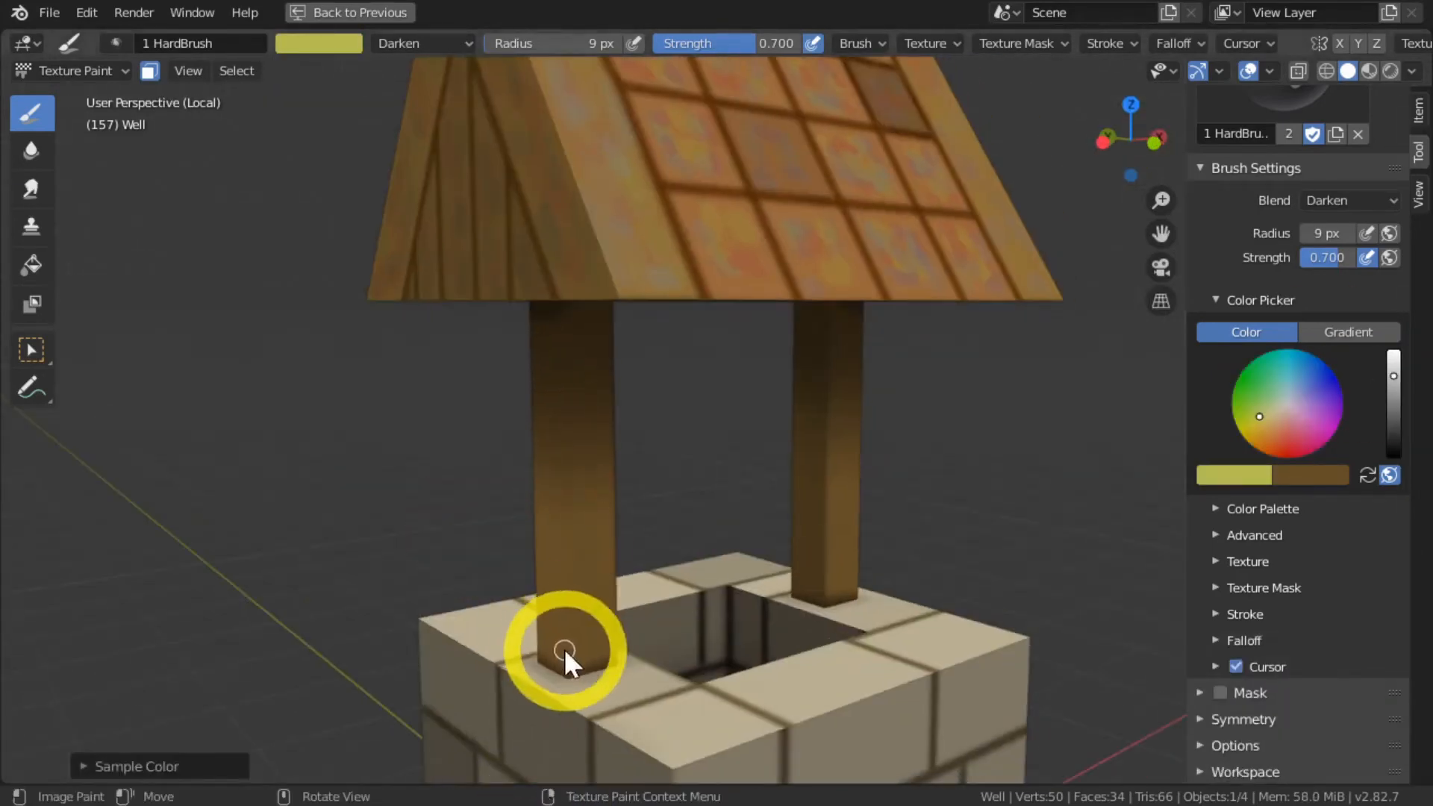
Step: Set the brush's blending mode to Mix
key("a")
key("ctrl+space")
scroll(212, 446, "down", 2)
middle_click_drag(212, 446, 408, 599)
left_click(1373, 673)
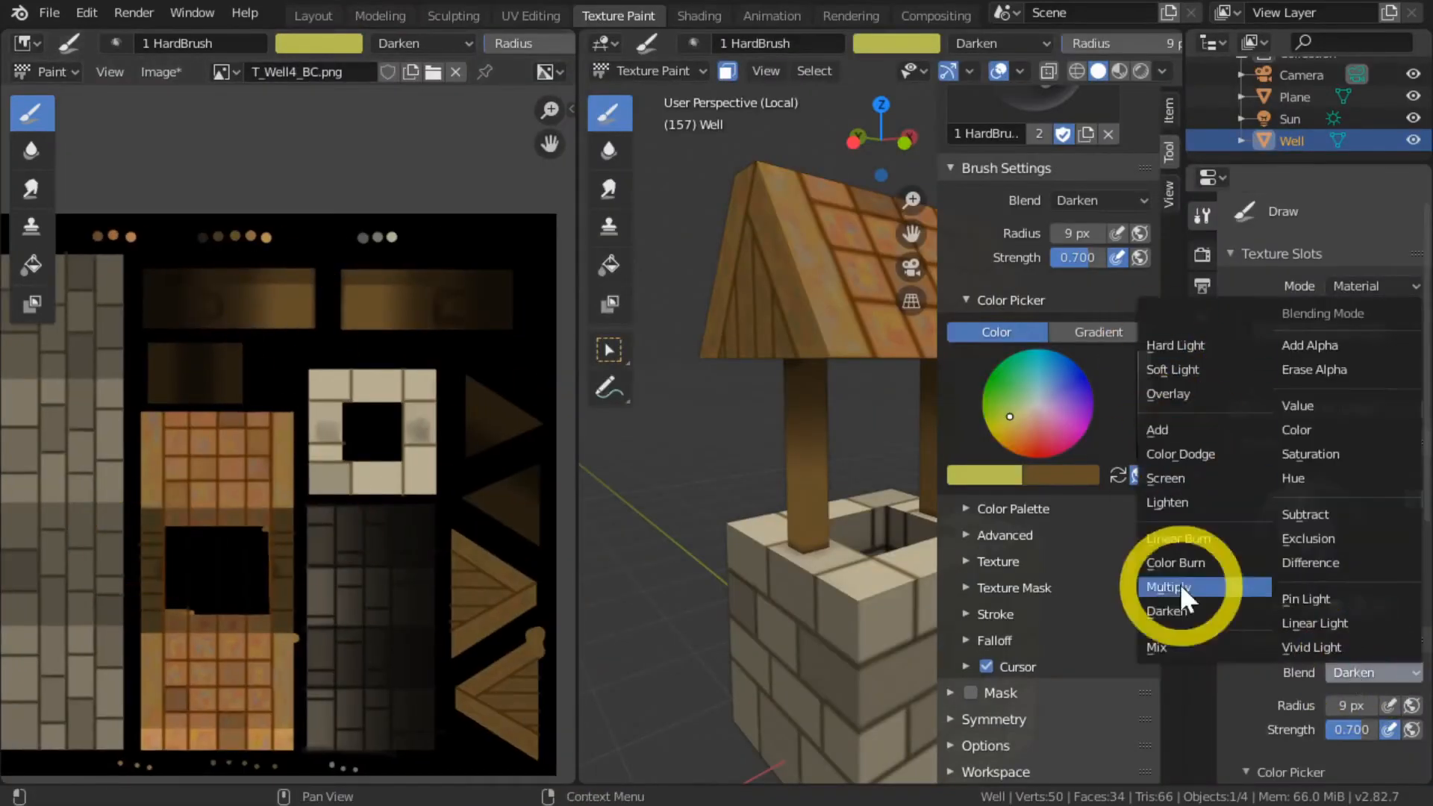
left_click(1156, 646)
key("ctrl+space")
Step: Paint olive and dark brown colour variations on the front faces of both support posts from the front view
key("KP_1")
key("s")
key("s")
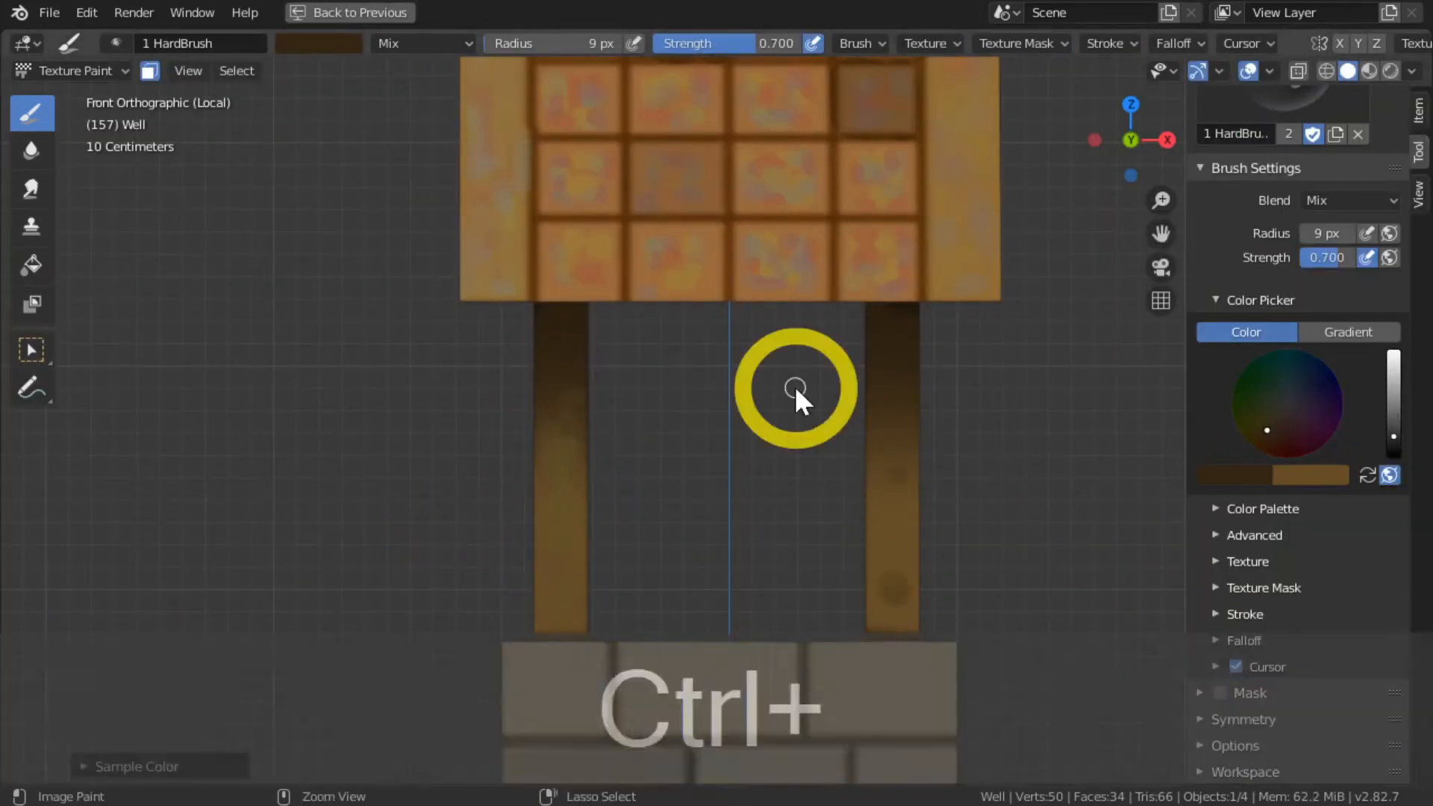
key("s")
left_click(873, 565)
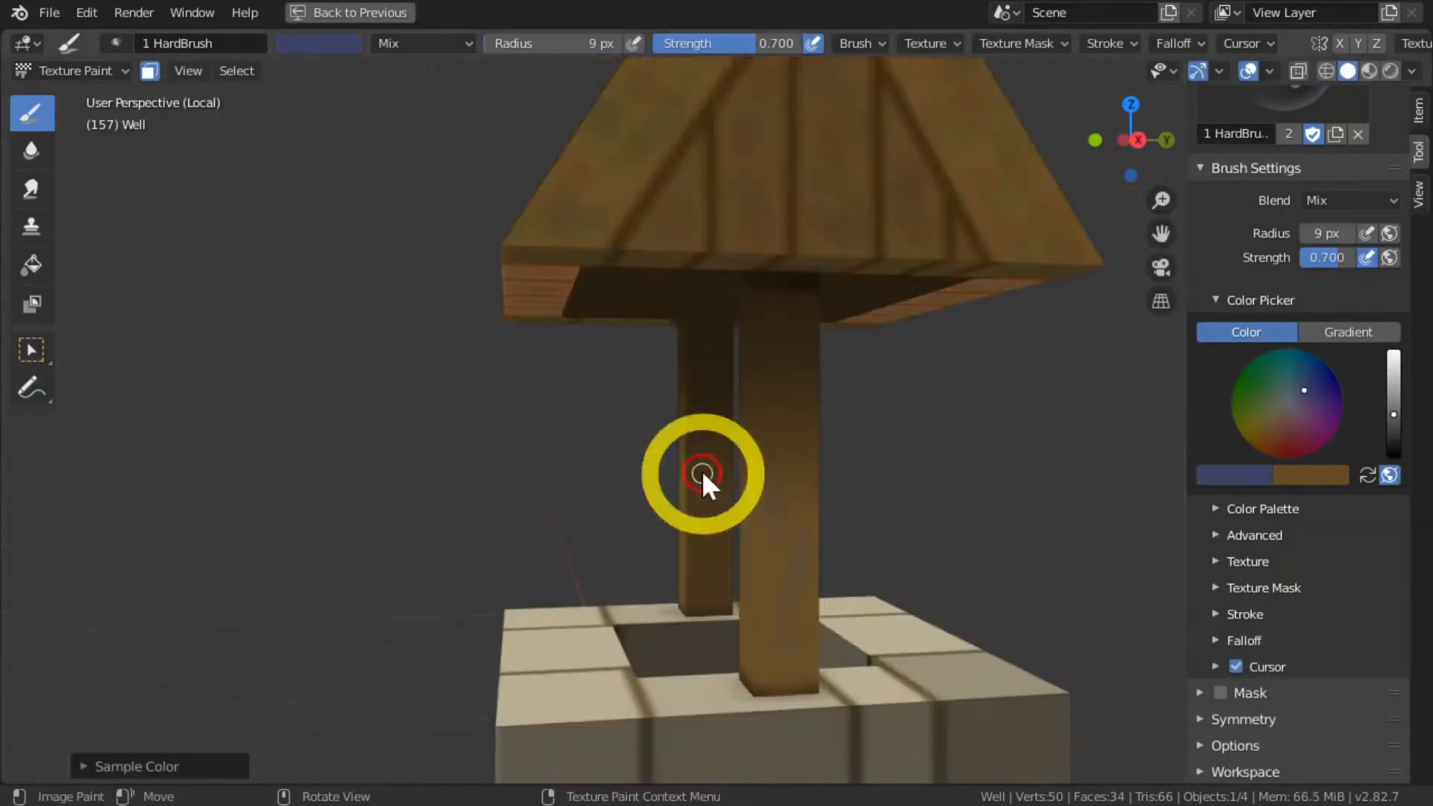
Step: Dab muted blue and olive patches on the outer sides of the support posts with a 10 px brush radius
middle_click_drag(702, 475, 795, 523)
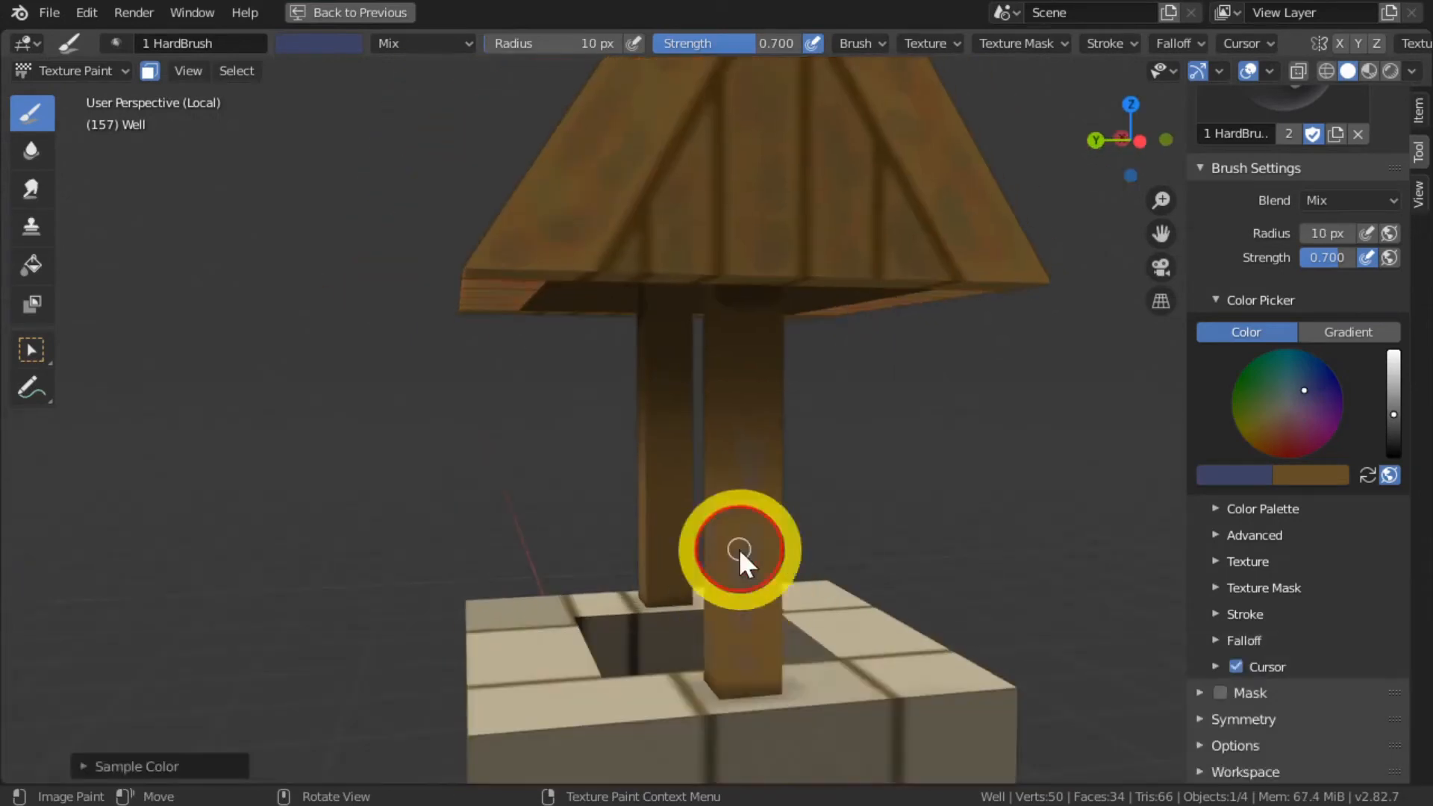
middle_click_drag(739, 551, 565, 624)
mouse_move(588, 639)
middle_mouse_down()
mouse_move(806, 498)
mouse_move(842, 495)
mouse_move(633, 666)
middle_mouse_up()
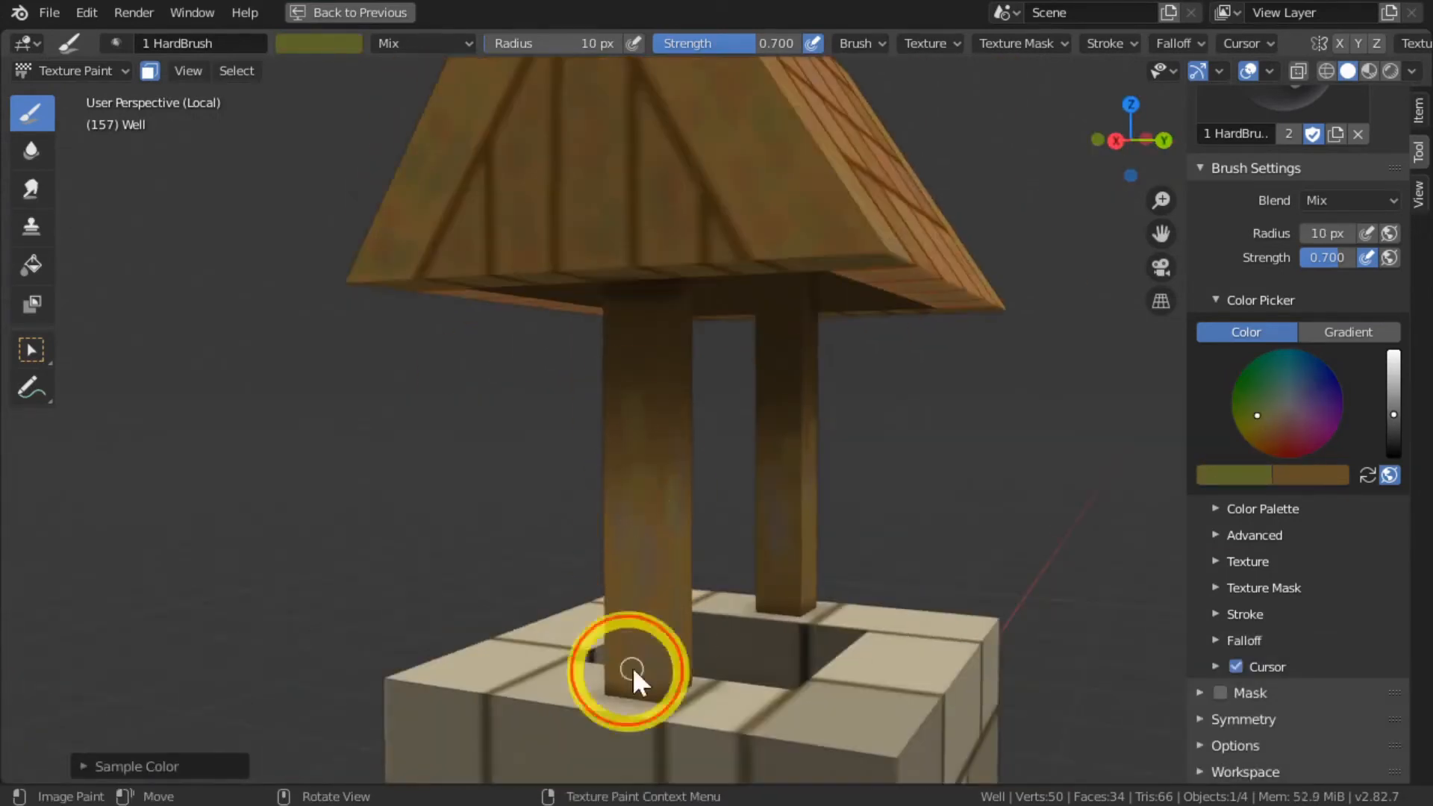
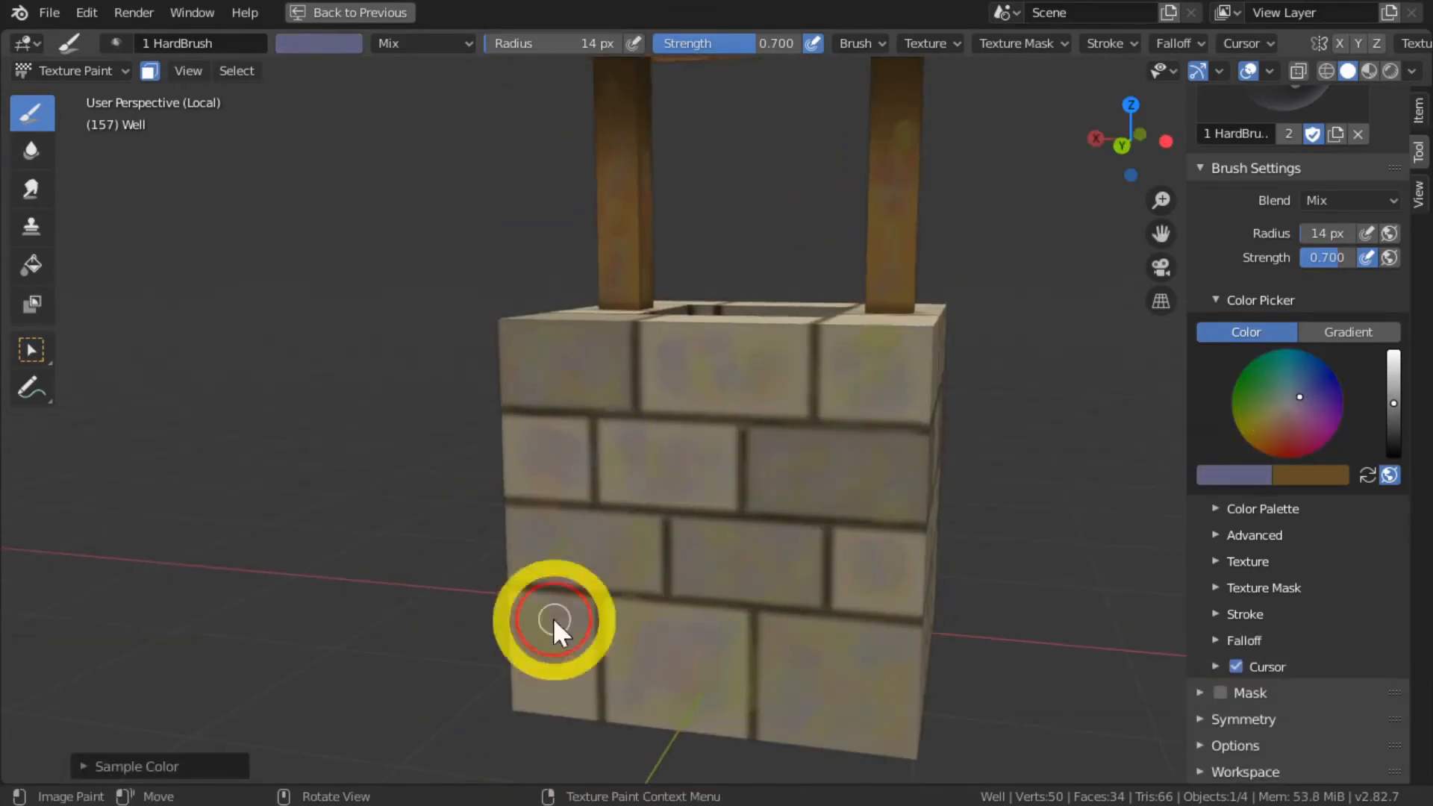
Step: Sample the stone colour and dab green patches on the bricks of the well's side wall with a 14 px radius
key("s")
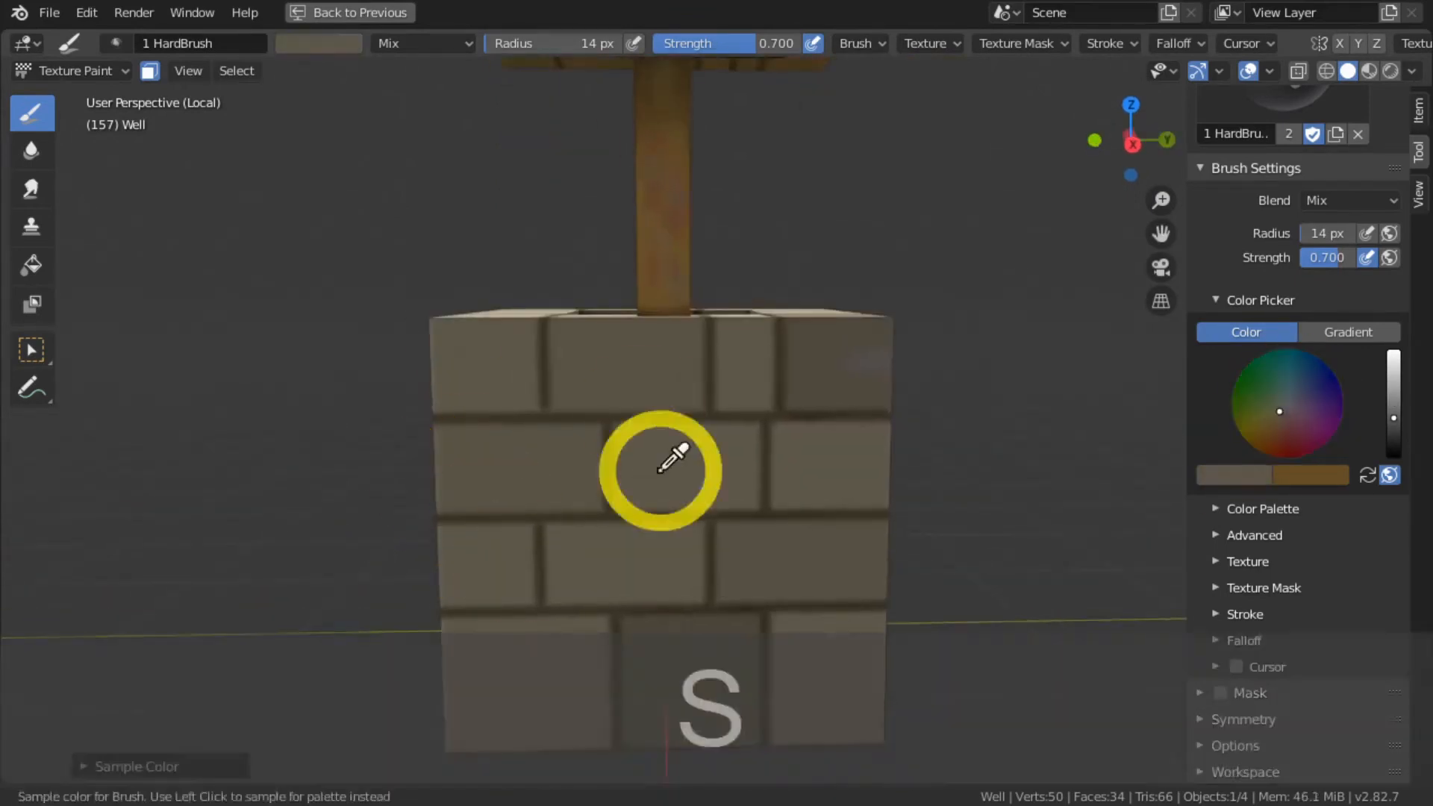
left_click(672, 473)
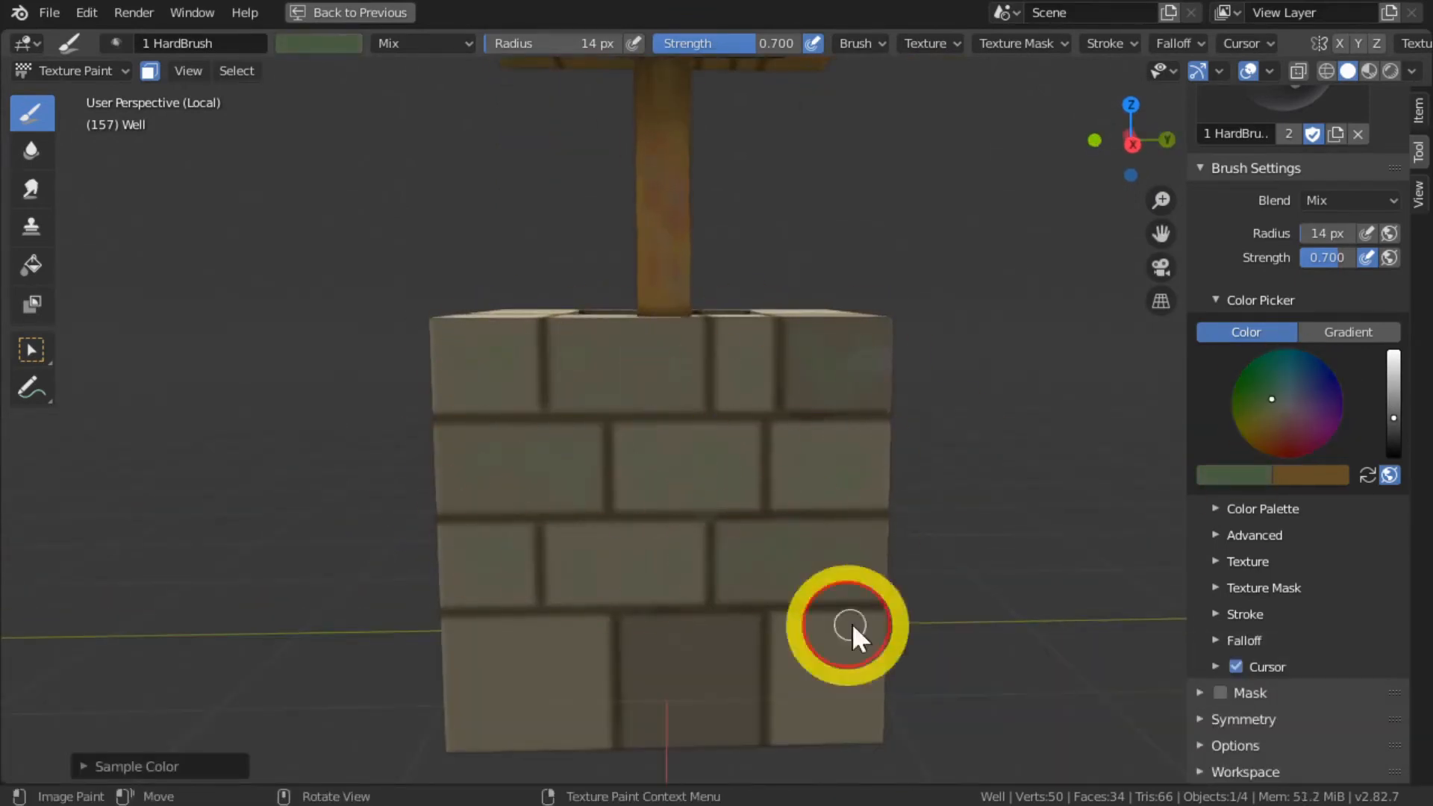
left_click(1297, 418)
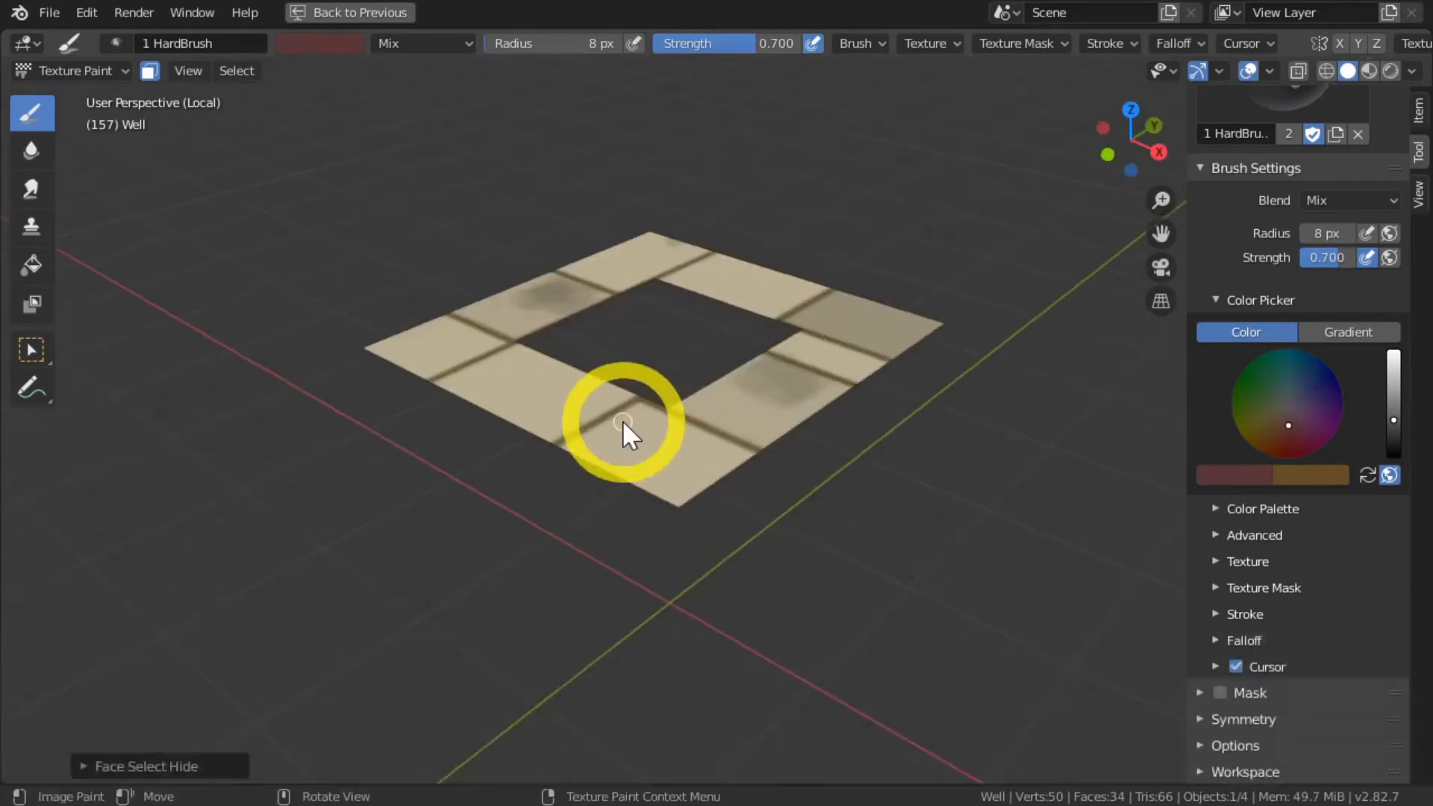
Step: From the top view, dab muted pink and green patches over the well's rim stones with a brush radius of 11 to 12 px
key("KP_7")
left_click(669, 324)
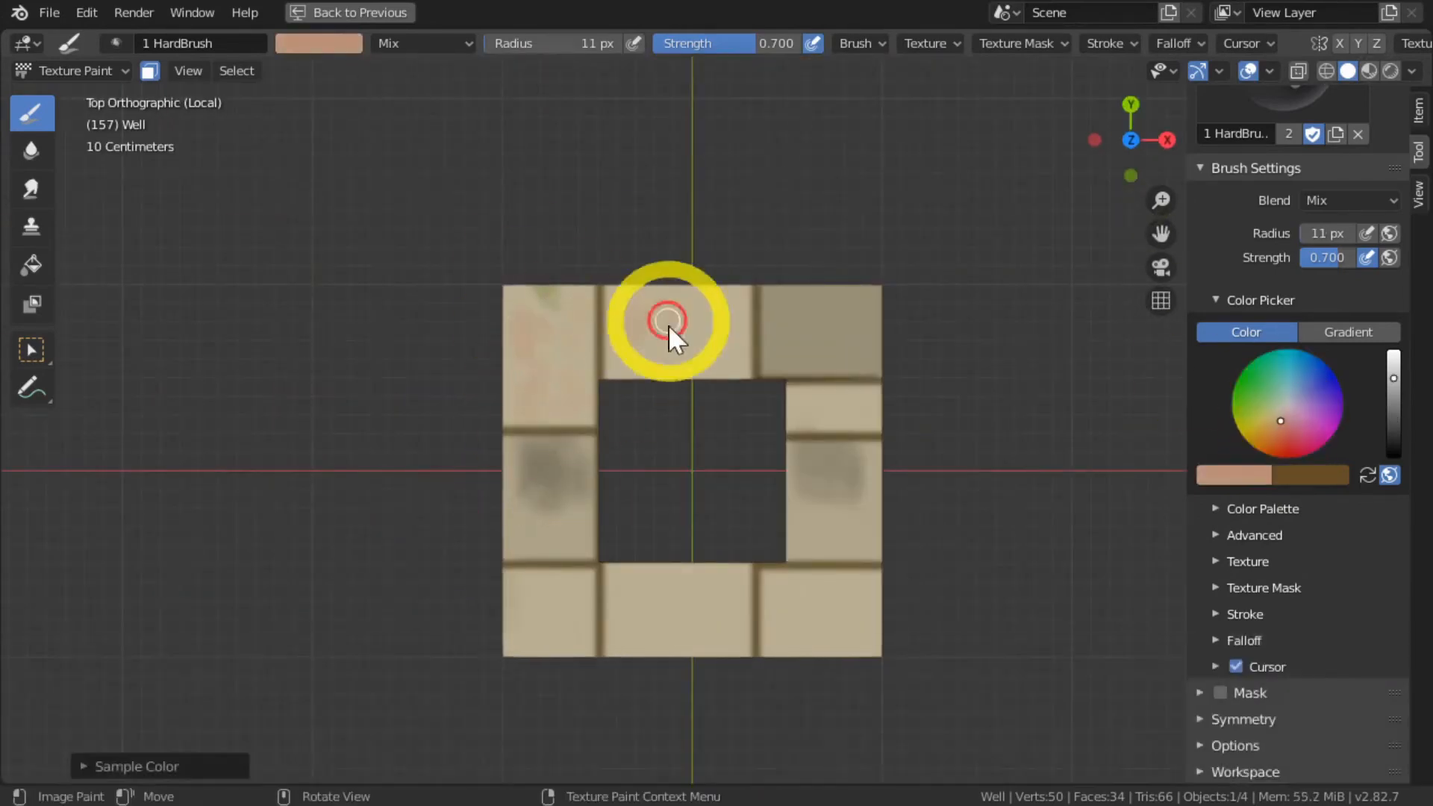
key("s")
left_click_drag(597, 351, 636, 362)
key("s")
left_click_drag(547, 302, 545, 395)
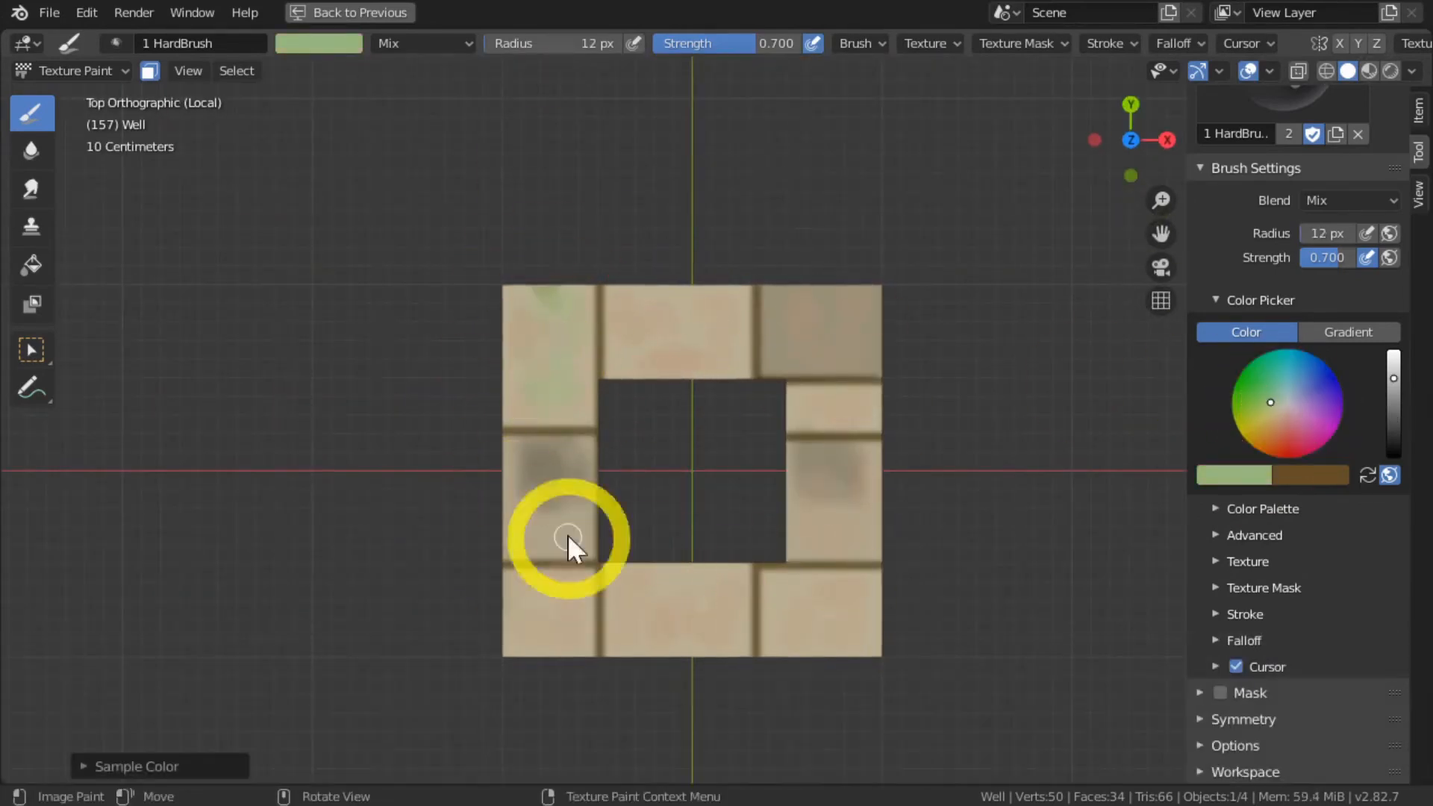
Step: Dab pale blue and lavender patches over the rim stones with a 12 px brush radius
left_click(1289, 397)
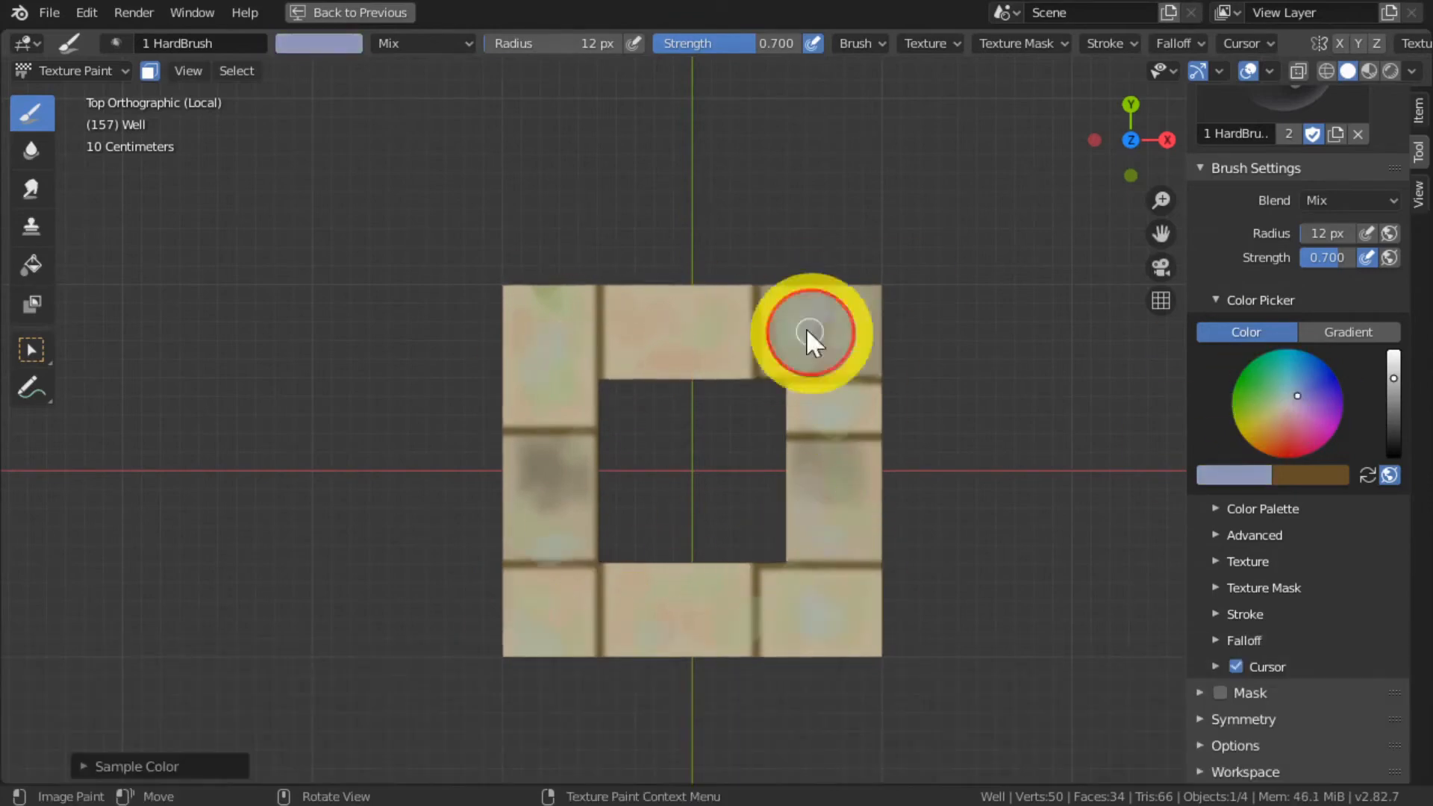
left_click(1297, 398)
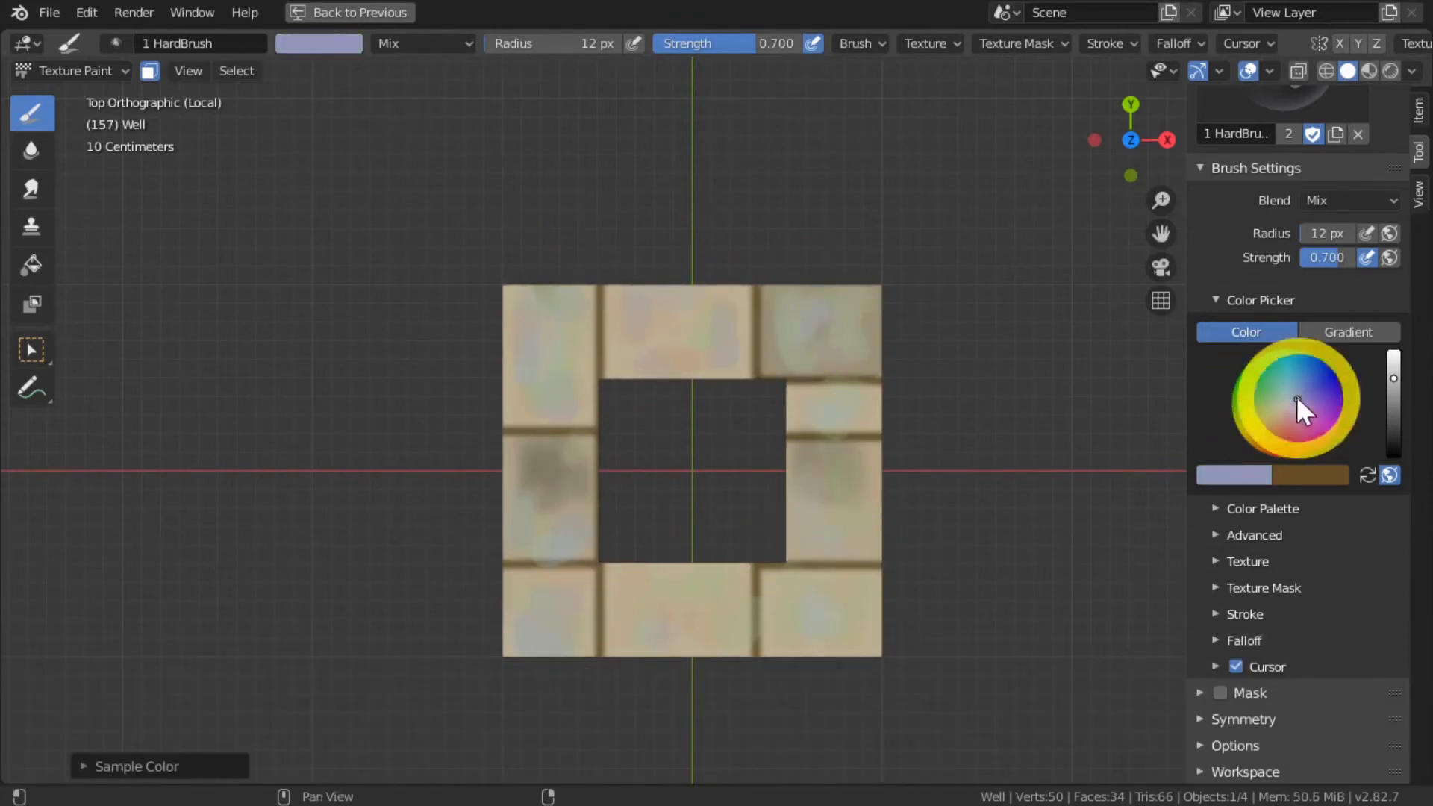
left_click(533, 377)
Step: Reveal the hidden faces and isolate the linked faces of the well's inner shaft
key("alt+h")
scroll(694, 376, "down", 2)
mouse_move(728, 507)
middle_mouse_down()
mouse_move(694, 375)
mouse_move(763, 379)
mouse_move(741, 346)
mouse_move(366, 399)
middle_mouse_up()
key("alt+a")
key("l")
key("shift+h")
Step: Sample the shaft's stone colour, shift it to a dark green, and dab patches on the inner wall
key("s")
left_click(1274, 397)
left_click_drag(639, 401, 665, 400)
mouse_move(665, 400)
middle_mouse_down()
mouse_move(512, 374)
mouse_move(736, 393)
mouse_move(592, 361)
mouse_move(963, 281)
mouse_move(995, 656)
middle_mouse_up()
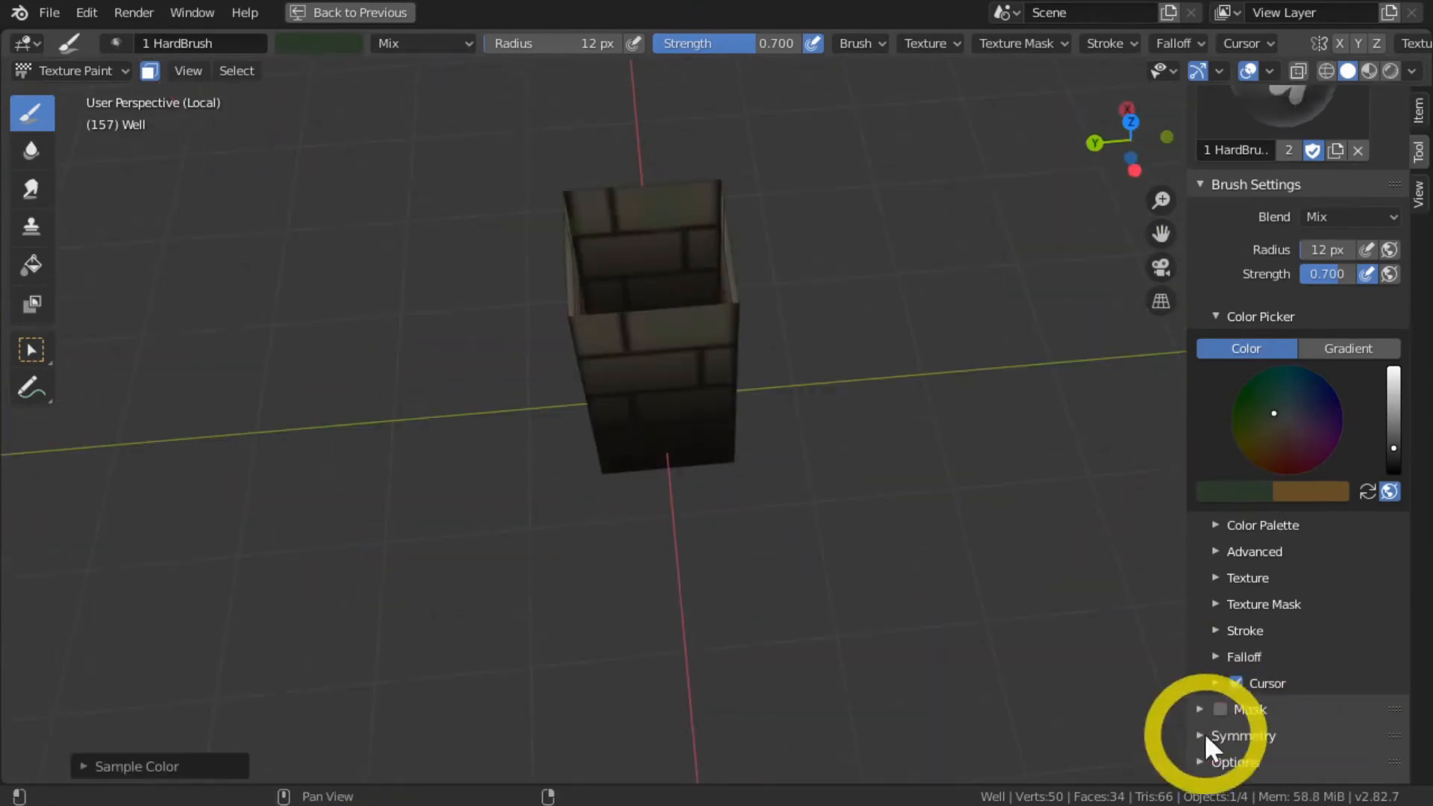
Step: Try a stroke in a brighter shade on the inner shaft wall
left_click(1206, 750)
middle_click_drag(466, 348, 497, 553, "shift")
mouse_move(1267, 224)
middle_mouse_down()
mouse_move(1267, 639)
mouse_move(1267, 352)
middle_mouse_up()
left_click(1393, 457)
left_click_drag(683, 411, 684, 440)
mouse_move(358, 417)
middle_mouse_down()
mouse_move(489, 463)
mouse_move(520, 406)
middle_mouse_up()
key("ctrl+z")
Step: Sample the dark stone colours and dab subtle olive variations on the shaft walls from several sides
key("s")
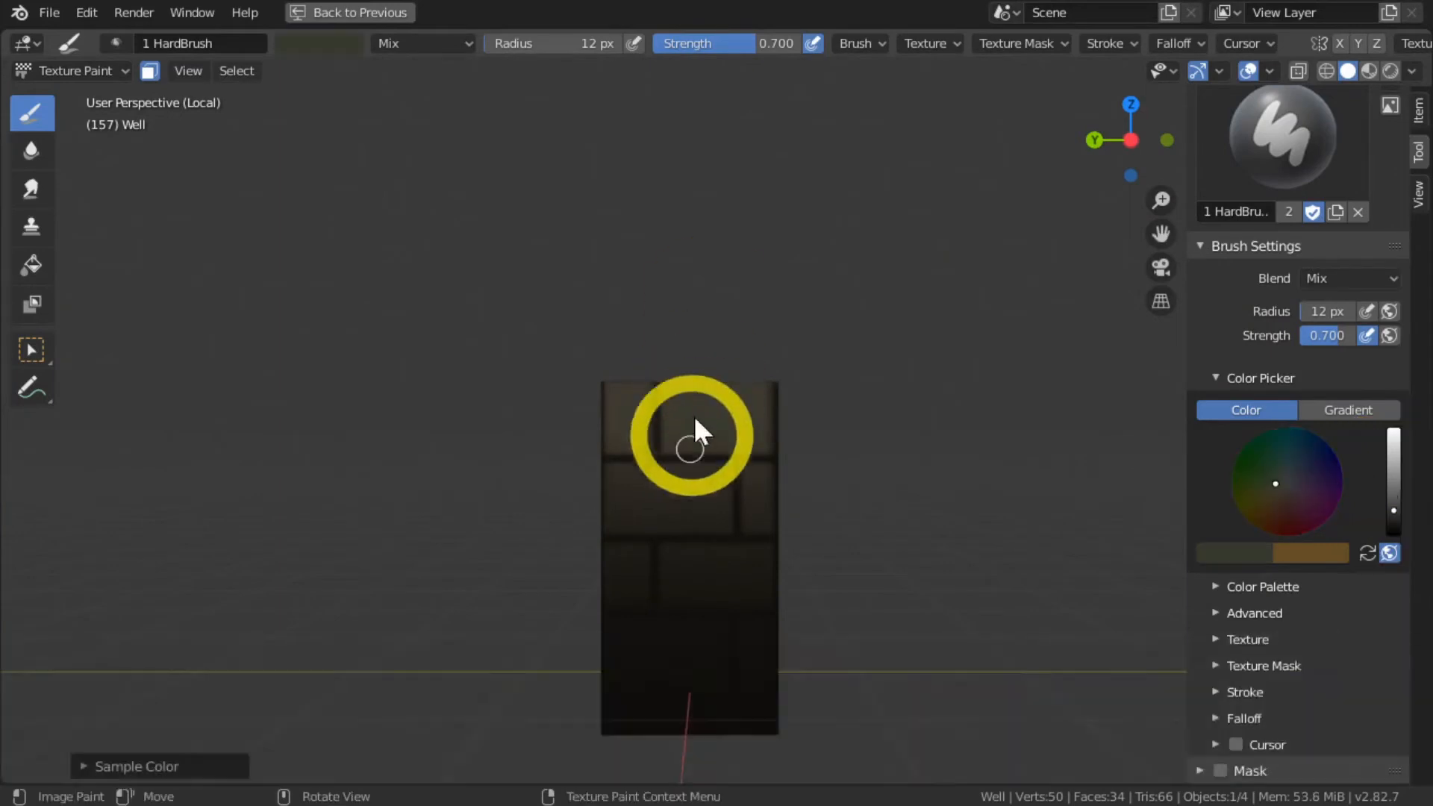
key("s")
middle_click_drag(366, 398, 480, 356)
key("s")
left_click(615, 446)
mouse_move(617, 438)
middle_mouse_down()
mouse_move(522, 362)
mouse_move(482, 350)
middle_mouse_up()
key("s")
key("s")
left_click(720, 452)
mouse_move(720, 452)
middle_mouse_down()
mouse_move(476, 333)
mouse_move(297, 480)
mouse_move(224, 403)
middle_mouse_up()
Step: Reveal the whole well, restore the split workspace layout, and save the texture image and the project file
key("alt+h")
scroll(476, 333, "down", 5)
left_click(349, 13)
key("alt+s")
key("ctrl+s")
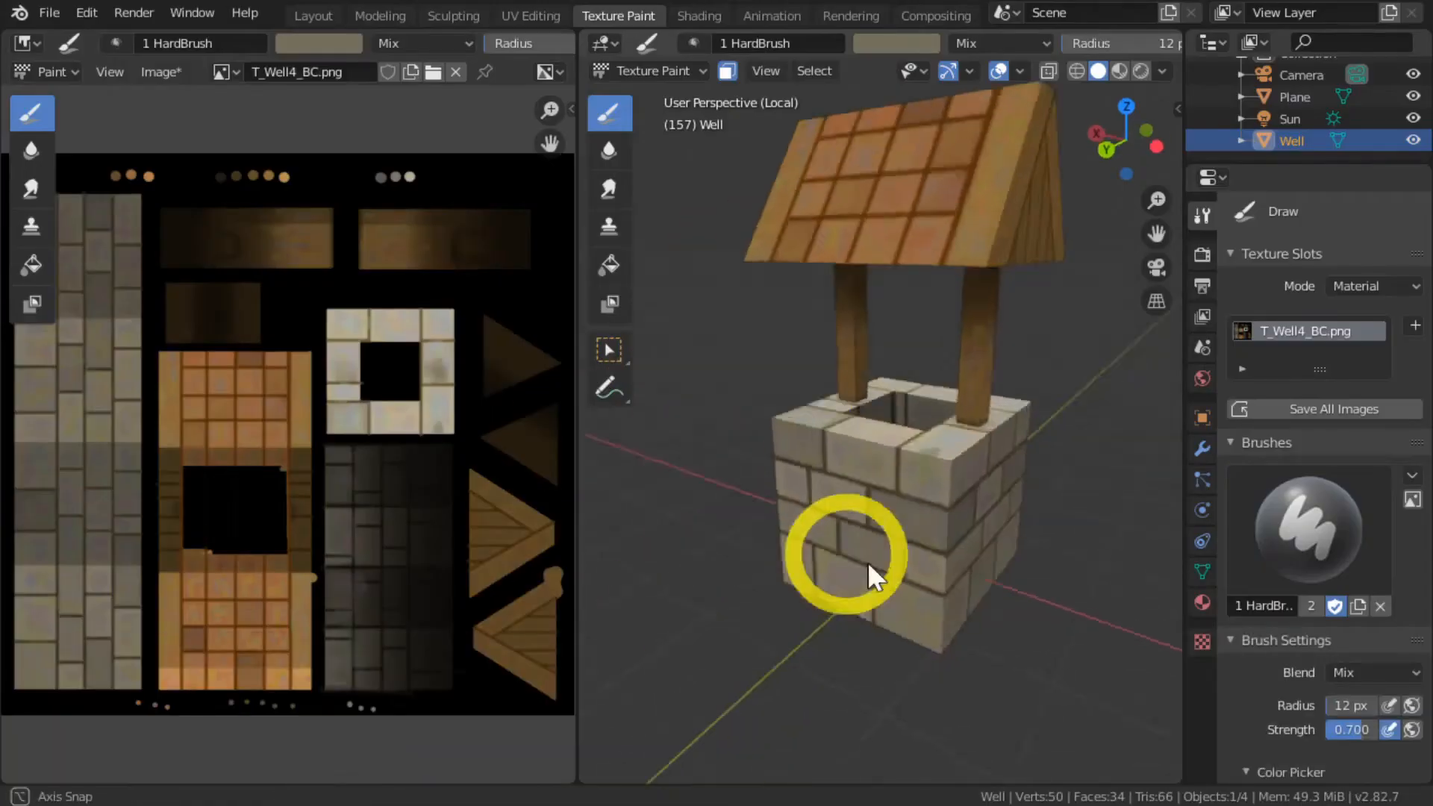
Step: Sample the roof's own colours and dab them over the tiles on one roof slope to soften the patches
mouse_move(867, 561)
middle_mouse_down()
mouse_move(836, 548)
mouse_move(768, 556)
mouse_move(847, 522)
mouse_move(806, 579)
mouse_move(791, 636)
mouse_move(816, 498)
mouse_move(864, 401)
mouse_move(714, 488)
mouse_move(720, 507)
middle_mouse_up()
key("s")
key("alt+h")
key("h")
mouse_move(712, 373)
middle_mouse_down()
mouse_move(714, 351)
mouse_move(705, 476)
mouse_move(769, 470)
middle_mouse_up()
scroll(723, 328, "up", 4)
middle_click_drag(723, 319, 777, 539, "shift")
key("s")
left_click(1027, 441)
key("s")
mouse_move(765, 321)
middle_mouse_down()
mouse_move(832, 278)
mouse_move(726, 463)
mouse_move(1101, 597)
mouse_move(759, 420)
middle_mouse_up()
key("s")
Step: Try the Smear tool on the roof tiles with a 21 px radius and a strength of 0.710
key("3")
left_click(759, 421)
key("bracketleft")
key("bracketleft")
key("bracketleft")
key("bracketleft")
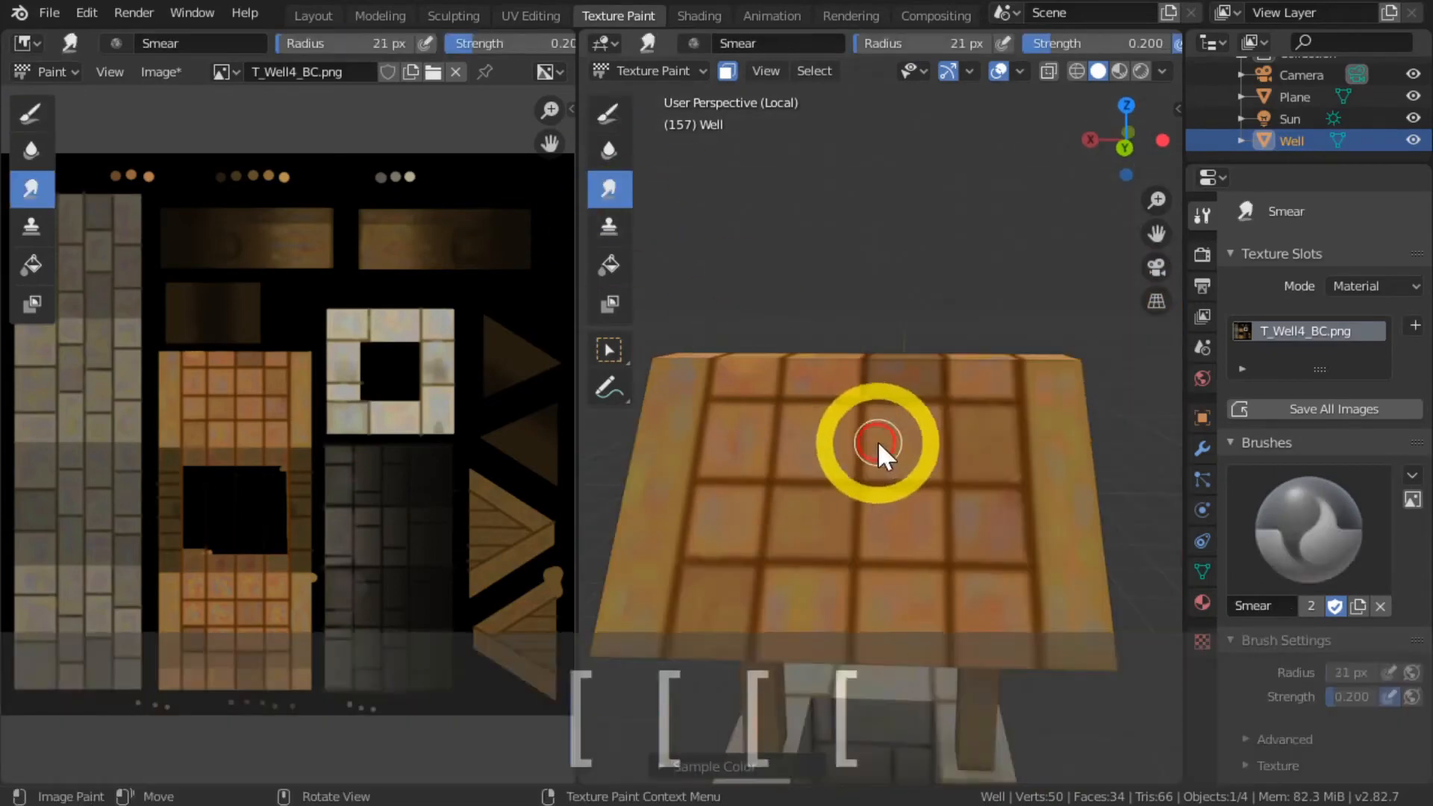
key("ctrl+z")
left_click(978, 529)
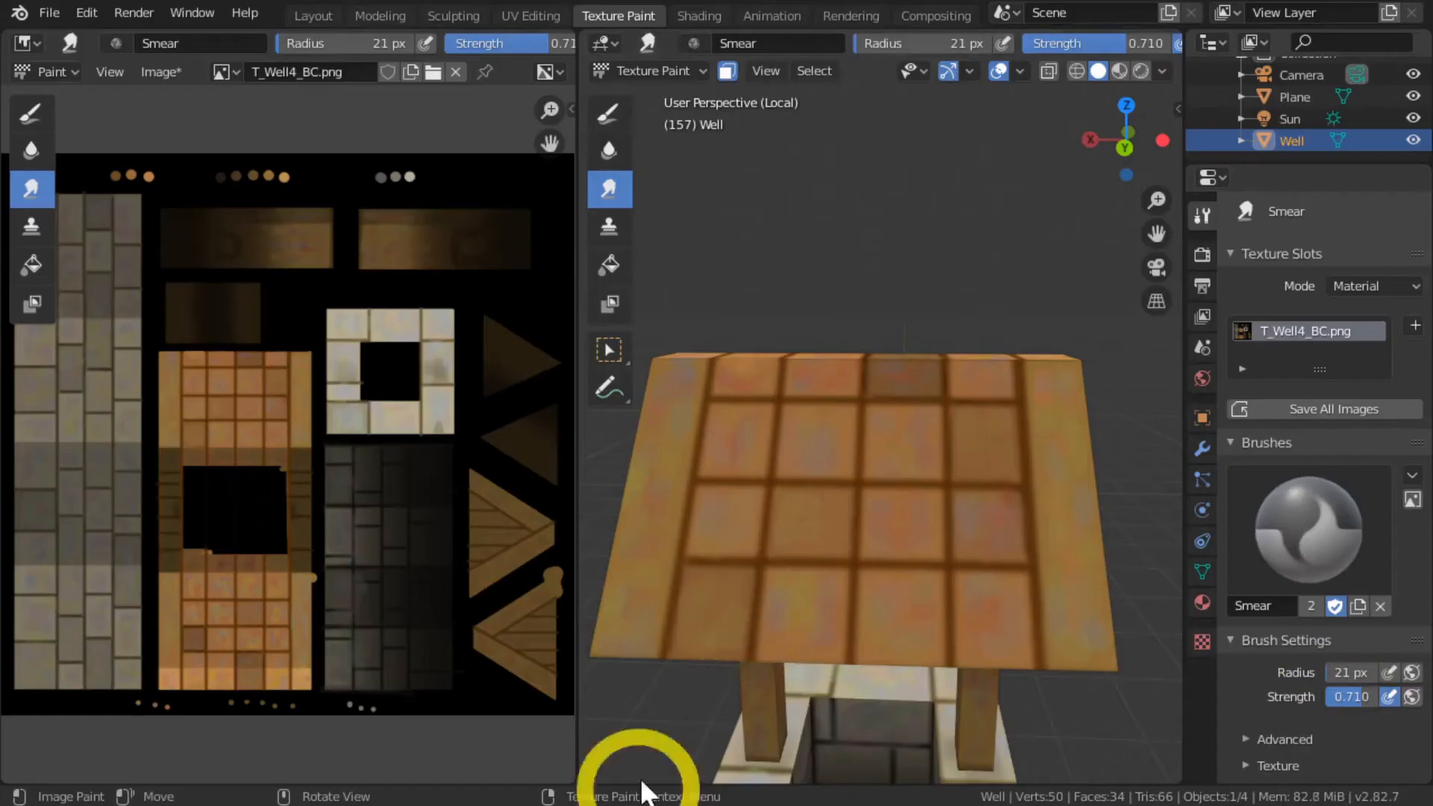
key("ctrl+z")
key("ctrl+z")
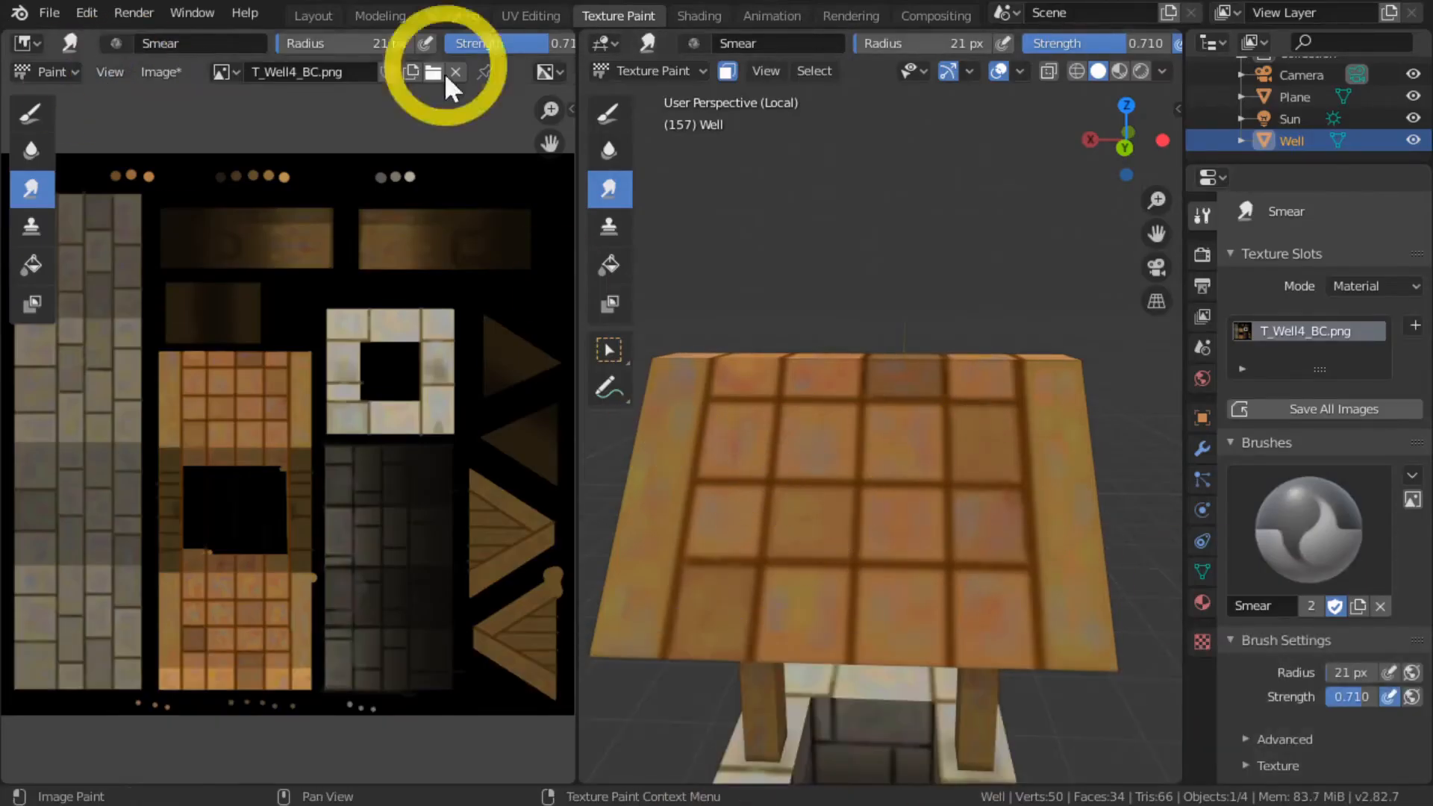
Step: In the enlarged viewport, smear the colours and grout edges of the dark tile along the roof ridge
left_click(158, 72)
left_click(150, 254)
key("ctrl+space")
middle_click_drag(467, 530, 683, 176)
key("s")
key("s")
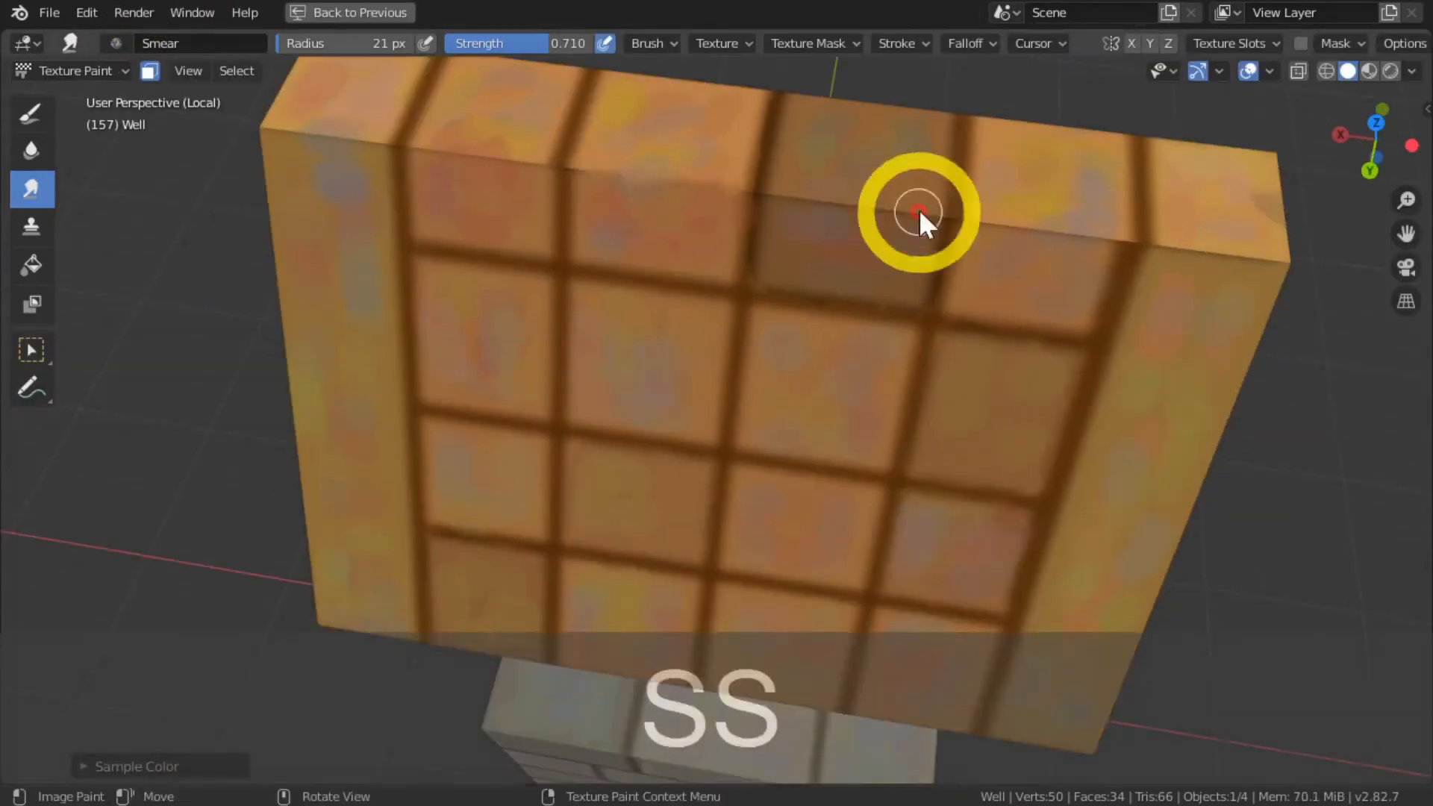
middle_click_drag(424, 291, 969, 323)
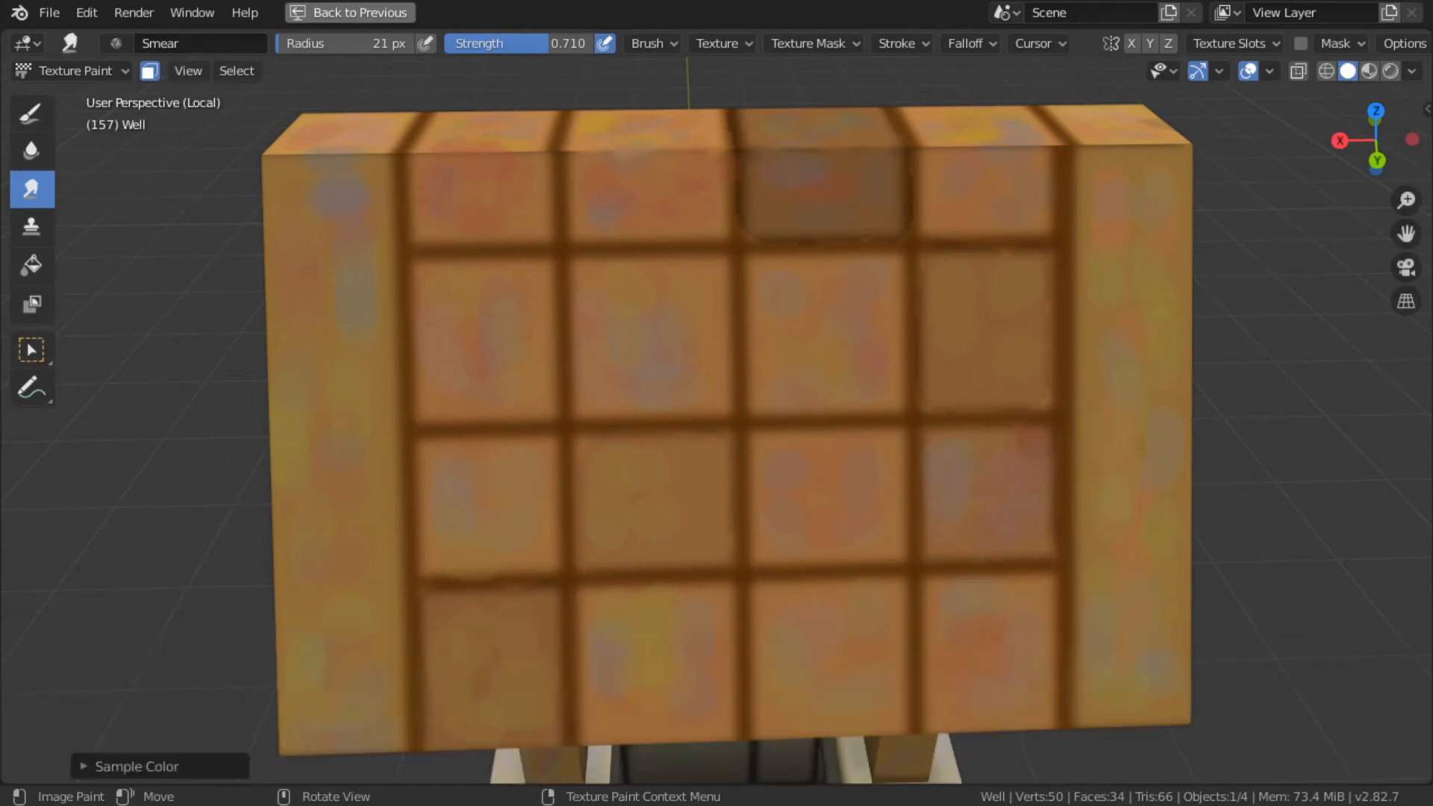
Step: Return to the split workspace layout and isolate one outer stone wall of the well
scroll(493, 672, "down", 4)
middle_click_drag(493, 680, 489, 417)
key("ctrl+space")
left_click(863, 527)
key("shift+h")
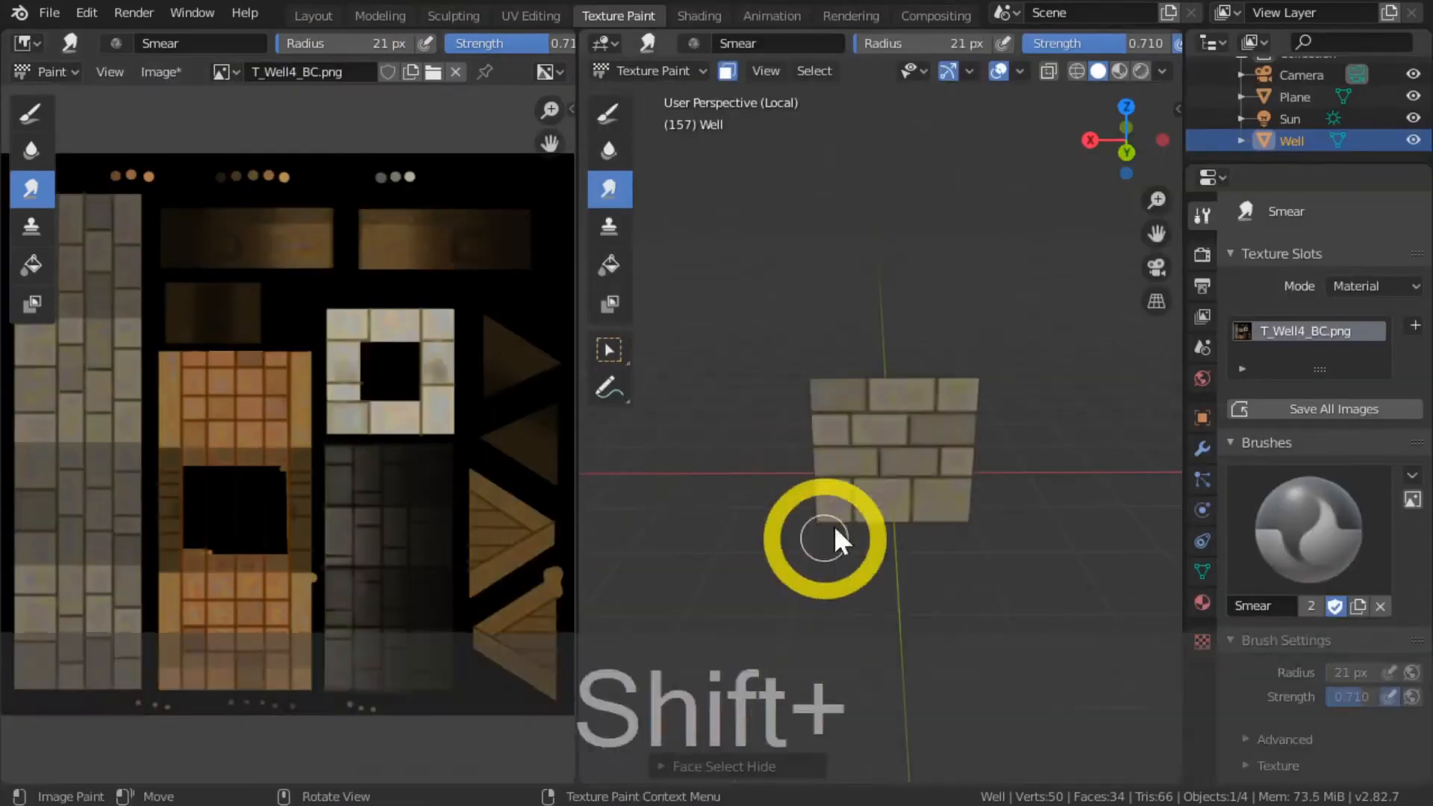
Step: Switch back to the Draw brush and paint an orange test patch on the isolated stone wall with a 12 px radius
middle_click_drag(821, 537, 1059, 537)
scroll(1321, 522, "down", 6)
left_click(1410, 692)
middle_click_drag(836, 597, 736, 597)
left_click(610, 113)
left_click_drag(1000, 478, 1048, 440)
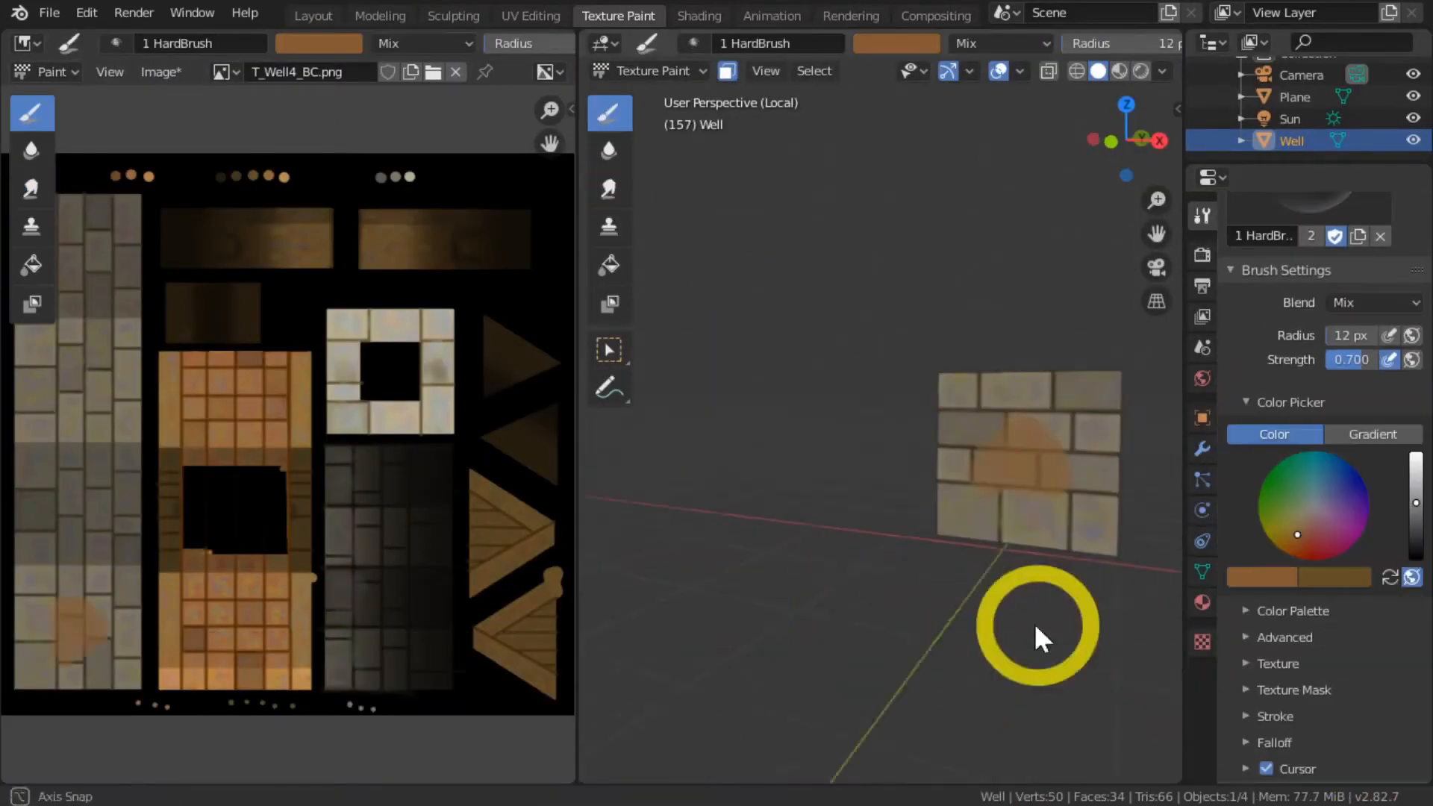
scroll(1343, 537, "down", 6)
left_click(1411, 685)
Step: Reveal the whole well and blend the colour patches on one roof slope by repeatedly sampling and dabbing its tile colours
middle_click_drag(1120, 523, 1029, 508)
key("alt+h")
middle_click_drag(1030, 448, 1000, 742)
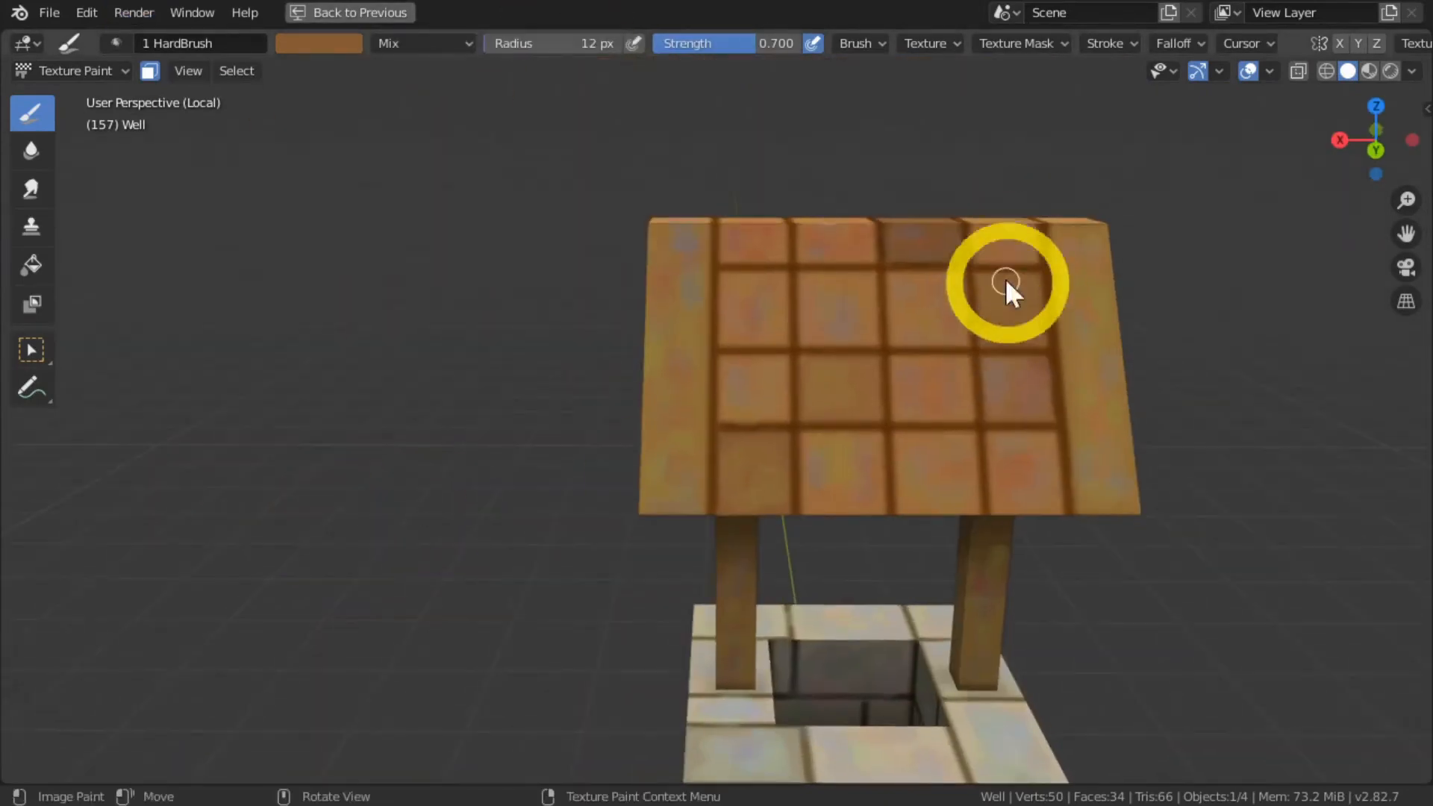
key("s")
key("s")
key("s")
key("s")
key("s")
key("s")
key("s")
key("s")
key("s")
left_click(643, 374)
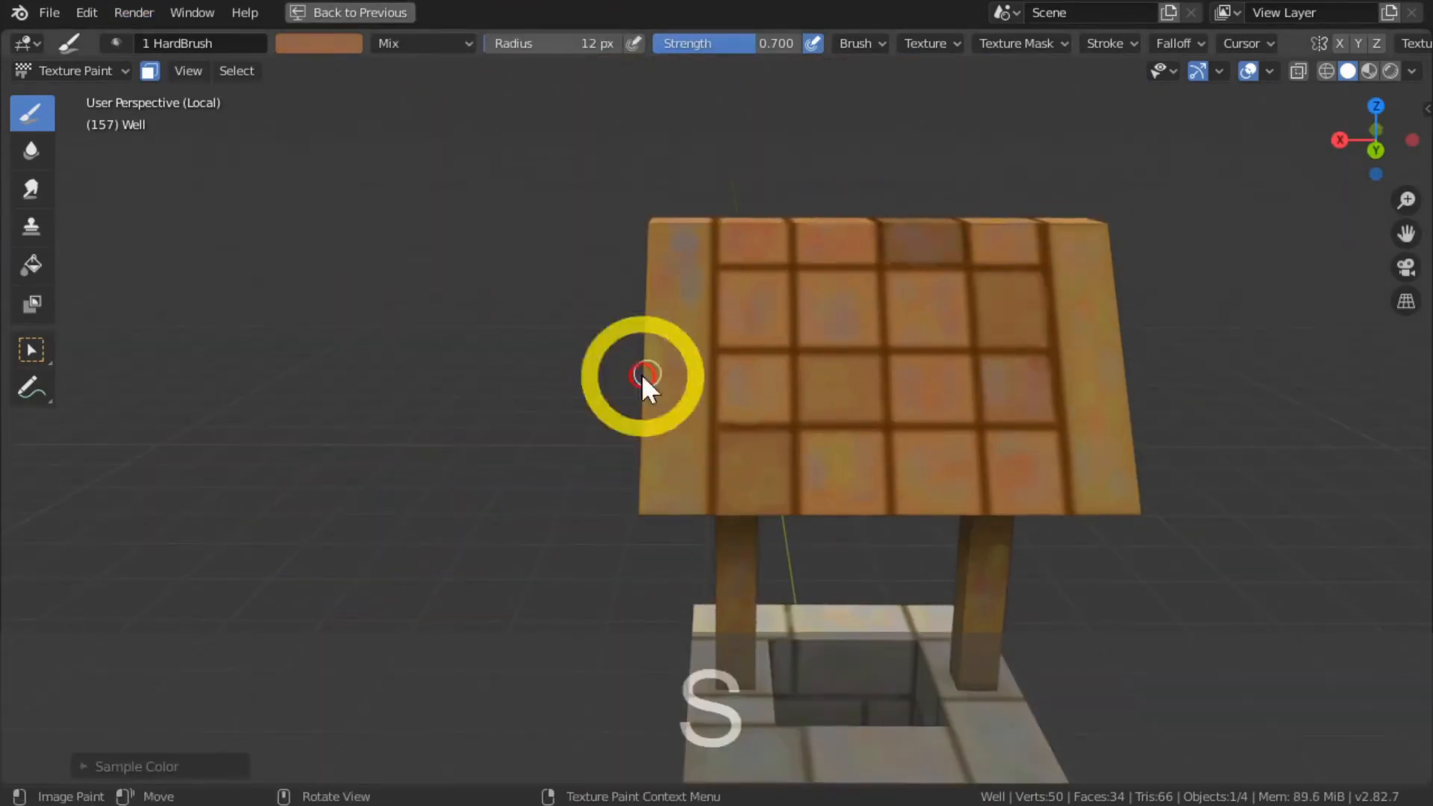
Step: On the opposite roof slope, sample the tile colours and blend the patches on the second row's first two tiles
mouse_move(500, 396)
middle_mouse_down()
mouse_move(727, 279)
mouse_move(809, 279)
middle_mouse_up()
key("s")
key("s")
scroll(776, 366, "up", 1)
left_click(799, 247)
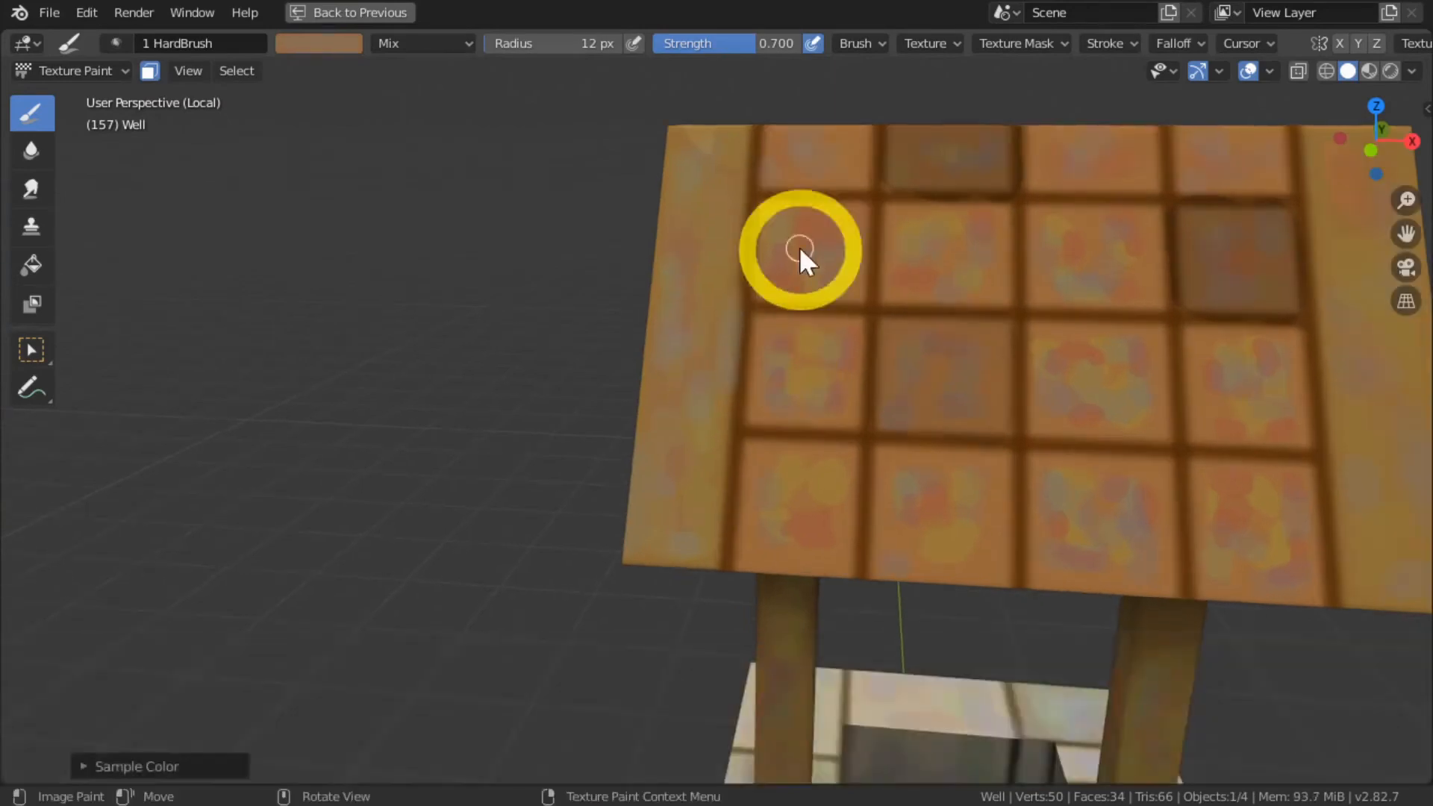
key("s")
left_click(949, 285)
mouse_move(924, 151)
middle_mouse_down()
mouse_move(428, 254)
mouse_move(791, 372)
middle_mouse_up()
key("s")
key("s")
left_click(792, 372)
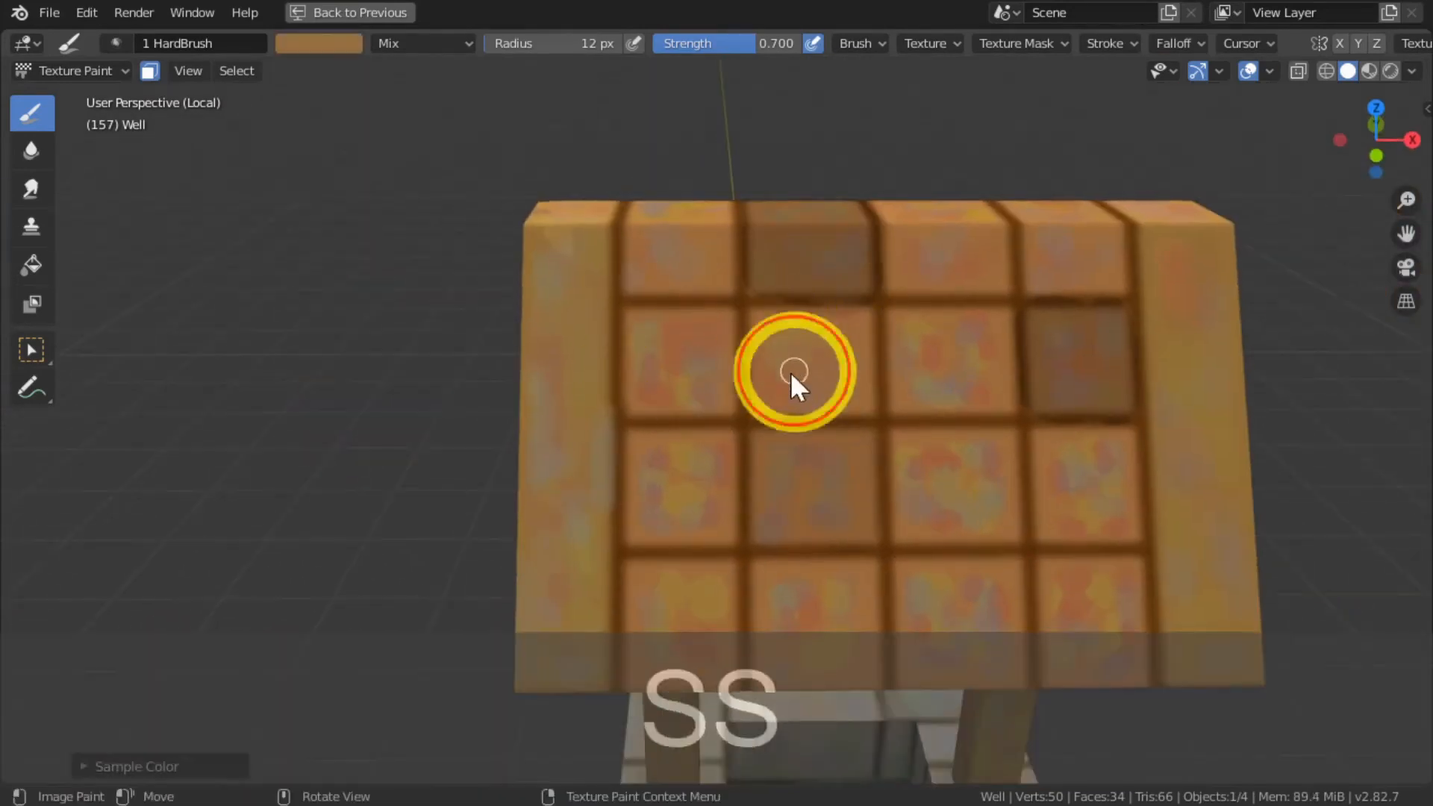
key("s")
key("s")
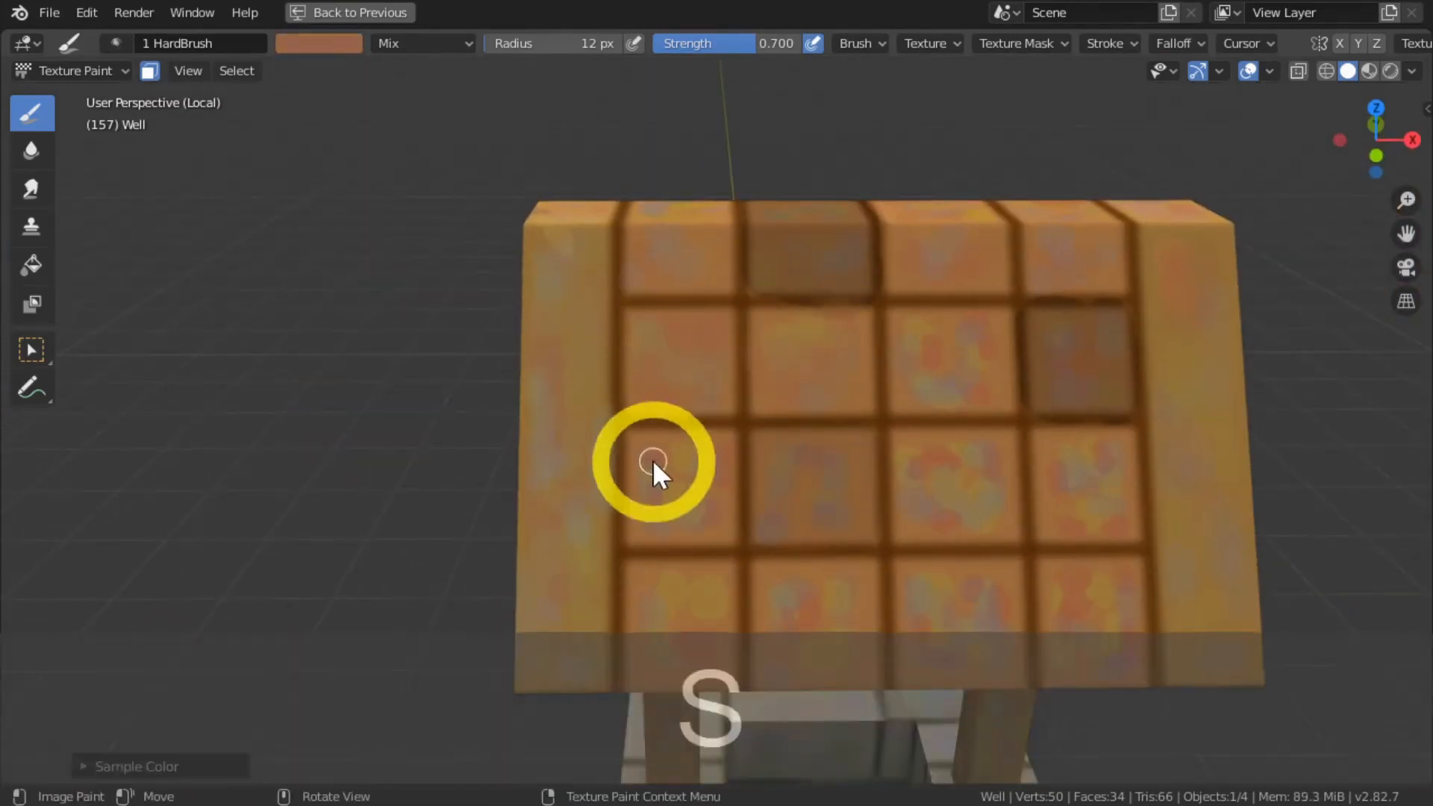
Step: Blend the colour patches on the third row's first three roof tiles with sampled tile colours
key("s")
key("s")
left_click(691, 505)
key("s")
left_click(850, 487)
key("s")
key("s")
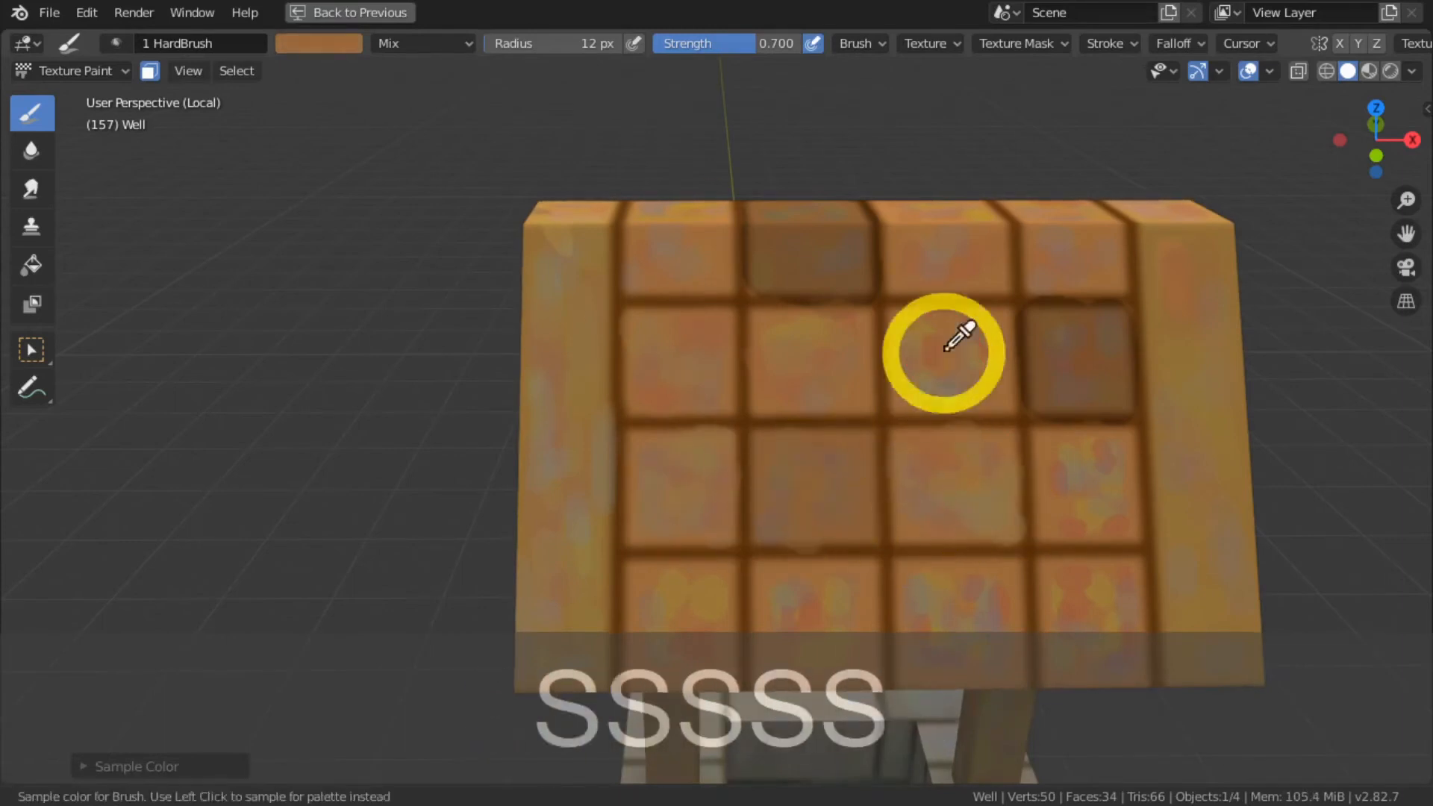
Step: Soften the patches on the second row's third tile and on the dark tile beside it with sampled colours
key("s")
left_click(930, 345)
key("s")
key("s")
left_click(1085, 396)
key("s")
left_click(947, 465)
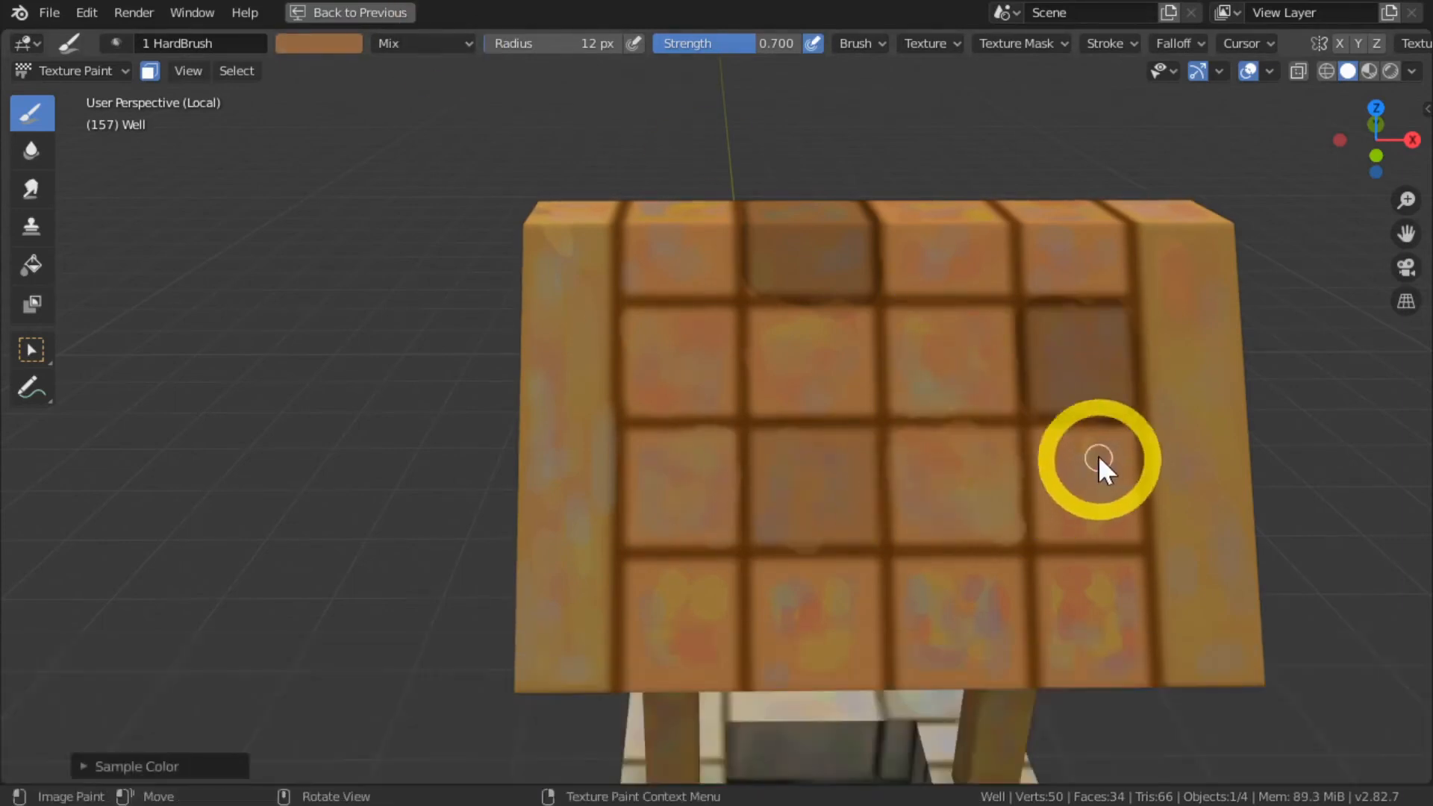
Step: Blend the colour patches on the last tiles of the third and bottom roof rows with sampled colours
key("s")
key("s")
key("s")
left_click(1078, 453)
mouse_move(776, 671)
middle_mouse_down("shift")
mouse_move(752, 436)
mouse_move(727, 583)
middle_mouse_up("shift")
key("s")
key("s")
left_click(1011, 488)
key("s")
left_click(916, 471)
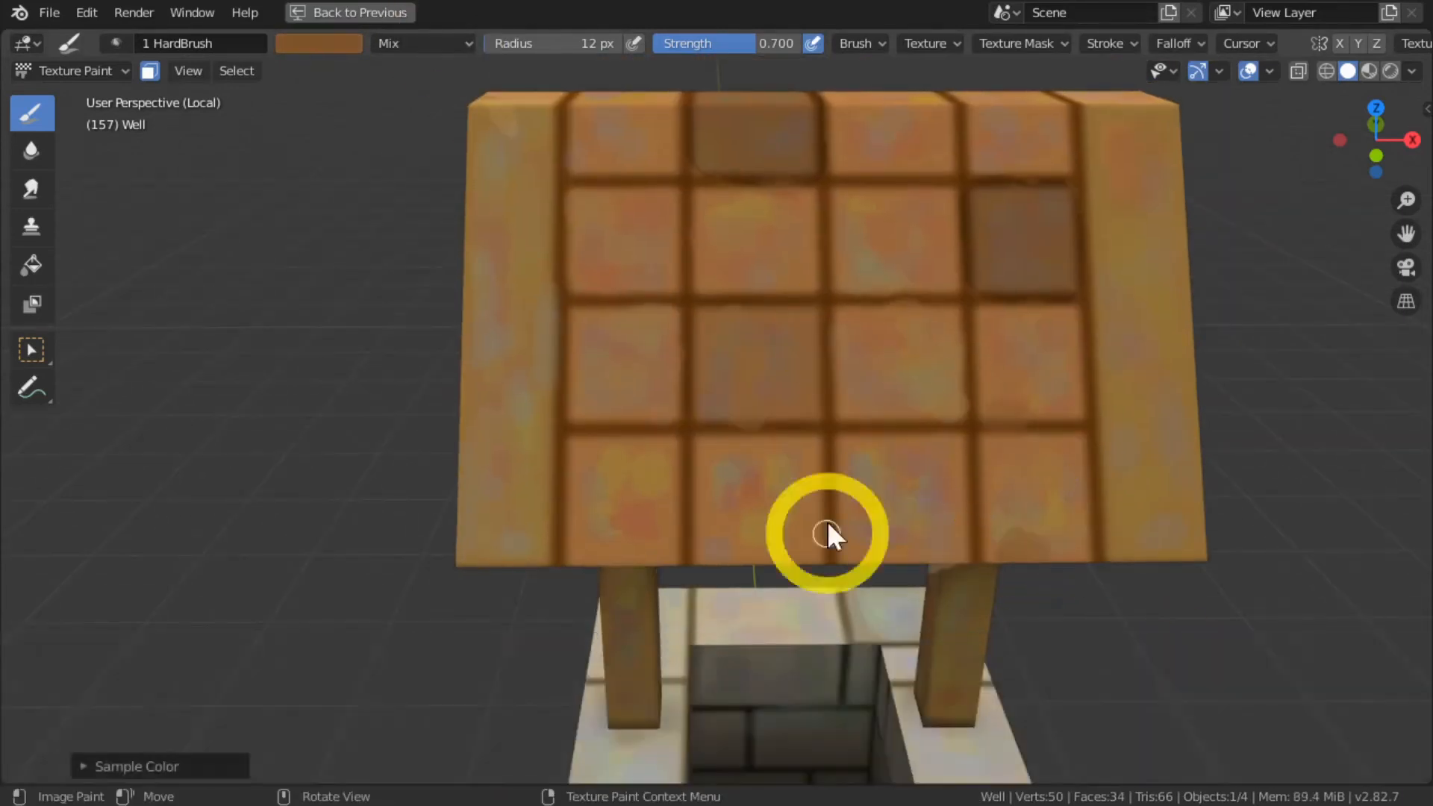
Step: Sample the tile colours and soften the patches on the bottom roof row's middle tiles
key("s")
key("s")
key("s")
key("s")
key("s")
key("s")
key("s")
Step: Blend the colour patches on the bottom roof row's first two tiles with sampled tile colours
middle_click_drag(677, 429, 806, 366)
key("s")
key("s")
key("s")
key("s")
left_click(789, 531)
middle_click_drag(788, 532, 683, 502)
left_click(607, 479)
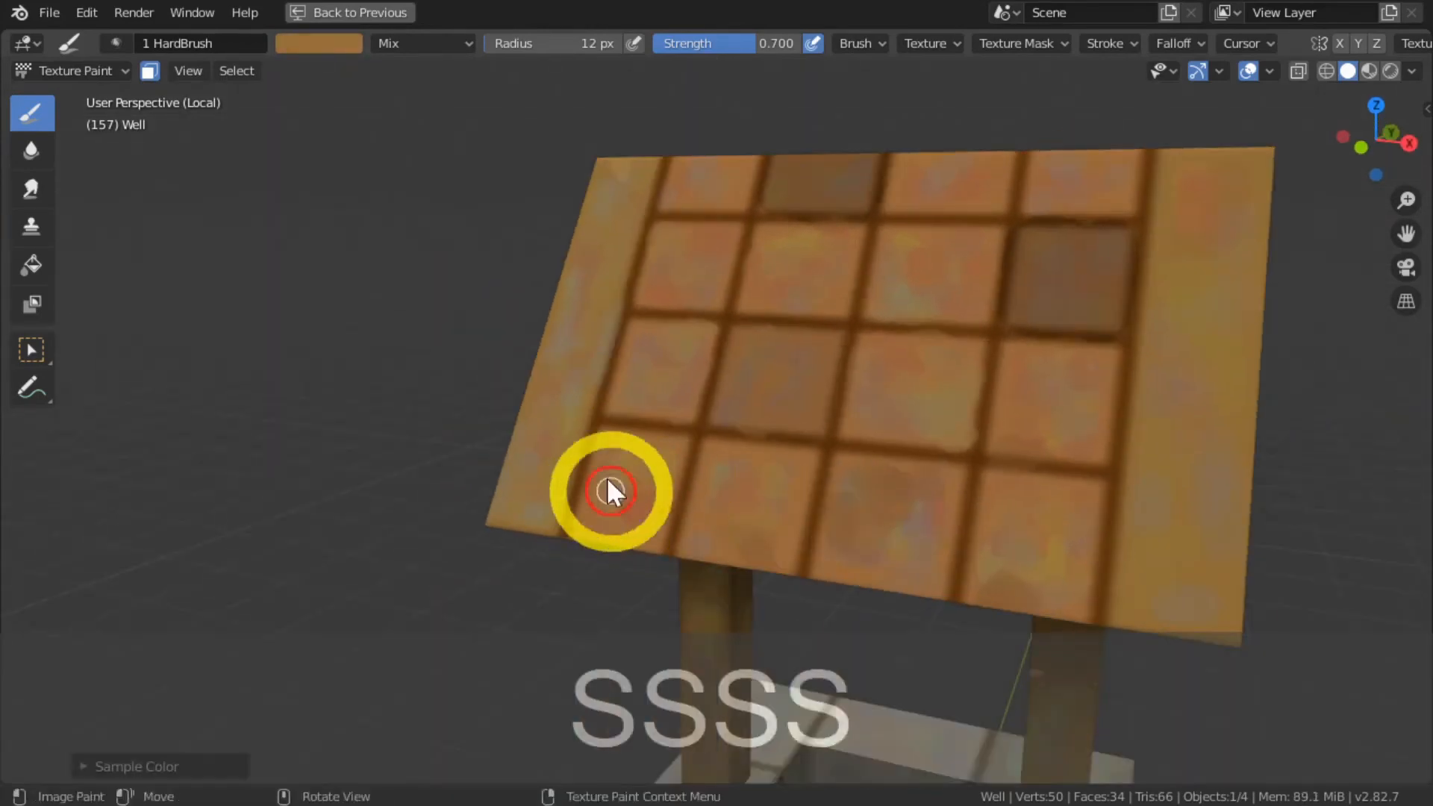
left_click(621, 512)
Step: Soften the patches on the second row's third tile and the third row's last tile with sampled colours
key("s")
key("s")
key("s")
left_click(912, 302)
key("s")
key("s")
key("s")
key("s")
key("s")
key("s")
key("s")
key("s")
key("s")
key("s")
key("s")
left_click(1068, 403)
key("s")
key("s")
key("s")
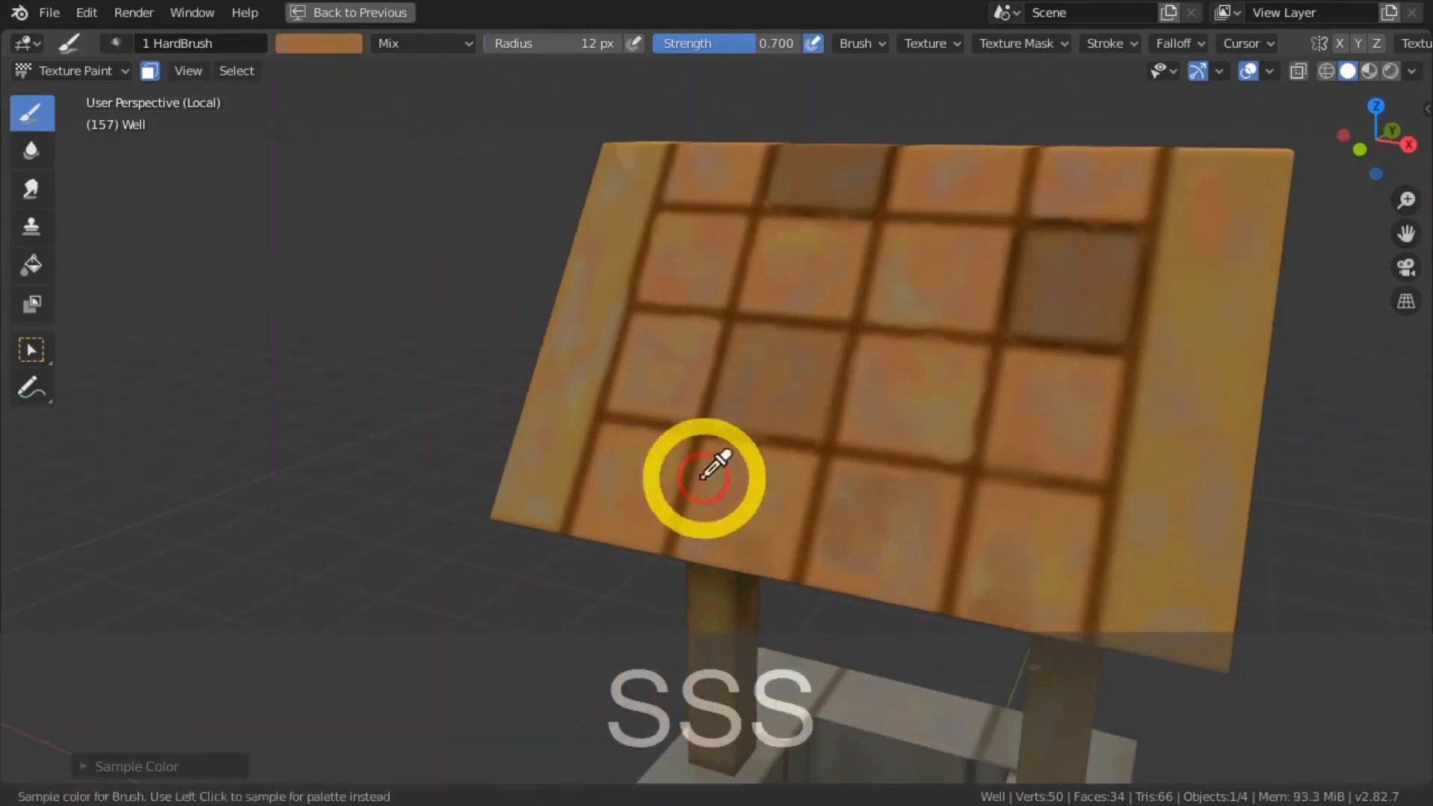
Step: Touch up the remaining patches across the roof slope with sampled colours
mouse_move(161, 321)
middle_mouse_down("shift")
mouse_move(490, 396)
mouse_move(563, 471)
mouse_move(597, 455)
middle_mouse_up("shift")
scroll(515, 470, "up", 1)
key("s")
left_click(841, 256)
key("s")
left_click(522, 157)
left_click(1042, 429)
key("s")
Step: Sample the ridge colours and blend the patches on the two ridge caps nearest the gable end
left_click(700, 517)
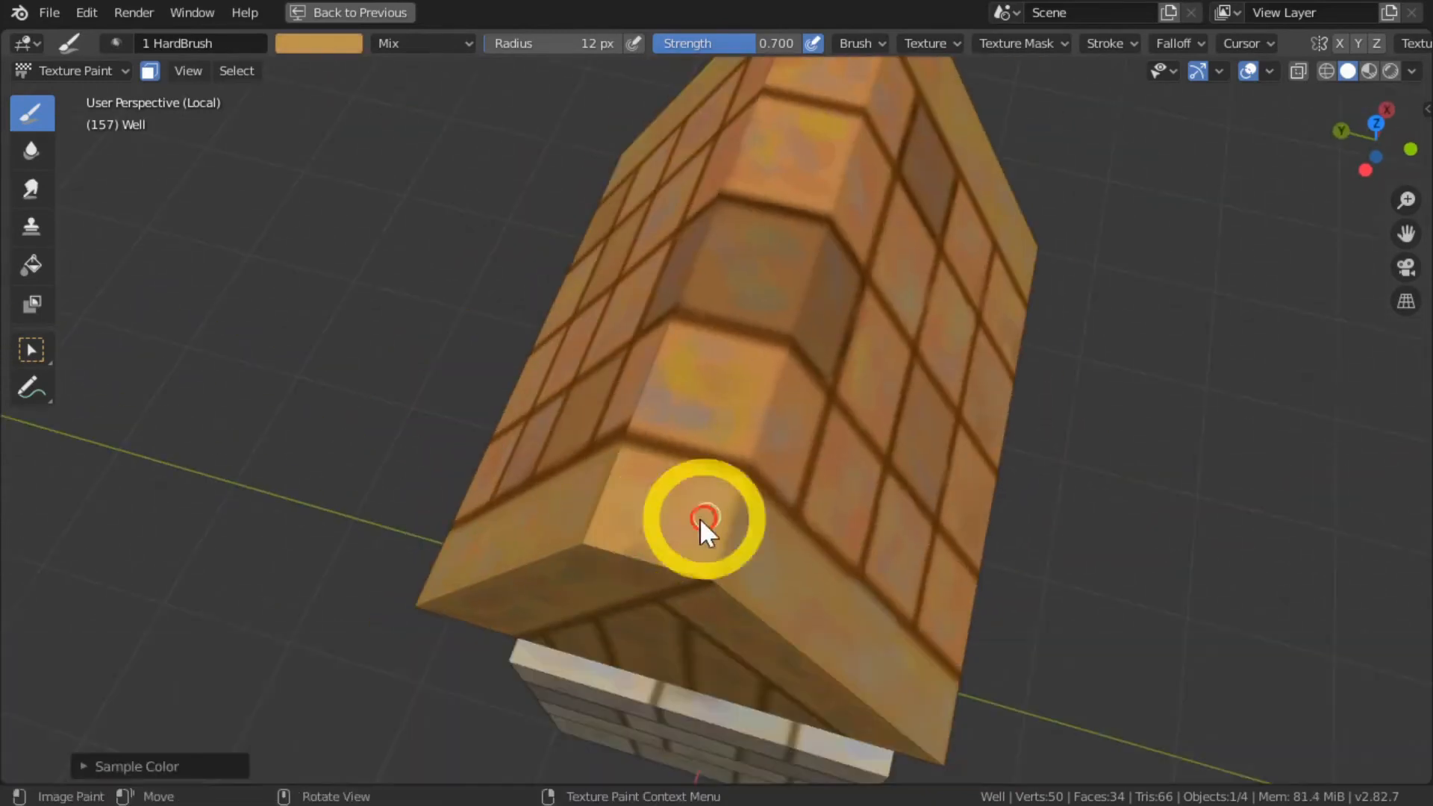
key("s")
key("s")
key("s")
key("s")
left_click(700, 396)
key("s")
Step: Soften the colour patches on the ridge caps further along the roof with sampled colours
middle_click_drag(323, 341, 373, 396)
key("s")
key("s")
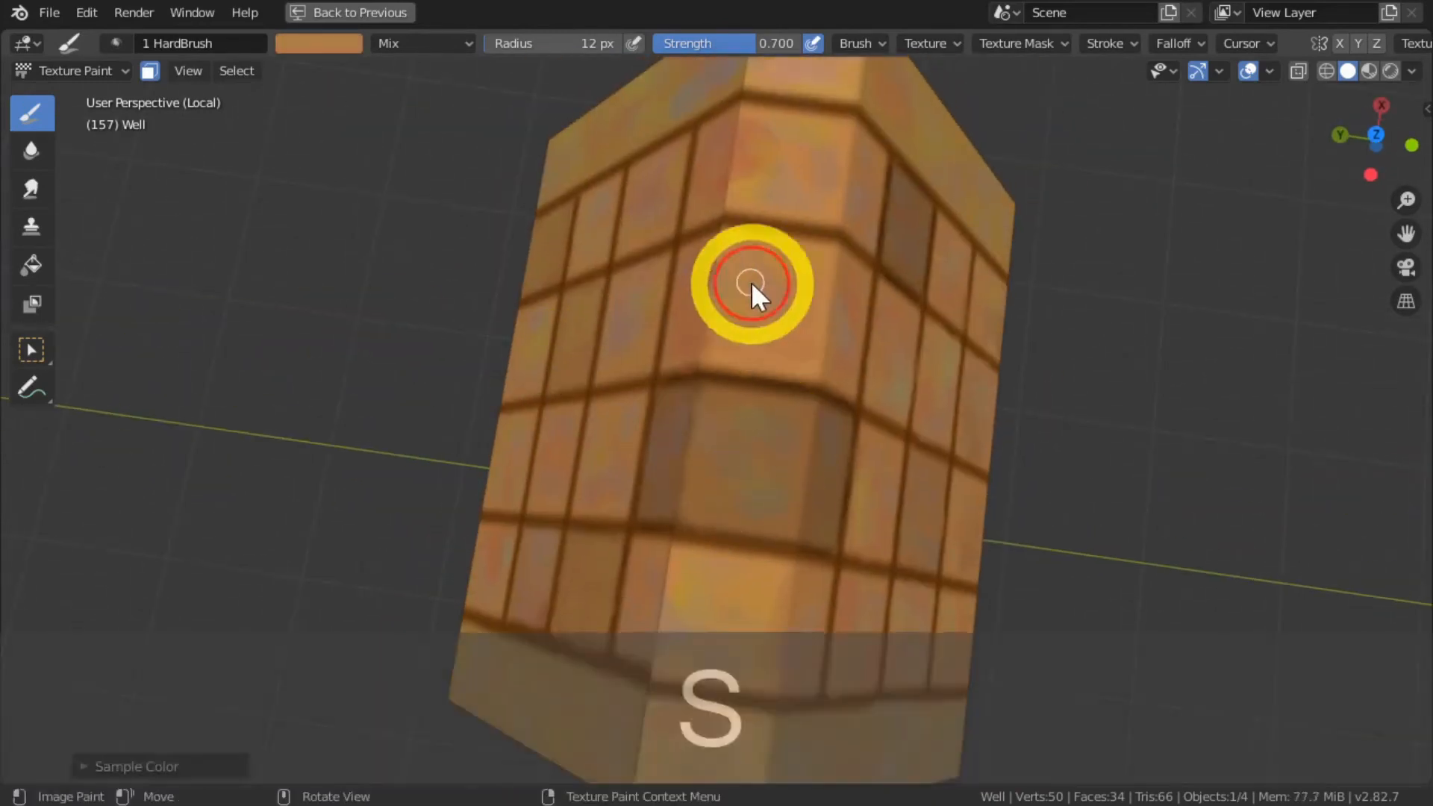
middle_click_drag(751, 281, 741, 428, "shift")
key("shift+s")
Step: Blend the patches on the roof's plain edge strip and soften its border with the end ridge cap
mouse_move(571, 246)
middle_mouse_down()
mouse_move(732, 566)
mouse_move(994, 246)
middle_mouse_up()
key("s")
key("s")
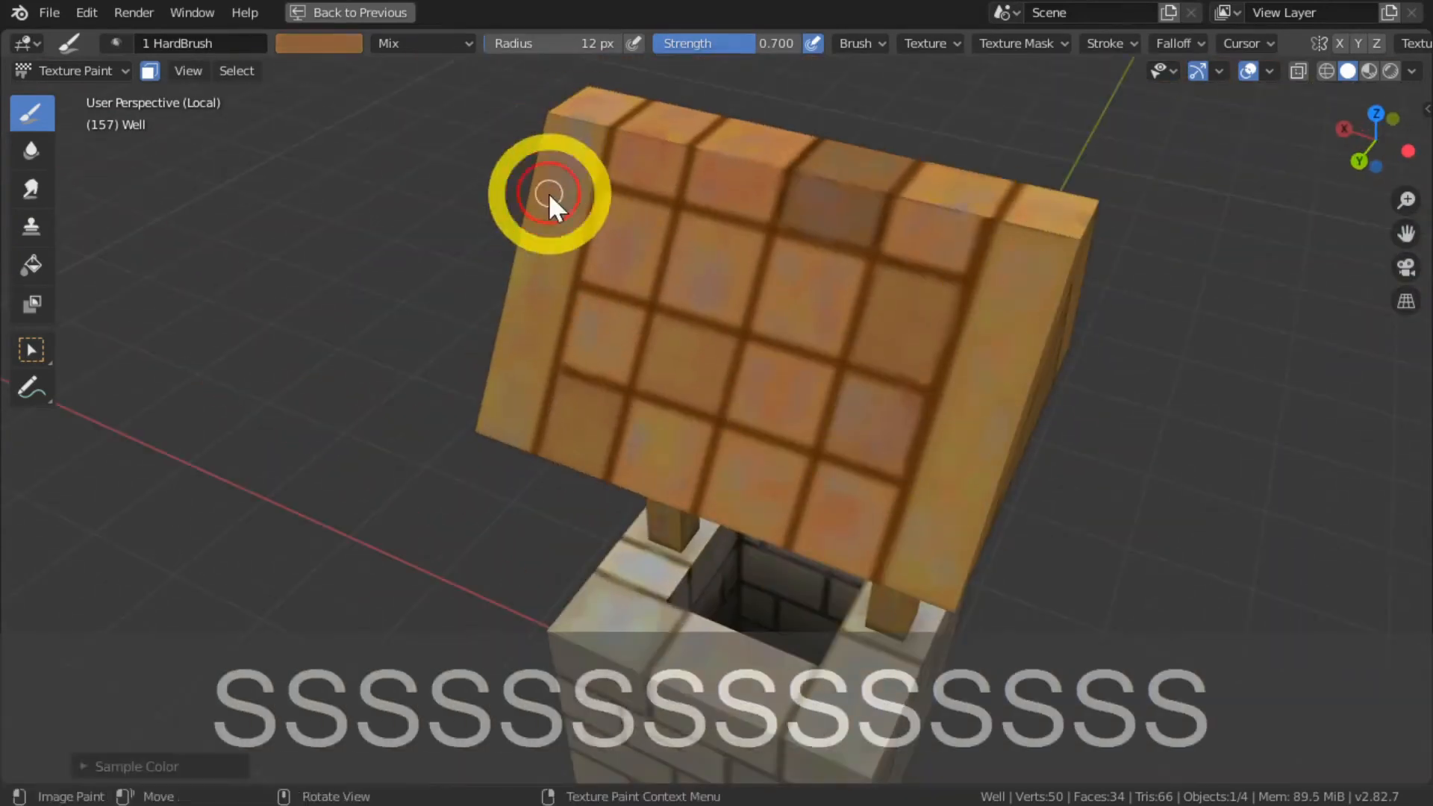
key("s")
middle_click_drag(549, 192, 513, 266)
scroll(512, 266, "up", 2)
mouse_move(477, 351)
middle_mouse_down()
mouse_move(456, 329)
mouse_move(472, 302)
middle_mouse_up()
scroll(472, 302, "up", 1)
key("s")
left_click(483, 282)
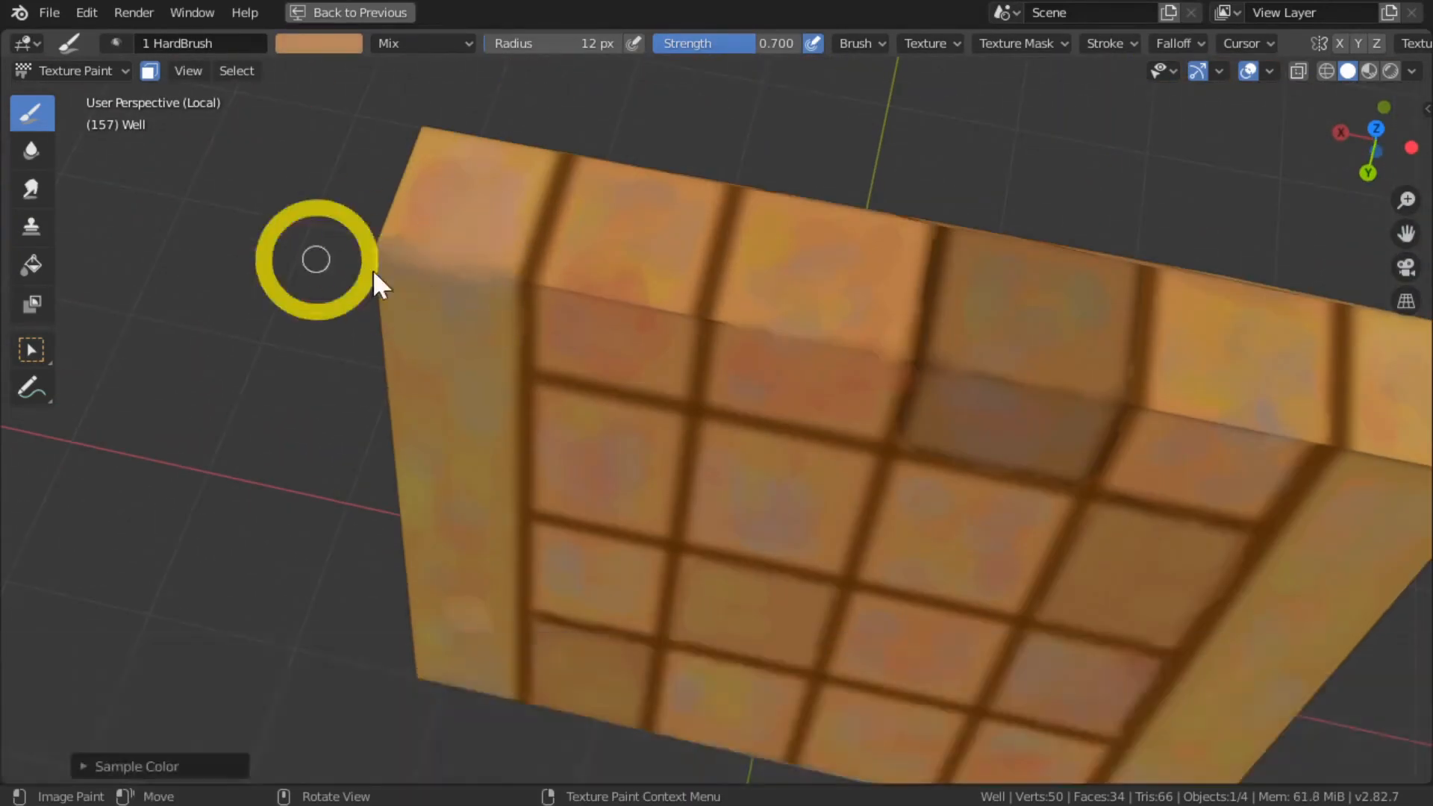
Step: Blend the hard edge between the ridge caps and the roof slope, and touch up the dark grout line with its sampled brown
key("s")
left_click(777, 334)
key("s")
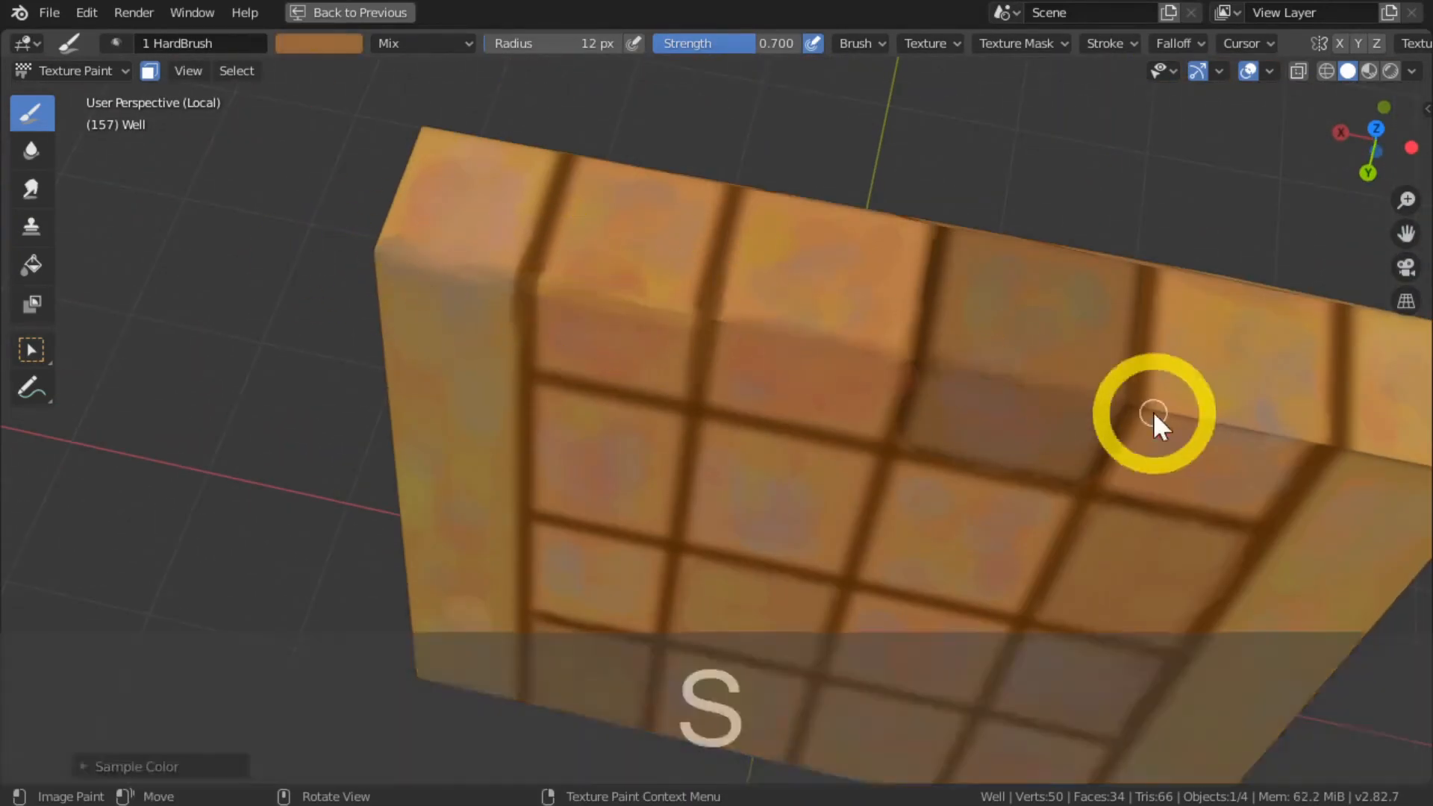
middle_click_drag(1155, 419, 921, 320)
key("s")
key("s")
left_click(649, 410)
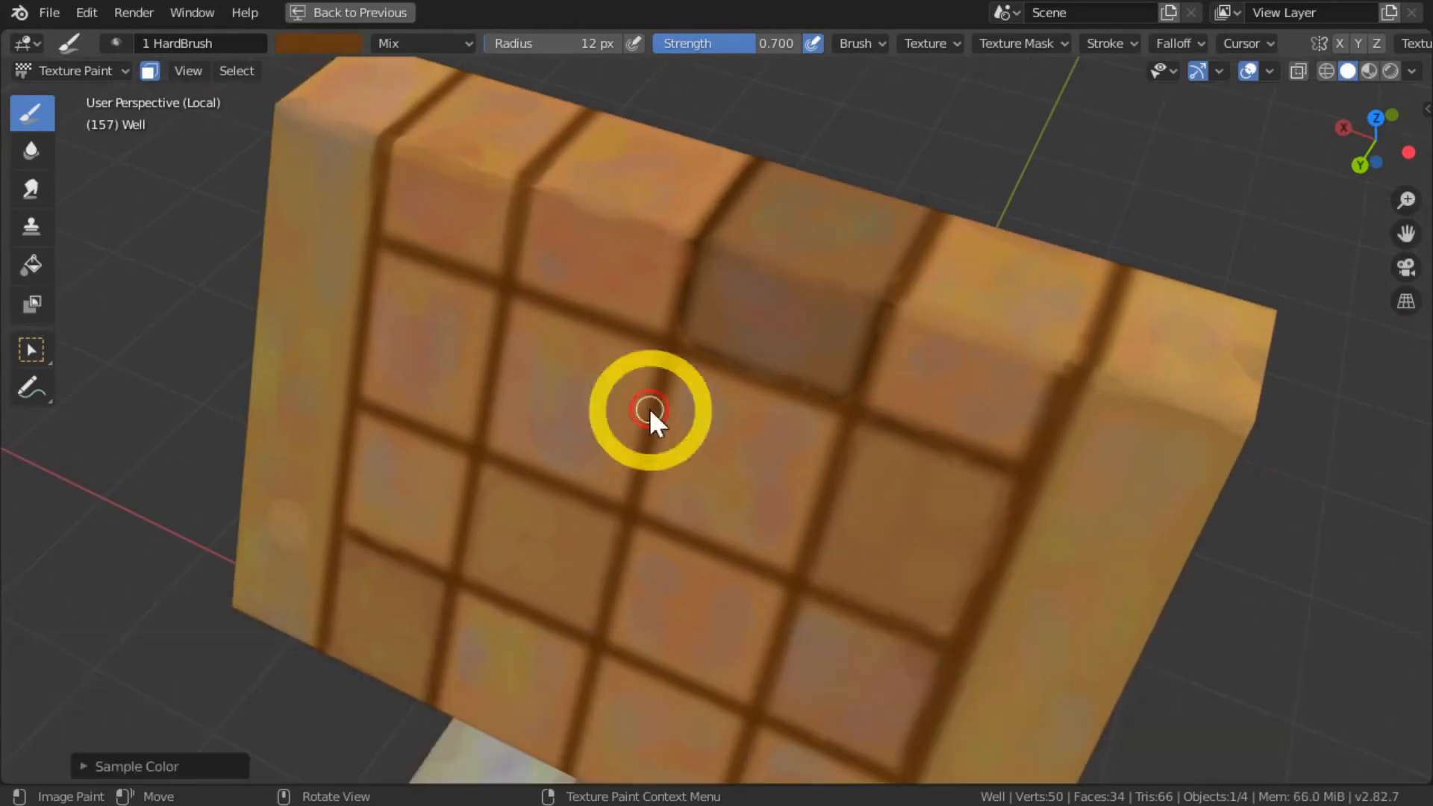
Step: Blend the far post's patches with sampled browns, enlarging the brush radius to 18 px
middle_click_drag(649, 410, 606, 558)
scroll(606, 558, "down", 4)
key("s")
middle_click_drag(460, 355, 852, 500)
scroll(852, 500, "up", 4)
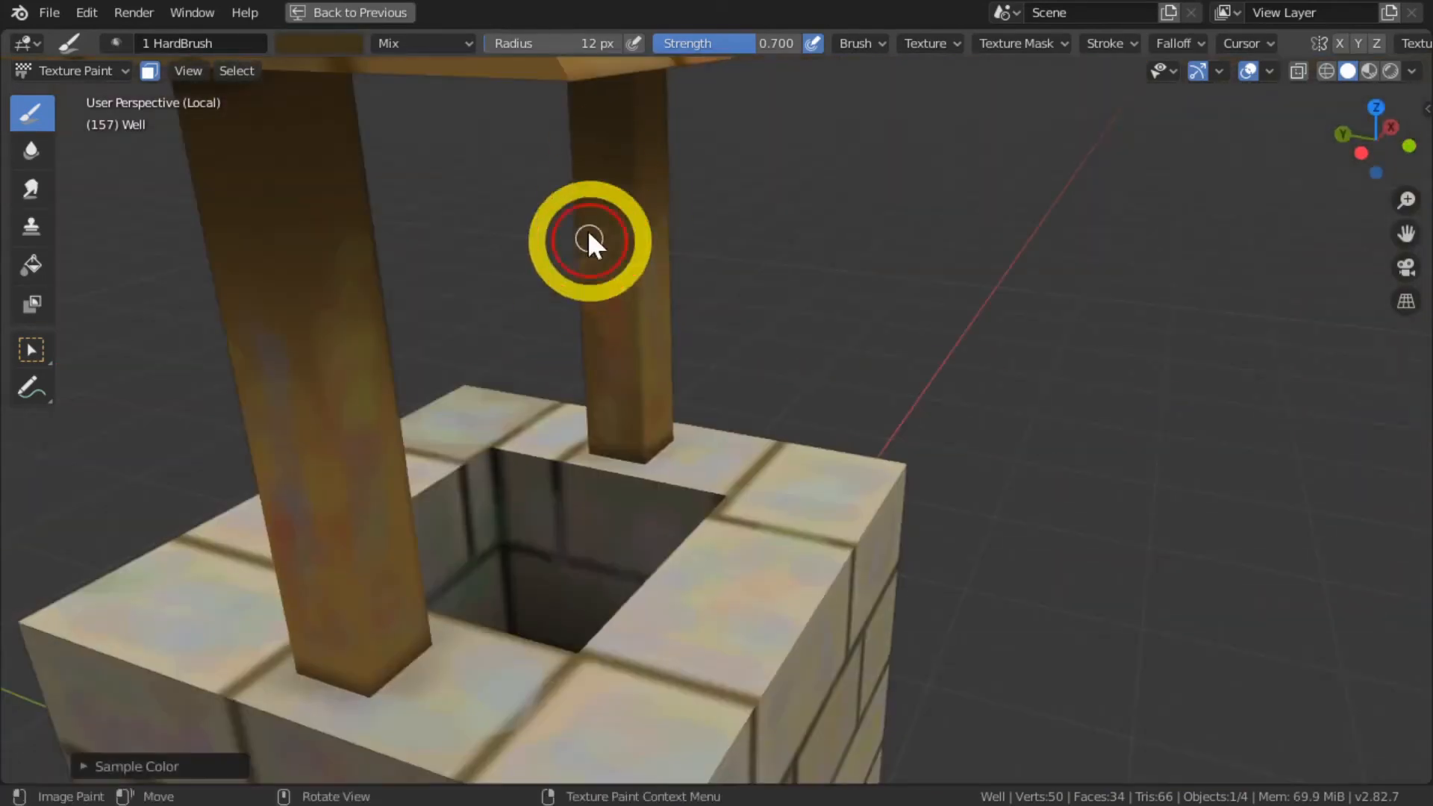
key("s")
left_click(599, 311)
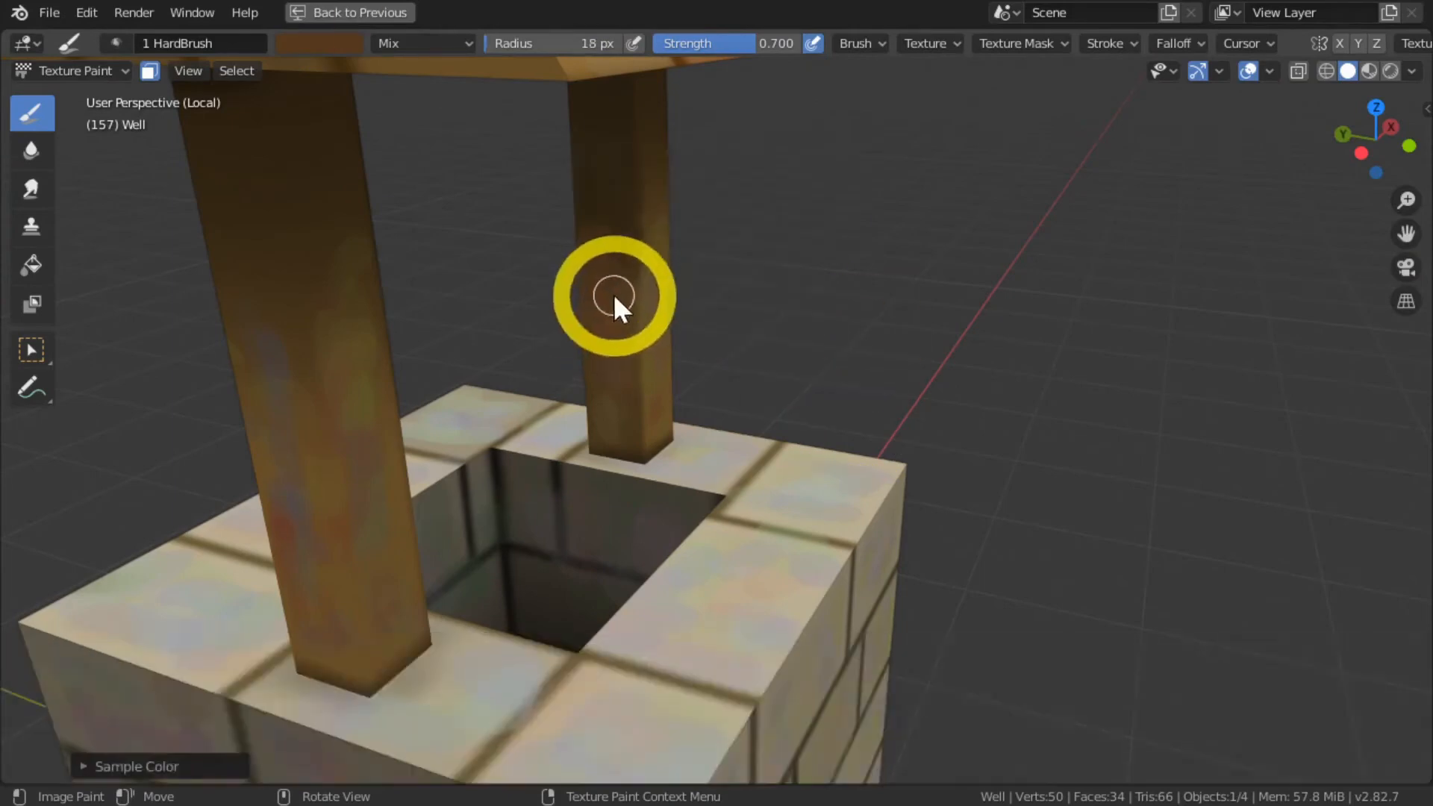
middle_click_drag(614, 294, 567, 291)
key("s")
left_click(629, 237)
Step: With a 12 px brush, blend the patches on the outer faces of the wooden post with sampled browns
middle_click_drag(383, 124, 232, 112)
key("s")
key("s")
left_click(691, 238)
middle_click_drag(690, 237, 679, 265)
key("s")
left_click(673, 379)
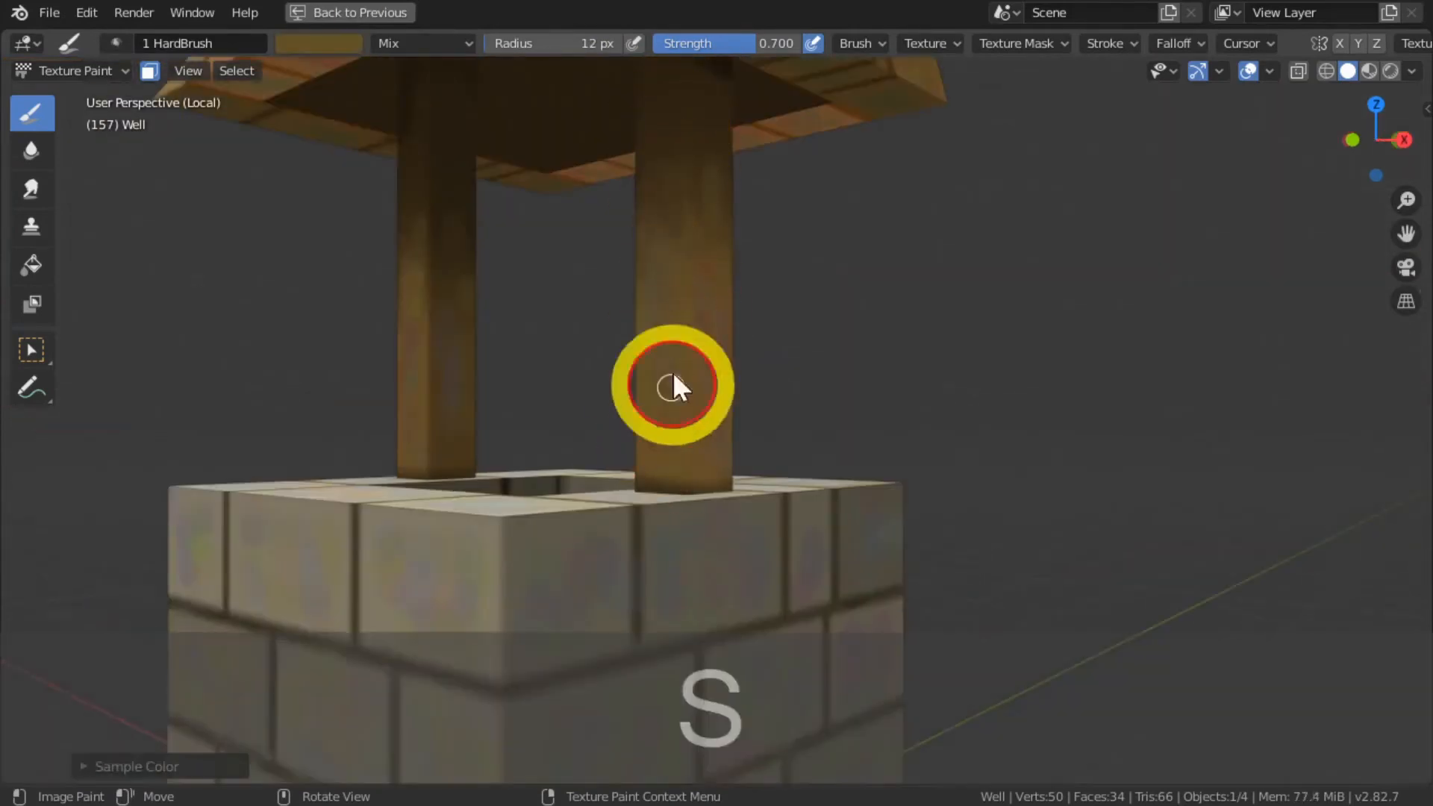
middle_click_drag(673, 380, 690, 362)
key("s")
key("s")
key("s")
key("s")
key("s")
Step: Try further brush strokes on the posts with sampled browns and undo them
left_click_drag(689, 361, 709, 196)
key("ctrl+z")
mouse_move(709, 196)
middle_mouse_down()
mouse_move(777, 434)
mouse_move(603, 431)
mouse_move(808, 441)
middle_mouse_up()
key("s")
key("s")
left_click(809, 441)
key("ctrl+z")
Step: Sample the dark brown of the post and enlarge the brush radius to 20 px to blend its upper section
middle_click_drag(918, 392, 826, 362)
key("s")
left_click(825, 363)
key("bracketright")
key("bracketright")
key("bracketright")
key("bracketright")
key("bracketright")
key("bracketright")
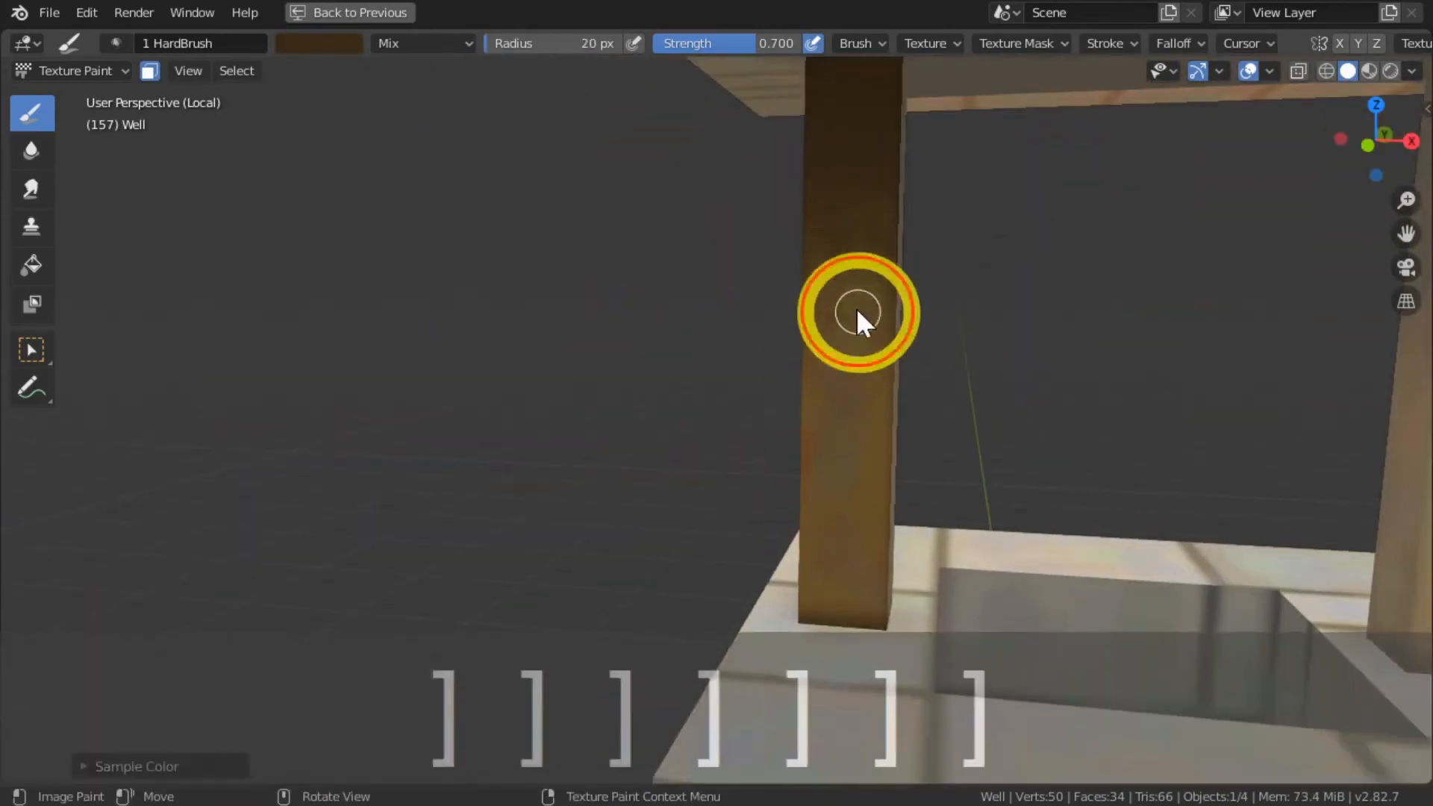
Step: Soften the remaining colour patches on the posts with sampled browns
mouse_move(856, 312)
middle_mouse_down()
mouse_move(828, 343)
mouse_move(894, 530)
mouse_move(849, 799)
mouse_move(697, 534)
mouse_move(643, 317)
mouse_move(518, 387)
mouse_move(754, 526)
mouse_move(1001, 410)
mouse_move(589, 463)
mouse_move(745, 502)
mouse_move(749, 467)
middle_mouse_up()
key("s")
key("s")
key("s")
key("s")
Step: Adjust the brush radius to 12 px and sample colours for blending the stone base
mouse_move(493, 421)
middle_mouse_down("shift")
mouse_move(510, 432)
mouse_move(618, 394)
mouse_move(975, 518)
mouse_move(992, 560)
mouse_move(671, 614)
mouse_move(103, 388)
middle_mouse_up("shift")
scroll(618, 394, "up", 4)
key("bracketright")
left_click(948, 512, "alt")
key("bracketleft")
key("bracketleft")
key("bracketleft")
key("a")
middle_click_drag(373, 382, 477, 424)
key("bracketleft")
key("bracketleft")
key("bracketleft")
key("bracketleft")
key("bracketleft")
key("s")
key("bracketright")
key("bracketright")
key("bracketright")
Step: Blend the colour patches on the upper bricks of the stone base with sampled stone colours
mouse_move(757, 481)
middle_mouse_down()
mouse_move(1193, 546)
mouse_move(464, 445)
mouse_move(489, 552)
middle_mouse_up()
scroll(464, 445, "up", 4)
scroll(489, 552, "down", 4)
left_click_drag(754, 463, 687, 492)
key("s")
middle_click_drag(1017, 634, 876, 358)
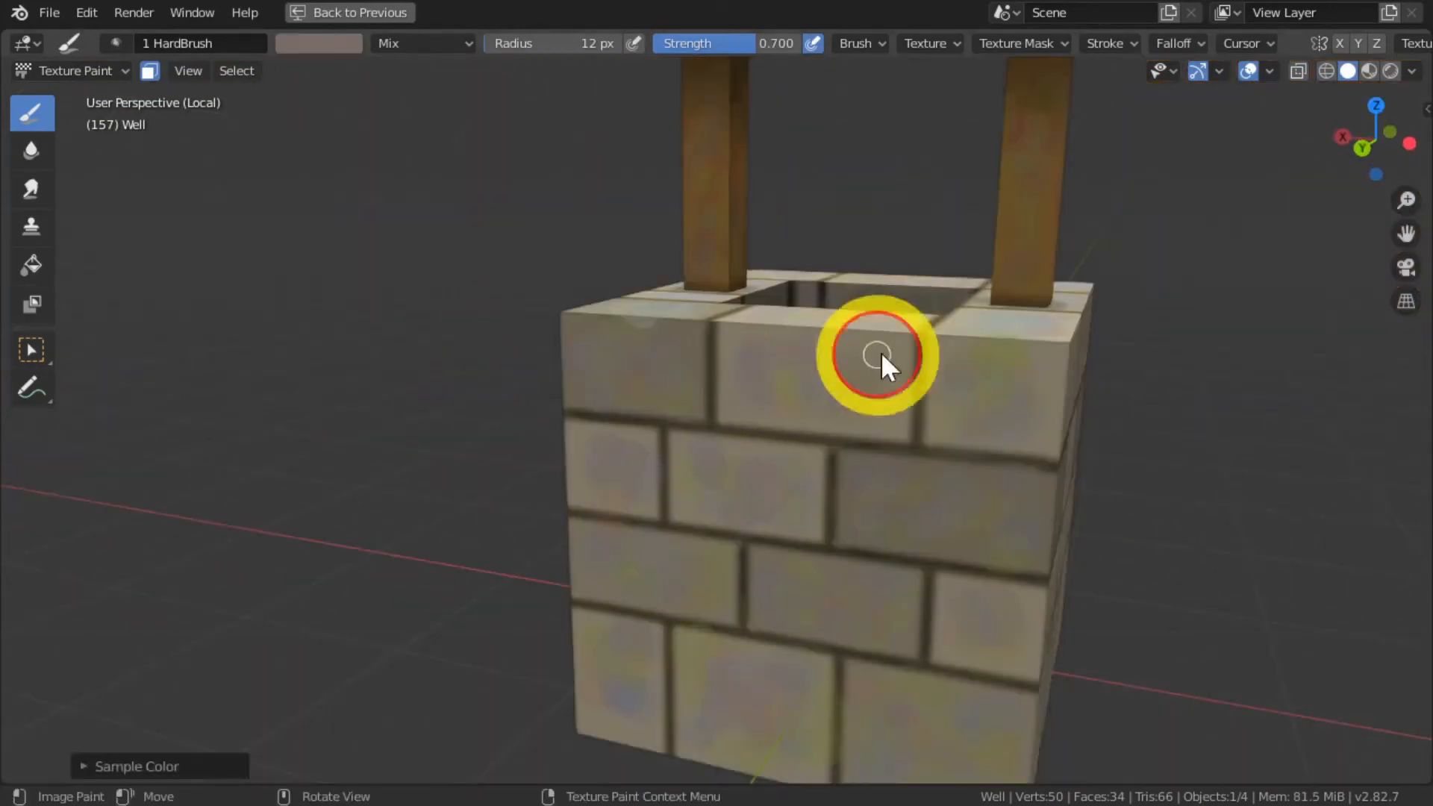
key("s")
Step: Enlarge the brush radius to 15 px and blend the patches on the bottom bricks of the base's shaded side
mouse_move(1034, 493)
middle_mouse_down()
mouse_move(639, 354)
mouse_move(552, 451)
mouse_move(313, 226)
middle_mouse_up()
key("s")
key("bracketright")
key("bracketright")
key("bracketright")
middle_click_drag(509, 705, 509, 521, "shift")
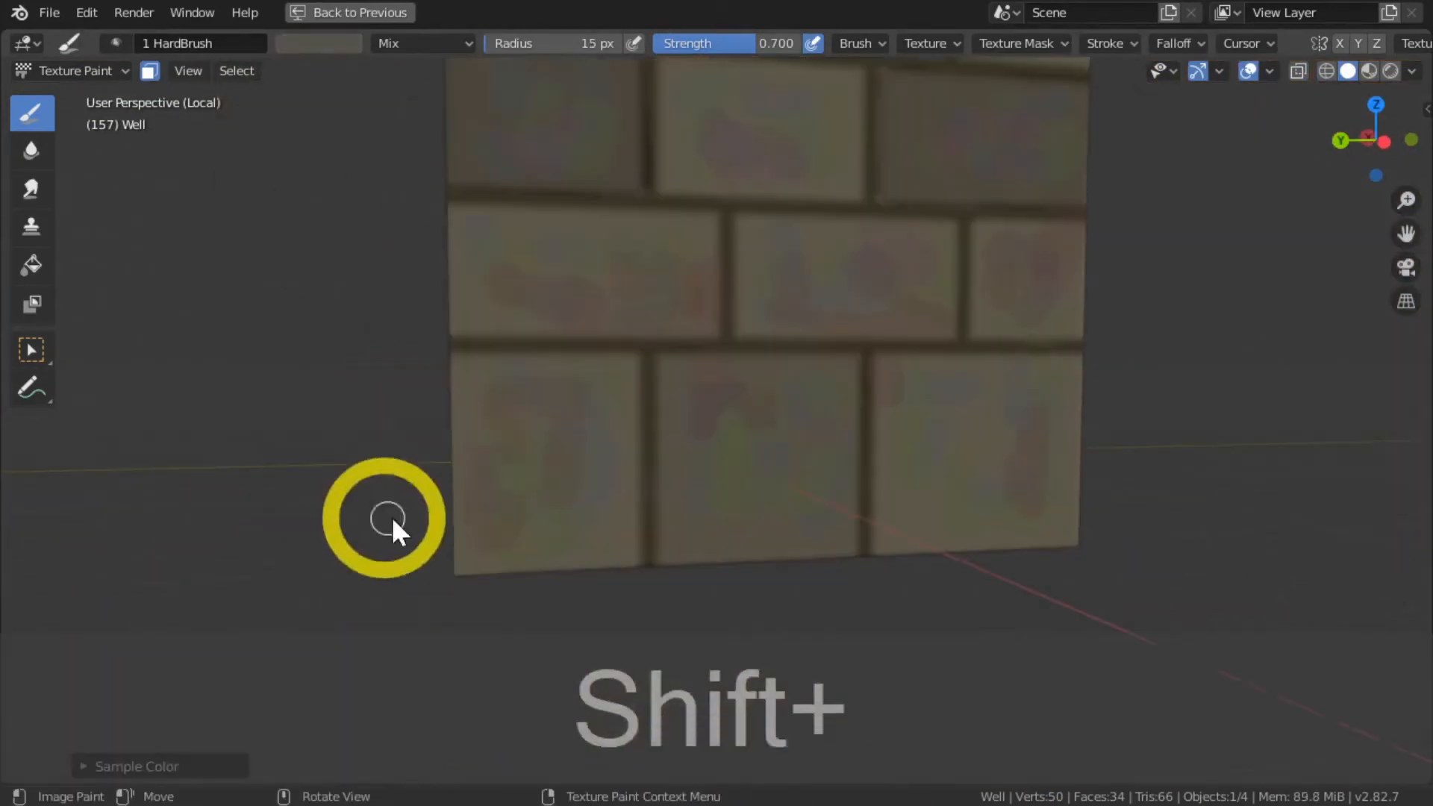
key("s")
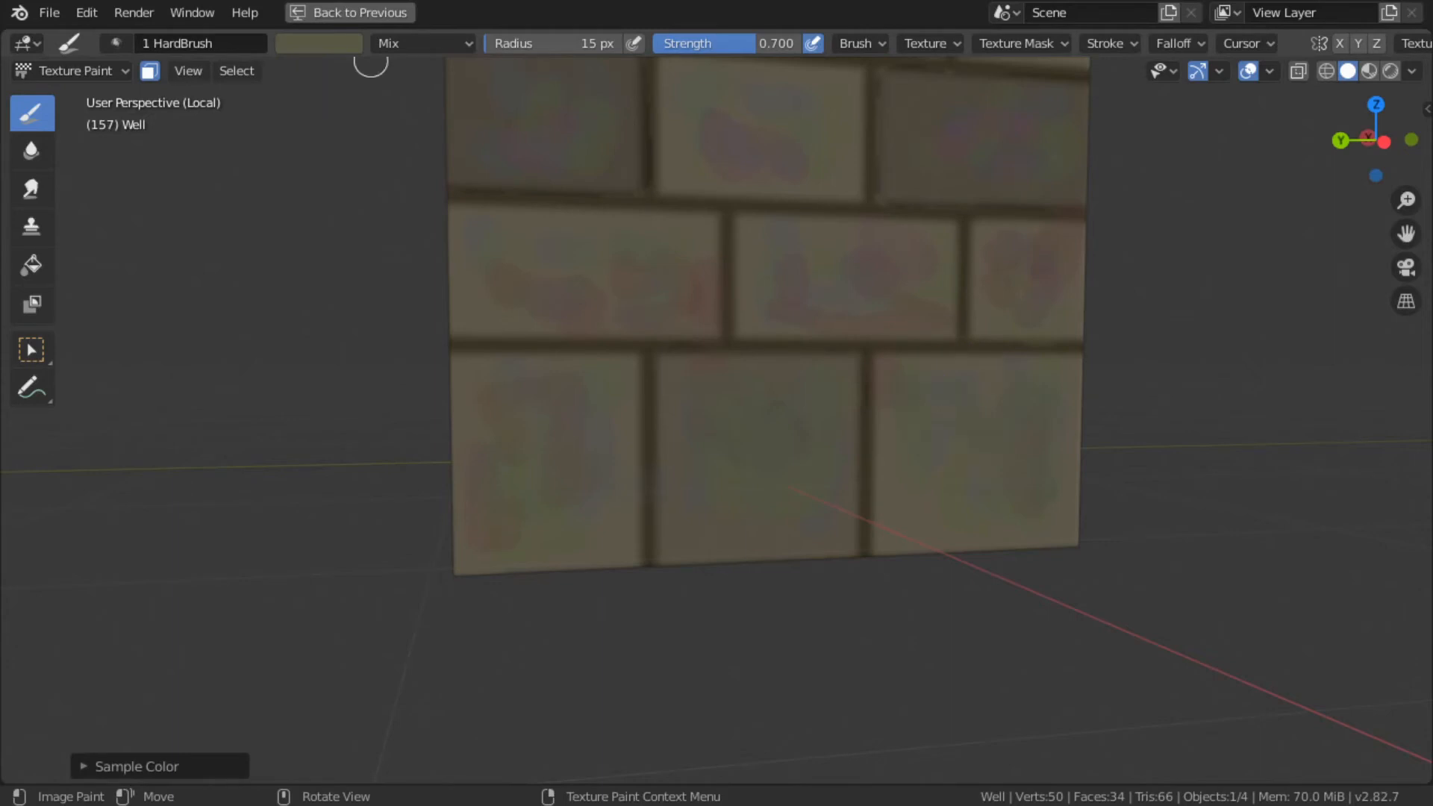
Step: Soften the patches on the upper brick rows of the base's shaded side with sampled colours
key("s")
key("s")
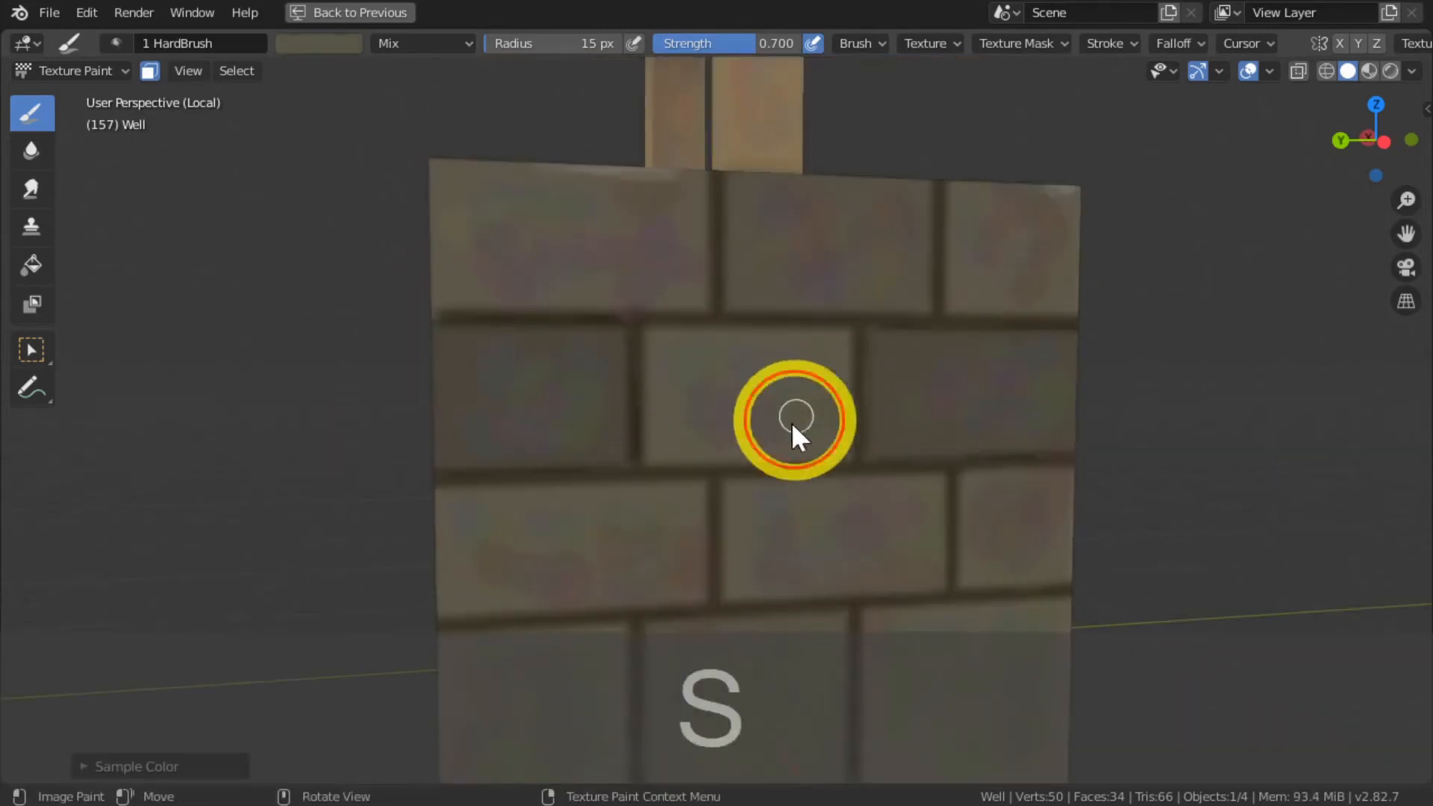
key("s")
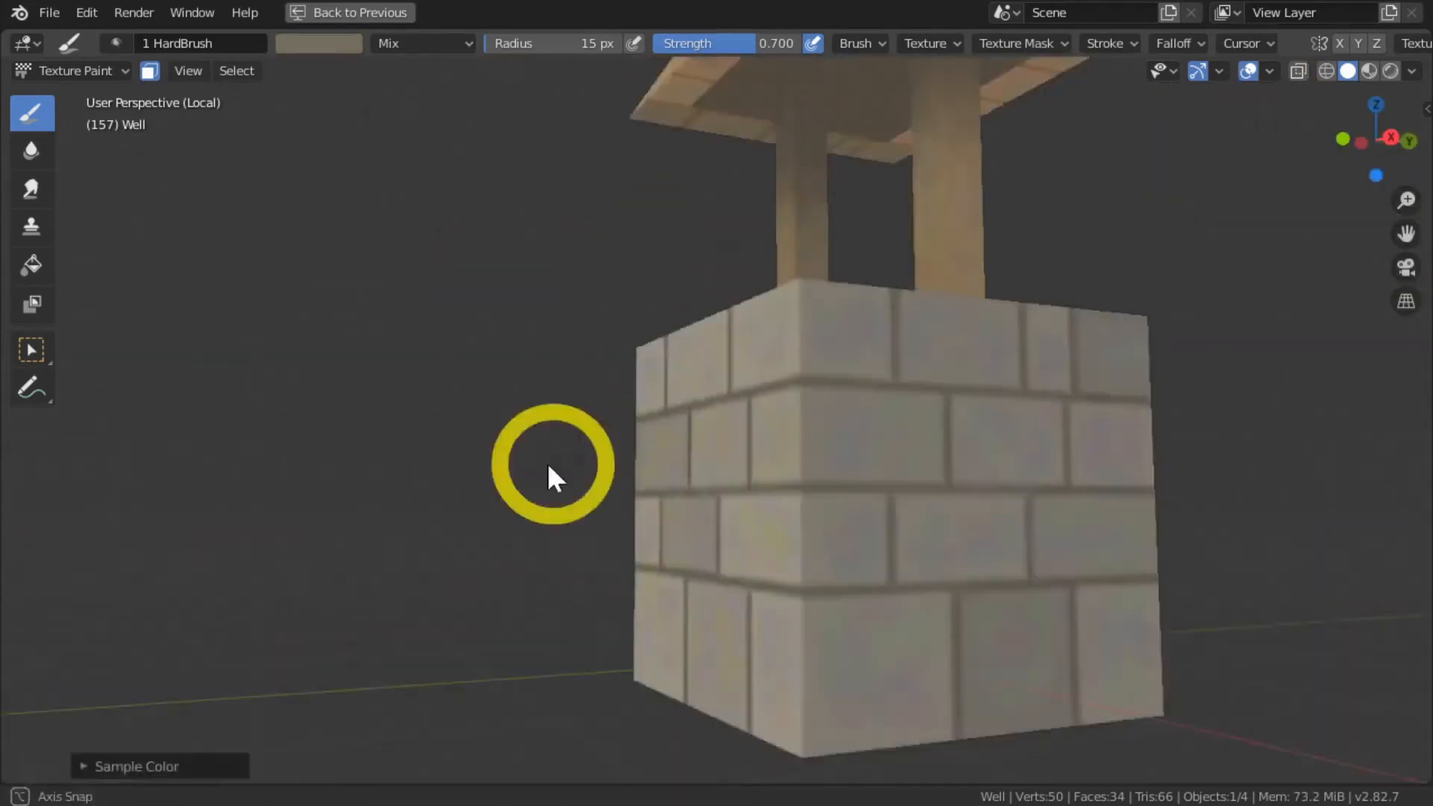
Step: Reduce the brush radius to 13 px and blend the patches on the opposite side's bricks, including the bottom row
key("bracketleft")
key("s")
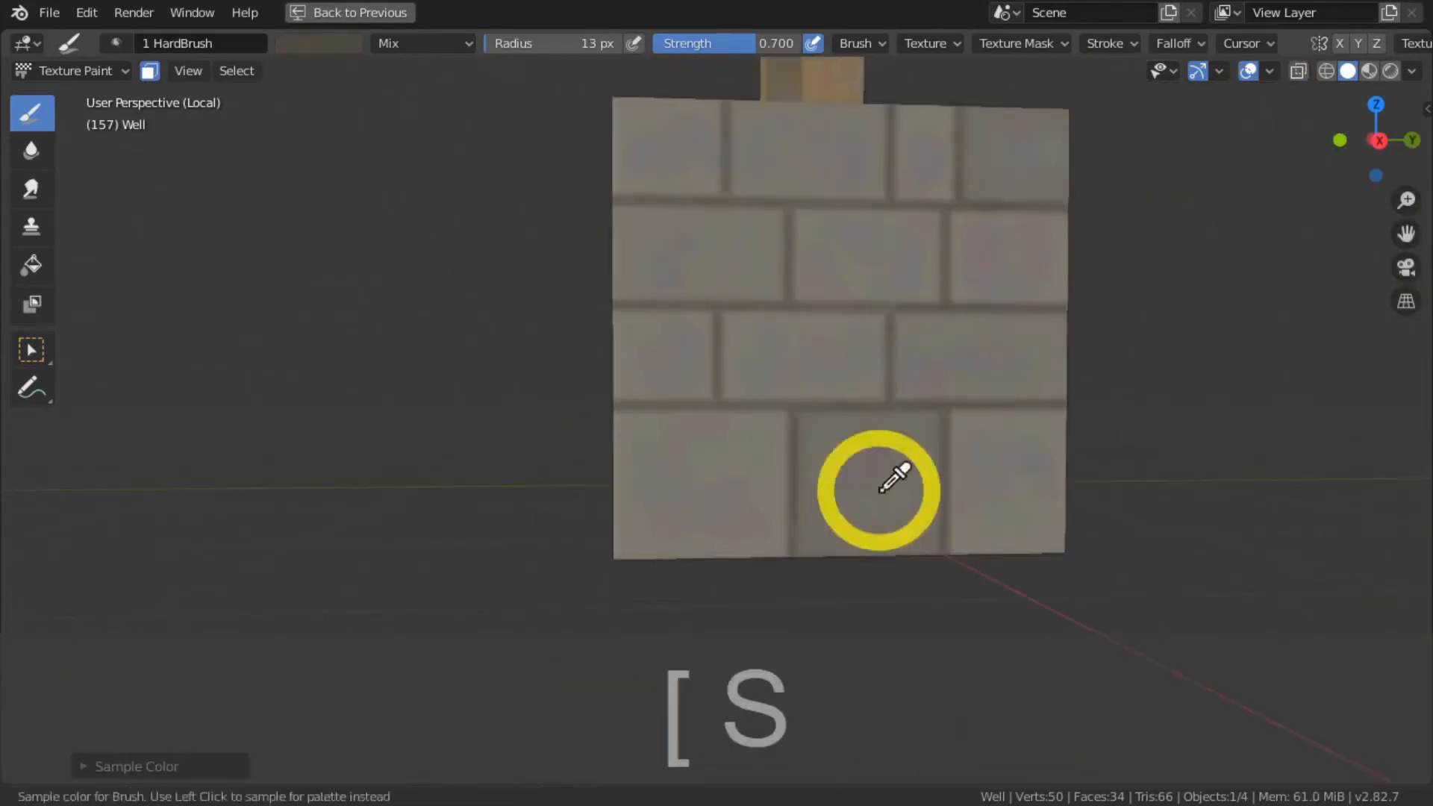
left_click(761, 215)
key("s")
left_click(722, 482)
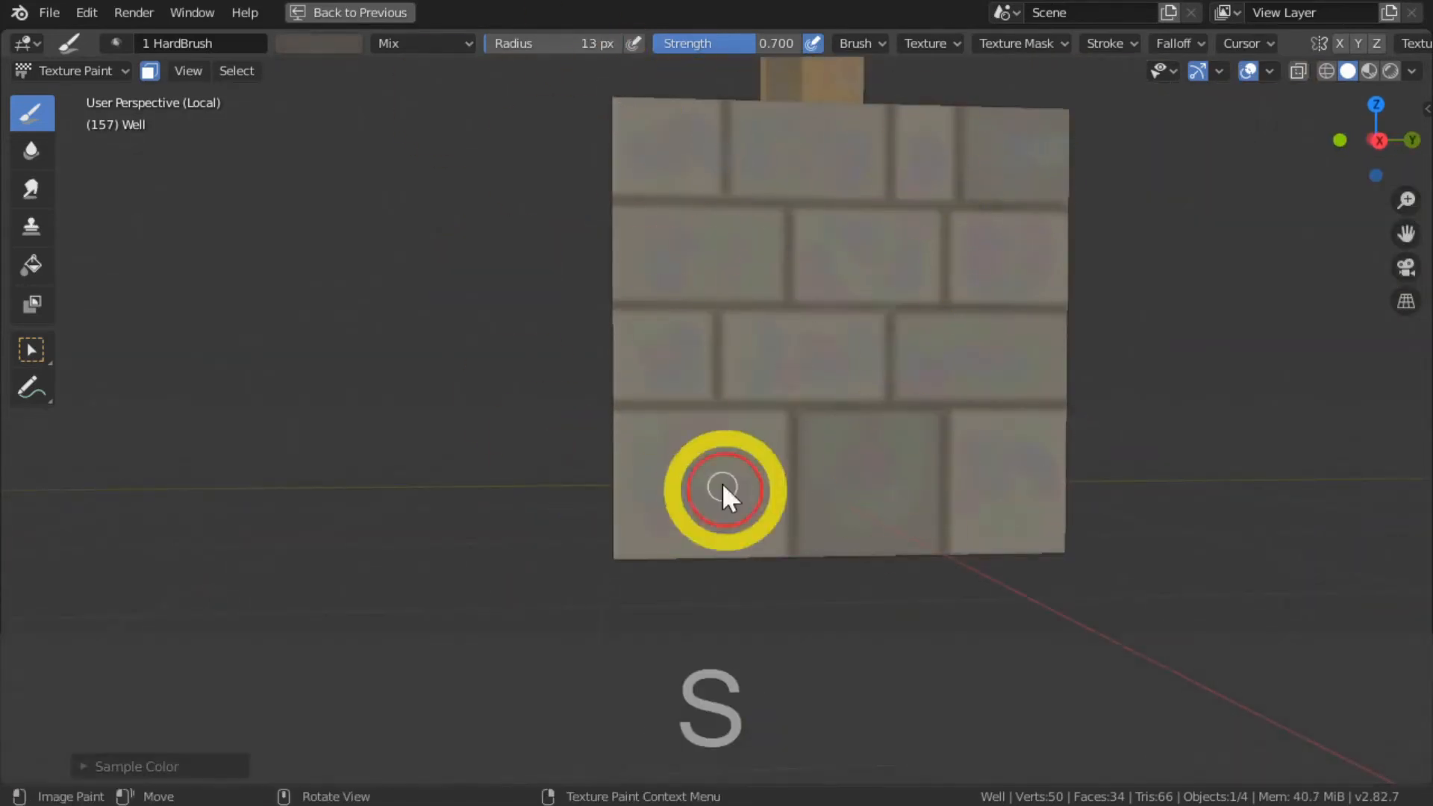
Step: Blend the remaining patches on the bottom-row, middle-row and top-corner bricks of the base's lit side with sampled stone colours
key("s")
left_click(787, 540)
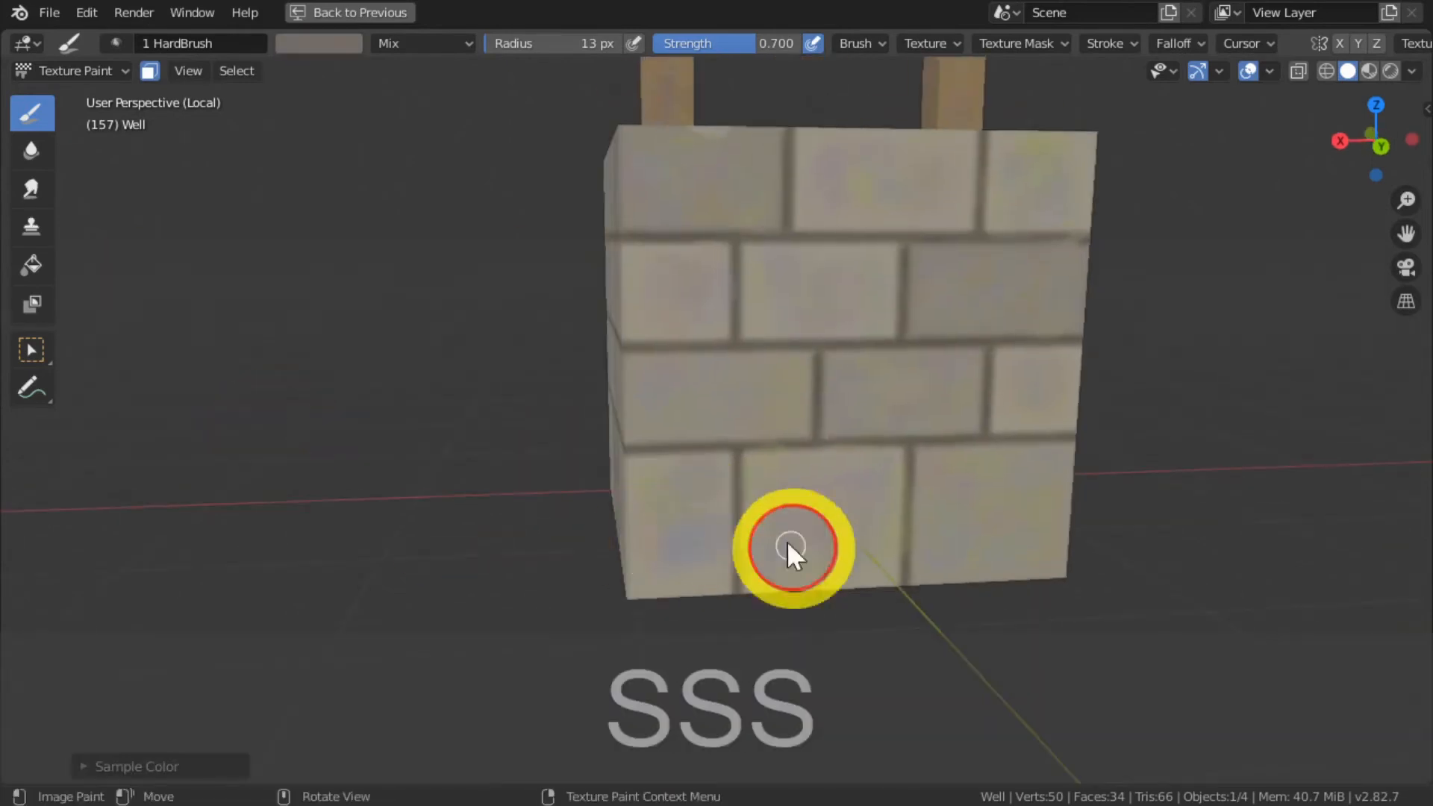
key("s")
left_click(1026, 170)
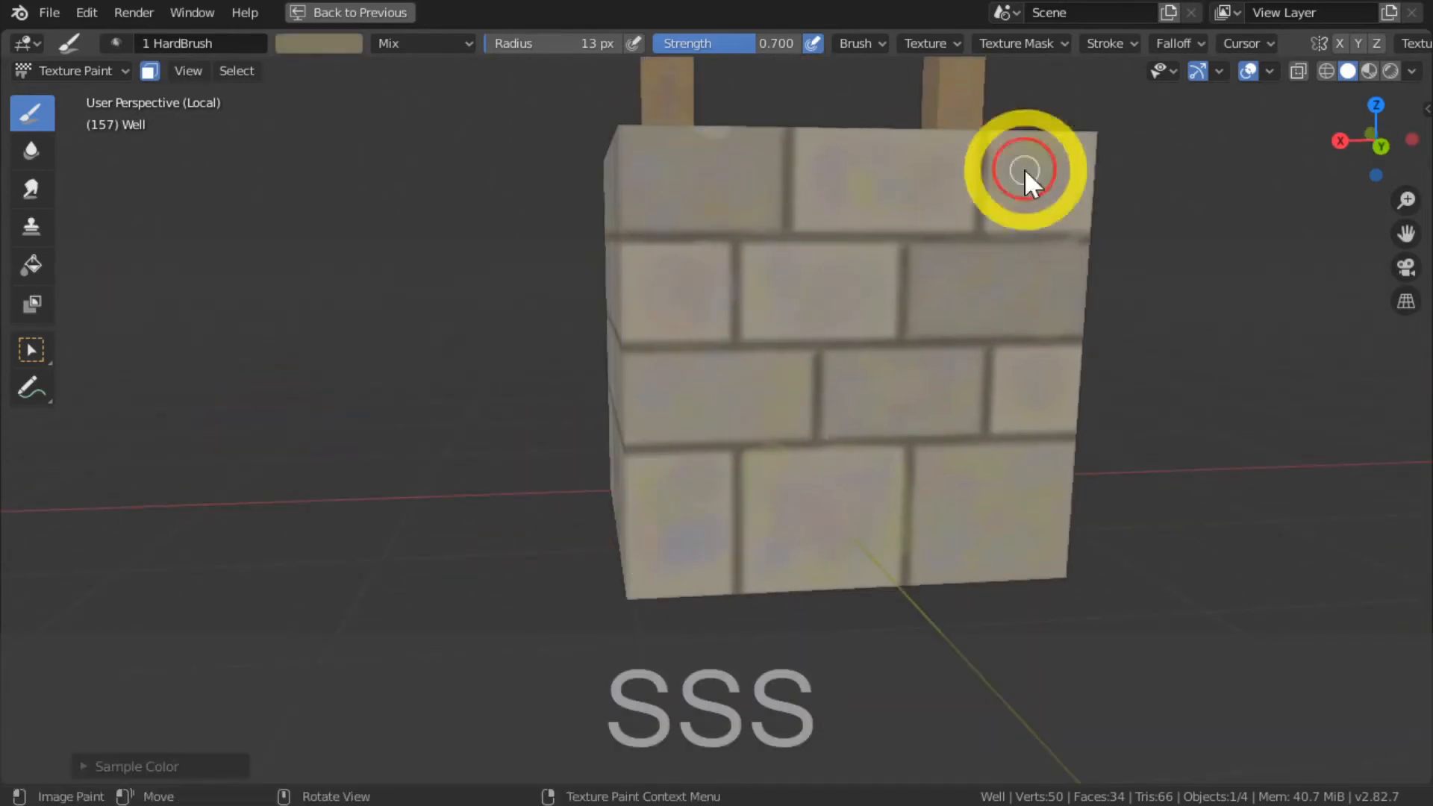
key("s")
key("s")
left_click(1020, 411)
key("s")
left_click(650, 275)
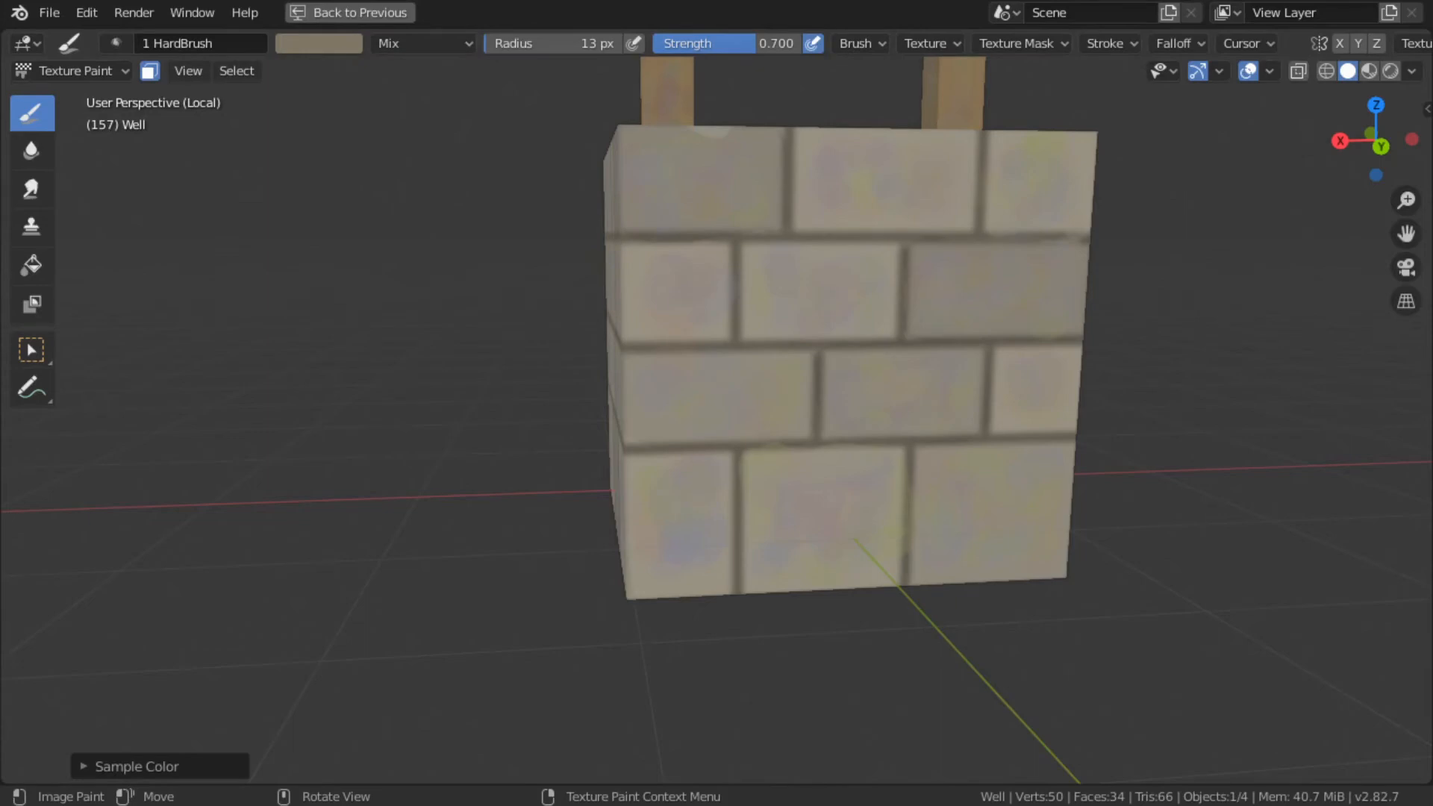
Step: Soften the patches on the upper bricks of the base's darker adjoining side with sampled colours
mouse_move(655, 506)
middle_mouse_down()
mouse_move(365, 490)
mouse_move(937, 393)
mouse_move(485, 425)
mouse_move(502, 406)
middle_mouse_up()
scroll(847, 410, "down", 5)
scroll(485, 426, "up", 2)
scroll(470, 321, "up", 4)
key("s")
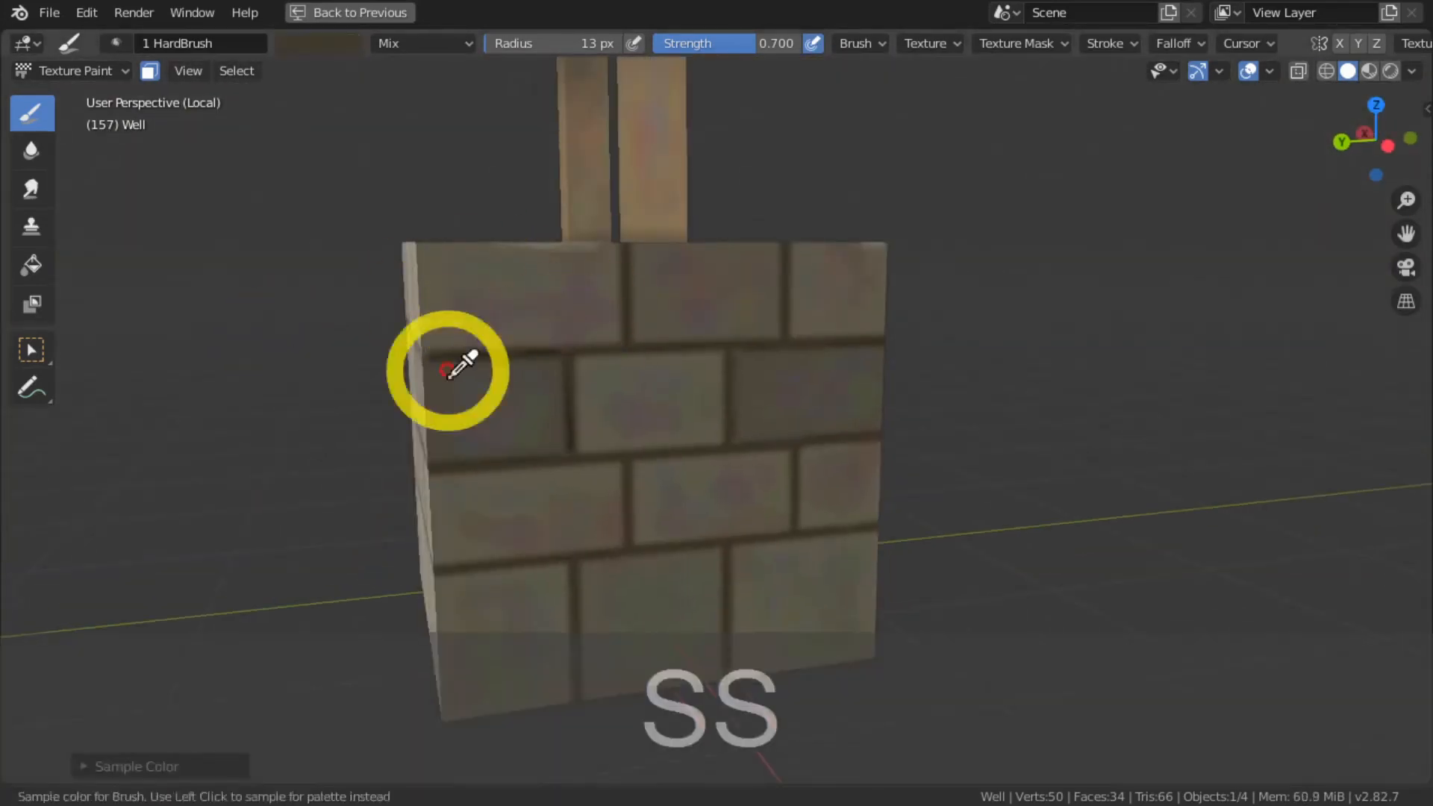
key("s")
left_click(847, 297)
middle_click_drag(376, 508, 466, 397, "shift")
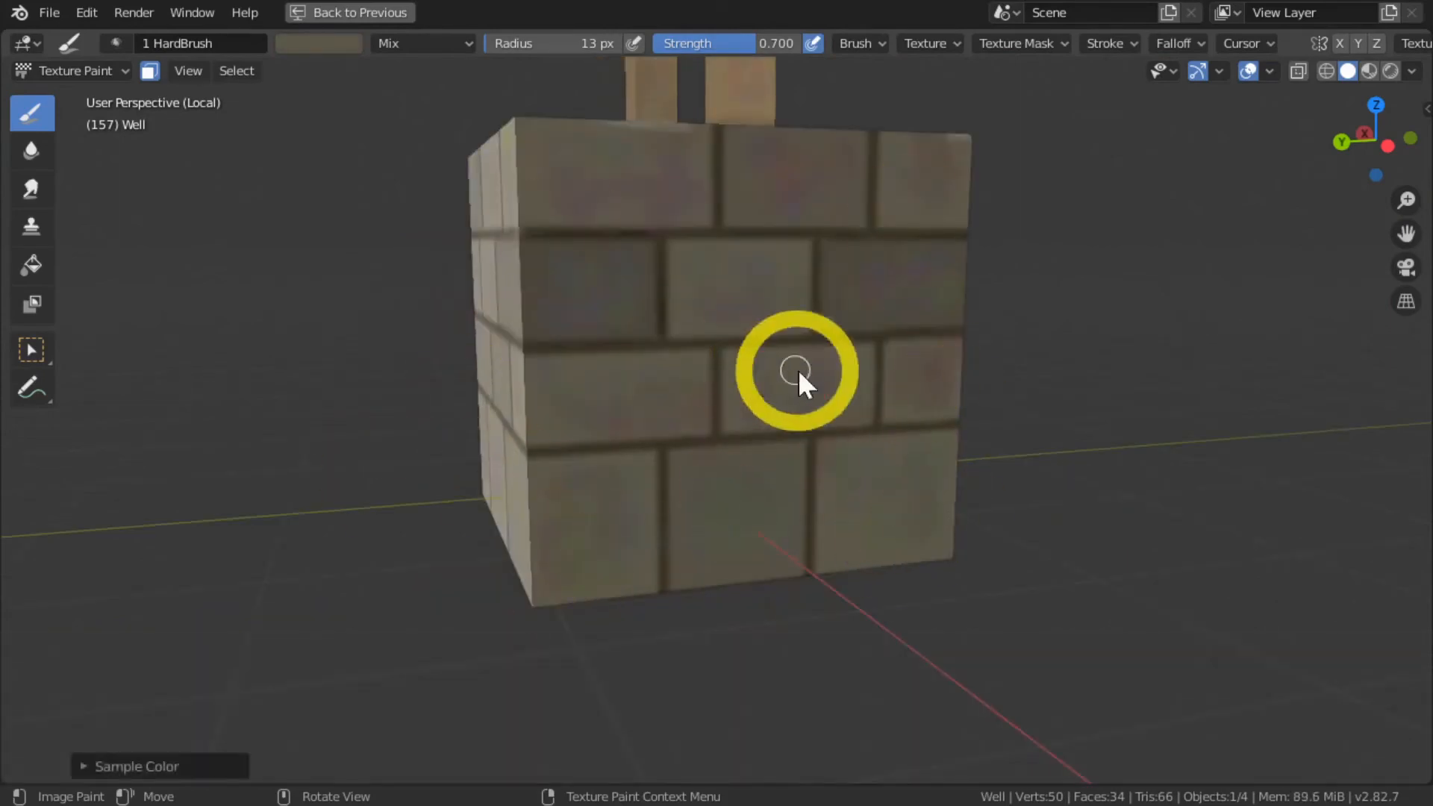
Step: Examine the blended colour variation on the well's stone base, rim, posts and roof from all around
middle_click_drag(433, 351, 438, 409)
scroll(225, 387, "down", 5)
scroll(433, 233, "up", 5)
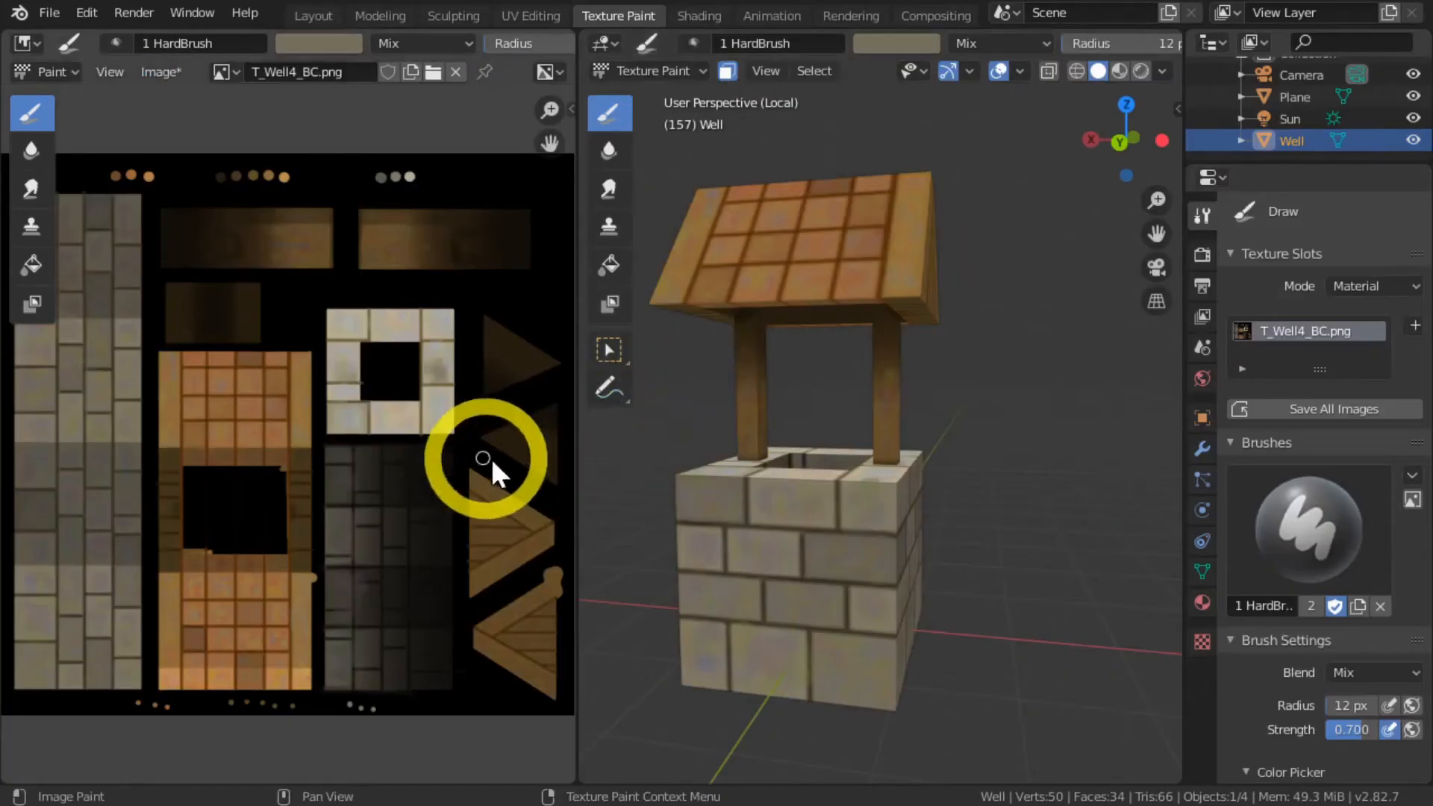
mouse_move(642, 477)
middle_mouse_down("shift")
mouse_move(732, 499)
mouse_move(885, 306)
middle_mouse_up("shift")
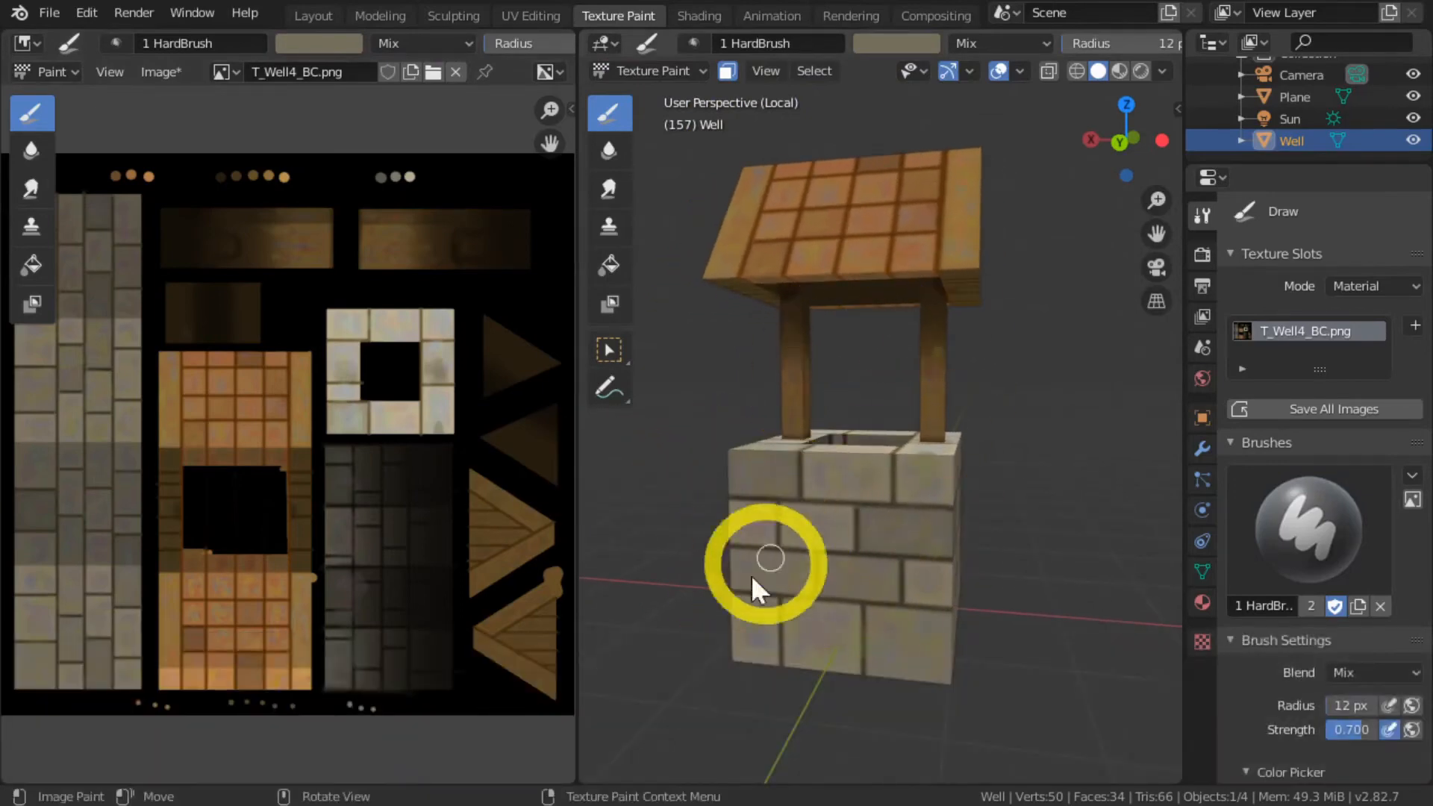
mouse_move(907, 535)
middle_mouse_down()
mouse_move(761, 512)
mouse_move(905, 576)
middle_mouse_up()
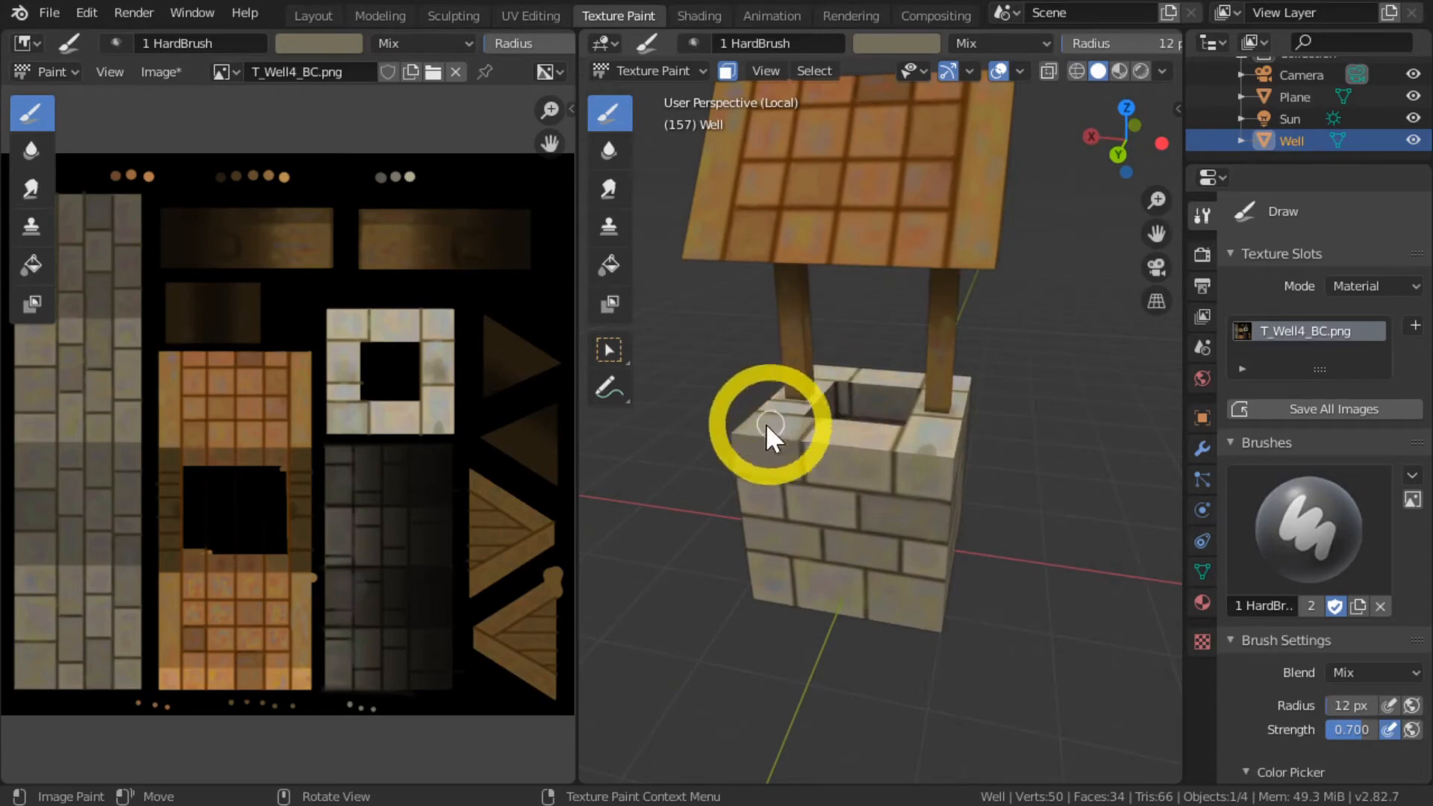
middle_click_drag(768, 432, 768, 656, "shift")
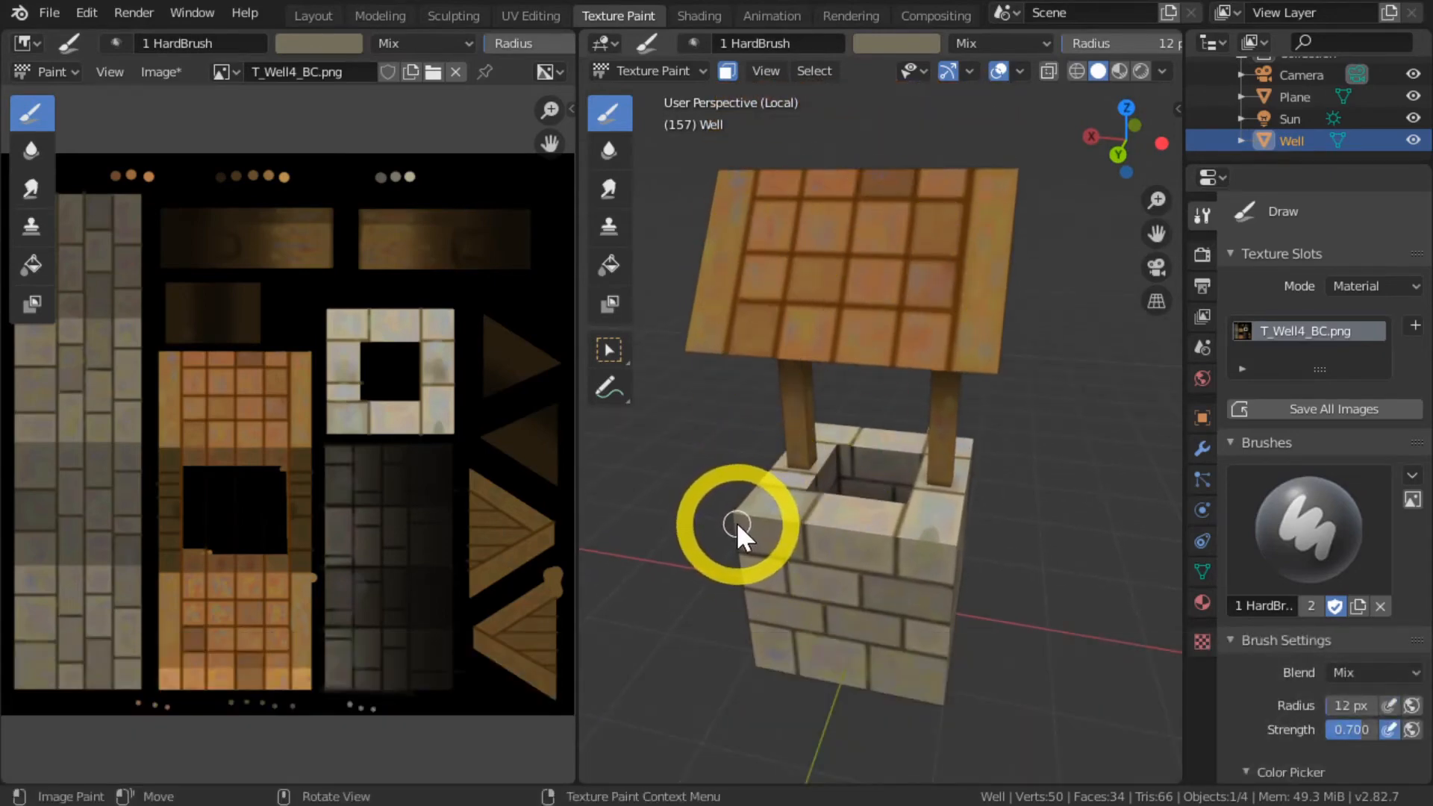
middle_click_drag(749, 454, 913, 538)
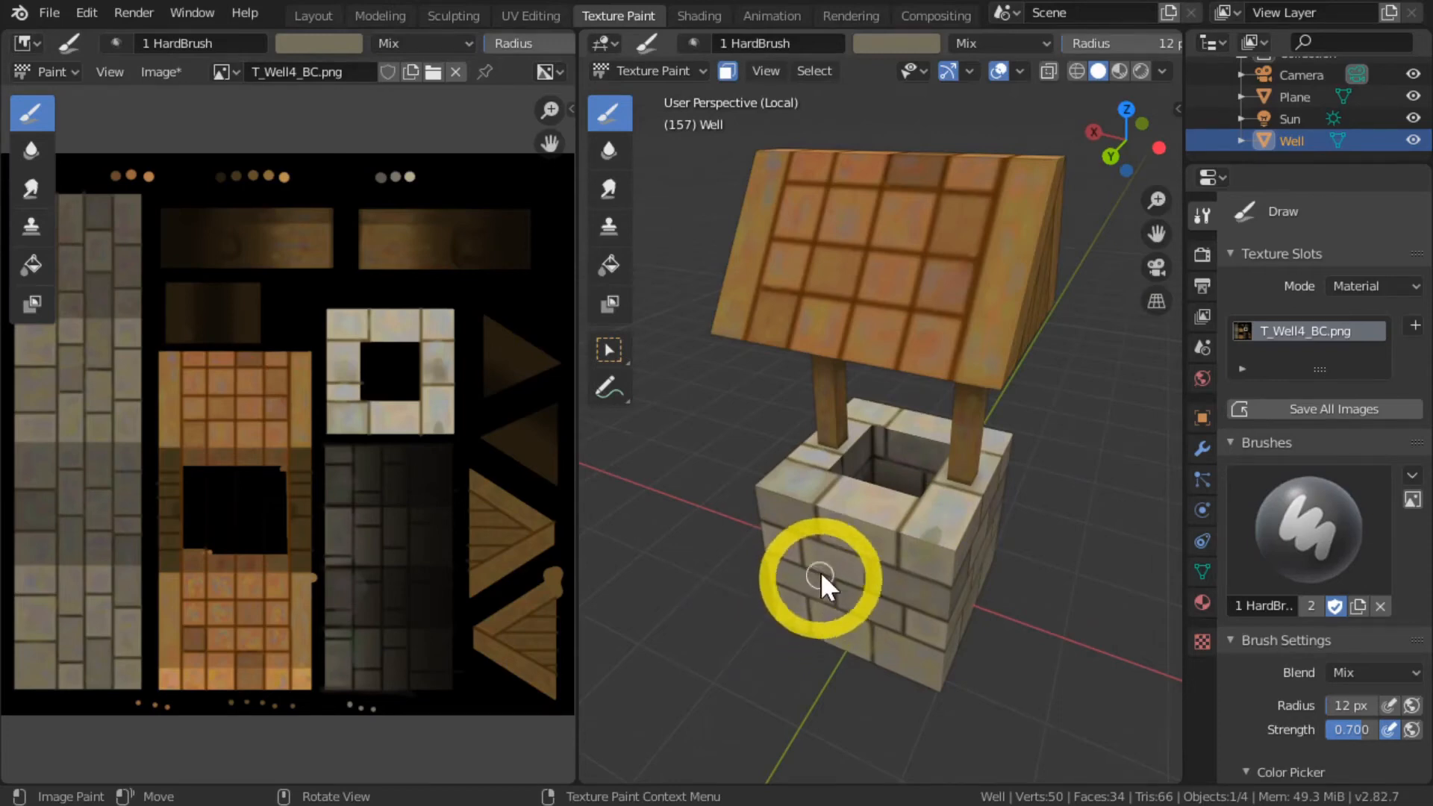
middle_click_drag(771, 627, 770, 586)
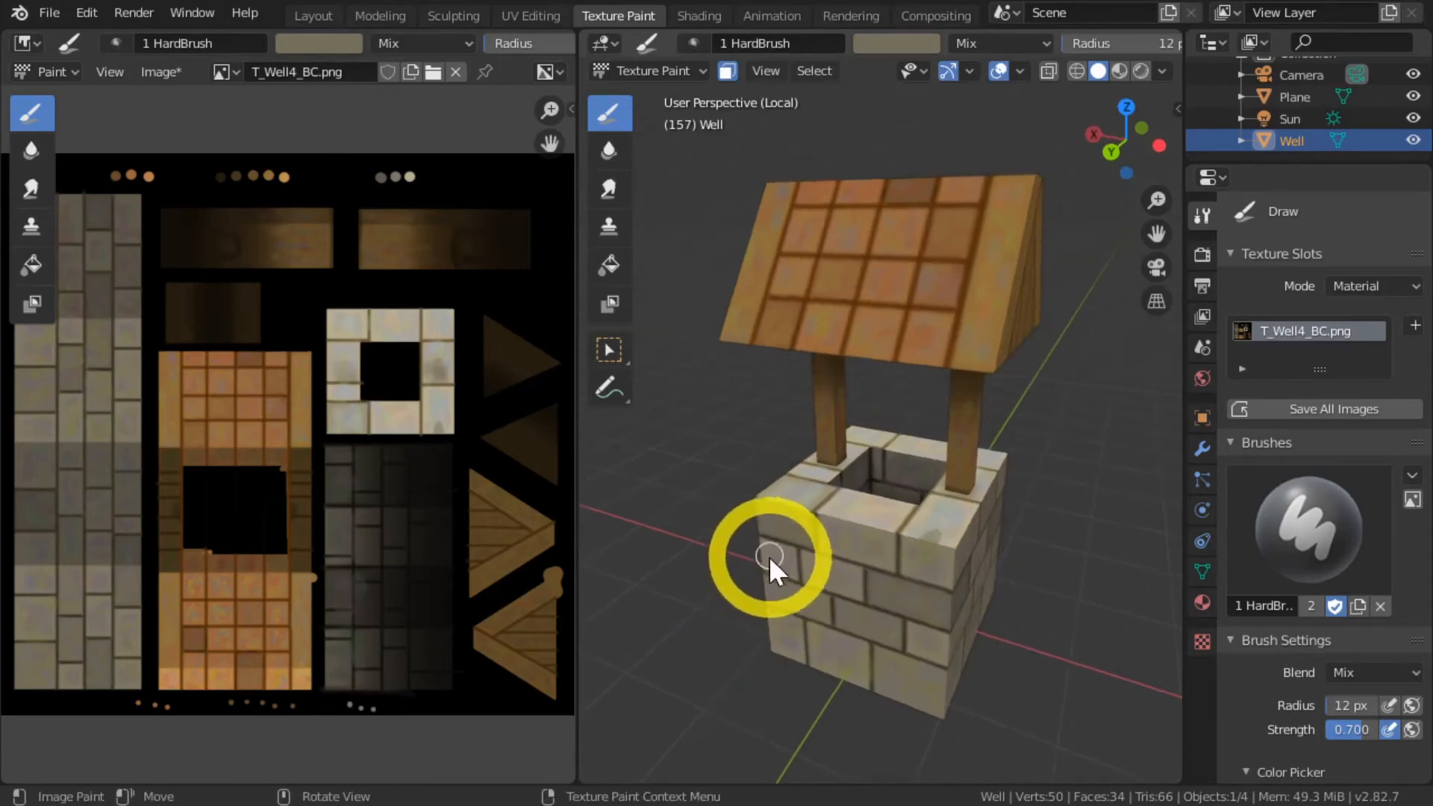
mouse_move(710, 624)
middle_mouse_down()
mouse_move(710, 566)
mouse_move(706, 603)
middle_mouse_up()
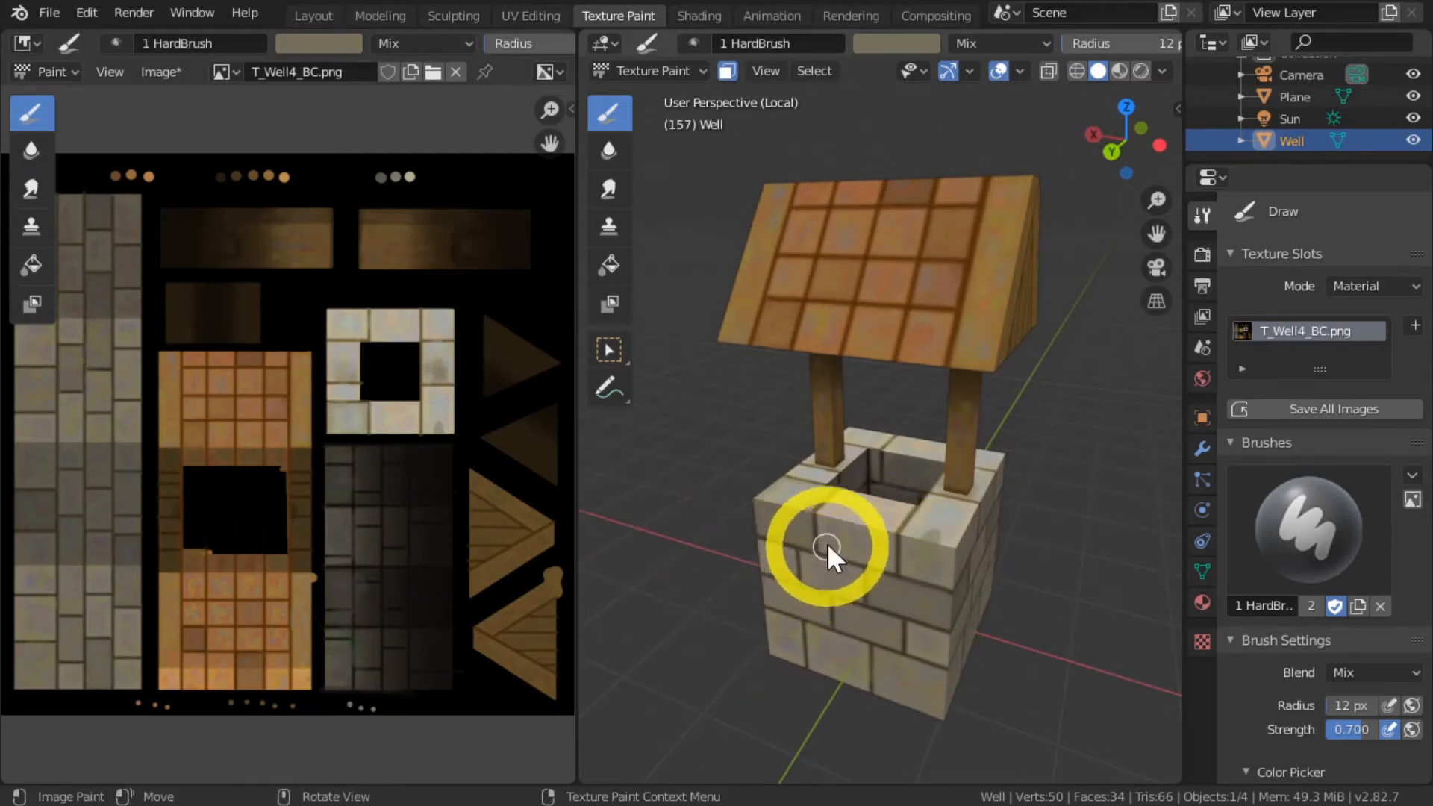
middle_click_drag(866, 539, 869, 533, "ctrl+shift")
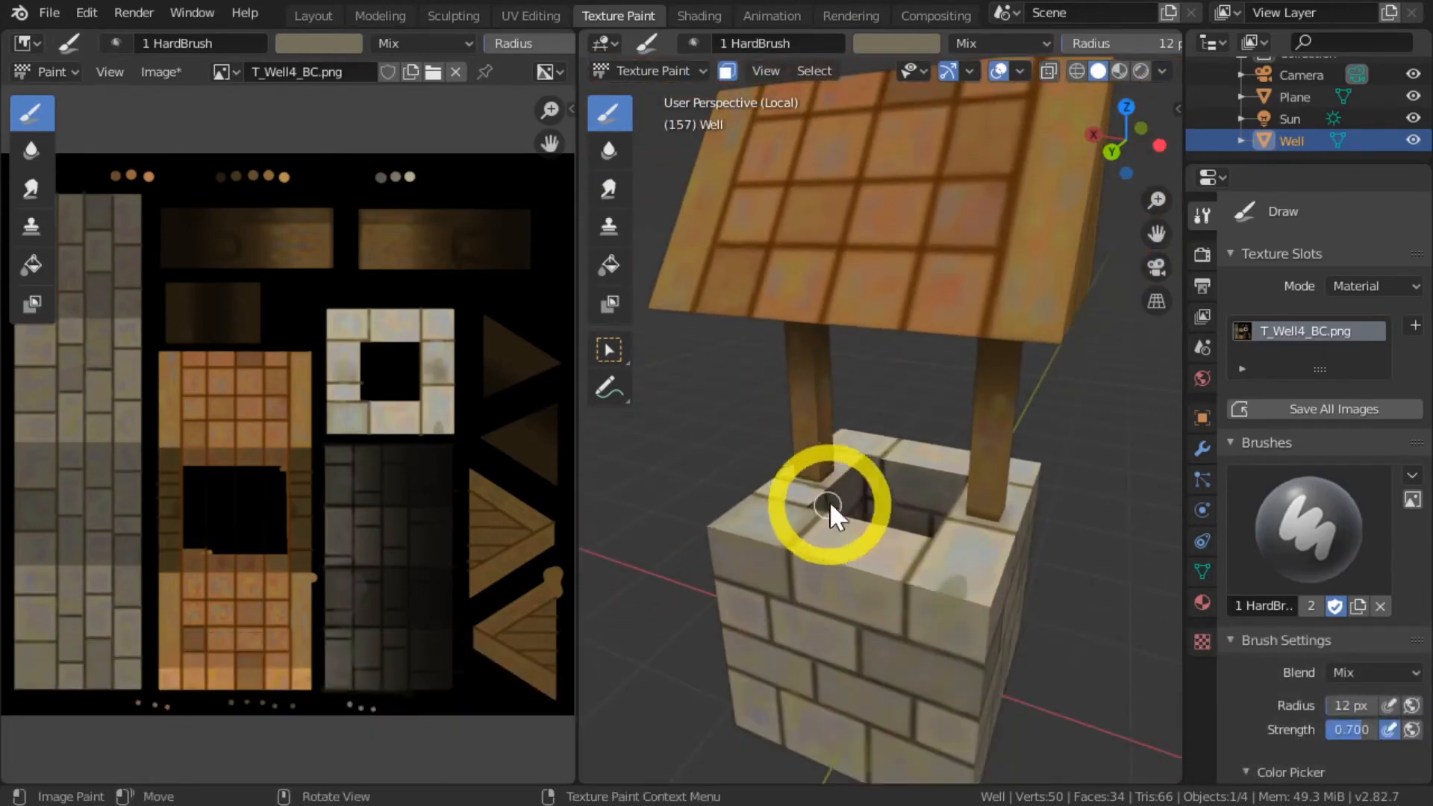
middle_click_drag(906, 650, 825, 563)
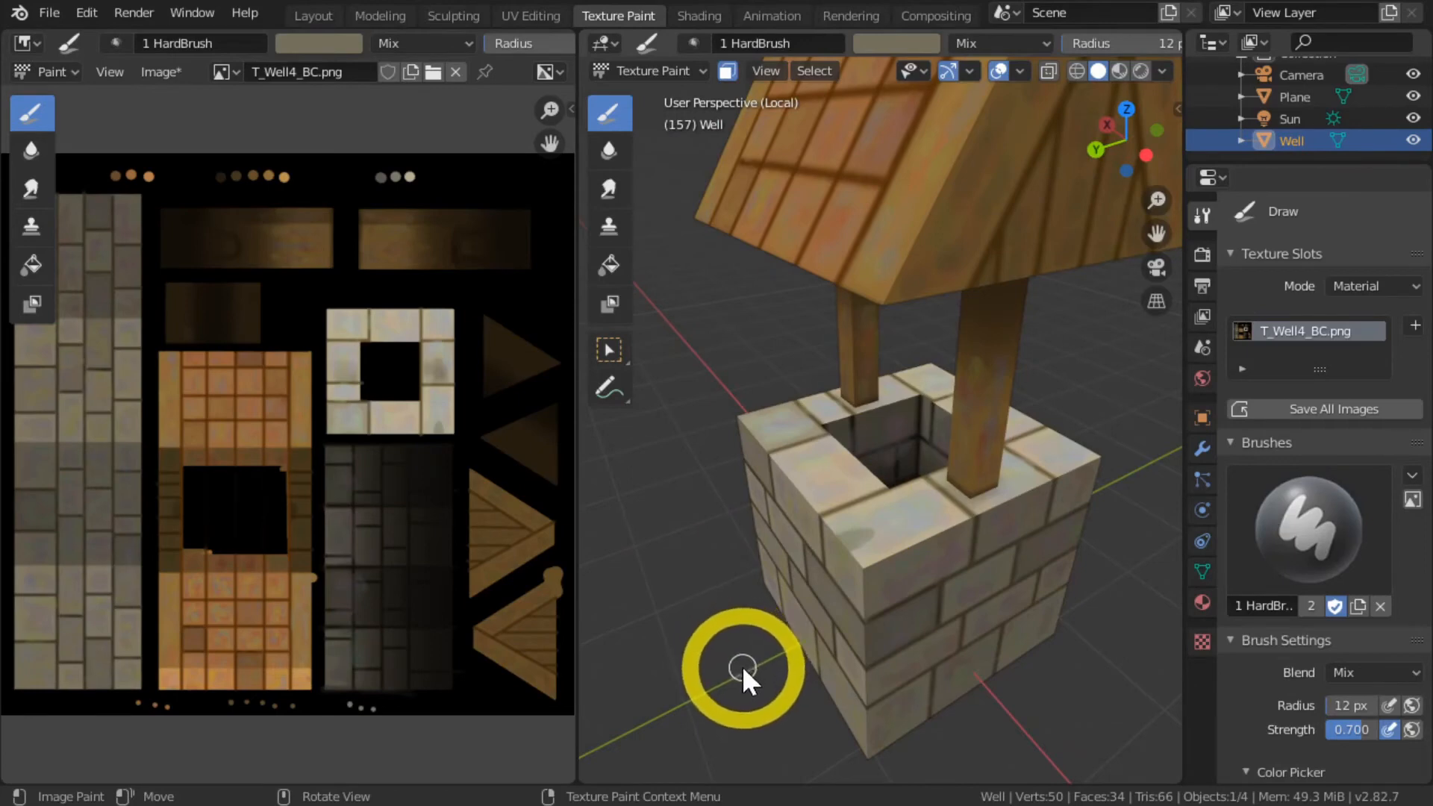
middle_click_drag(738, 665, 809, 550)
scroll(822, 537, "down", 4)
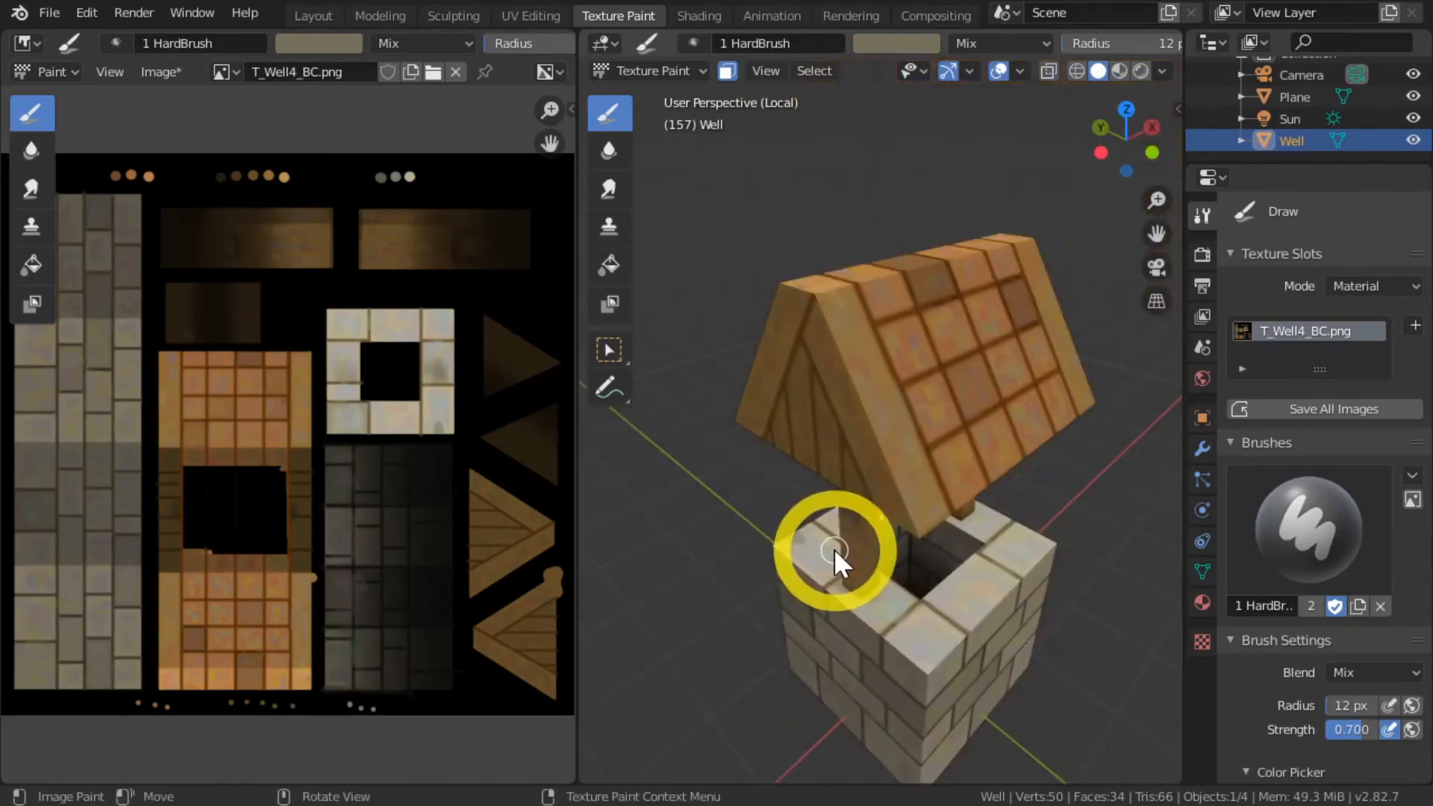
middle_click_drag(817, 504, 911, 569)
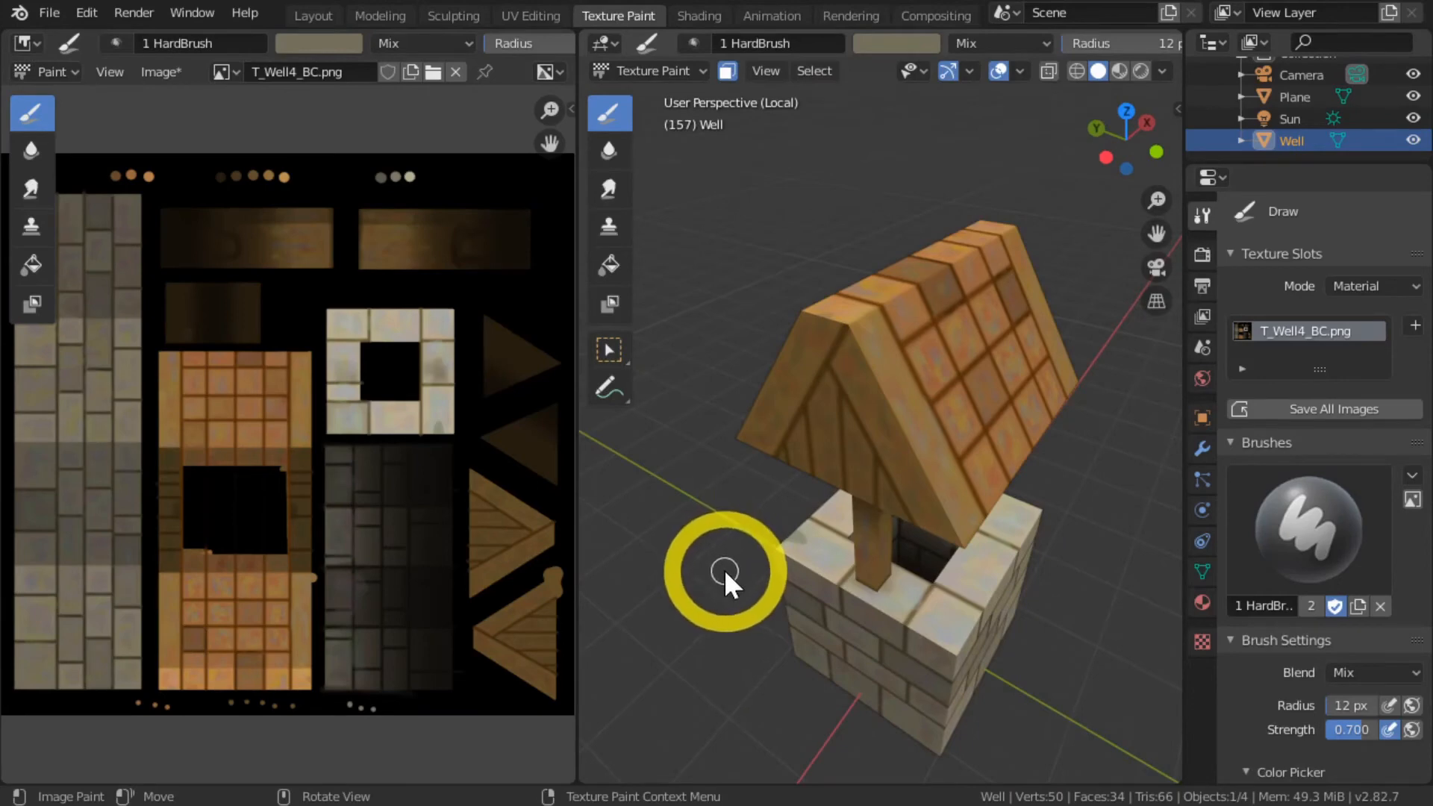
middle_click_drag(718, 570, 739, 359)
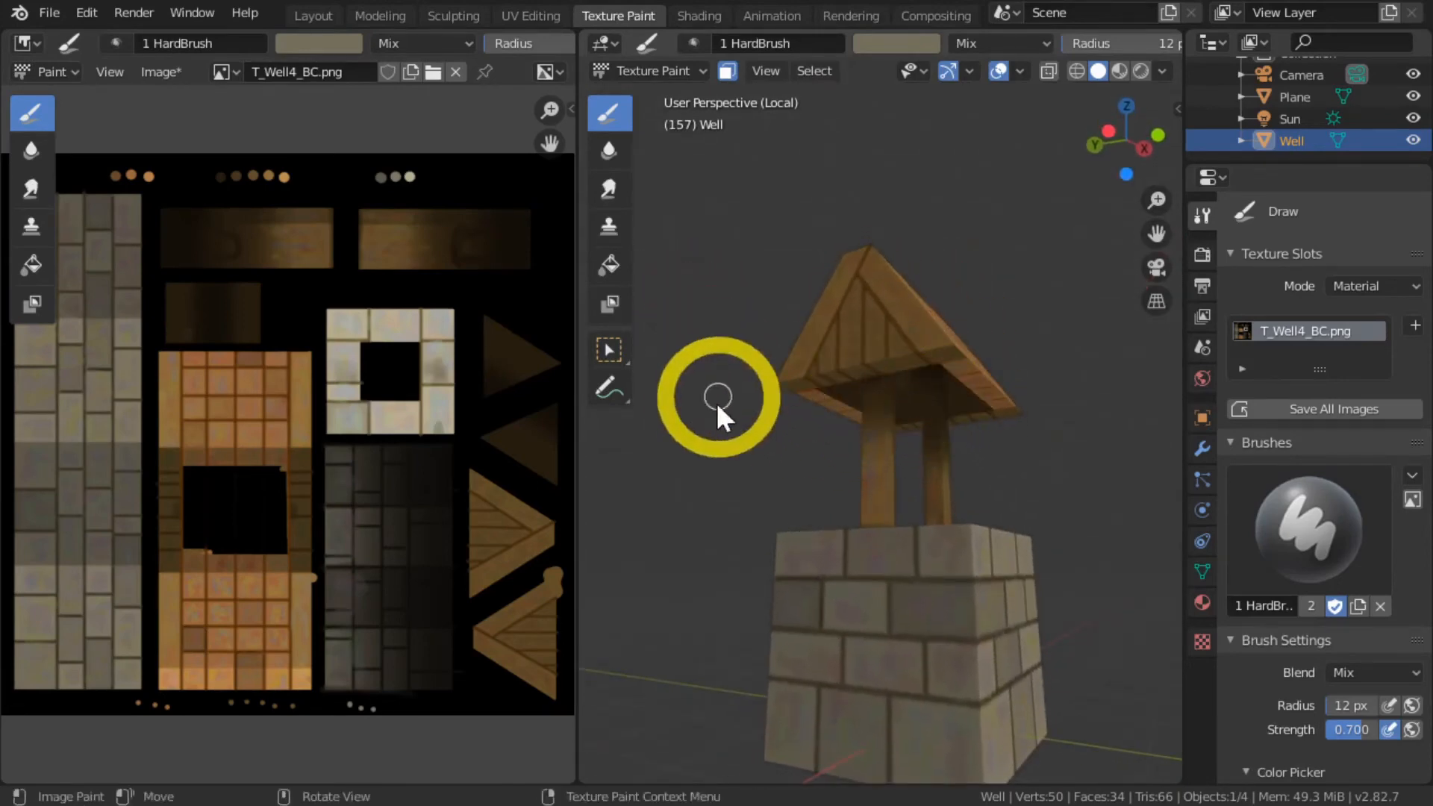
middle_click_drag(730, 424, 694, 433)
middle_click_drag(693, 422, 682, 408)
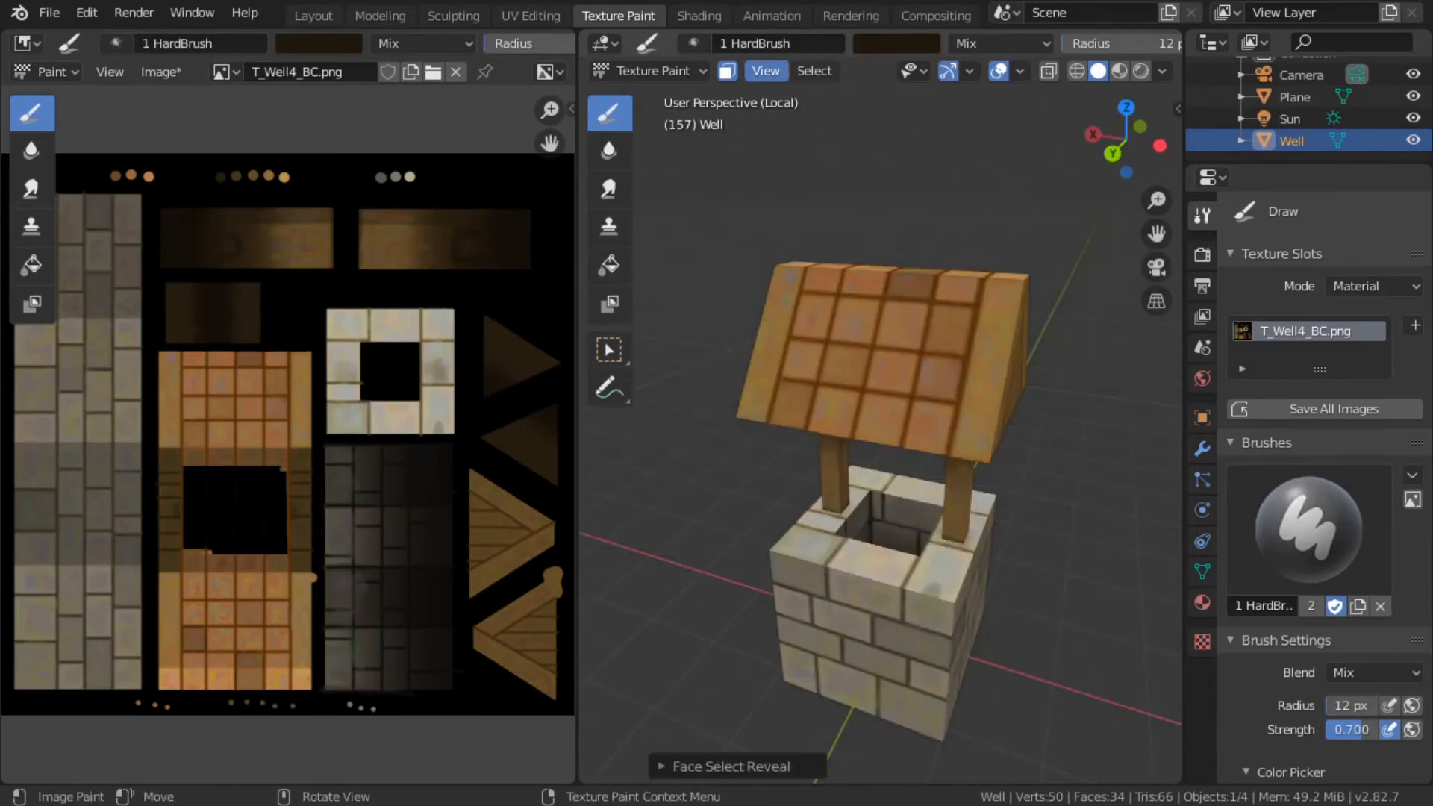
mouse_move(714, 516)
middle_mouse_down()
mouse_move(672, 451)
mouse_move(698, 500)
middle_mouse_up()
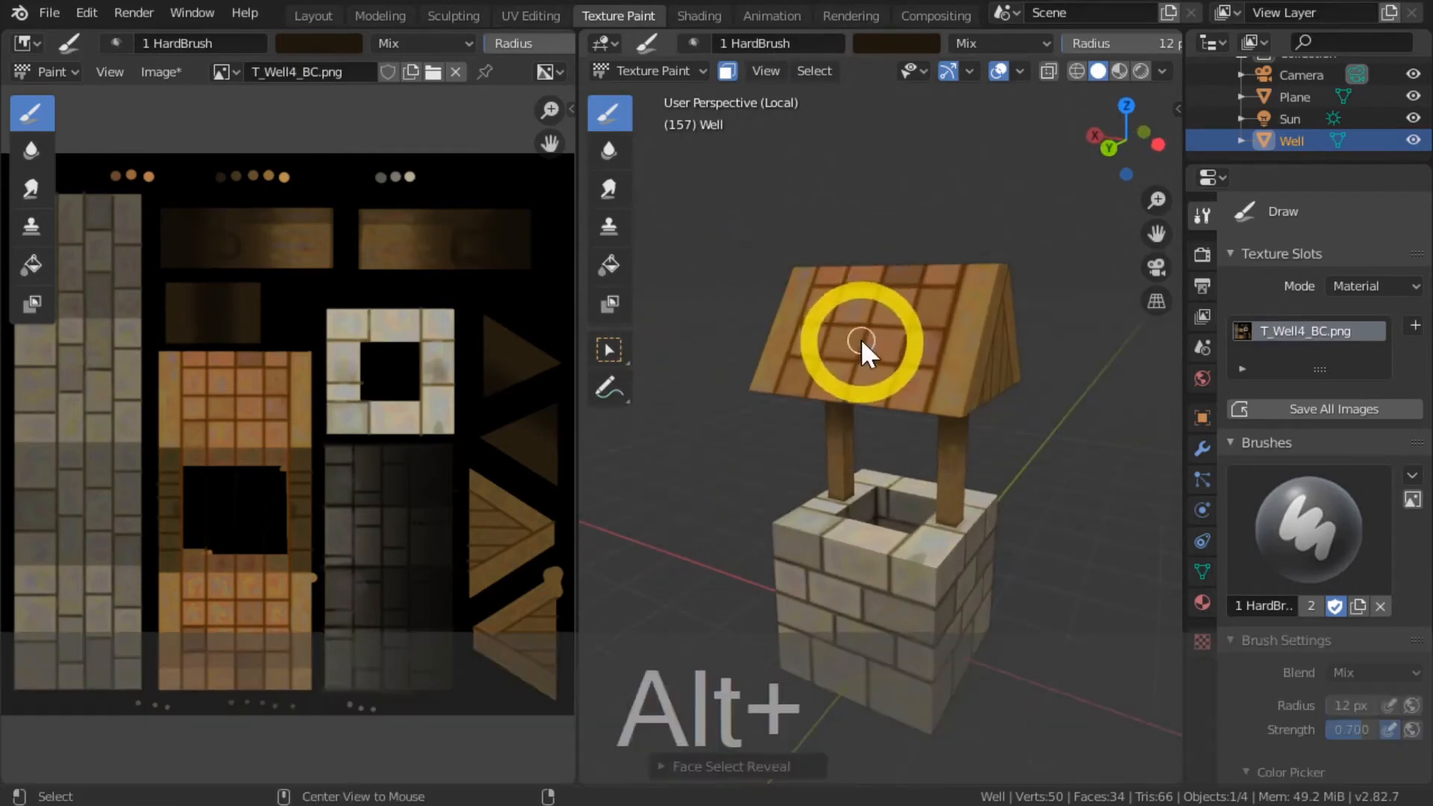
Step: Isolate the front roof slope by hiding all other faces, and reveal the full well again
key("shift+h")
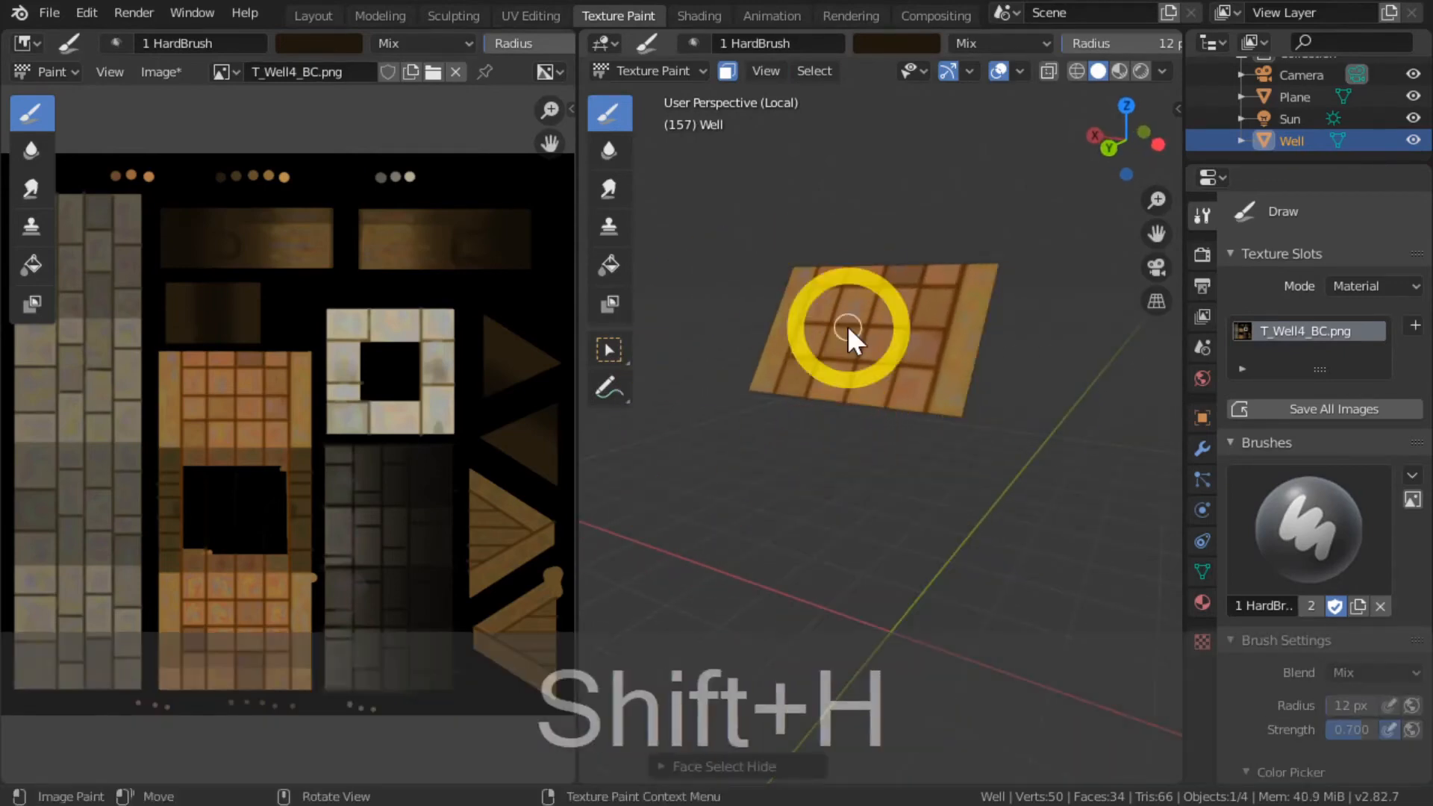
mouse_move(854, 432)
middle_mouse_down()
mouse_move(821, 444)
mouse_move(857, 456)
middle_mouse_up()
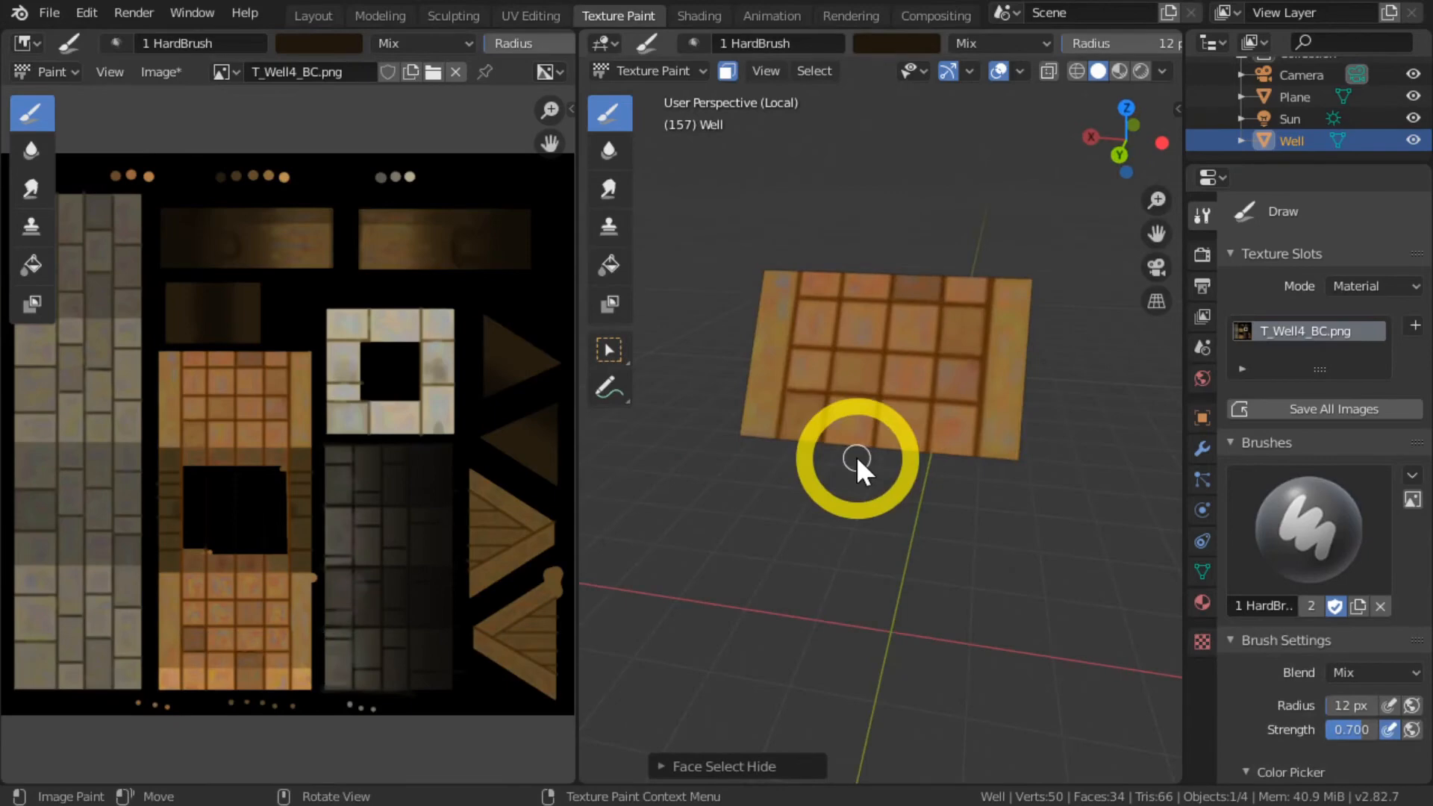
key("alt+h")
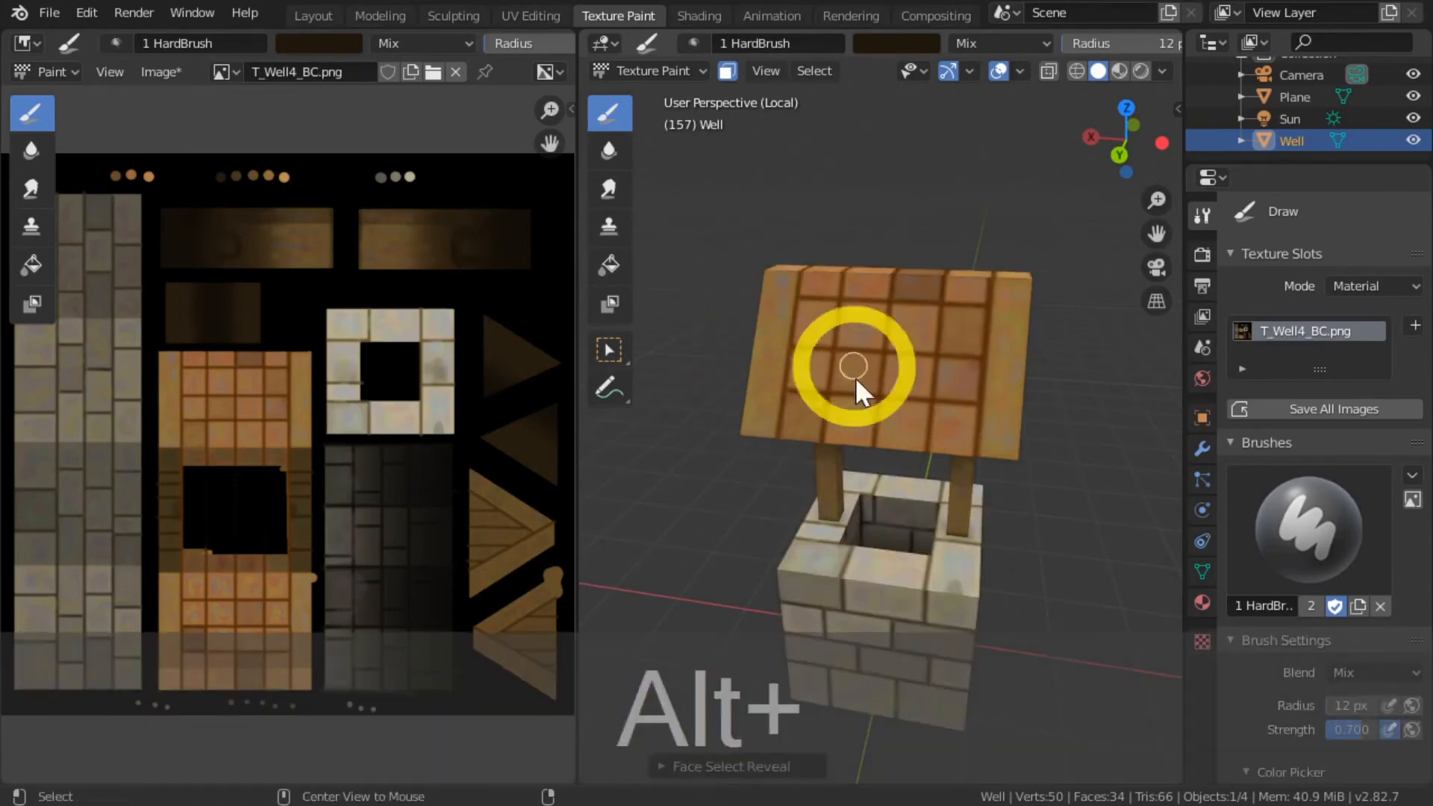
Step: Hide and reveal the front roof slope, and select all faces of the well again
middle_click_drag(884, 347, 825, 302)
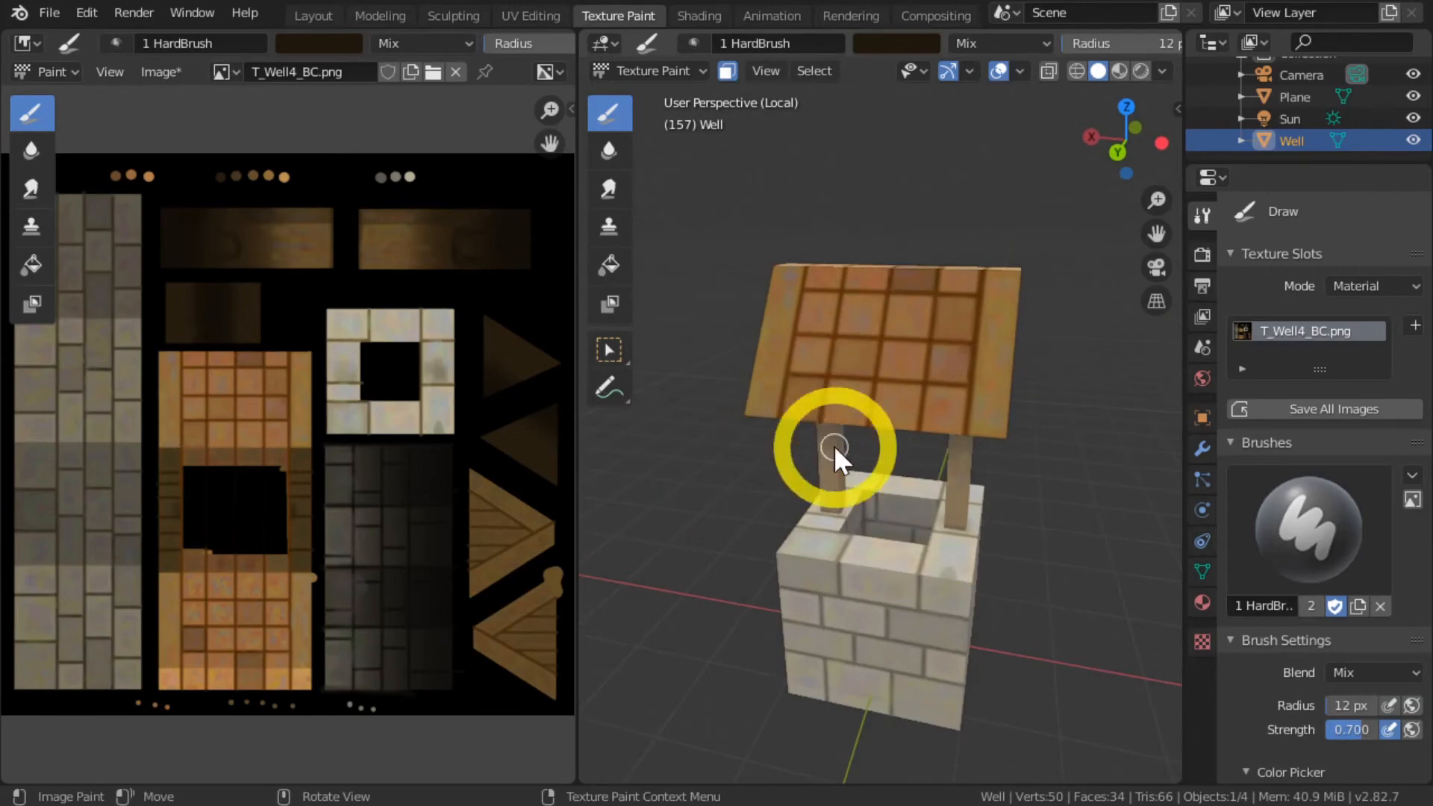
key("h")
middle_click_drag(834, 445, 759, 332)
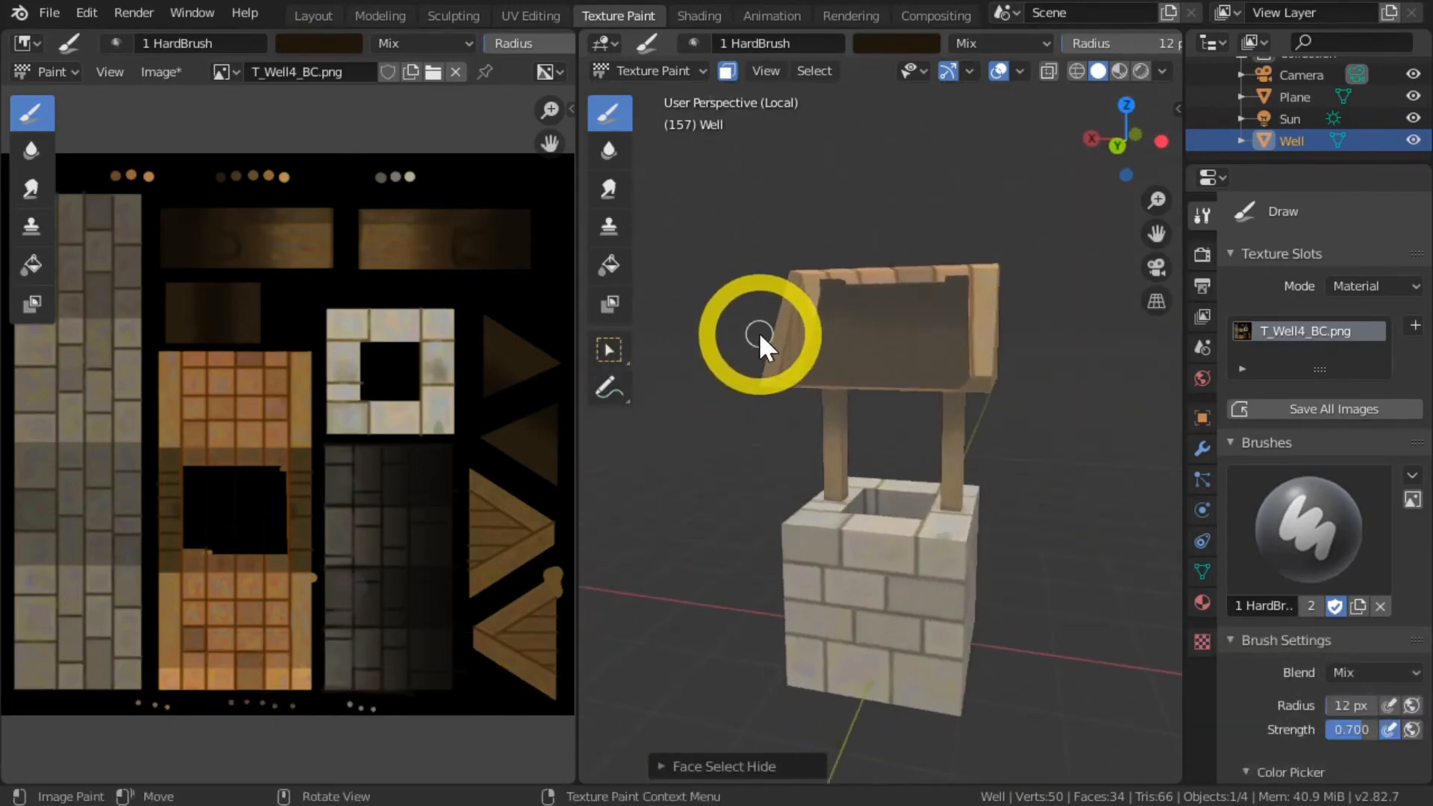
key("alt+h")
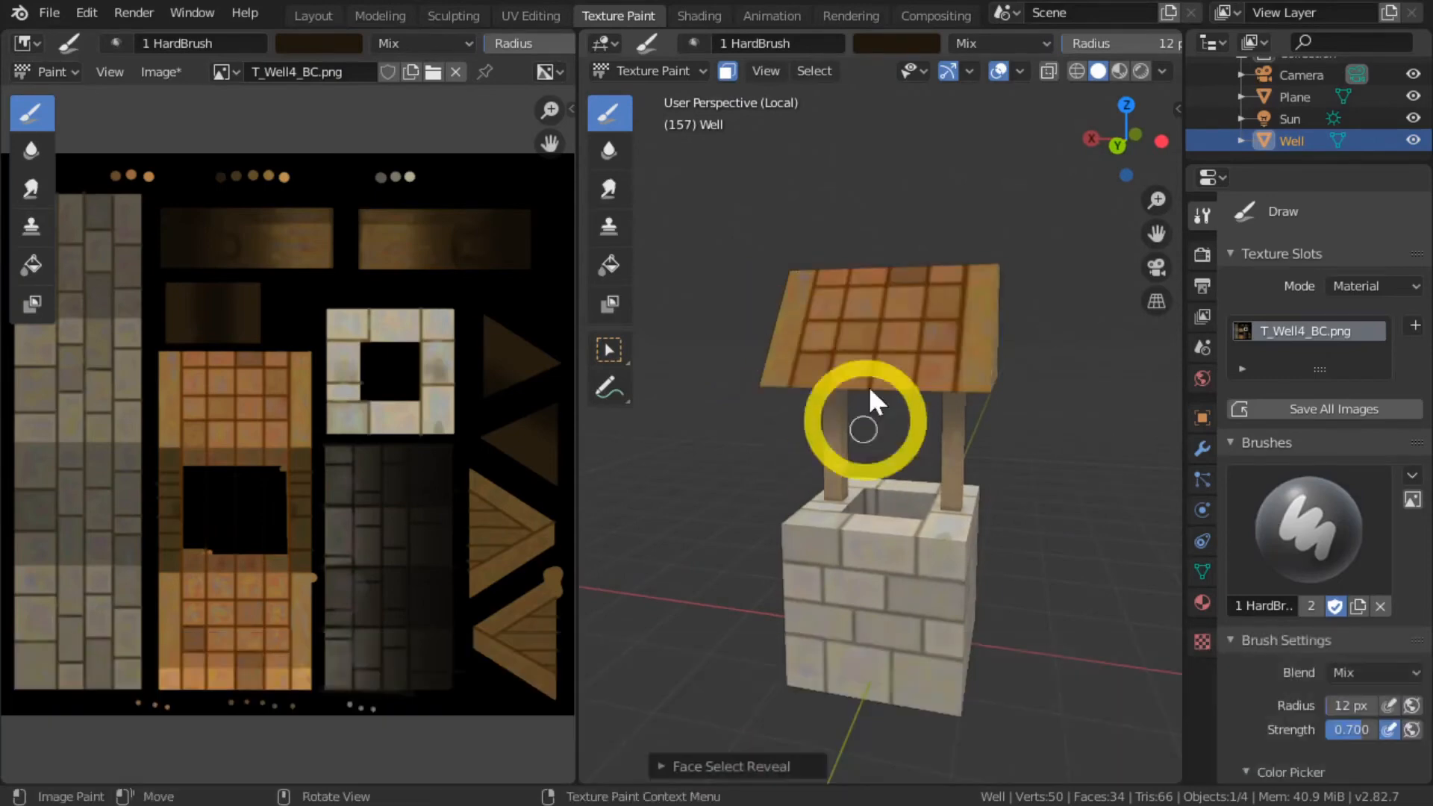
middle_click_drag(746, 481, 704, 476)
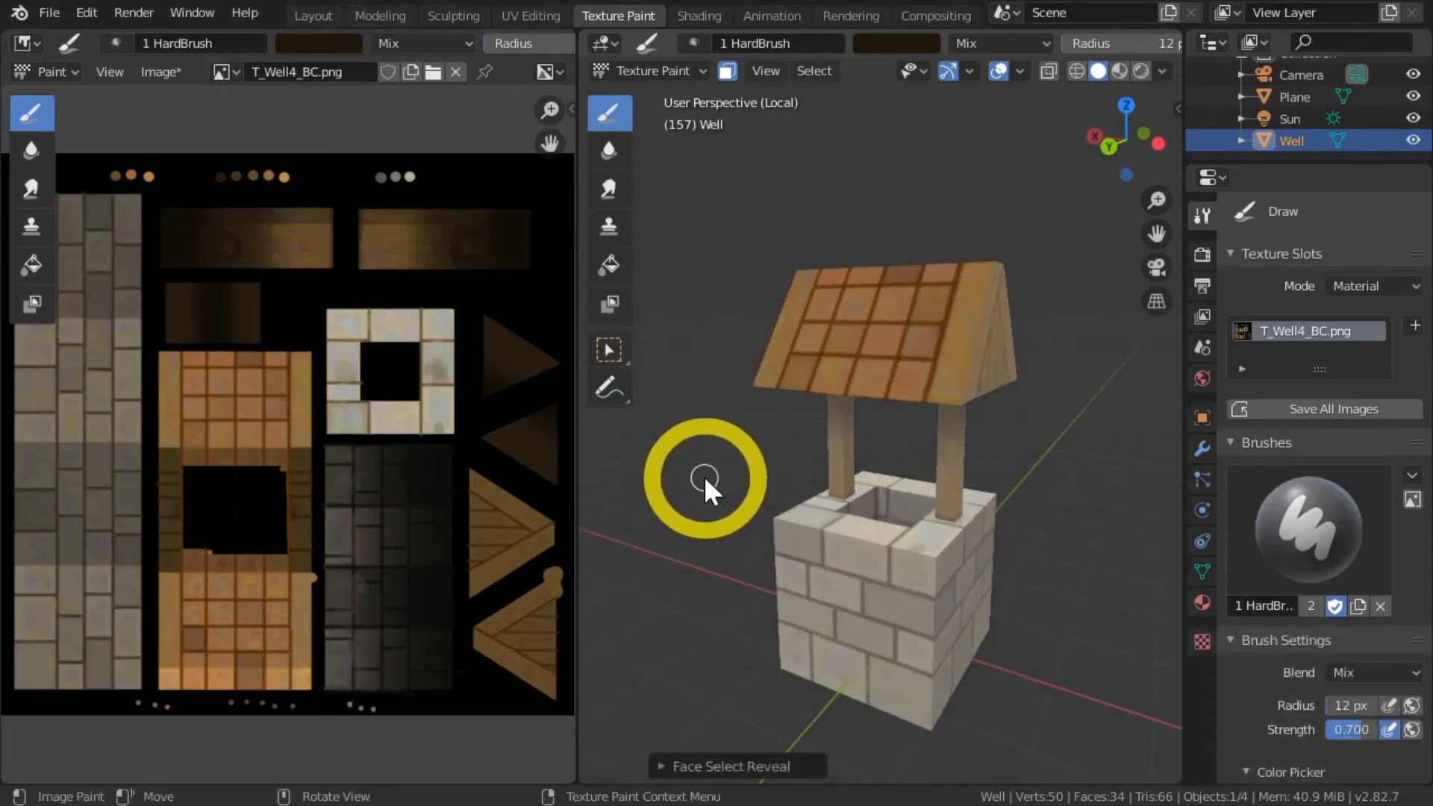
key("a")
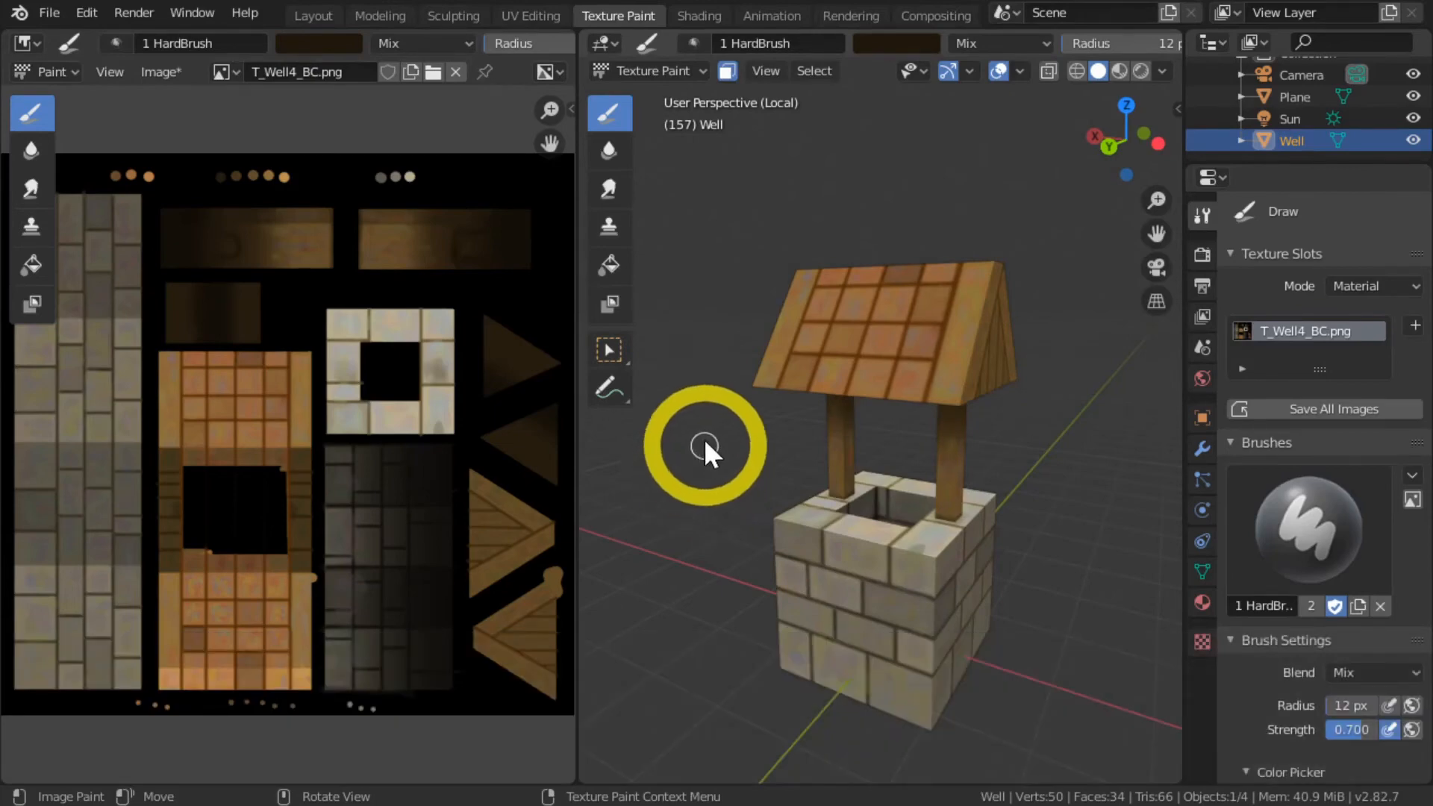
Step: Blend the colour patches on the lower-left tiles of the front roof slope using sampled colours
middle_click_drag(834, 403, 769, 458)
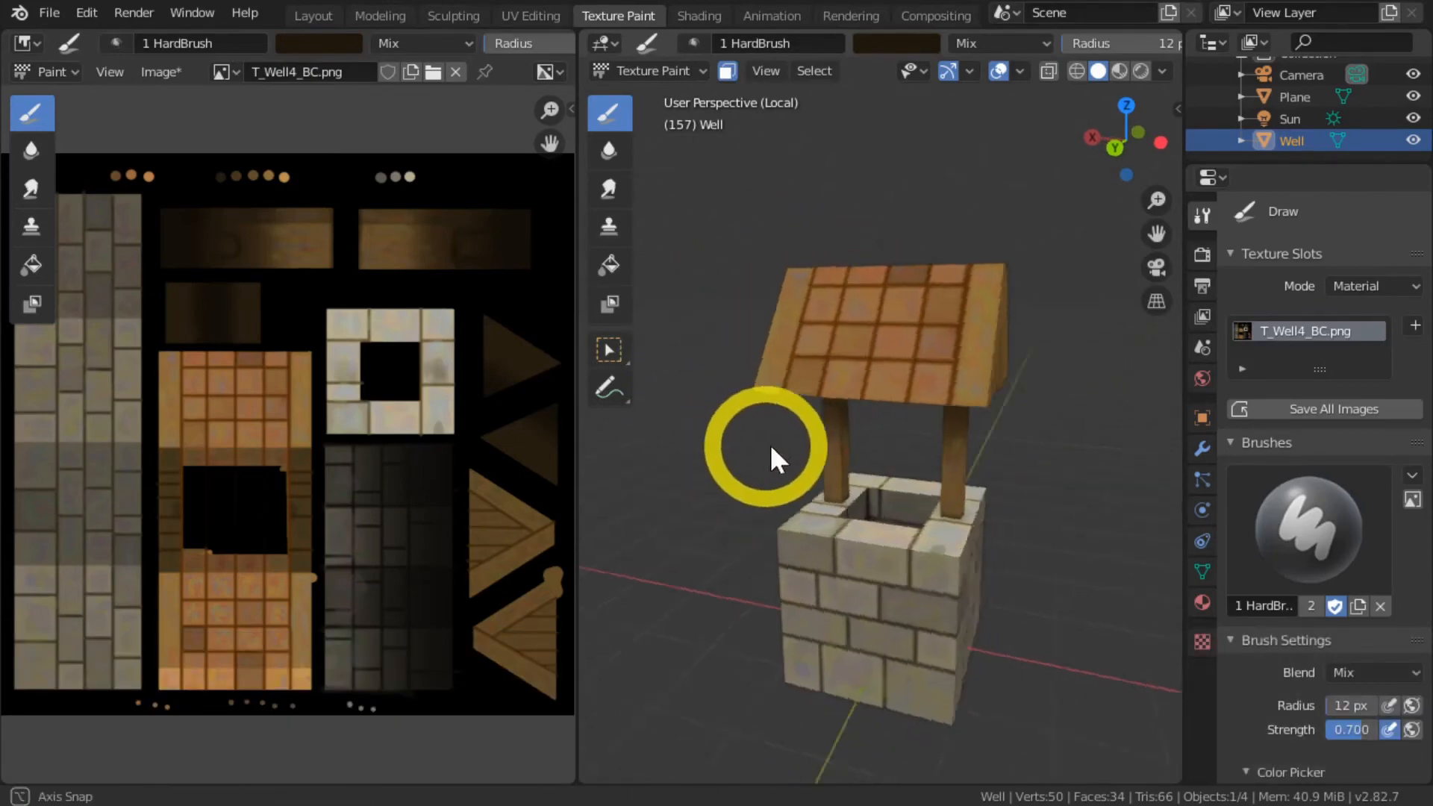
scroll(800, 458, "up", 3)
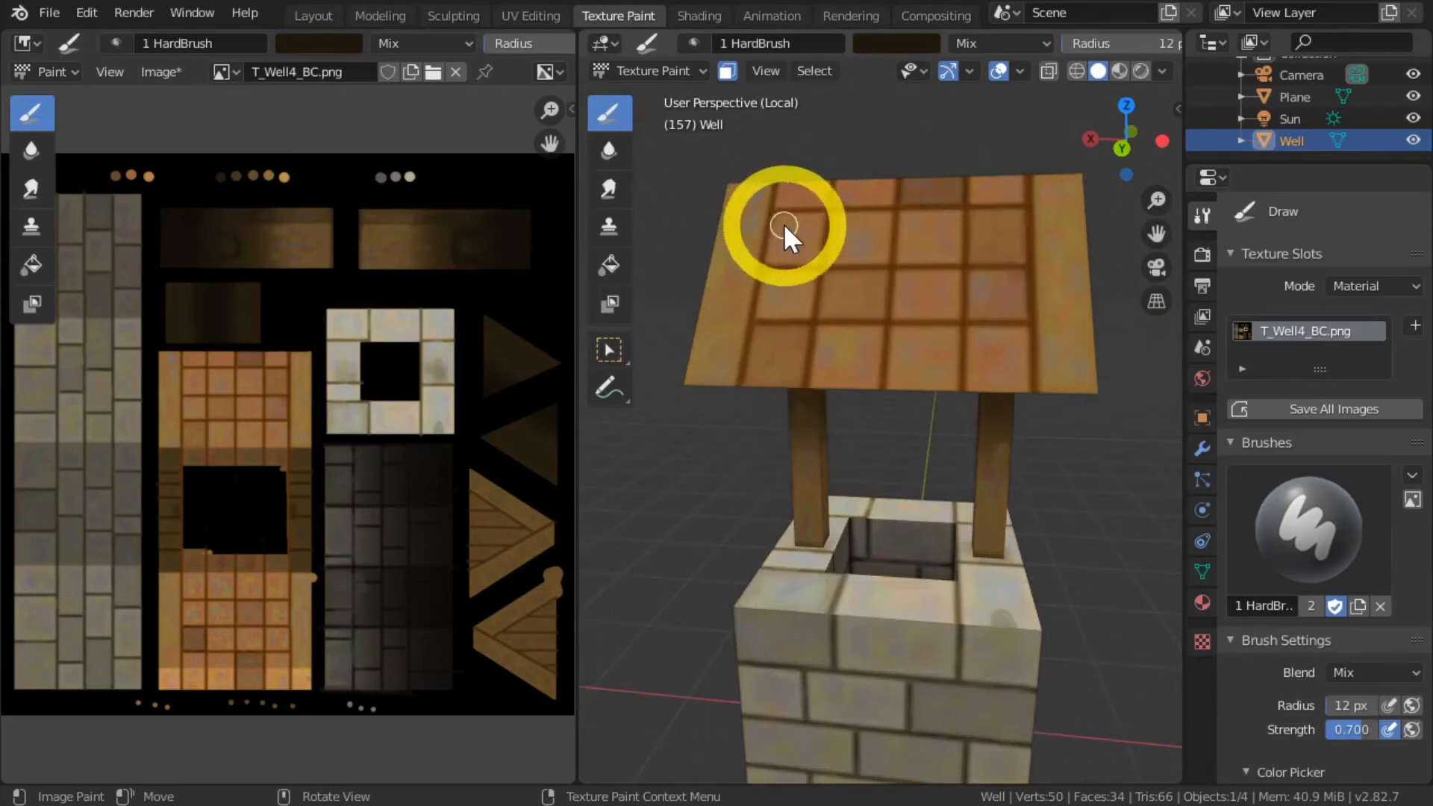
scroll(762, 280, "up", 4)
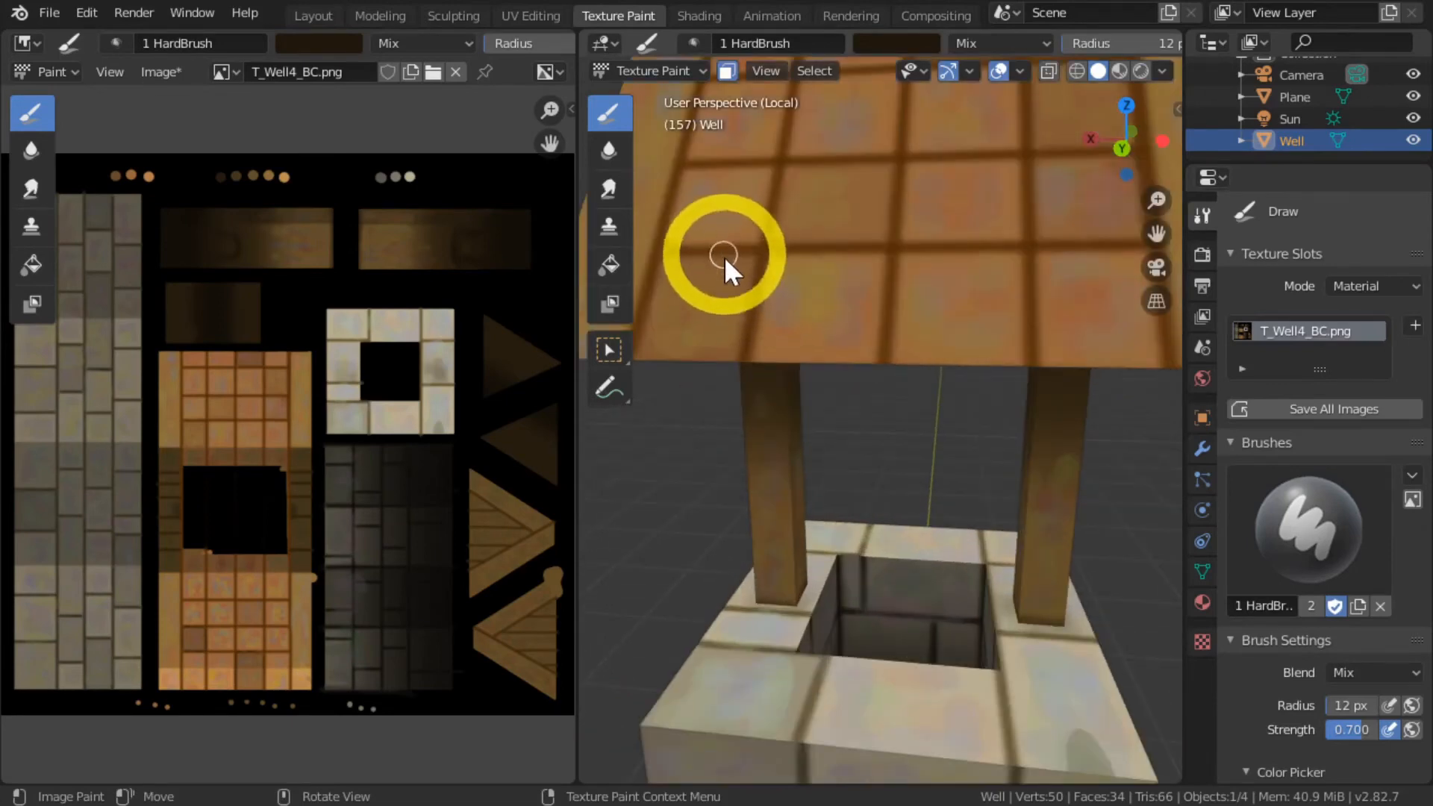
middle_click_drag(724, 257, 693, 442, "shift")
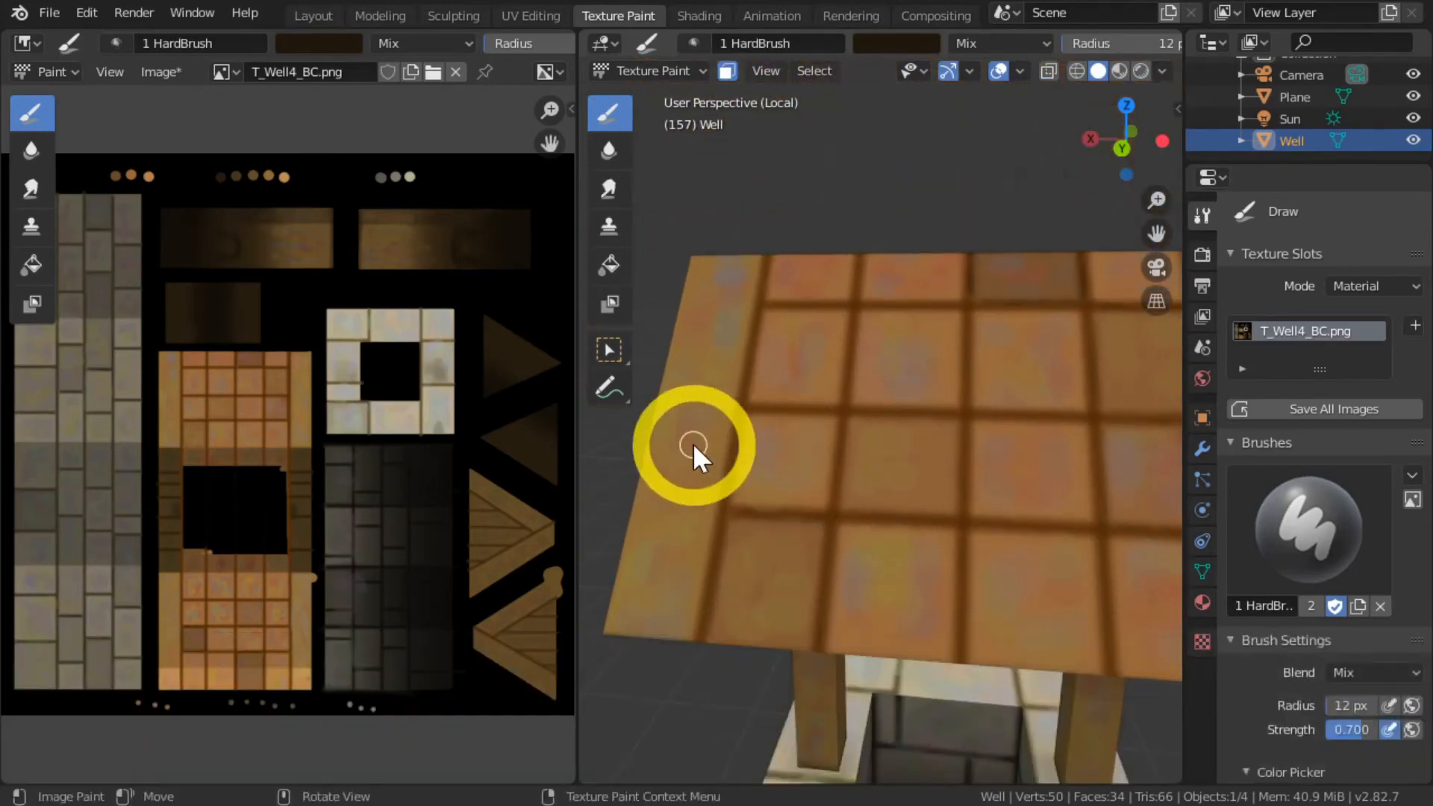
key("KP_Subtract")
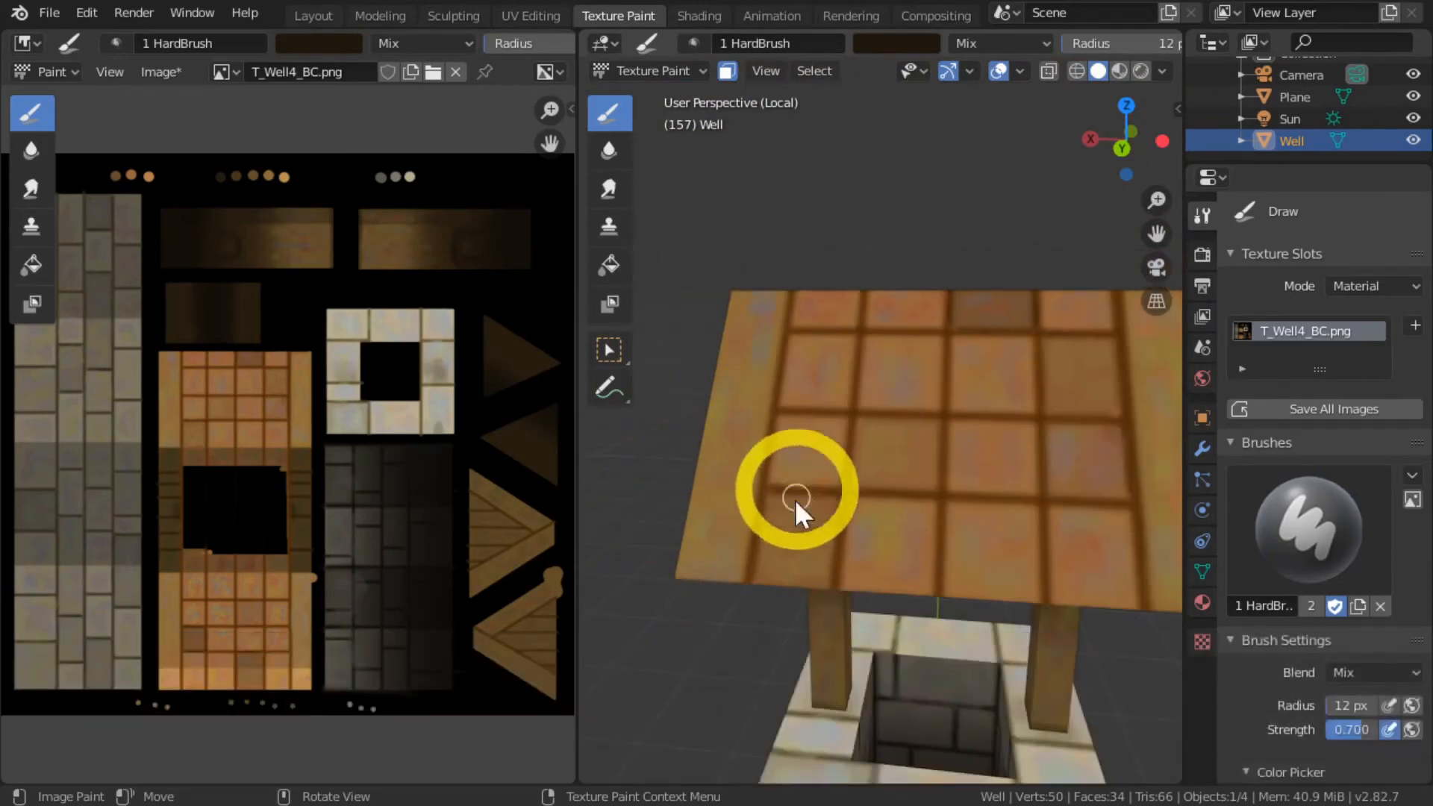
key("s")
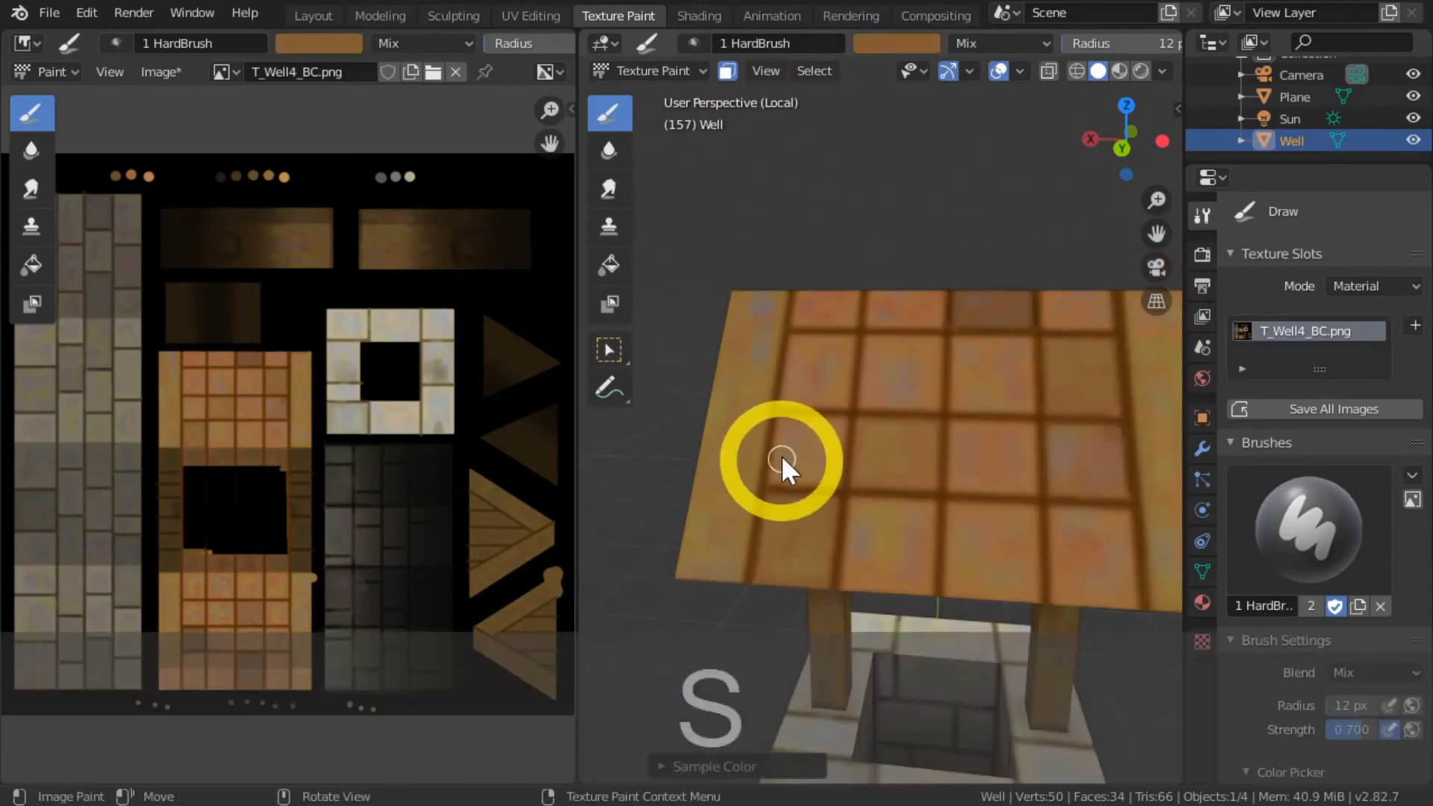
key("s")
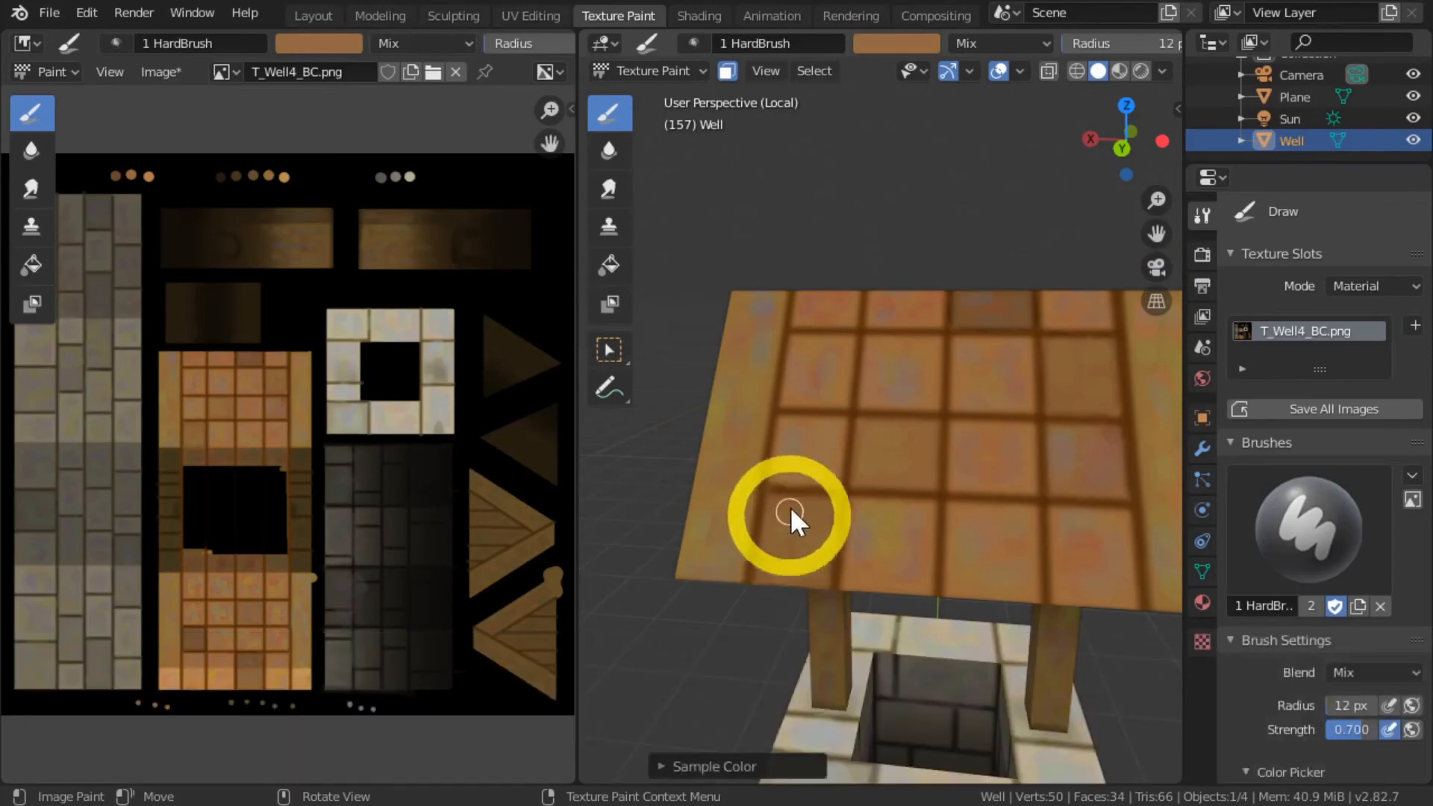
left_click_drag(818, 467, 815, 466)
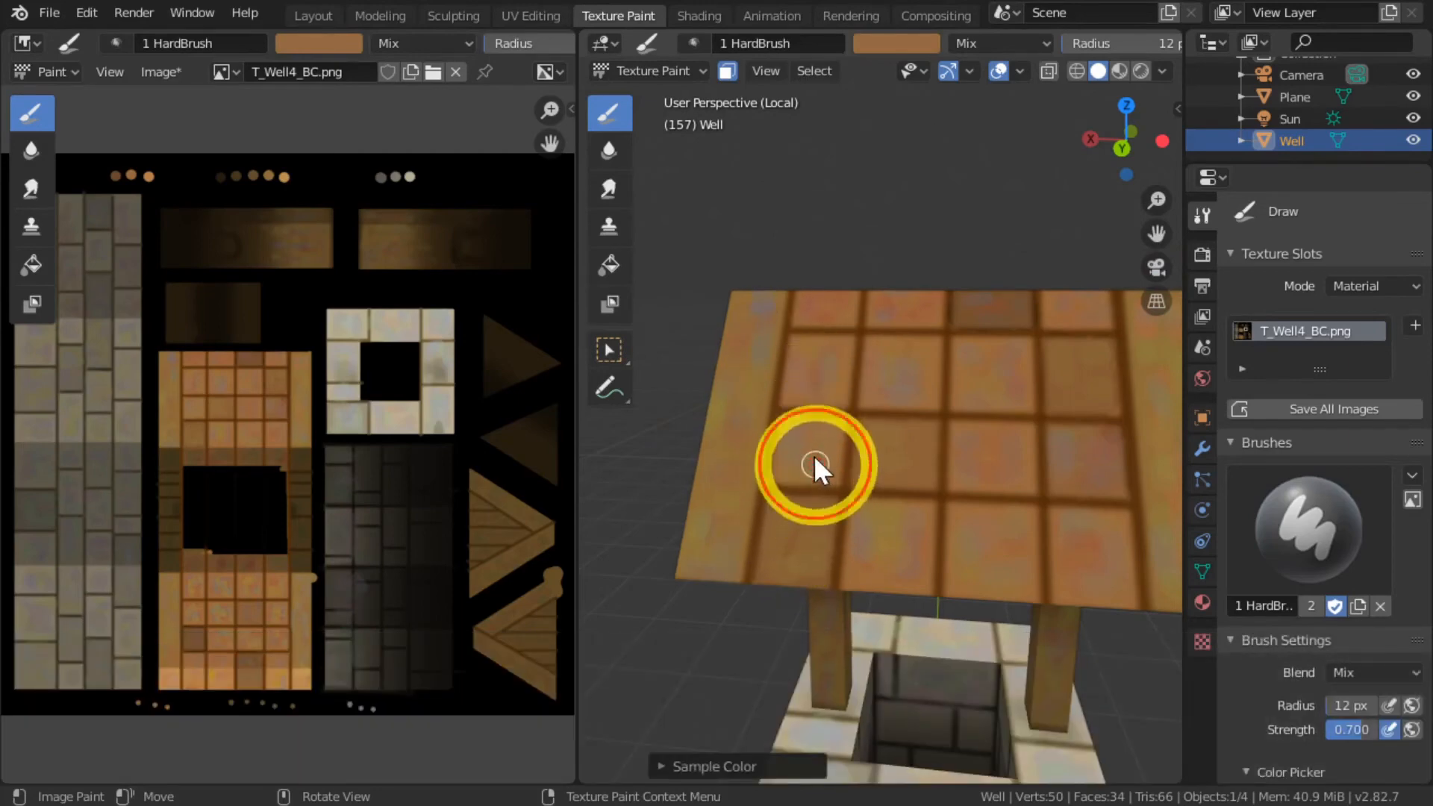
key("s")
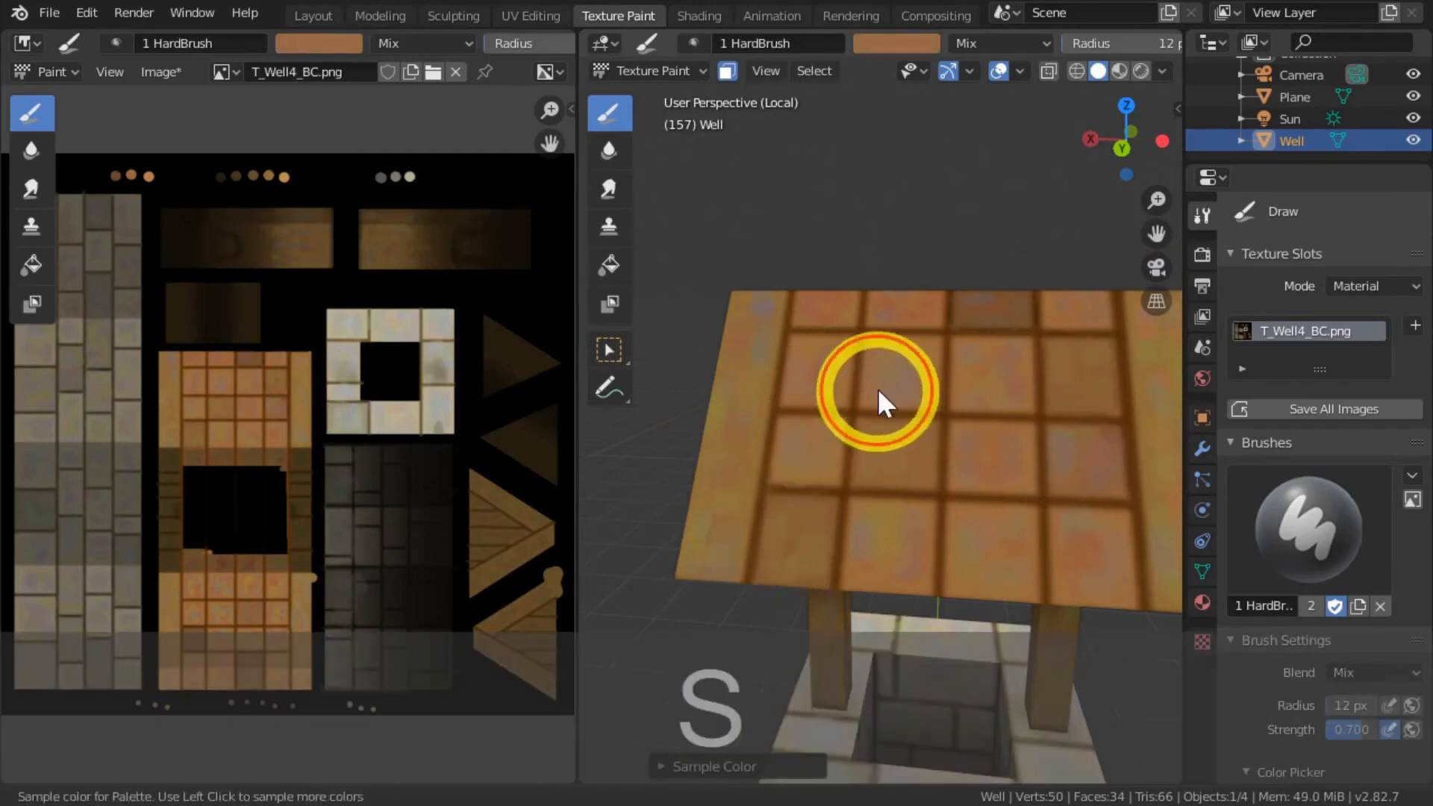
Step: Soften the patches on the rightmost tile in the second row of the front roof slope with sampled colours
middle_click_drag(750, 339, 992, 389)
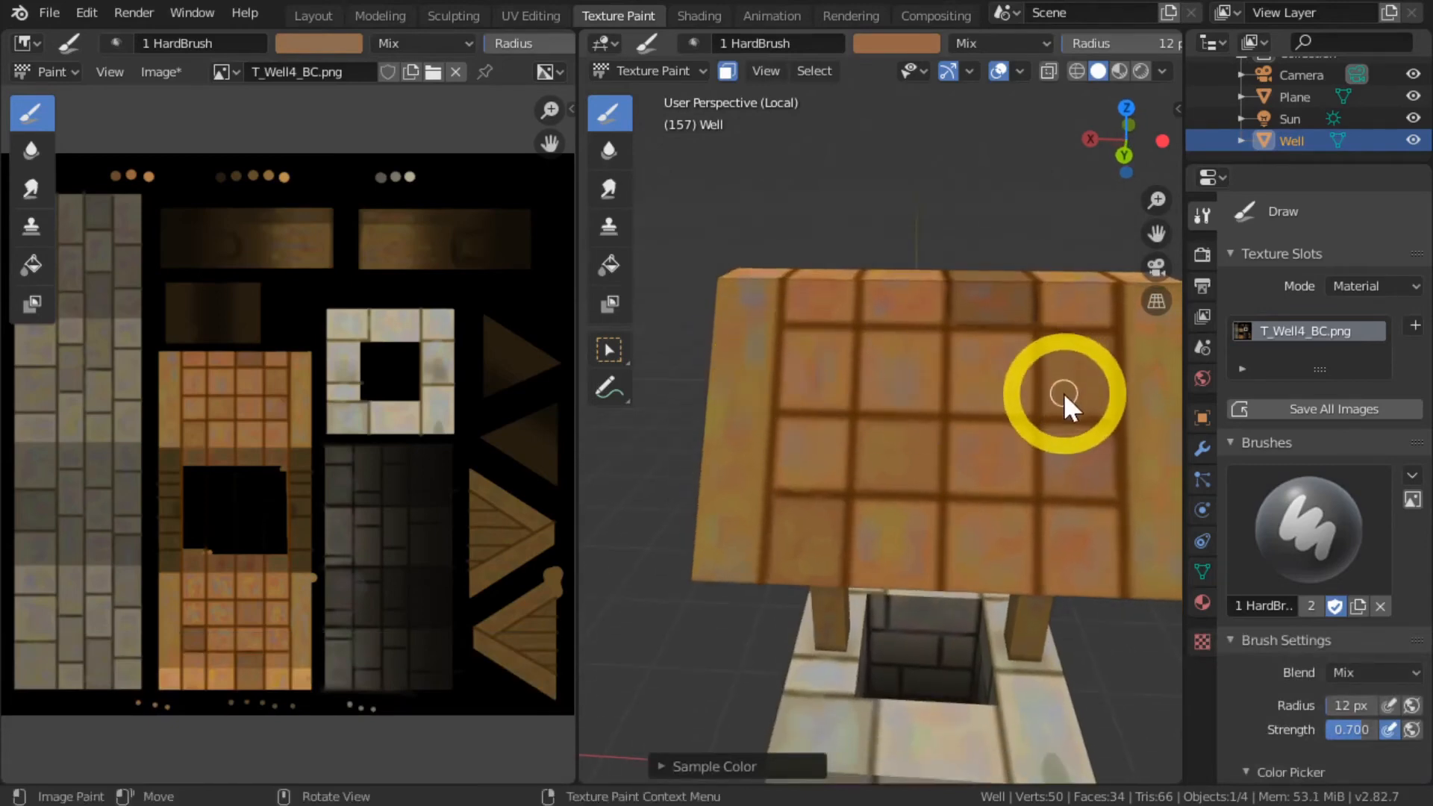
key("s")
left_click(1089, 347)
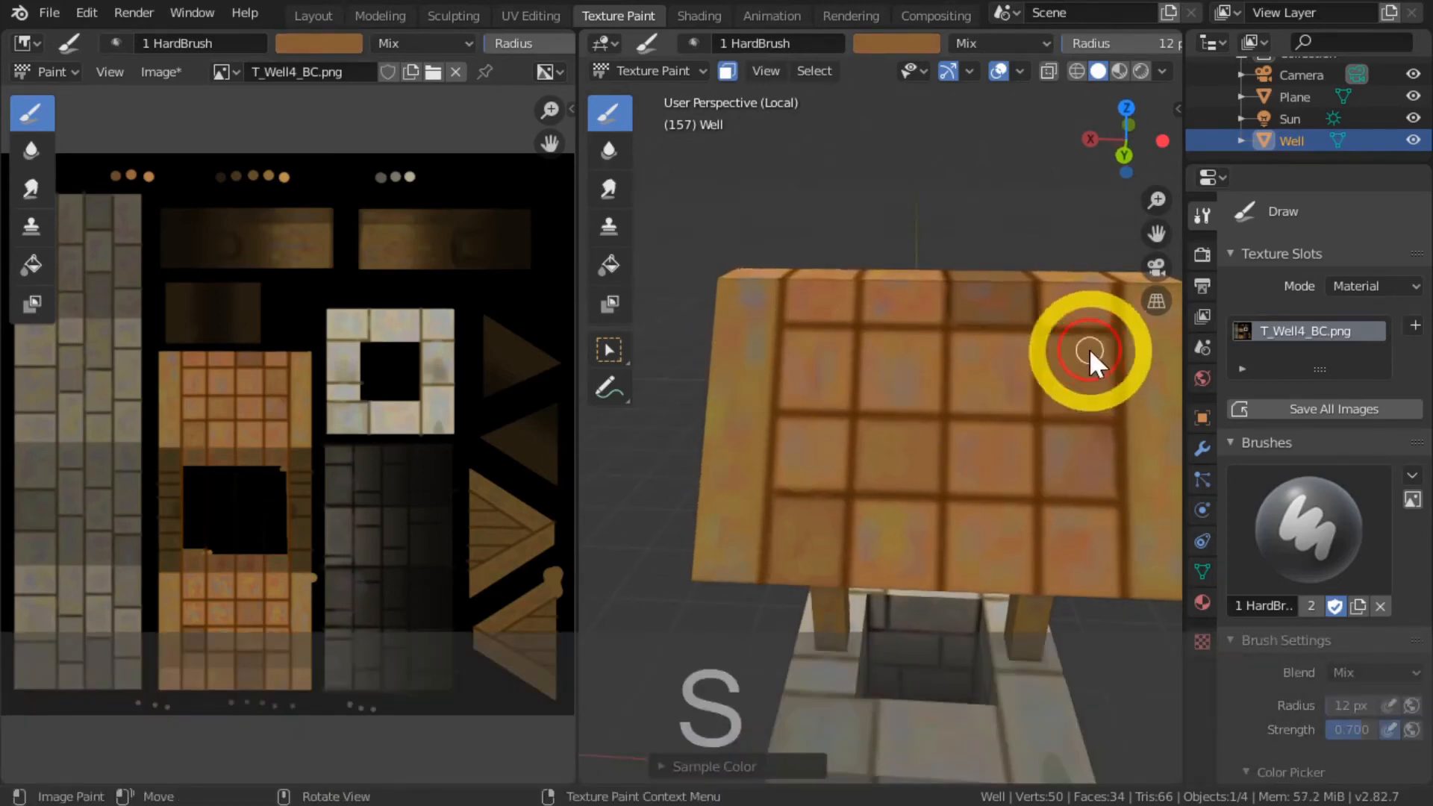
key("s")
left_click(1094, 390)
left_click(1070, 384)
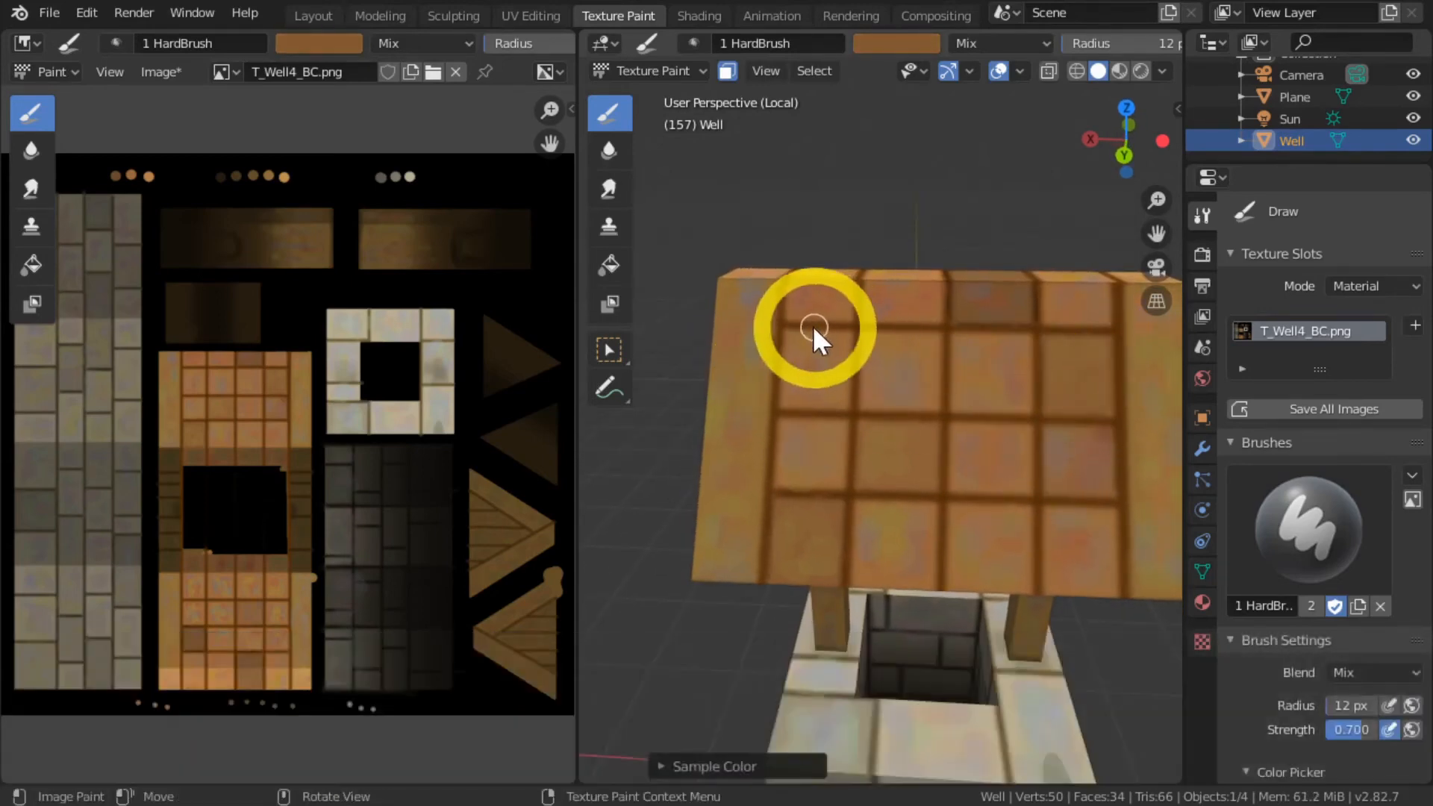
Step: Blend the patches on the first tiles of the top row along the roof ridge using colours sampled nearby
key("s")
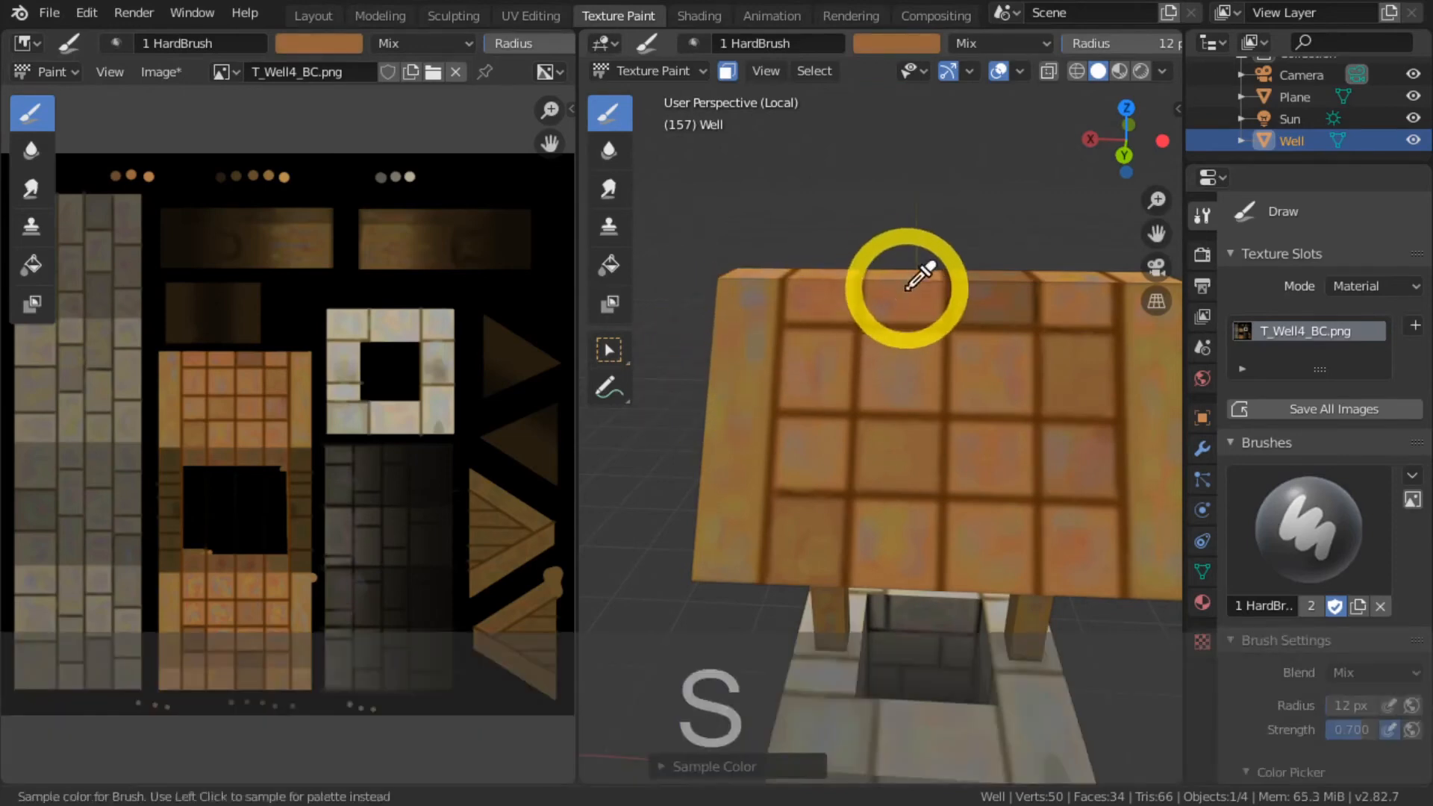
left_click(907, 288)
mouse_move(888, 291)
middle_mouse_down()
mouse_move(724, 338)
mouse_move(827, 272)
middle_mouse_up()
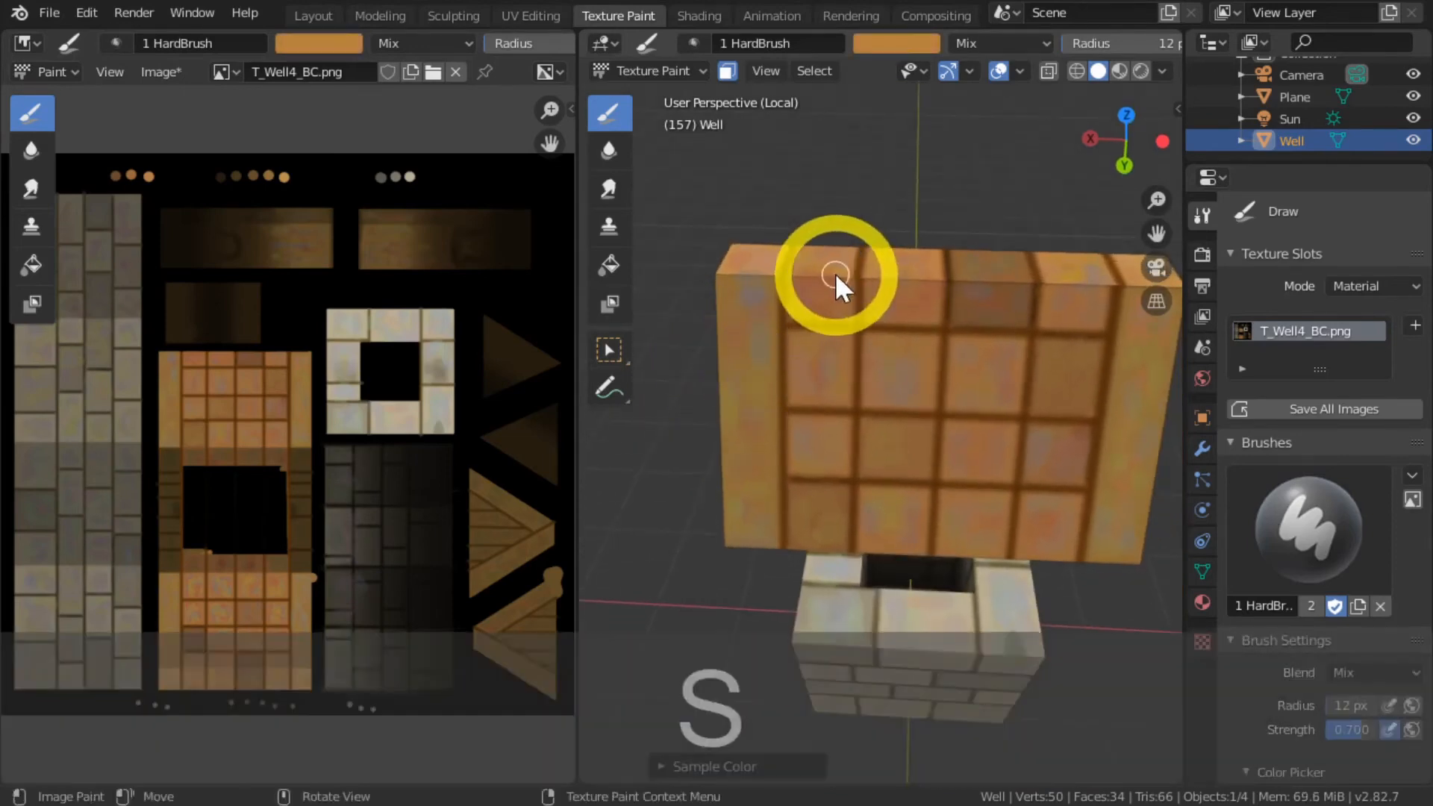
left_click(823, 276)
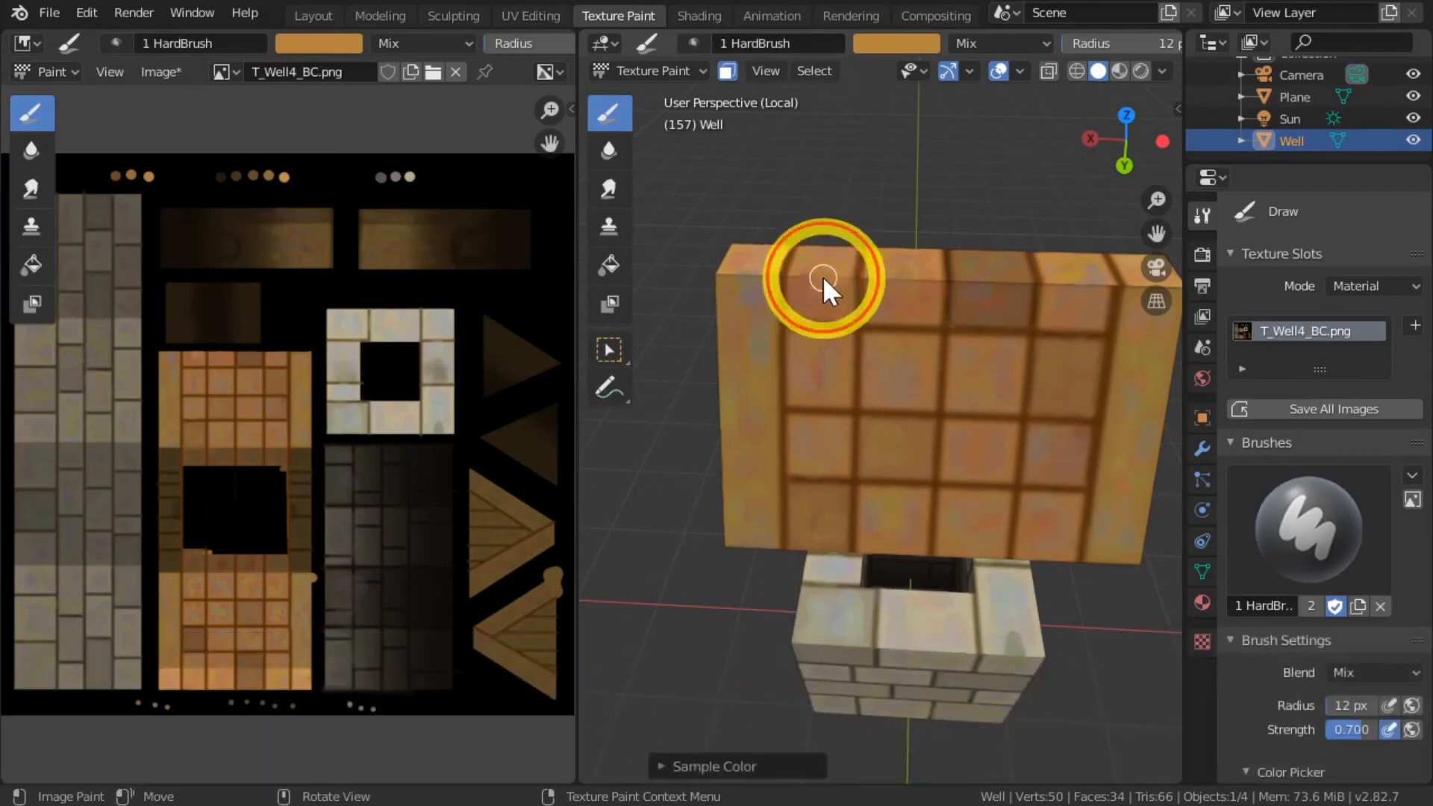
key("s")
left_click(841, 287)
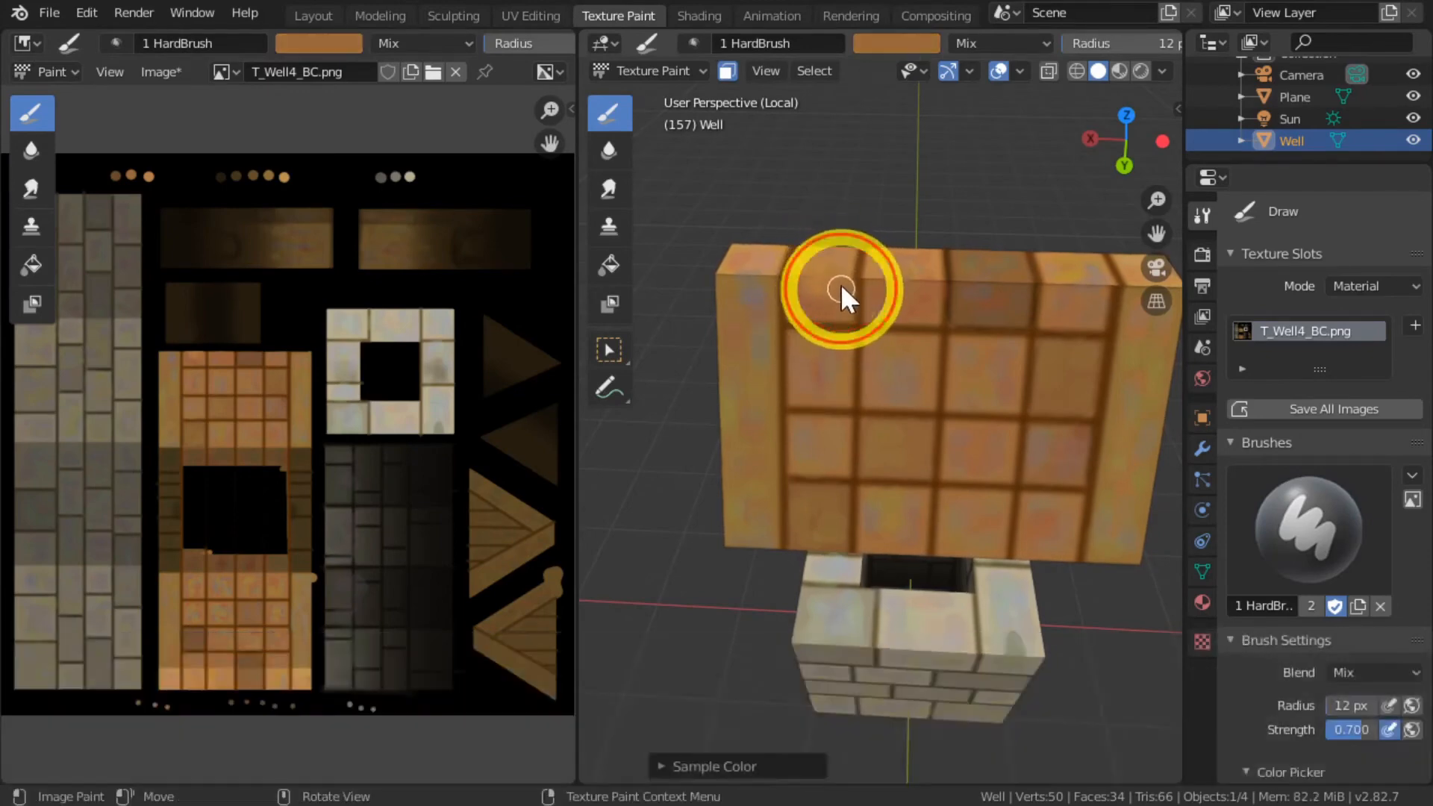
Step: Soften the patches along the left wooden edge board of the front roof slope with sampled colours
middle_click_drag(737, 380, 809, 391)
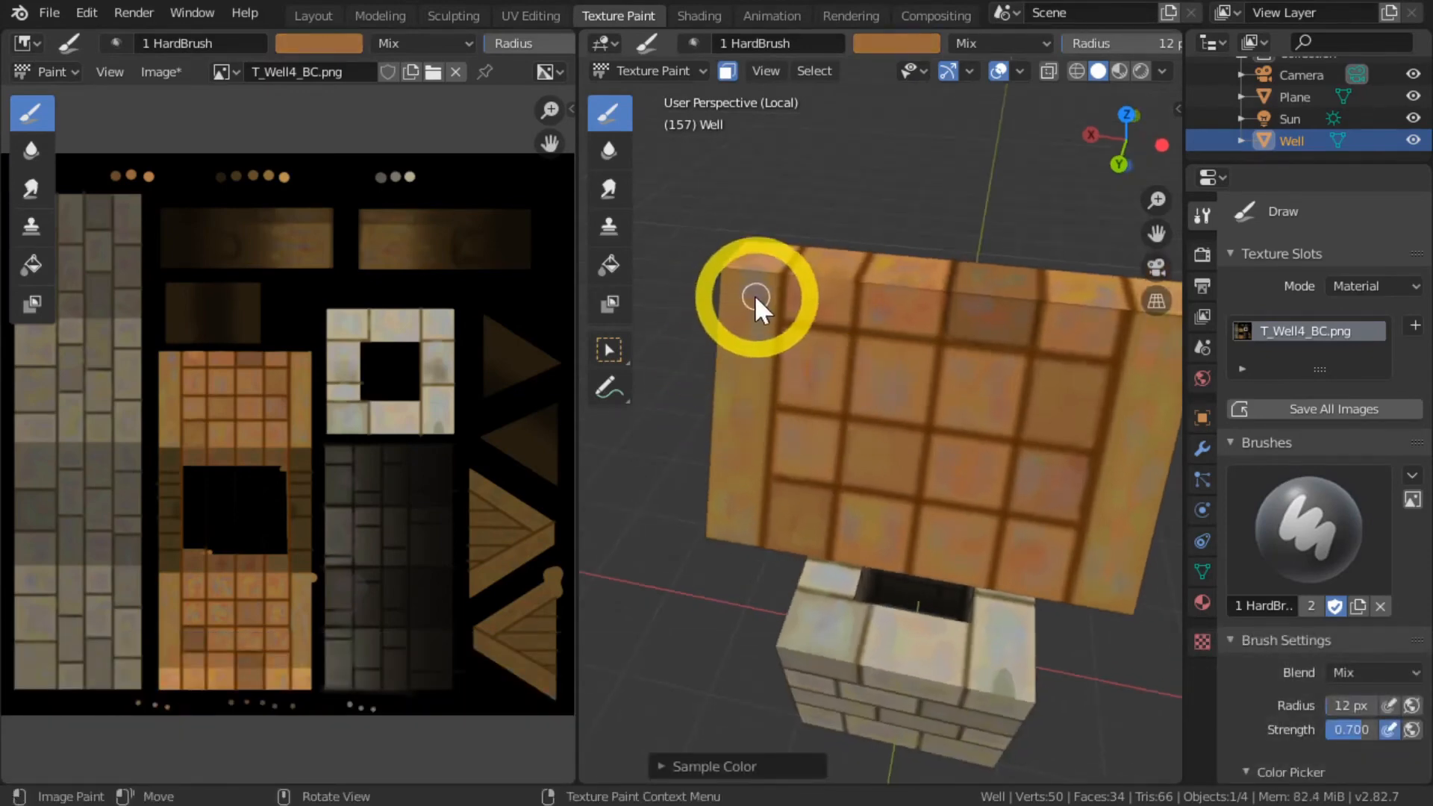
key("s")
left_click(724, 463)
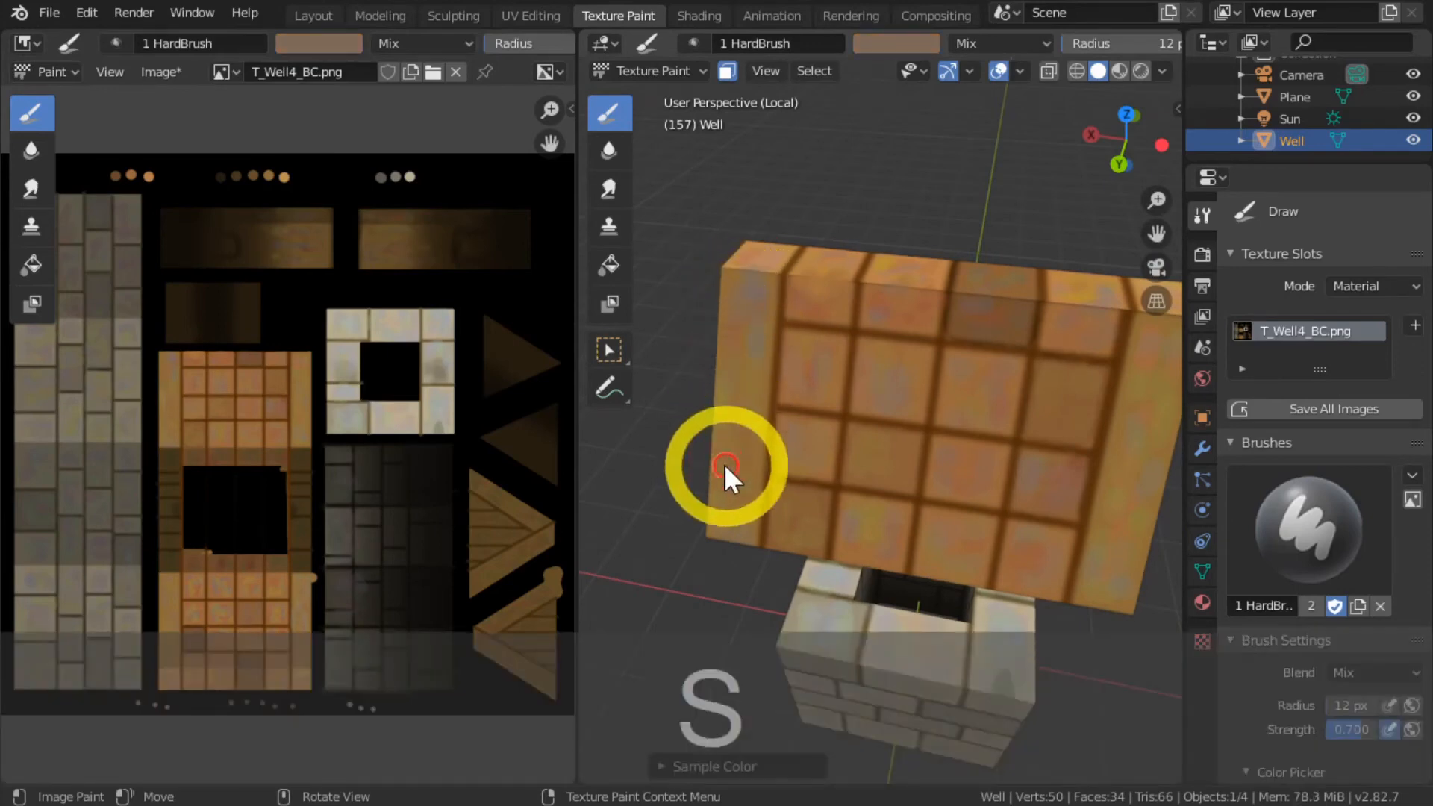
key("s")
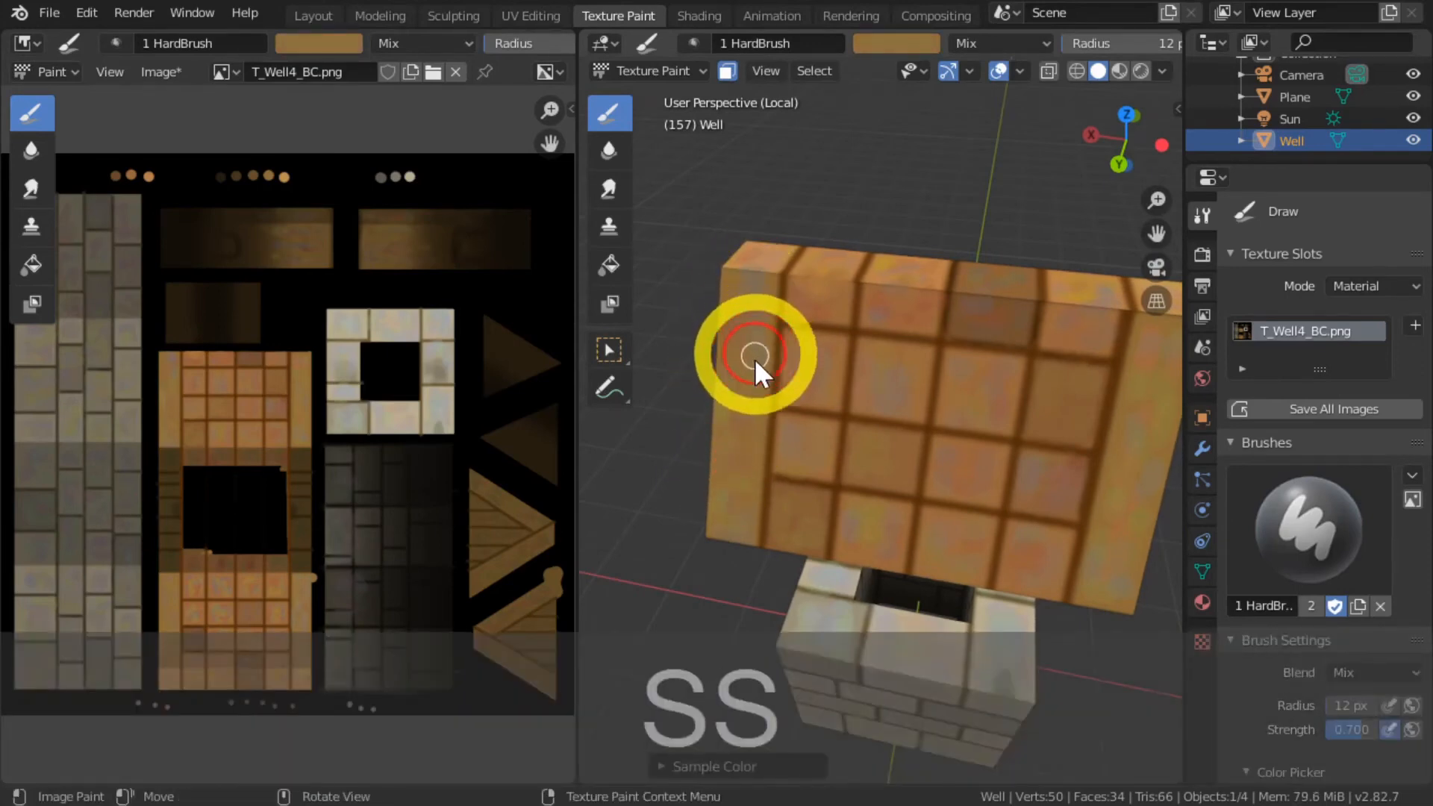
left_click(754, 358)
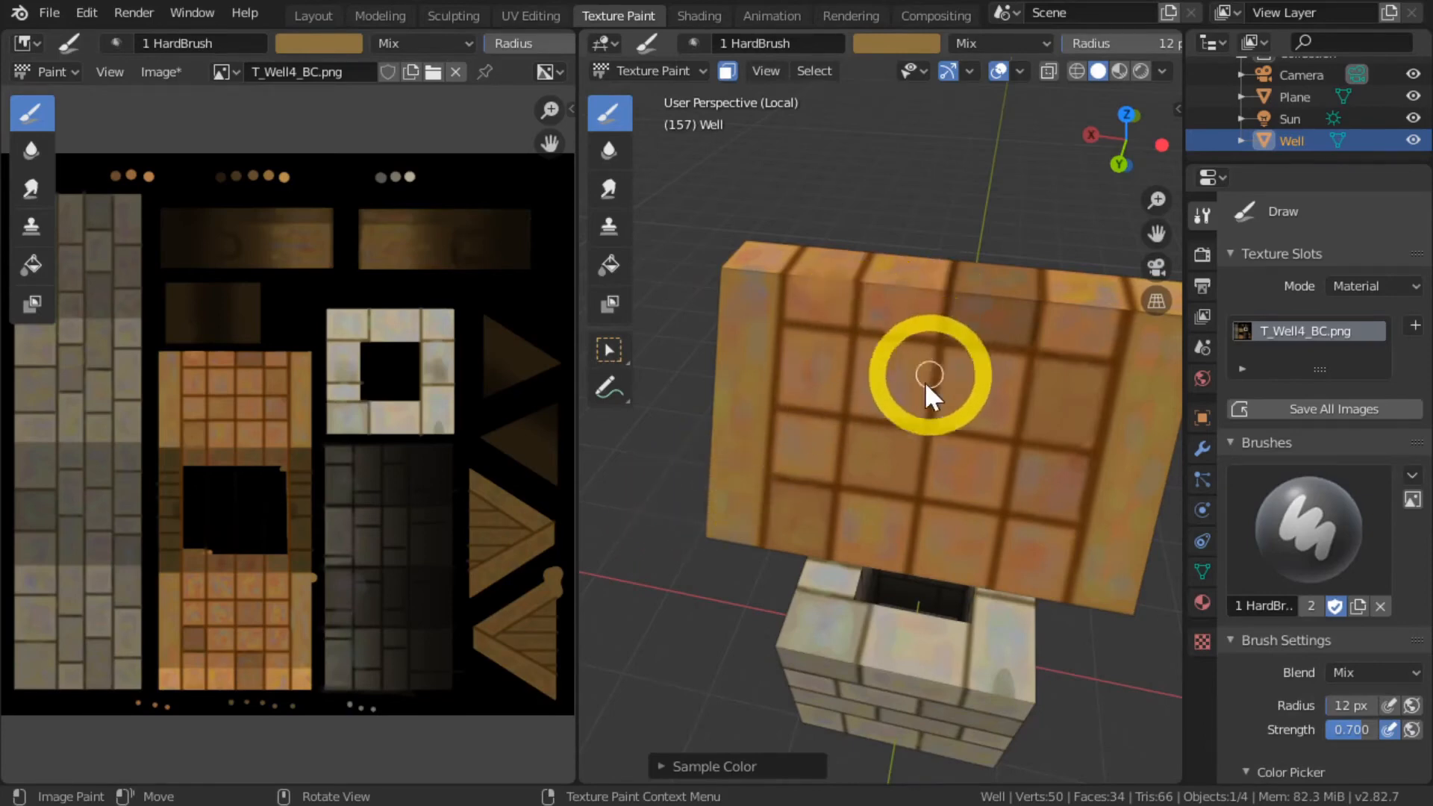
Step: Blend the patches on the front slope's right wooden edge board and neighbouring tiles with sampled colours
mouse_move(925, 382)
middle_mouse_down()
mouse_move(854, 425)
mouse_move(870, 403)
mouse_move(1104, 601)
middle_mouse_up()
key("s")
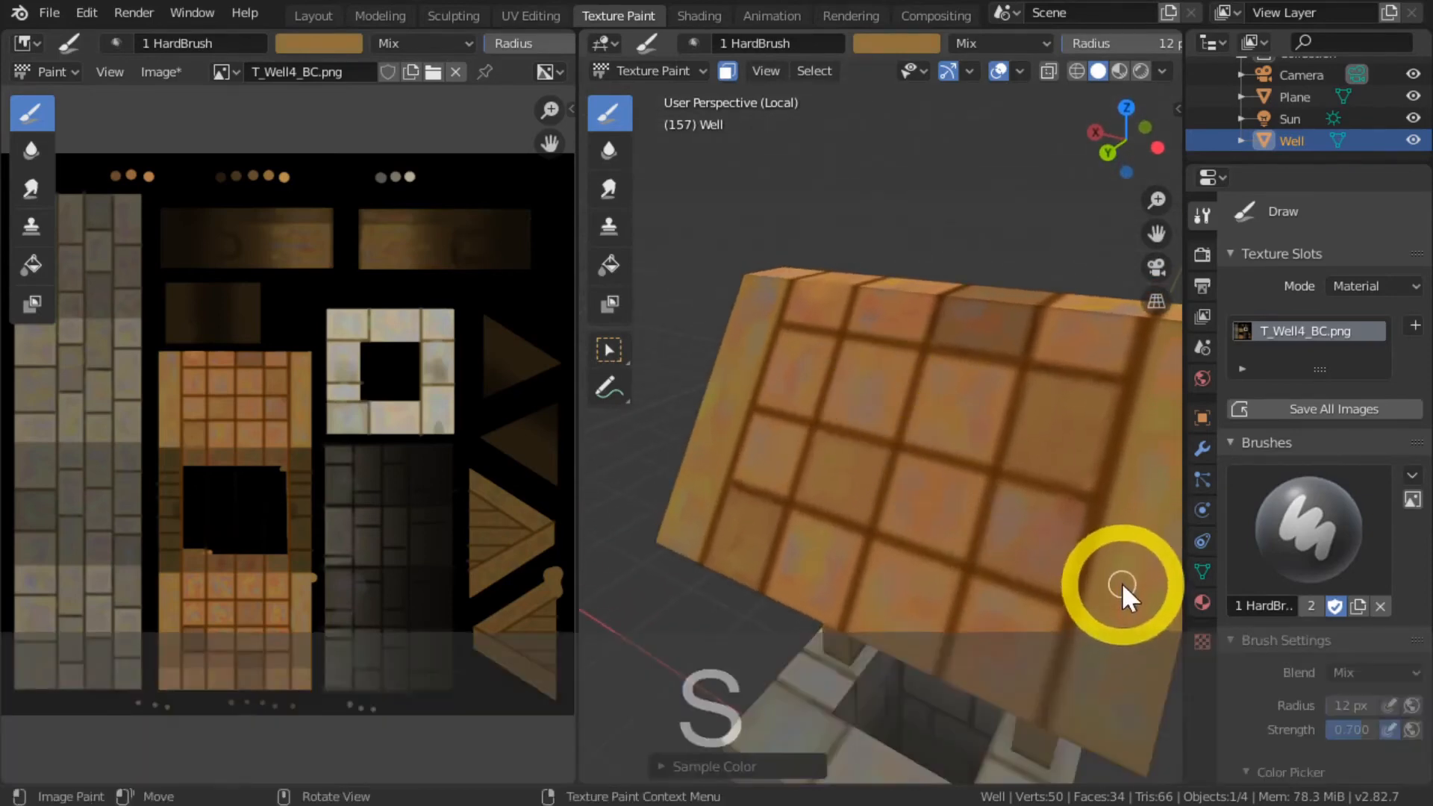
middle_click_drag(770, 397, 1003, 682)
key("s")
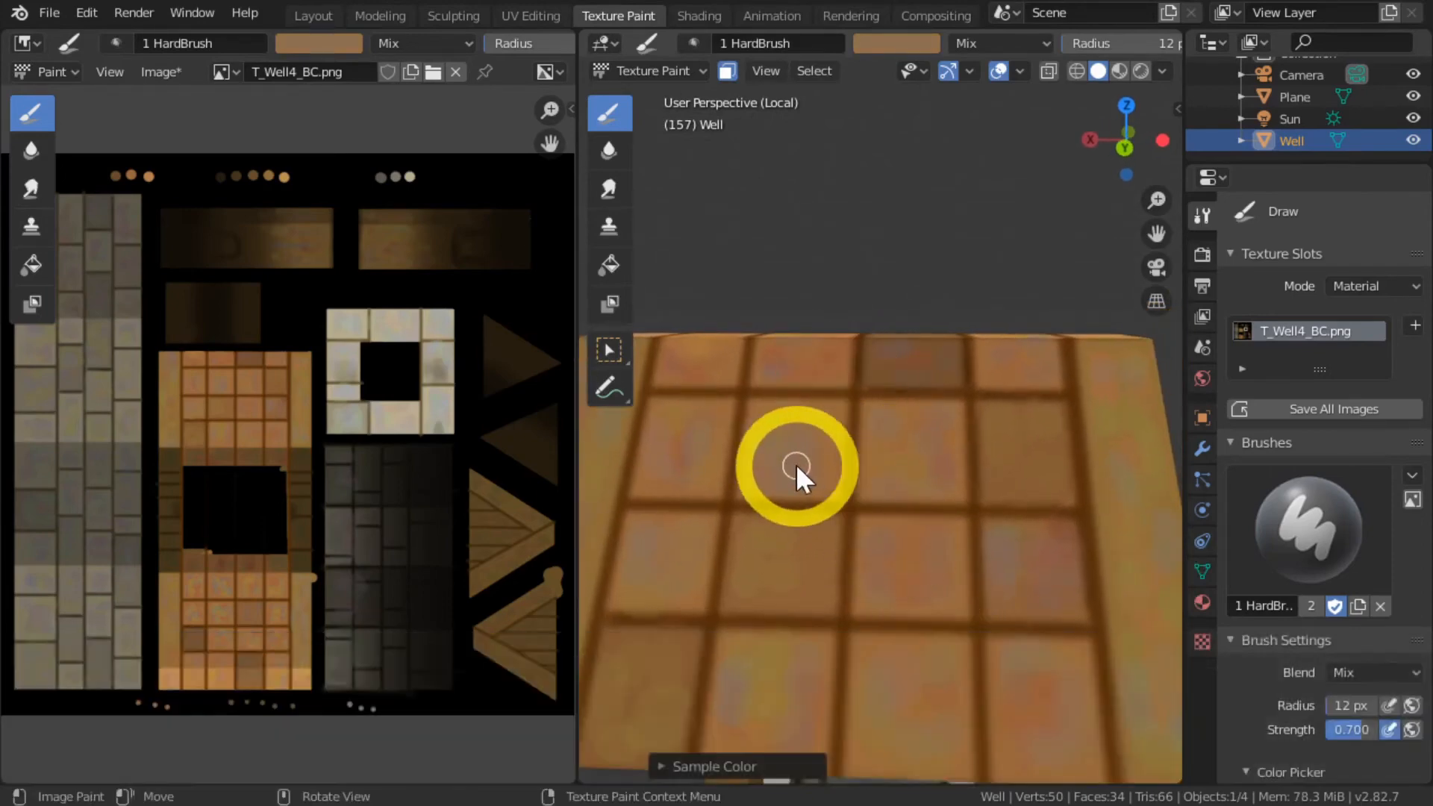
scroll(791, 461, "down", 2)
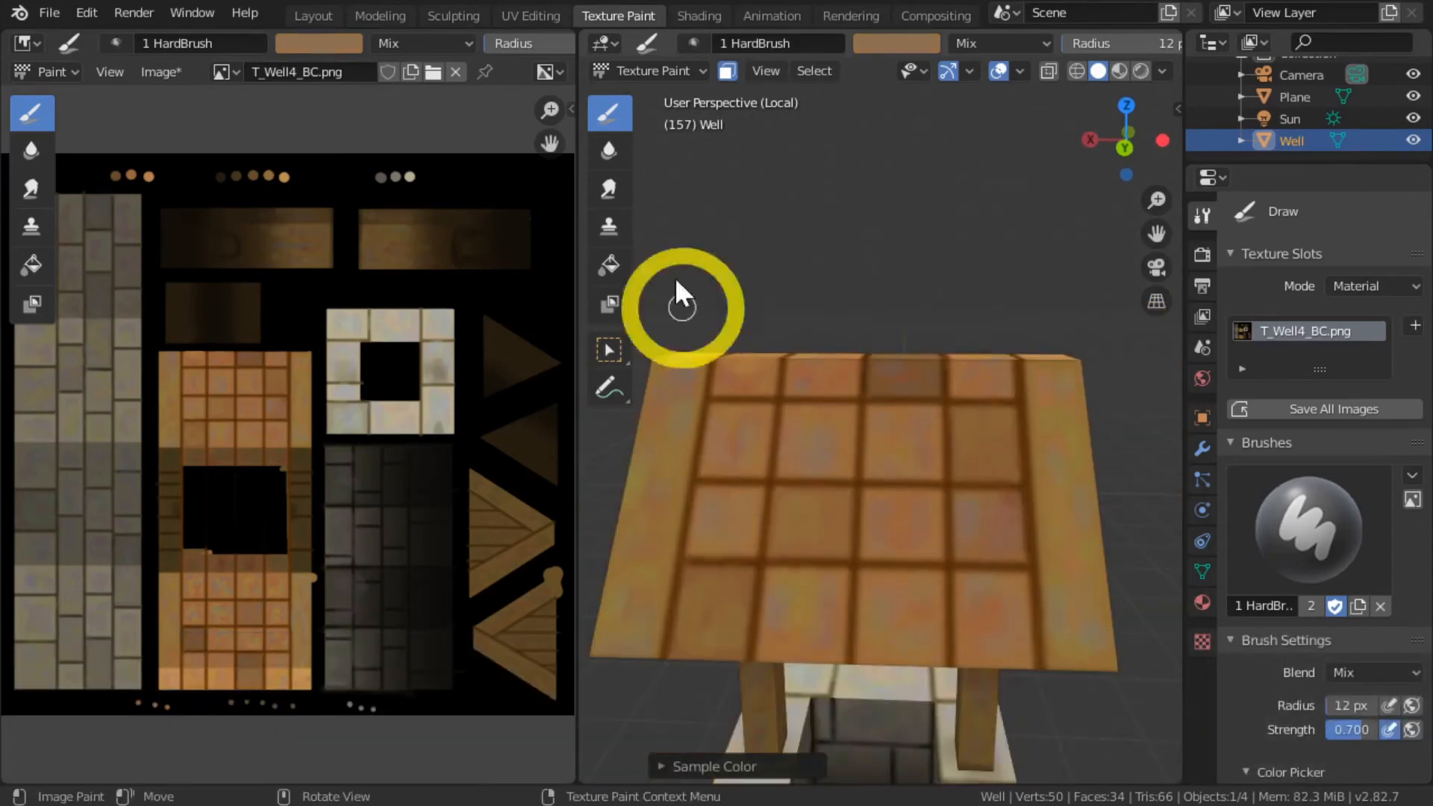
Step: Try smearing across the joint between two front roof tiles with the Smear tool at a 21 px radius, and undo the stroke
left_click(608, 188)
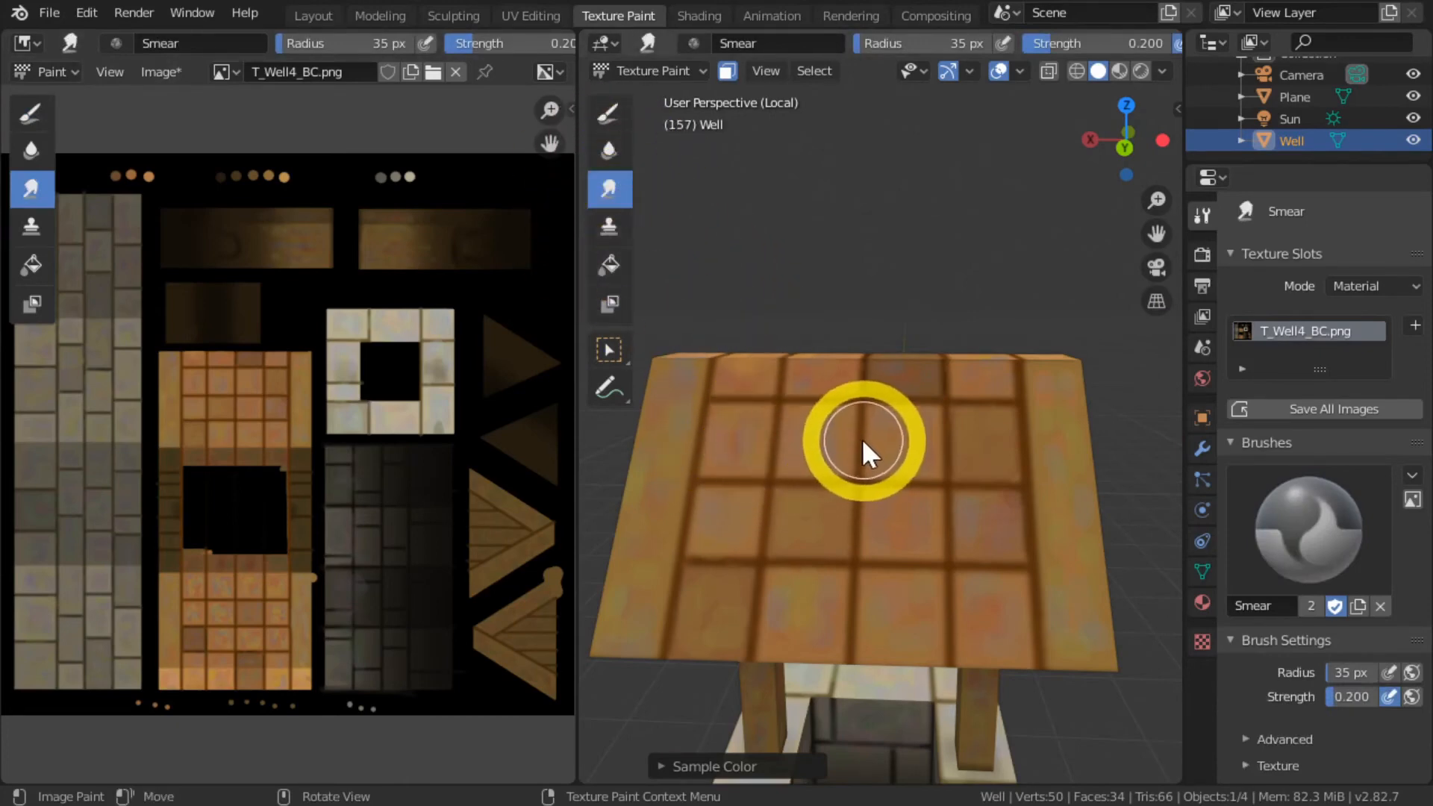
key("bracketleft")
key("bracketleft")
key("bracketleft")
key("bracketleft")
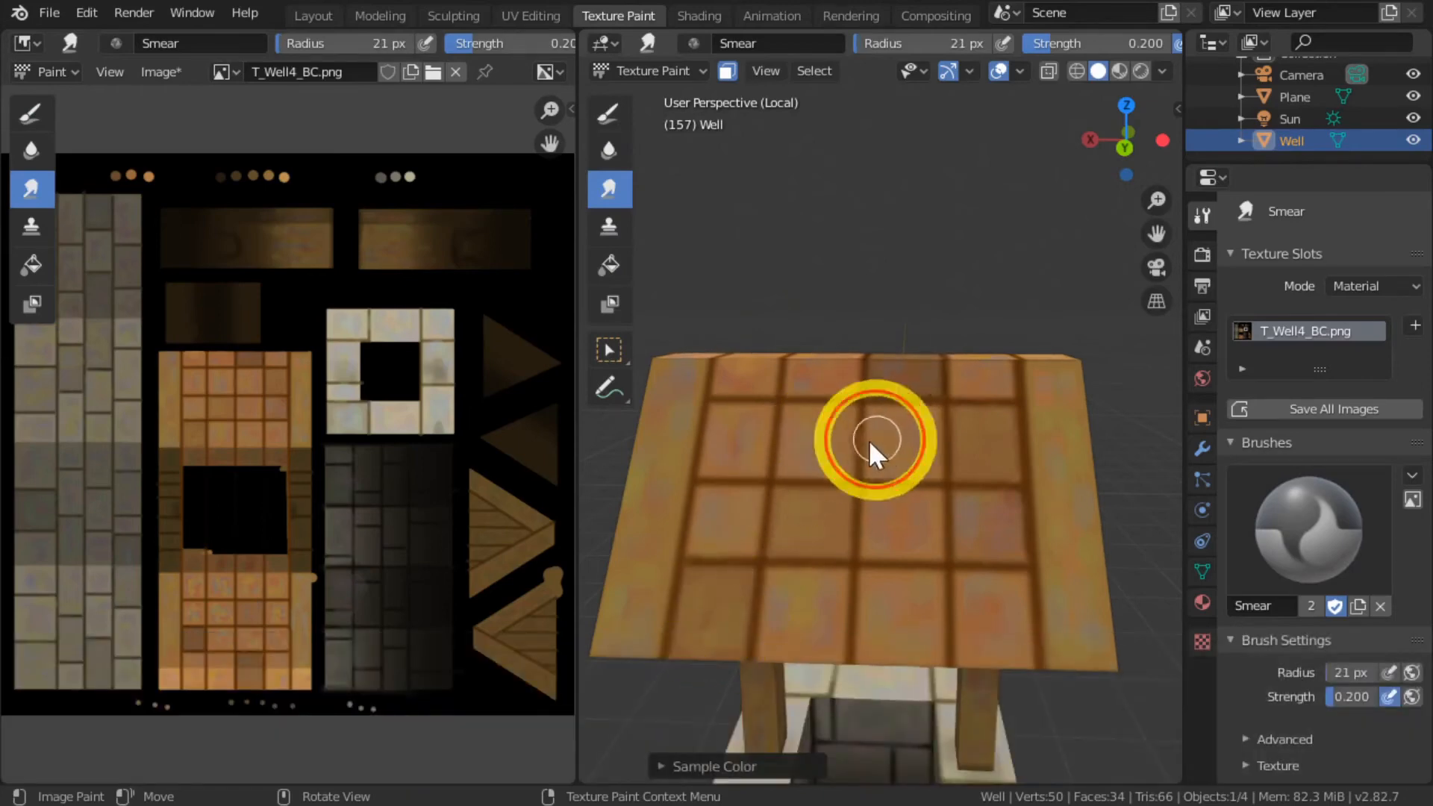
mouse_move(869, 440)
left_mouse_down()
mouse_move(885, 427)
mouse_move(848, 429)
left_mouse_up()
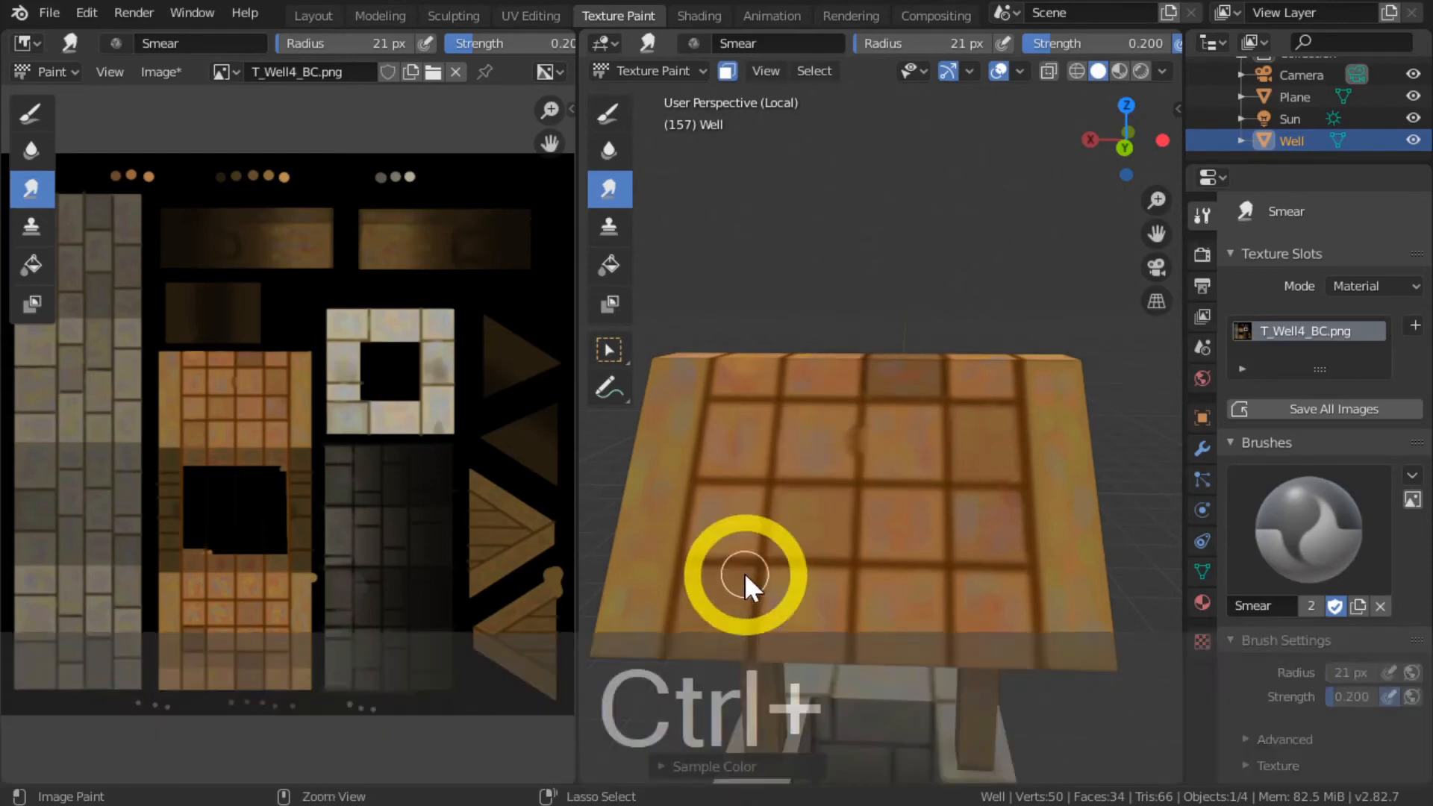
key("ctrl+z")
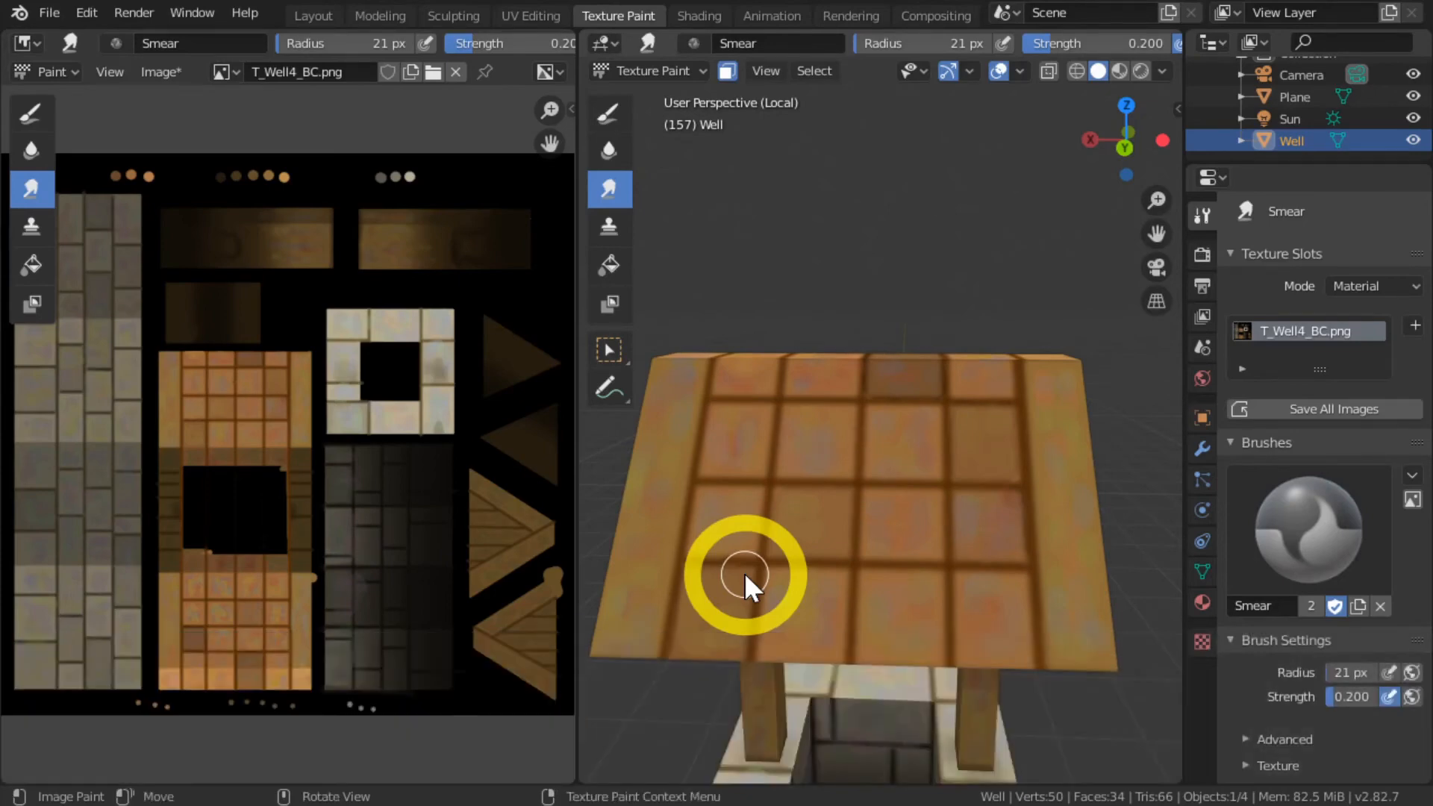
left_click_drag(914, 438, 841, 468)
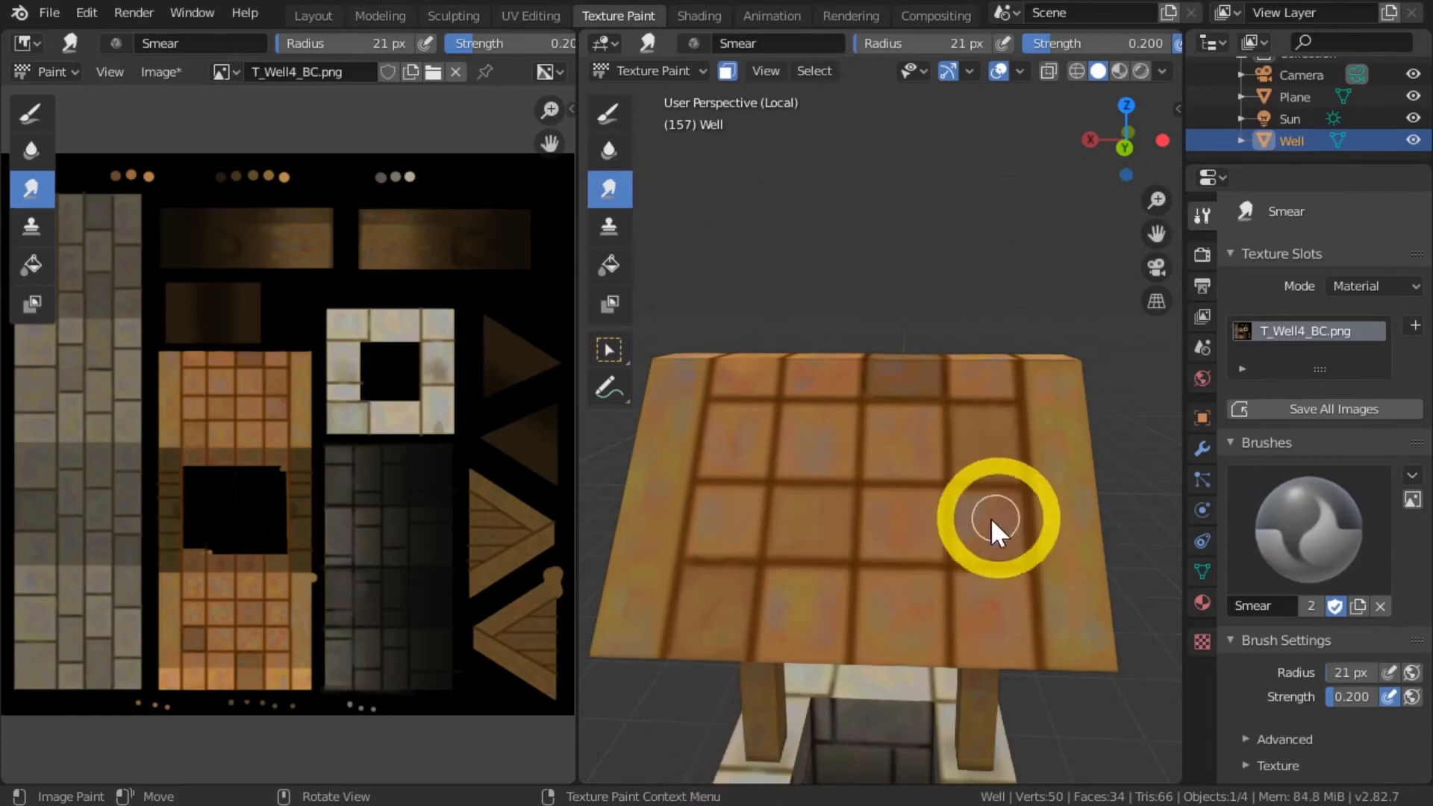
mouse_move(810, 453)
left_mouse_down()
mouse_move(736, 783)
mouse_move(708, 780)
mouse_move(727, 442)
mouse_move(711, 601)
mouse_move(650, 791)
mouse_move(678, 670)
mouse_move(716, 607)
mouse_move(721, 791)
mouse_move(710, 607)
mouse_move(743, 805)
left_mouse_up()
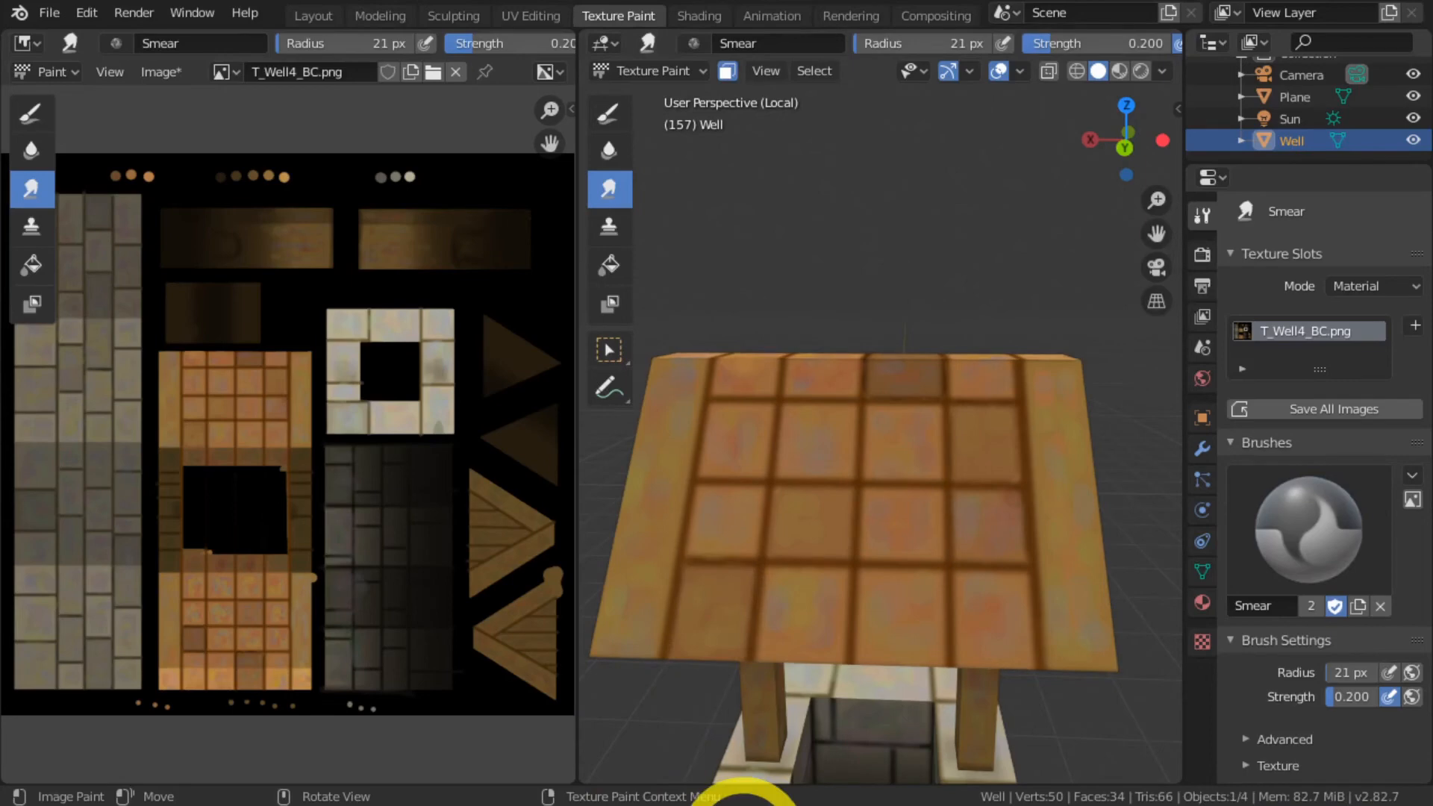
left_click_drag(1330, 696, 1351, 698)
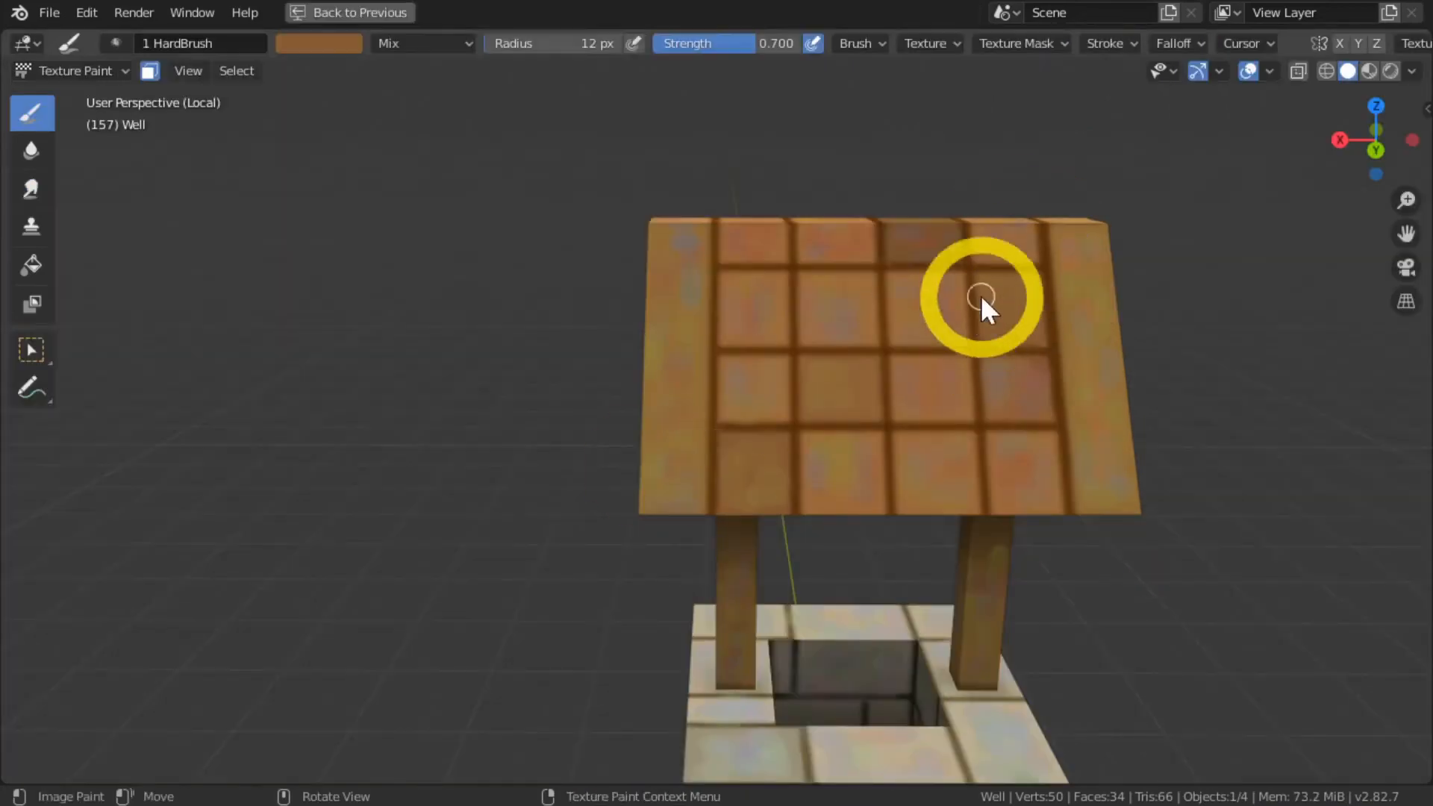
Step: Refine the blending on the front roof slope's right-hand tiles and right edge board with the 12 px draw brush and sampled colours
key("s")
key("s")
key("s")
key("s")
key("s")
key("s")
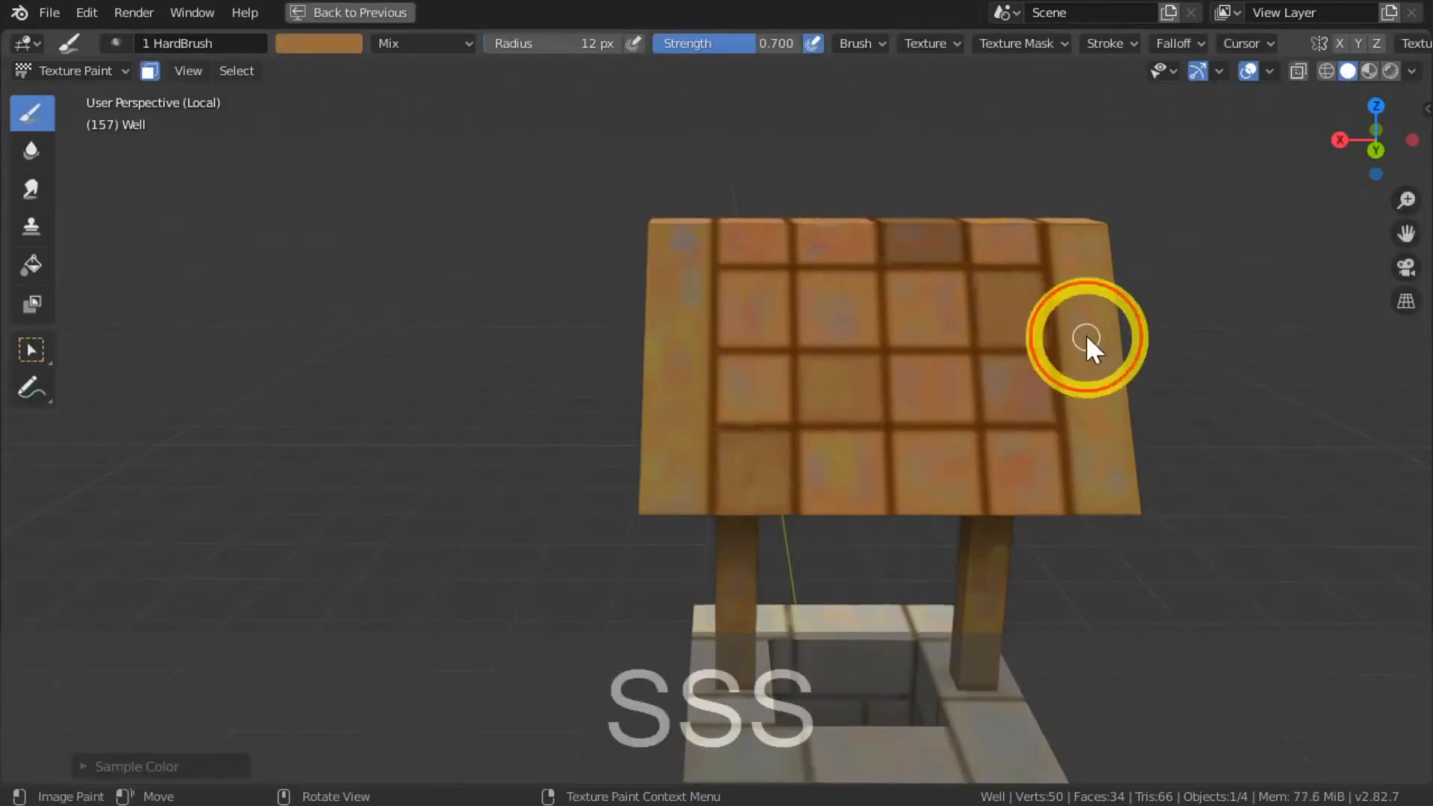
Step: Soften the remaining patches on the front slope's left edge board and bottom-row tiles with sampled colours
key("s")
key("s")
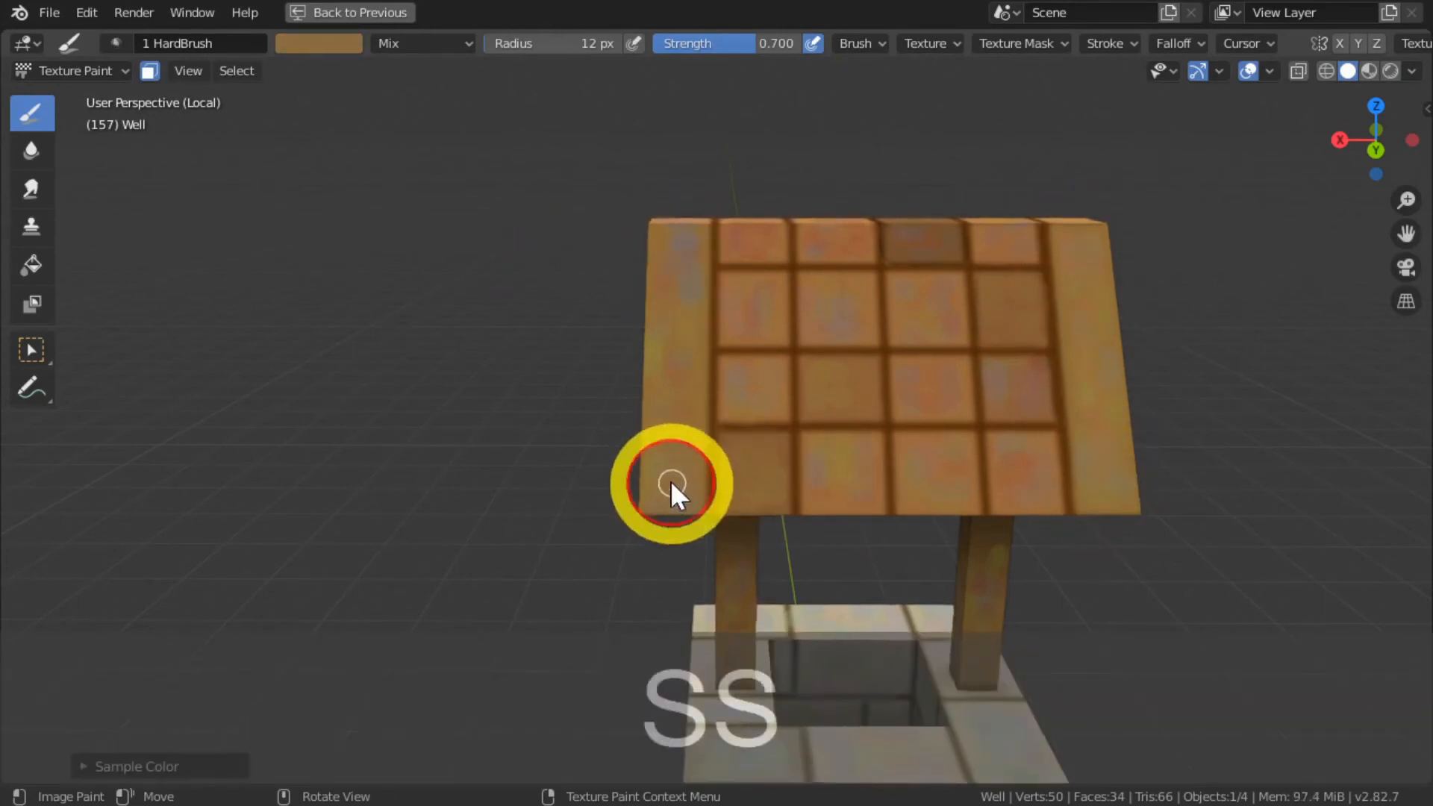
key("s")
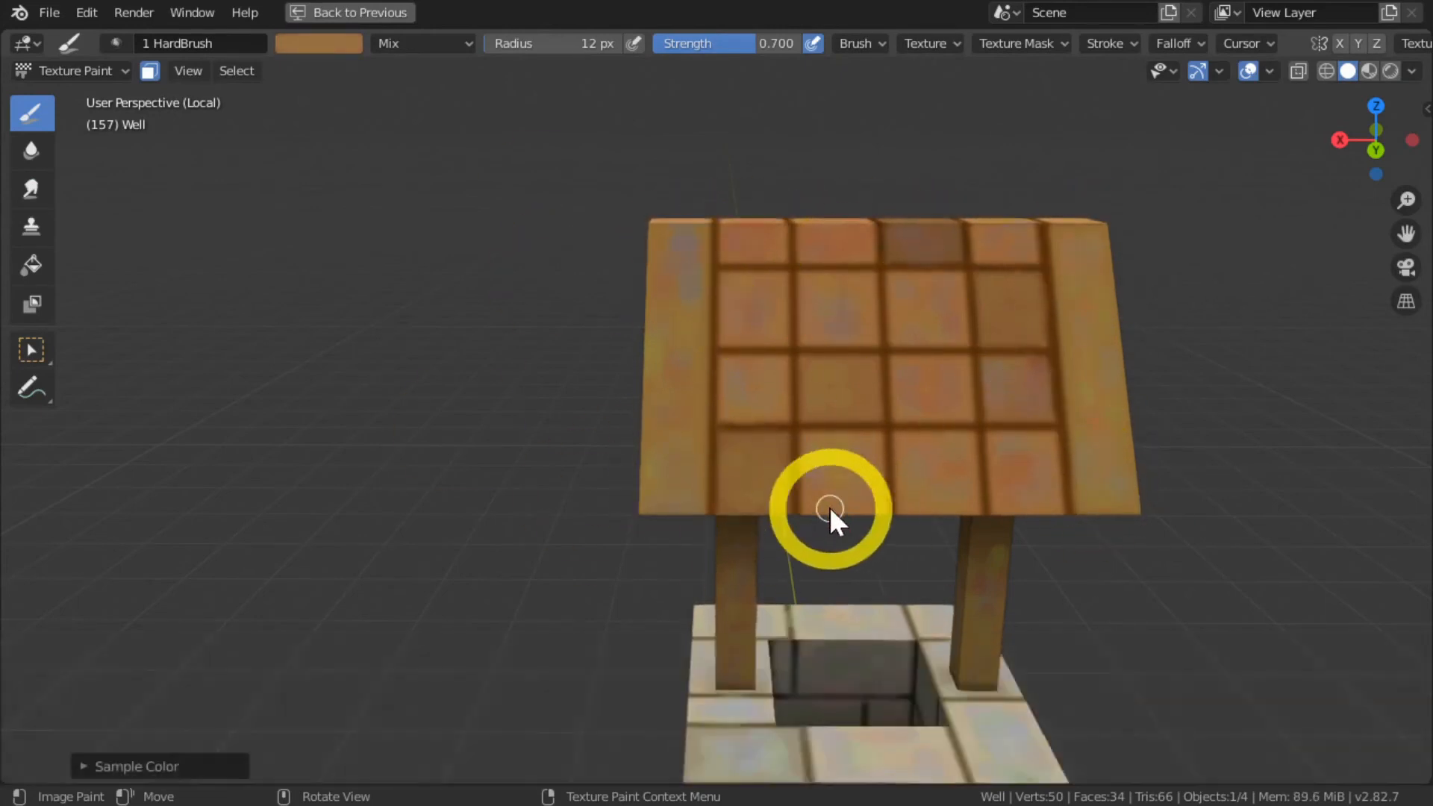
key("s")
key("s")
Step: Blend the patches on the second tile of the back roof slope's second row with sampled colours
mouse_move(605, 377)
middle_mouse_down()
mouse_move(873, 409)
mouse_move(567, 332)
middle_mouse_up()
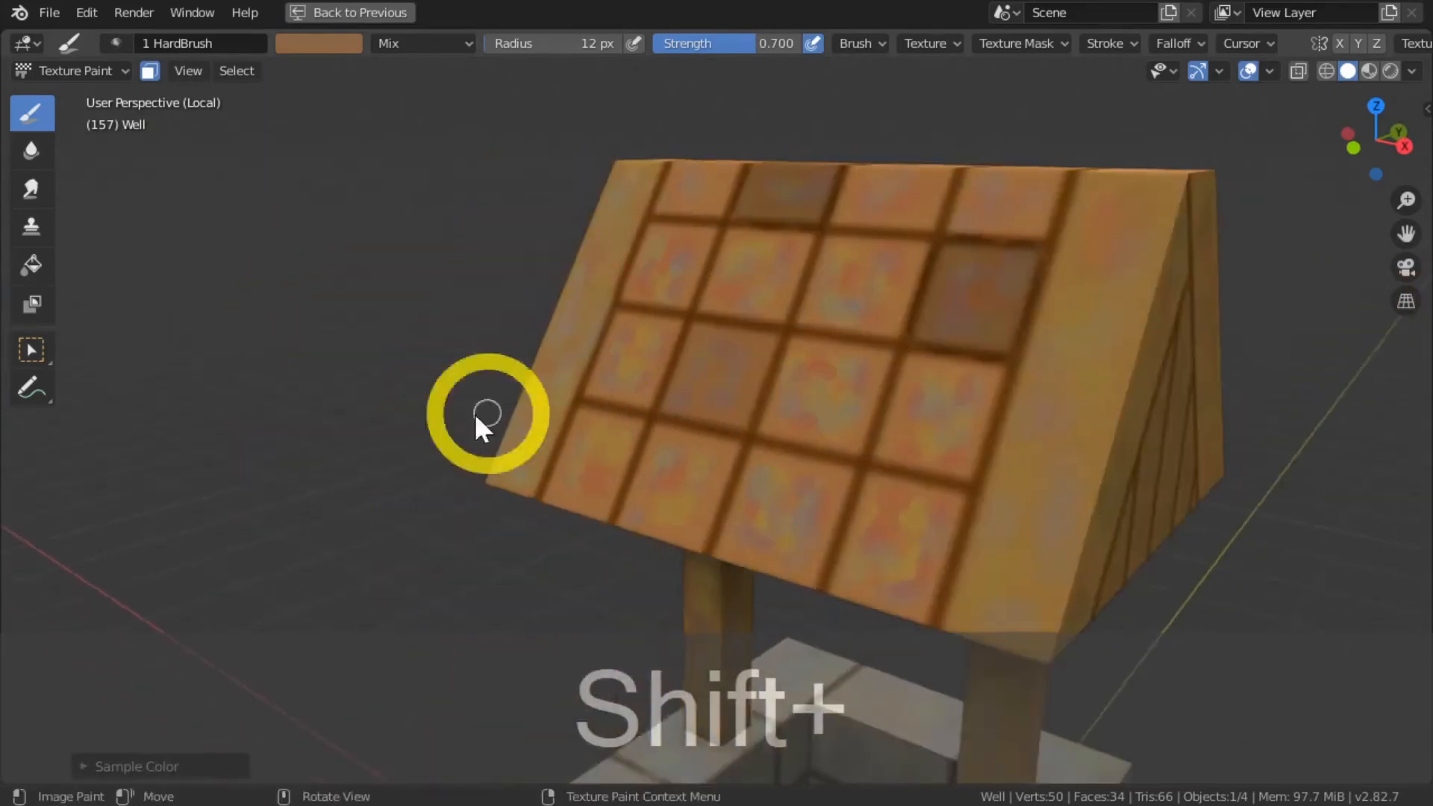
middle_click_drag(418, 448, 445, 448)
middle_click_drag(739, 262, 697, 263)
key("s")
key("s")
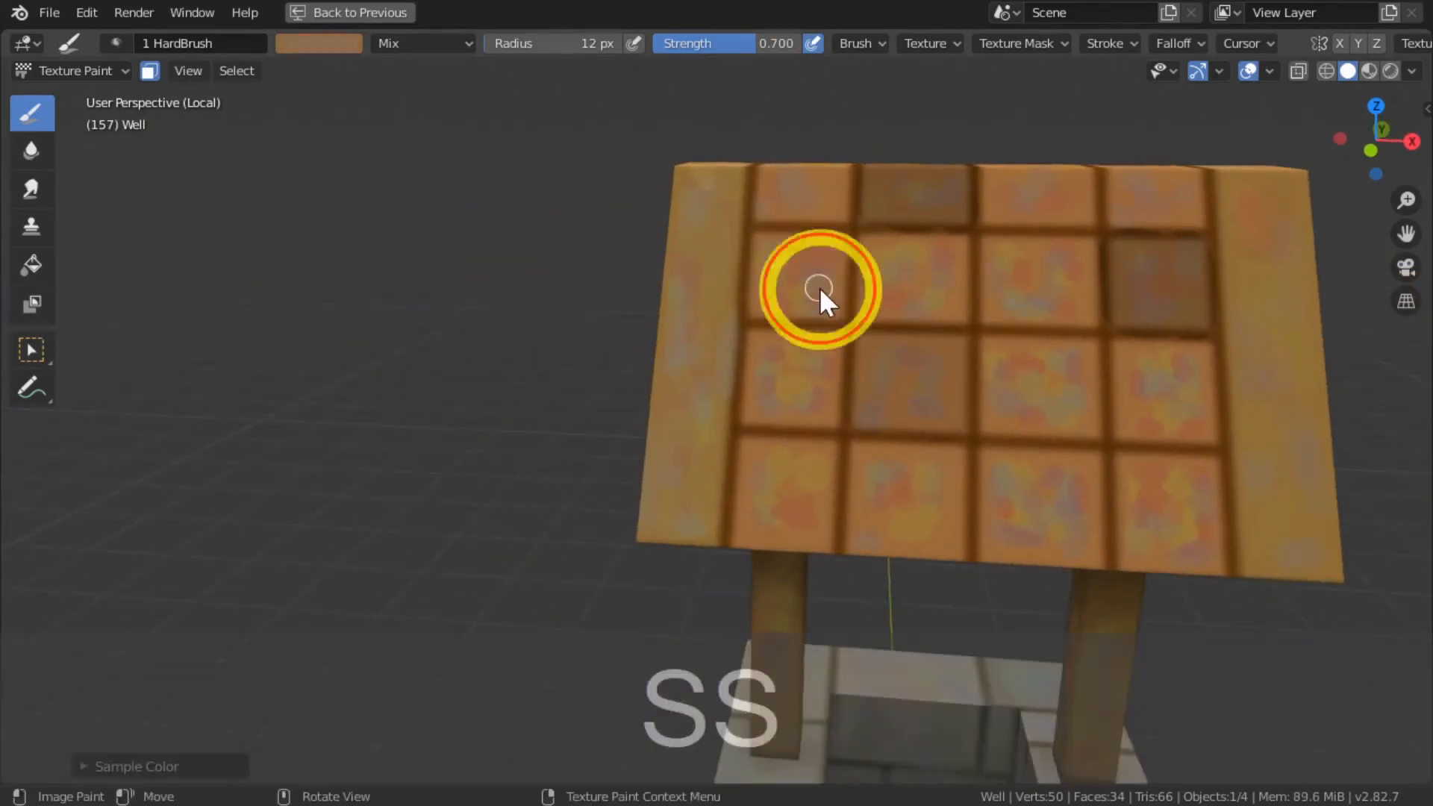
scroll(758, 377, "up", 2)
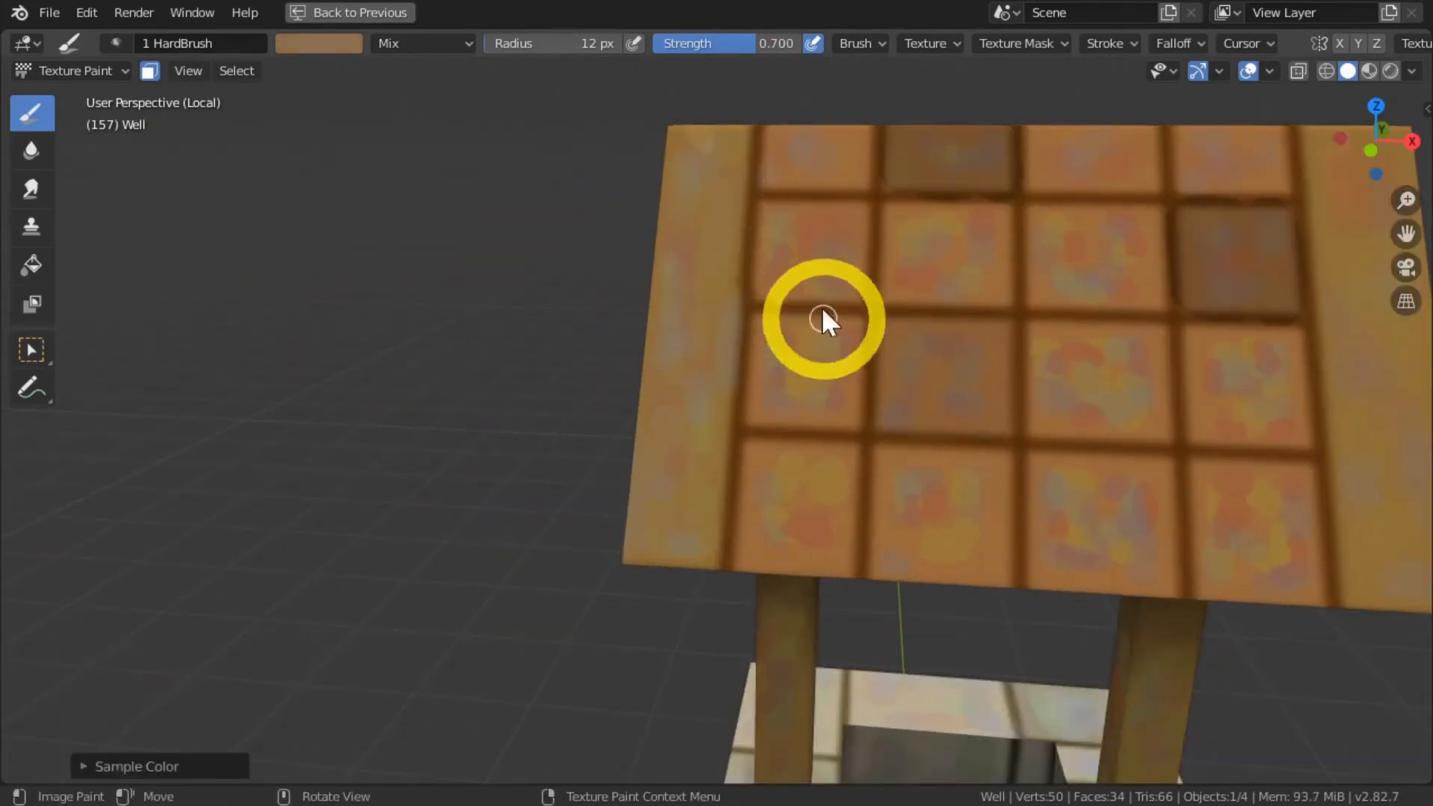
key("s")
key("s")
key("s")
key("s")
key("s")
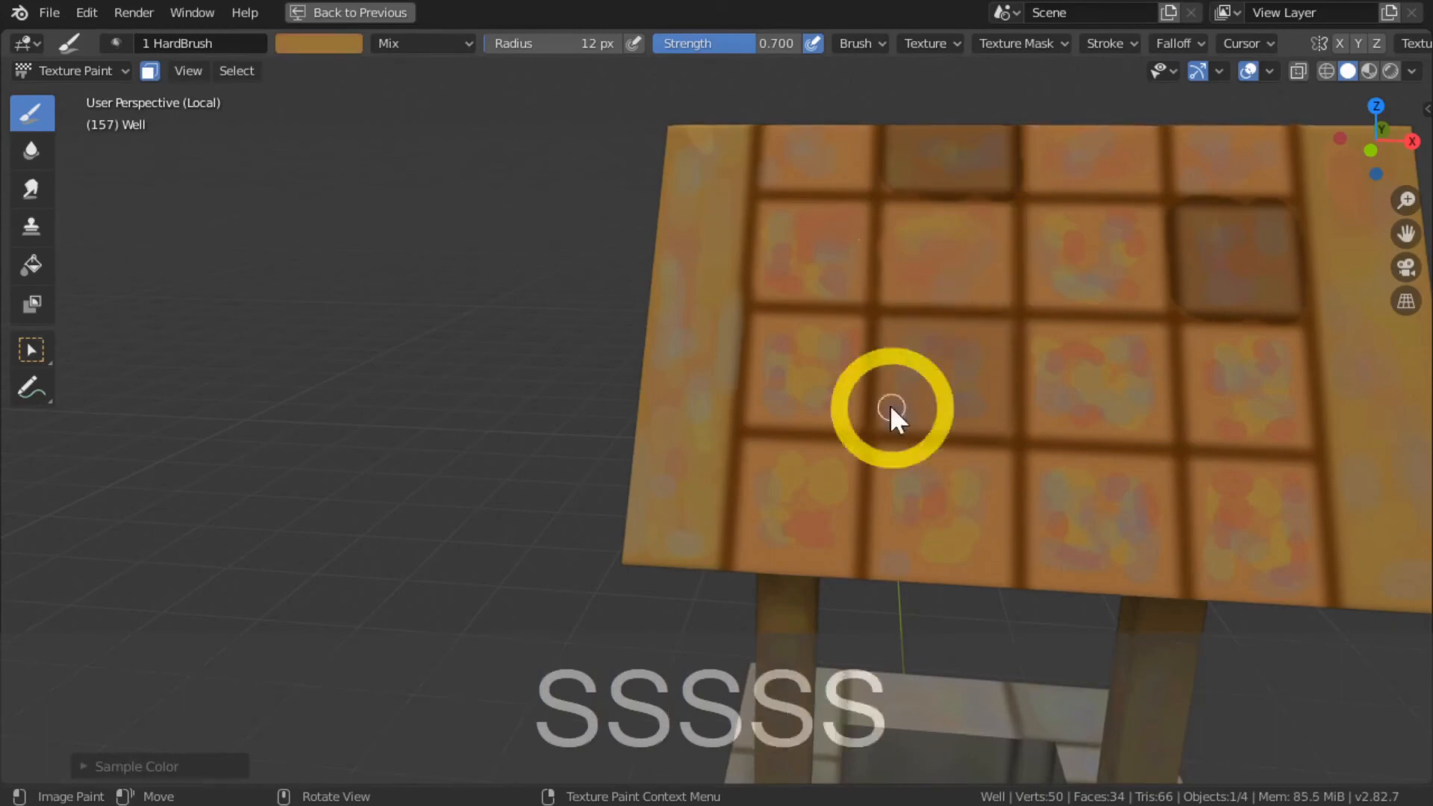
key("s")
key("s")
key("s")
Step: Soften the patches on the leftmost tile of the back slope's second row with sampled colours
middle_click_drag(949, 152, 817, 148)
key("s")
middle_click_drag(509, 319, 383, 340)
key("s")
key("s")
left_click(789, 376)
key("s")
key("s")
key("s")
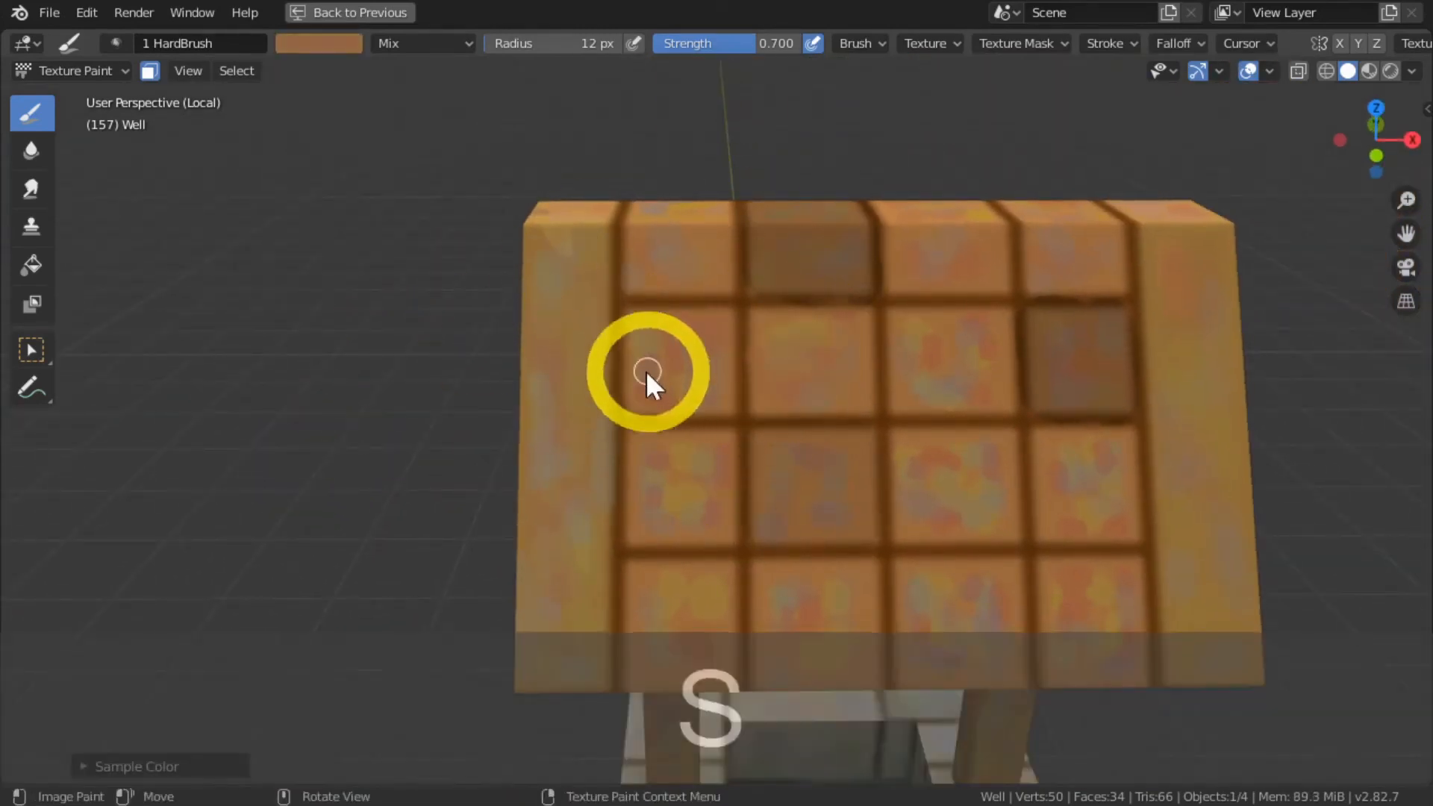
left_click(651, 374)
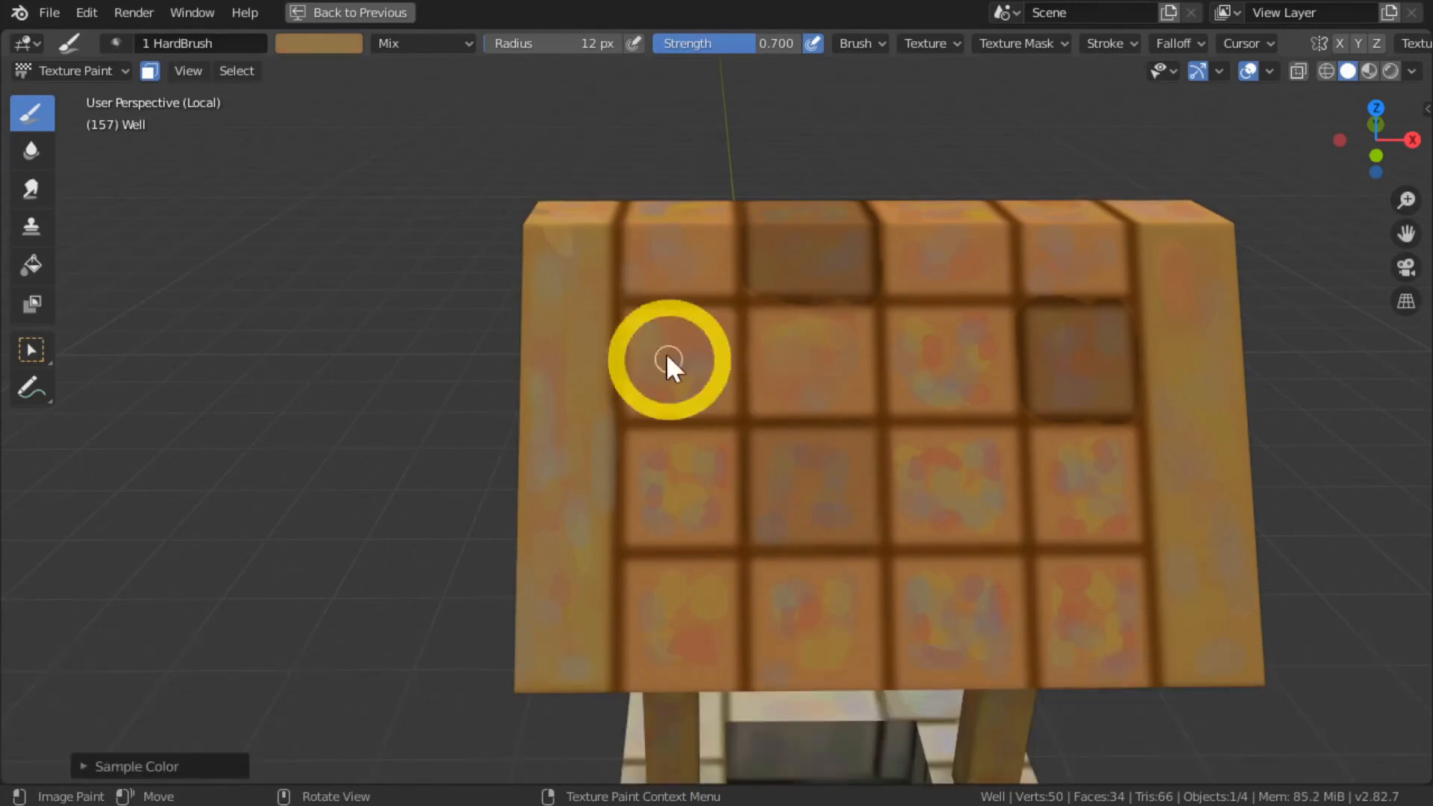
key("s")
key("s")
left_click(647, 387)
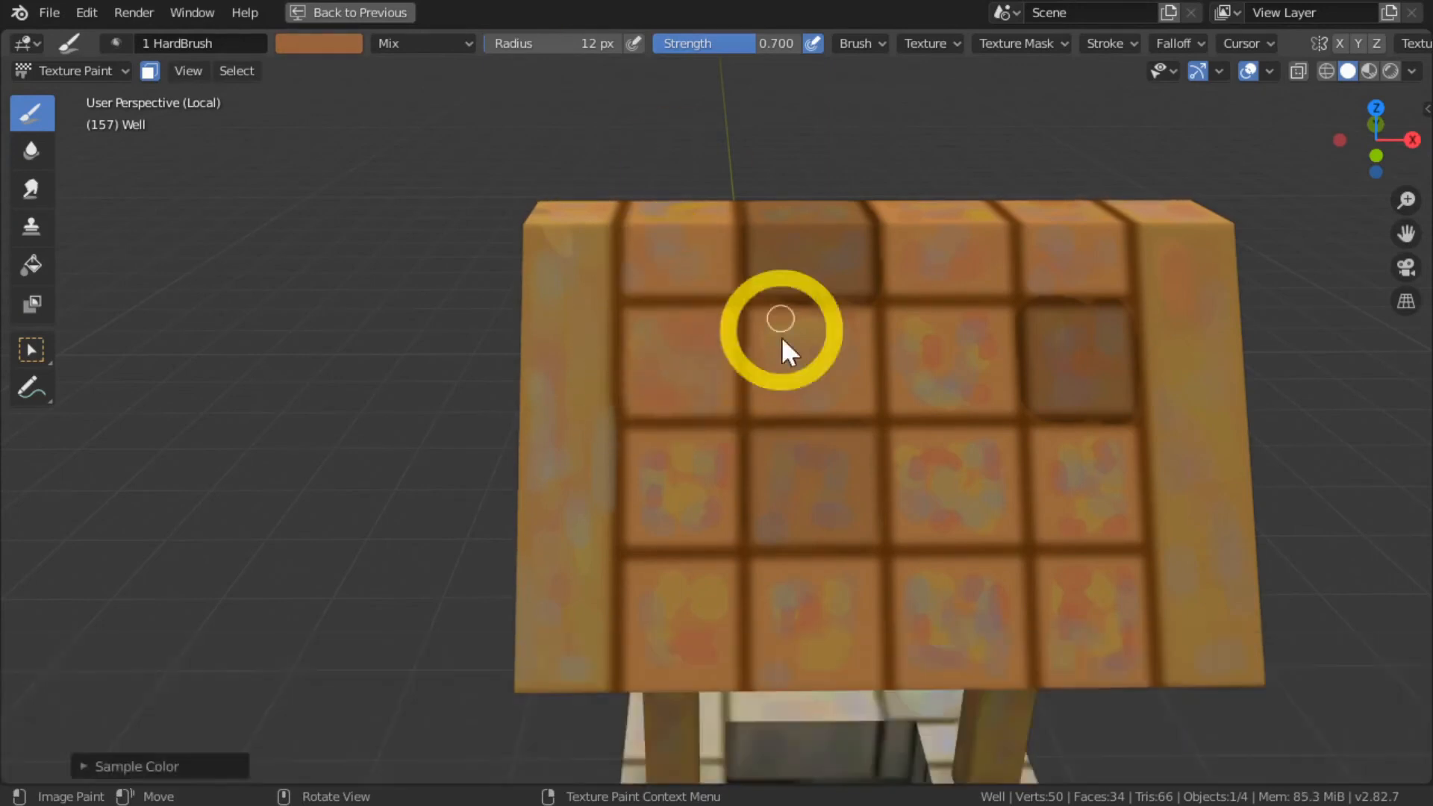
Step: Blend the patches on the back slope's first two third-row tiles and touch up the tiles above them with sampled colours
key("s")
key("s")
key("s")
key("s")
key("s")
key("s")
key("s")
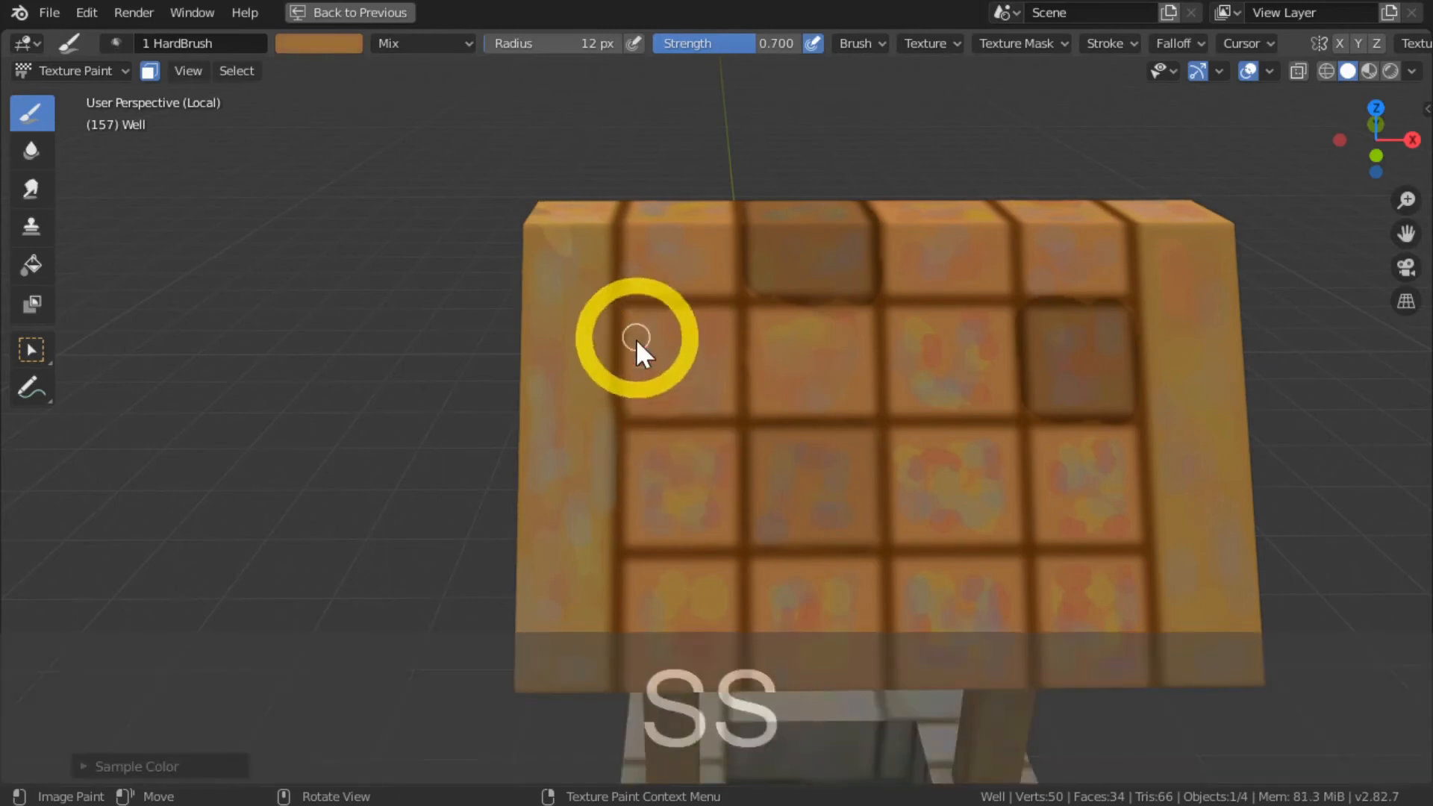
key("s")
key("s")
key("s")
key("s")
key("s")
key("s")
key("s")
key("s")
key("s")
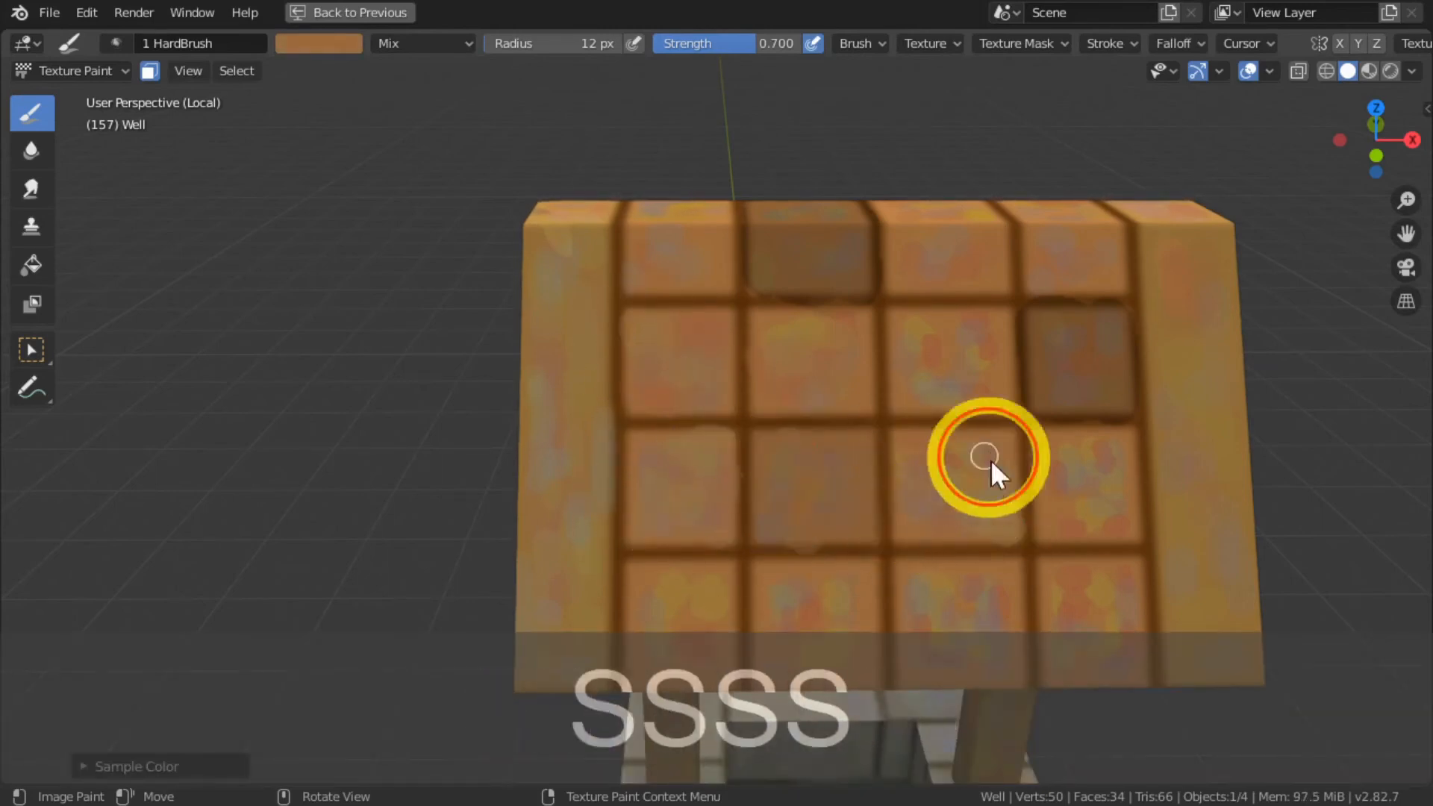
Step: Smooth the colour patches on the third tile of the back slope's third row with sampled colours
key("s")
key("s")
key("s")
key("s")
key("s")
key("s")
key("s")
key("s")
key("s")
key("s")
key("s")
key("s")
key("s")
key("s")
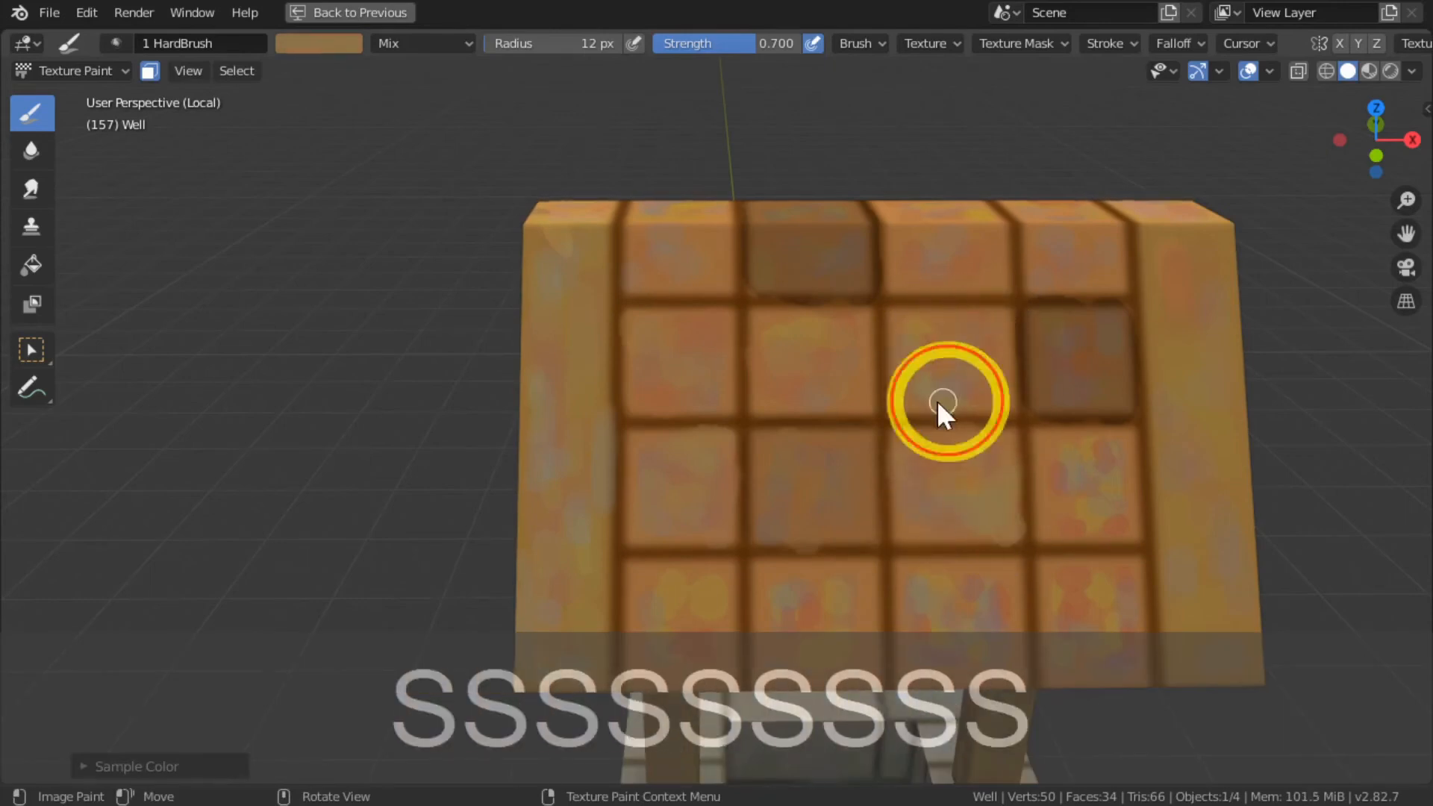
Step: Blend the patches on the third tile of the back slope's second row using nearby sampled tones
key("s")
key("s")
key("s")
key("s")
key("s")
key("s")
key("s")
key("s")
key("s")
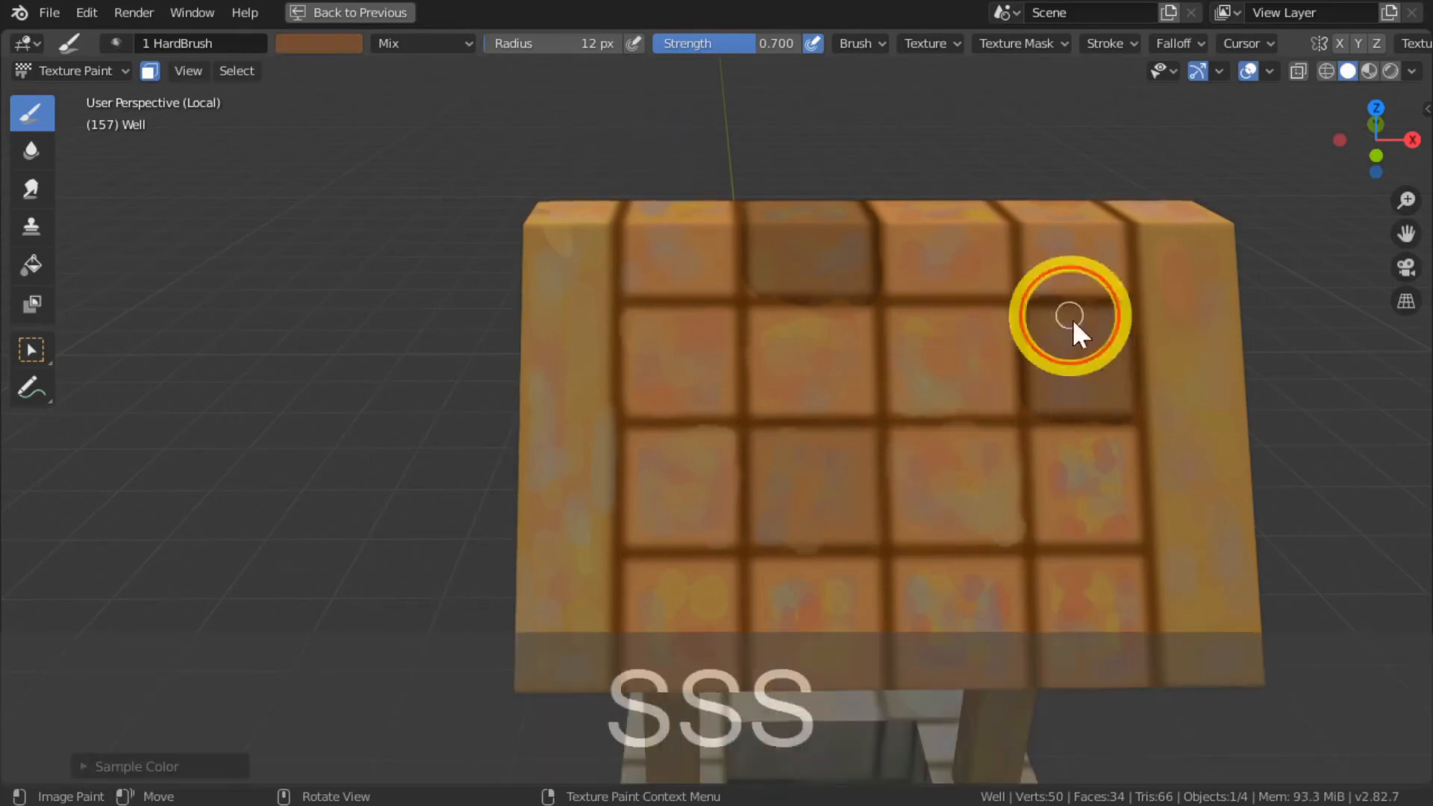
Step: Even out the dark tile at the right end of the back slope's second row with sampled browns
key("s")
key("s")
key("s")
key("s")
key("s")
key("s")
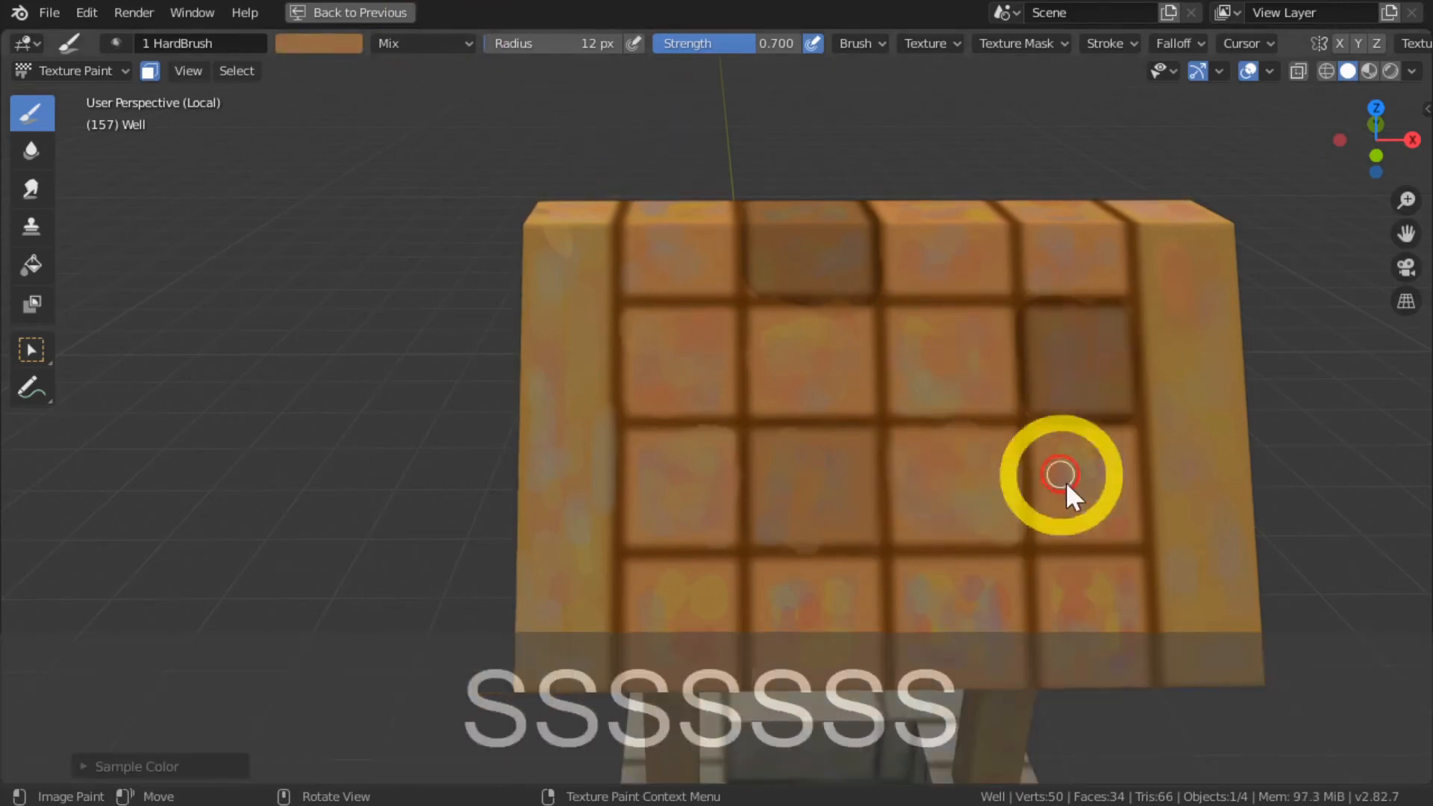
Step: Blend the patches on the rightmost tile of the back slope's third row with sampled colours
key("s")
key("s")
key("s")
key("s")
key("s")
key("s")
key("s")
key("s")
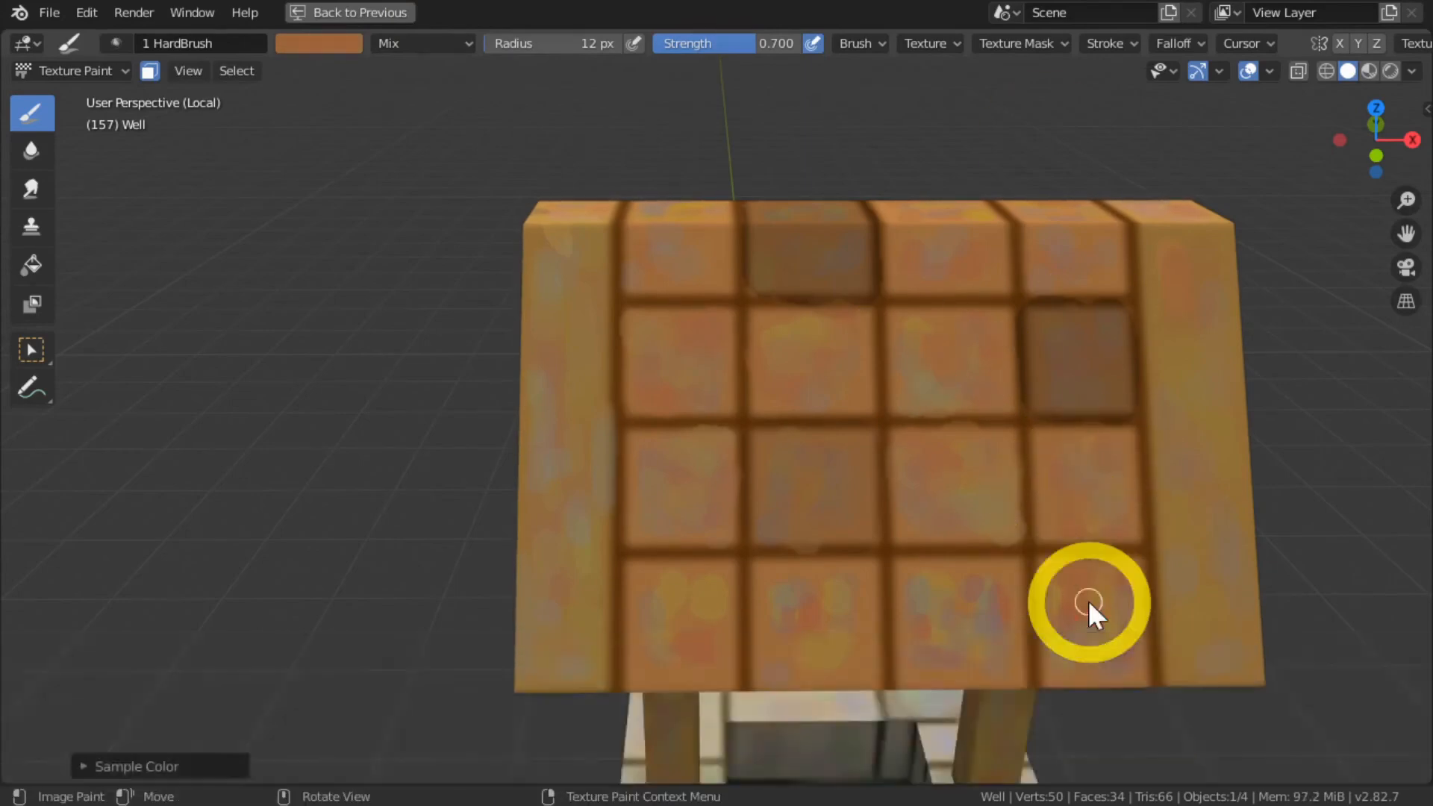
Step: Blend the patches on the three right-hand tiles of the back slope's bottom row with sampled colours
middle_click_drag(783, 541, 727, 430, "shift")
key("s")
key("s")
key("s")
key("s")
key("s")
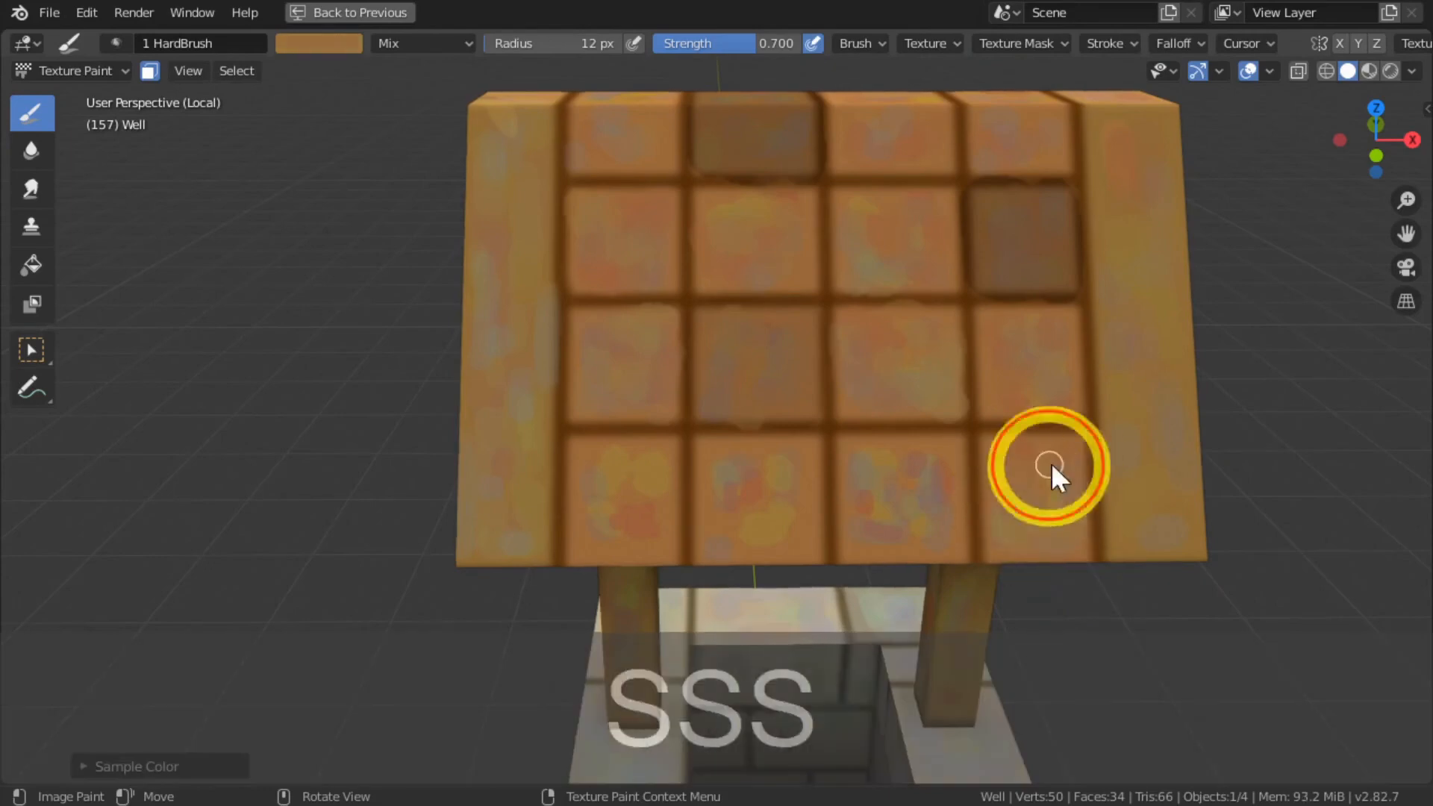
key("s")
key("s")
key("s")
key("s")
key("s")
key("s")
key("s")
key("s")
key("s")
key("s")
key("s")
key("s")
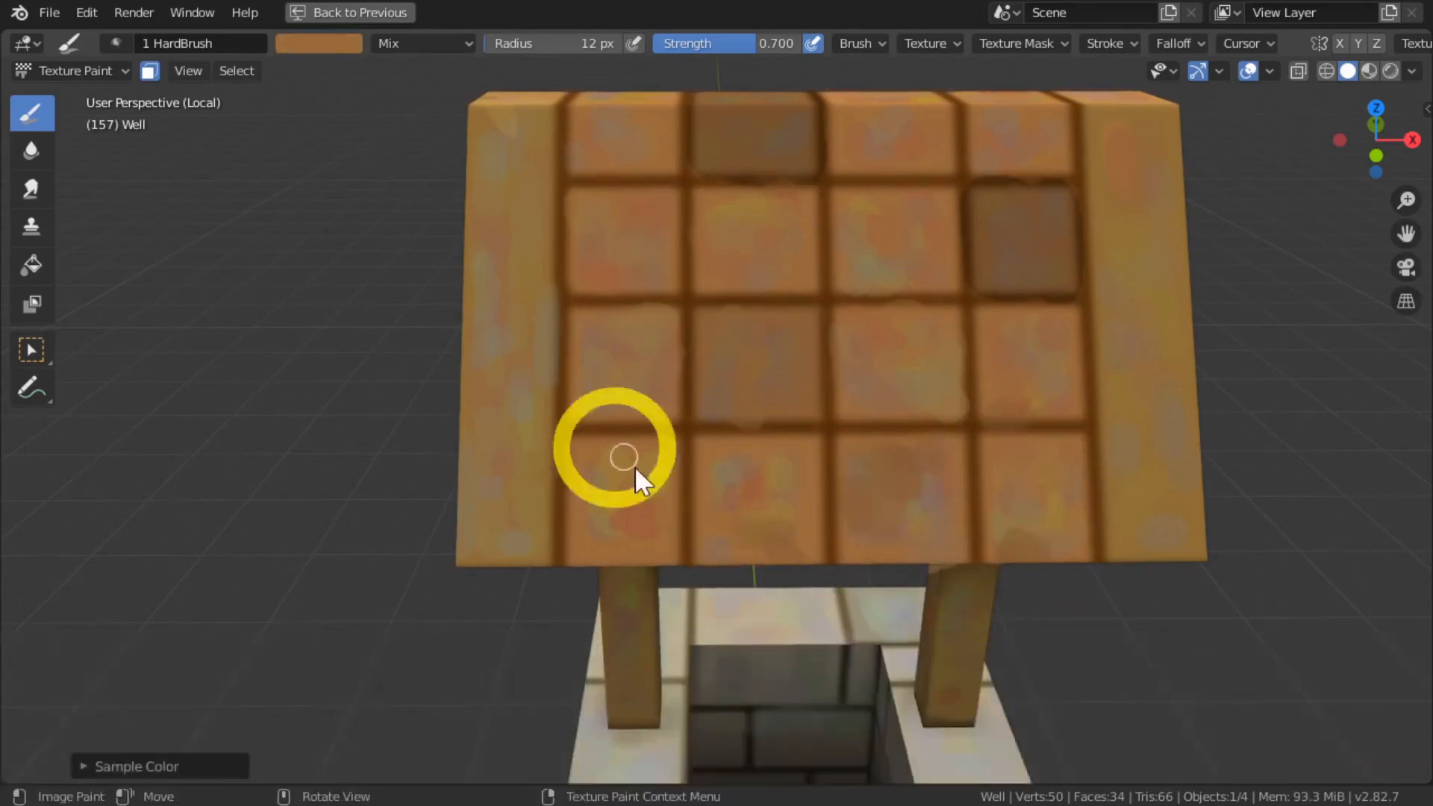
Step: Soften the patches on the two left-hand tiles of the back slope's bottom row with sampled colours
mouse_move(633, 479)
middle_mouse_down()
mouse_move(656, 410)
mouse_move(822, 474)
mouse_move(718, 419)
middle_mouse_up()
key("s")
key("s")
key("s")
key("s")
key("s")
key("s")
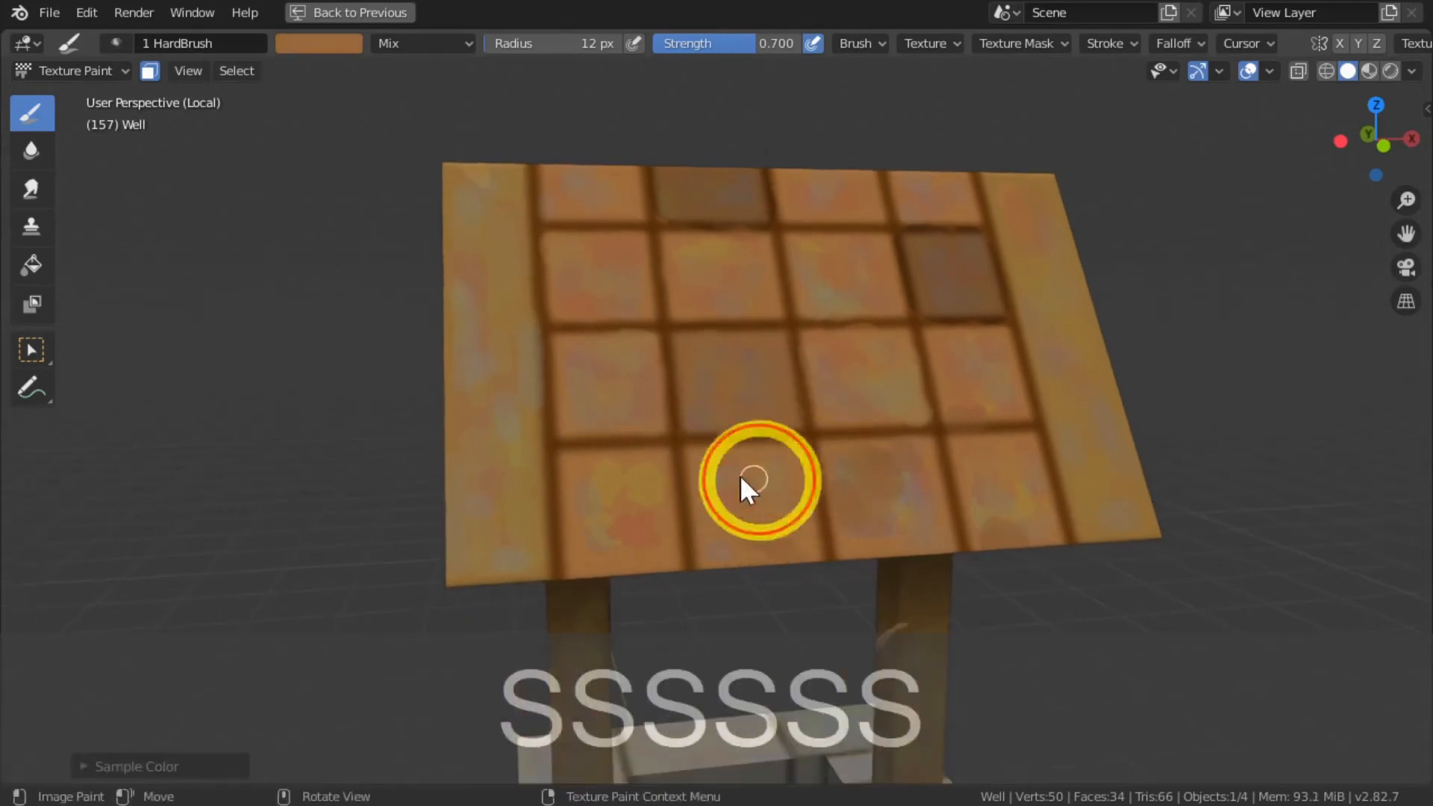
key("s")
middle_click_drag(742, 485, 656, 502)
key("s")
key("s")
key("s")
key("s")
key("s")
left_click(645, 487)
key("s")
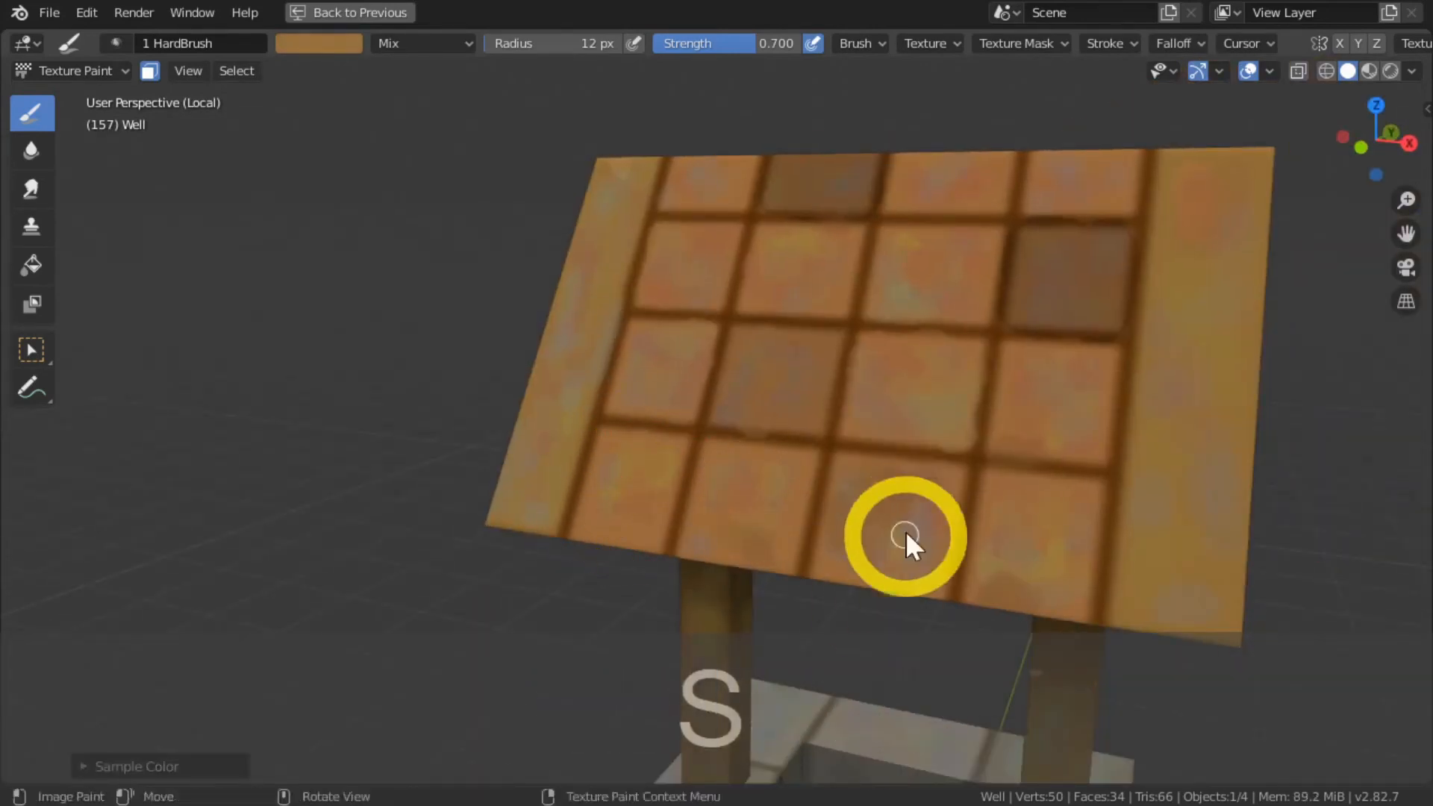
Step: Refine the blending on the third tiles of the back slope's bottom and third rows with sampled colours
key("s")
key("s")
key("s")
key("s")
key("s")
key("s")
key("s")
middle_click_drag(914, 297, 904, 306)
key("s")
key("s")
key("s")
key("s")
key("s")
key("s")
key("s")
key("s")
key("s")
key("s")
key("s")
key("s")
key("s")
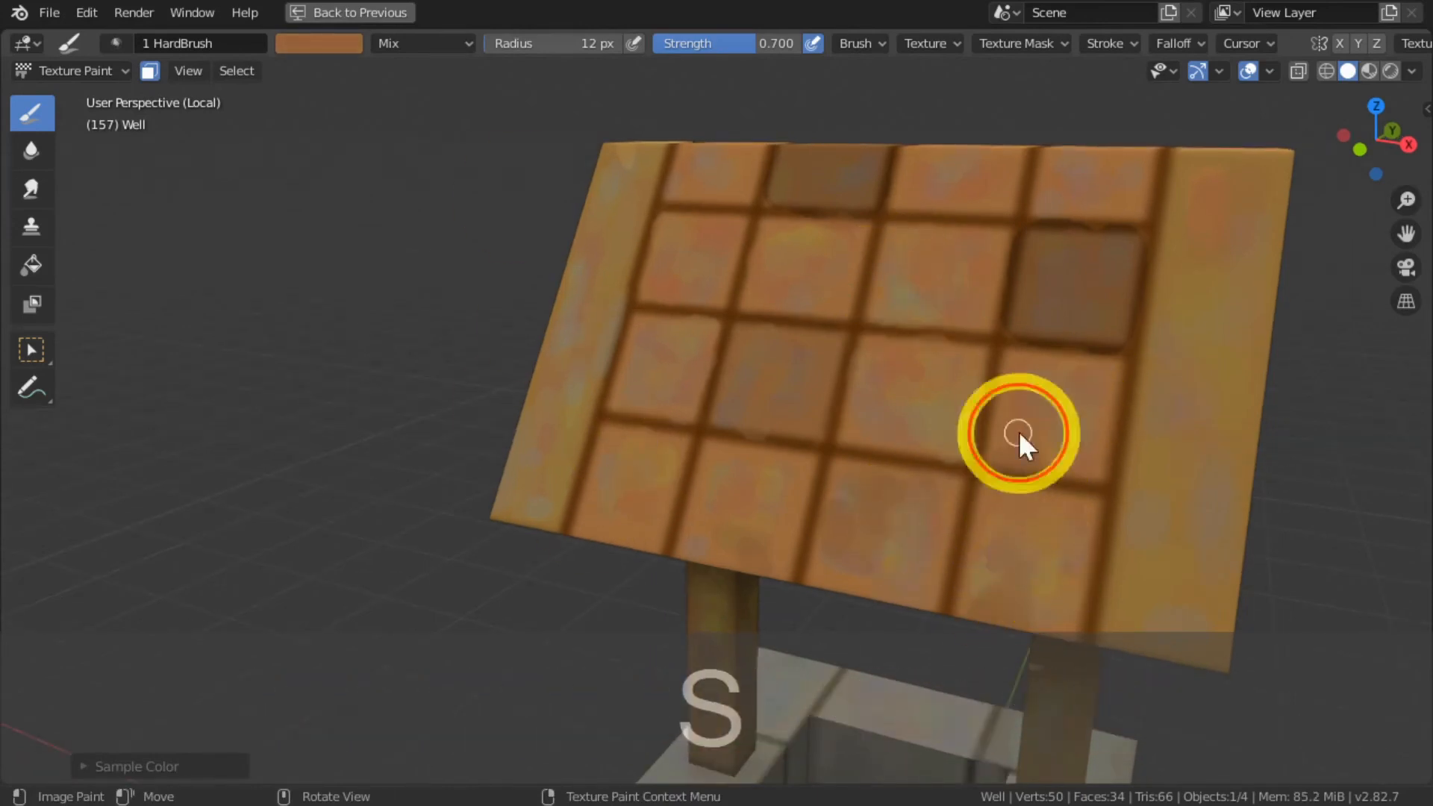
Step: Even out the remaining patches on the third row's rightmost tile and the bottom row's middle tiles with sampled colours
key("s")
key("s")
key("s")
key("s")
key("s")
key("s")
key("s")
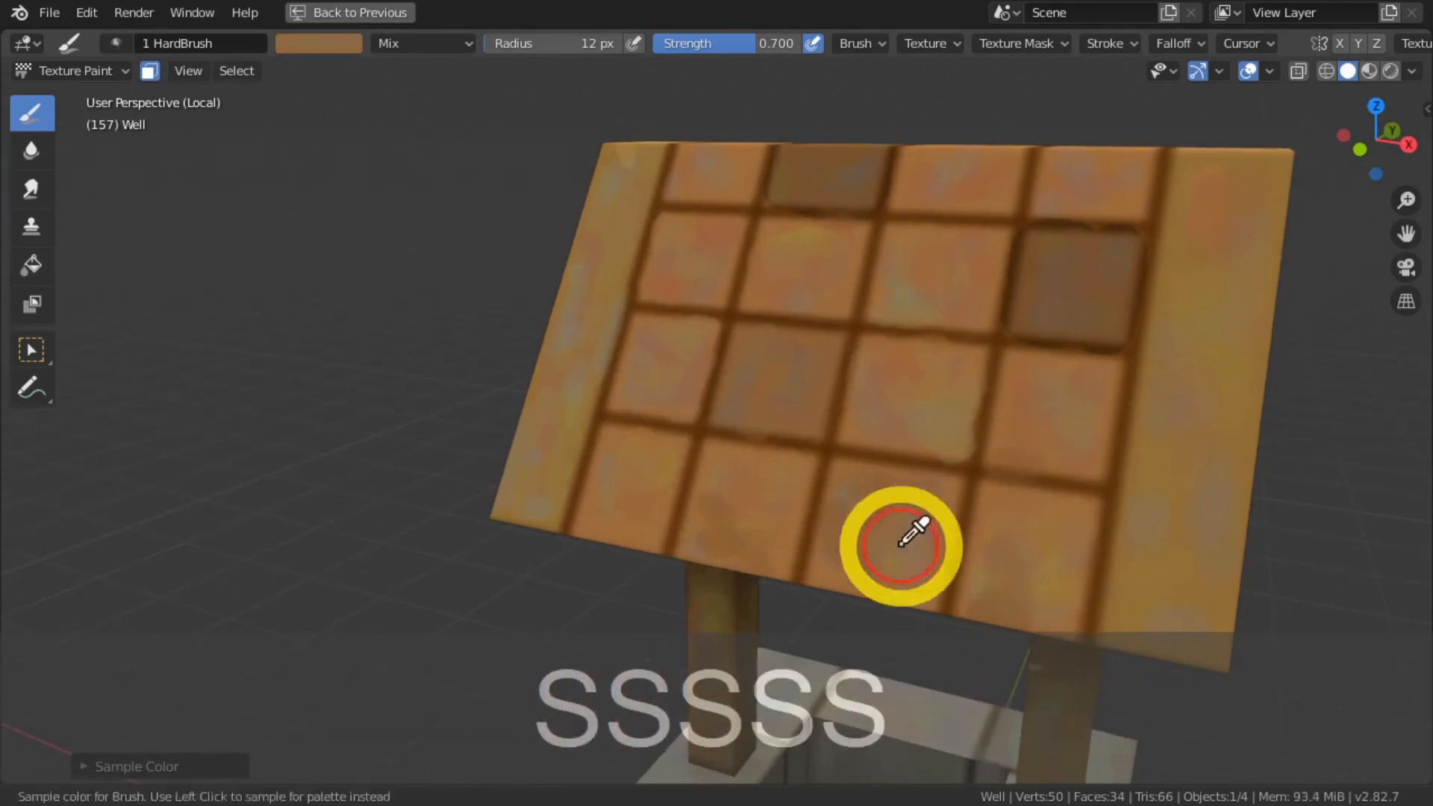
Step: Soften the bluish patches on the back slope's left wooden edge board with sampled board colours
middle_click_drag(446, 353, 535, 369)
middle_click_drag(593, 439, 459, 390, "ctrl+shift")
middle_click_drag(458, 390, 466, 361, "ctrl")
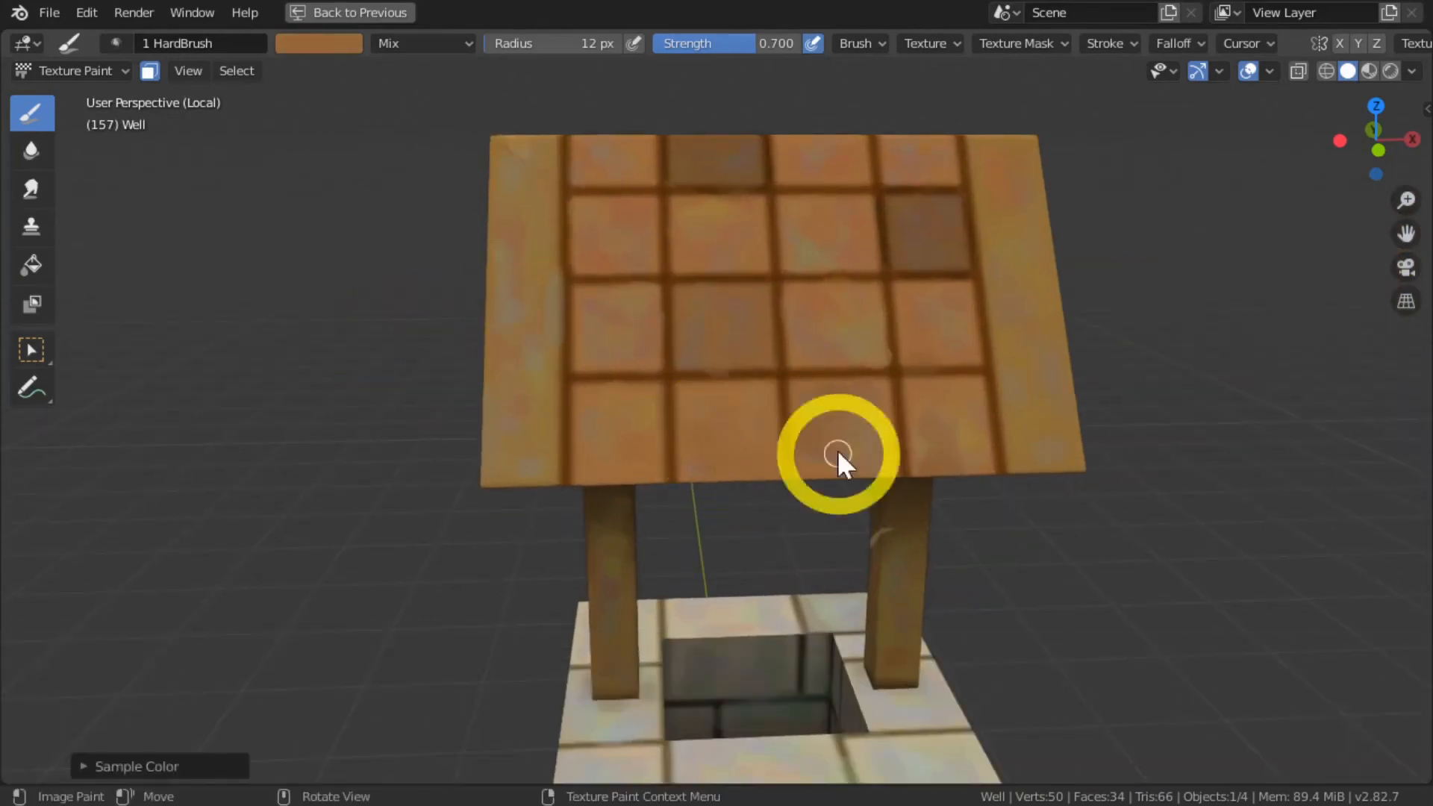
key("s")
key("s")
key("s")
key("s")
left_click(518, 373)
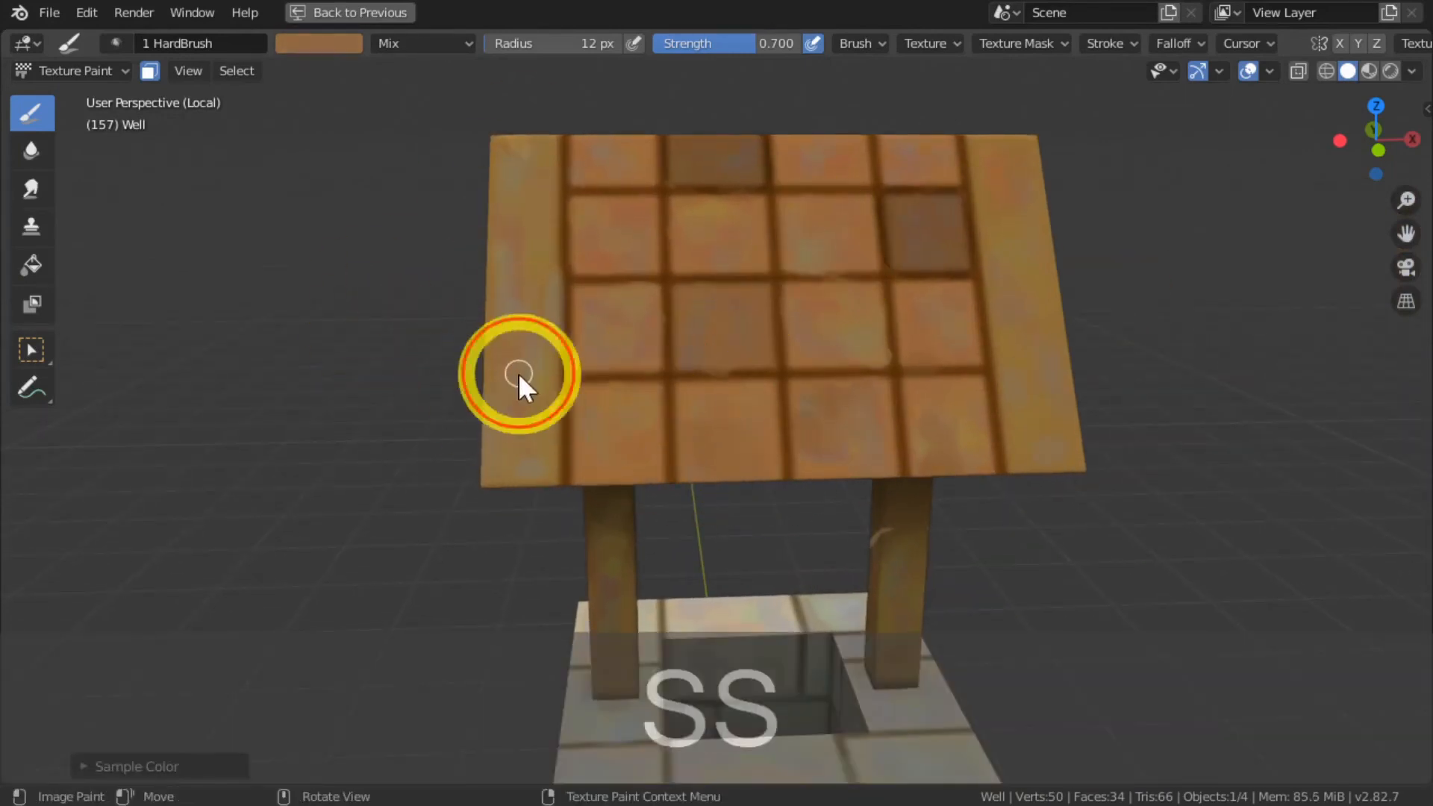
key("s")
key("s")
left_click_drag(512, 239, 513, 397)
key("s")
key("s")
key("s")
left_click(511, 343)
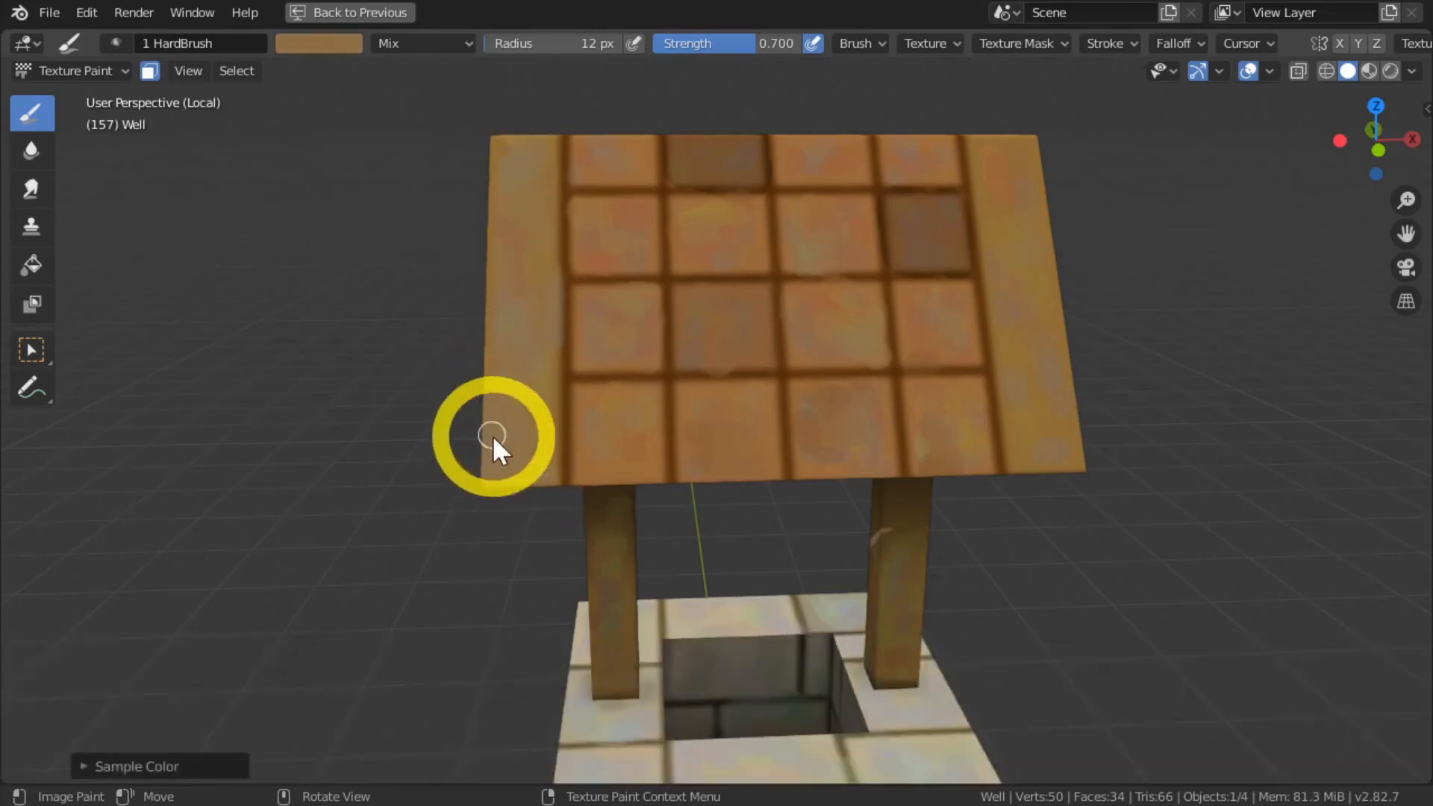
Step: Touch up the back slope's bottom row and smooth the patches on the ridge's near end board with sampled colours
key("s")
left_click(882, 436)
middle_click_drag(365, 342, 515, 462)
mouse_move(515, 463)
middle_mouse_down("shift")
mouse_move(527, 549)
mouse_move(623, 367)
middle_mouse_up("shift")
key("s")
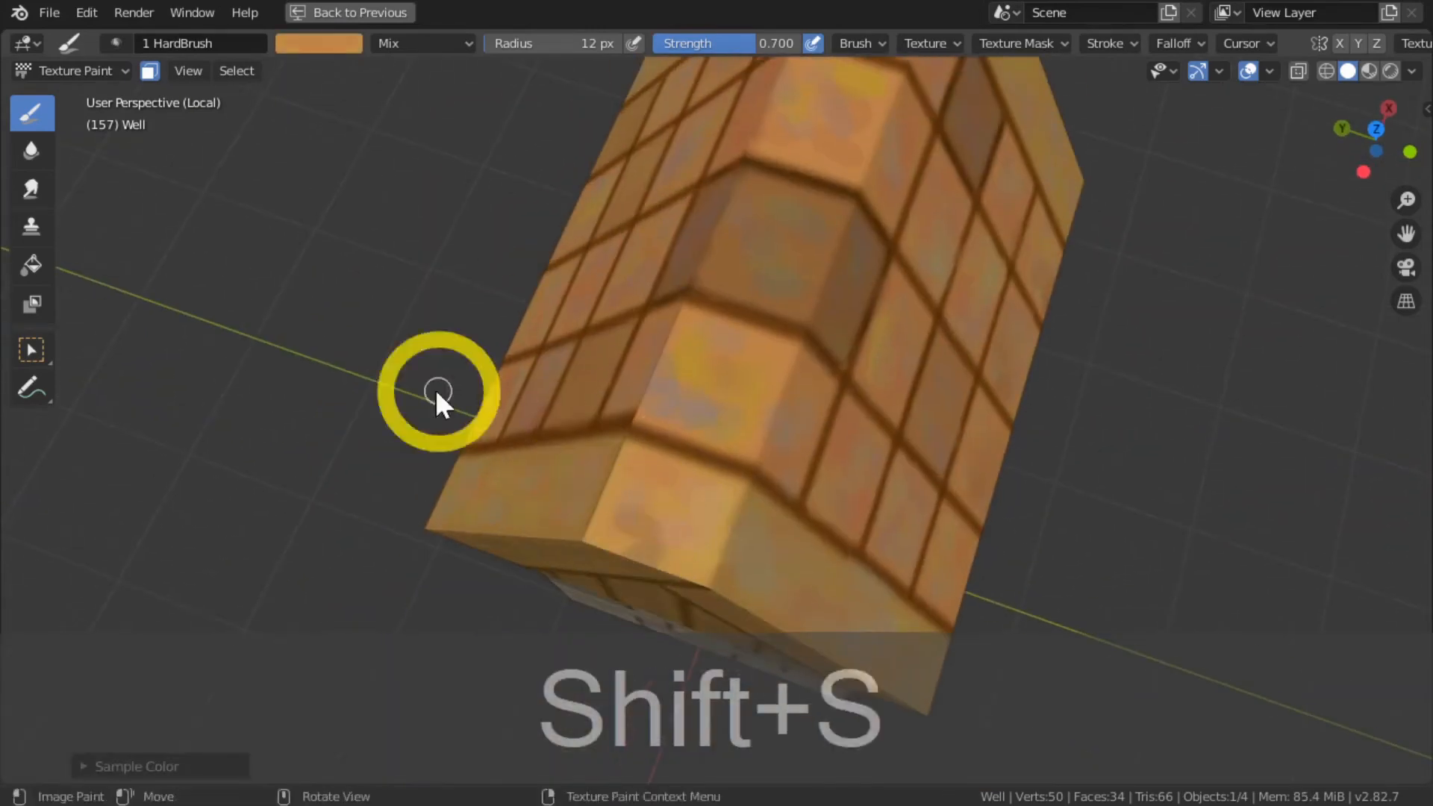
middle_click_drag(436, 388, 437, 365)
key("s")
left_click_drag(672, 541, 657, 492)
key("s")
key("s")
left_click(691, 432)
key("ctrl+z")
key("s")
left_click(685, 510)
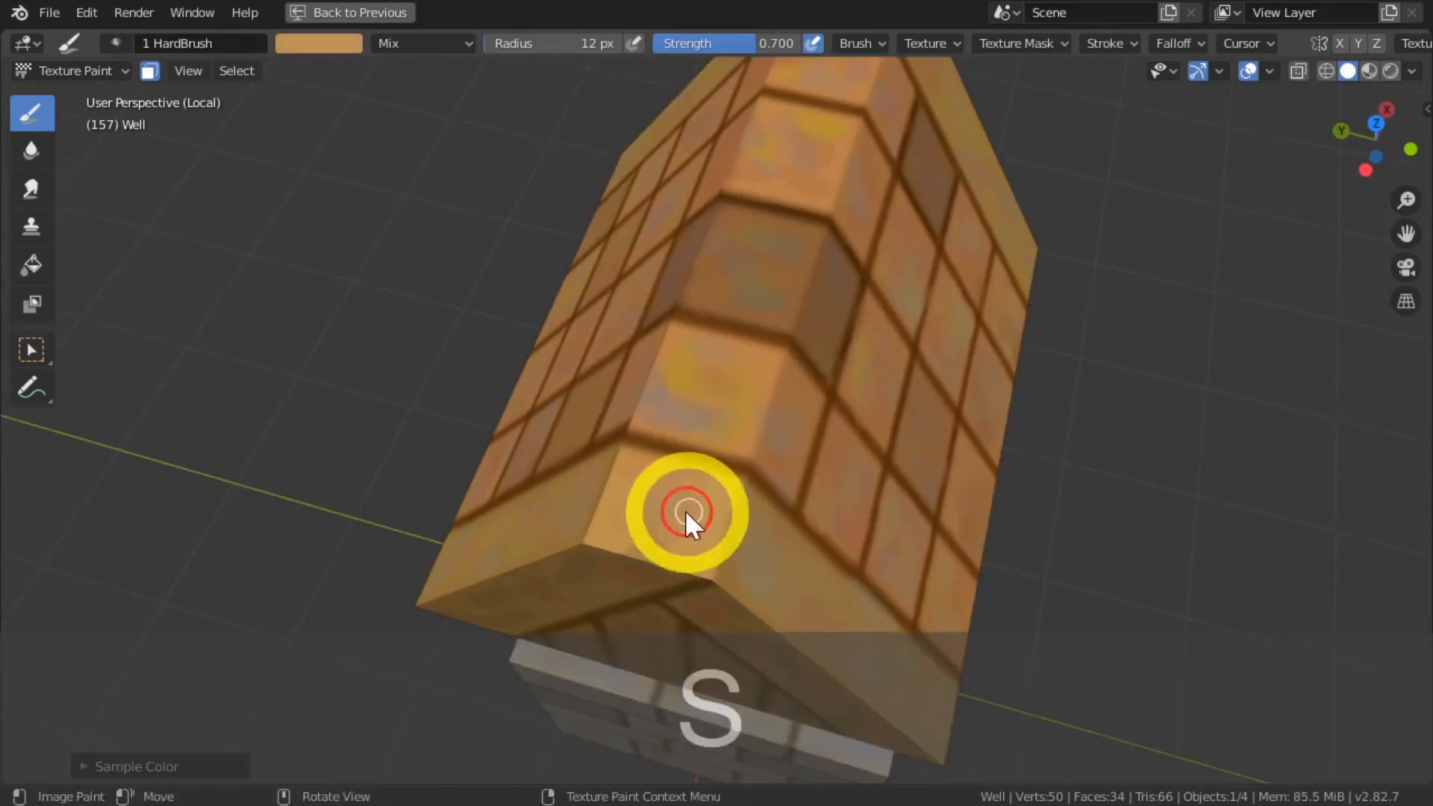
Step: Blend away the yellow and bluish patches on the ridge tile next to the near end board with sampled colours
key("s")
key("s")
key("s")
key("s")
key("s")
key("s")
left_click(664, 418)
key("ctrl+z")
key("s")
key("s")
key("s")
left_click(712, 355)
key("s")
key("s")
key("s")
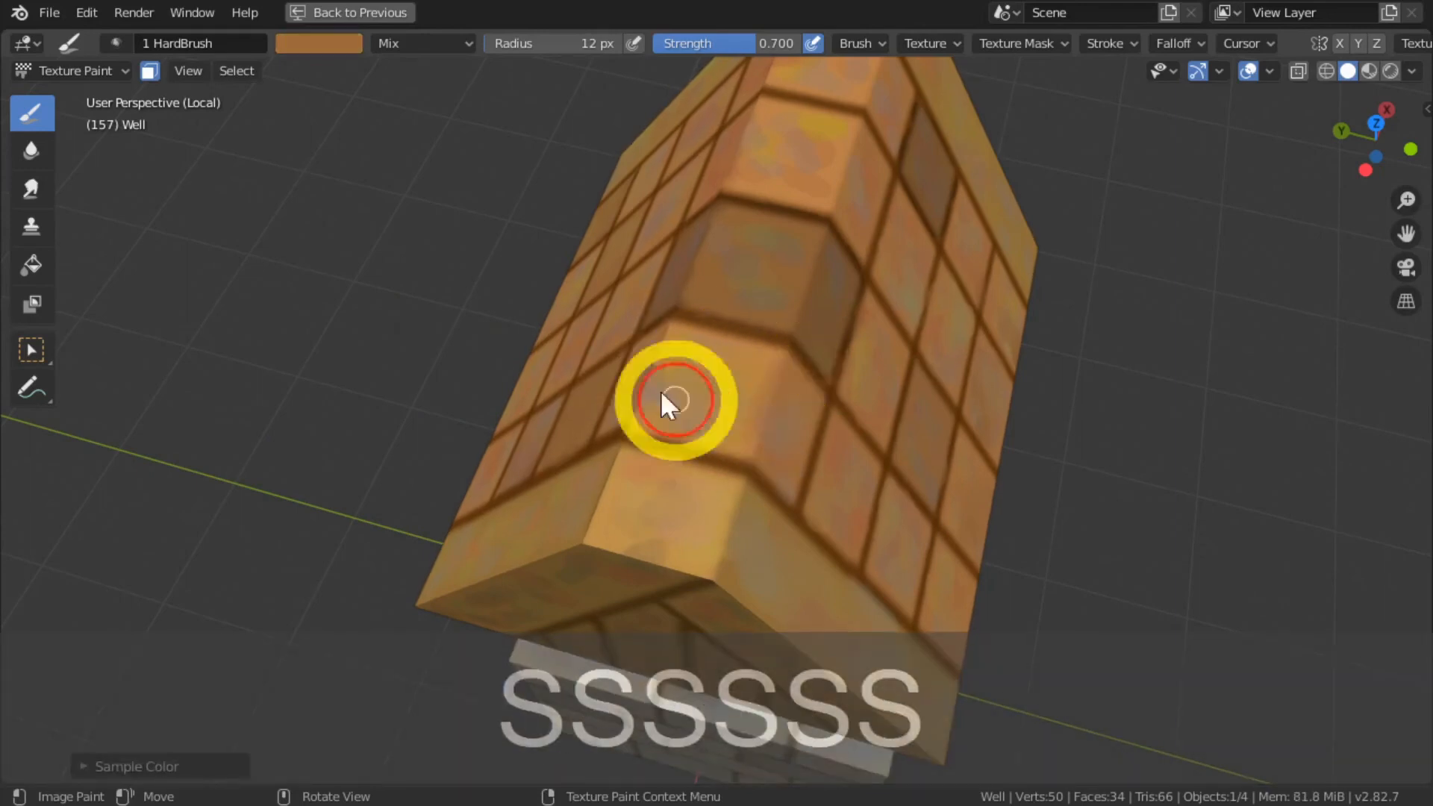
Step: Soften the patches on the ridge's dark tile and the orange tile beyond it with sampled colours
middle_click_drag(661, 391, 549, 360, "shift")
key("s")
key("s")
key("s")
key("s")
key("s")
key("s")
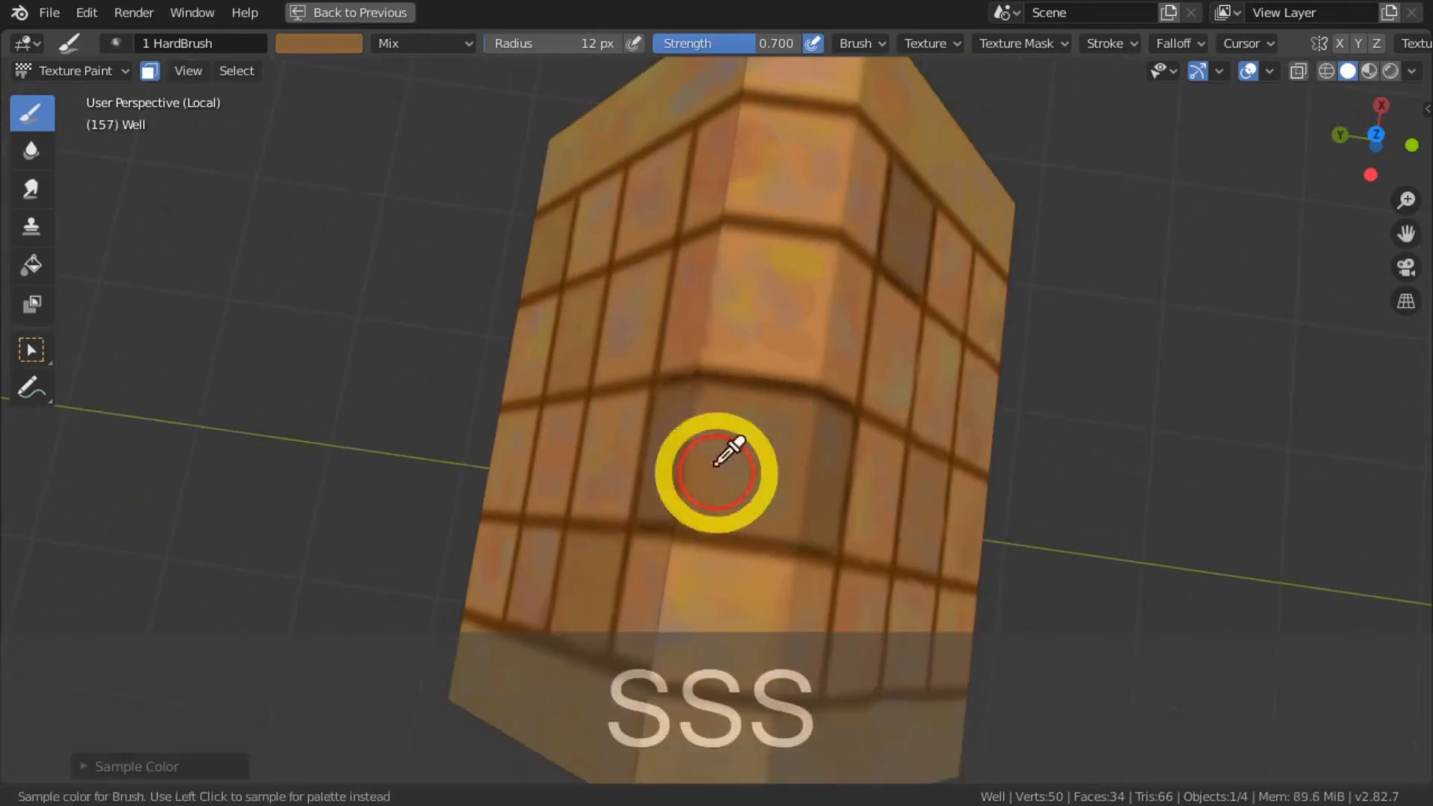
key("s")
Step: Even out the ridge's last tile and soften the patches on the far end board with sampled colours
mouse_move(751, 281)
middle_mouse_down("shift")
mouse_move(774, 375)
mouse_move(760, 358)
middle_mouse_up("shift")
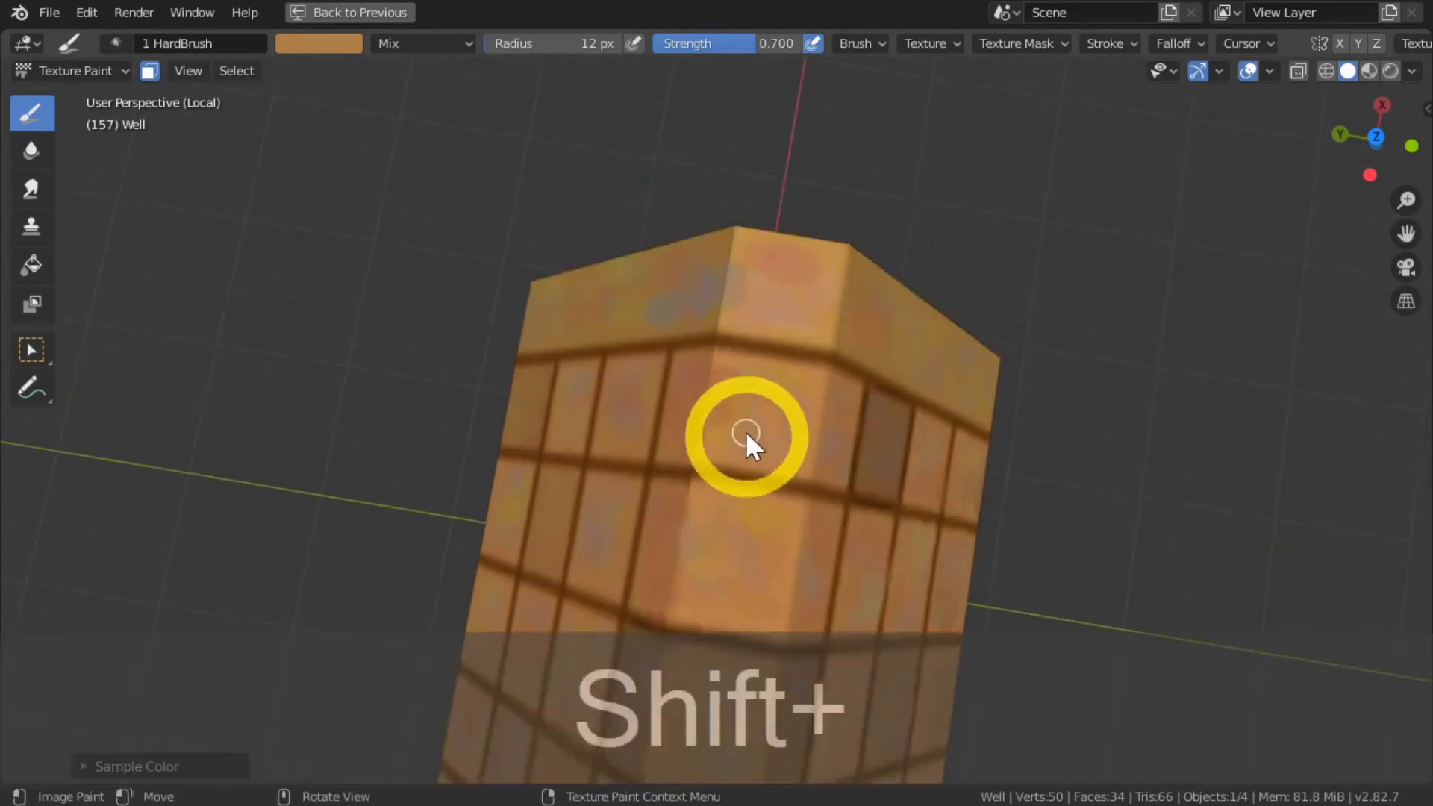
key("s")
left_click(729, 434)
left_click(769, 397)
key("s")
left_click(724, 274)
Step: Soften the bluish patches on the front slope's wooden edge boards with sampled board colours
middle_click_drag(724, 274, 1024, 280)
key("s")
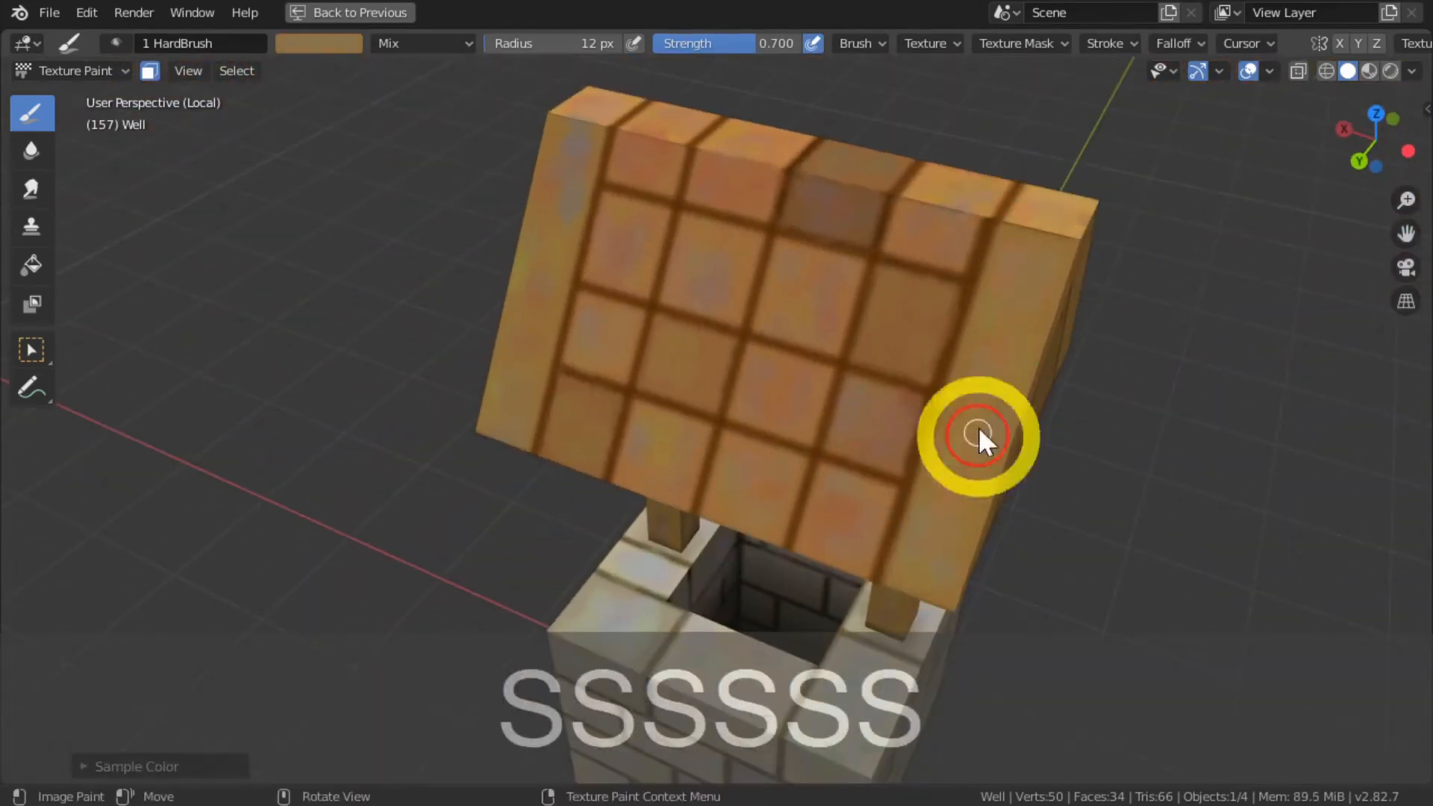
key("s")
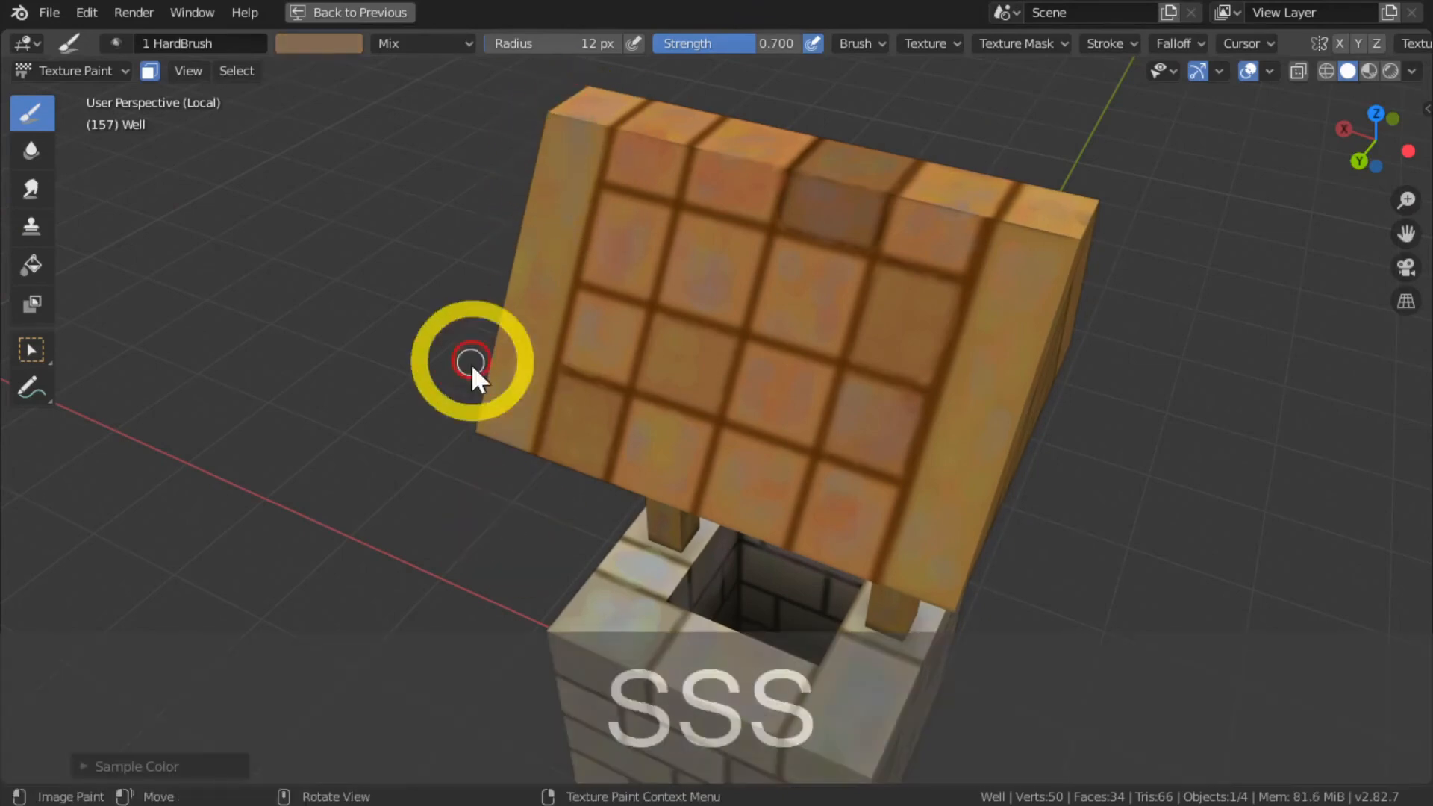
Step: Blend the ridge's front edge along the left end board and the first two tiles with sampled light colours
mouse_move(473, 373)
middle_mouse_down()
mouse_move(537, 278)
mouse_move(544, 217)
mouse_move(583, 278)
middle_mouse_up()
scroll(455, 330, "up", 5)
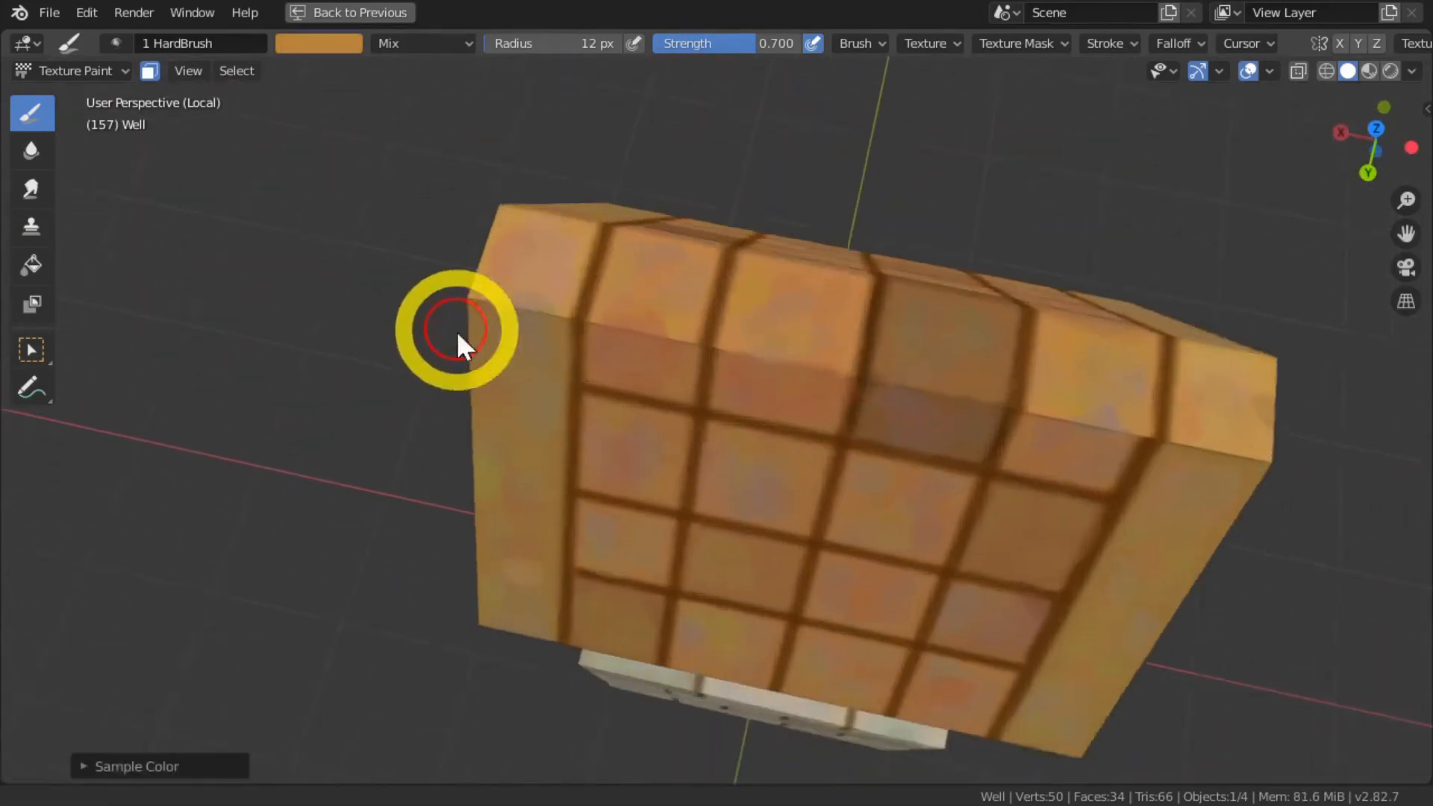
key("s")
mouse_move(447, 277)
left_mouse_down()
mouse_move(393, 269)
mouse_move(515, 270)
left_mouse_up()
key("s")
key("bracketleft")
mouse_move(646, 306)
left_mouse_down()
mouse_move(582, 294)
mouse_move(573, 315)
mouse_move(522, 296)
mouse_move(544, 270)
mouse_move(558, 319)
left_mouse_up()
key("s")
key("s")
left_click(709, 313)
key("s")
key("bracketright")
key("bracketright")
mouse_move(751, 335)
left_mouse_down()
mouse_move(840, 348)
mouse_move(749, 335)
left_mouse_up()
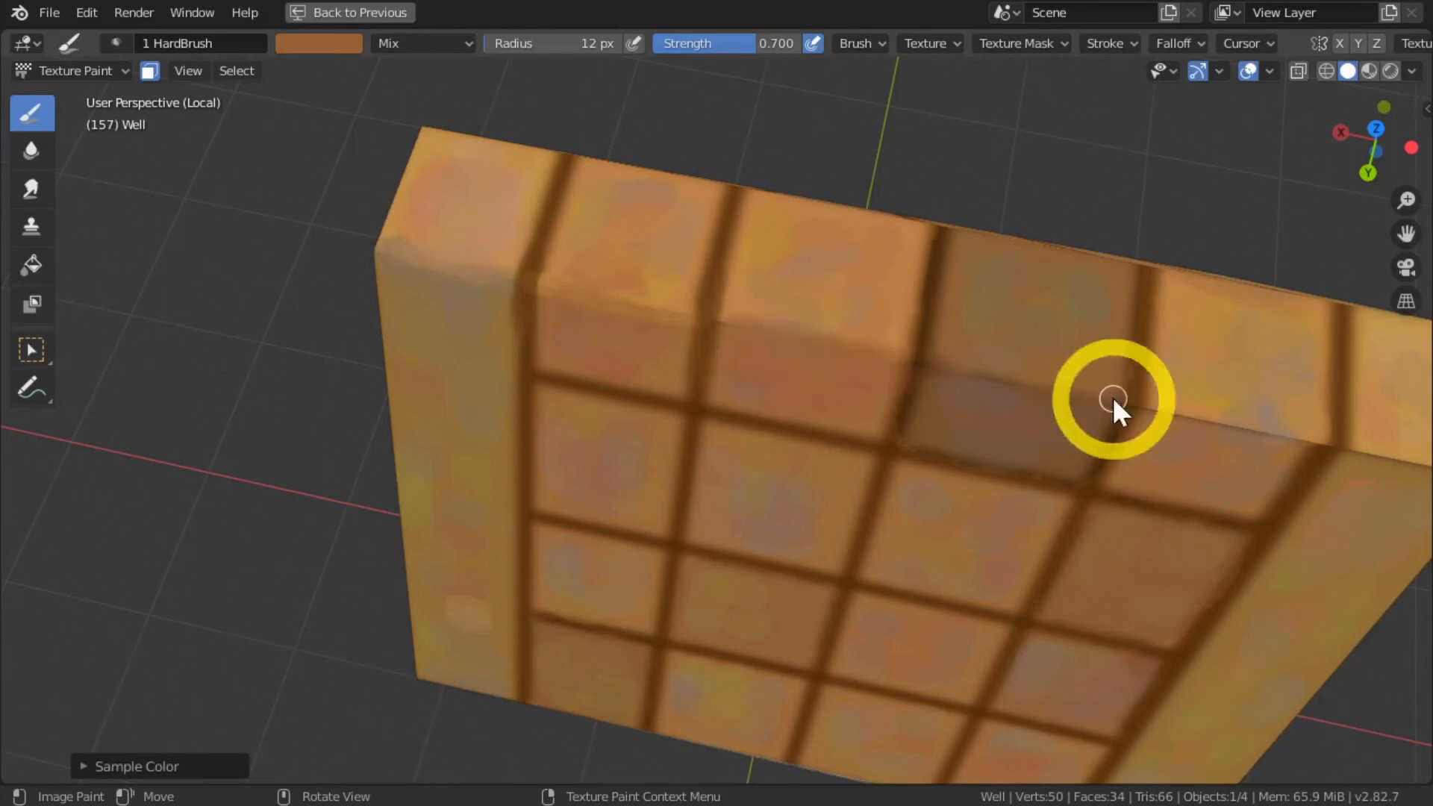
Step: Continue blending the ridge's front edge over the dark tile and the tile beside it, retouching the dark seams with sampled colours
key("s")
left_click_drag(1075, 389, 942, 365)
key("s")
left_click_drag(1202, 416, 1188, 414)
middle_click_drag(1194, 559, 1164, 522)
mouse_move(1165, 522)
middle_mouse_down("shift")
mouse_move(992, 489)
mouse_move(944, 501)
middle_mouse_up("shift")
left_click_drag(912, 320, 997, 340)
key("s")
mouse_move(1134, 389)
left_mouse_down()
mouse_move(1234, 417)
mouse_move(1261, 540)
mouse_move(1126, 382)
left_mouse_up()
key("s")
key("s")
key("s")
key("s")
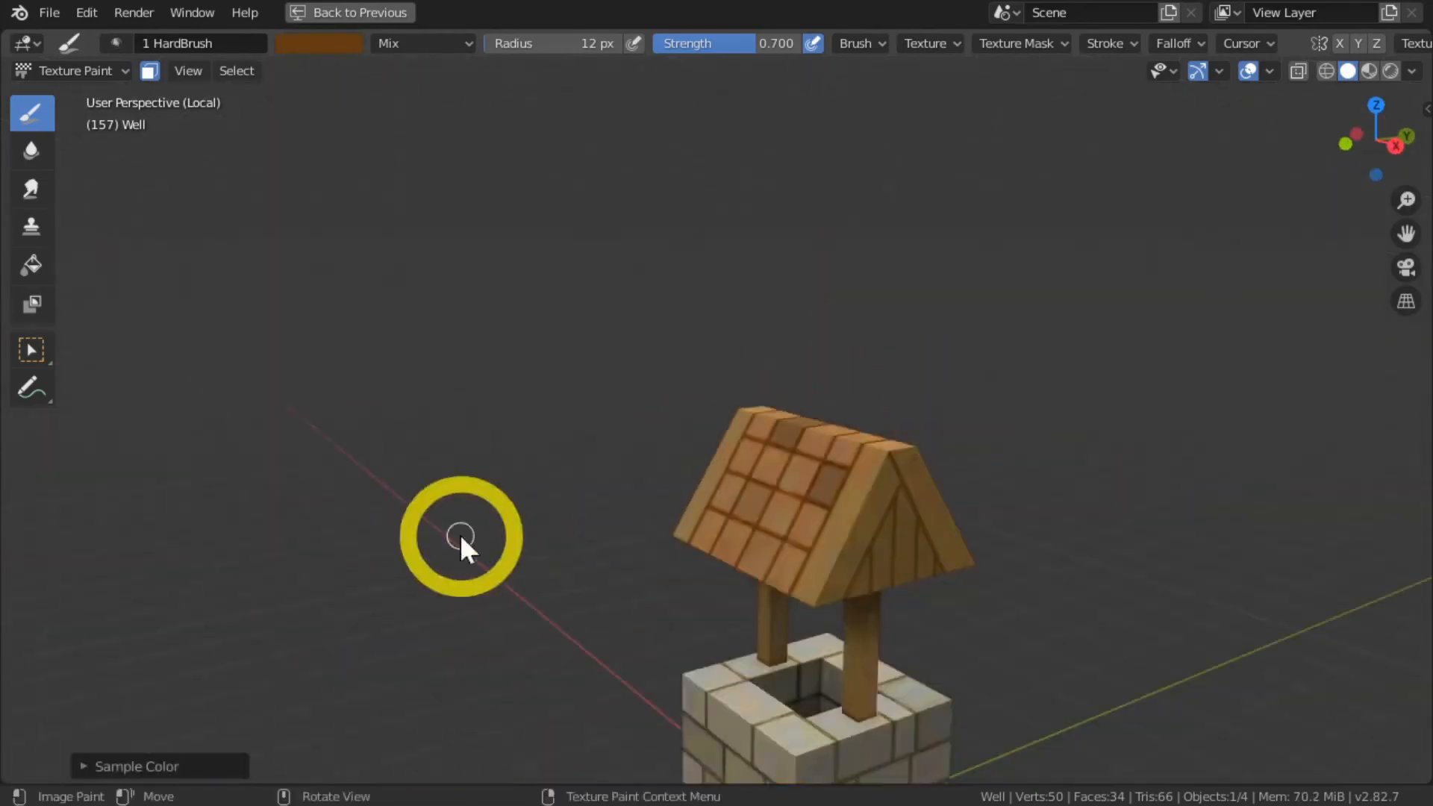
Step: Paint over the stray light stroke on the far post with sampled wood colours and a 15 px brush
middle_click_drag(460, 535, 631, 569)
scroll(643, 553, "up", 4)
middle_click_drag(985, 547, 941, 481, "shift")
key("s")
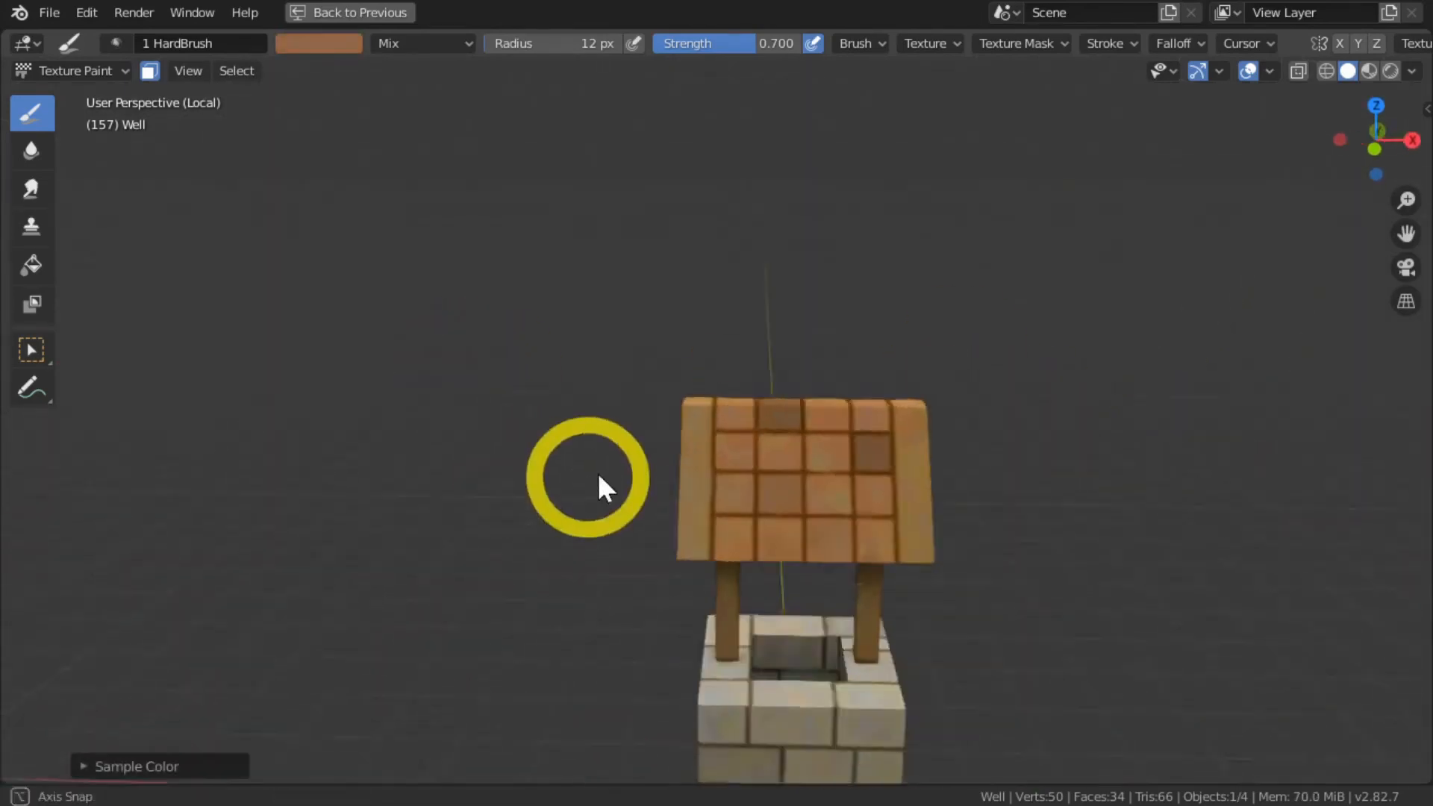
middle_click_drag(591, 486, 871, 406)
scroll(1045, 437, "up", 5)
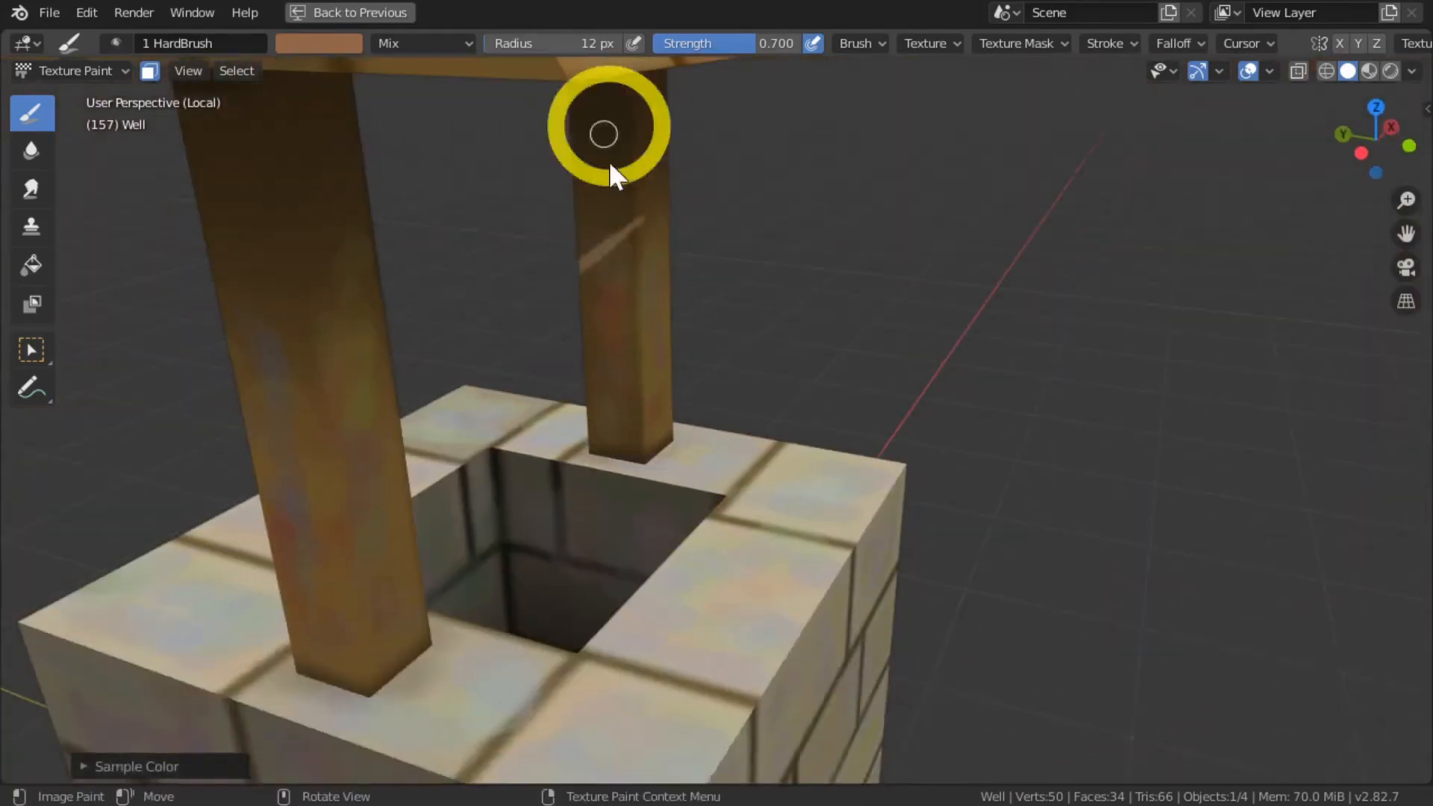
key("s")
key("bracketright")
key("bracketright")
key("bracketright")
mouse_move(628, 149)
left_mouse_down()
mouse_move(610, 146)
mouse_move(627, 269)
left_mouse_up()
key("s")
mouse_move(603, 366)
left_mouse_down()
mouse_move(630, 280)
mouse_move(648, 288)
left_mouse_up()
right_click(784, 343)
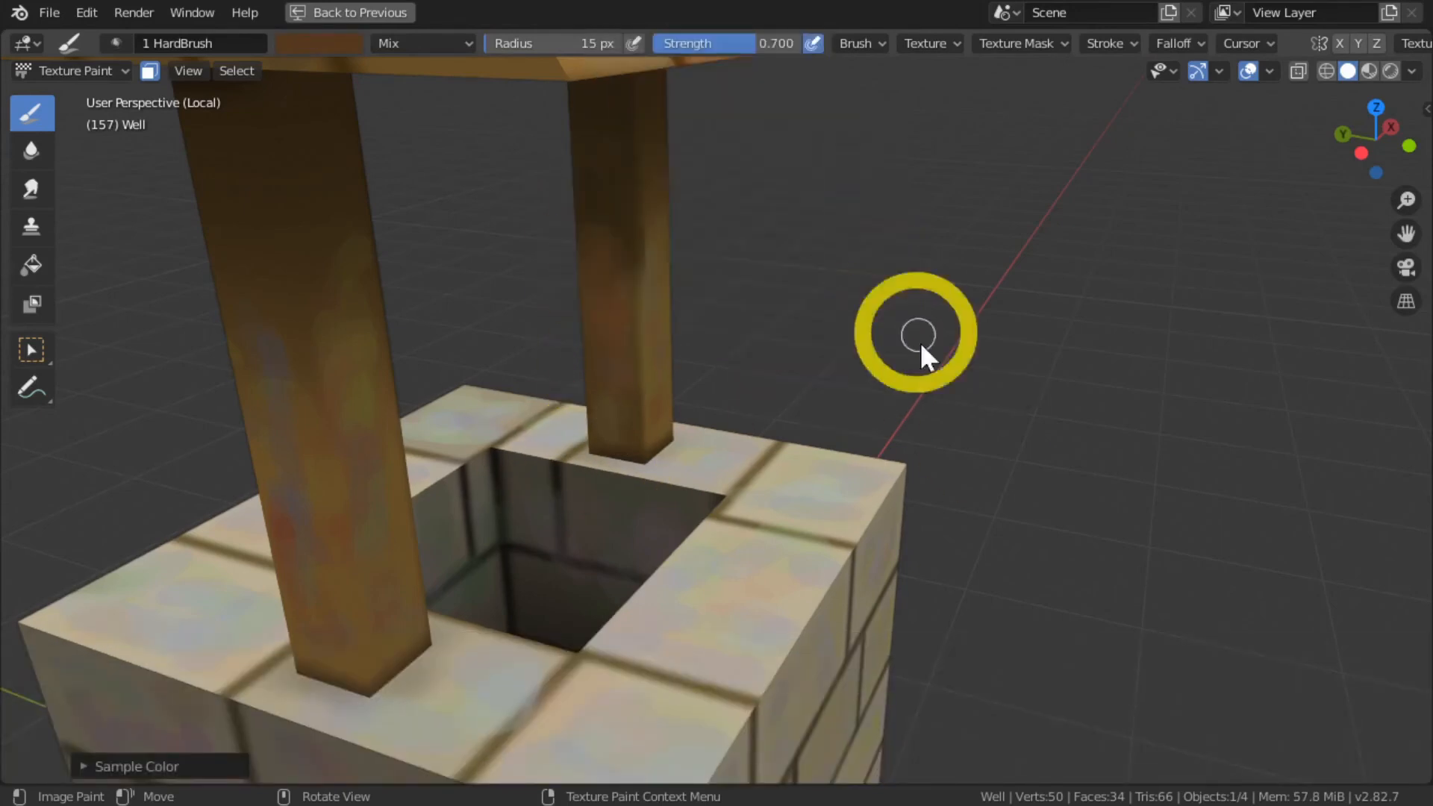
Step: Blend the dark upper part of the same post with a sampled dark brown and an 18 px brush
key("bracketright")
key("bracketright")
key("bracketright")
key("s")
middle_click_drag(624, 256, 657, 281)
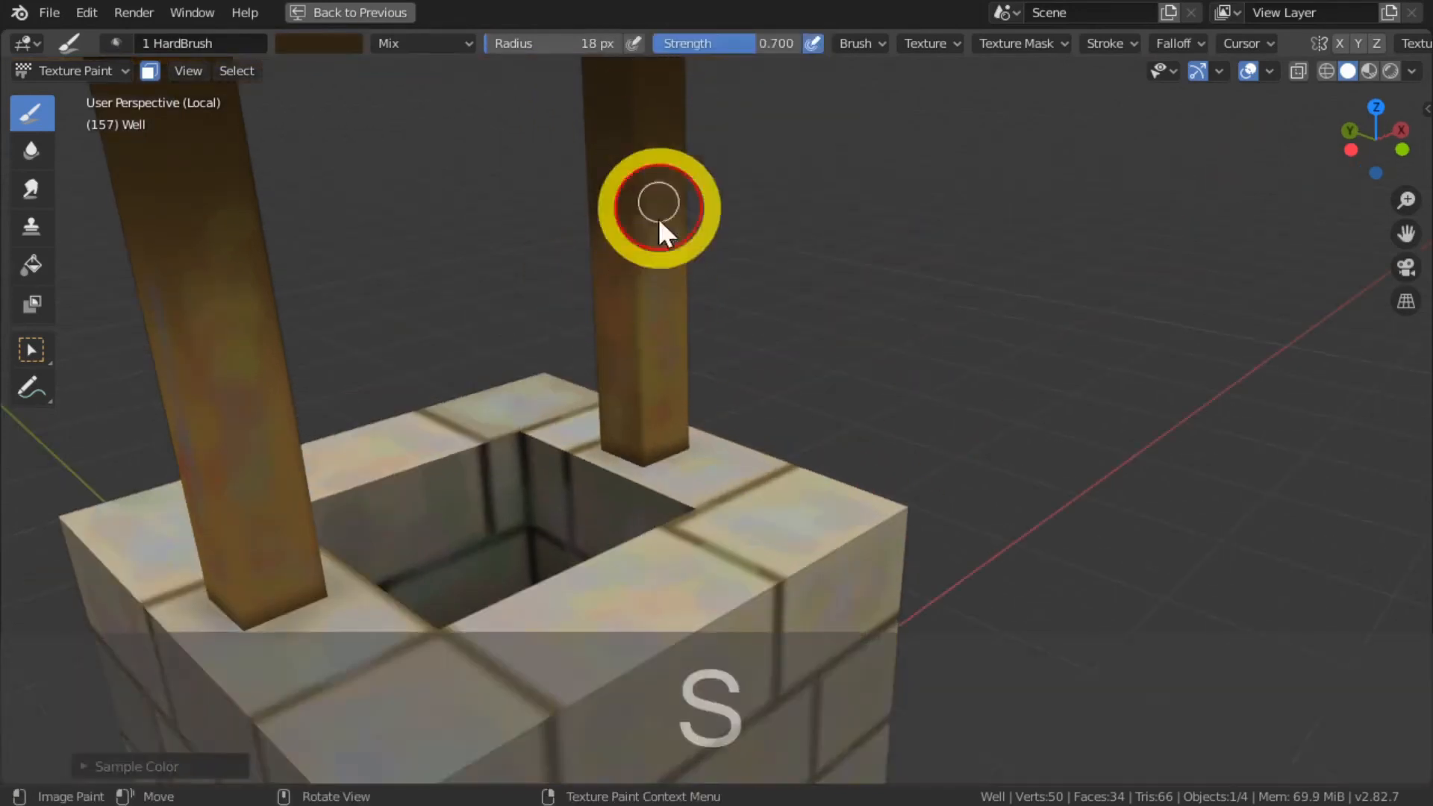
Step: Reduce the brush radius to 12 px and soften the patches on the other post with sampled wood colours
middle_click_drag(374, 121, 709, 358)
key("bracketleft")
key("bracketleft")
key("bracketleft")
key("s")
key("s")
key("s")
key("s")
Step: Clear the face mask selection, restrict painting to the post's faces and smooth them with sampled wood colours
key("alt+a")
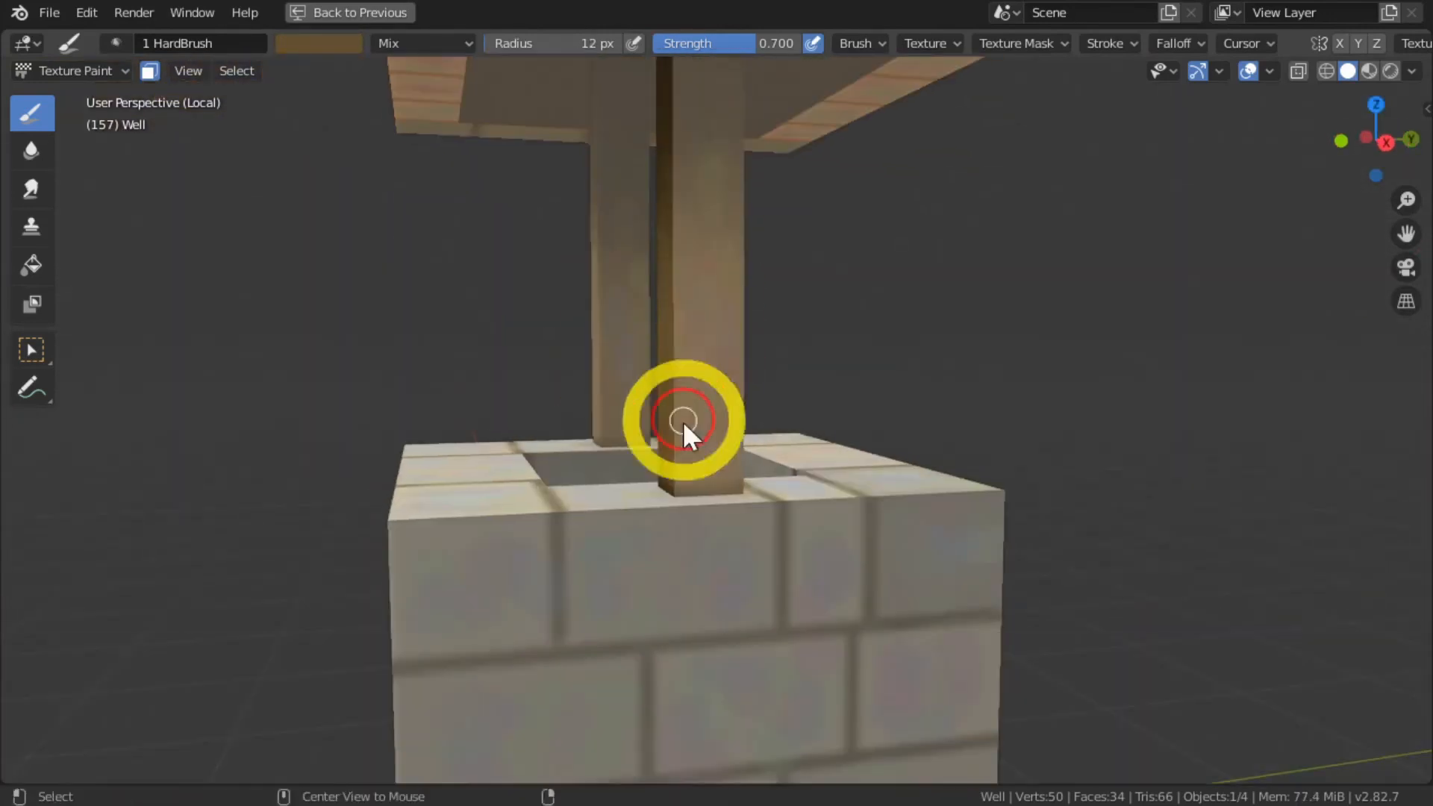
key("l")
key("s")
key("s")
key("s")
left_click_drag(708, 277, 704, 258)
key("s")
Step: Add the next post side to the face mask and blend its patches with sampled browns
mouse_move(697, 360)
middle_mouse_down()
mouse_move(586, 394)
mouse_move(523, 373)
middle_mouse_up()
left_click(763, 418, "alt+shift")
key("s")
key("s")
key("s")
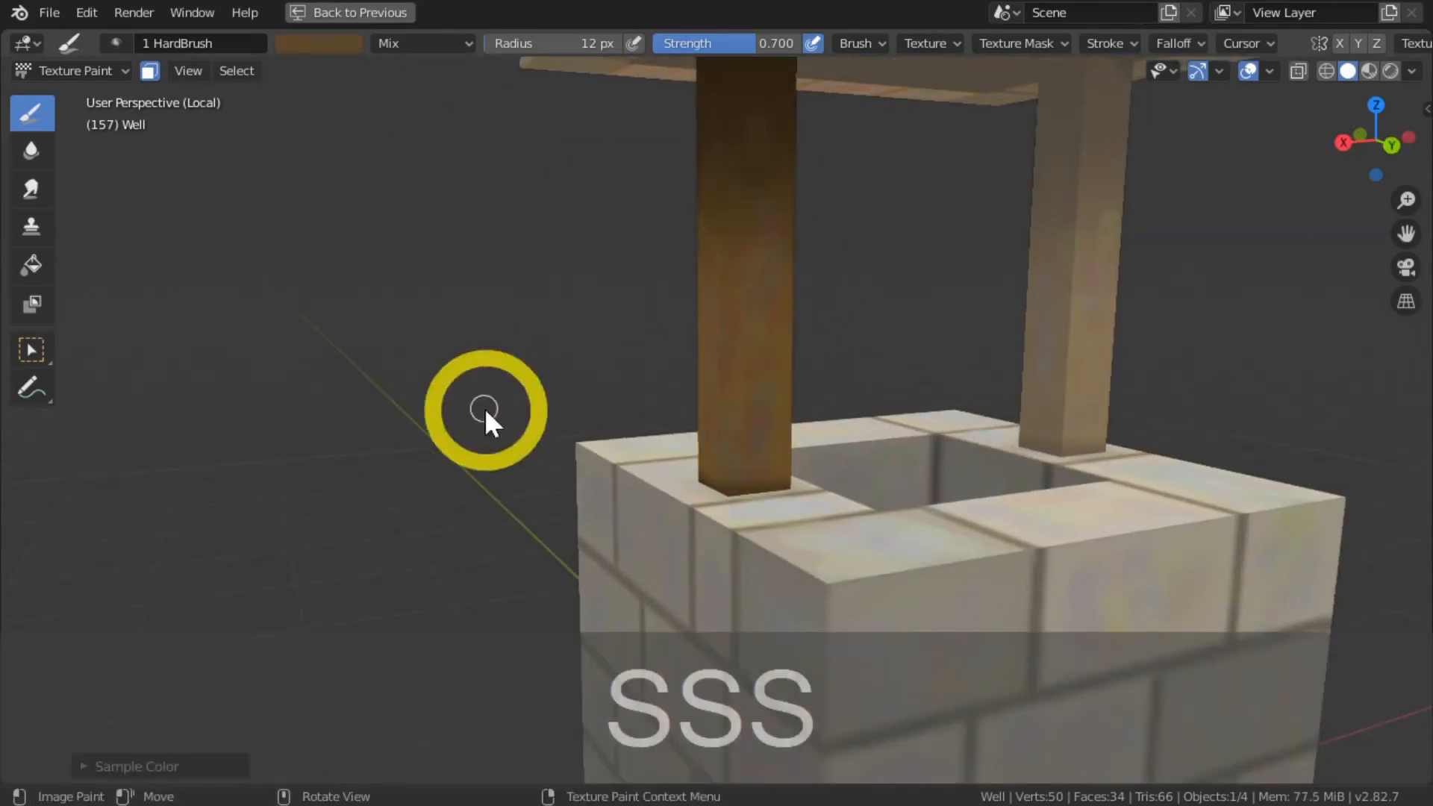
Step: Extend the face mask to the far post's adjacent side and blend it with a sampled brown
middle_click_drag(709, 433, 523, 411)
left_click(789, 330, "alt+shift")
key("s")
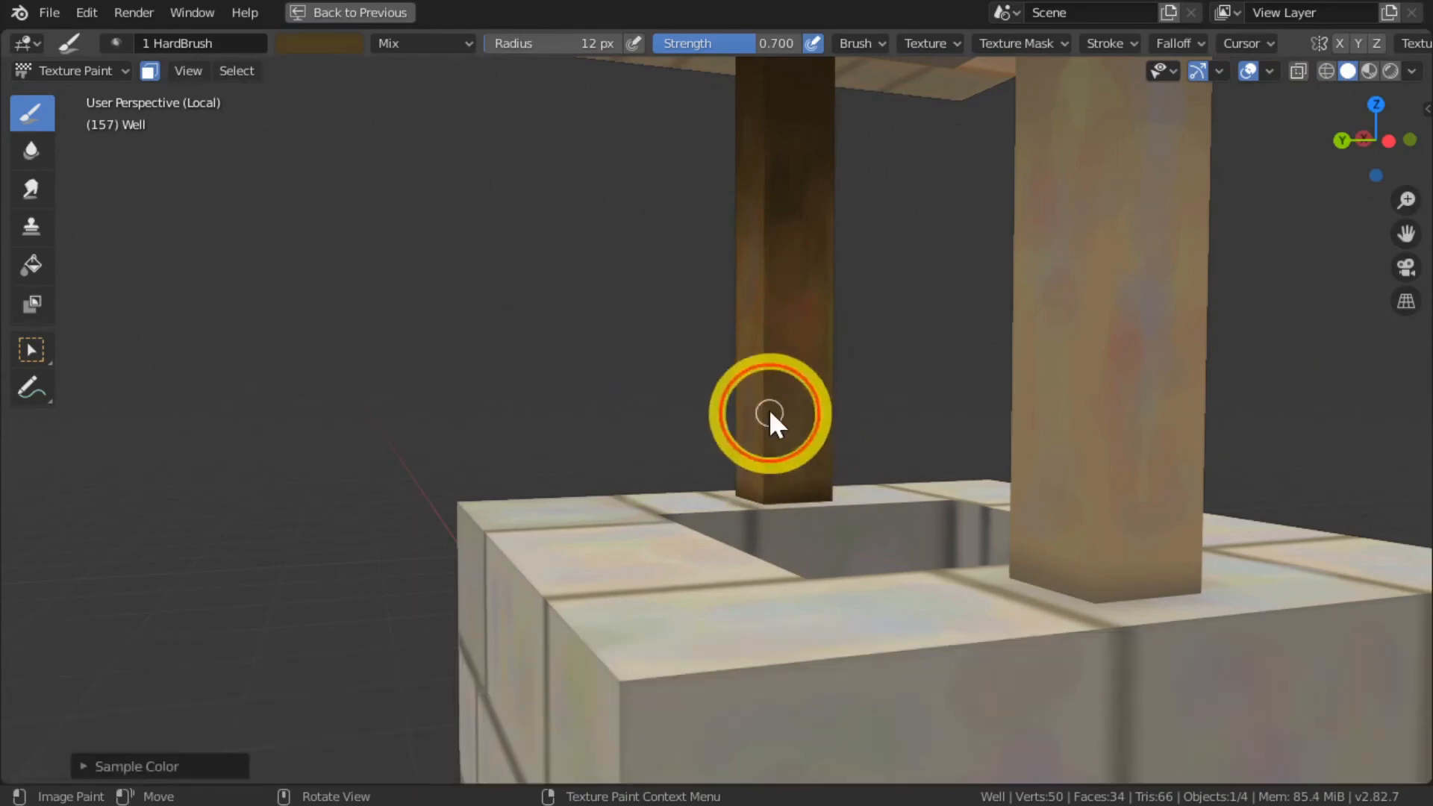
Step: Mask the near post's side faces and blend the reddish and bluish patches there with sampled browns
left_click(1060, 383, "alt")
scroll(914, 373, "down", 4)
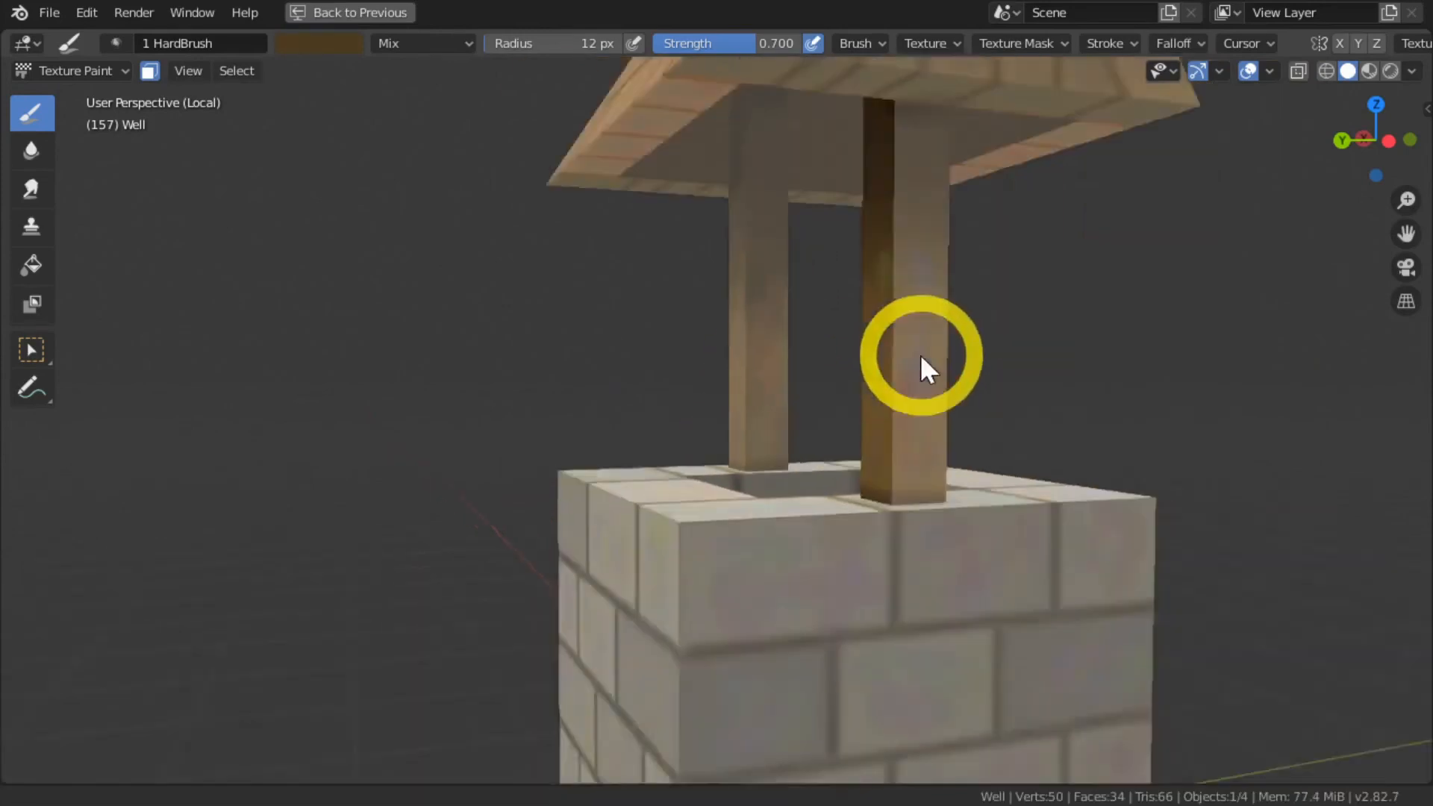
left_click(907, 328, "alt+shift")
scroll(793, 418, "up", 3)
key("s")
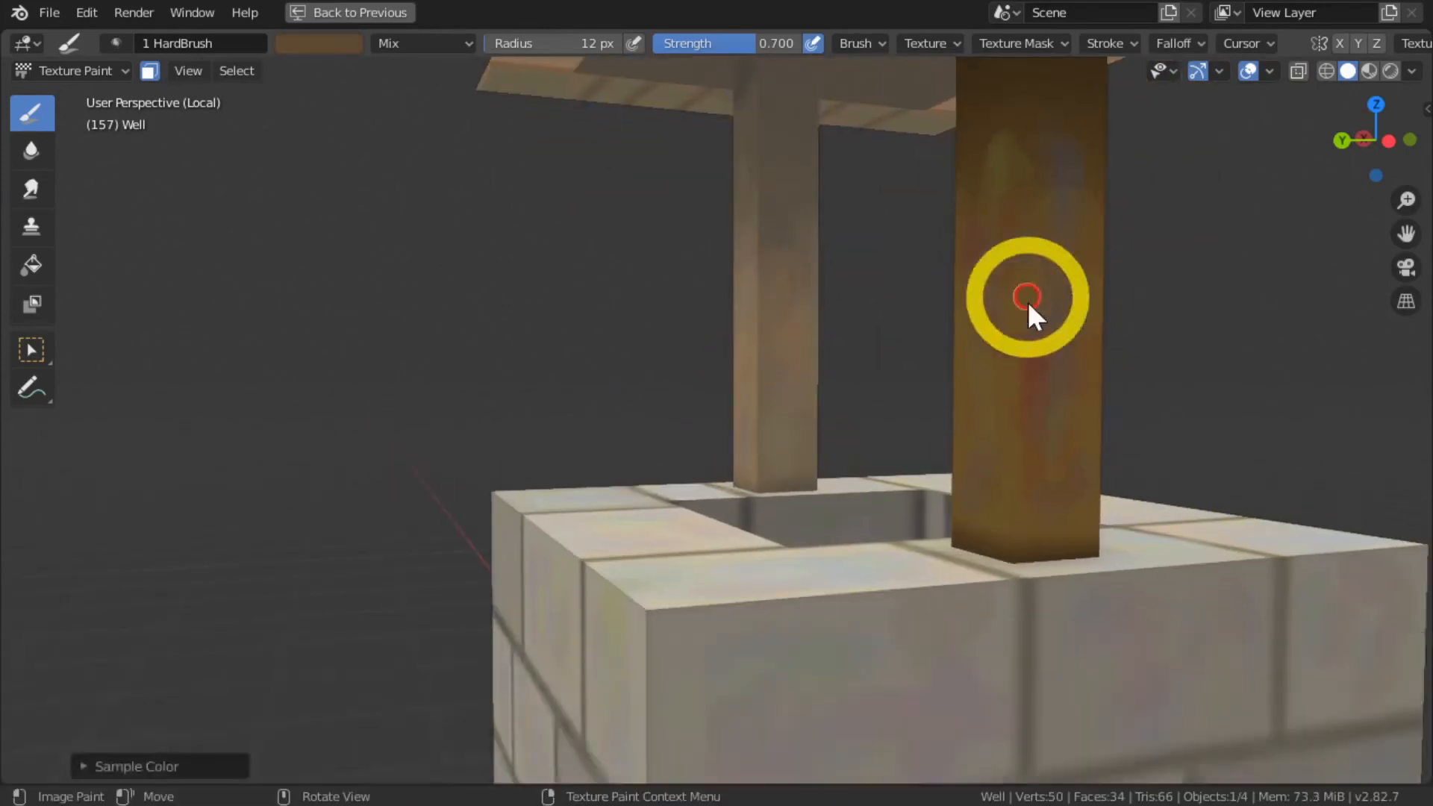
key("s")
key("s")
key("s")
Step: Soften the reddish patches on the near post's outer face with sampled wood colours
middle_click_drag(739, 400, 646, 403)
key("s")
key("s")
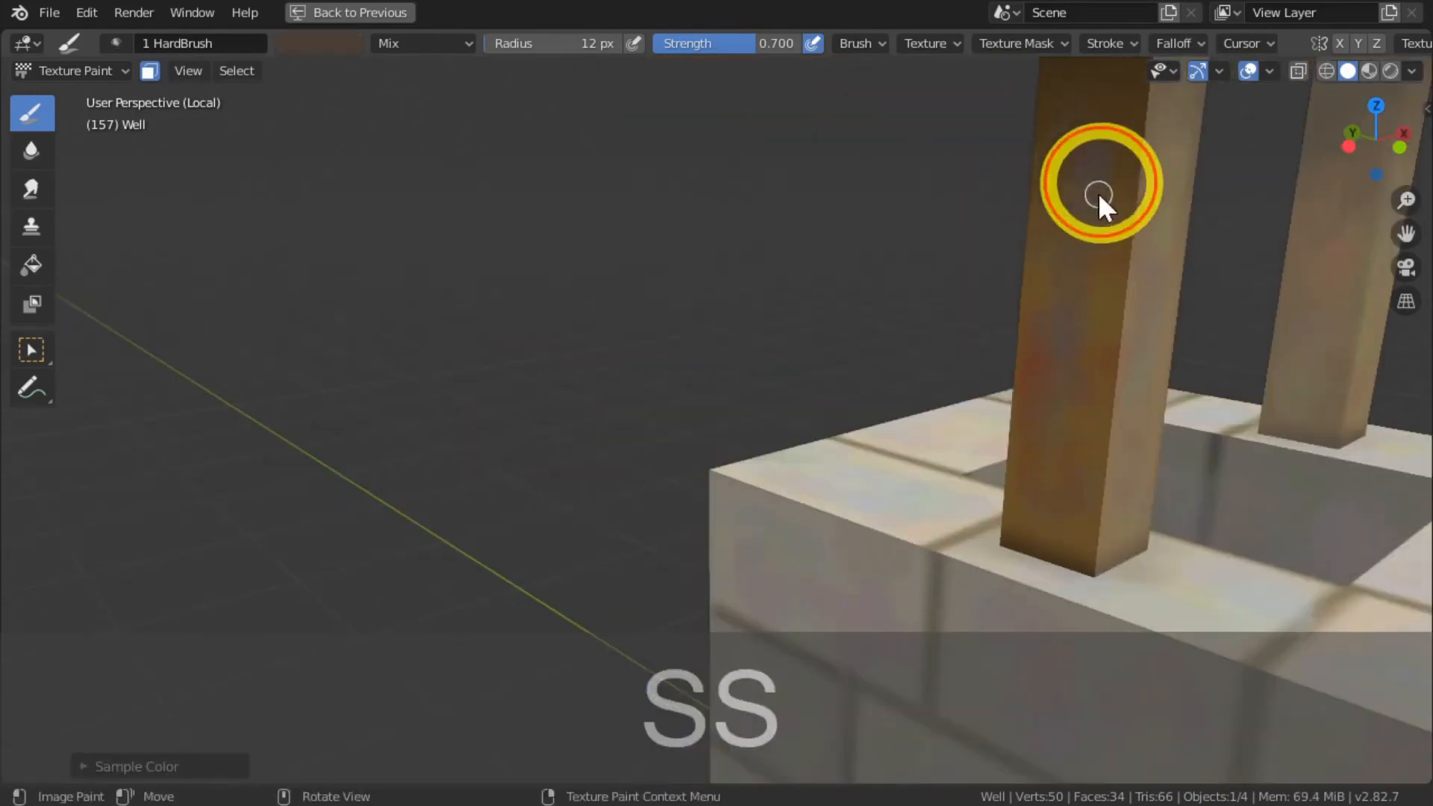
key("s")
Step: Smooth the transition from the dark upper part to the lighter lower part on the post's slope-facing side with sampled browns
mouse_move(1060, 392)
middle_mouse_down()
mouse_move(886, 365)
mouse_move(821, 373)
middle_mouse_up()
middle_click_drag(821, 374, 1358, 471, "shift")
mouse_move(1359, 470)
middle_mouse_down("ctrl")
mouse_move(621, 362)
mouse_move(858, 250)
middle_mouse_up("ctrl")
key("s")
key("s")
key("s")
left_click(827, 516)
key("s")
left_click(878, 318)
key("s")
left_click(875, 254)
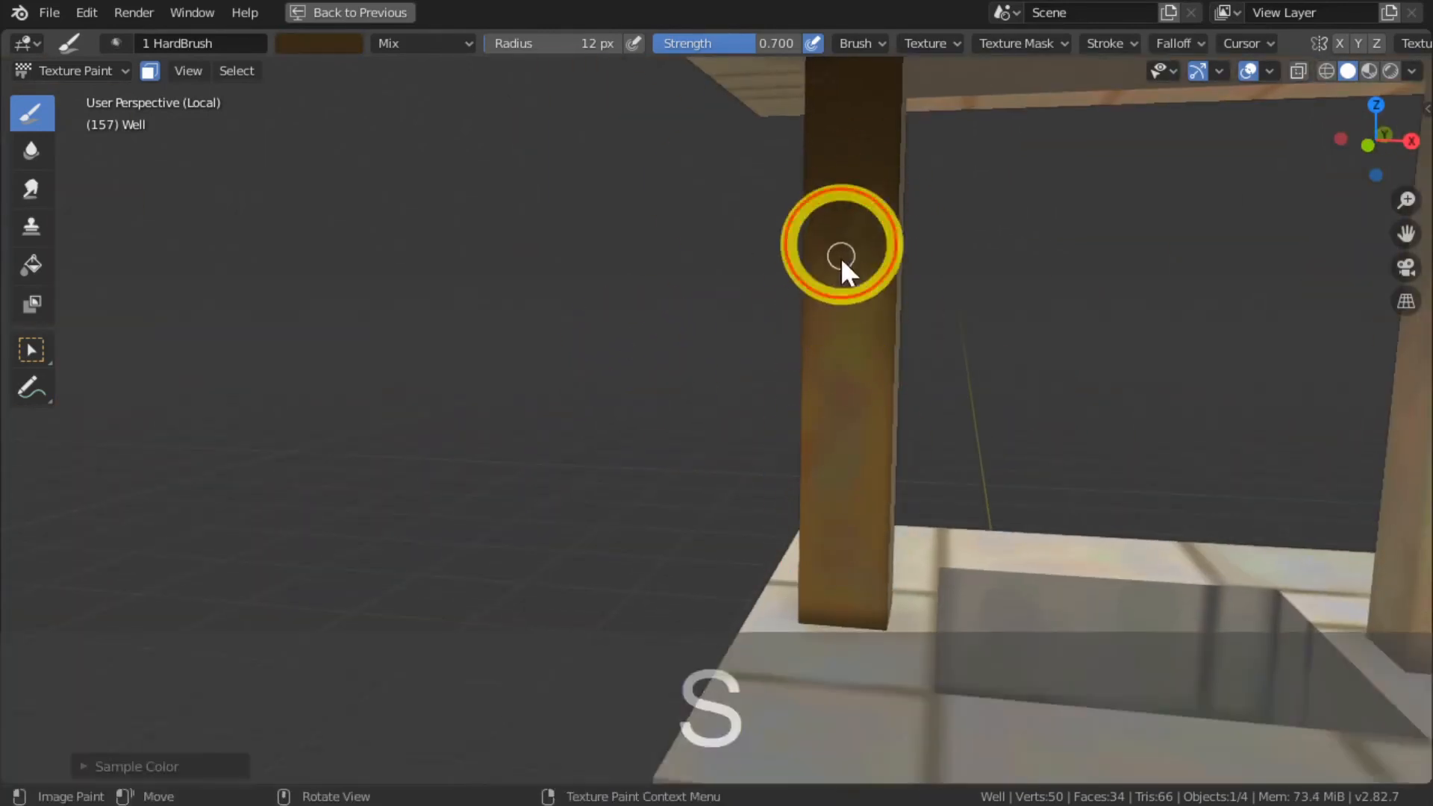
Step: Increase the brush radius to 20 px and blend the post's remaining masked faces with sampled browns
key("bracketright")
key("bracketright")
key("bracketright")
key("bracketright")
key("bracketright")
key("bracketright")
key("bracketright")
left_click(839, 448)
middle_click_drag(866, 342, 485, 371)
key("s")
left_click(840, 370)
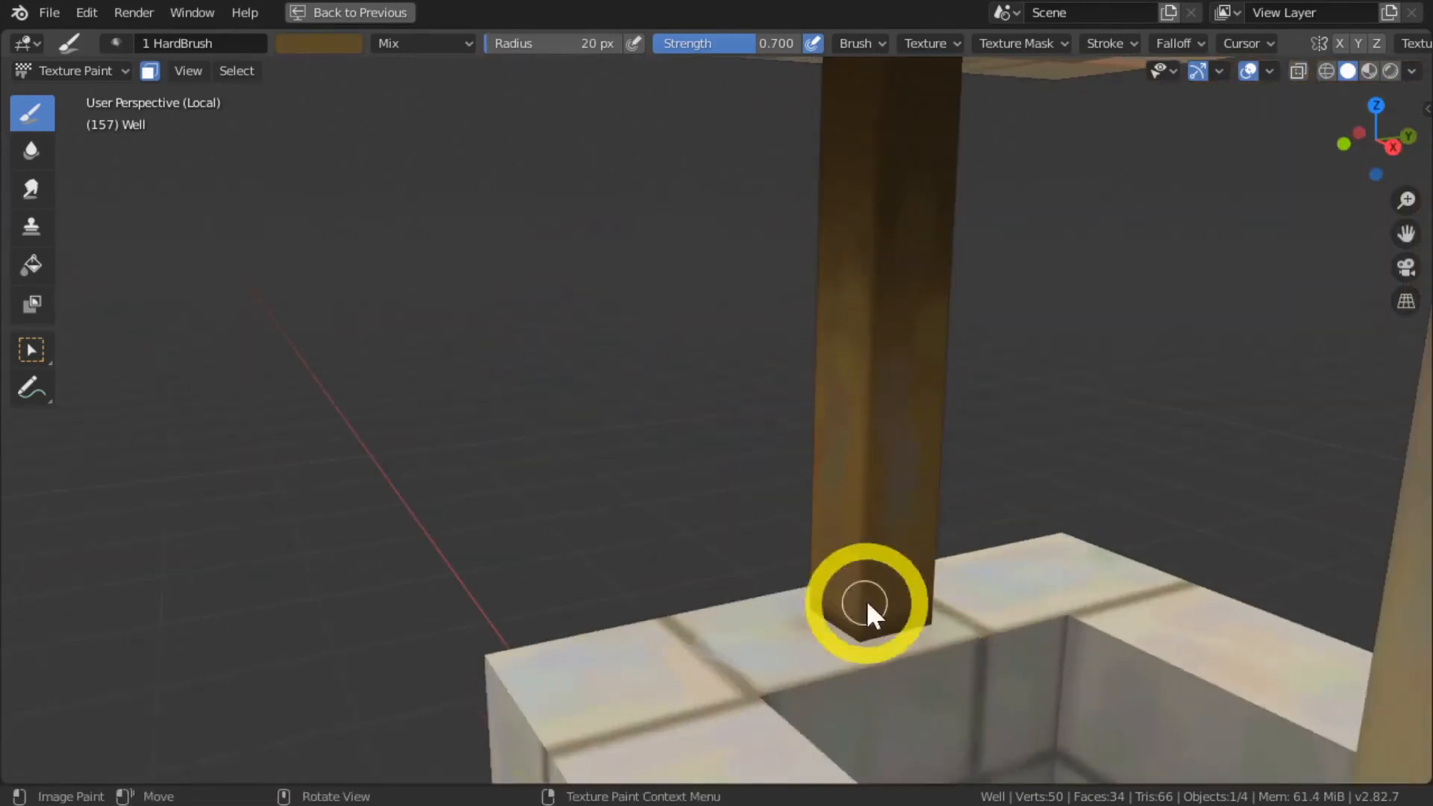
key("s")
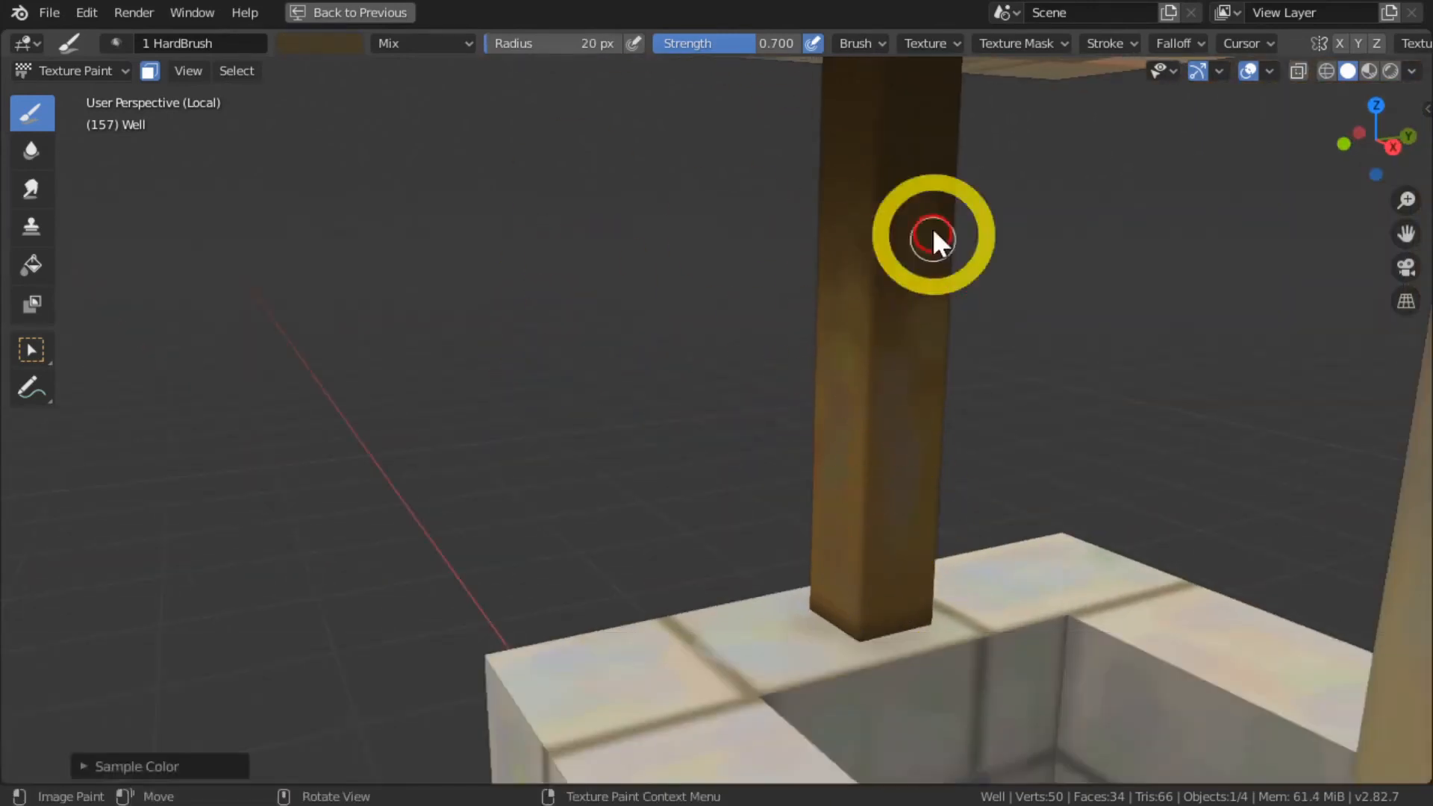
key("s")
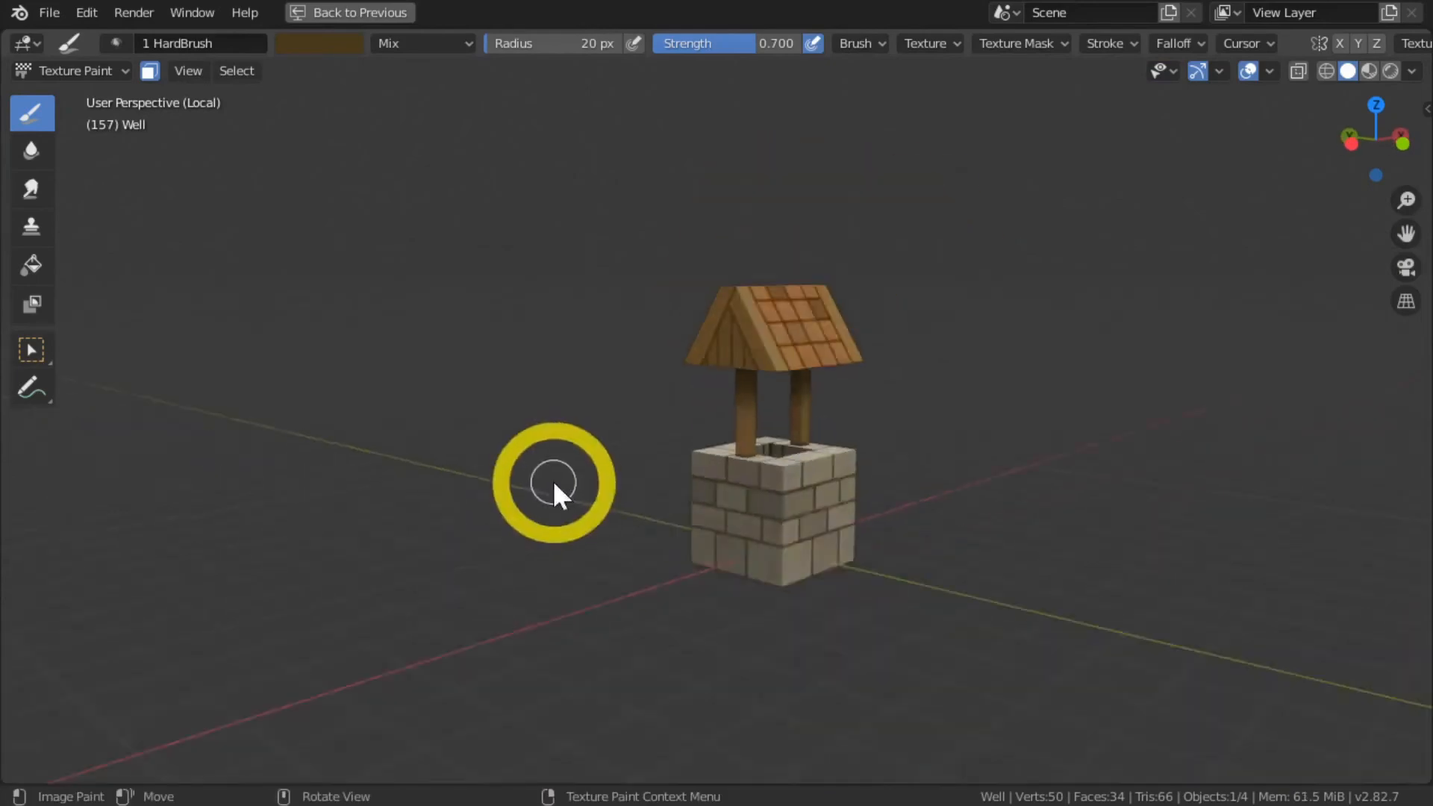
Step: Soften the coloured patches on the well rim's top stones along one side using sampled stone colours
scroll(553, 480, "up", 5)
mouse_move(553, 480)
middle_mouse_down()
mouse_move(690, 522)
mouse_move(541, 589)
mouse_move(554, 460)
mouse_move(544, 494)
middle_mouse_up()
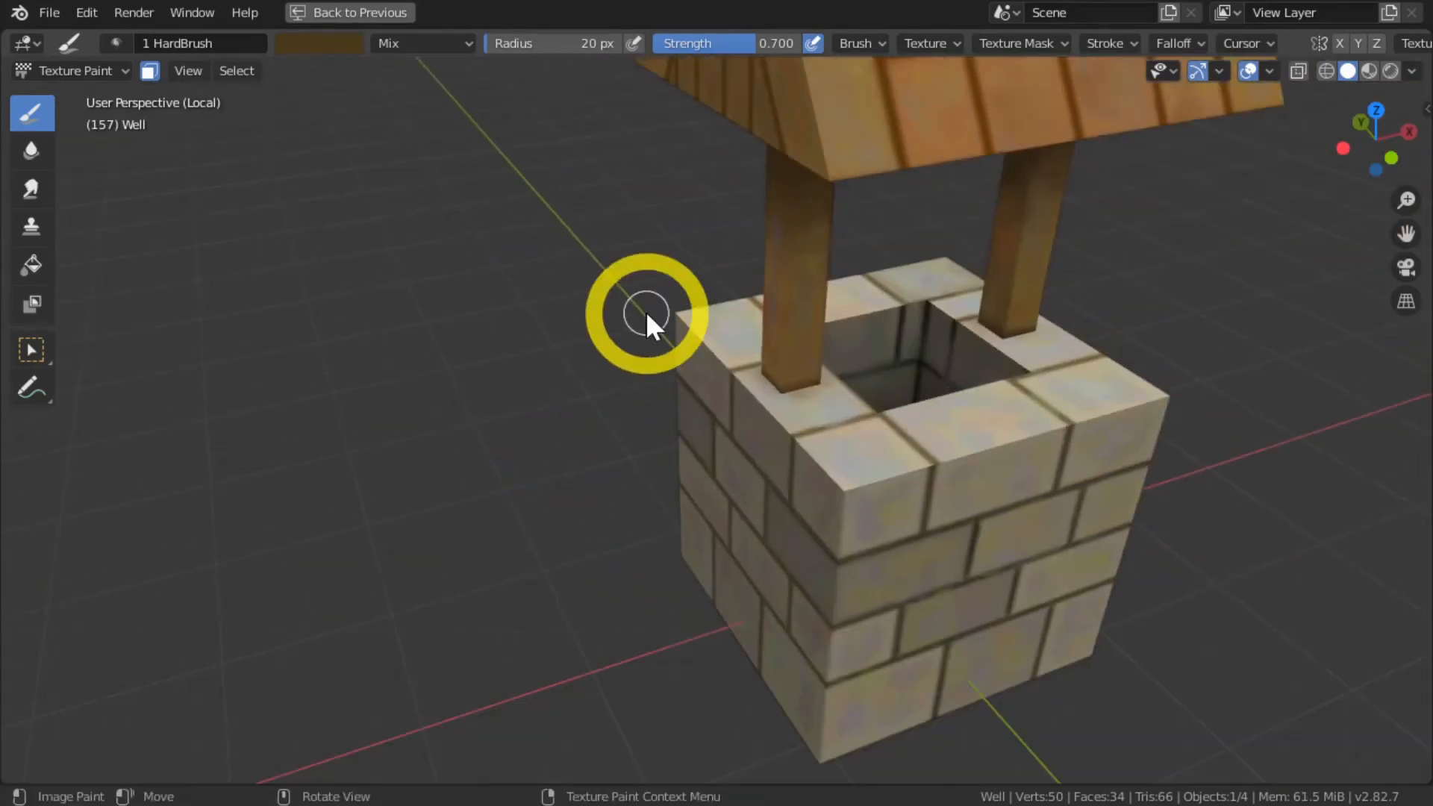
scroll(519, 374, "up", 4)
scroll(519, 374, "down", 3)
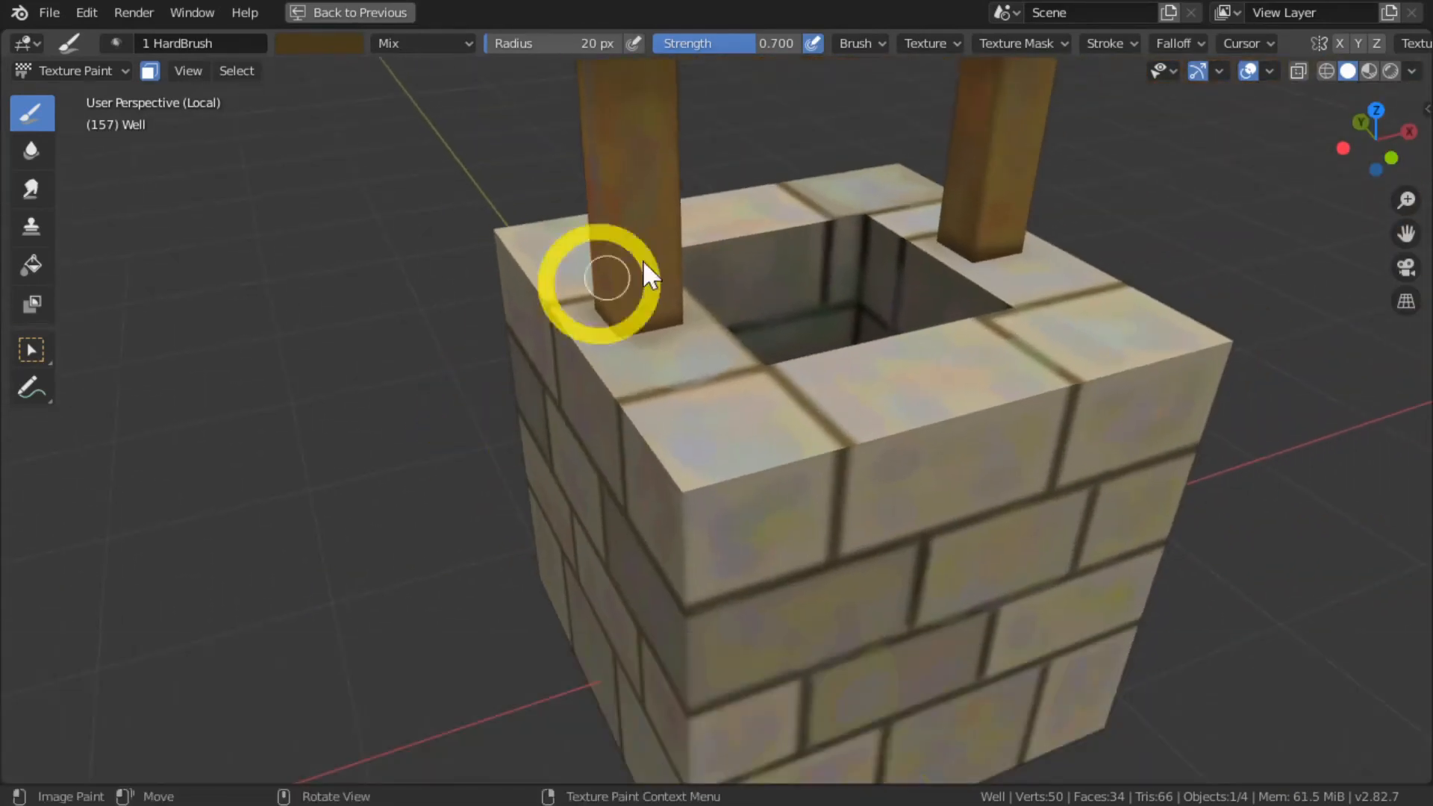
key("s")
key("s")
middle_click_drag(721, 539, 612, 534)
key("s")
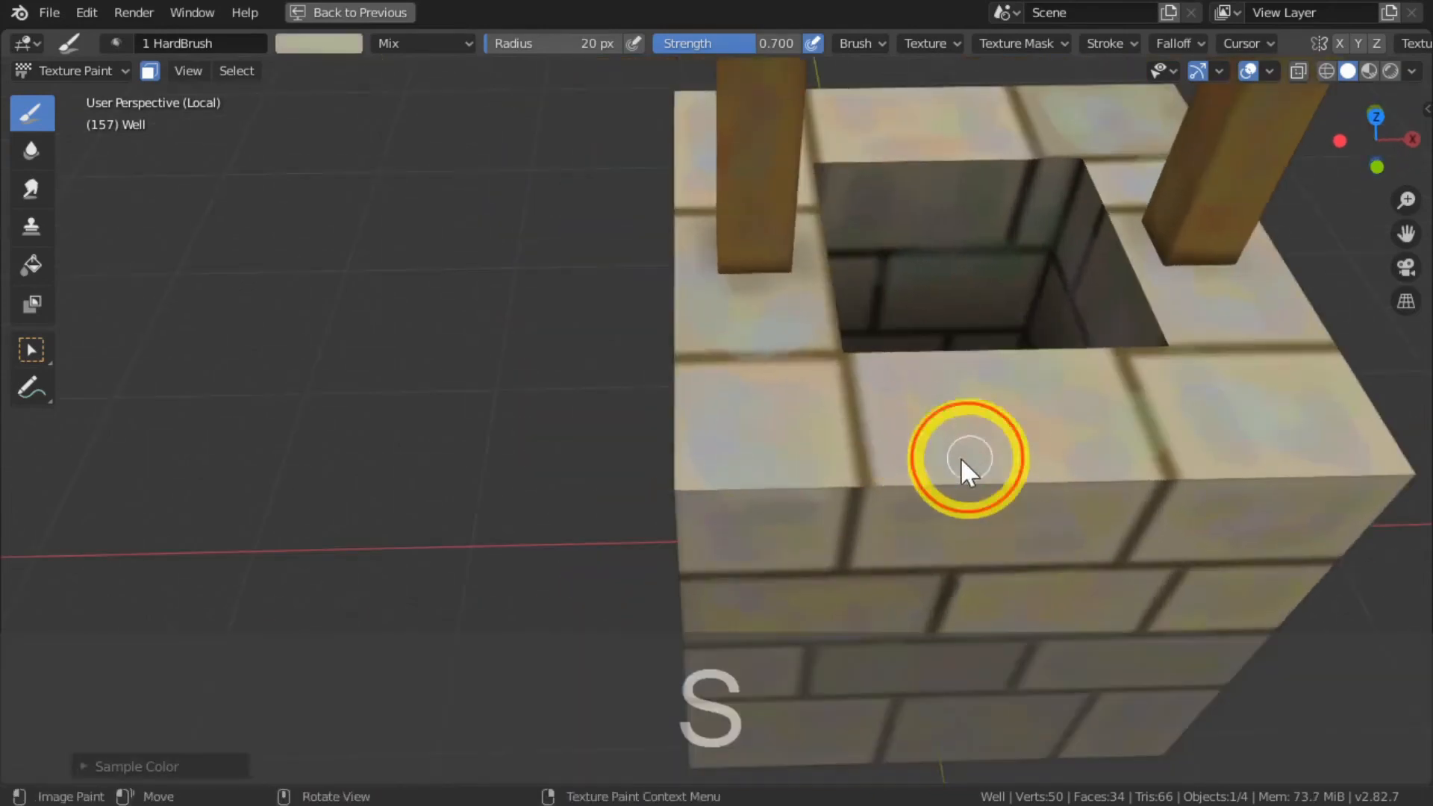
key("s")
key("s")
left_click(976, 403)
Step: Blend the patches on the rim's corner stone and the long stone beside it with sampled stone colours
middle_click_drag(949, 396, 851, 418)
middle_click_drag(851, 418, 575, 415, "shift")
key("s")
left_click(682, 499)
key("s")
left_click_drag(567, 448, 489, 415)
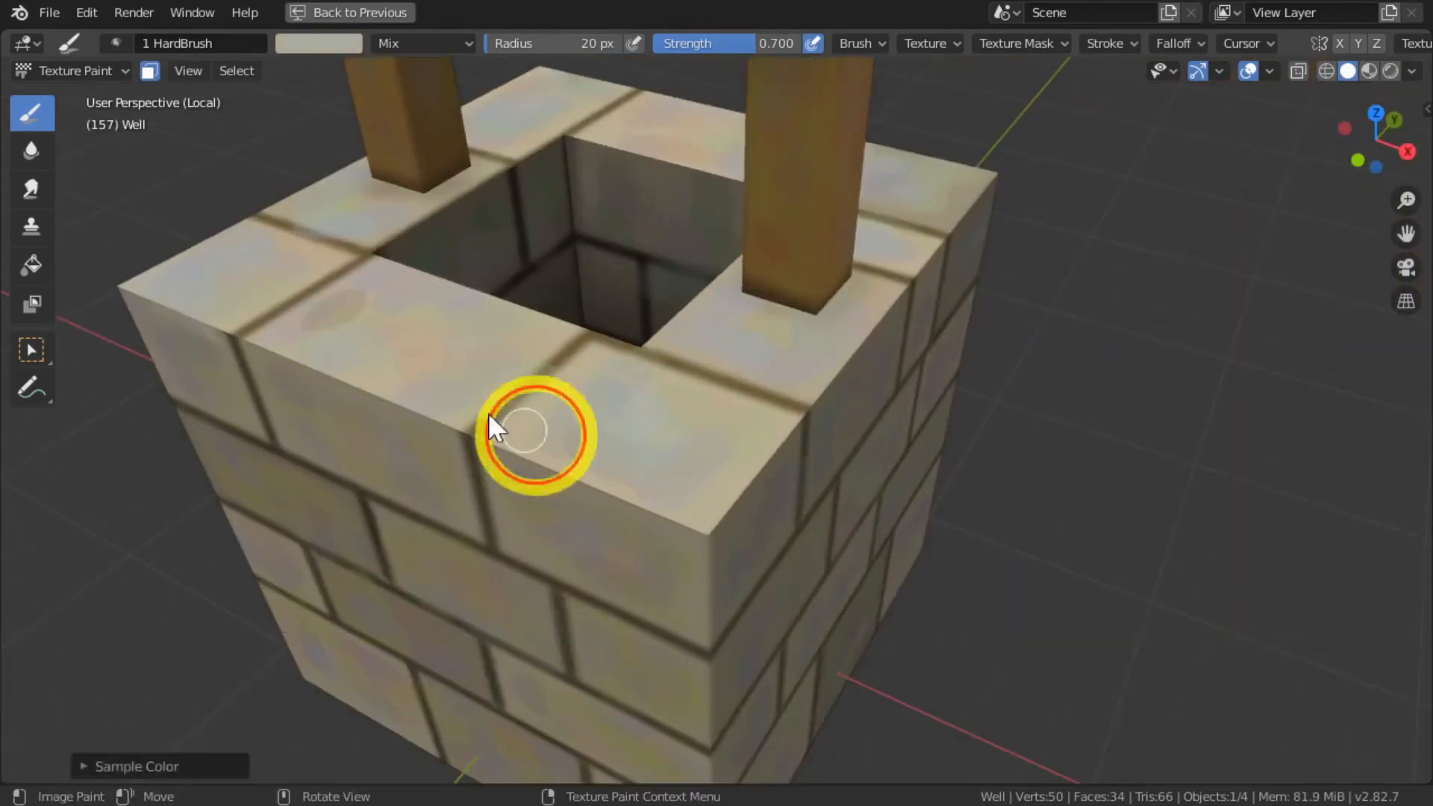
Step: Blend the patches on the rim stones around the near post with sampled light stone colours
key("s")
middle_click_drag(657, 406, 559, 407)
key("s")
middle_click_drag(682, 441, 597, 455)
key("s")
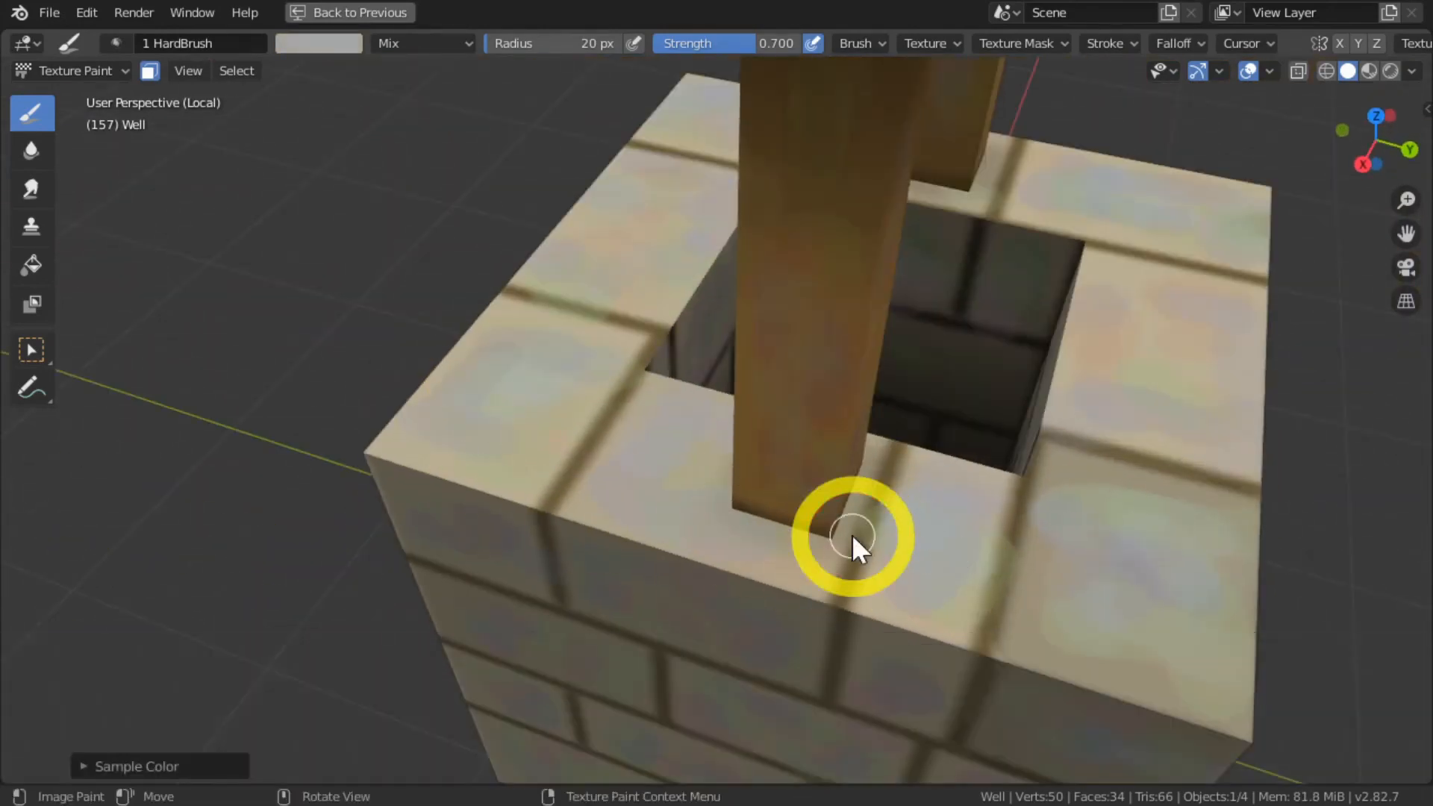
scroll(852, 534, "down", 3)
middle_click_drag(852, 534, 791, 486)
left_click_drag(801, 439, 921, 383)
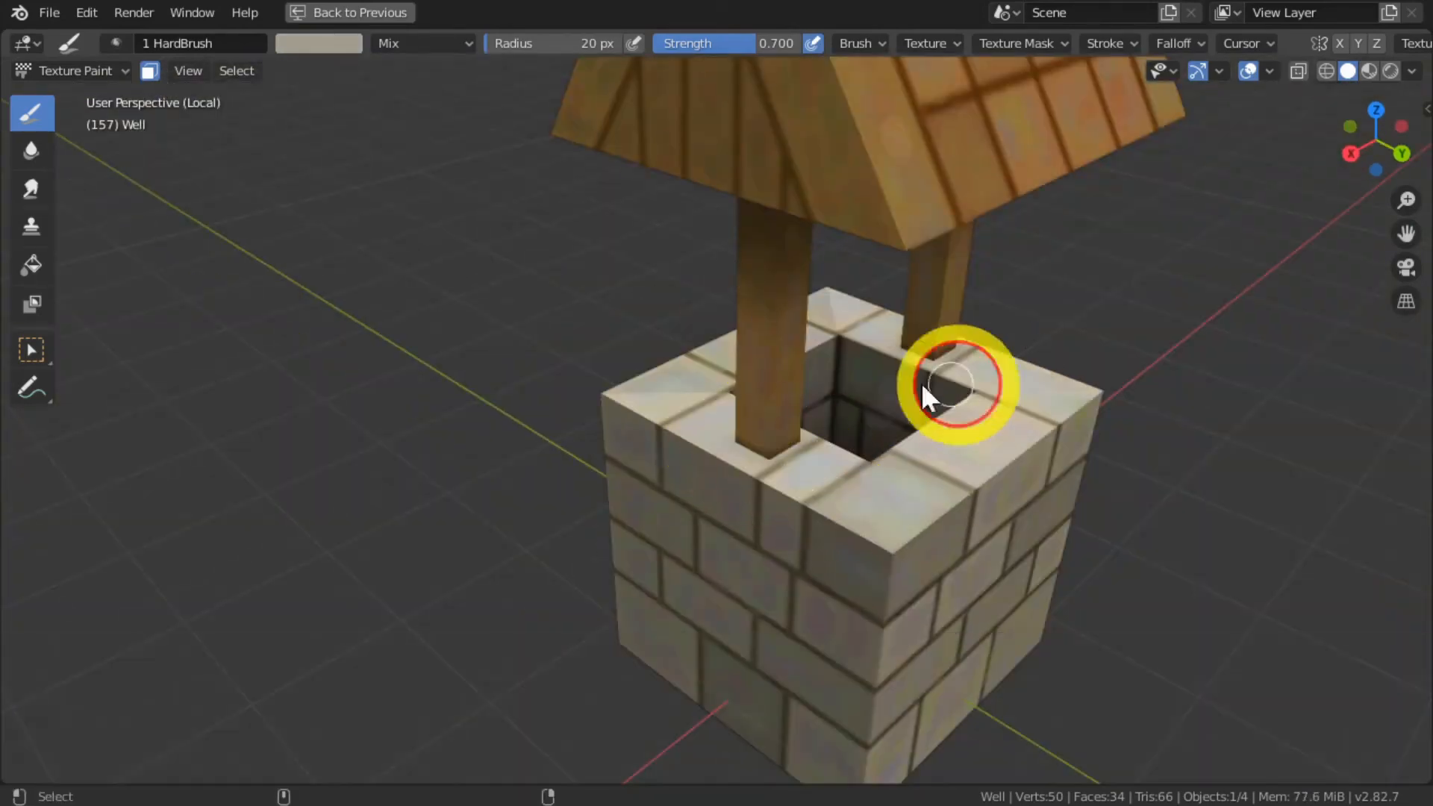
Step: Sample a darker grey, try a shadow stroke at the near post's foot with a 22 px brush, and undo it
mouse_move(478, 415)
middle_mouse_down("shift")
mouse_move(521, 431)
mouse_move(567, 419)
middle_mouse_up("shift")
scroll(608, 383, "up", 3)
key("s")
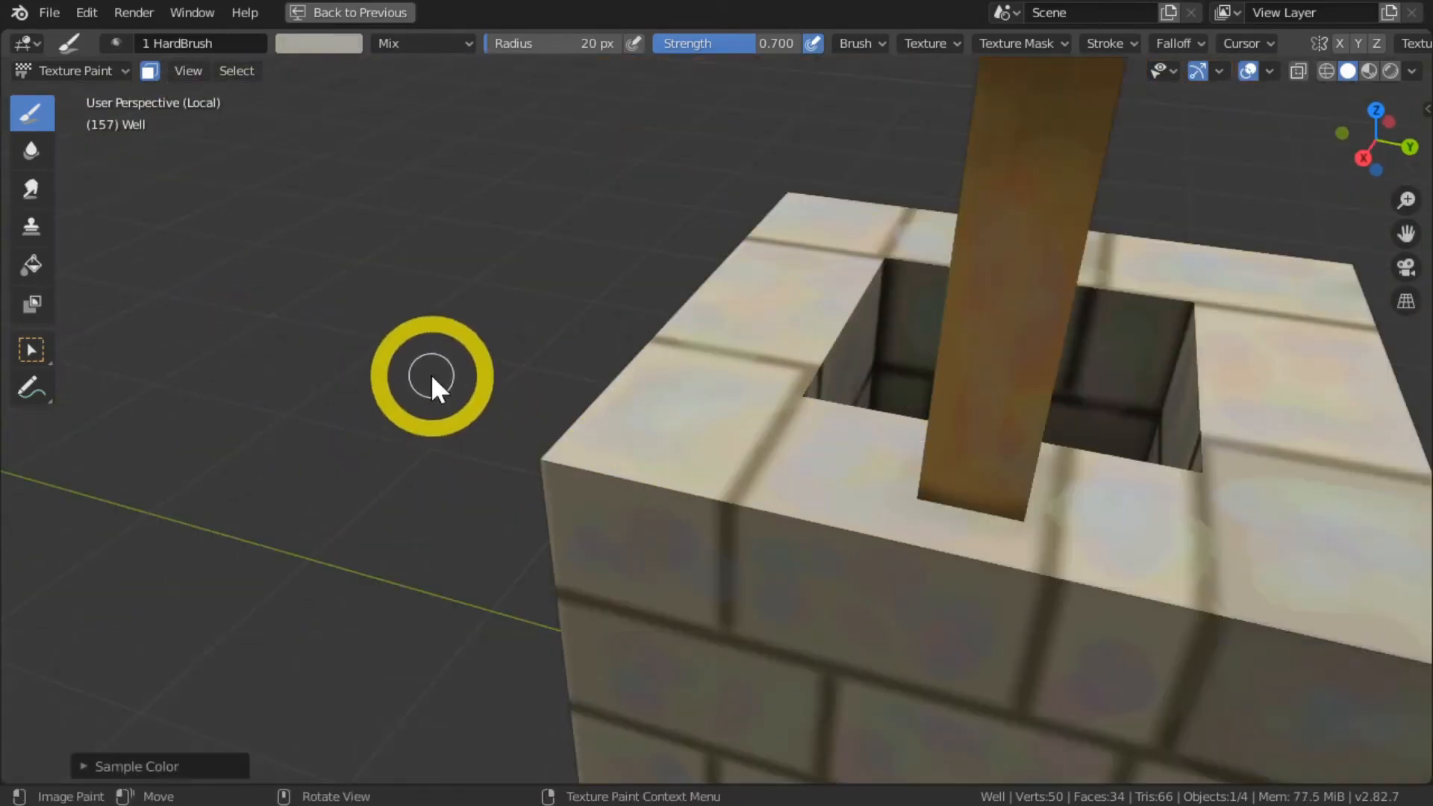
right_click(455, 392)
key("bracketright")
left_click_drag(997, 513, 973, 508)
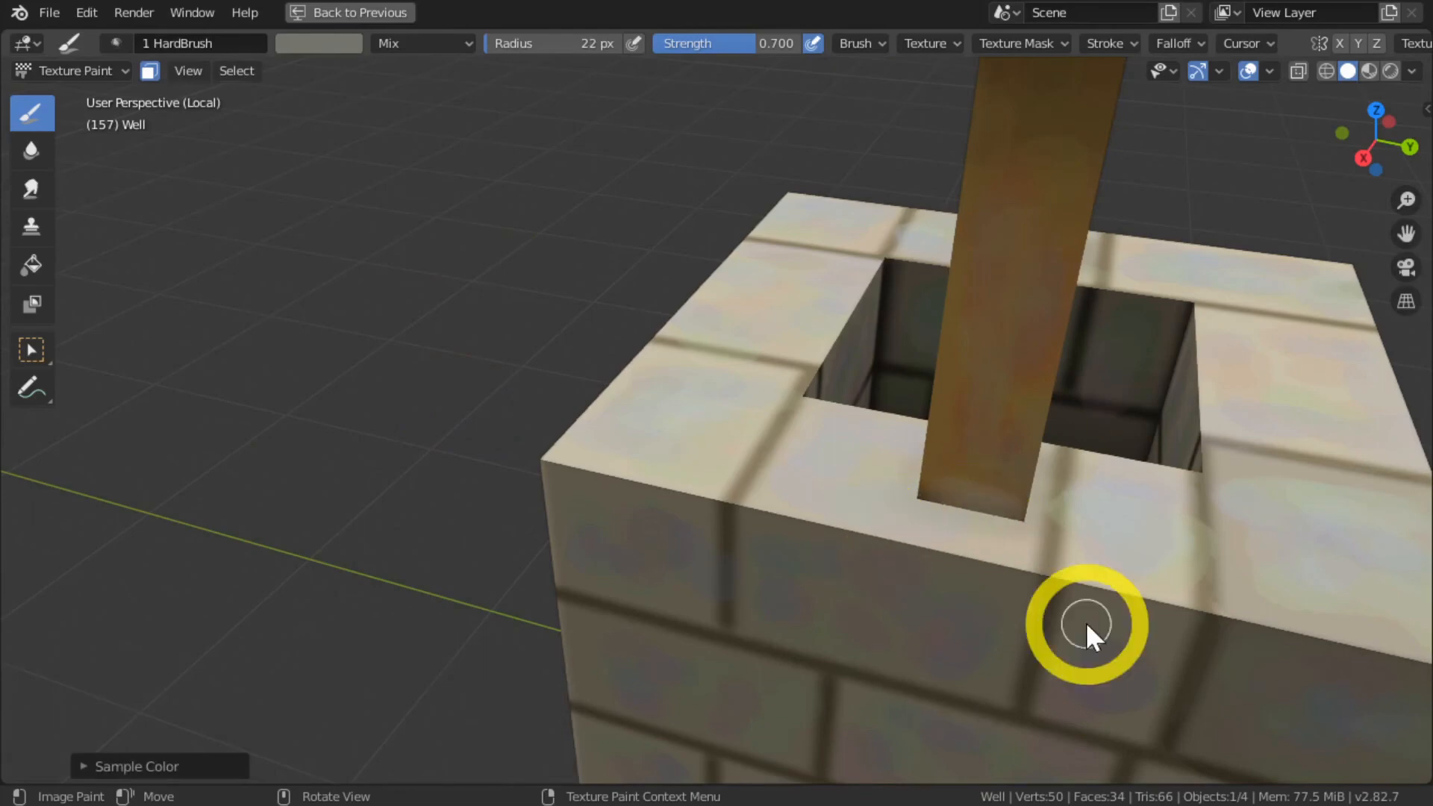
key("ctrl+z")
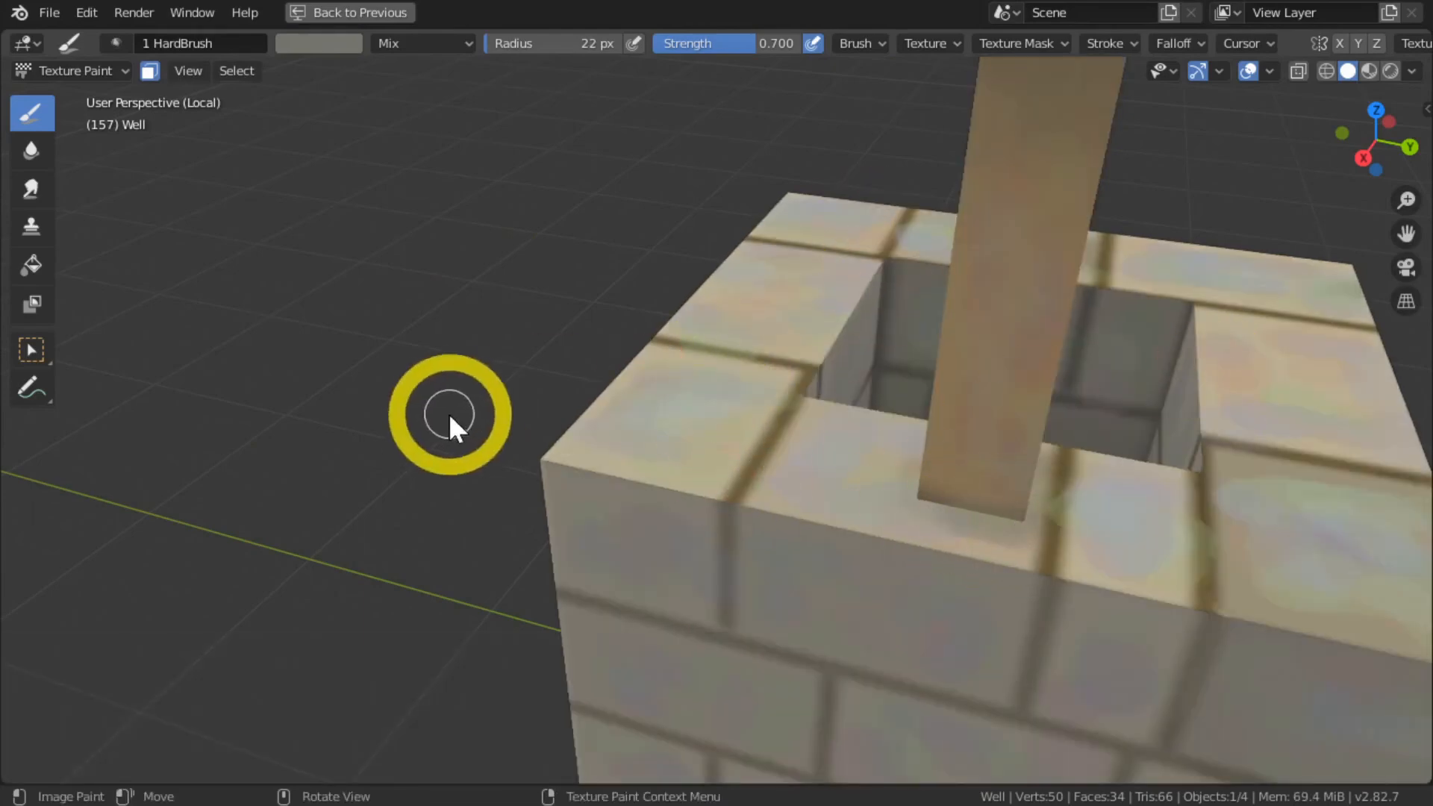
Step: Reduce the brush radius to 15 px and paint a soft grey shadow on the masked rim around the post's foot
key("bracketleft")
key("bracketleft")
key("bracketleft")
left_click_drag(914, 498, 959, 510)
left_click(921, 522)
mouse_move(958, 510)
middle_mouse_down()
mouse_move(851, 705)
mouse_move(657, 403)
middle_mouse_up()
left_click(891, 535)
middle_click_drag(891, 535, 694, 602)
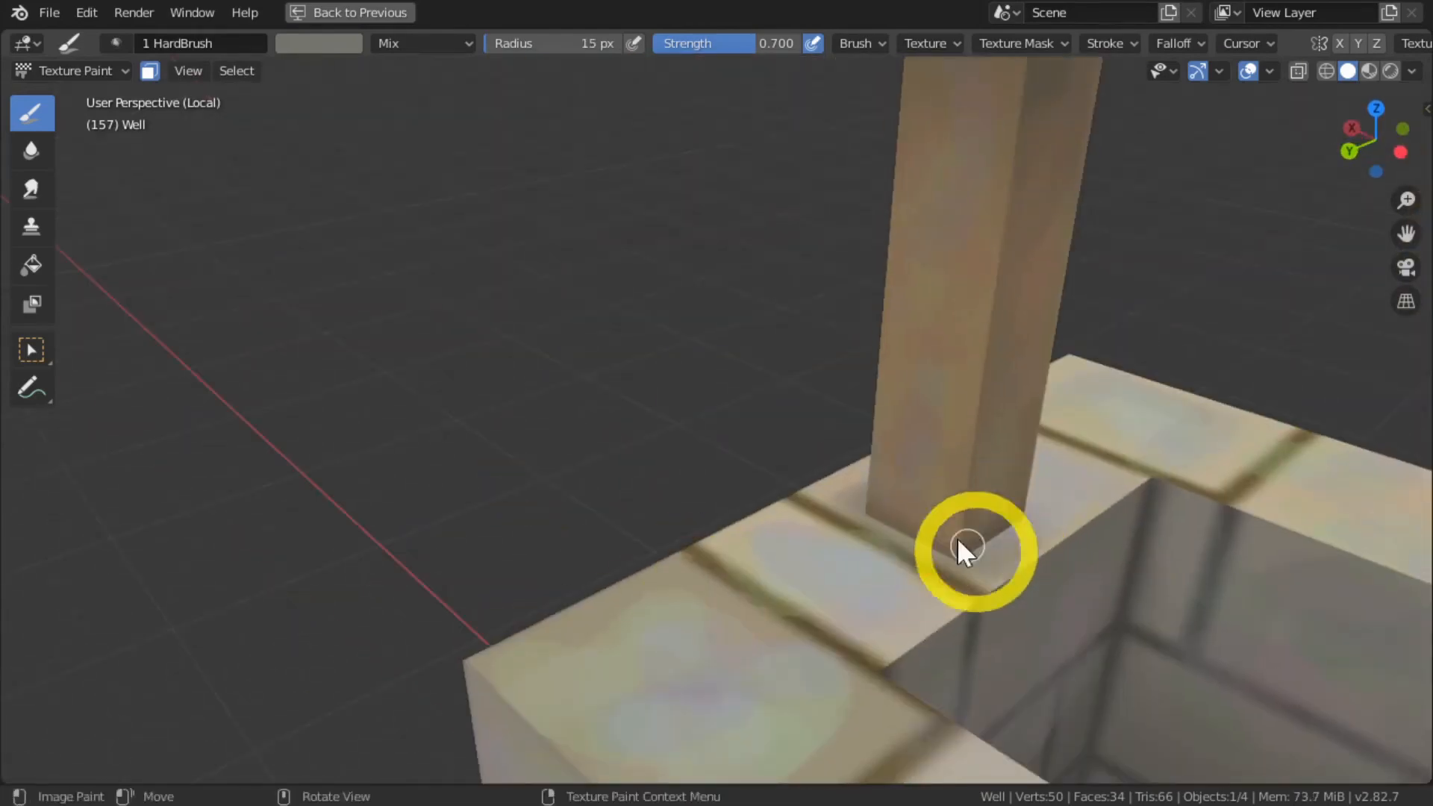
Step: Darken the rim around the other post's foot with the sampled grey, and clear the face mask
key("KP_Subtract")
key("KP_Subtract")
key("KP_Subtract")
key("KP_Subtract")
left_click(1091, 605)
middle_click_drag(1091, 604, 903, 605)
left_click(1179, 610)
middle_click_drag(1179, 611, 396, 587, "shift")
key("a")
mouse_move(311, 449)
middle_mouse_down()
mouse_move(419, 598)
mouse_move(991, 383)
middle_mouse_up()
Step: Set the brush radius to 12 px and touch up the rim's top stones beside the post with sampled stone colours
key("s")
key("s")
key("bracketleft")
key("bracketleft")
key("bracketright")
key("bracketright")
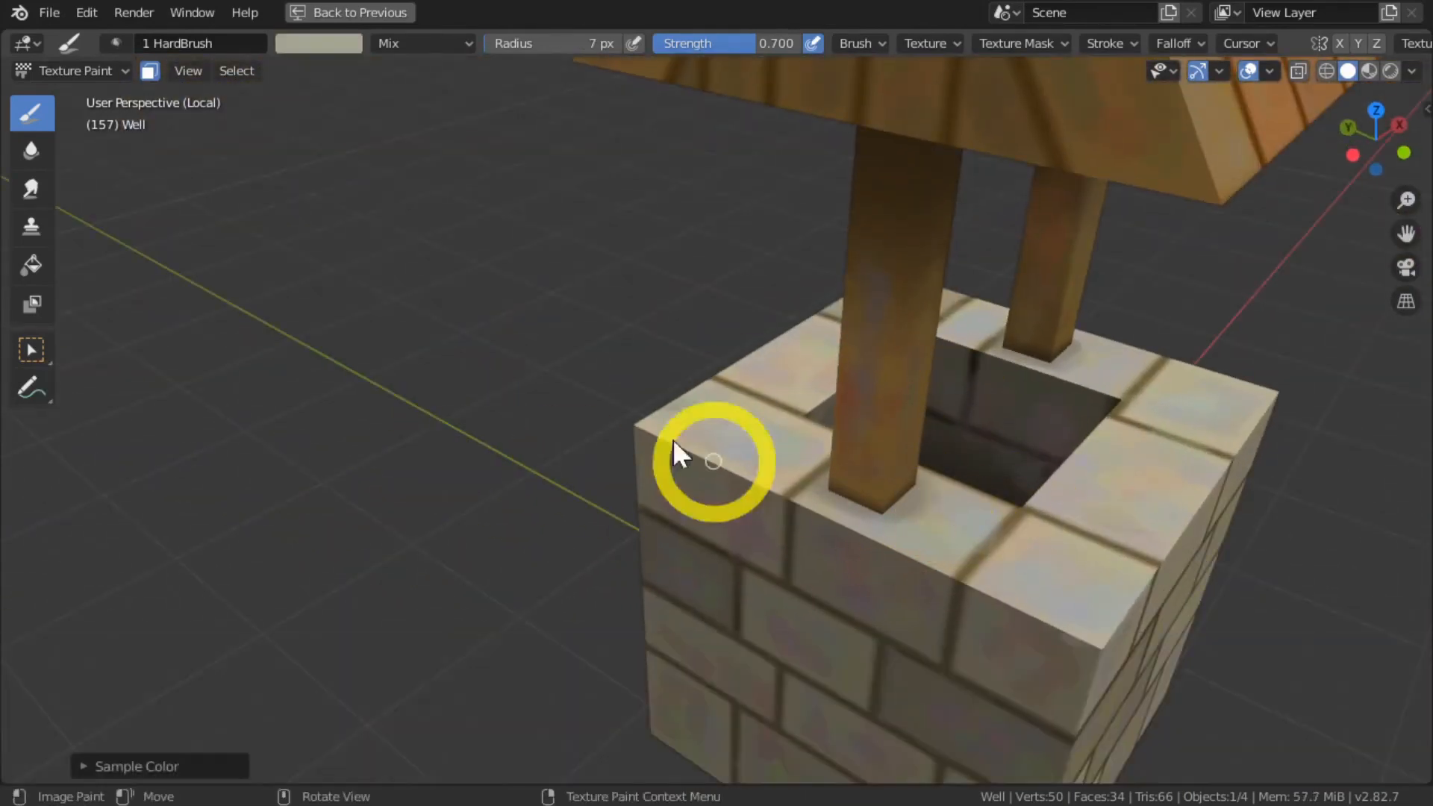
key("s")
key("bracketright")
key("bracketright")
key("bracketright")
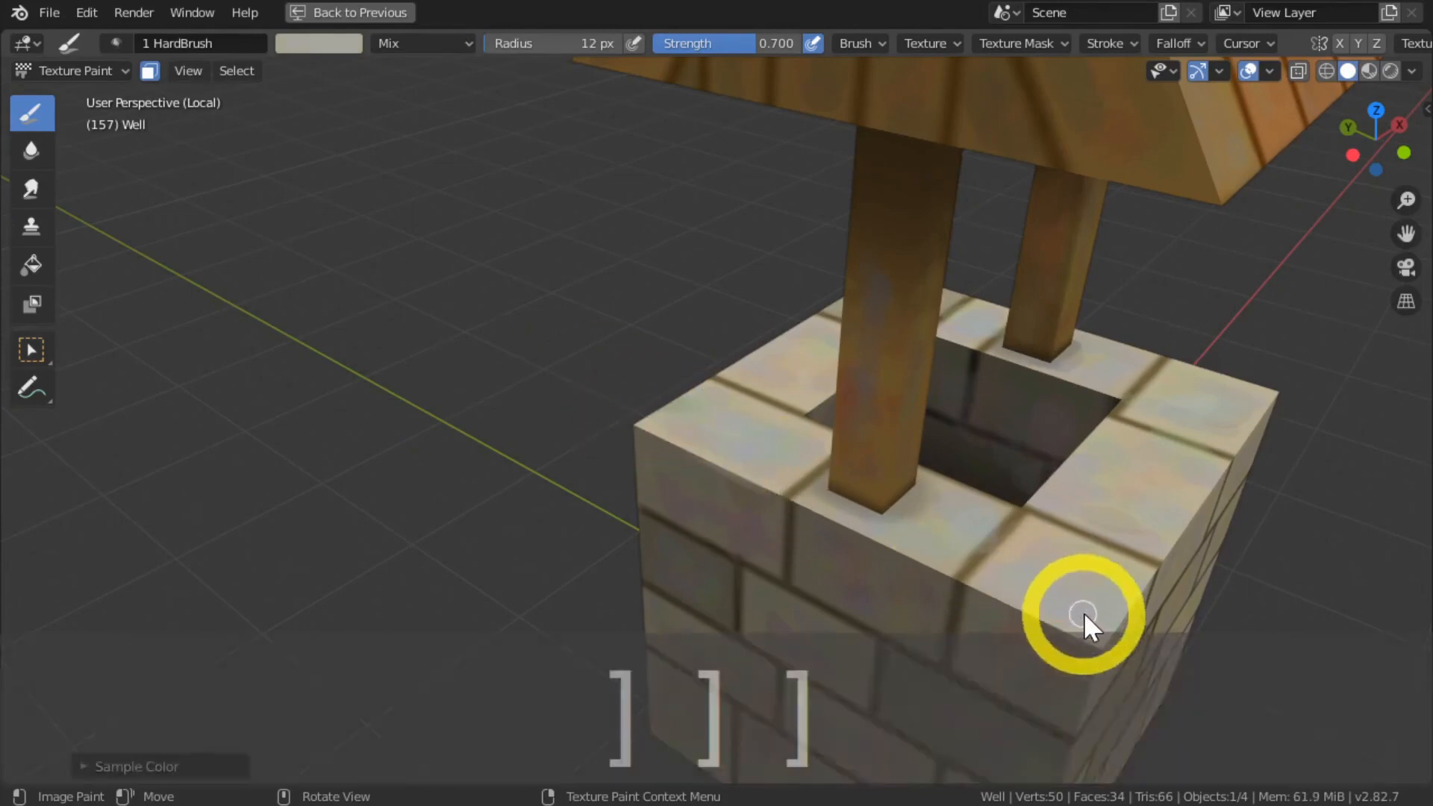
key("s")
Step: Blend the bluish and reddish patches on the rim stones below the roof slope with sampled light stone colours
mouse_move(995, 551)
middle_mouse_down()
mouse_move(1202, 544)
mouse_move(549, 476)
mouse_move(476, 543)
mouse_move(457, 424)
middle_mouse_up()
scroll(476, 543, "down", 3)
key("s")
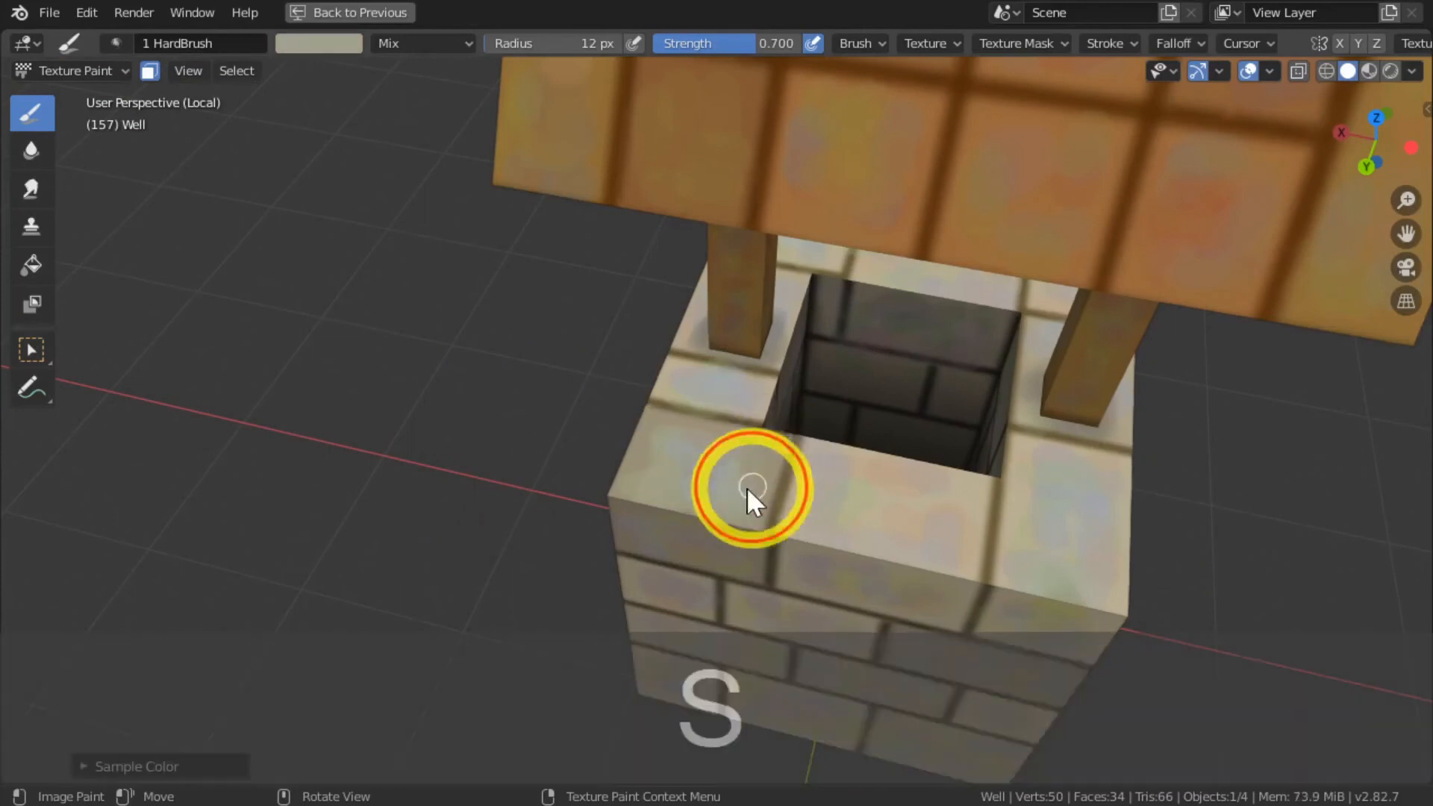
key("s")
key("s")
key("s")
left_click(971, 527)
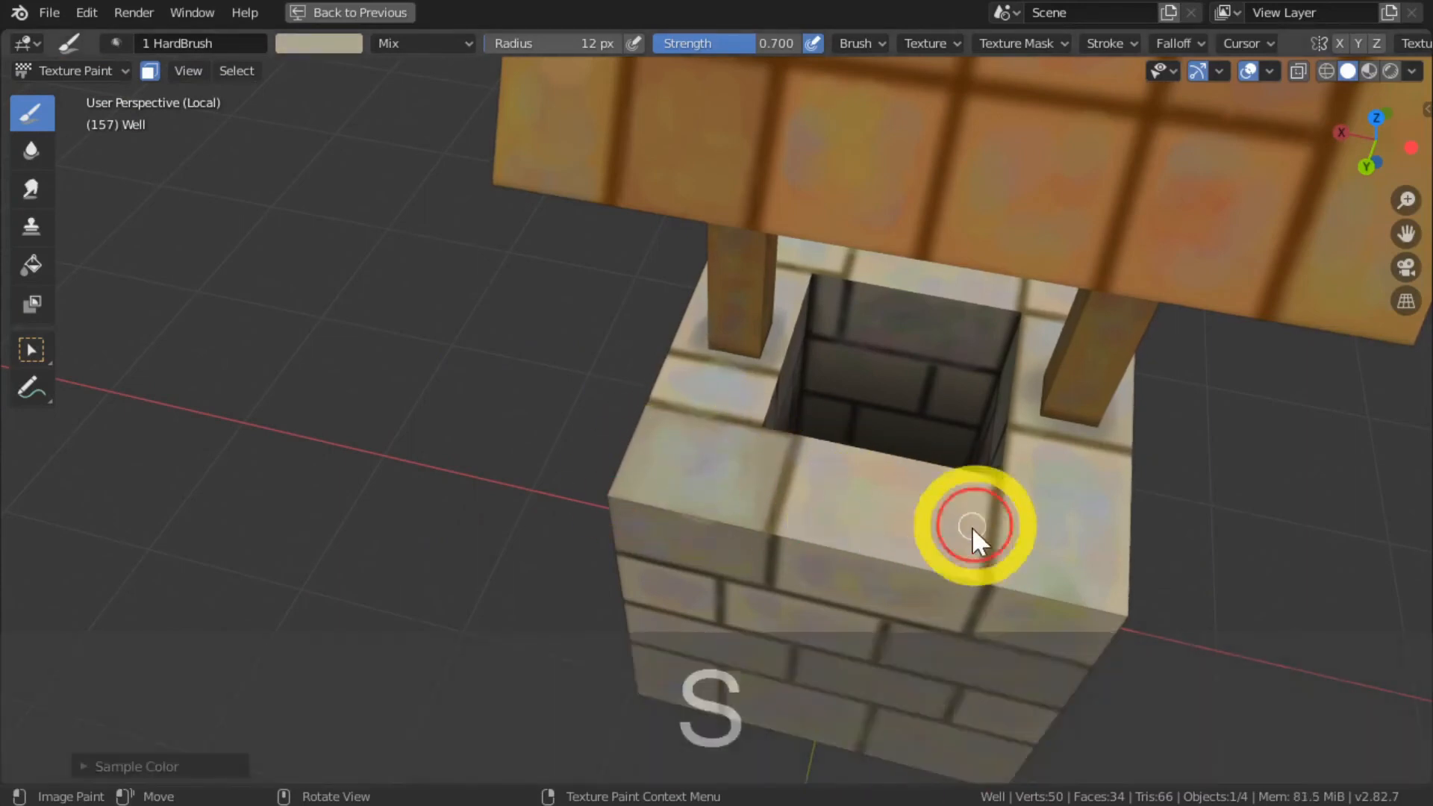
left_click(1037, 485)
key("s")
left_click(1107, 465)
Step: Soften the colour patches on the upper and middle rows of the lit wall's stones with sampled colours
middle_click_drag(463, 455, 455, 378)
key("s")
key("s")
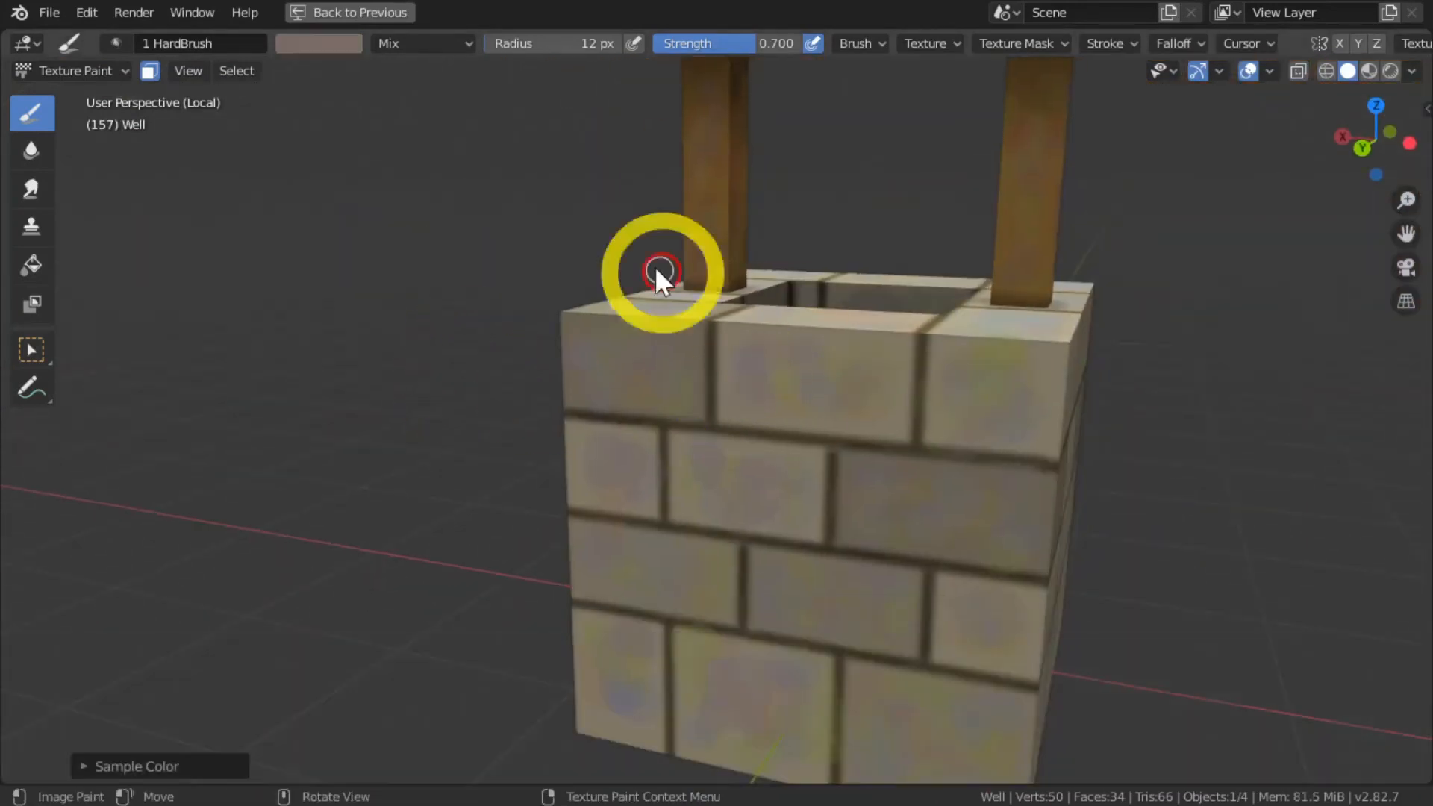
left_click(790, 472)
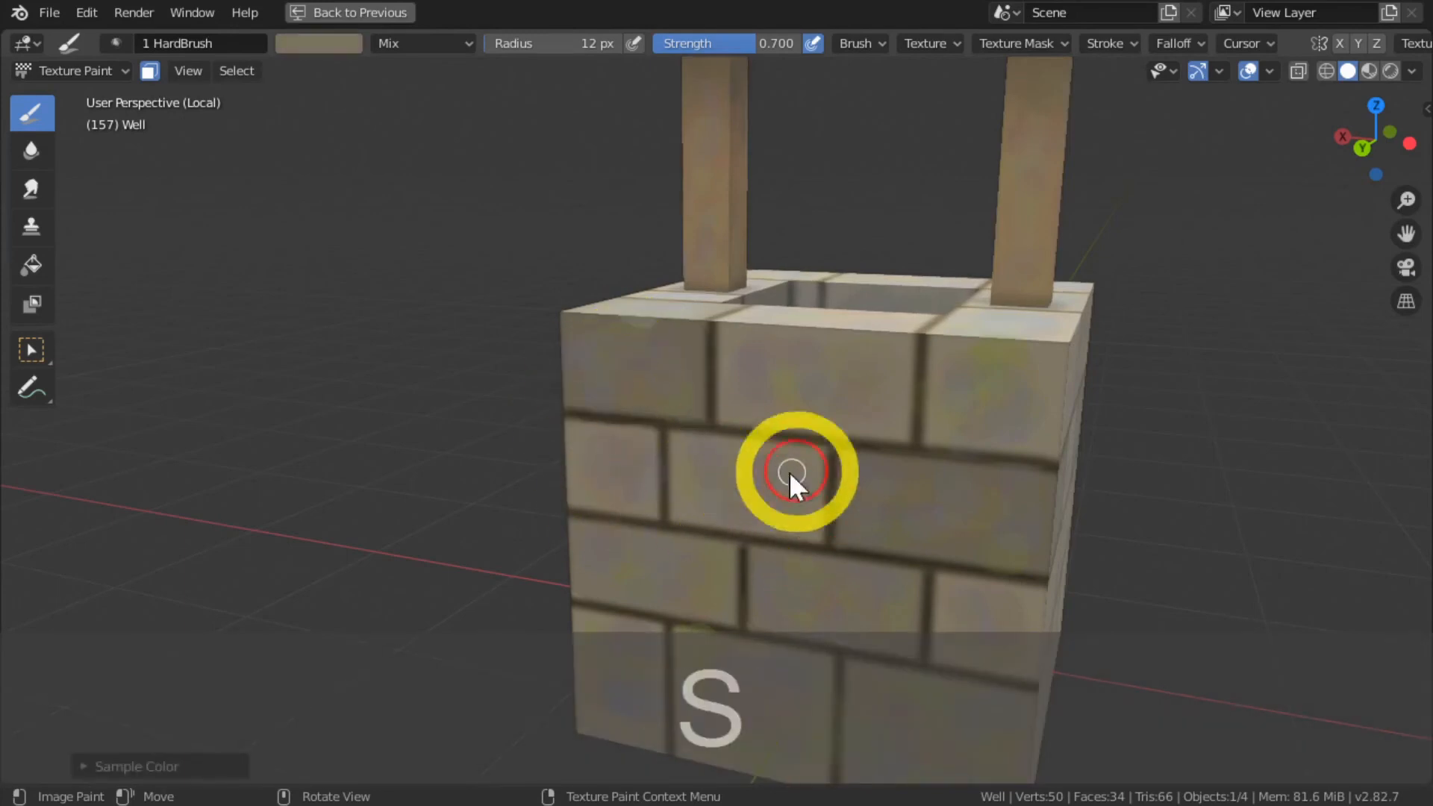
key("s")
left_click(933, 612)
Step: Blend the patches on the lower two rows of the lit wall's stones with sampled stone colours
mouse_move(454, 560)
middle_mouse_down("shift")
mouse_move(449, 396)
mouse_move(489, 364)
middle_mouse_up("shift")
key("s")
left_click(739, 371)
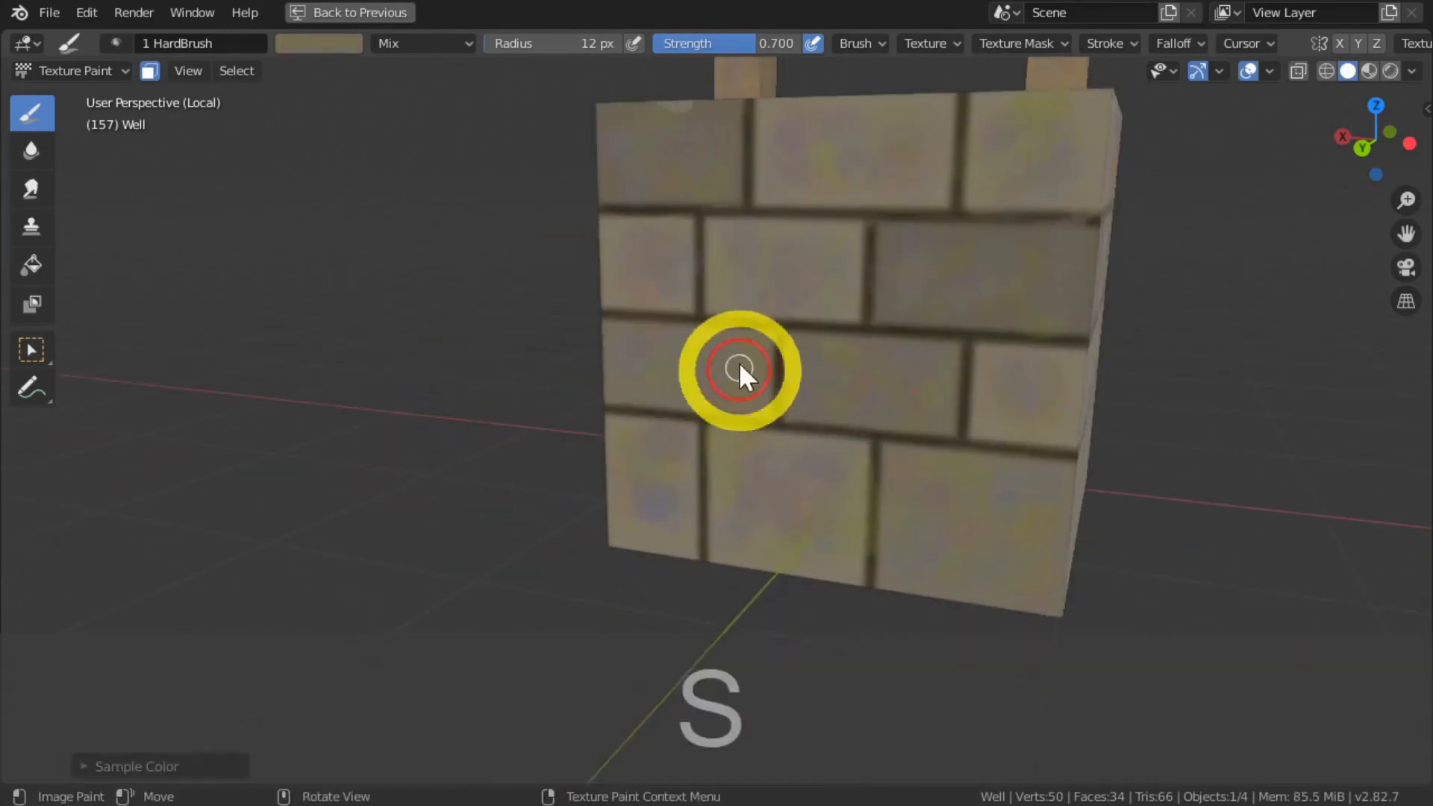
key("s")
key("s")
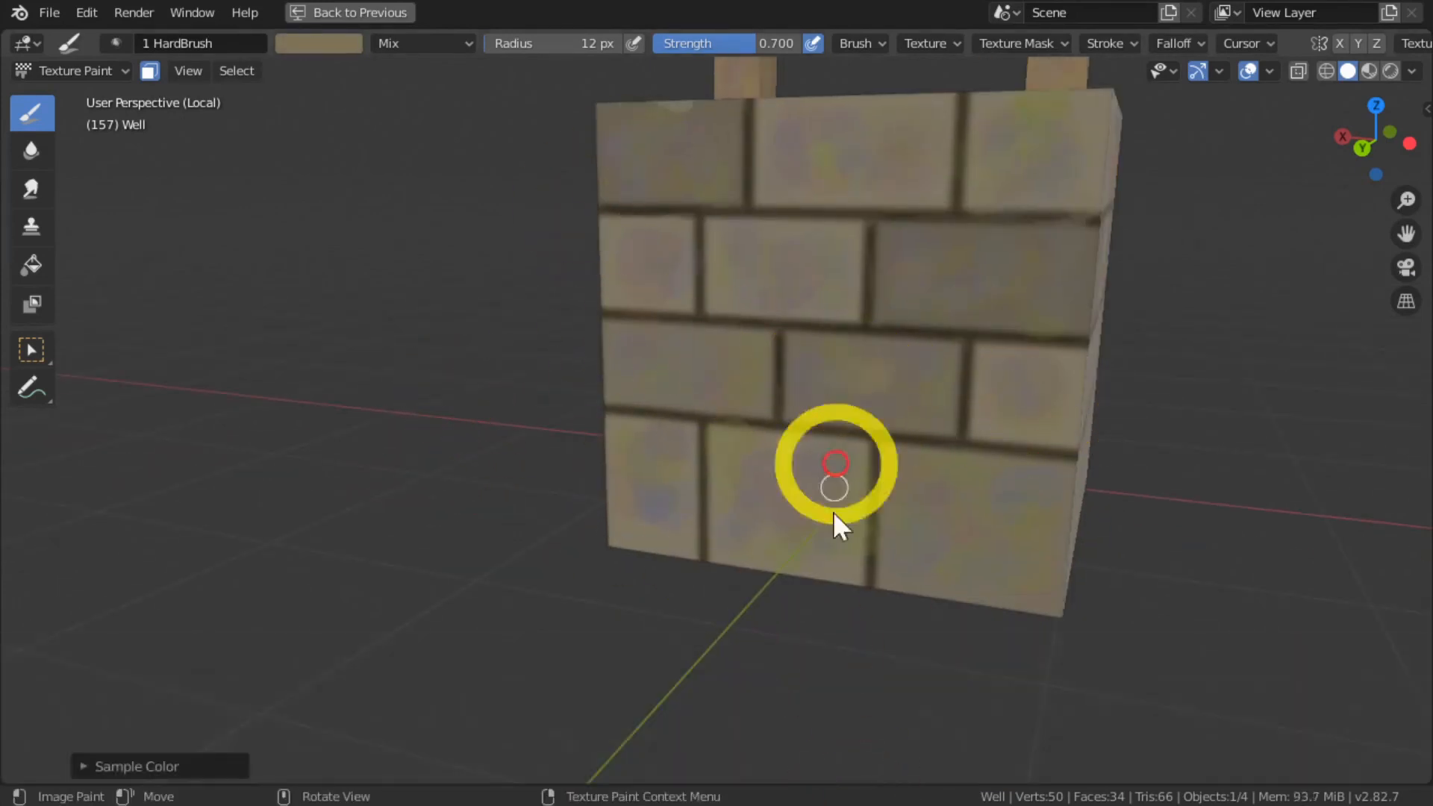
key("s")
key("s")
left_click(754, 448)
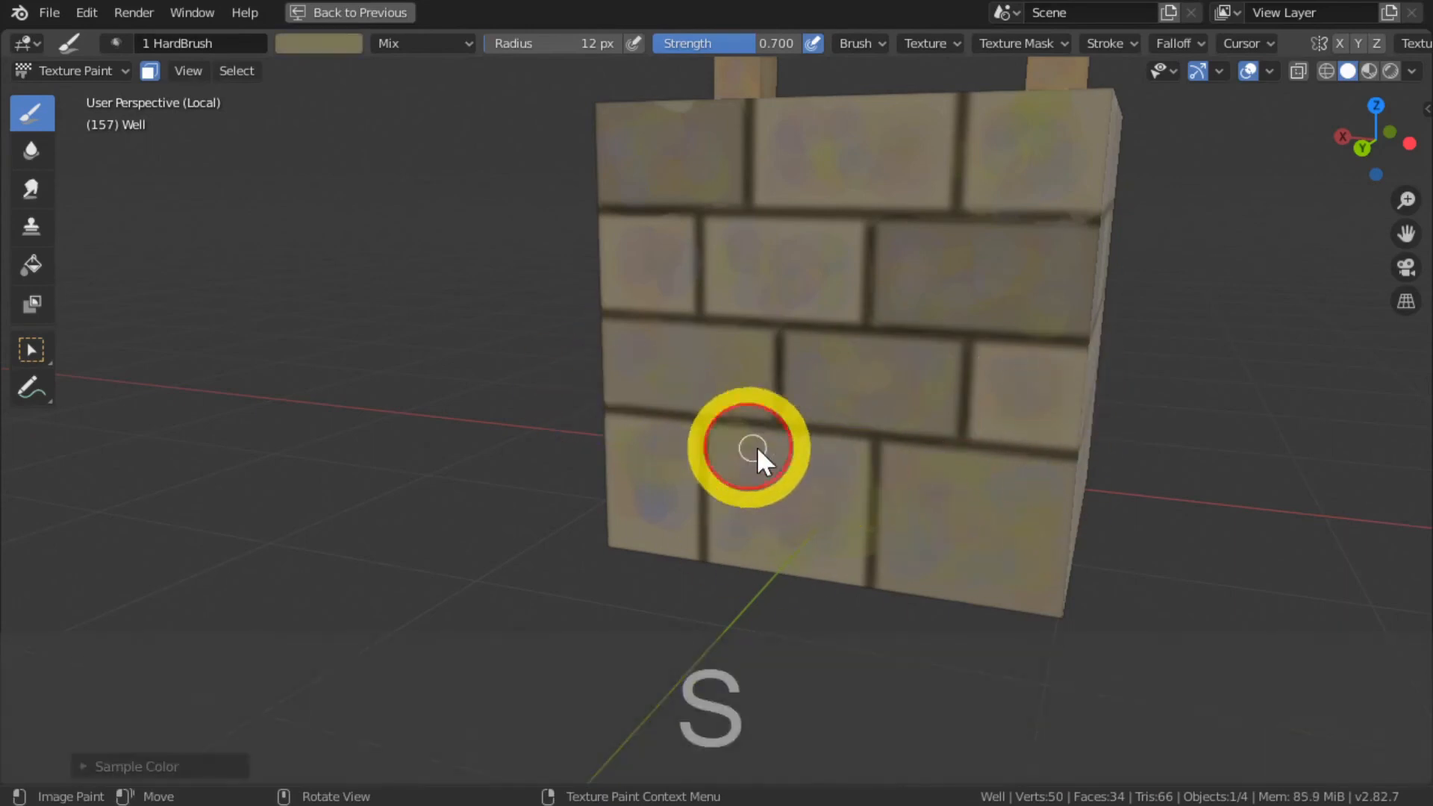
Step: Increase the brush radius to 15 px and blend the reddish patches on the shaded wall's bottom-row stones with sampled colours
mouse_move(490, 358)
middle_mouse_down("shift")
mouse_move(643, 534)
mouse_move(511, 445)
middle_mouse_up("shift")
left_click(511, 445, "alt+shift")
middle_click_drag(350, 407, 563, 418, "shift")
key("s")
left_click(566, 610)
key("bracketright")
key("bracketright")
key("bracketright")
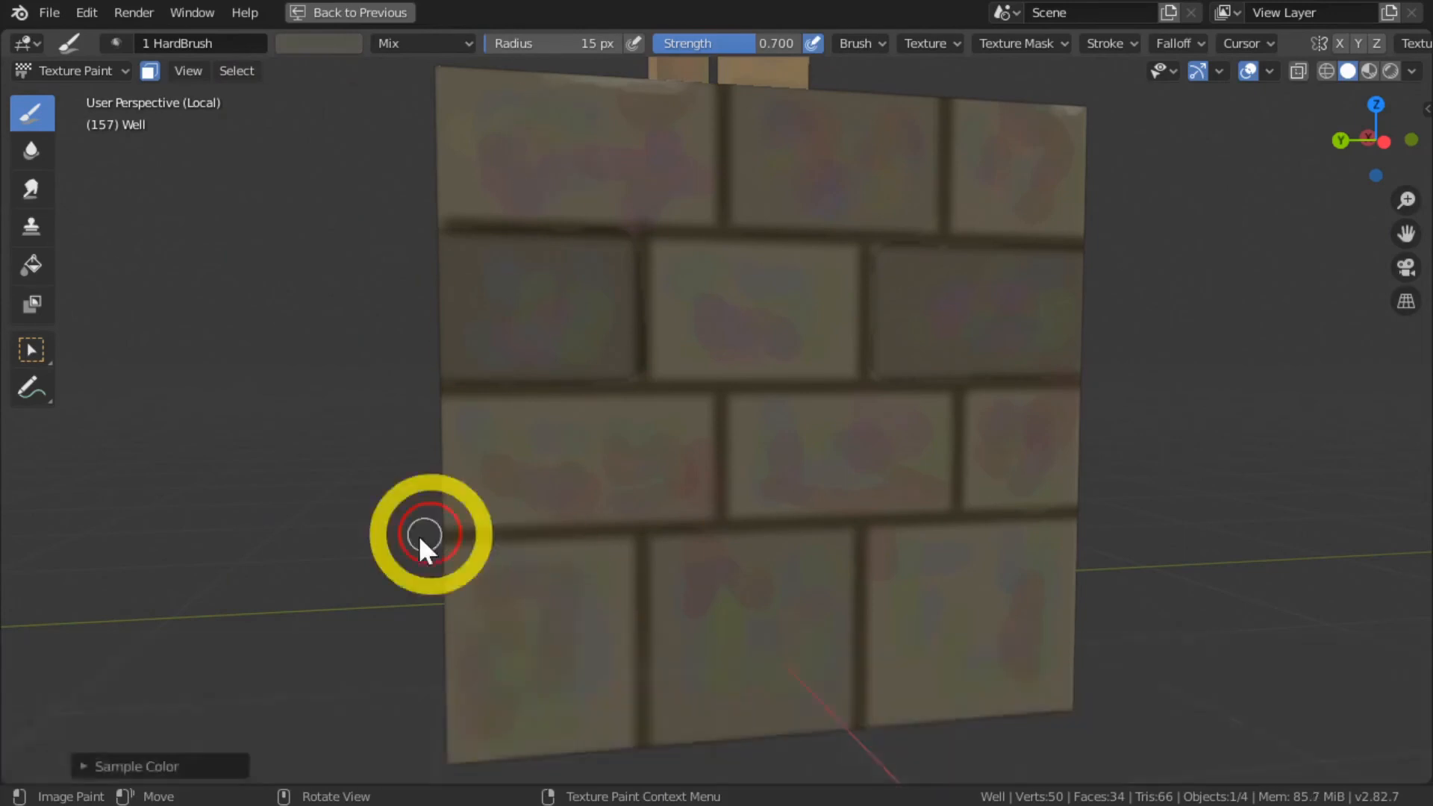
middle_click_drag(425, 528, 545, 410, "shift")
key("s")
key("s")
key("s")
key("s")
key("s")
mouse_move(727, 418)
left_mouse_down()
mouse_move(712, 384)
mouse_move(757, 421)
left_mouse_up()
mouse_move(749, 352)
left_mouse_down()
mouse_move(803, 421)
mouse_move(721, 387)
mouse_move(694, 416)
mouse_move(1017, 489)
mouse_move(964, 434)
mouse_move(965, 449)
mouse_move(962, 406)
left_mouse_up()
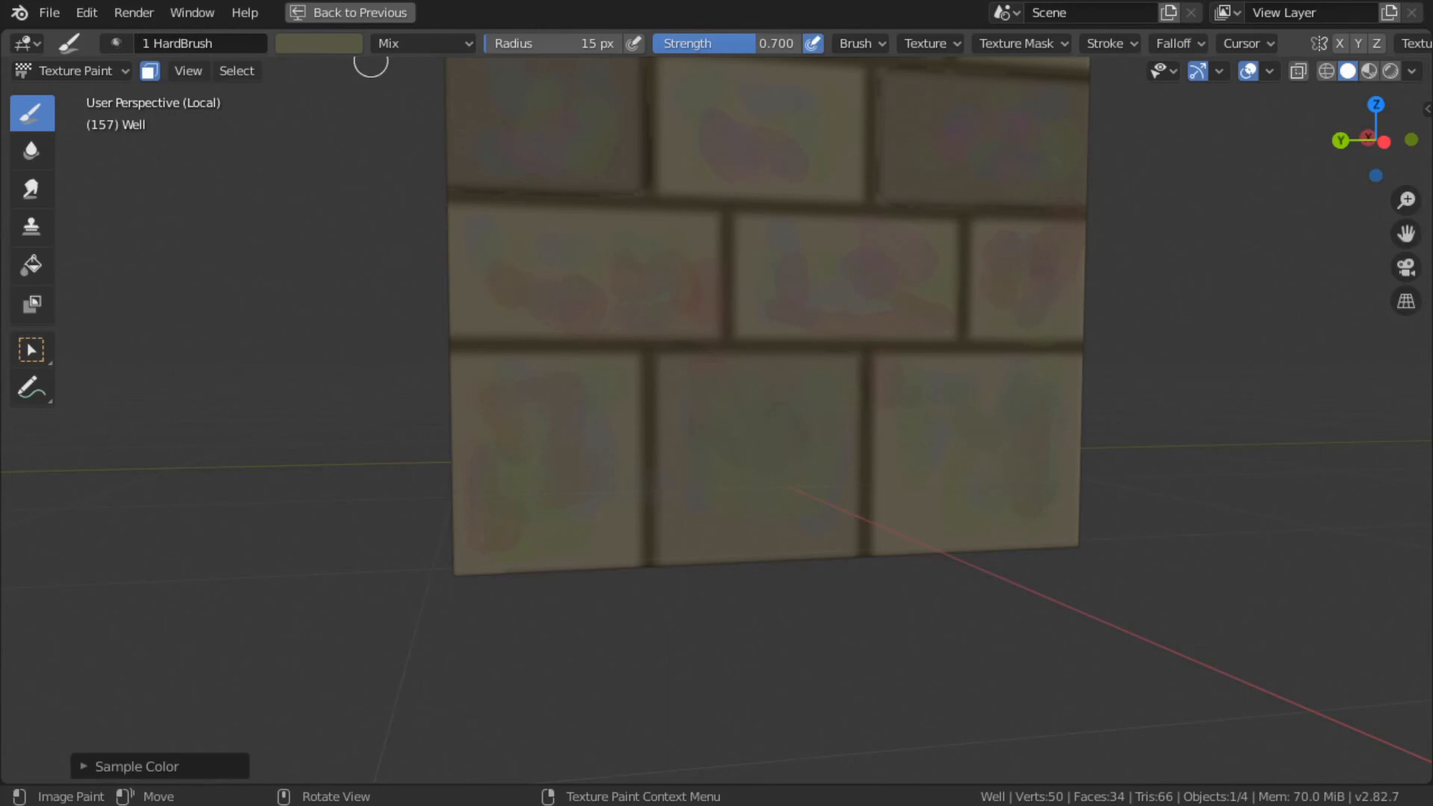
Step: Soften the reddish patches on the shaded wall's second row of stones from the ground with sampled colours
key("s")
key("s")
key("s")
key("s")
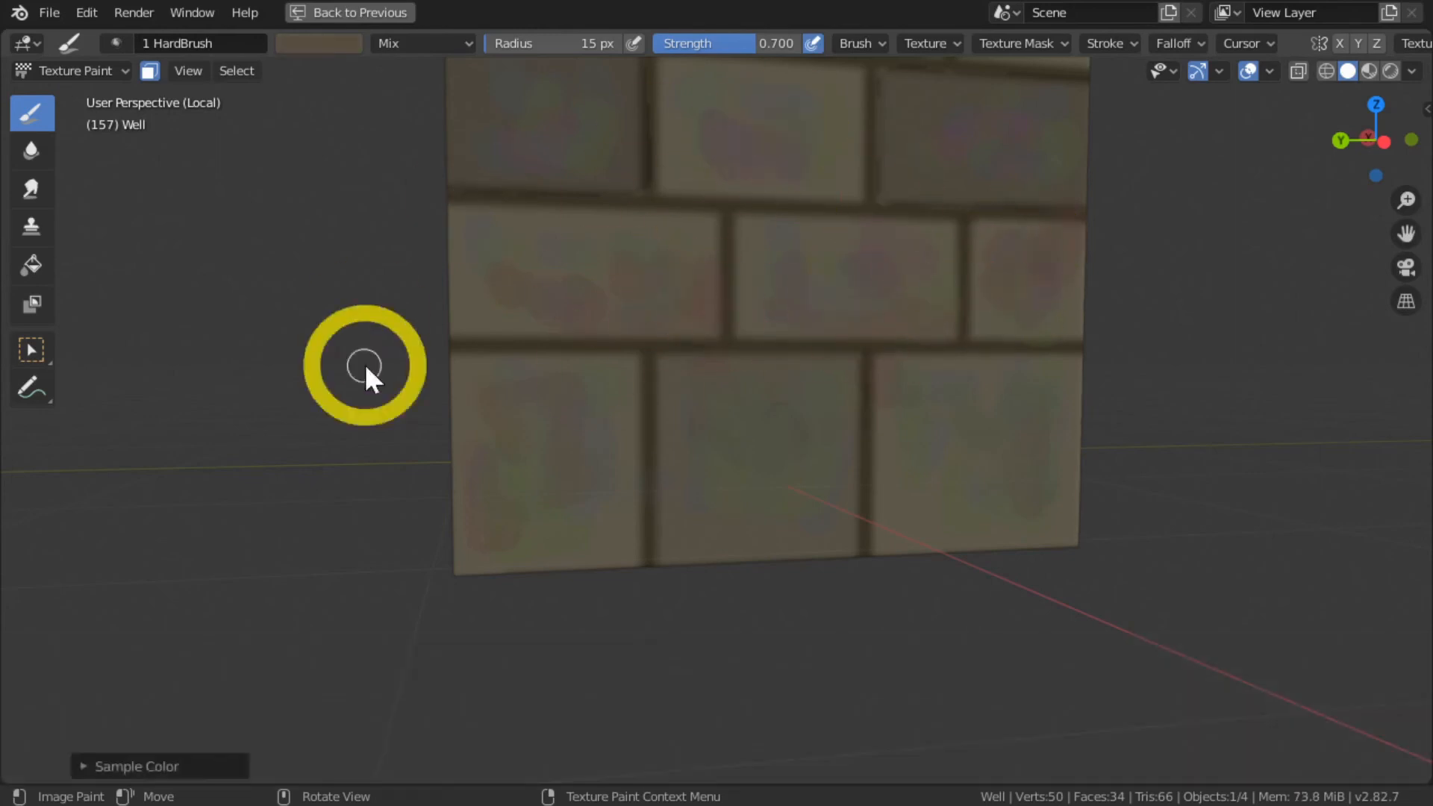
key("s")
left_click(995, 293)
Step: Blend the purple patch on the light middle stone in the shaded wall's second row from the rim
middle_click_drag(469, 83, 455, 356, "shift")
key("shift+s")
left_click(856, 420)
key("s")
key("s")
left_click(746, 354)
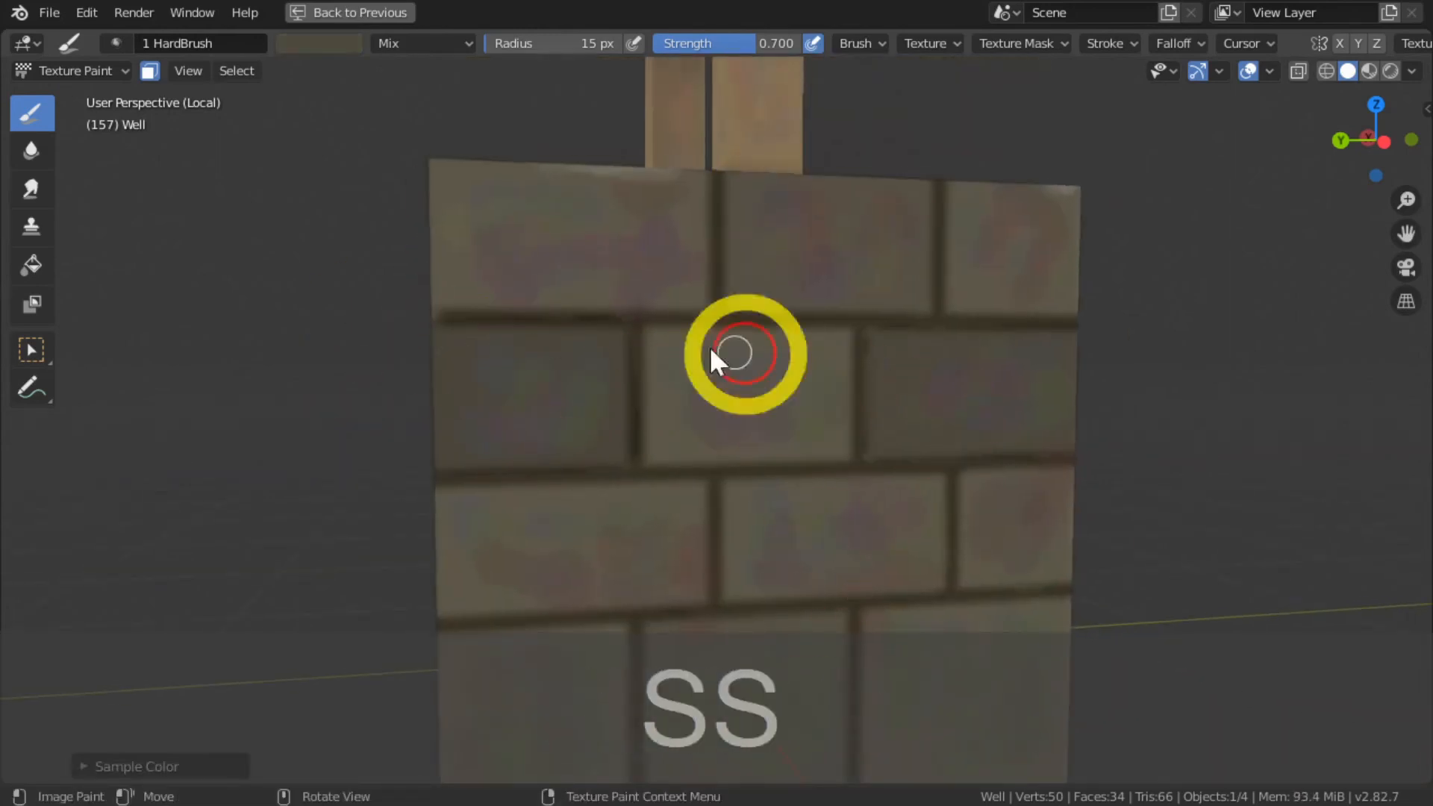
Step: Soften the reddish patches on the shaded wall's top-row corner and middle stones with sampled browns
middle_click_drag(652, 233, 687, 544)
key("s")
left_click(912, 262)
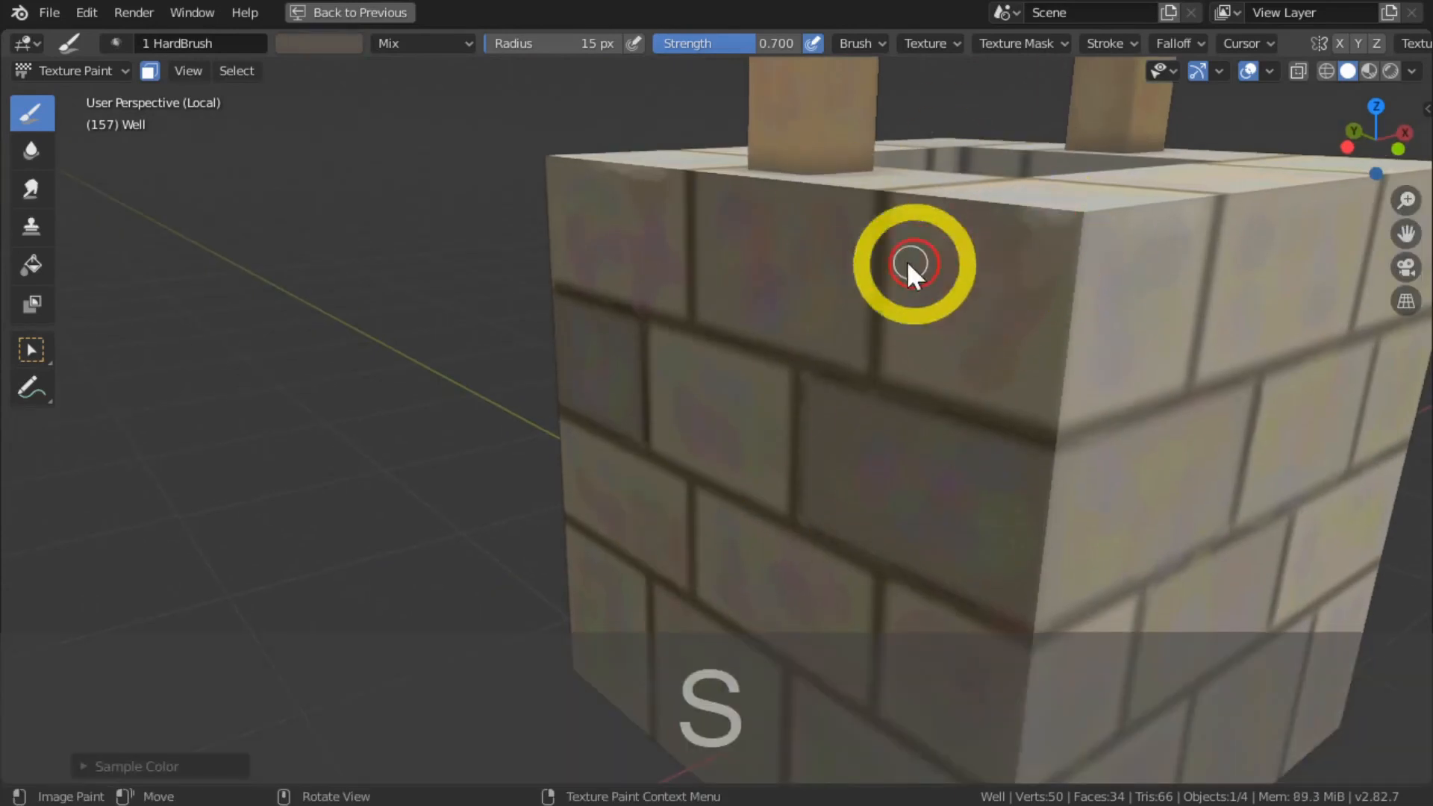
middle_click_drag(908, 263, 934, 240)
key("s")
left_click(609, 281)
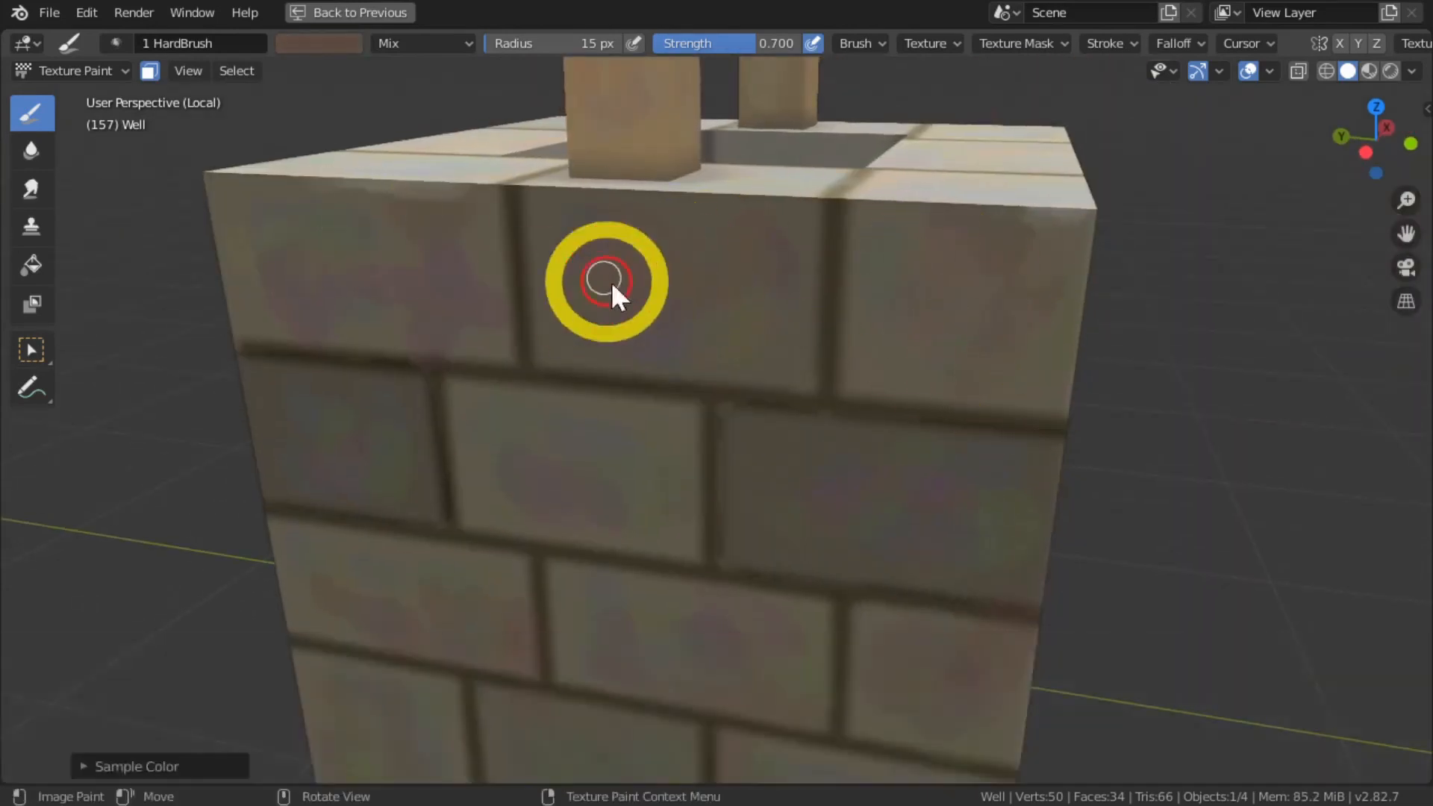
Step: Reduce the brush radius to 13 px and blend the pinkish patches on the opposite wall's stones with sampled greys
key("KP_Subtract")
key("KP_Subtract")
key("KP_Subtract")
scroll(495, 267, "up", 5)
key("s")
key("s")
key("s")
middle_click_drag(962, 551, 589, 463)
key("shift+s")
key("s")
key("s")
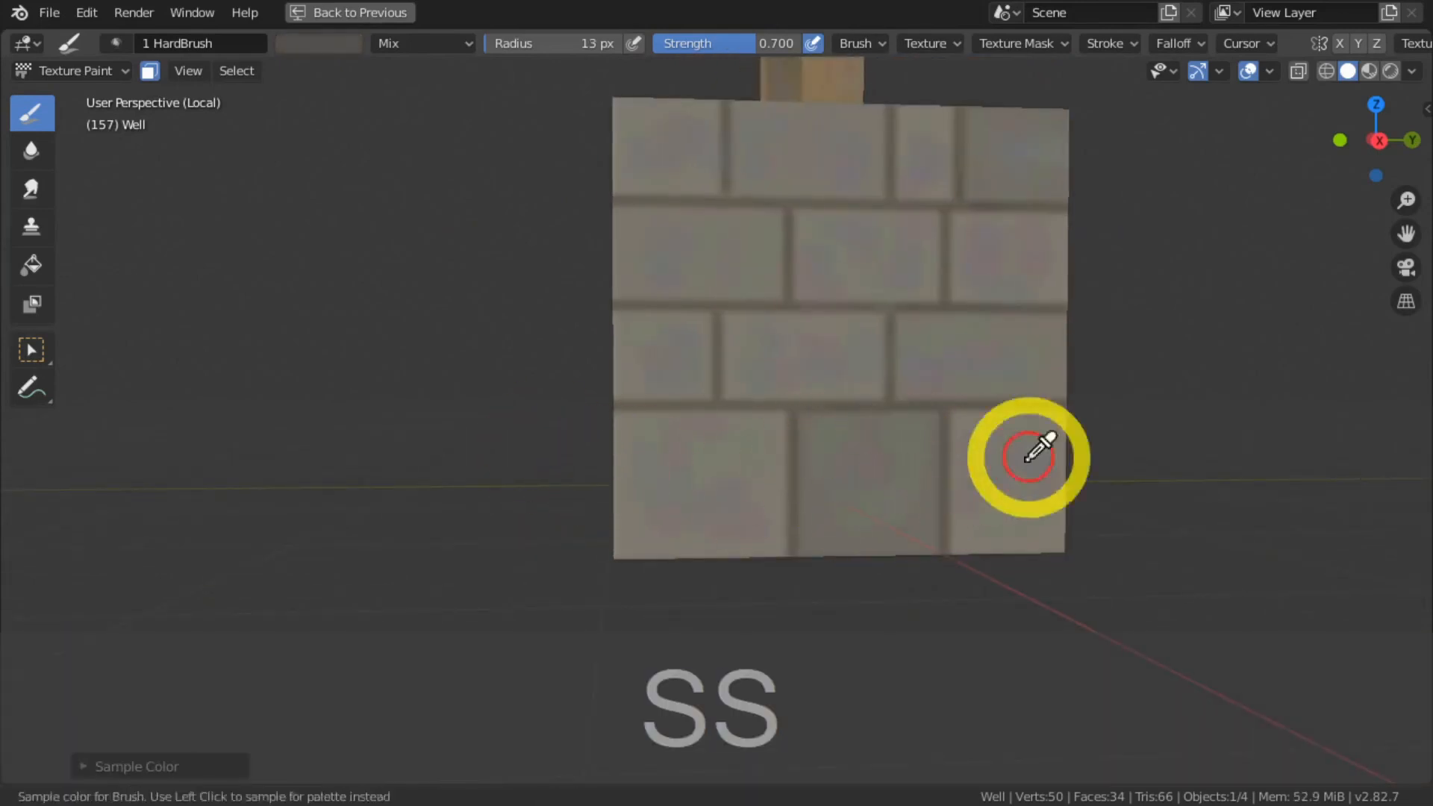
left_click(1029, 457)
key("s")
left_click(852, 96)
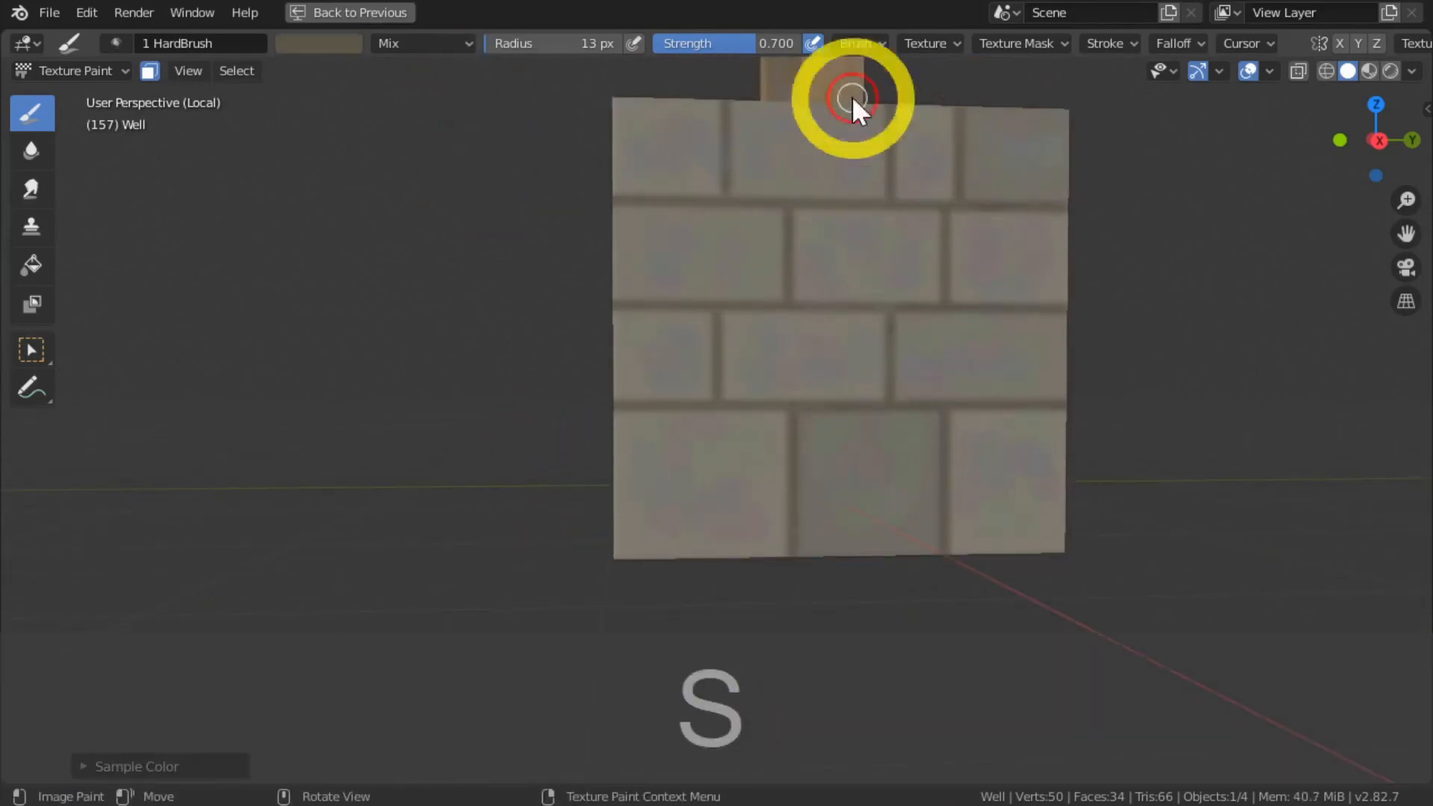
Step: Blend the remaining patches on the opposite wall's middle and bottom rows with sampled stone colours
key("s")
left_click(679, 275)
key("s")
left_click(638, 493)
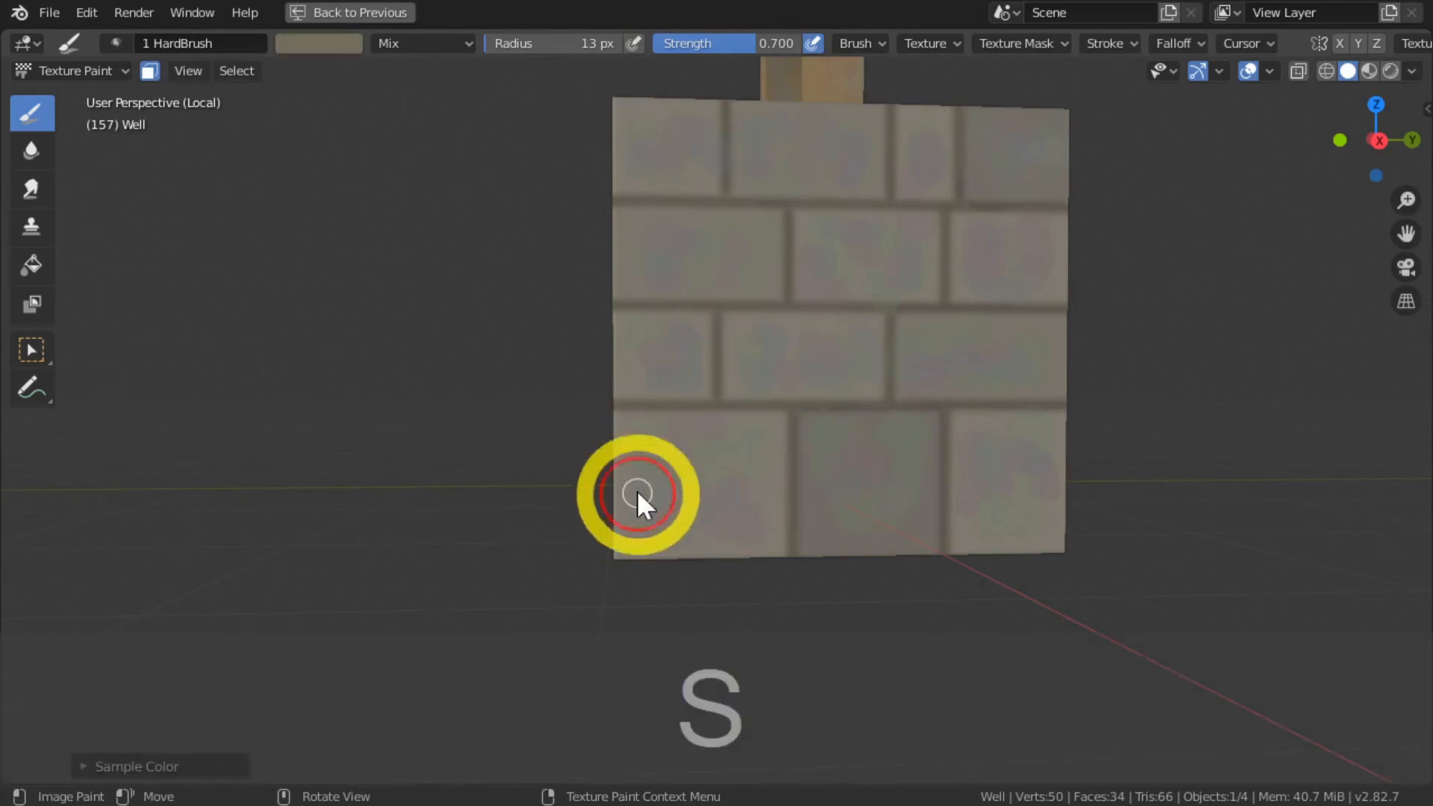
key("s")
left_click(838, 361)
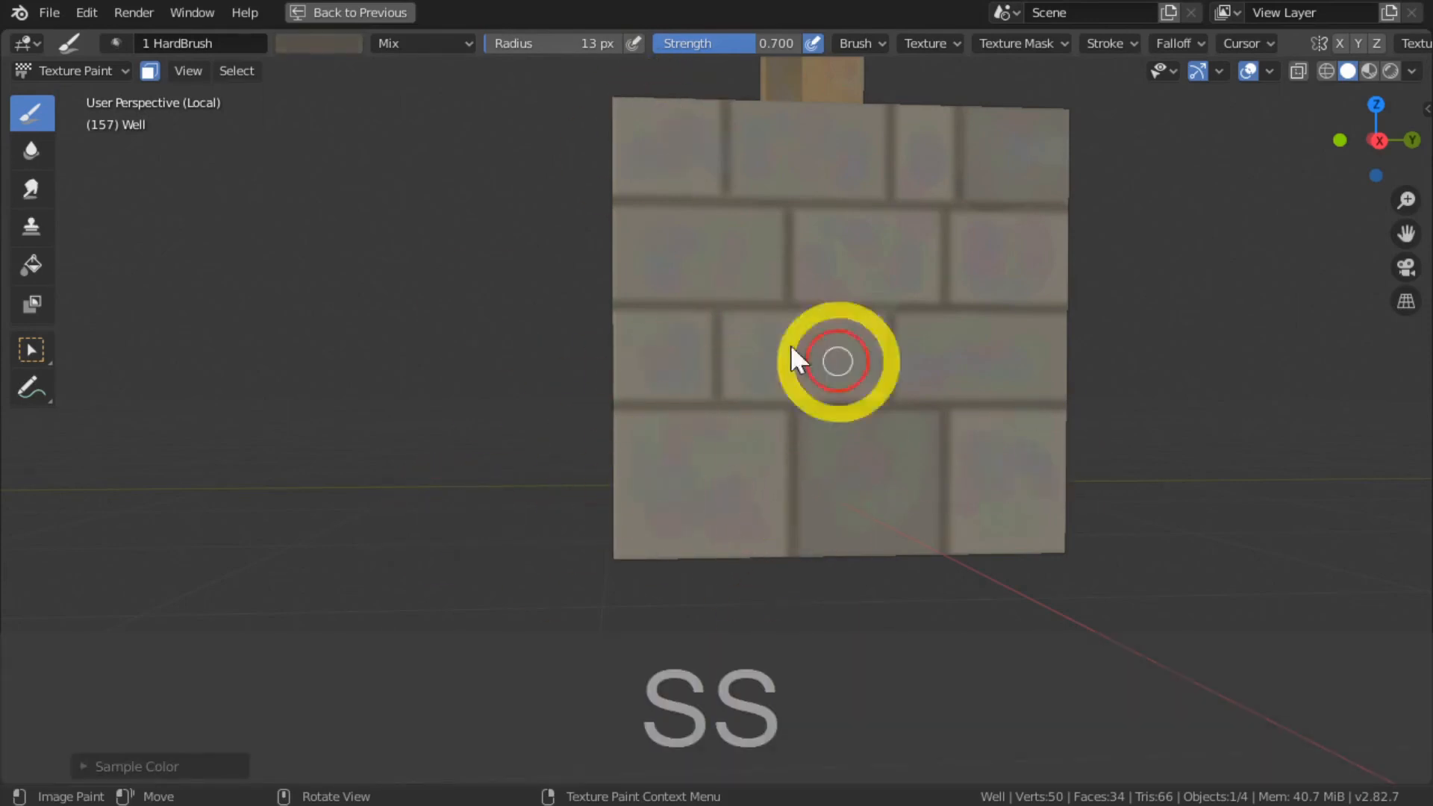
key("s")
left_click(879, 521)
Step: Touch up the lit wall's bottom-row and second-row stones with sampled stone colours
mouse_move(913, 513)
middle_mouse_down()
mouse_move(521, 416)
mouse_move(702, 519)
middle_mouse_up()
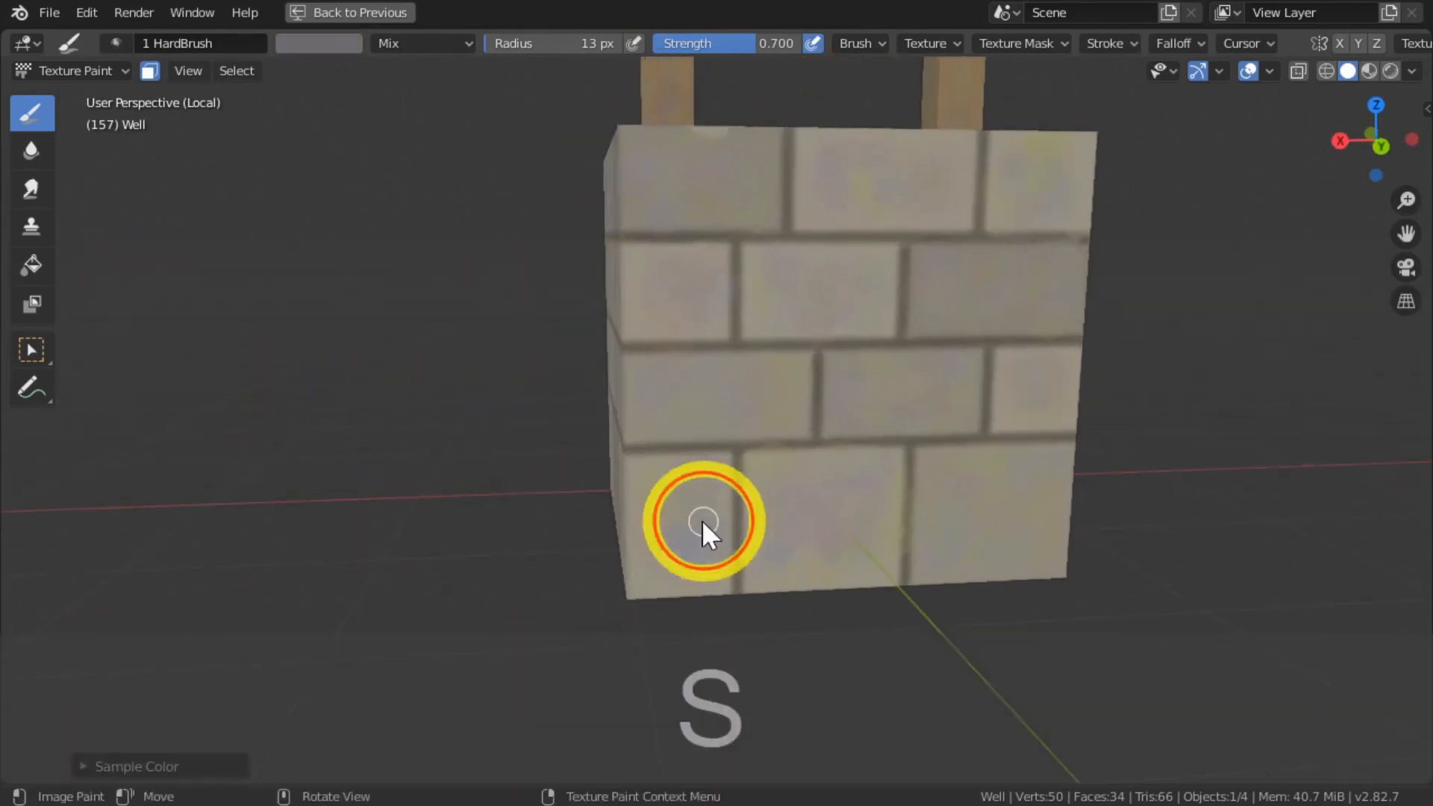
key("s")
key("s")
key("s")
key("s")
left_click(809, 304)
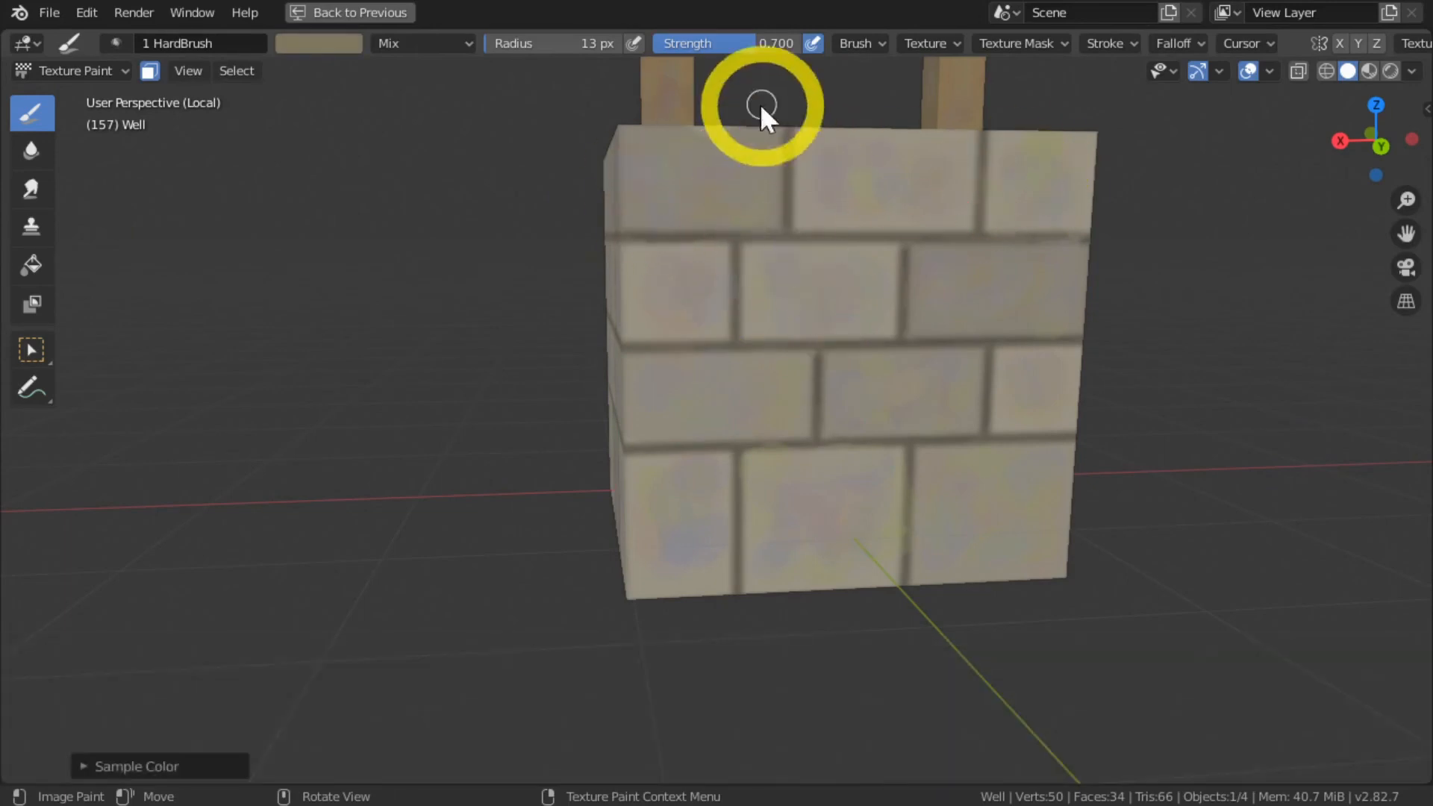
Step: Blend the lit wall's middle-row patches and the bluish spot on its bottom corner stone with sampled beiges
left_click(912, 377)
key("s")
left_click(1062, 276)
left_click(714, 326)
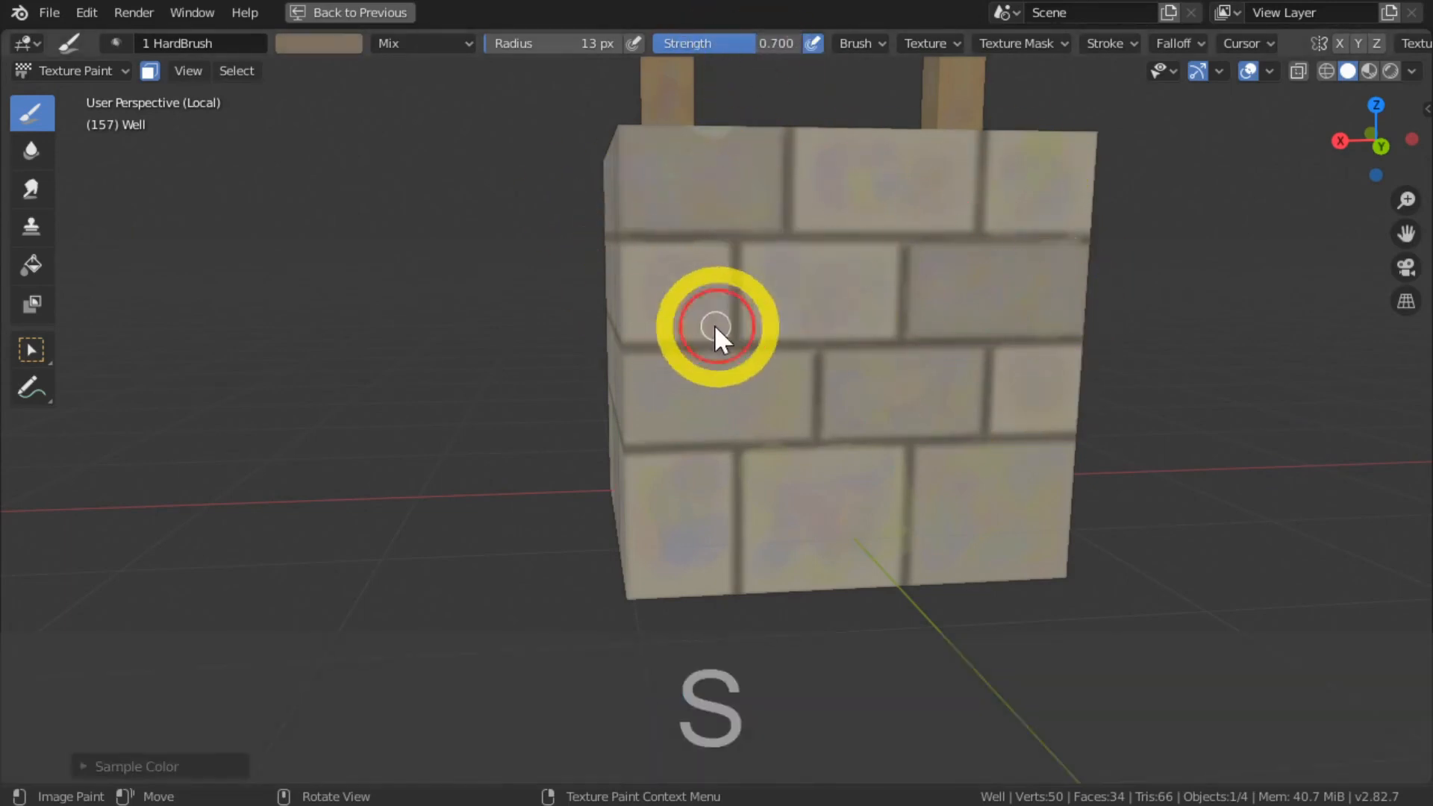
key("s")
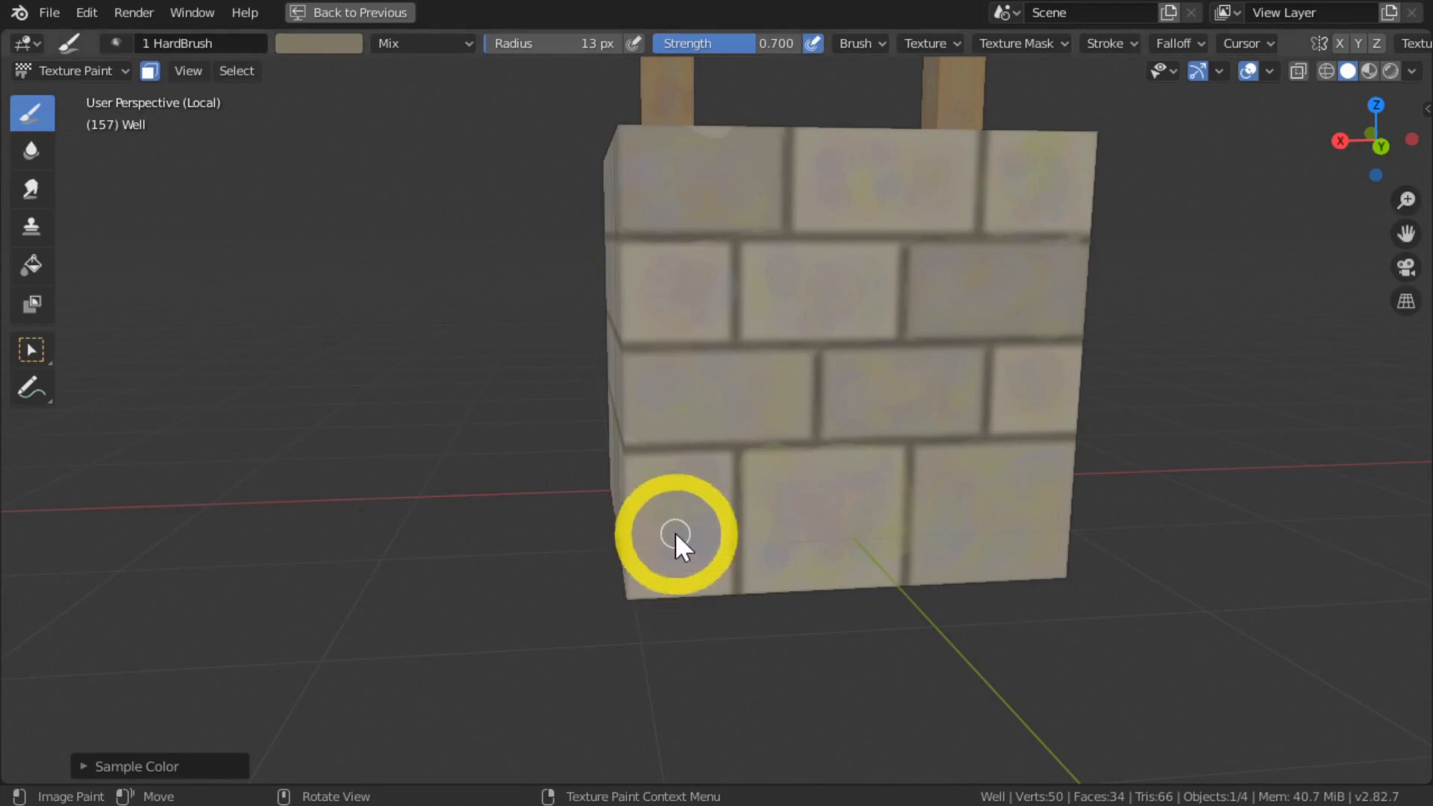
middle_click_drag(675, 535, 521, 392)
scroll(499, 423, "up", 3)
scroll(383, 329, "up", 3)
mouse_move(384, 329)
middle_mouse_down()
mouse_move(240, 378)
mouse_move(474, 329)
middle_mouse_up()
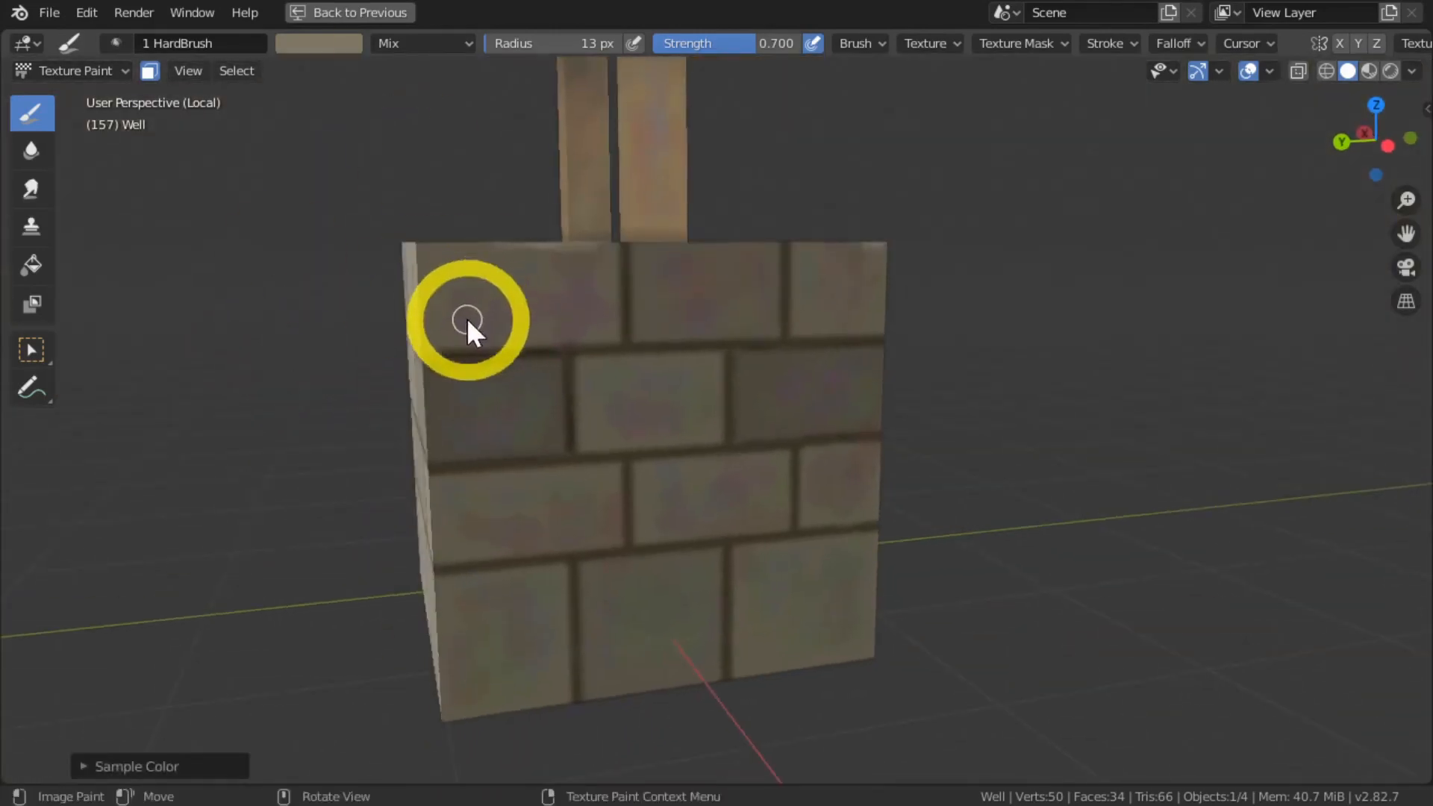
Step: Blend the purplish patches on the shaded wall's upper corner stone and third-row stones with sampled stone colours
key("s")
mouse_move(541, 288)
left_mouse_down()
mouse_move(584, 275)
mouse_move(473, 326)
left_mouse_up()
key("s")
key("s")
key("s")
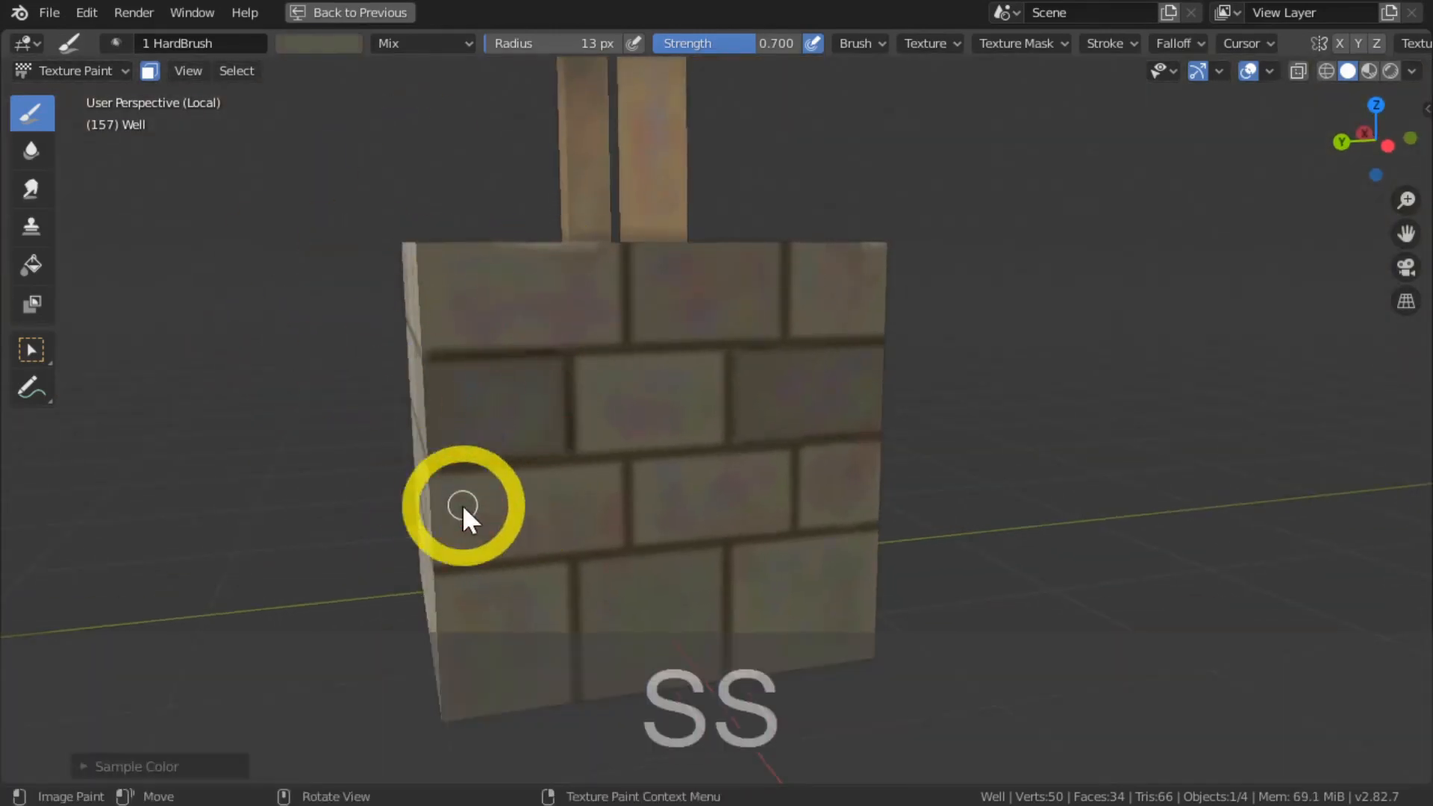
key("s")
key("s")
key("s")
key("s")
left_click(857, 496)
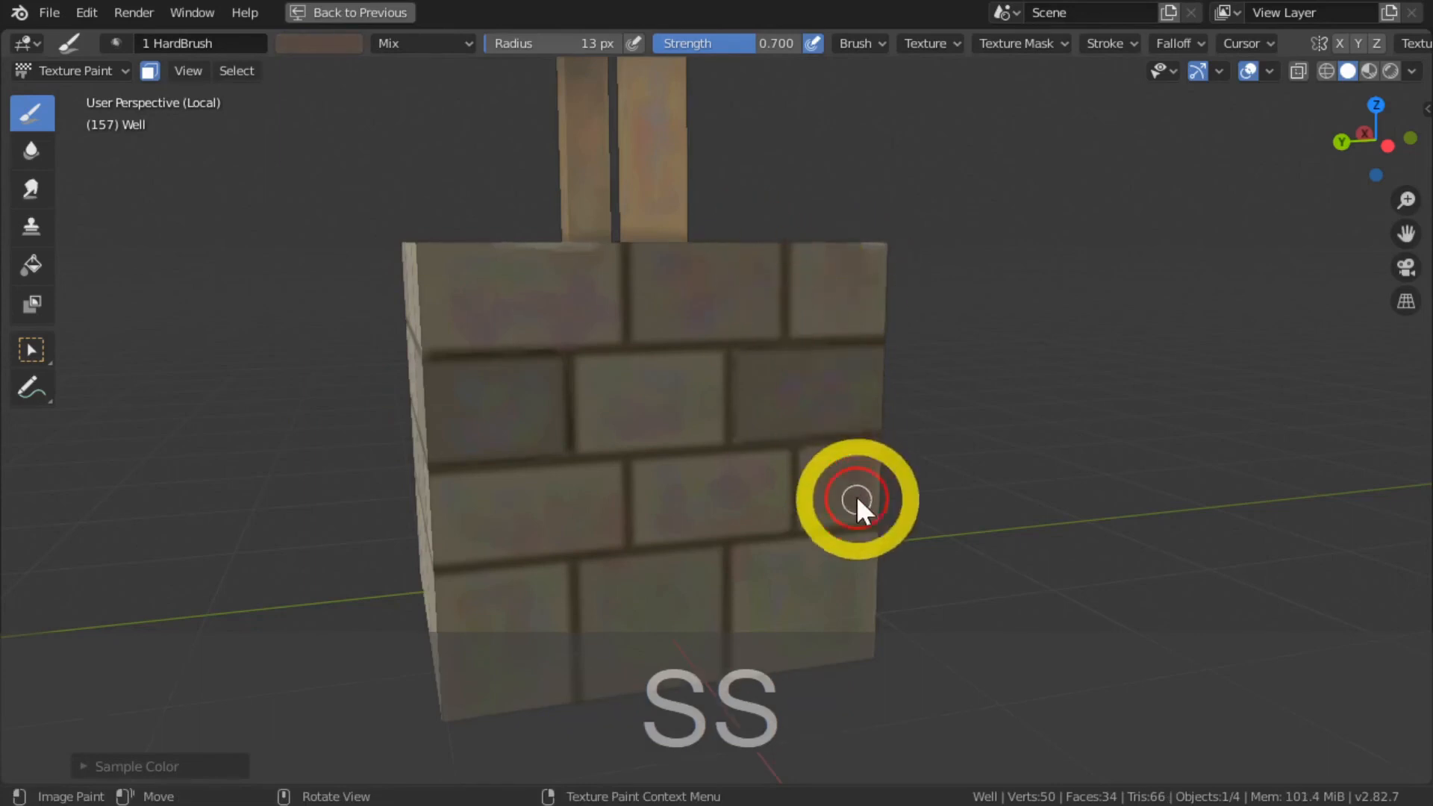
Step: Touch up the shaded wall's bottom-row stones and the small third-row end stone with sampled stone colours
left_click(846, 298)
left_click(804, 597)
middle_click_drag(600, 591, 684, 480, "shift")
key("shift+s")
left_click(848, 461)
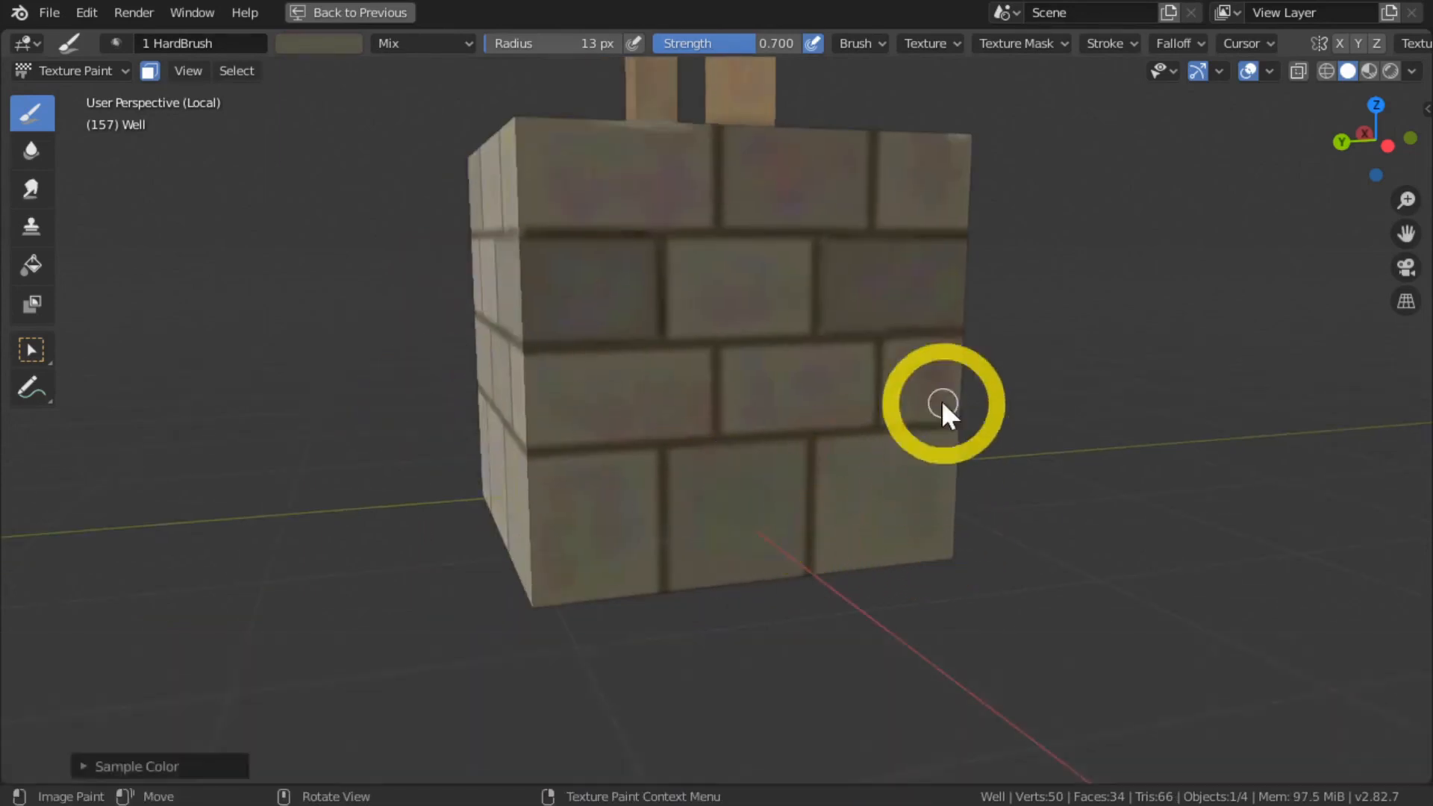
key("s")
key("s")
key("s")
left_click(575, 495)
key("s")
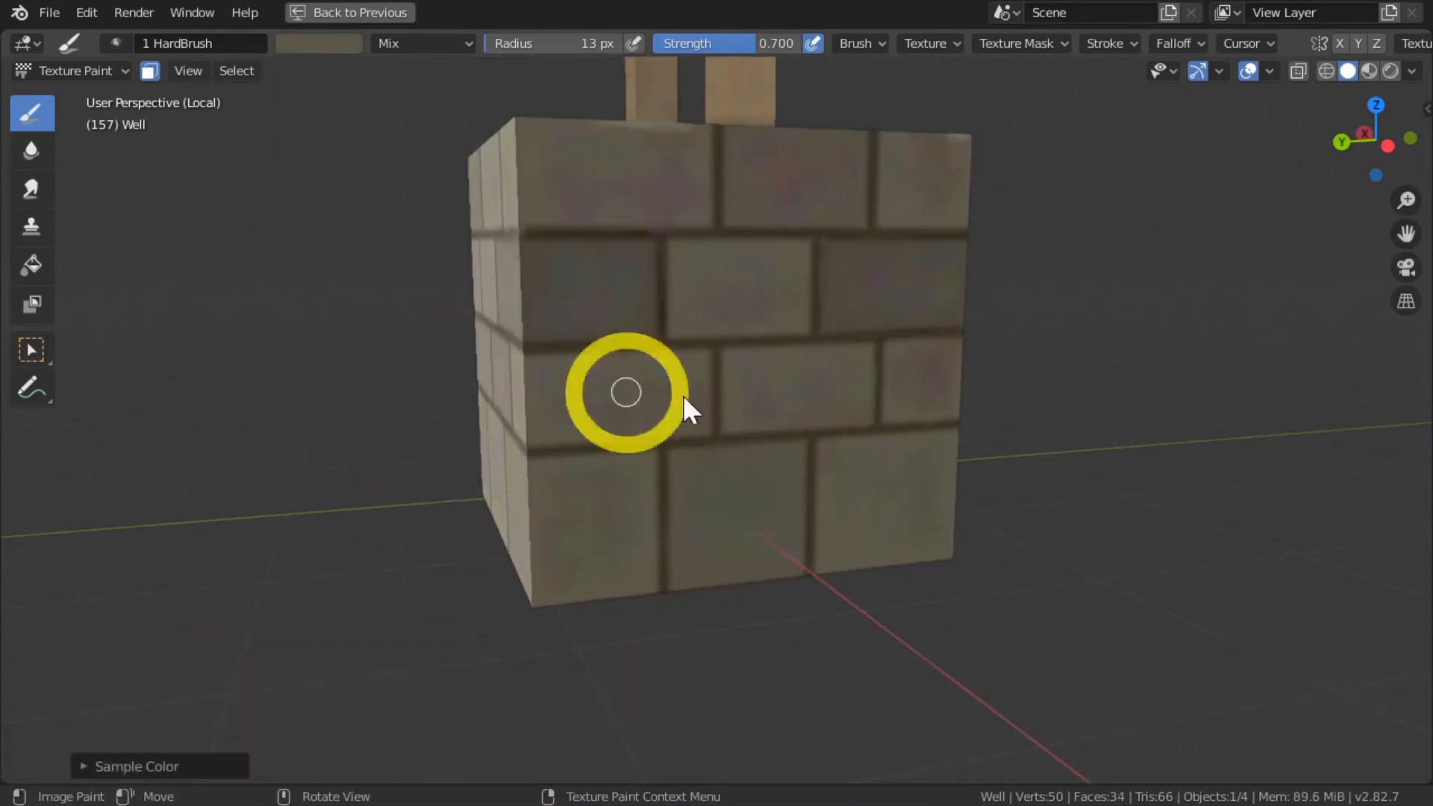
left_click(912, 371)
Step: Enlarge the brush radius to 18 px and blend patches on the roof gable's sloping boards with sampled browns
middle_click_drag(415, 343, 384, 373)
key("s")
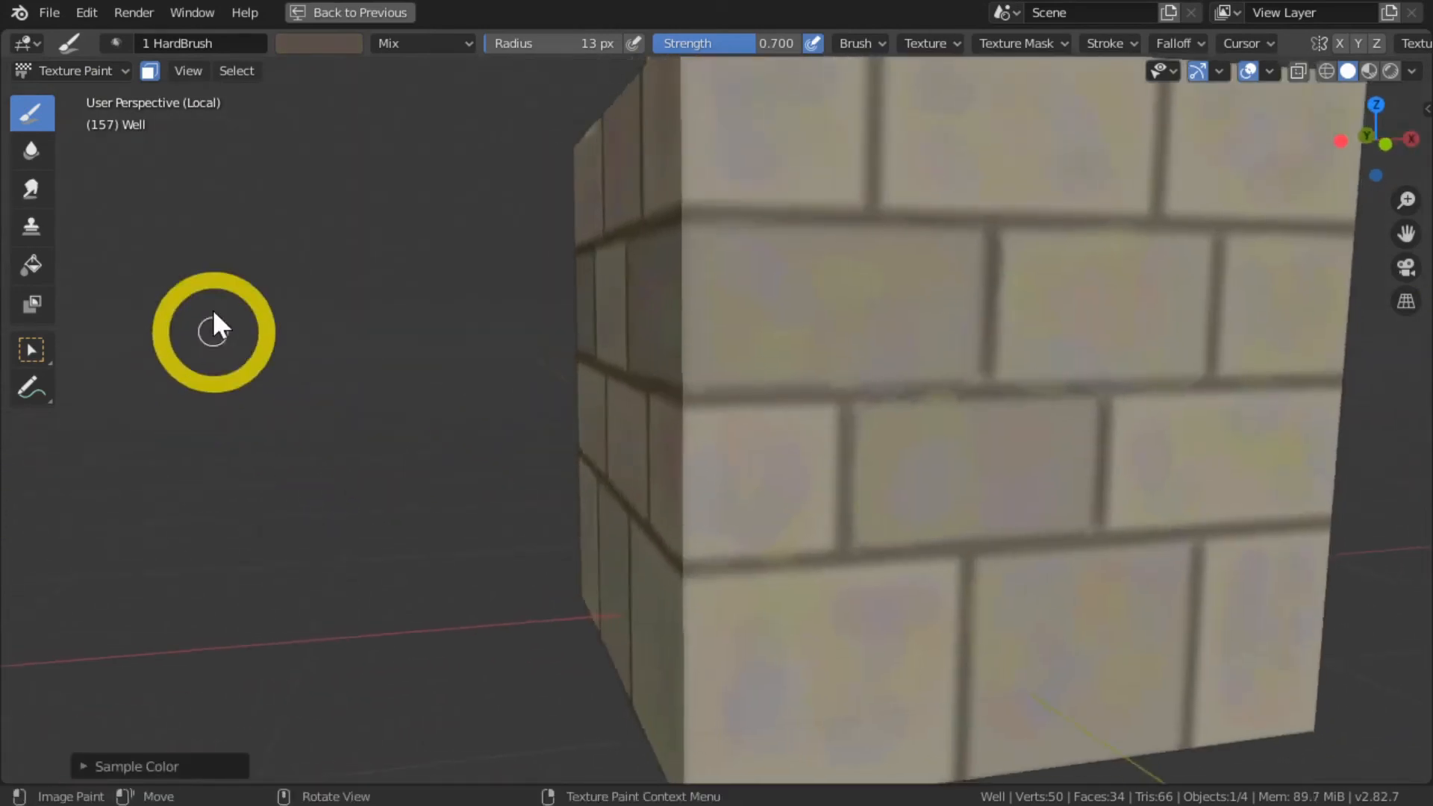
scroll(213, 311, "down", 6)
middle_click_drag(212, 311, 360, 294)
middle_click_drag(376, 121, 477, 267, "shift")
scroll(477, 267, "up", 3)
middle_click_drag(497, 112, 568, 275, "shift")
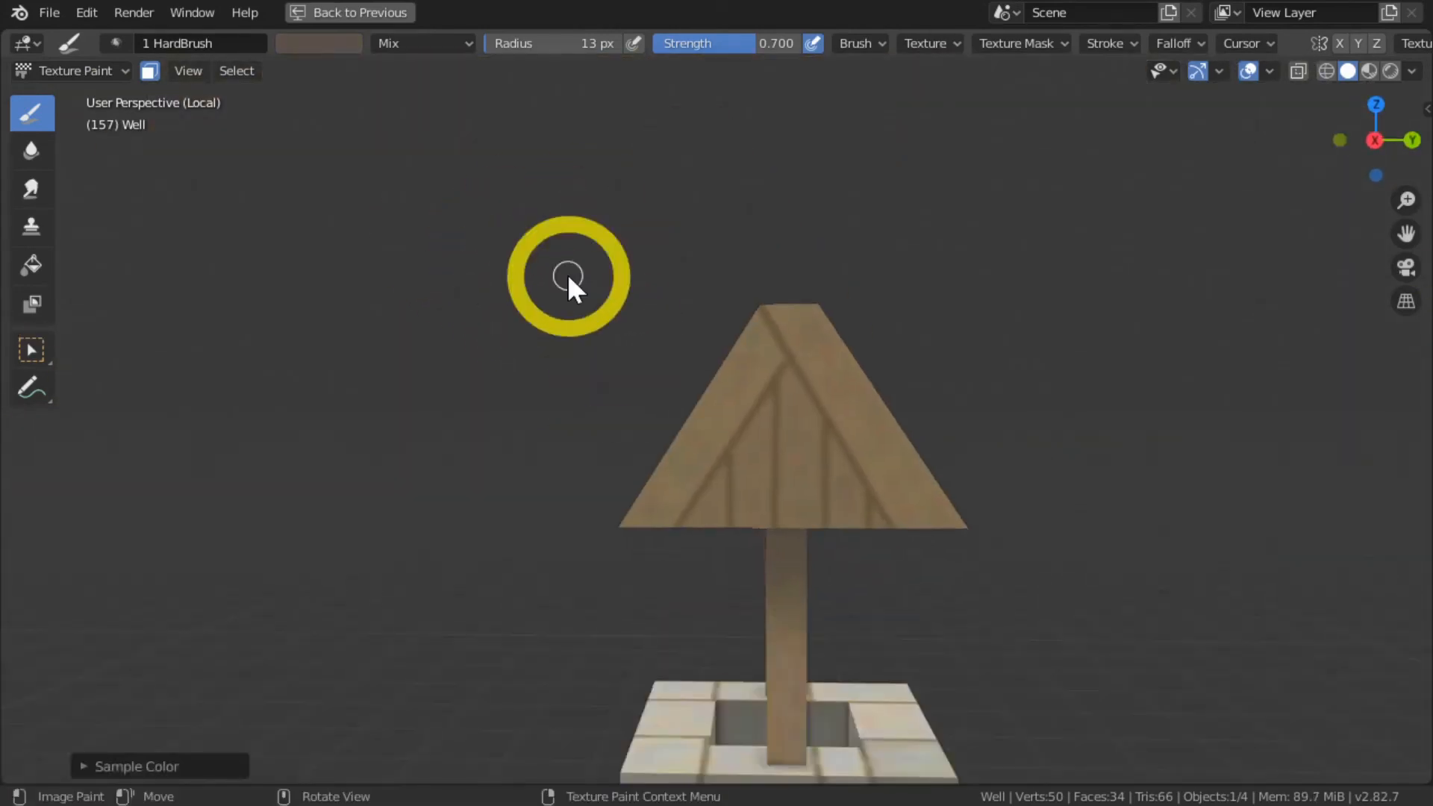
scroll(567, 275, "up", 5)
scroll(557, 371, "down", 2)
key("s")
key("bracketright")
key("bracketright")
key("bracketright")
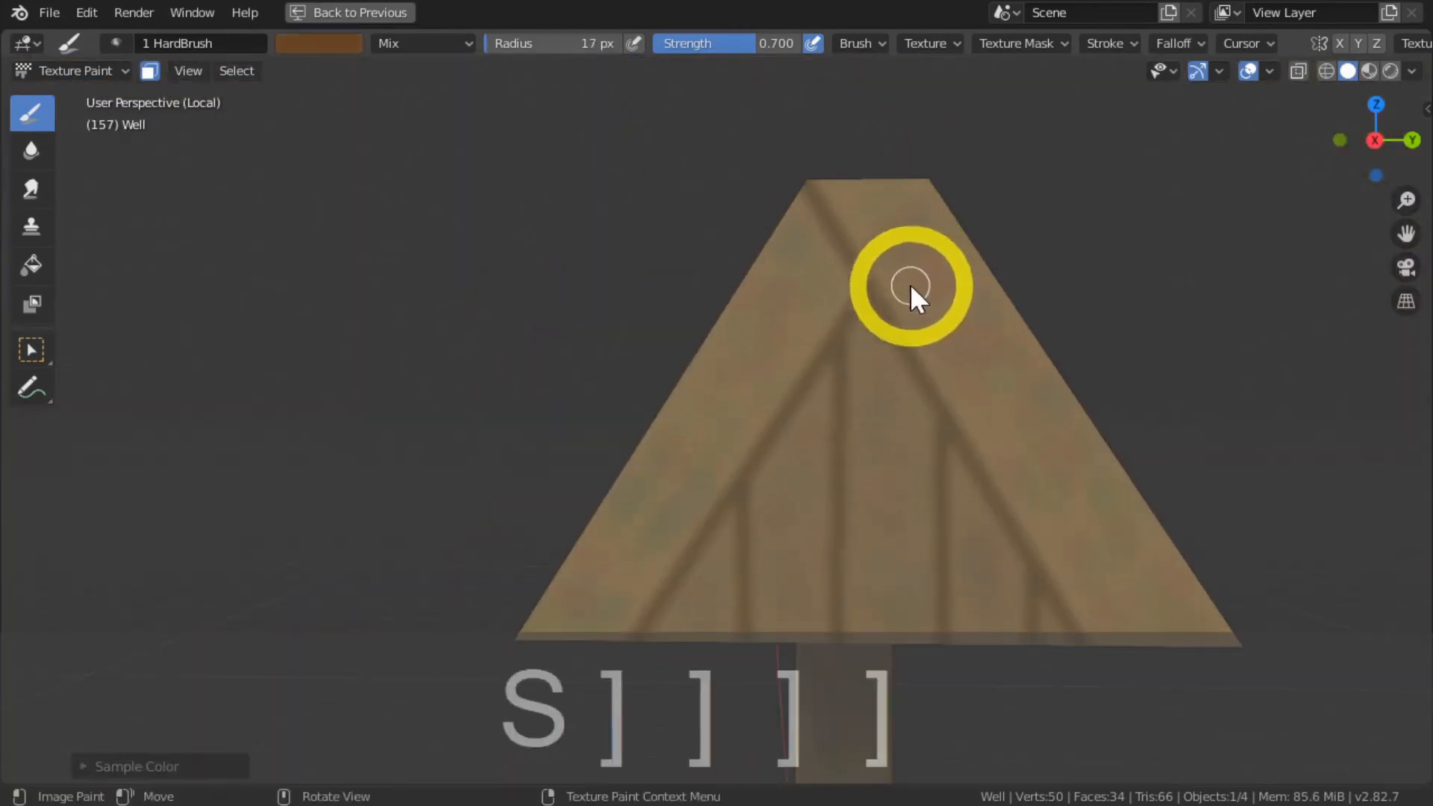
key("s")
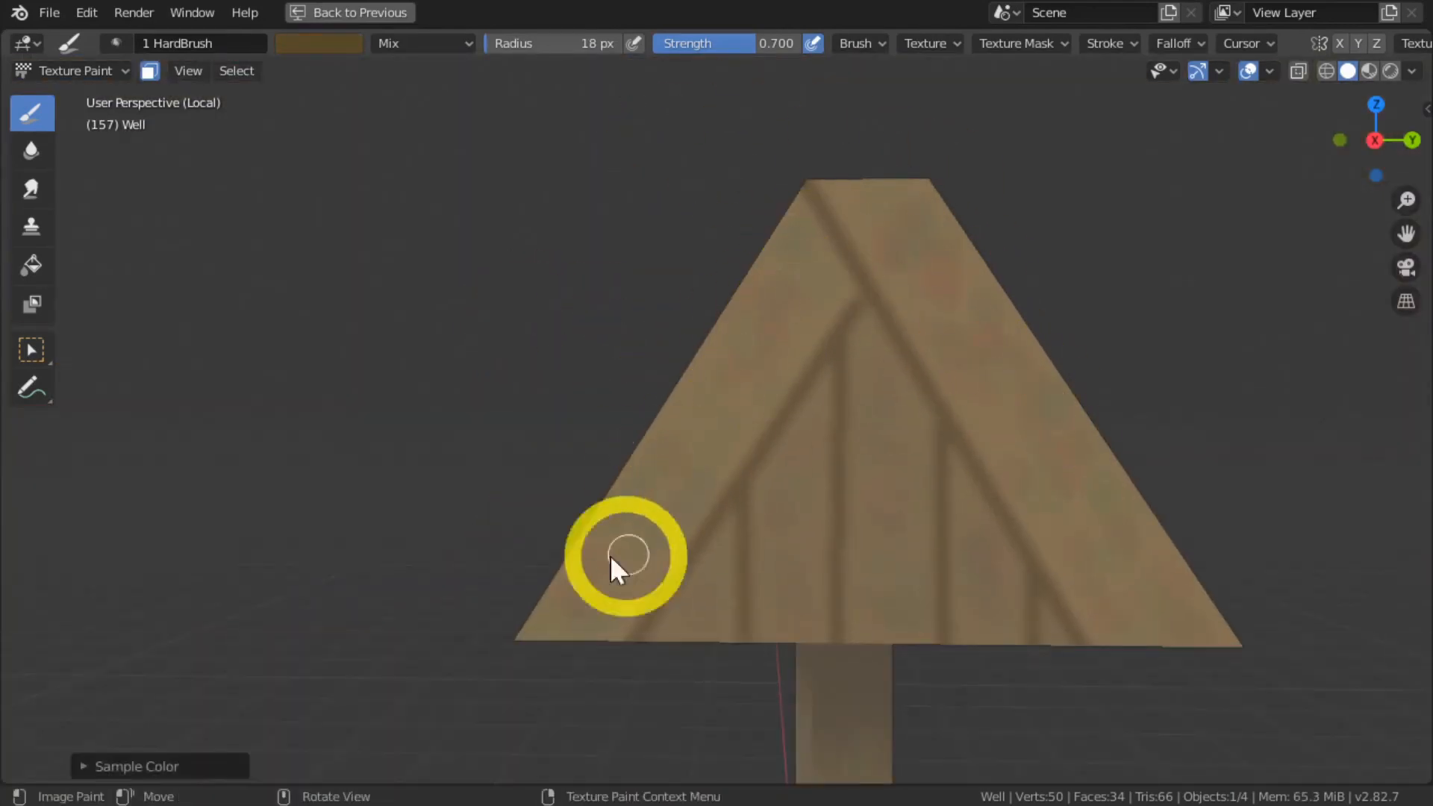
Step: Blend the greenish and reddish patches on both sloping boards of the gable with sampled browns
middle_click_drag(575, 407, 569, 486)
scroll(568, 485, "down", 2)
scroll(568, 485, "up", 1)
key("s")
key("s")
left_click_drag(672, 454, 648, 500)
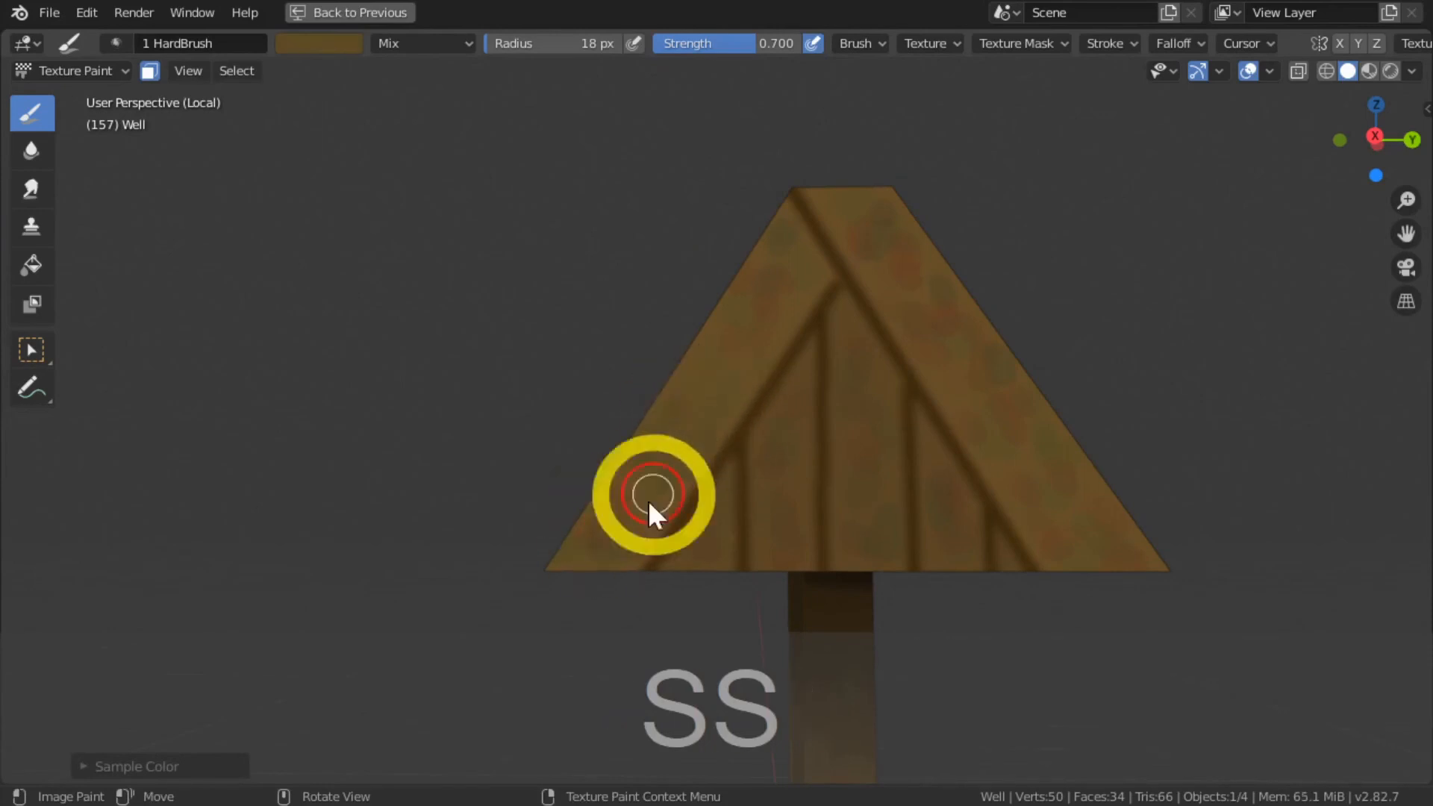
key("s")
mouse_move(920, 299)
left_mouse_down()
mouse_move(1034, 453)
mouse_move(878, 255)
left_mouse_up()
Step: Even out the left sloping board's lower and upper ends and the right board's top with sampled browns
middle_click_drag(583, 512, 580, 510)
key("s")
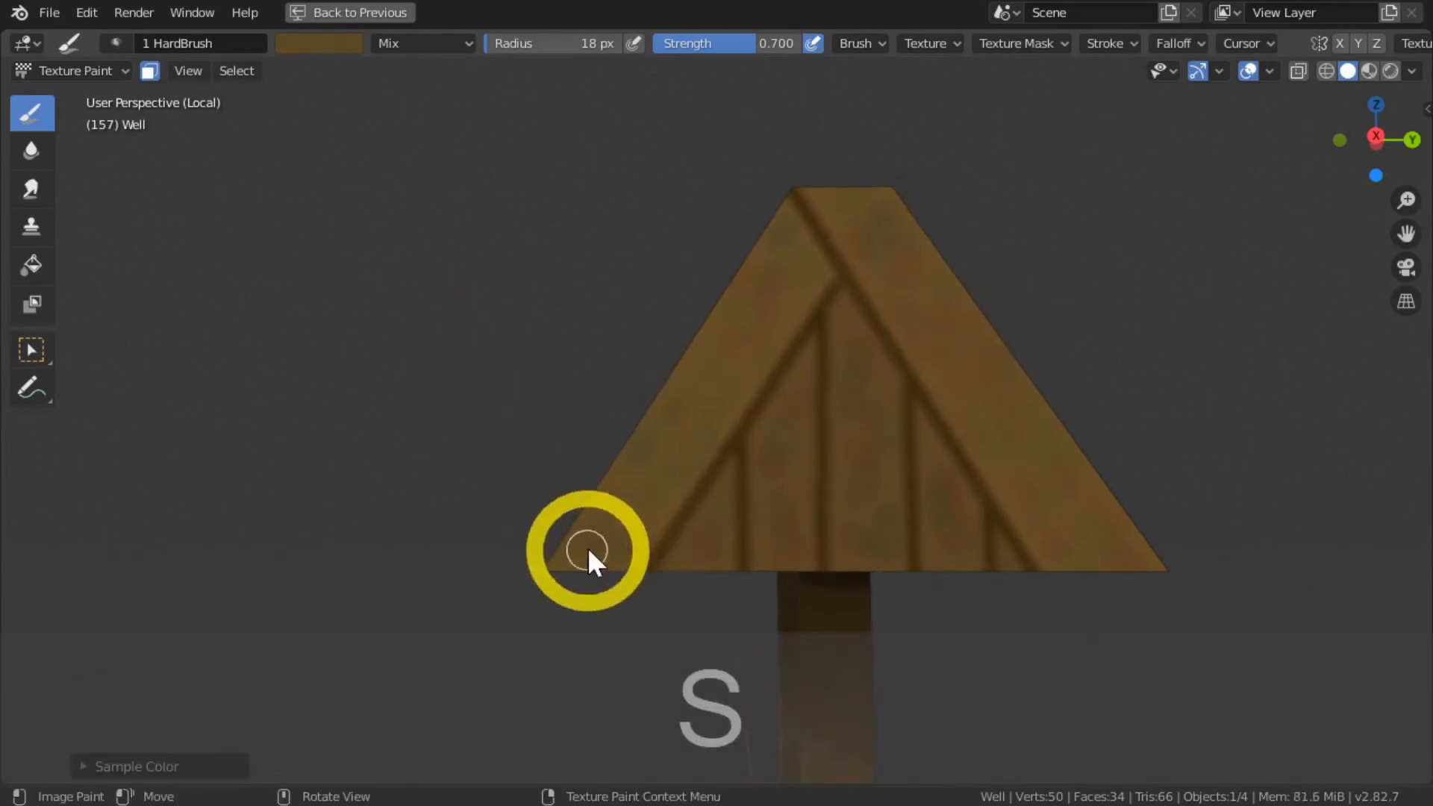
key("s")
key("s")
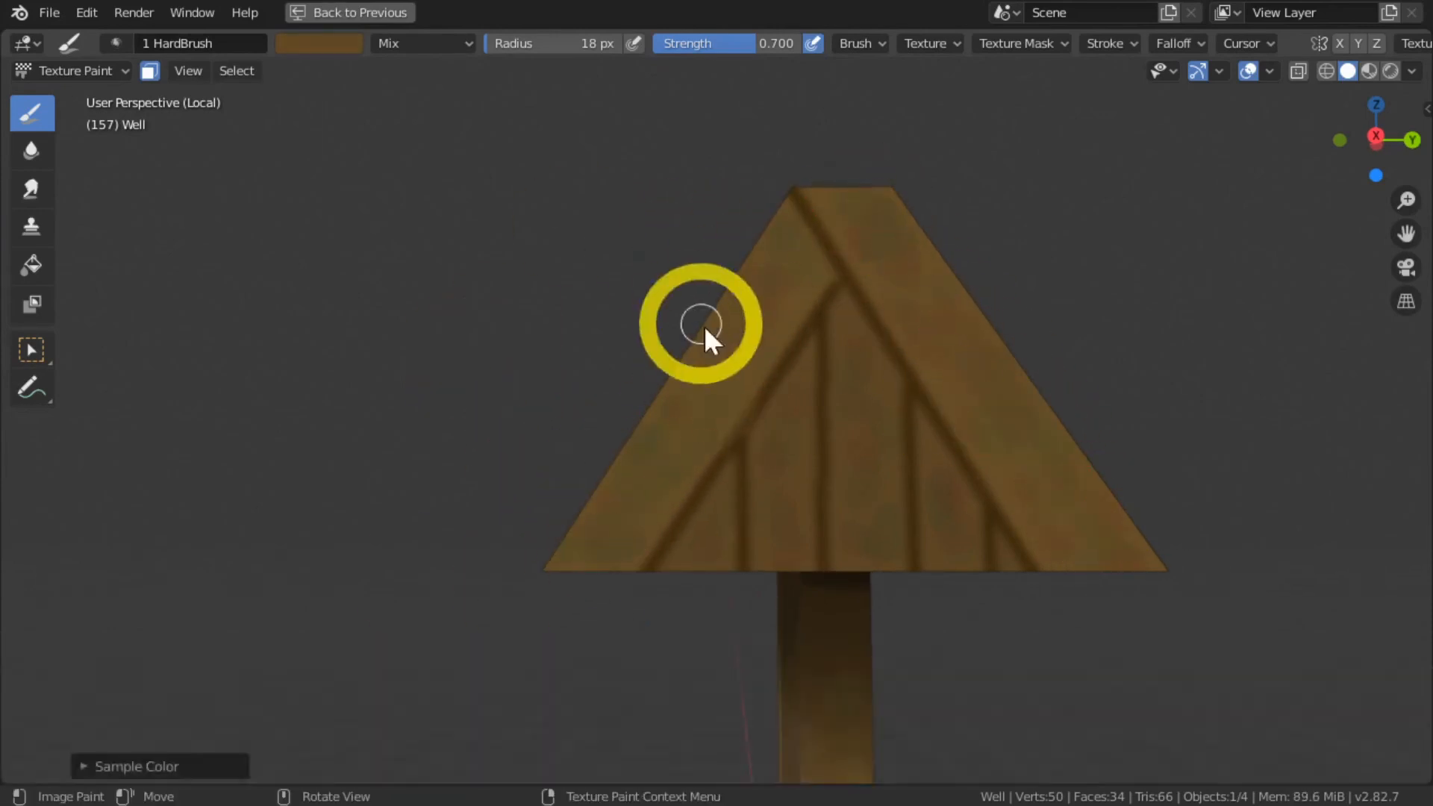
key("s")
mouse_move(914, 302)
left_mouse_down()
mouse_move(775, 280)
mouse_move(888, 249)
left_mouse_up()
key("ctrl+z")
mouse_move(733, 180)
left_mouse_down()
mouse_move(697, 172)
mouse_move(705, 278)
left_mouse_up()
Step: Reduce the brush radius to 14 px and blend the gable's vertical planks with sampled browns
key("bracketleft")
key("bracketleft")
key("s")
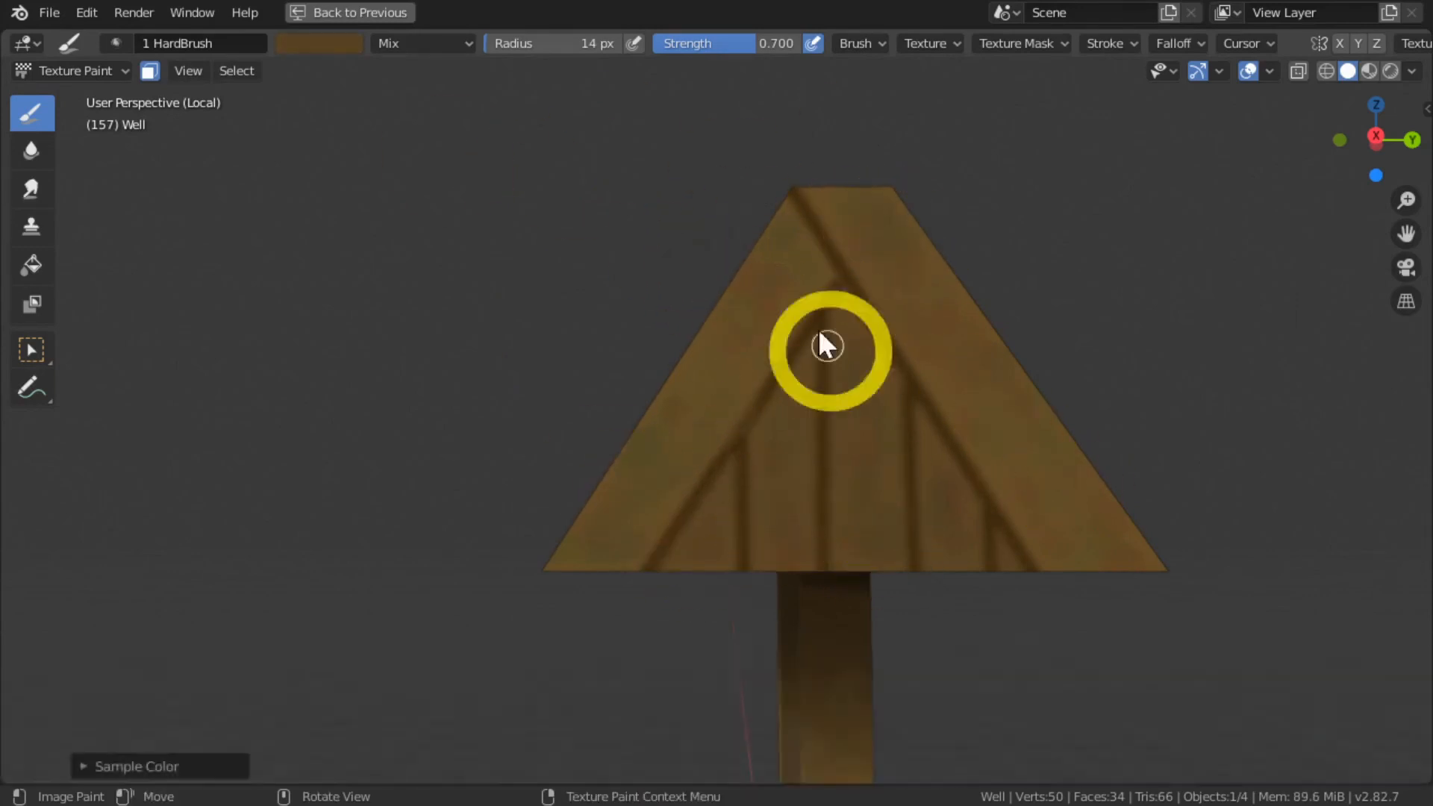
key("s")
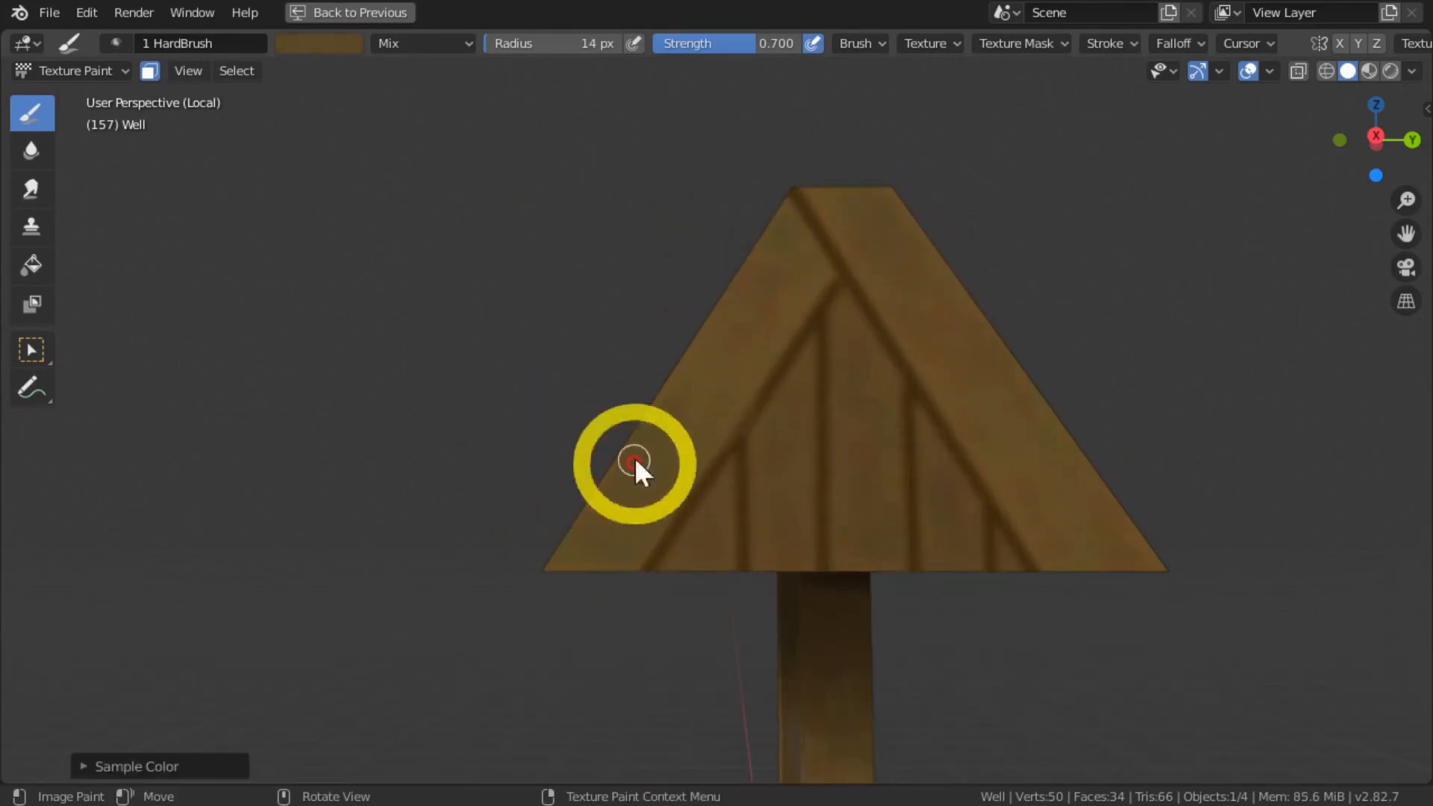
Step: Blend the patches on the opposite gable's left sloping board with sampled browns, then set the brush radius to 15 px
scroll(389, 567, "down", 7)
mouse_move(379, 617)
middle_mouse_down()
mouse_move(399, 334)
mouse_move(821, 450)
mouse_move(858, 435)
middle_mouse_up()
scroll(383, 594, "up", 7)
scroll(398, 334, "down", 7)
scroll(266, 391, "up", 4)
middle_click_drag(266, 391, 369, 400, "shift")
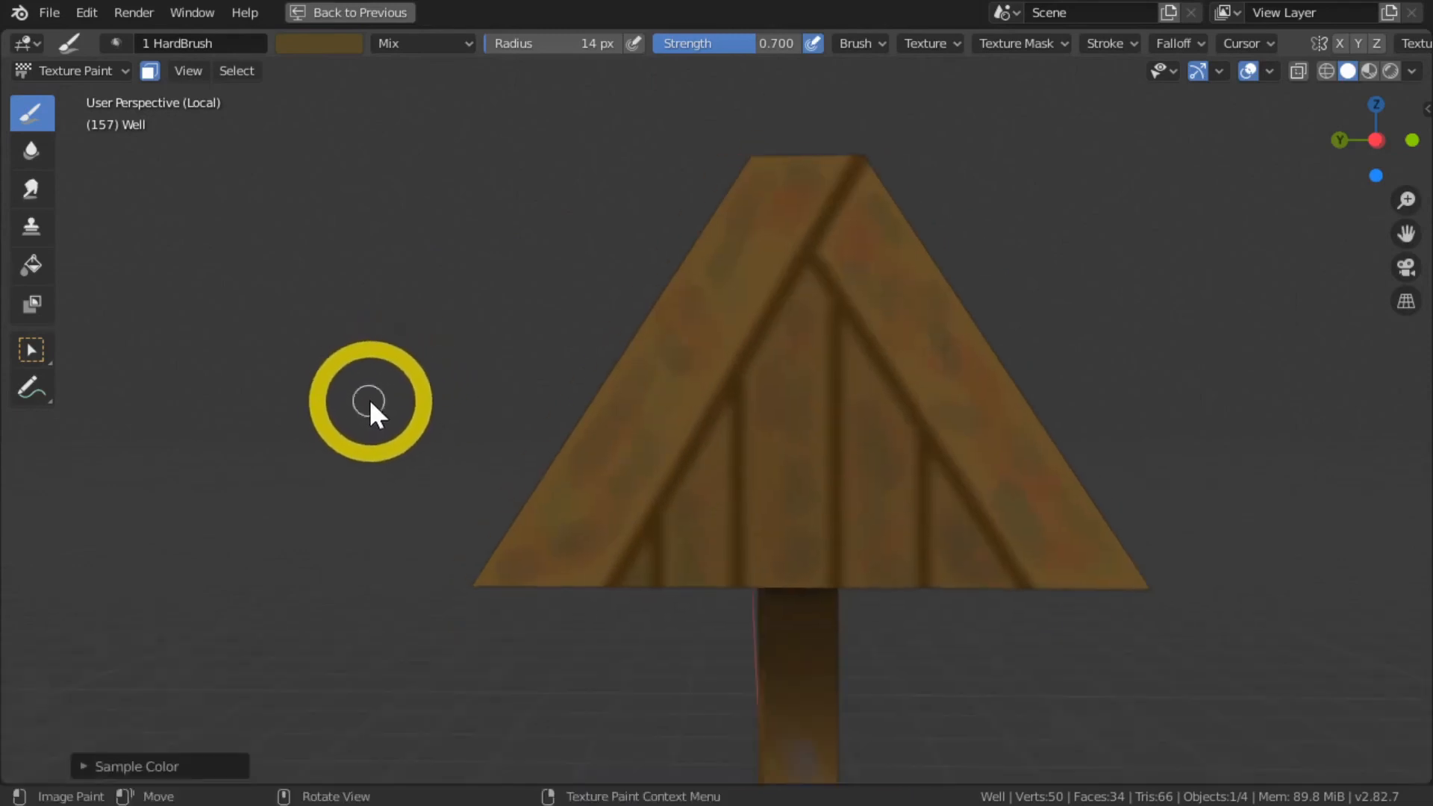
key("s")
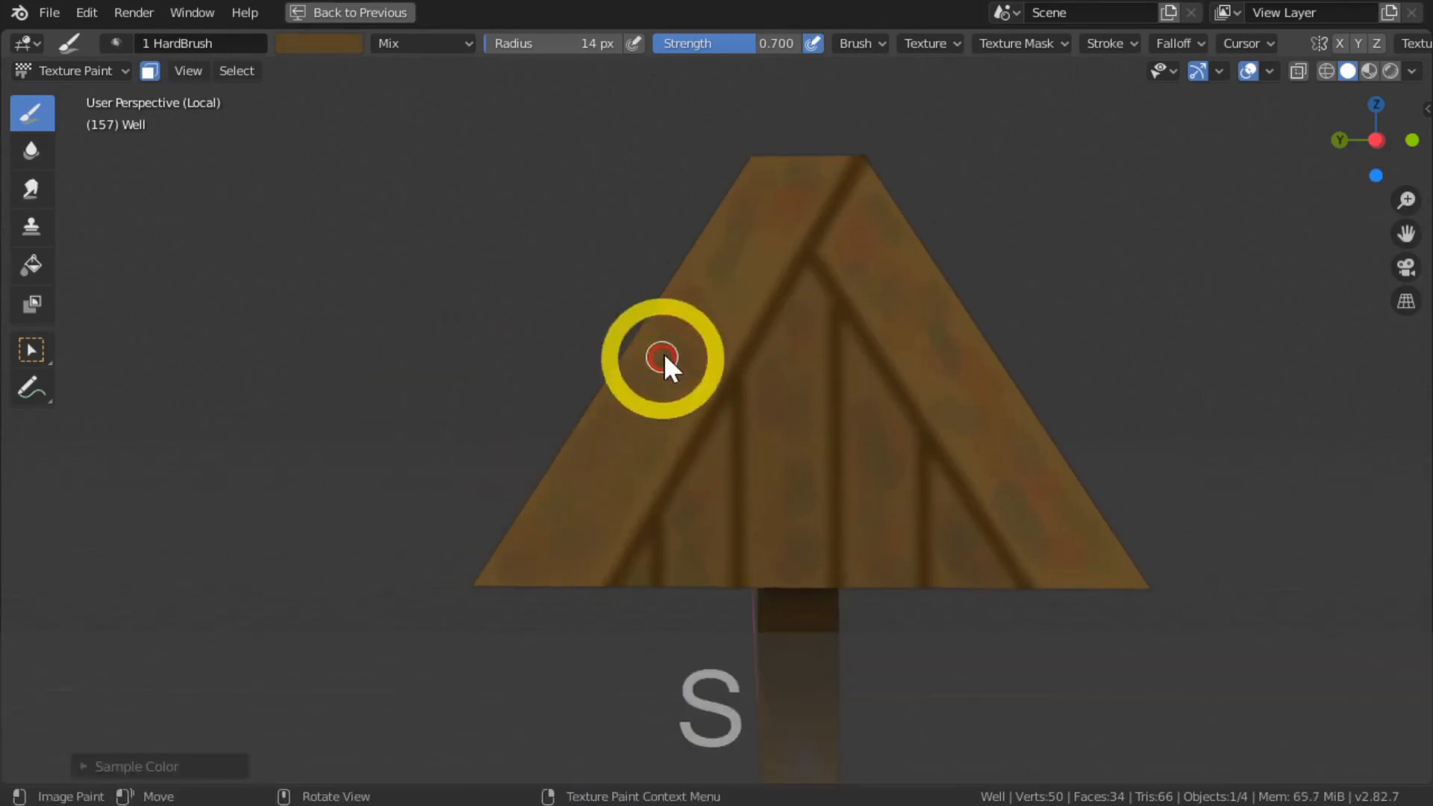
key("bracketright")
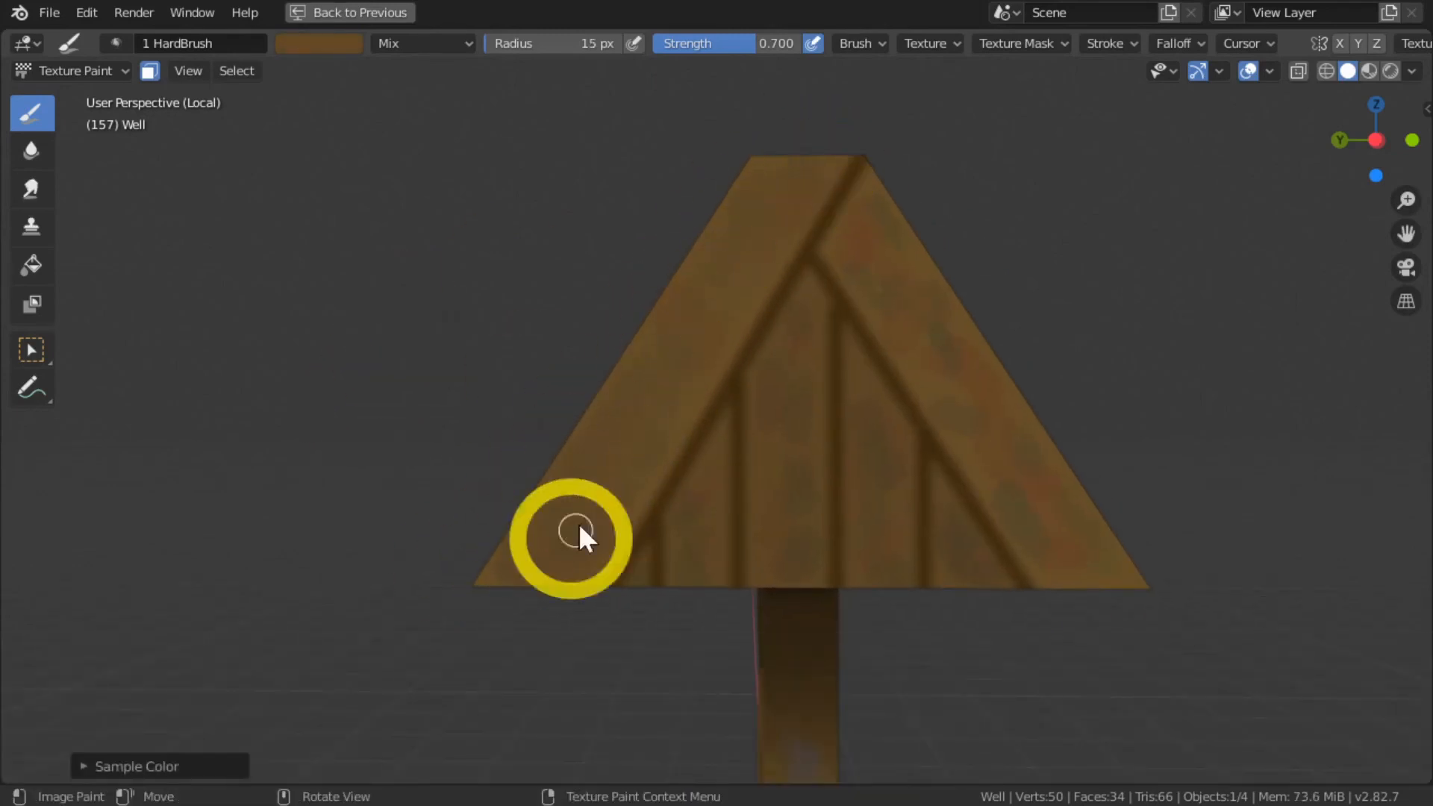
Step: Blend the reddish and dark patches along the opposite gable's right sloping board with sampled browns
left_click_drag(896, 319, 891, 259)
key("s")
mouse_move(1018, 459)
left_mouse_down()
mouse_move(1009, 482)
mouse_move(986, 417)
left_mouse_up()
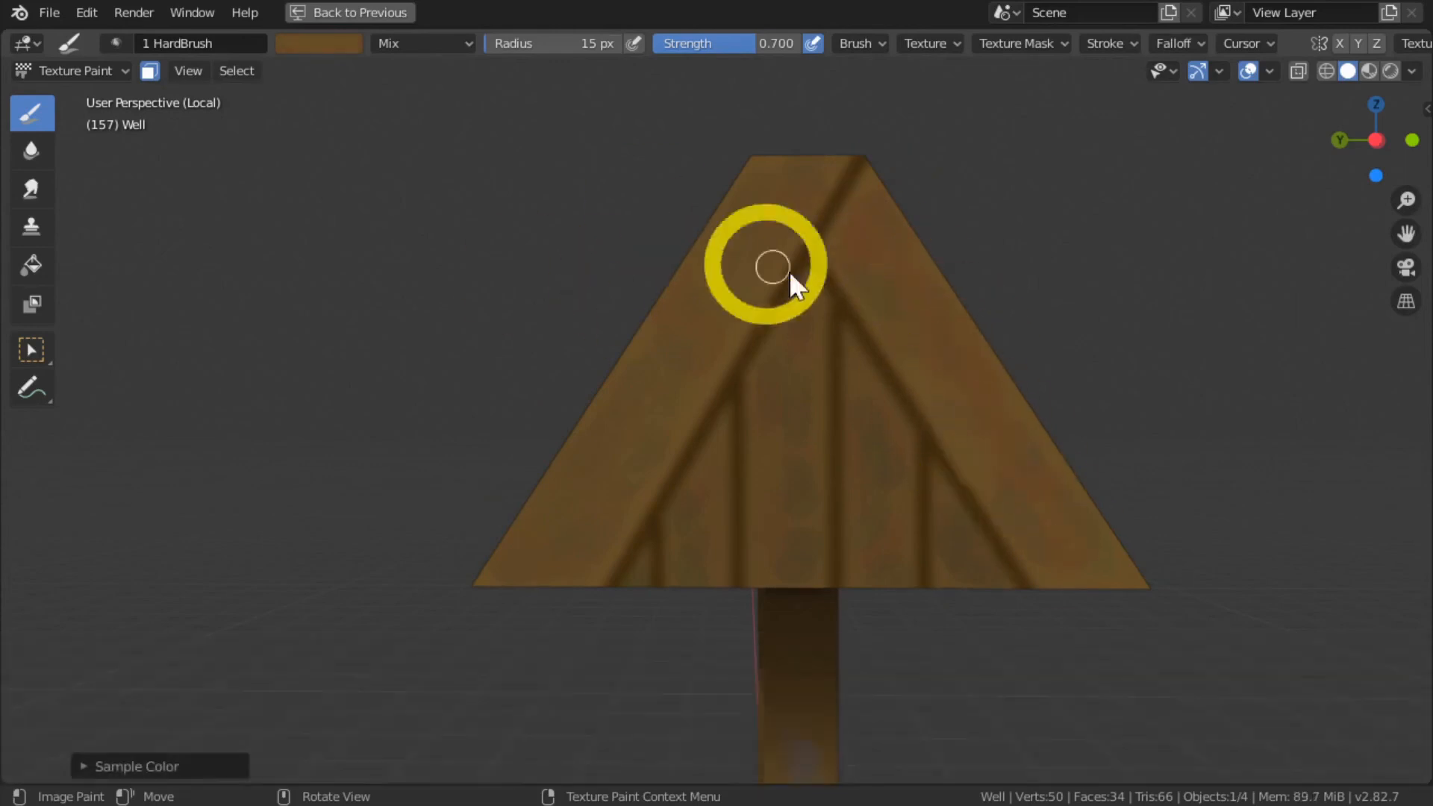
left_click(1027, 445)
key("s")
left_click_drag(1036, 521, 1068, 489)
Step: Blend the dark spots on the opposite gable's middle and right vertical planks with sampled browns
left_click(846, 507)
key("s")
mouse_move(888, 463)
left_mouse_down()
mouse_move(875, 437)
mouse_move(866, 500)
left_mouse_up()
key("s")
left_click_drag(925, 560, 928, 503)
key("s")
mouse_move(739, 519)
left_mouse_down()
mouse_move(794, 547)
mouse_move(751, 592)
left_mouse_up()
key("s")
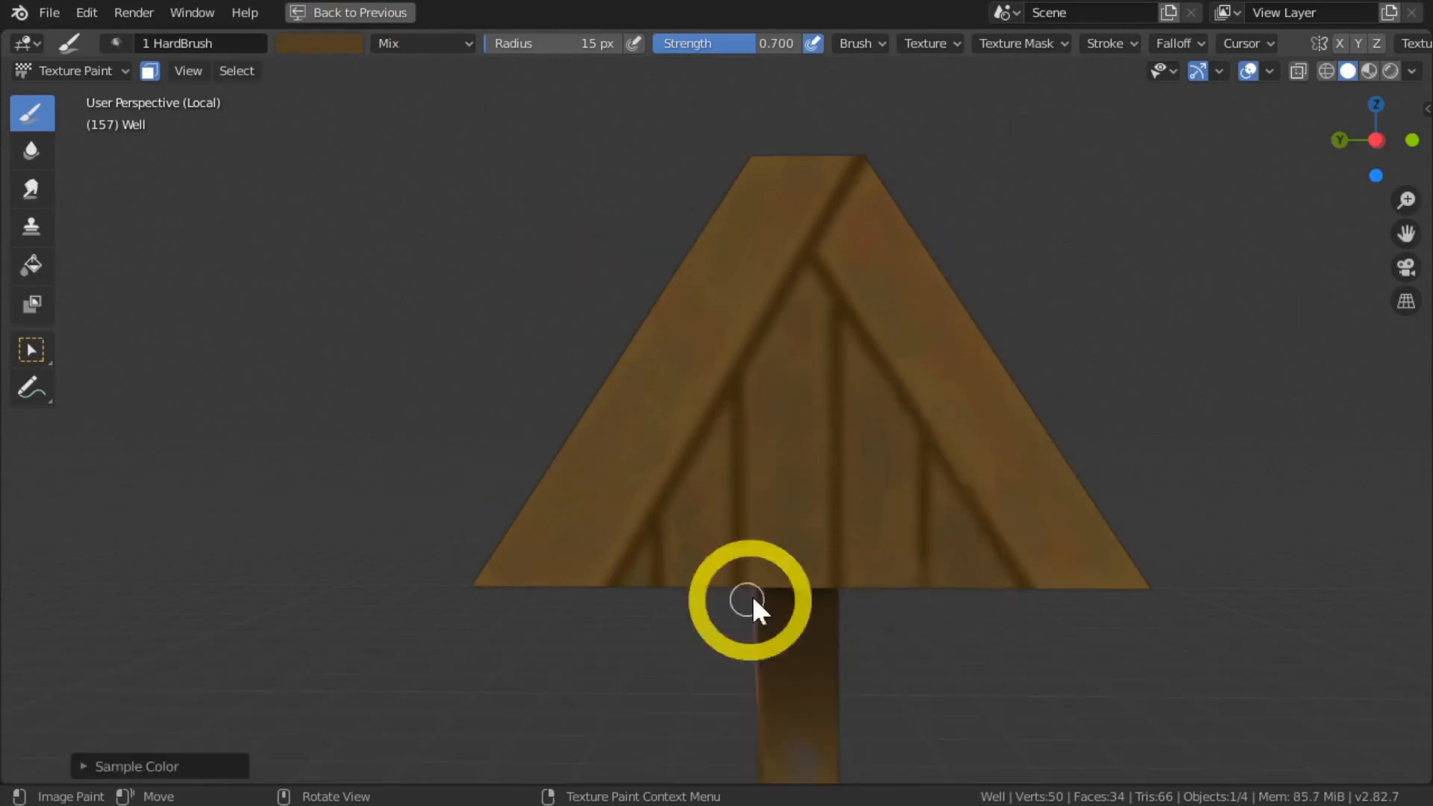
Step: Touch up the opposite gable's left planks and left sloping board, including its lower corner and top, with sampled browns
key("s")
left_click(709, 468)
key("s")
left_click(678, 428)
key("s")
left_click(704, 340)
key("s")
left_click(509, 545)
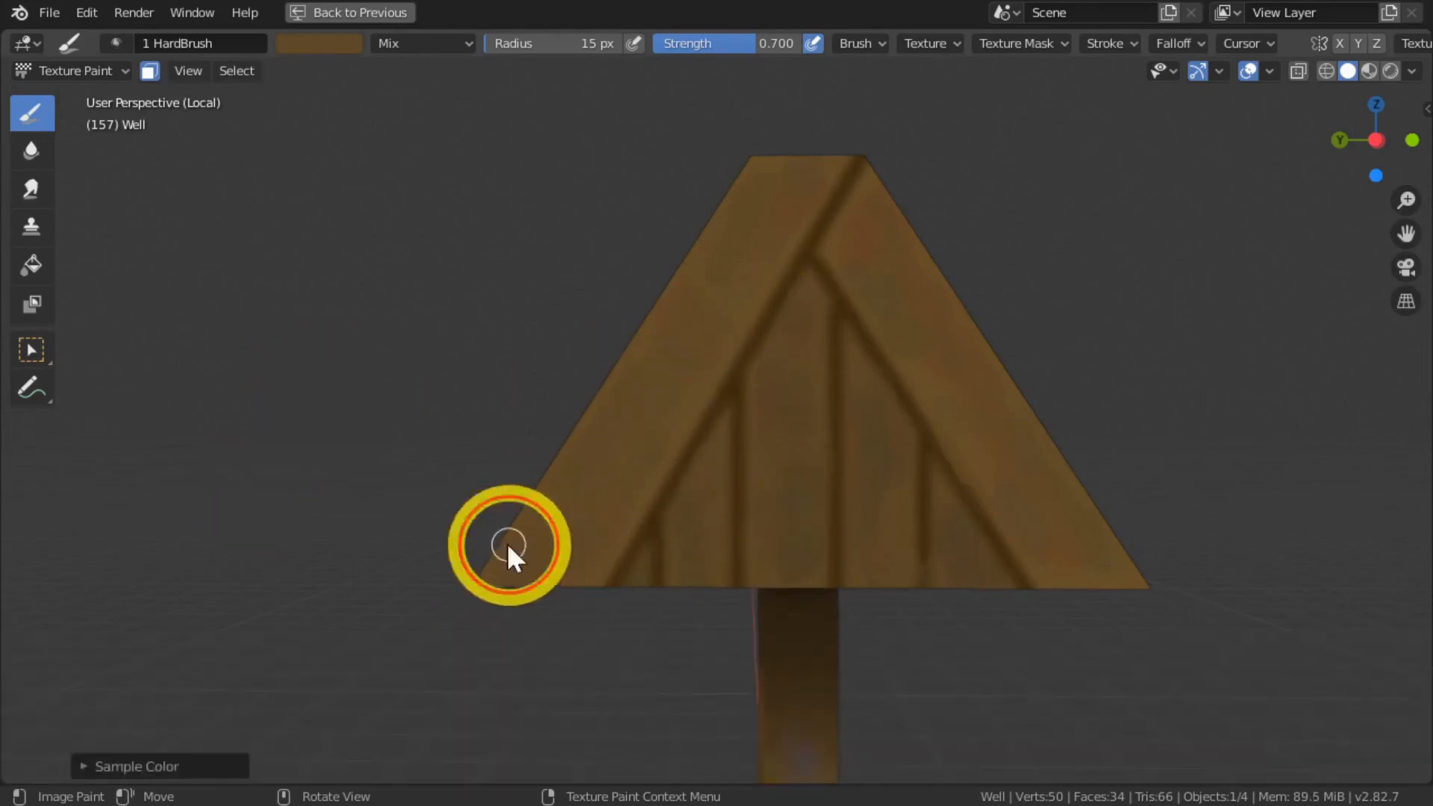
left_click(772, 167)
Step: Enlarge the brush radius to 24 px and blend patches along the tiled roof slope's left edge board with a sampled light brown
scroll(772, 168, "down", 5)
middle_click_drag(389, 276, 768, 340)
scroll(342, 364, "up", 7)
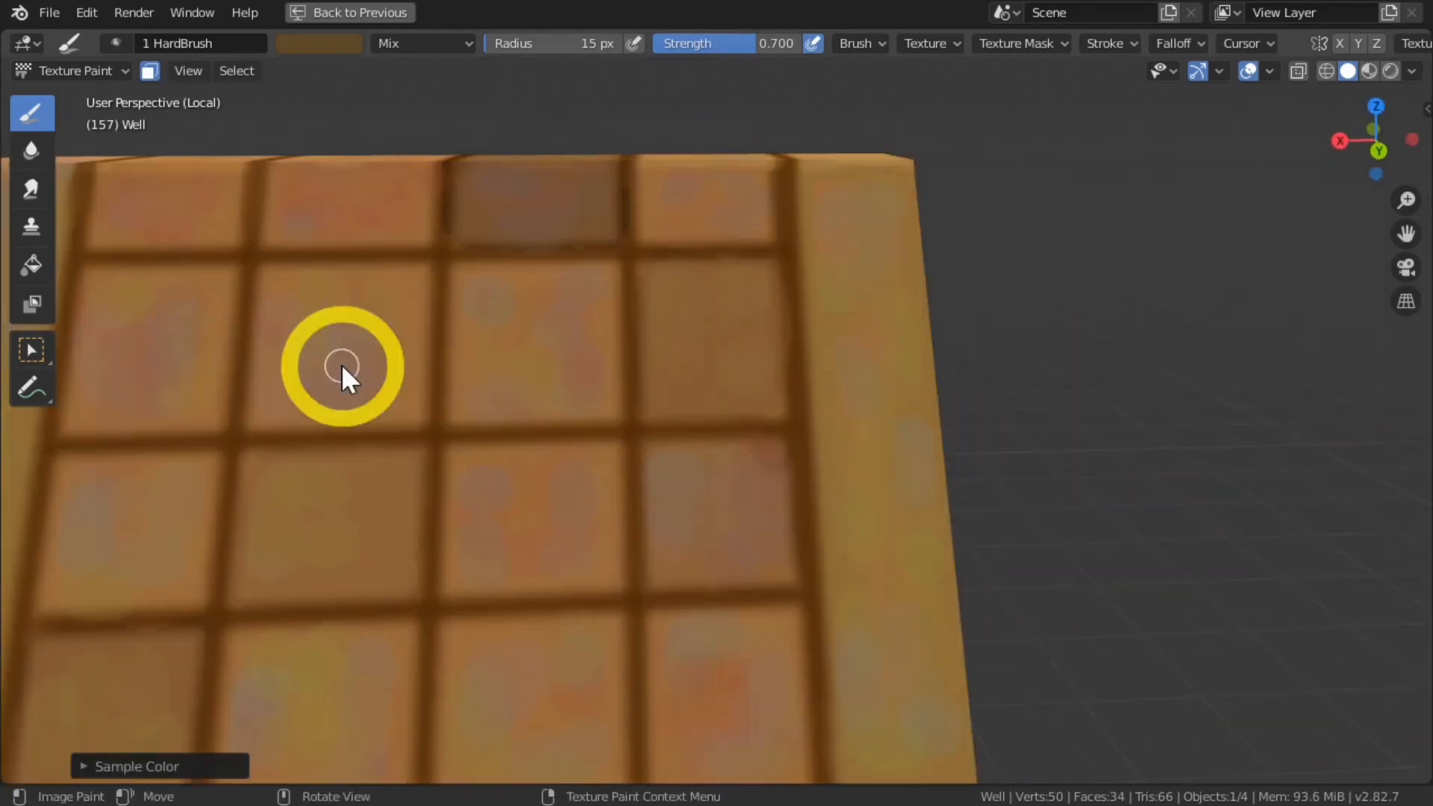
middle_click_drag(343, 366, 469, 462, "shift")
key("KP_Add")
key("KP_Add")
scroll(377, 439, "down", 7)
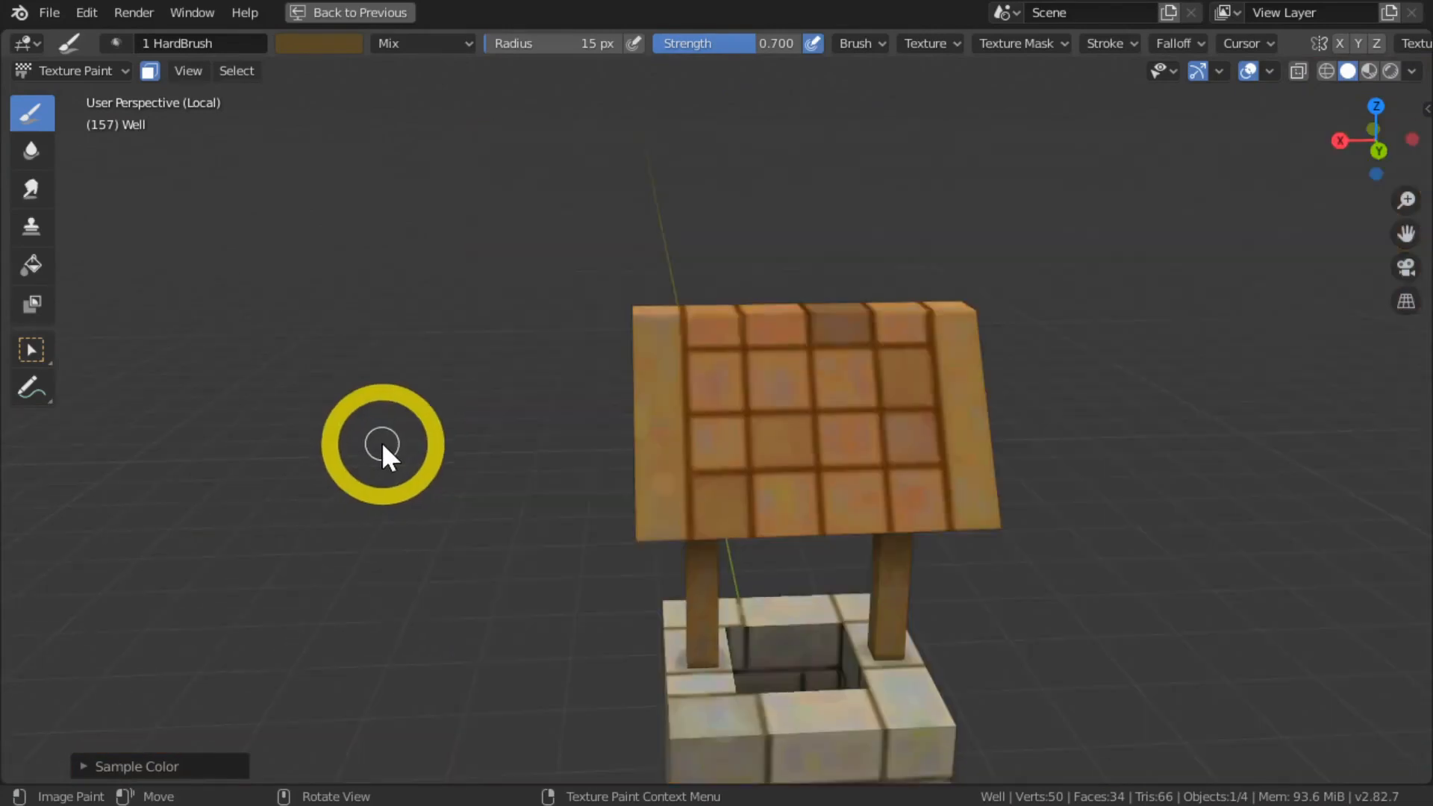
scroll(578, 386, "up", 6)
middle_click_drag(490, 499, 463, 415, "shift")
key("s")
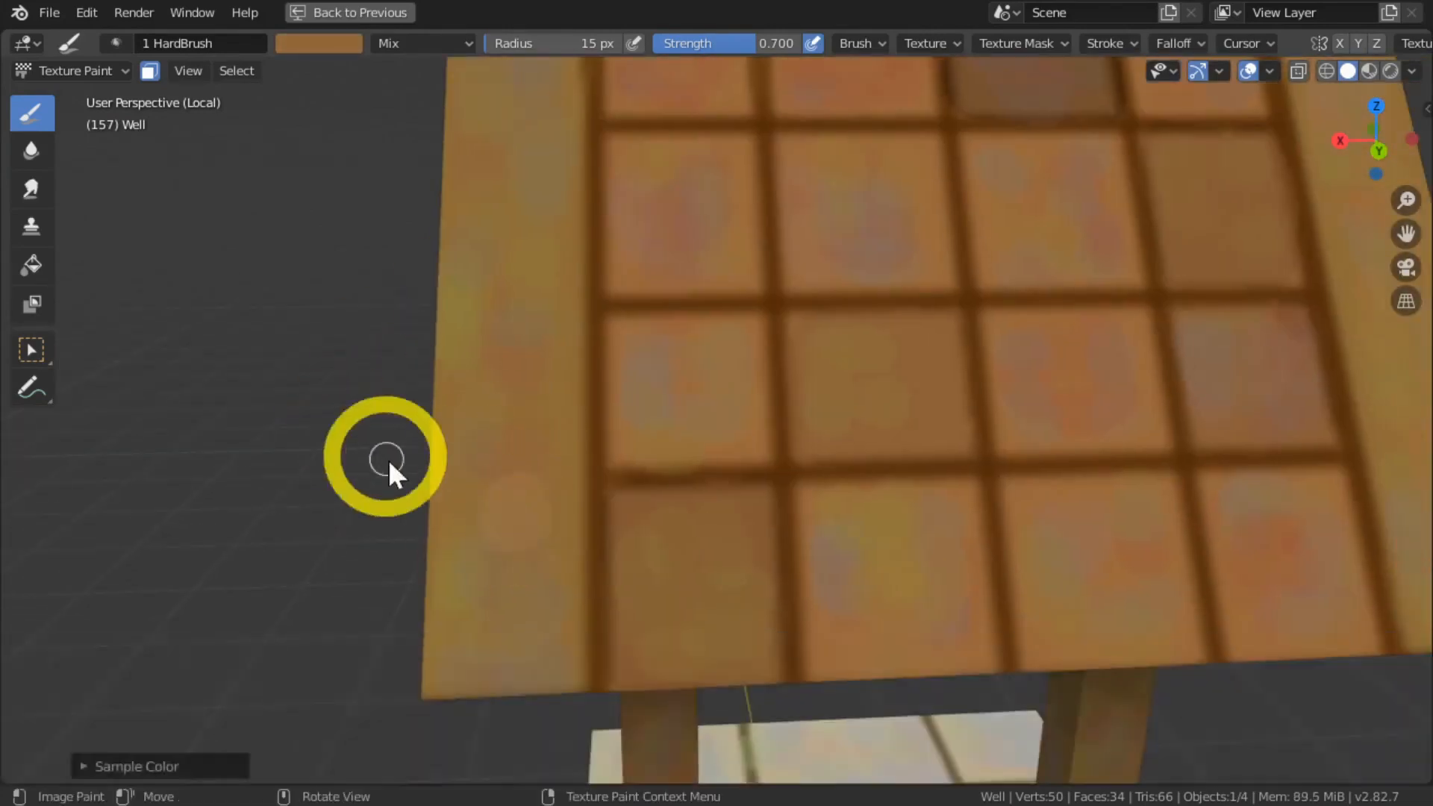
key("f")
left_click(400, 459)
mouse_move(468, 633)
left_mouse_down()
mouse_move(518, 604)
mouse_move(471, 356)
left_mouse_up()
mouse_move(471, 357)
middle_mouse_down("shift")
mouse_move(442, 337)
mouse_move(542, 314)
middle_mouse_up("shift")
left_click_drag(541, 314, 564, 499)
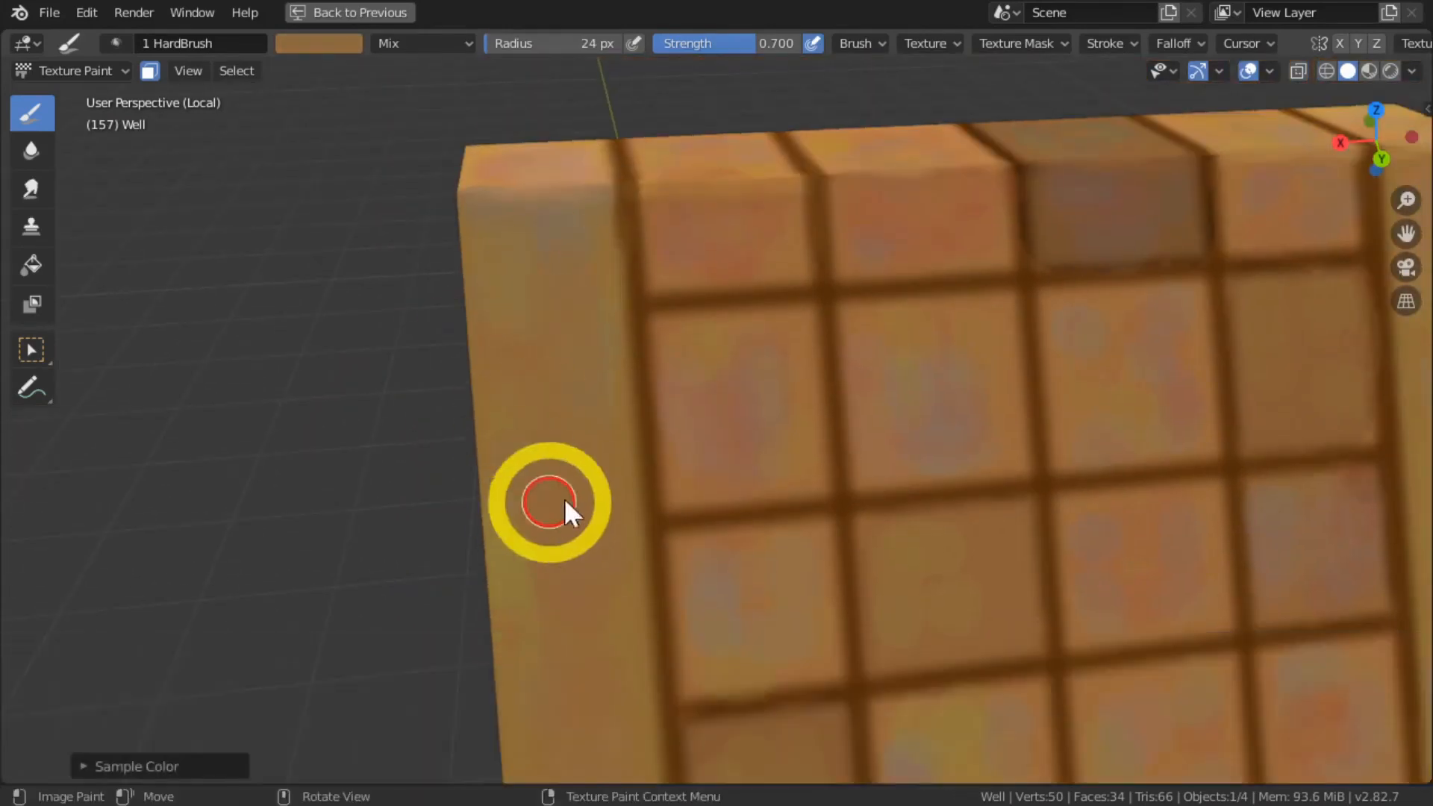
Step: Examine the painted well from several sides, checking the roof, posts, rim and stone walls
scroll(915, 244, "down", 7)
scroll(462, 450, "up", 8)
scroll(464, 451, "down", 8)
middle_click_drag(505, 485, 957, 487)
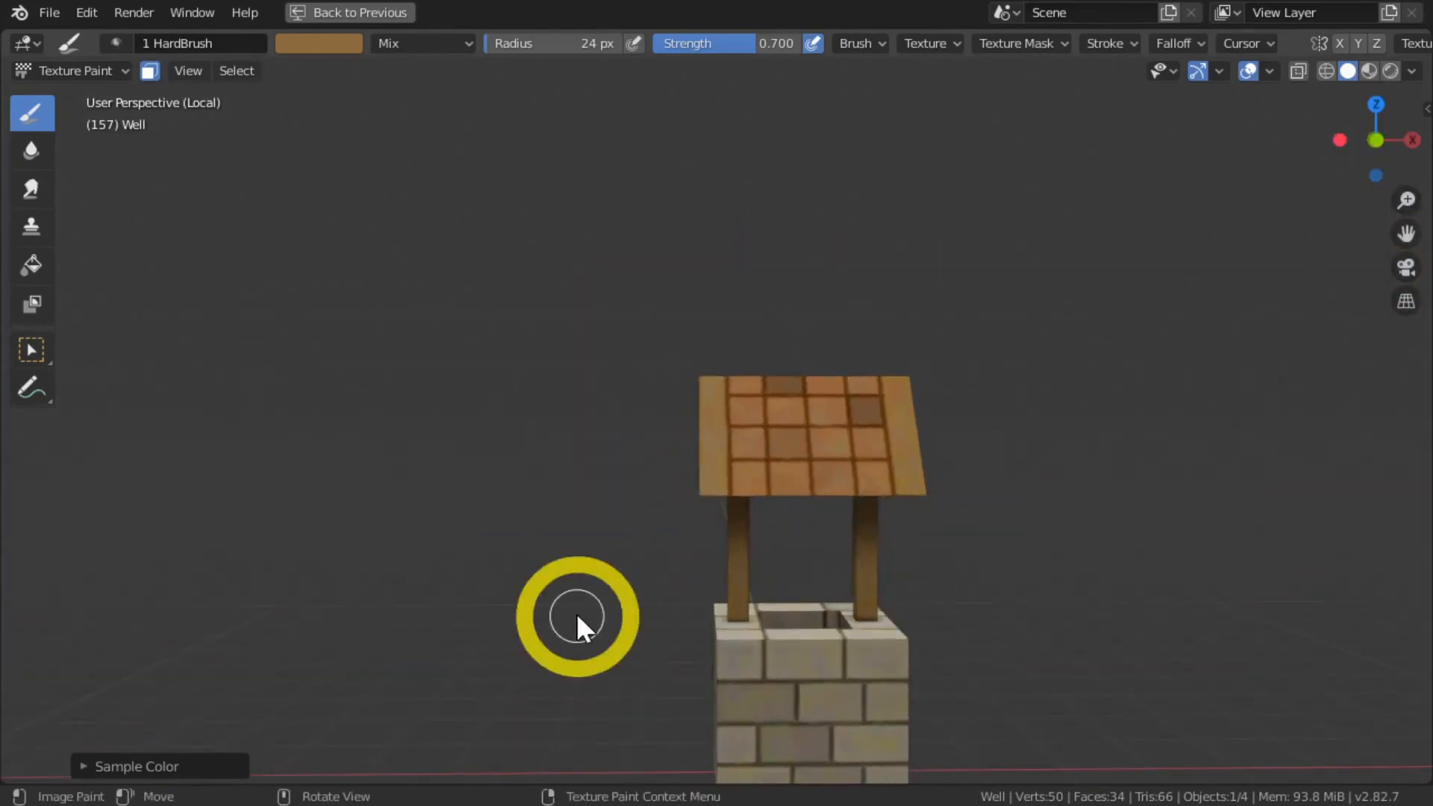
middle_click_drag(610, 502, 558, 363, "shift")
middle_click_drag(508, 461, 234, 639)
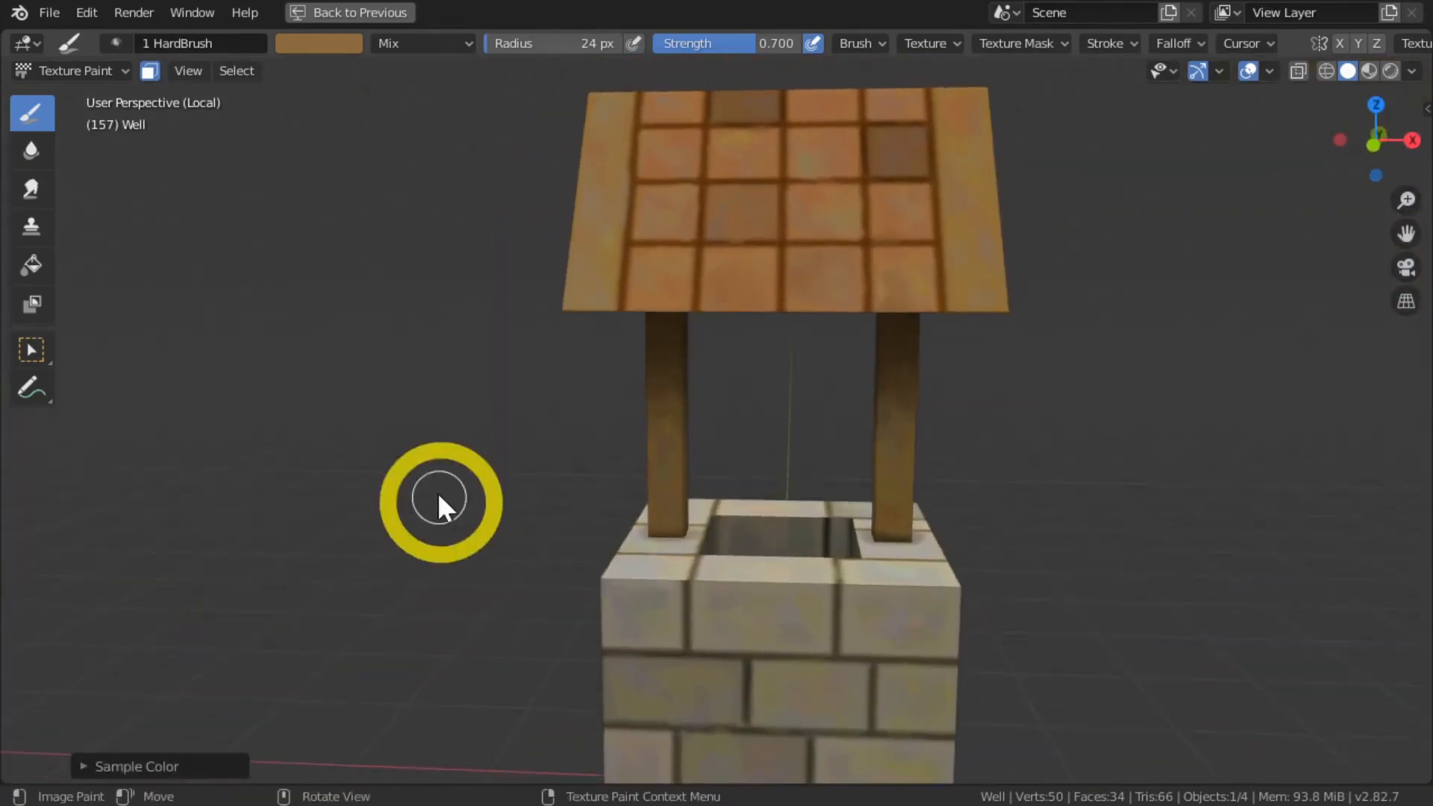
scroll(435, 487, "up", 3)
middle_click_drag(431, 493, 553, 489)
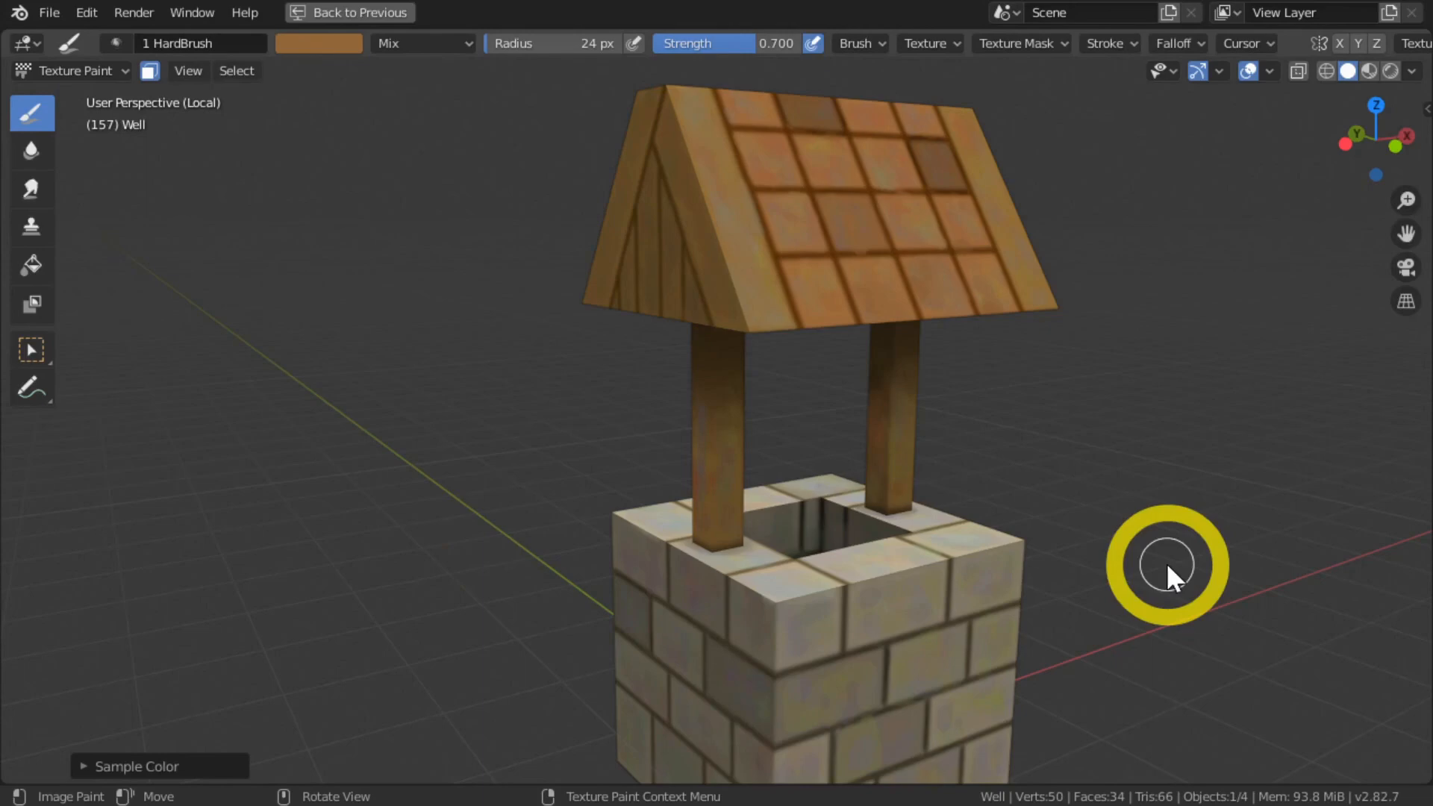
Step: Restore the full texture paint layout and save both the T_Well4_BC.png texture and the blend file
left_click(346, 12)
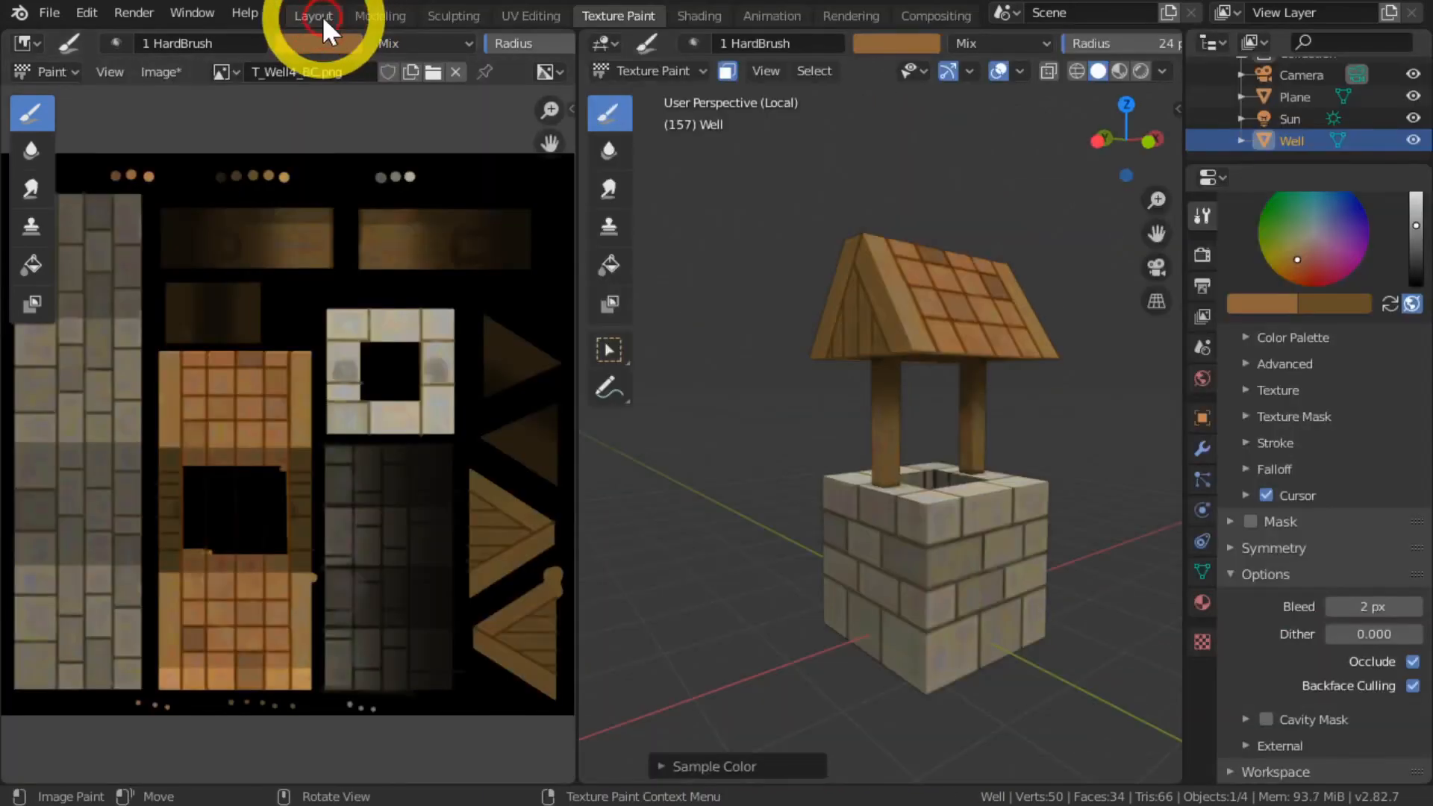
left_click(153, 76)
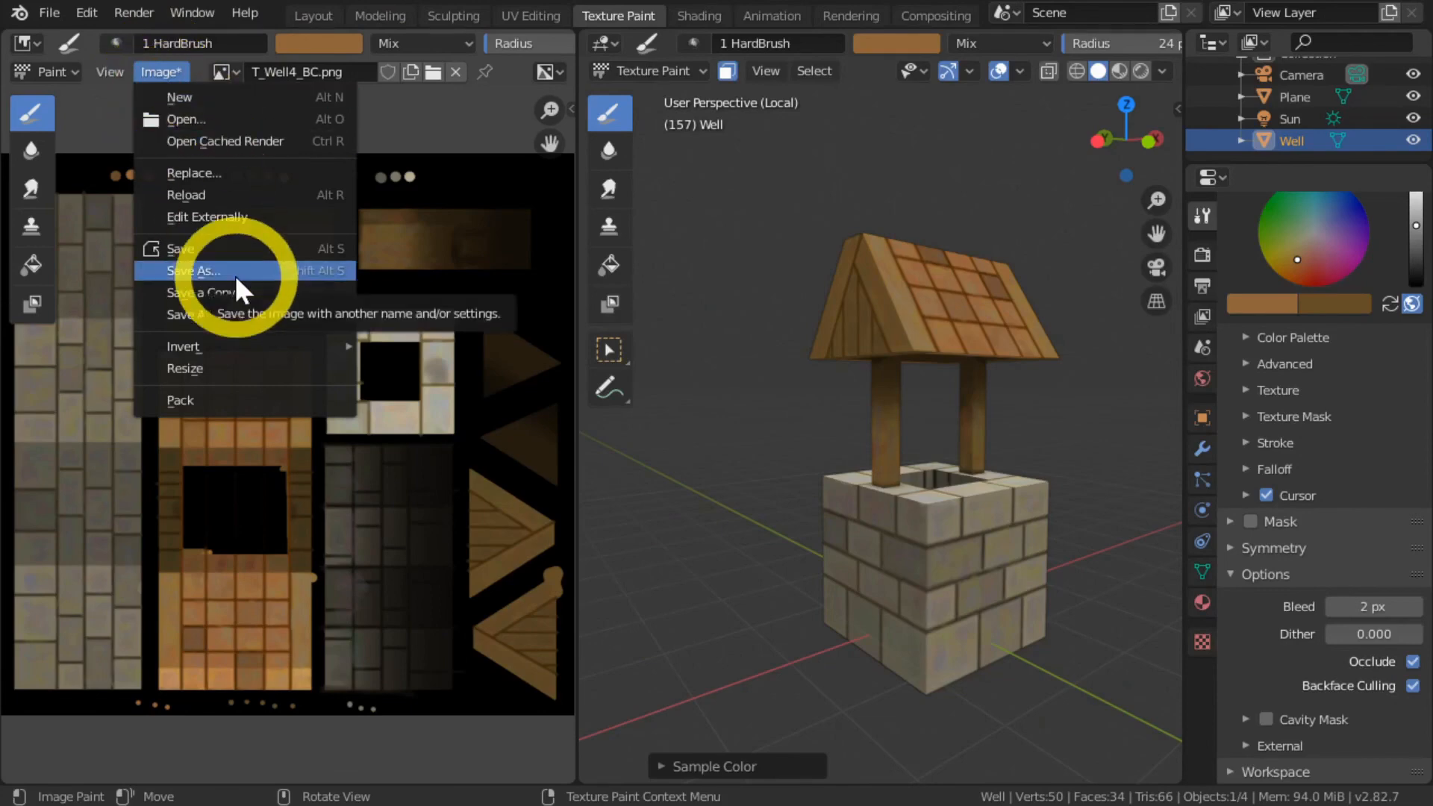
left_click(191, 250)
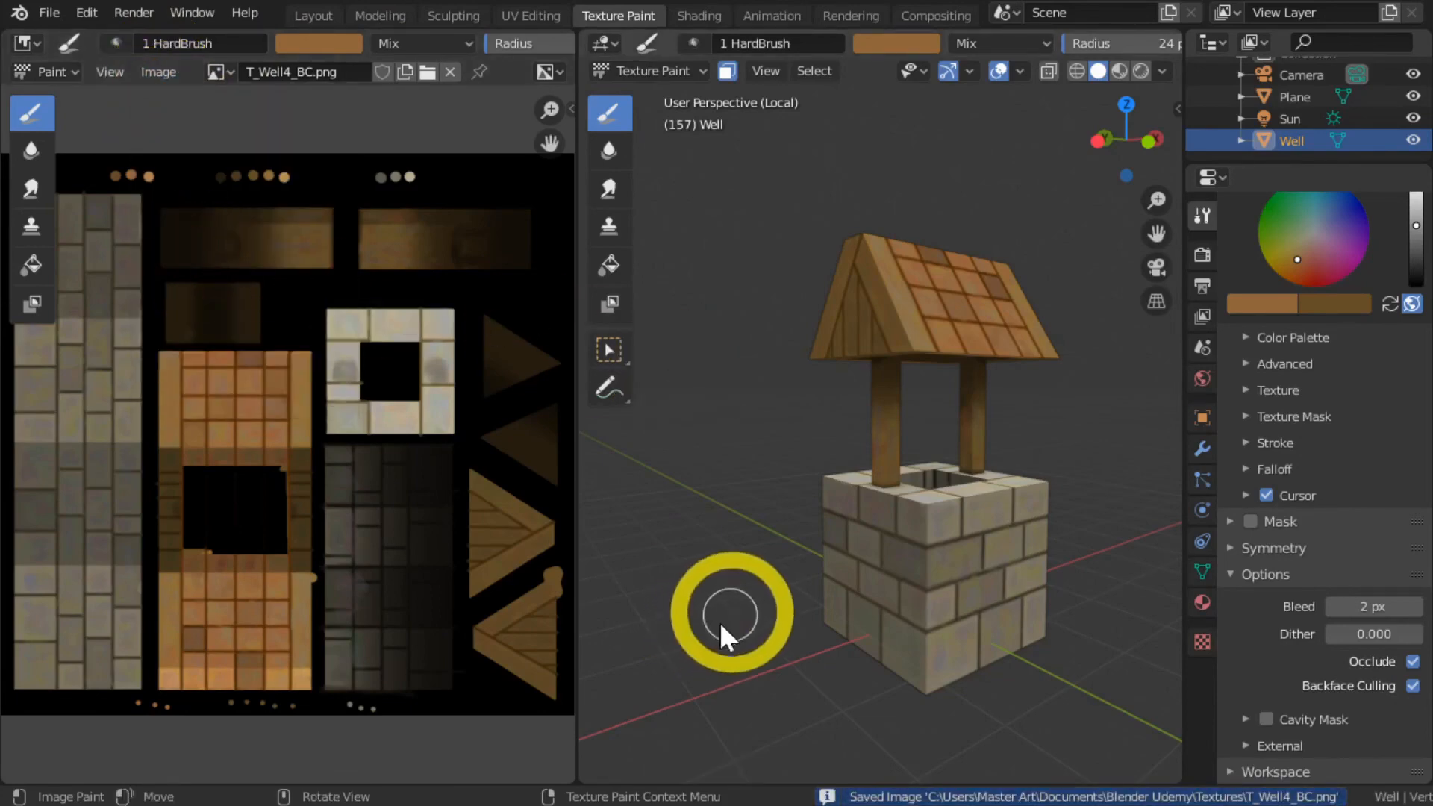
key("ctrl+s")
key("alt+s")
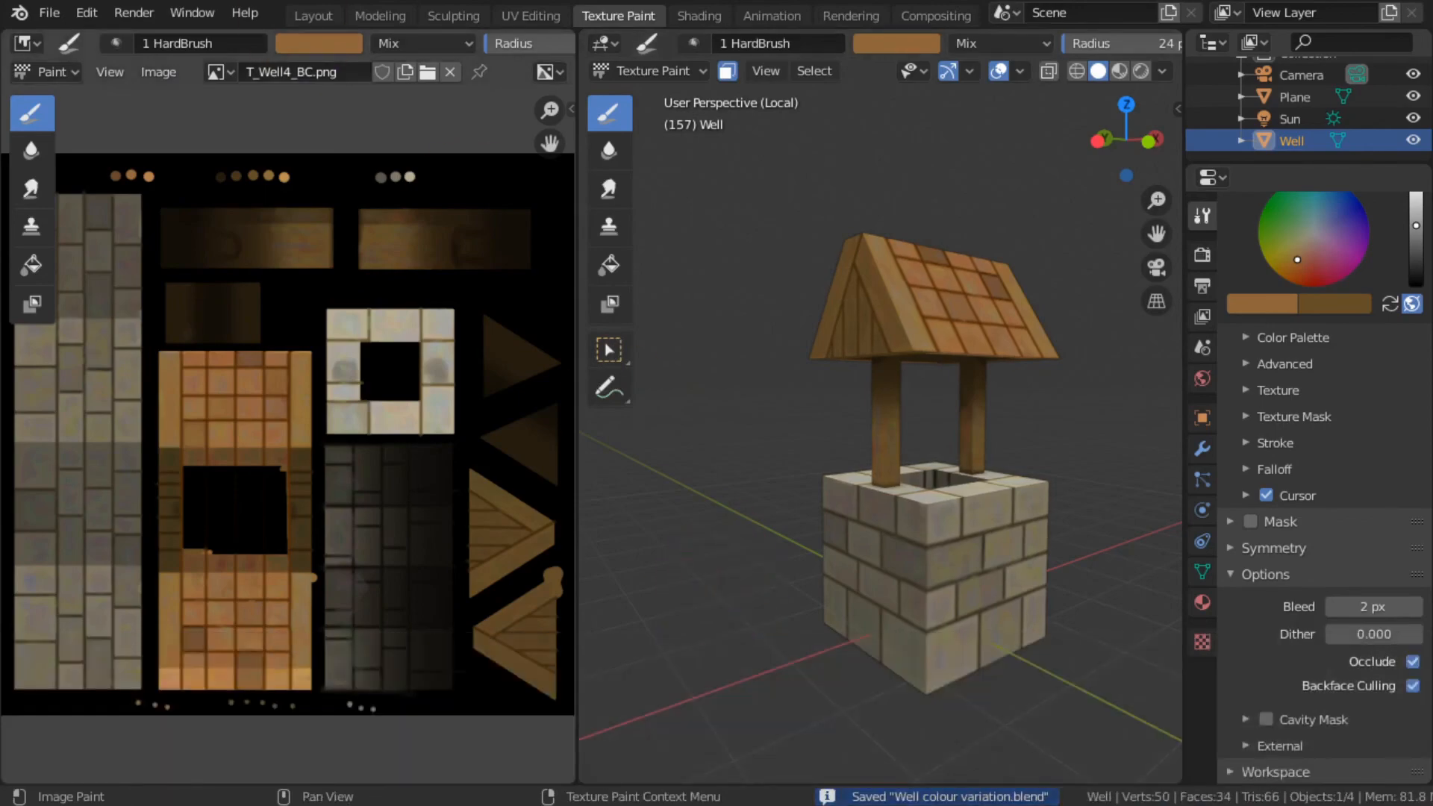